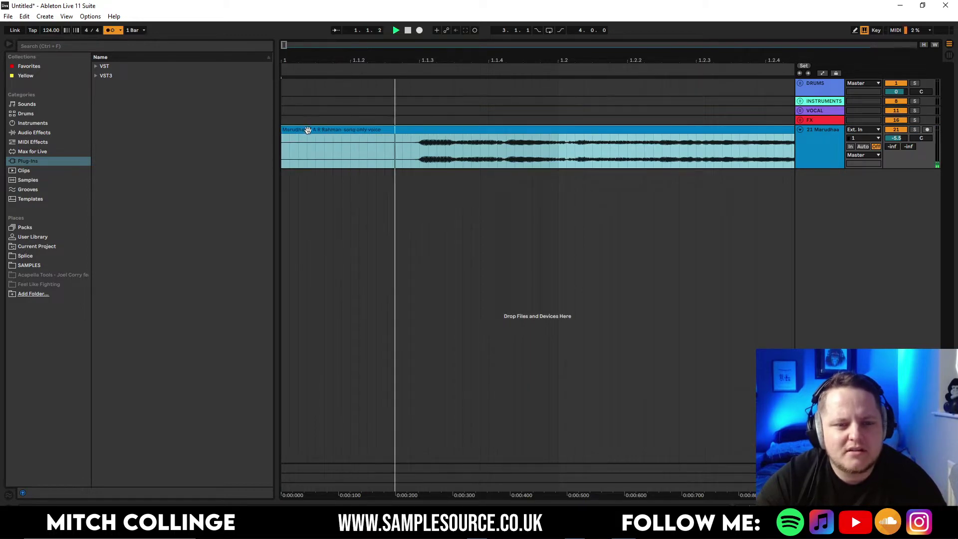
Open the Marudhaani vocal clip's waveform in an enlarged sample editor
left_click_drag(285, 46, 284, 9)
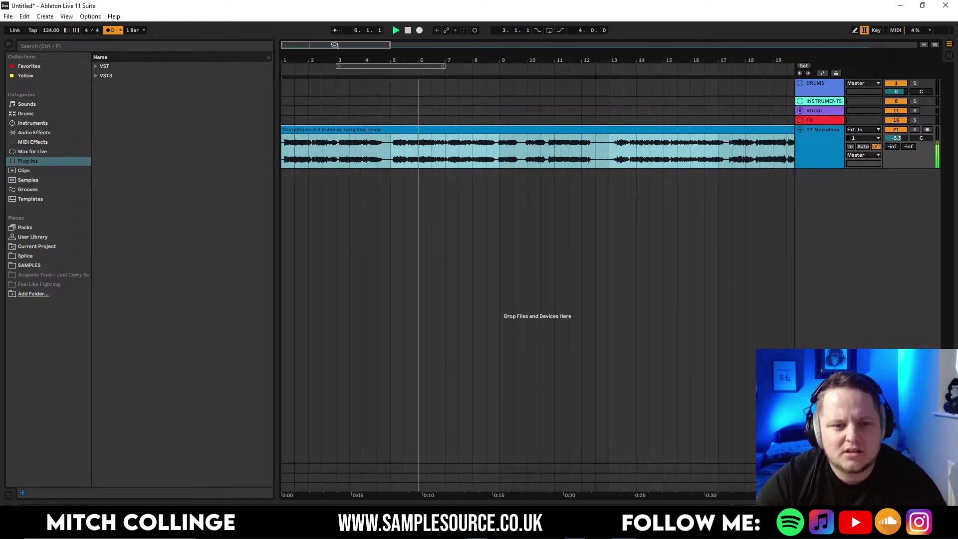
double_click(413, 134)
left_click_drag(274, 218, 748, 240)
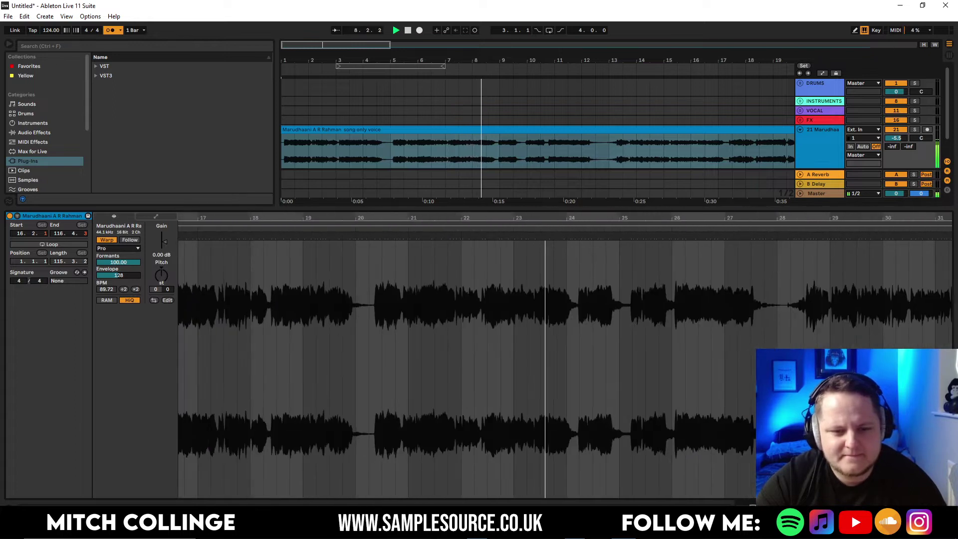
Try to align the vocal phrase after bar 20 of the sample with a warp marker, and undo the change
left_click(378, 234)
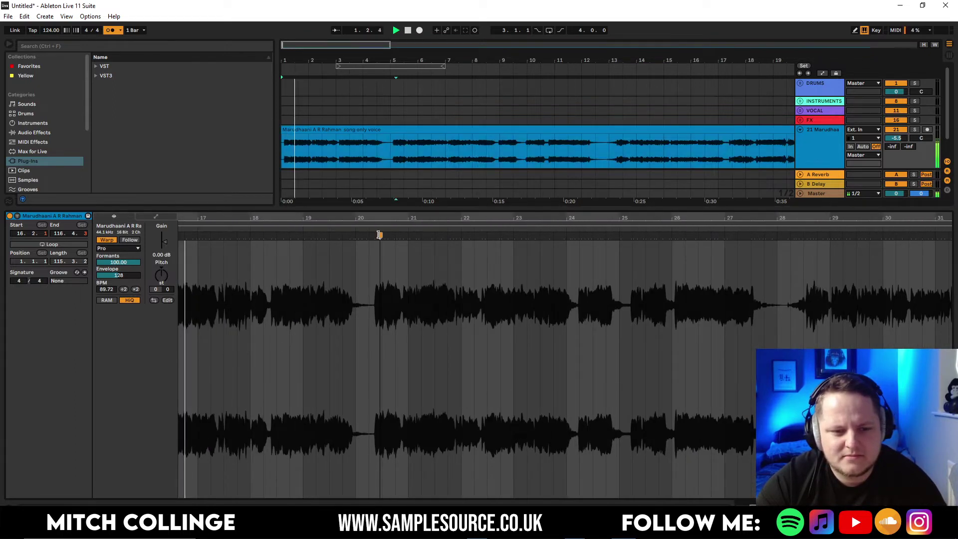
left_click_drag(380, 234, 381, 235)
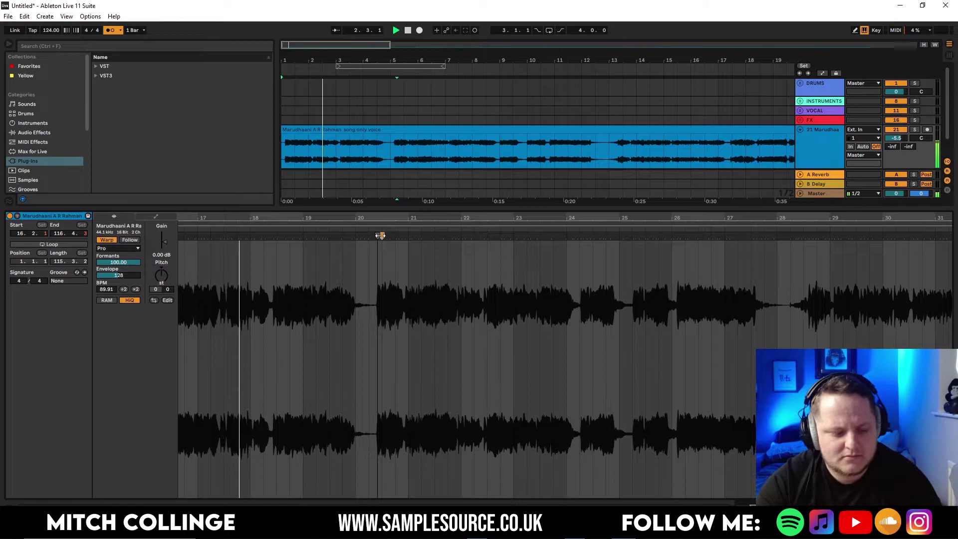
key("ctrl+z")
key("space")
key("space")
left_click(295, 229)
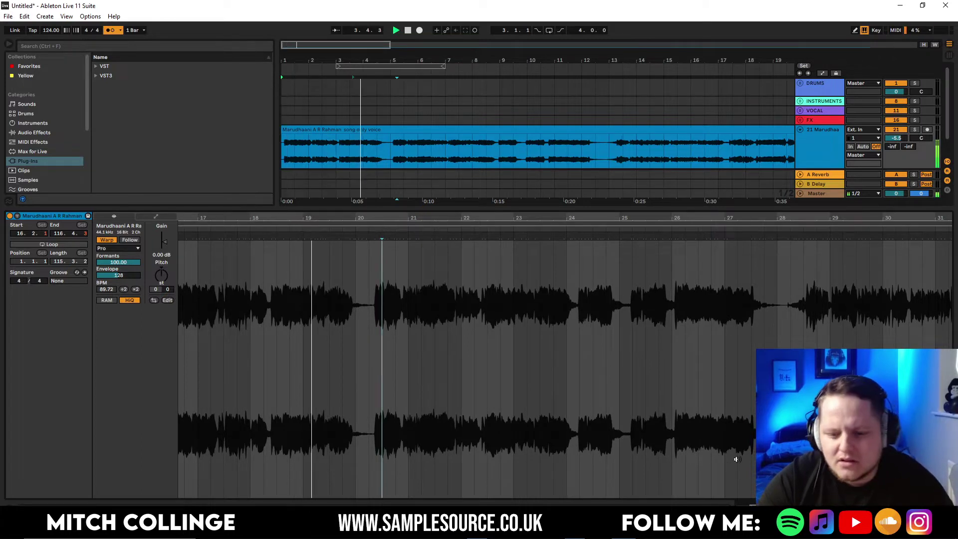
Place a warp marker on the first vocal onset just after beat 16.2 and shift it slightly earlier
key("space")
left_click_drag(754, 509, 749, 514)
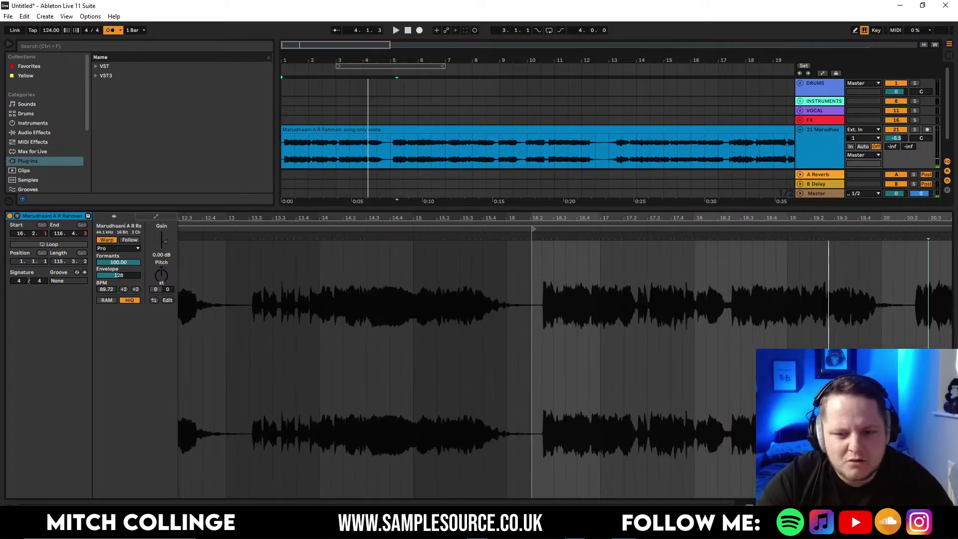
left_click(543, 235)
left_click_drag(543, 236, 542, 238)
left_click(543, 236)
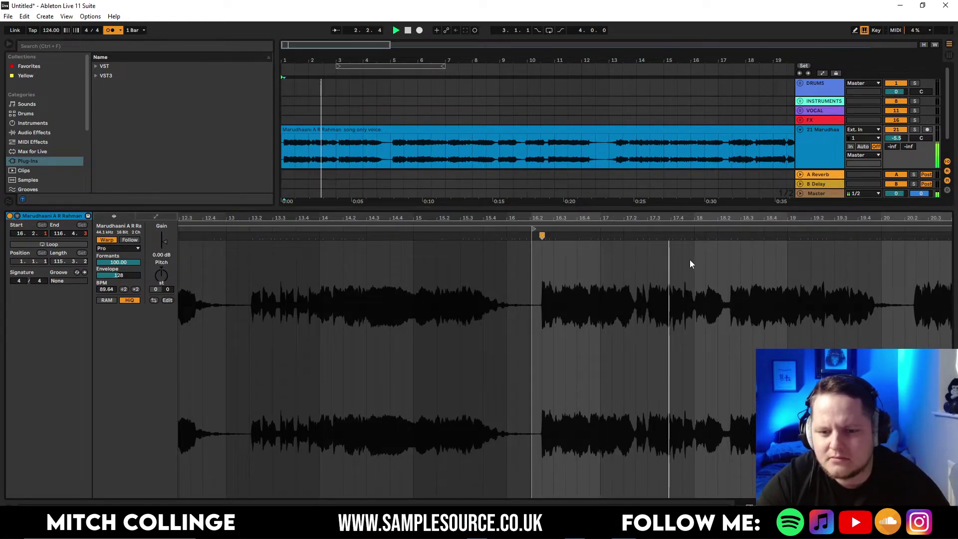
Try a warp marker at bar 18 of the sample, check the timing by ear, and delete the marker
double_click(695, 235)
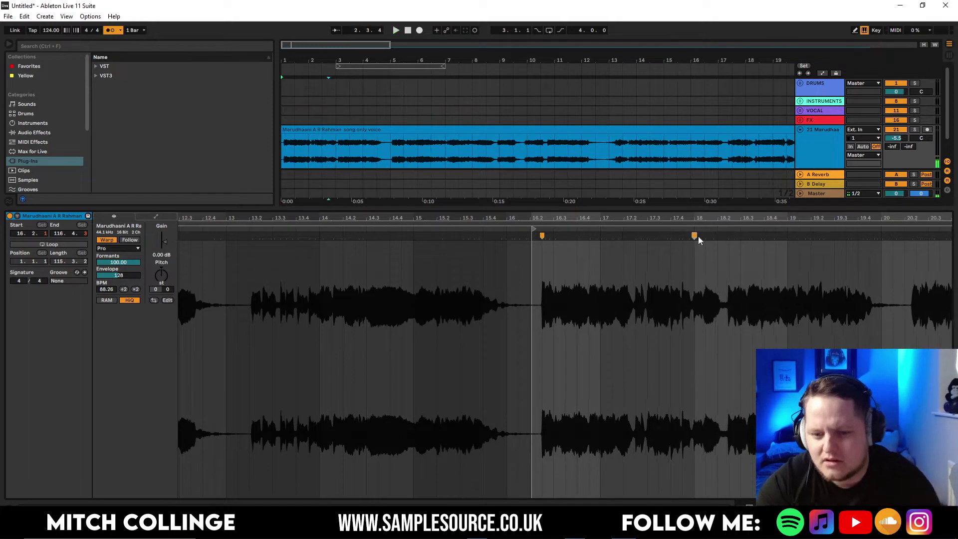
left_click(560, 228)
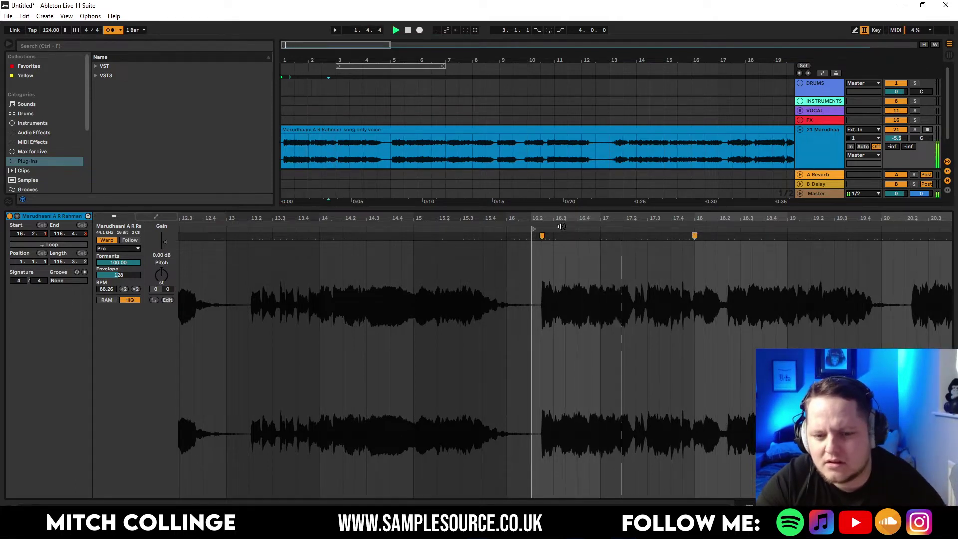
left_click(562, 226)
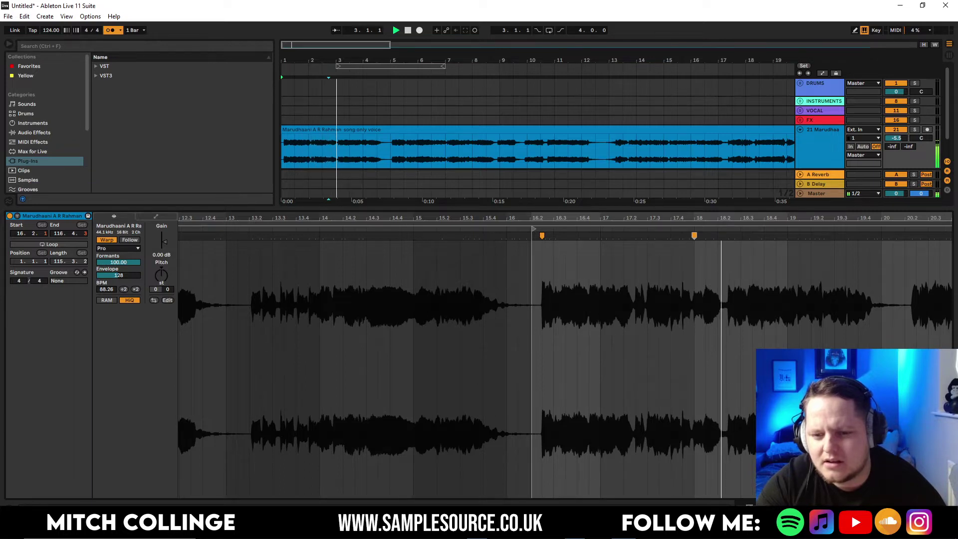
key("Delete")
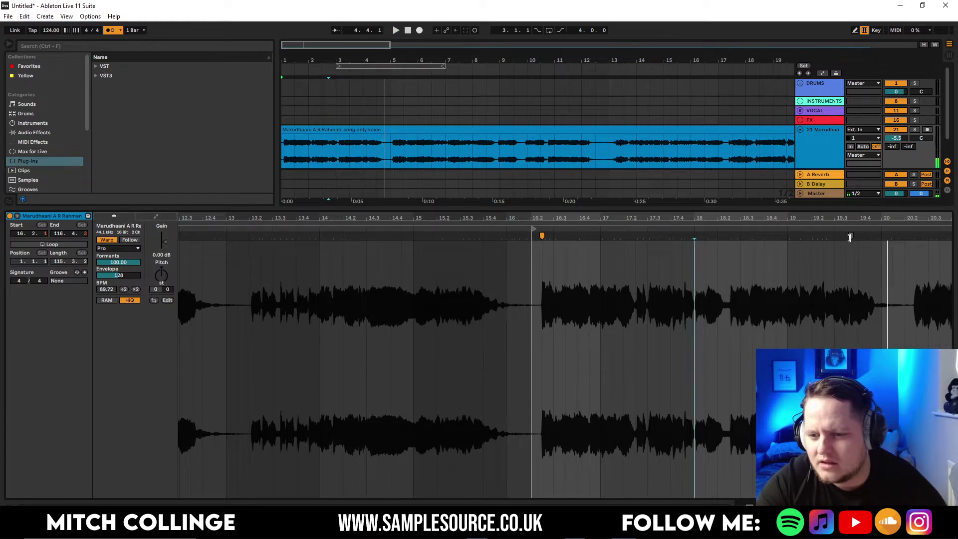
Add a warp marker between beats 19.3 and 19.4, pull the vocal slightly earlier, and check the timing by ear
left_click_drag(849, 236, 844, 238)
left_click(667, 228)
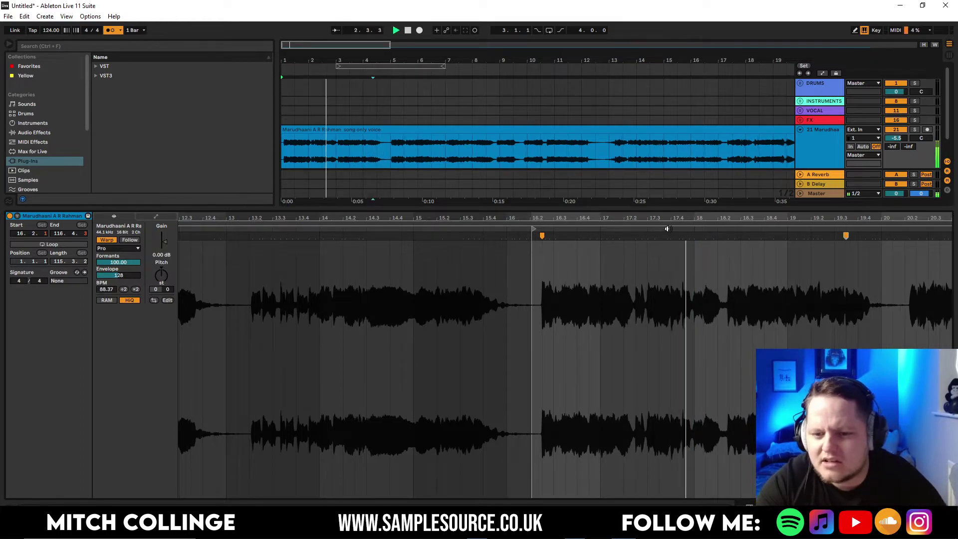
key("space")
Add warp markers on the vocal onset between beats 18.2 and 18.3 and at bar 19, and audition the phrase
double_click(727, 236)
left_click_drag(727, 235, 728, 235)
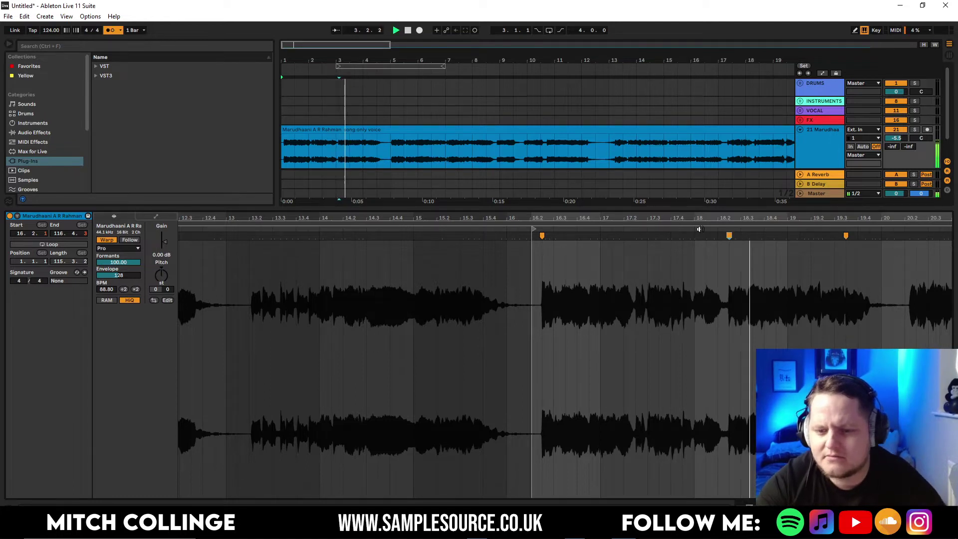
key("space")
left_click(785, 234)
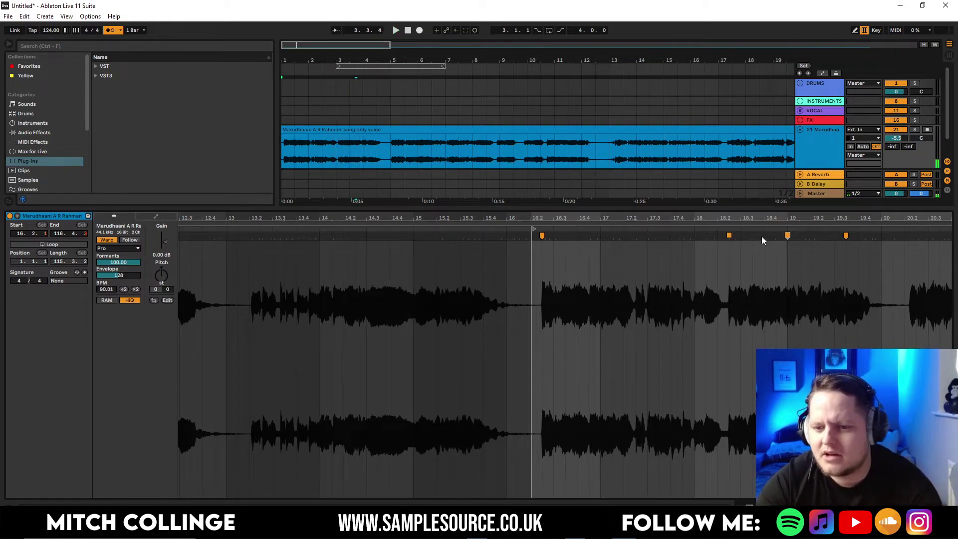
left_click(704, 229)
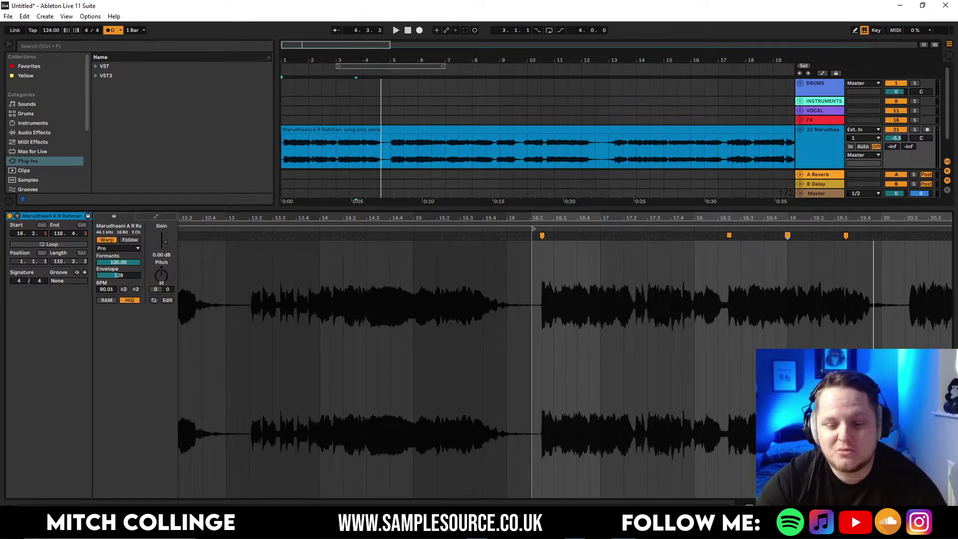
Play back the warped phrase and add a warp marker at bar 18 of the sample
left_click_drag(621, 217, 462, 210)
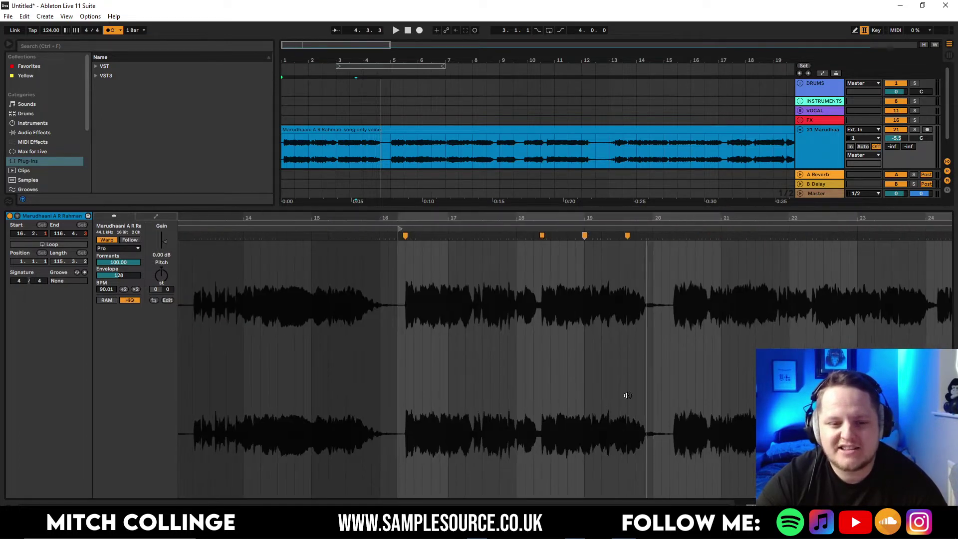
key("space")
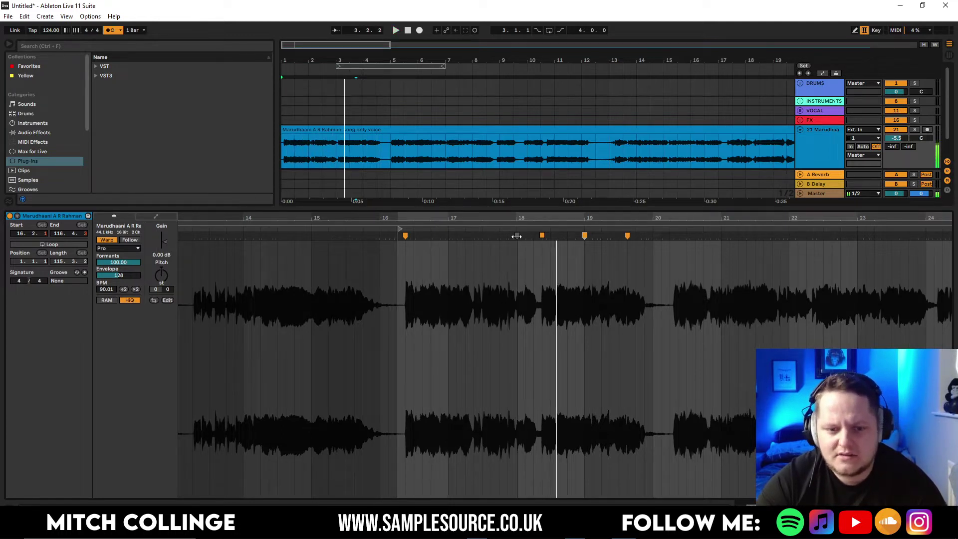
left_click_drag(517, 236, 516, 235)
key("space")
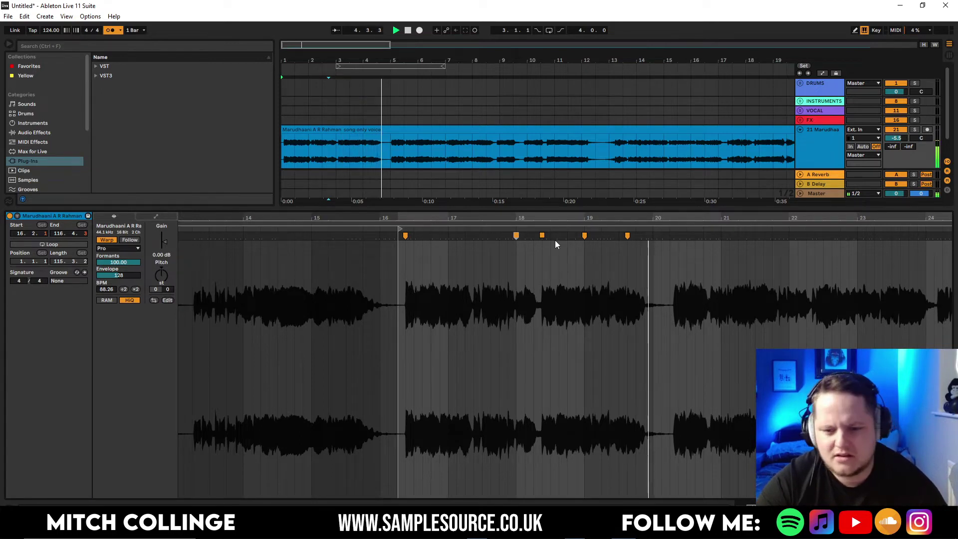
Add a warp marker on the vocal entry after bar 20, shift it between beats 20.2 and 20.3, and audition it
key("space")
double_click(674, 236)
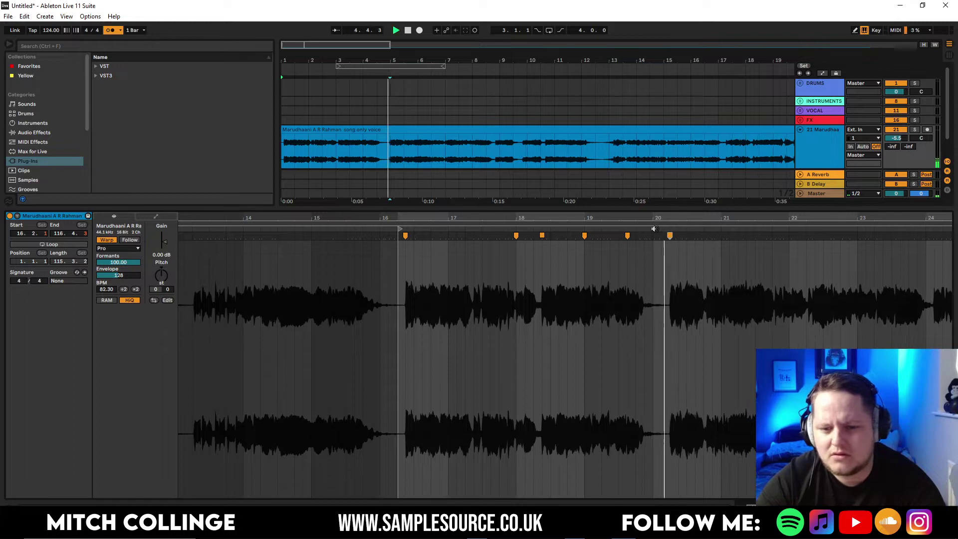
key("Right")
left_click(636, 229)
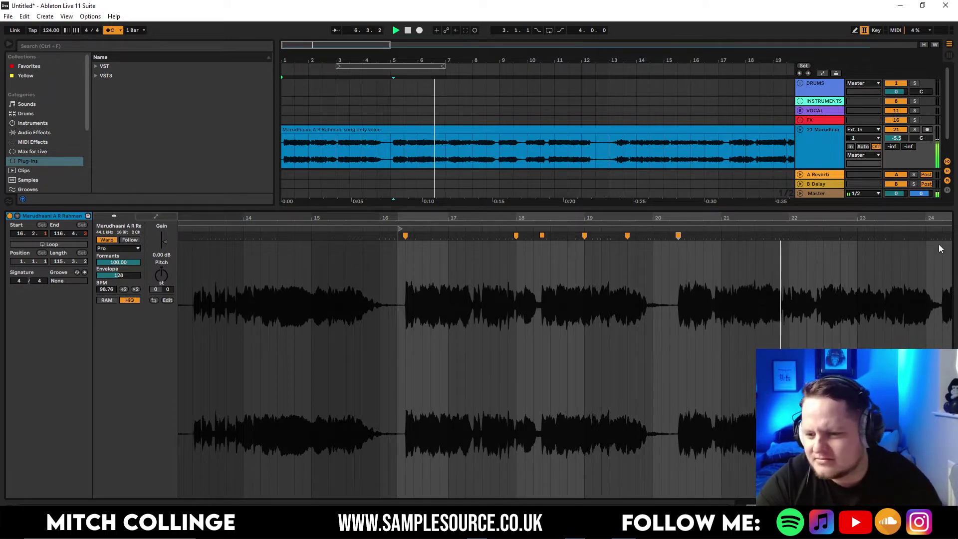
Add a warp marker on the vocal entry just after bar 24, pull it slightly earlier, and audition the passage
left_click_drag(942, 237, 935, 242)
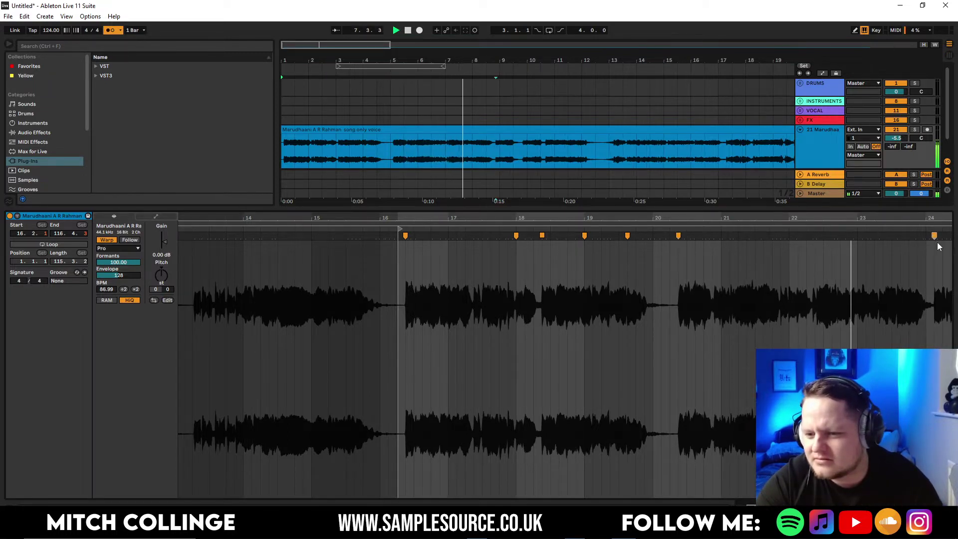
key("space")
key("space")
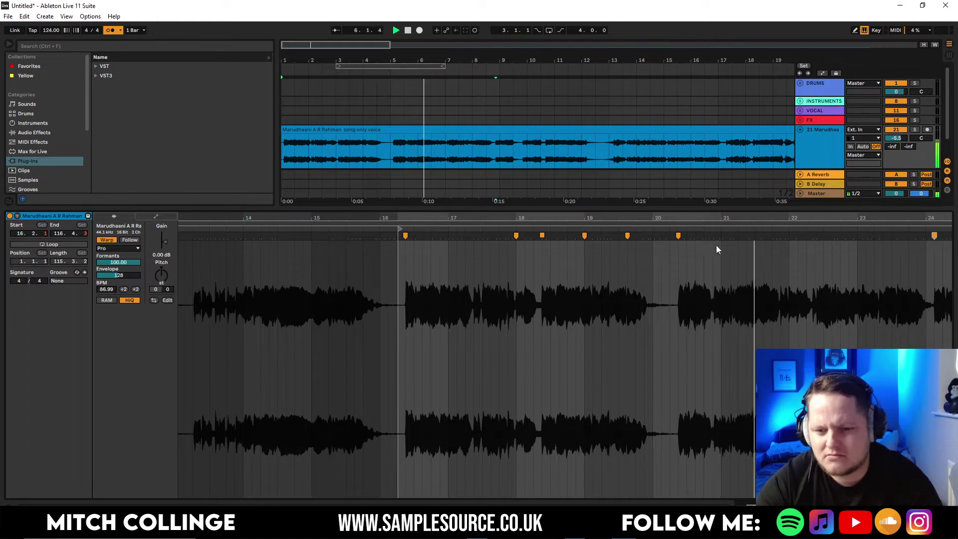
left_click(662, 231)
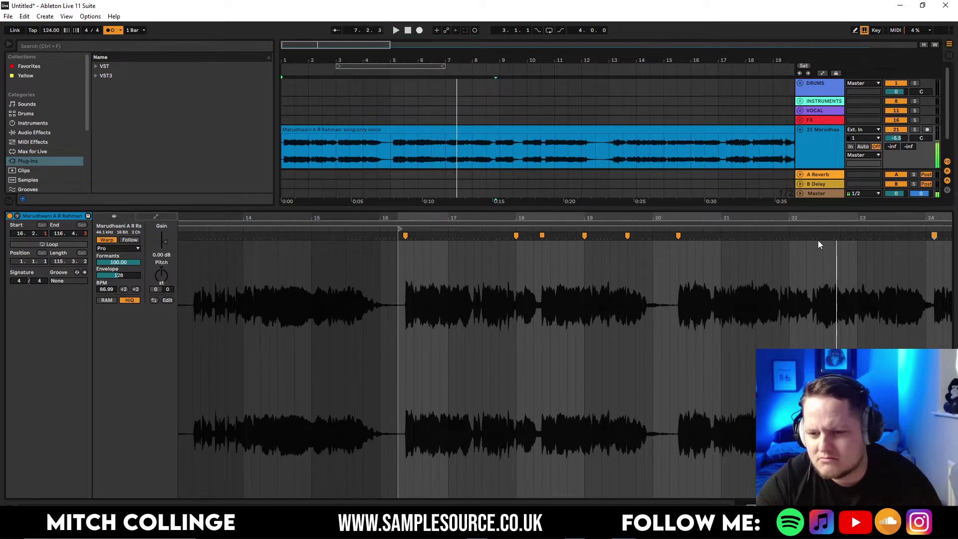
Add a warp marker between beats 22.2 and 22.3 and move the marker after bar 24 to about beat 24.2
left_click_drag(813, 237, 815, 236)
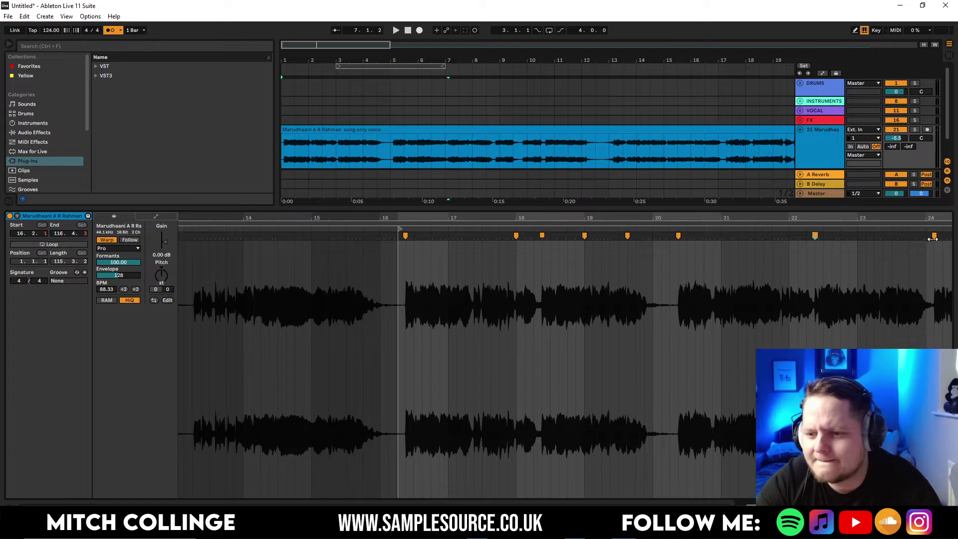
left_click_drag(935, 236, 946, 238)
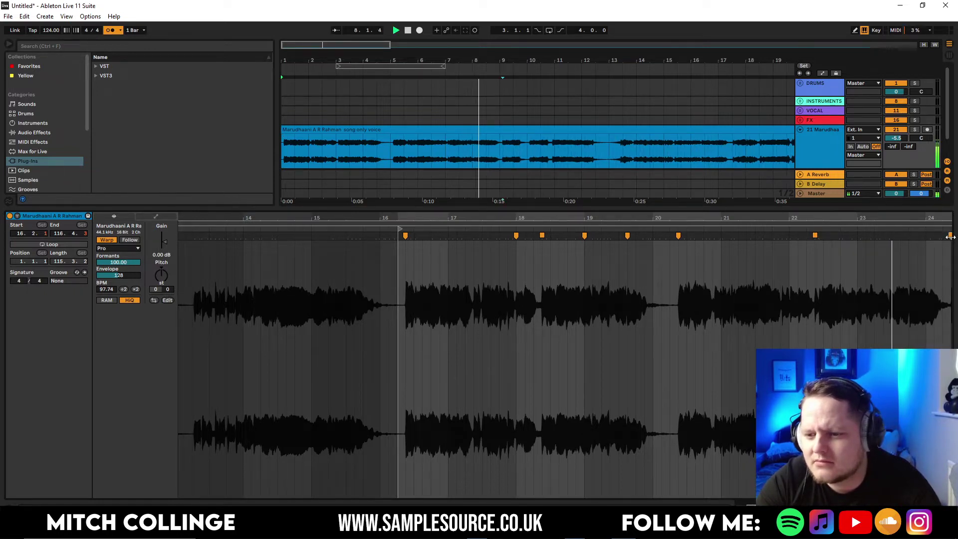
left_click_drag(950, 236, 942, 237)
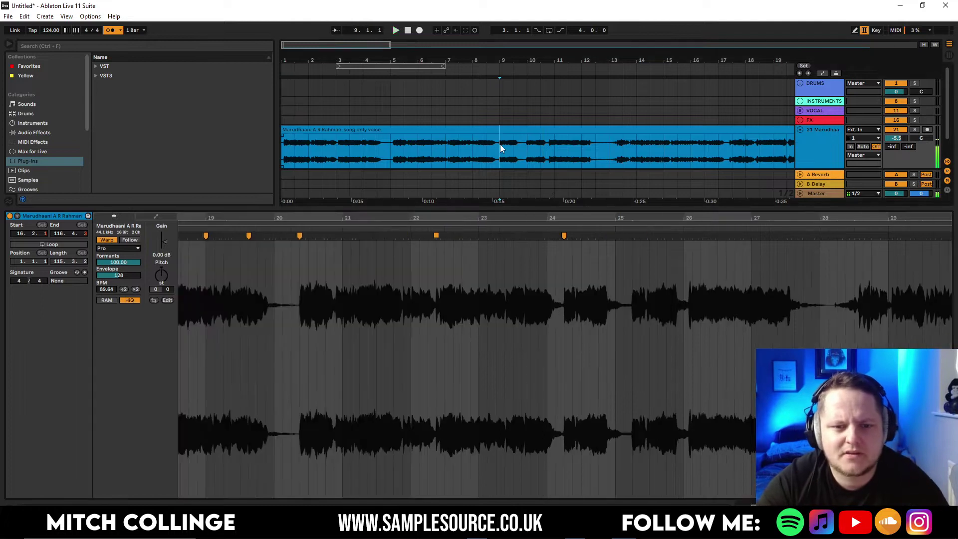
Split the vocal clip at bar 9 of the arrangement and delete everything after it, leaving the first part selected
key("ctrl+e")
left_click(518, 130)
key("Delete")
left_click(462, 128)
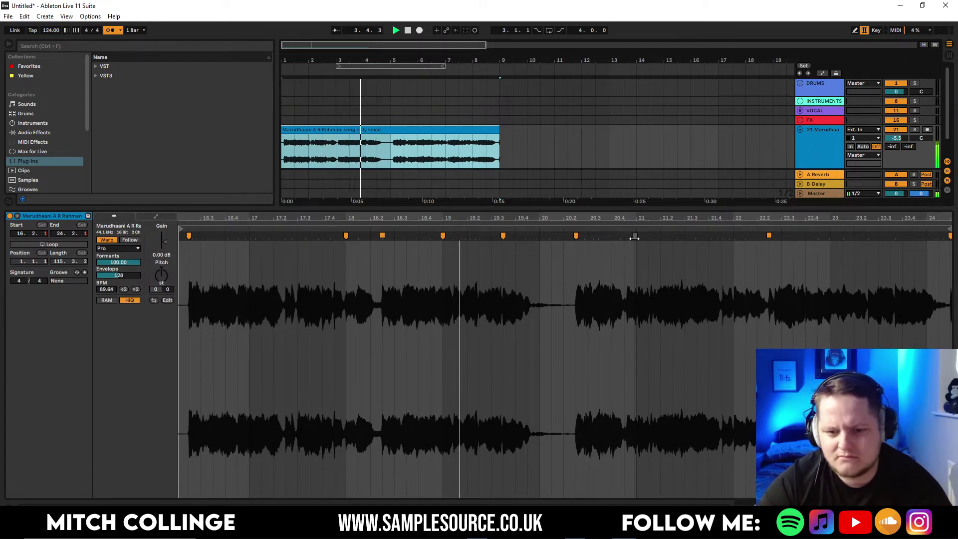
Try a warp marker at bar 21 of the sample, and delete it
double_click(634, 235)
left_click_drag(634, 236, 636, 236)
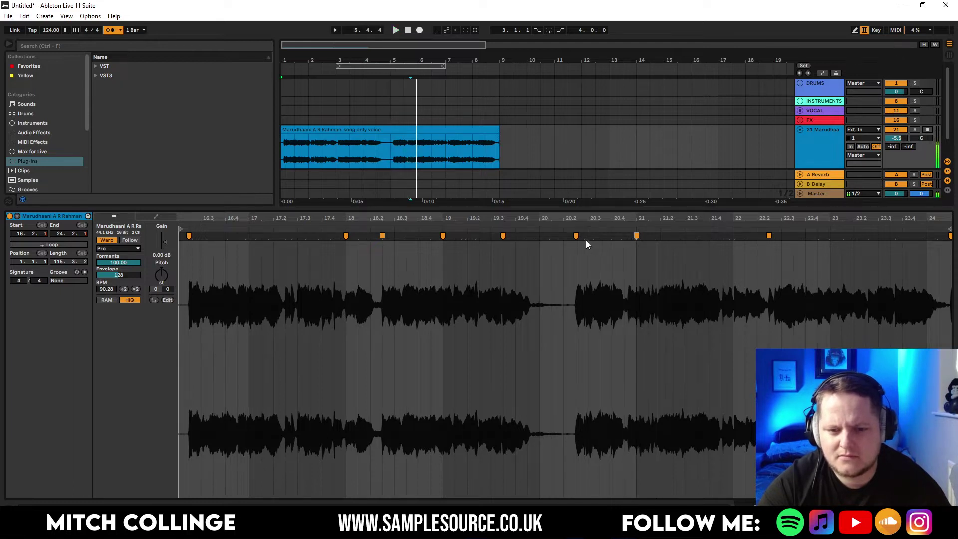
key("Delete")
Remove the warp marker from the vocal entry between beats 20.2 and 20.3
mouse_move(636, 217)
left_mouse_down()
mouse_move(626, 227)
mouse_move(778, 234)
mouse_move(143, 233)
mouse_move(410, 232)
left_mouse_up()
left_click_drag(405, 60, 412, 97)
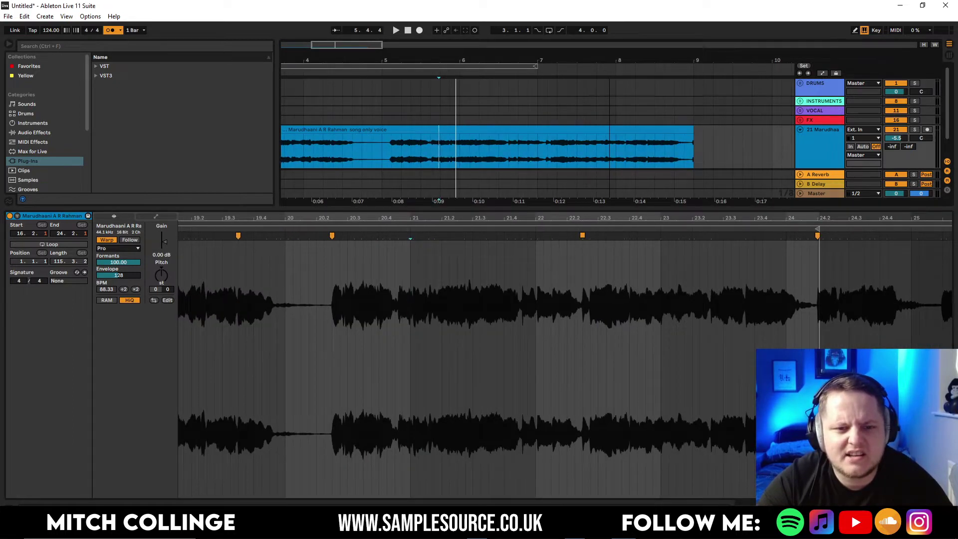
left_click_drag(338, 44, 343, 43)
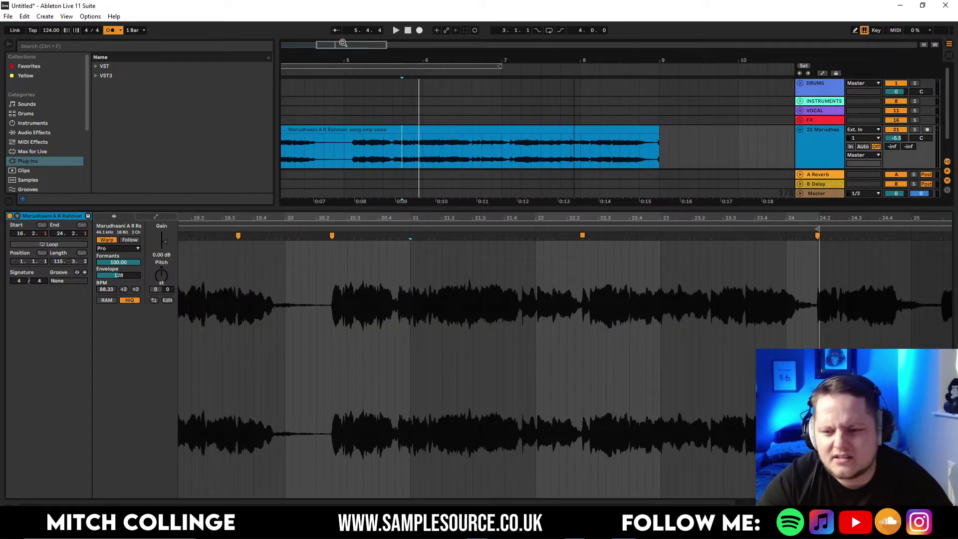
double_click(332, 235)
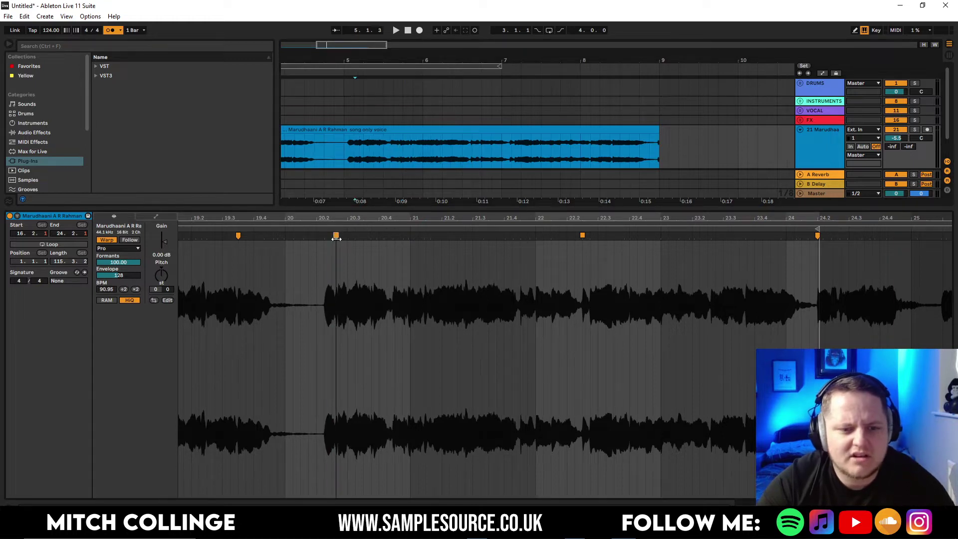
Try shifting the vocal phrase later with a warp marker at beat 20.3, audition it, and delete the marker
left_click_drag(337, 239, 347, 237)
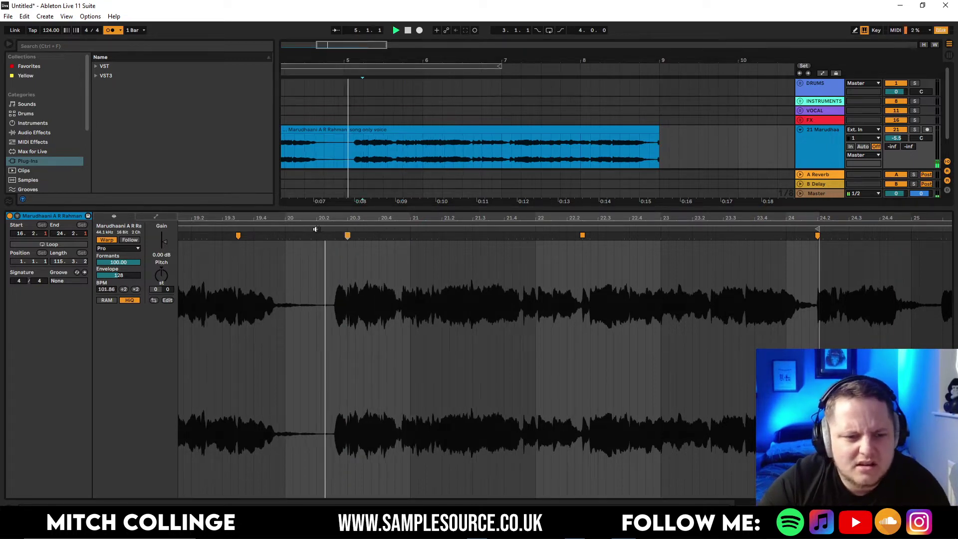
key("space")
double_click(347, 235)
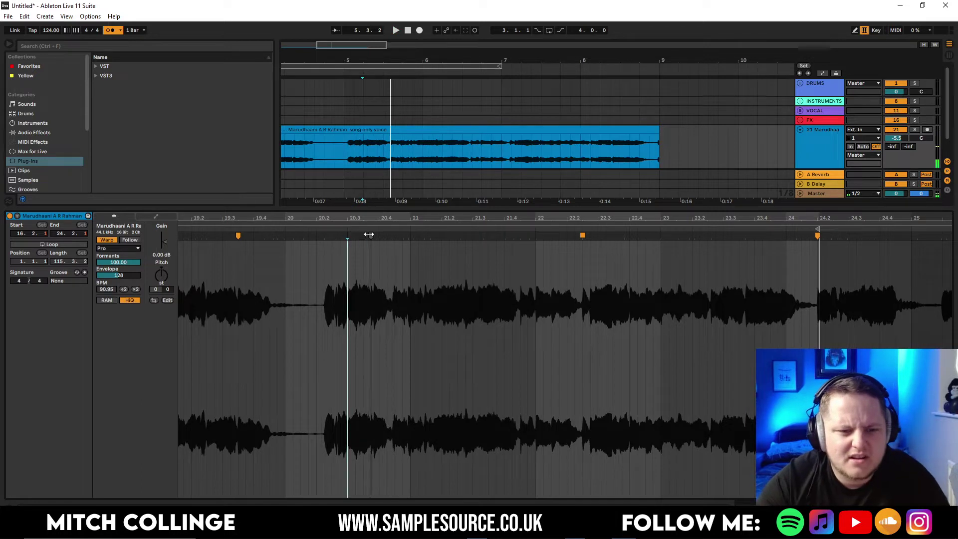
Add warp markers just after beat 20.3 and just before bar 21 to retime the vocal phrase
left_click_drag(348, 235, 355, 235)
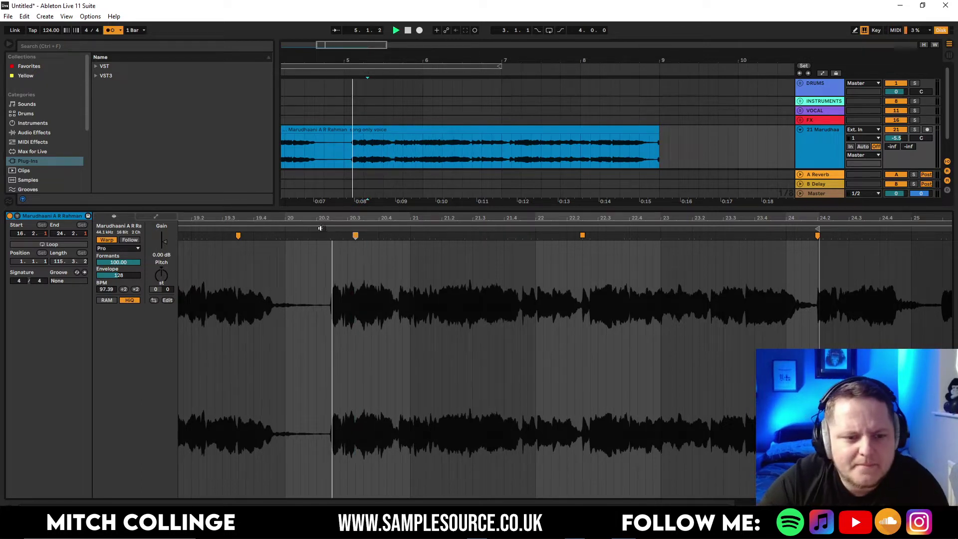
key("space")
double_click(401, 244)
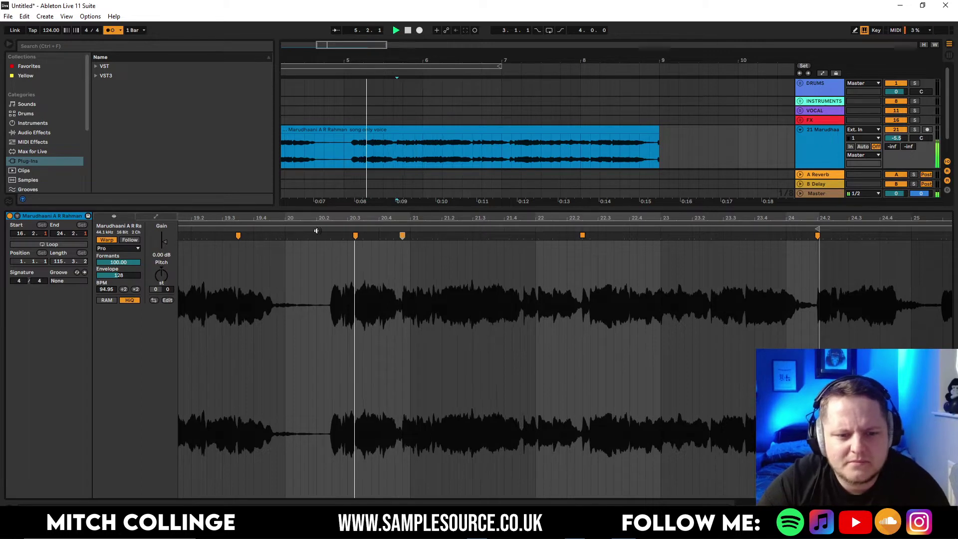
Move the warp marker before bar 21 slightly earlier, audition the vocal phrase, and add a warp marker at bar 22
key("Left")
key("space")
left_click(317, 228)
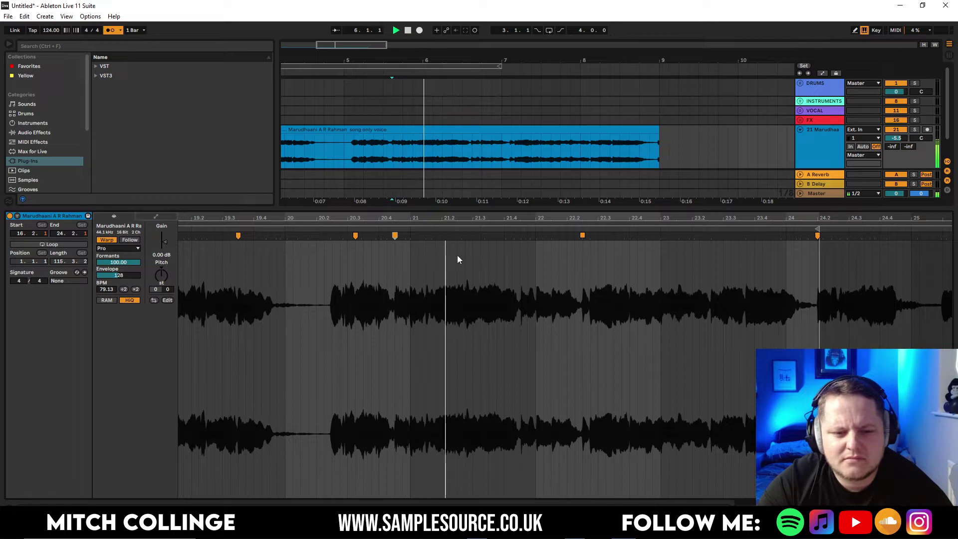
double_click(535, 254)
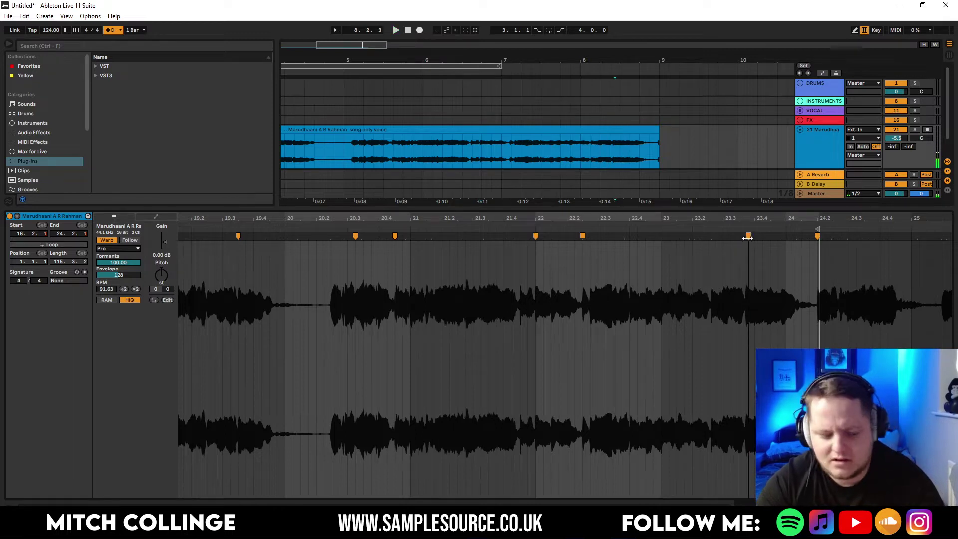
Audition the warp marker between beats 23.3 and 23.4 in different positions, and settle it slightly earlier, midway between those beats
left_click_drag(748, 237, 747, 237)
key("space")
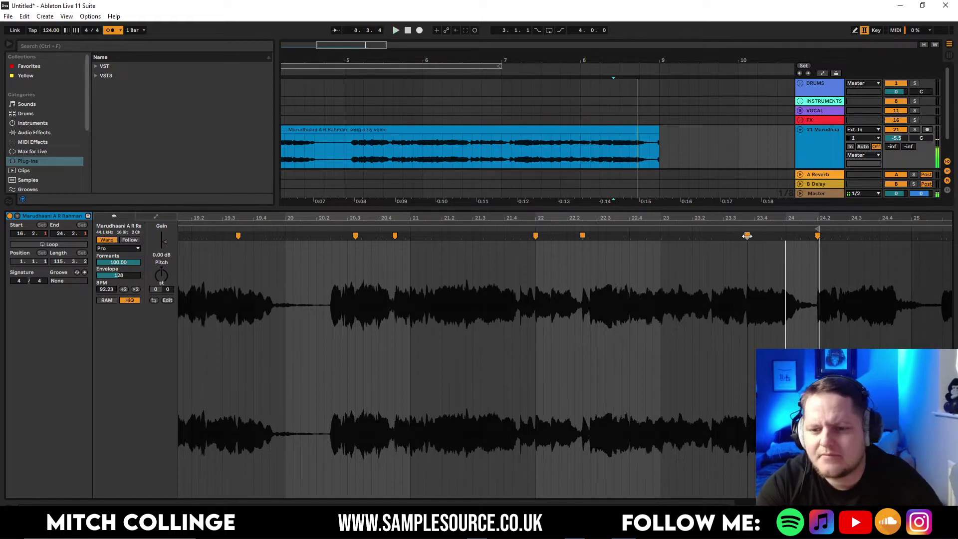
key("space")
left_click_drag(747, 236, 754, 236)
left_click(681, 228)
key("ctrl+z")
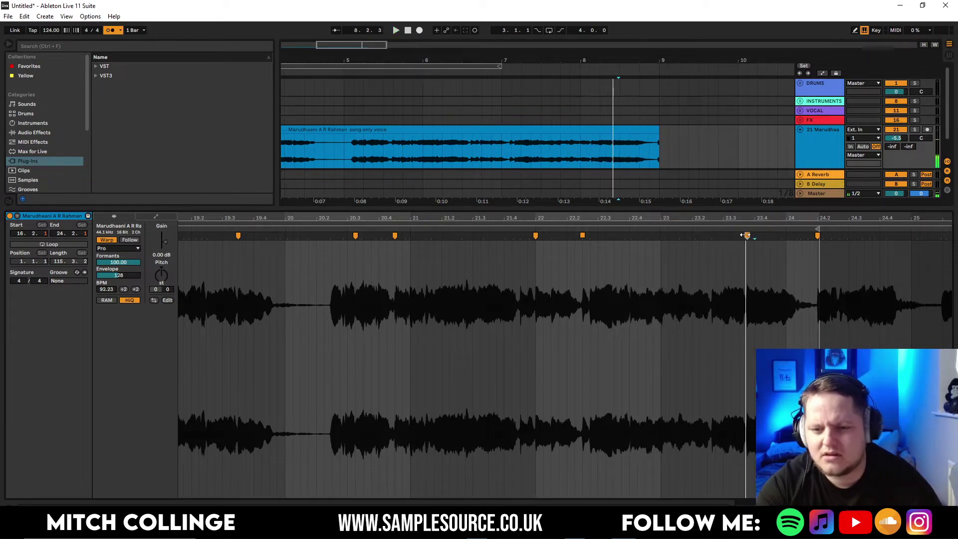
left_click_drag(747, 235, 738, 235)
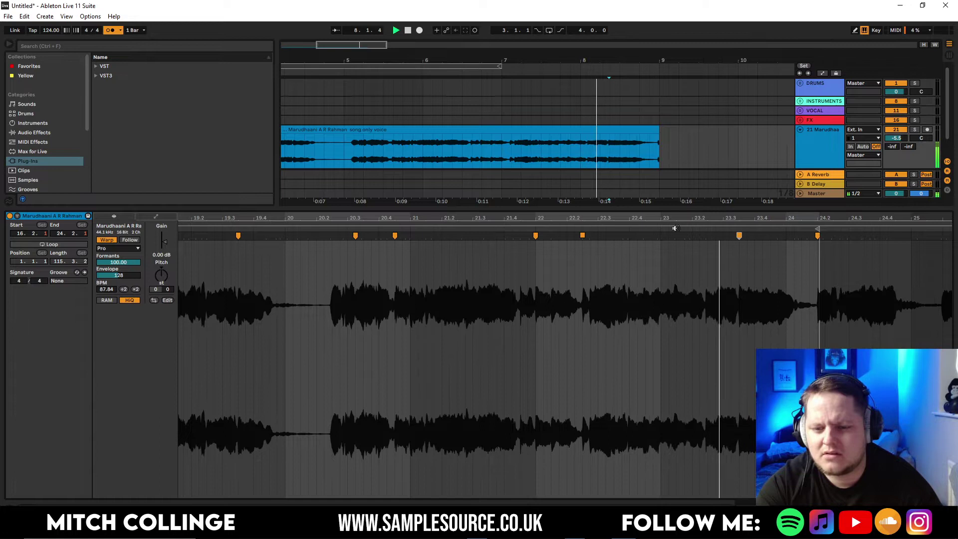
Add warp markers at bar 23 and just after bar 24, and pull the sample's end marker slightly earlier
left_click(622, 230)
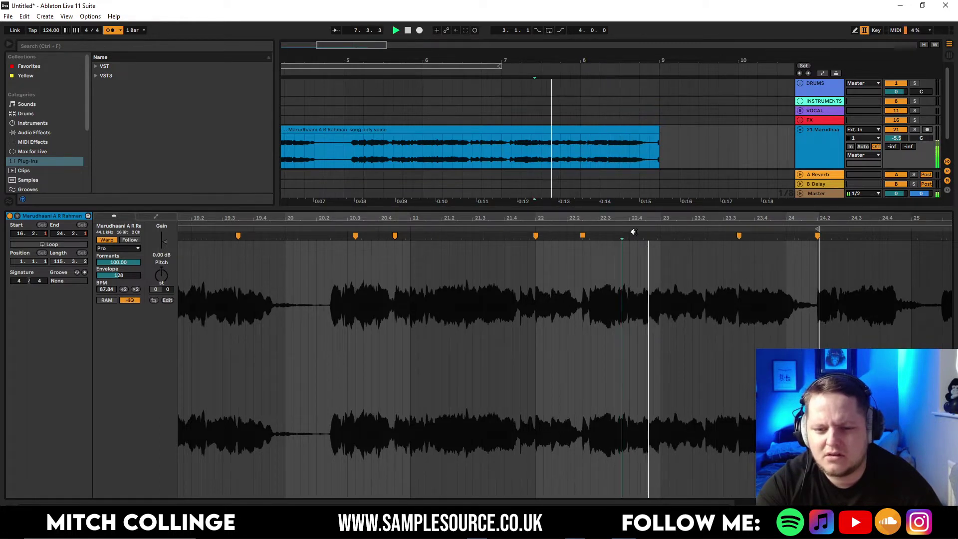
left_click_drag(659, 237, 662, 238)
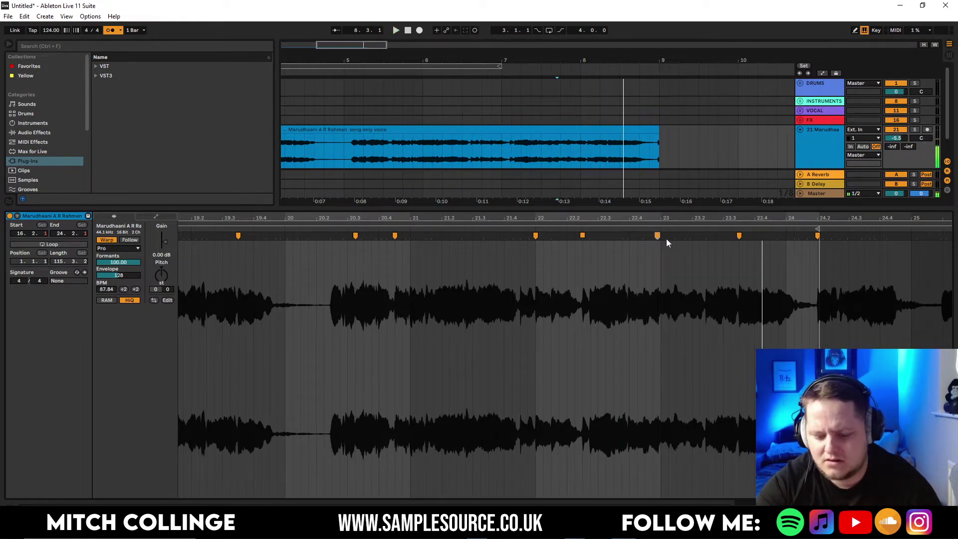
left_click(624, 230)
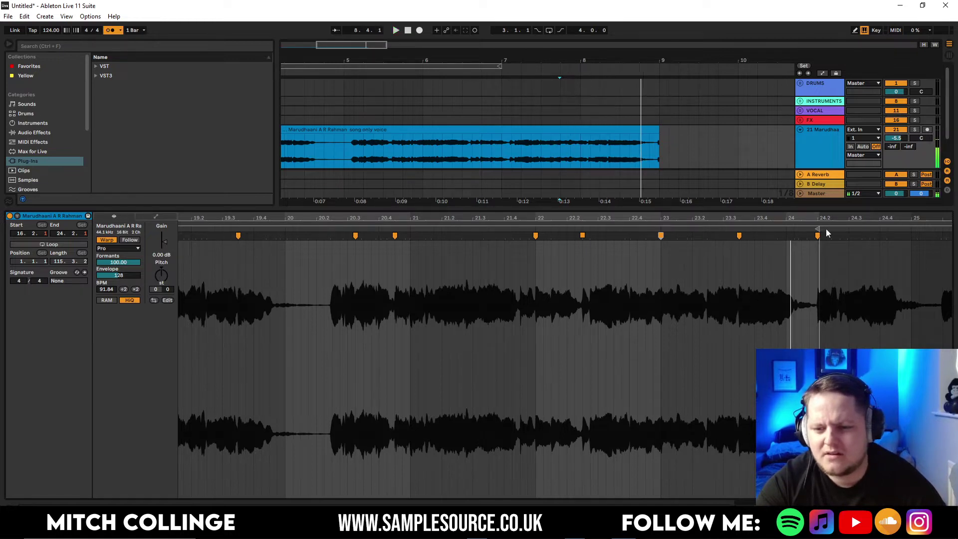
mouse_move(817, 229)
left_mouse_down()
mouse_move(782, 237)
mouse_move(814, 239)
left_mouse_up()
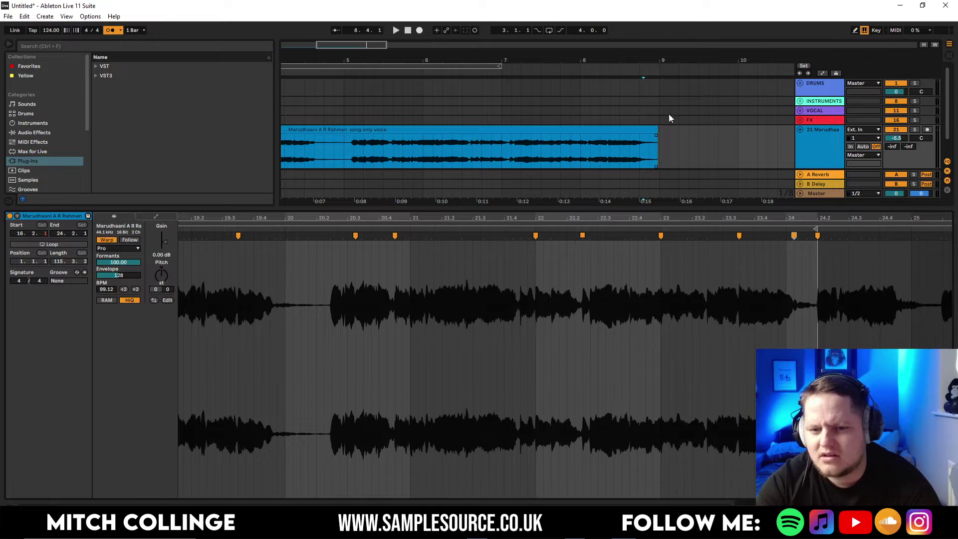
Trim the vocal clip to end just before bar 9 of the arrangement and give it a short fade-out
left_click_drag(653, 128, 661, 135)
left_click_drag(366, 45, 522, 127)
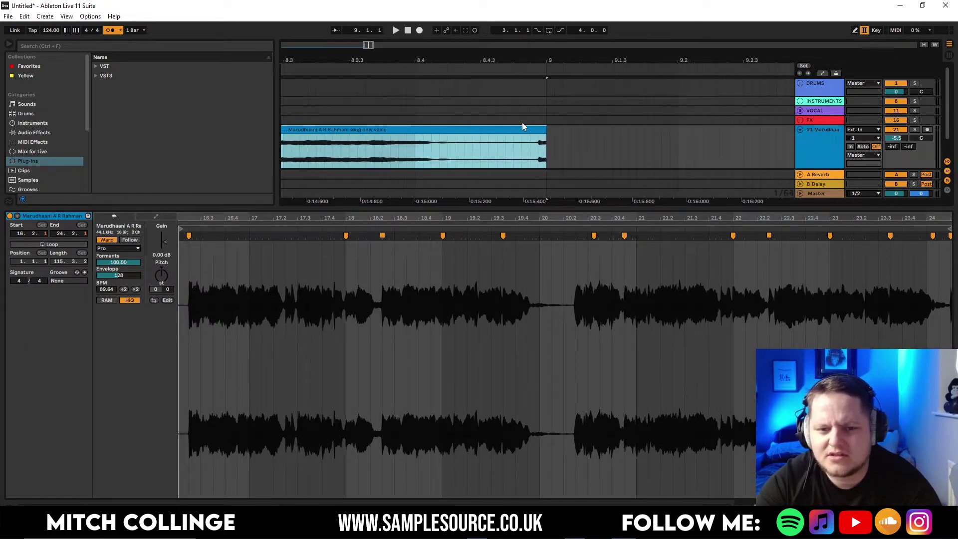
left_click(545, 134)
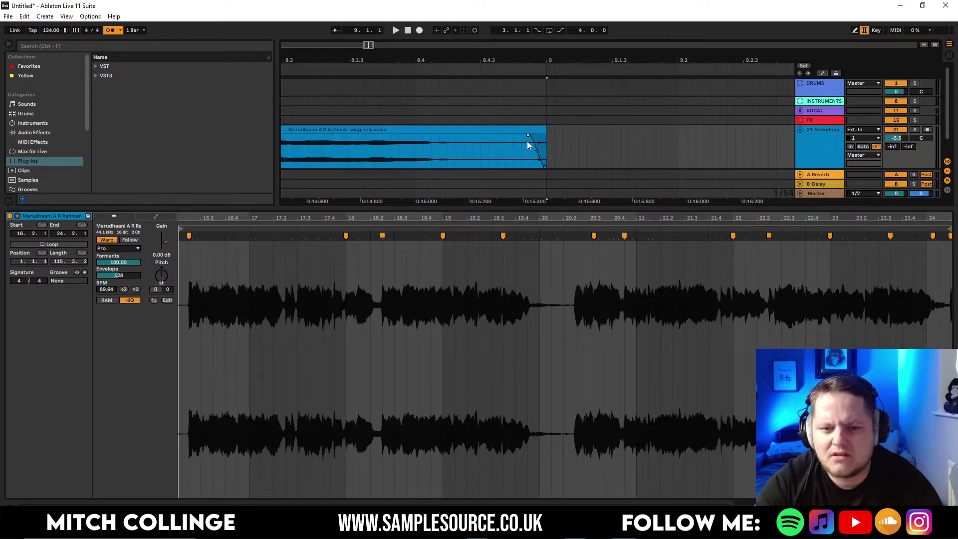
left_click_drag(542, 132, 539, 136)
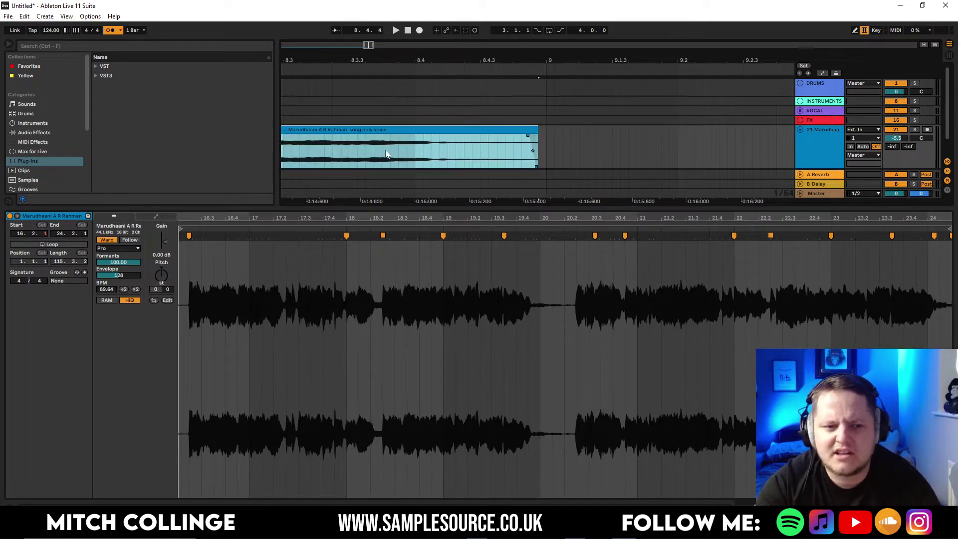
Audition the trimmed vocal clip from the start of the arrangement and hide its clip view
left_click(367, 154)
key("space")
key("space")
key("space")
left_click_drag(366, 43, 390, 44)
left_click(313, 129)
key("space")
key("space")
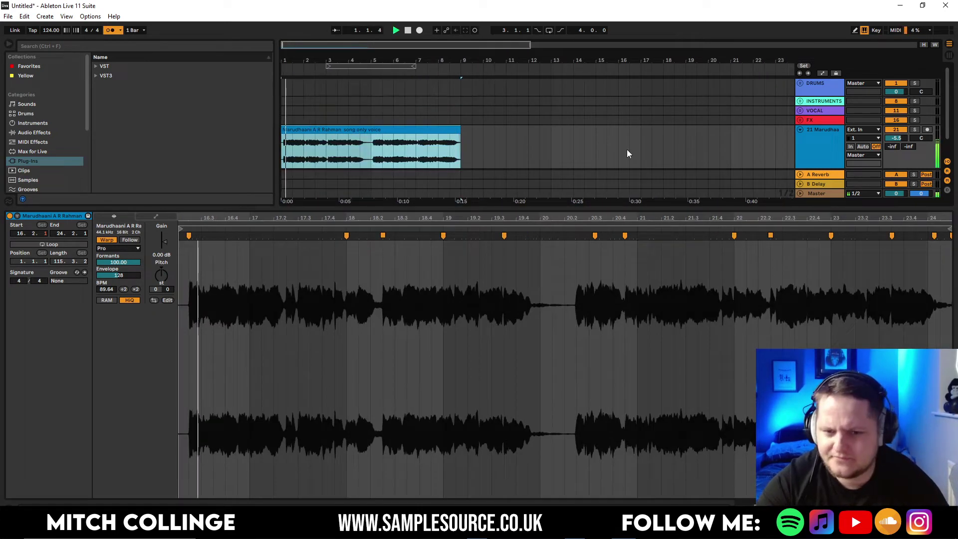
left_click(576, 211)
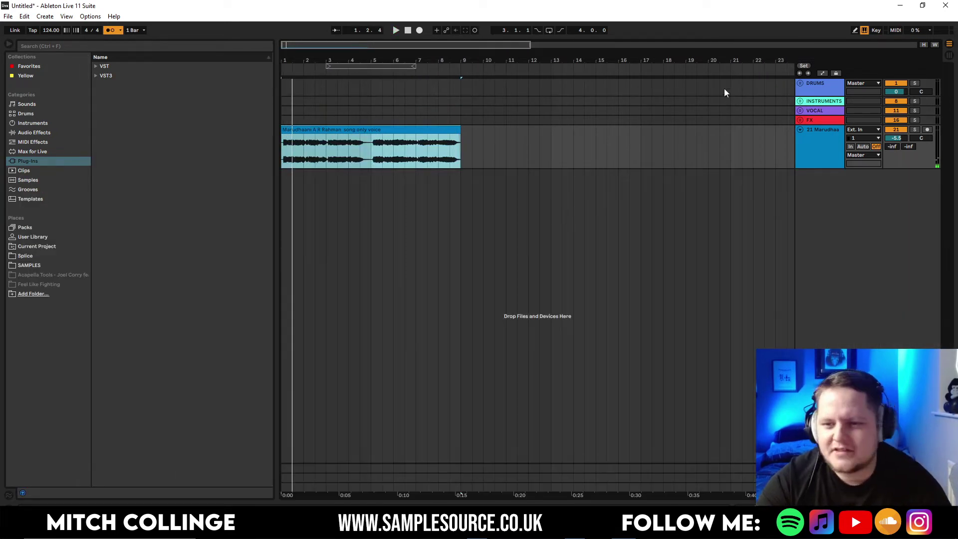
Expand the DRUMS group and open the MTH_KICKS folder within the Loopmasters - Modern Tech House samples
left_click(798, 84)
left_click(29, 265)
scroll(140, 164, "down", 8)
scroll(142, 170, "down", 5)
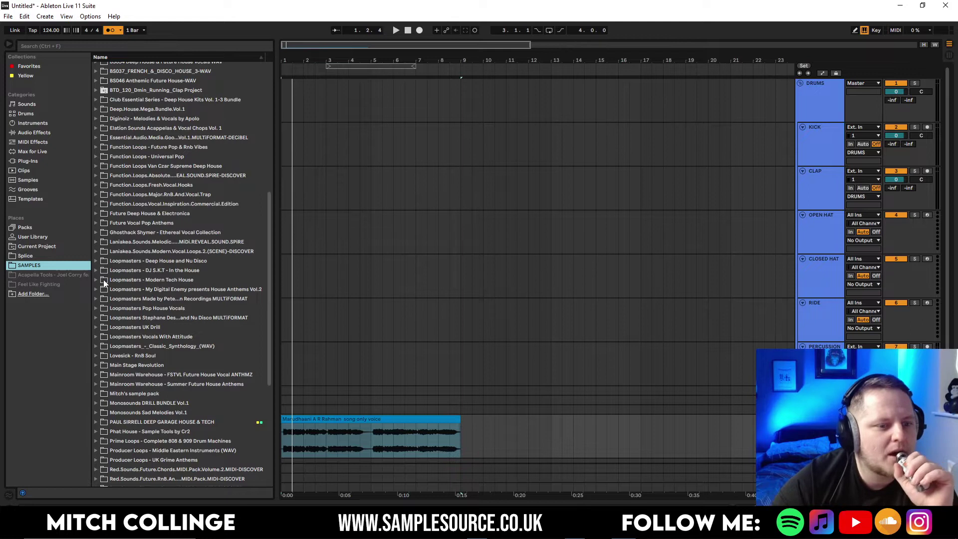
left_click(95, 280)
left_click(100, 296)
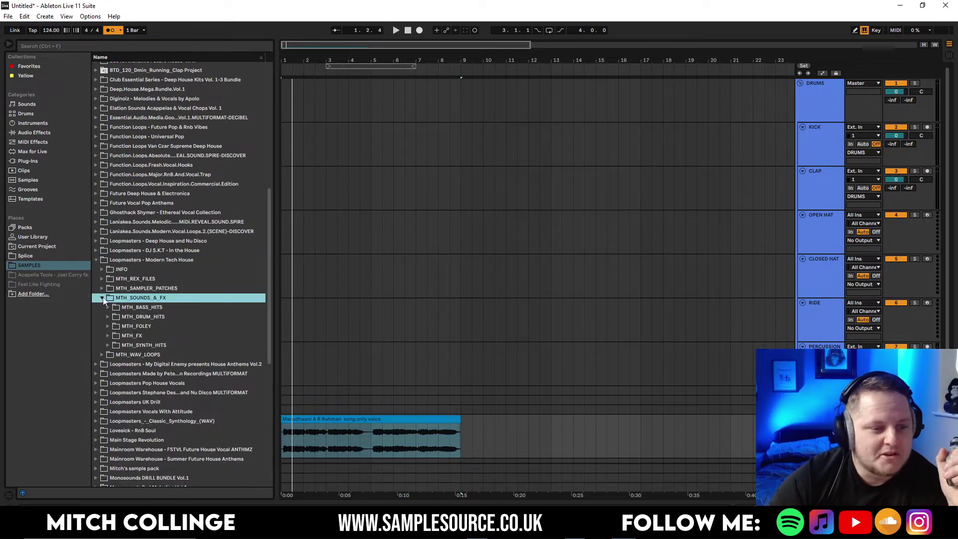
left_click(107, 269)
left_click(114, 296)
Audition the kick samples in the MTH_KICKS folder through to MTH_Kick_10.wav
left_click(131, 315)
key("Up")
key("Down")
key("Down")
key("Down")
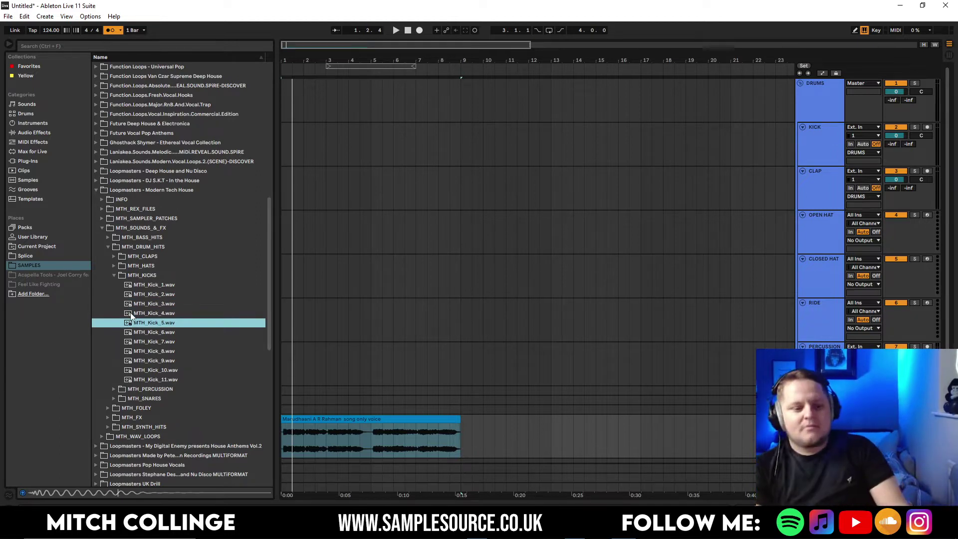
key("Down")
key("Down")
key("Down")
key("Down")
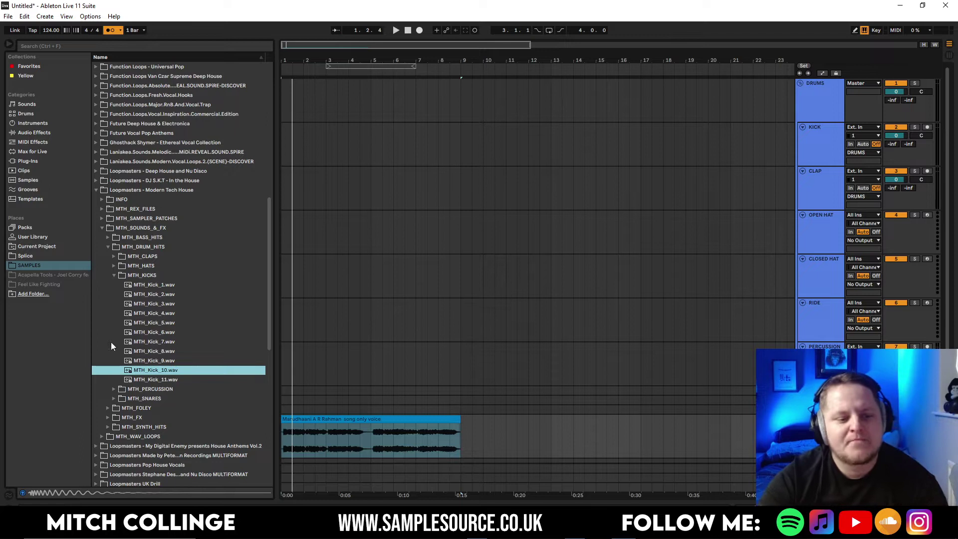
Place MTH_Kick_10.wav at bar 1 of the KICK track and play it back, switching the metronome off
left_click_drag(157, 376, 282, 160)
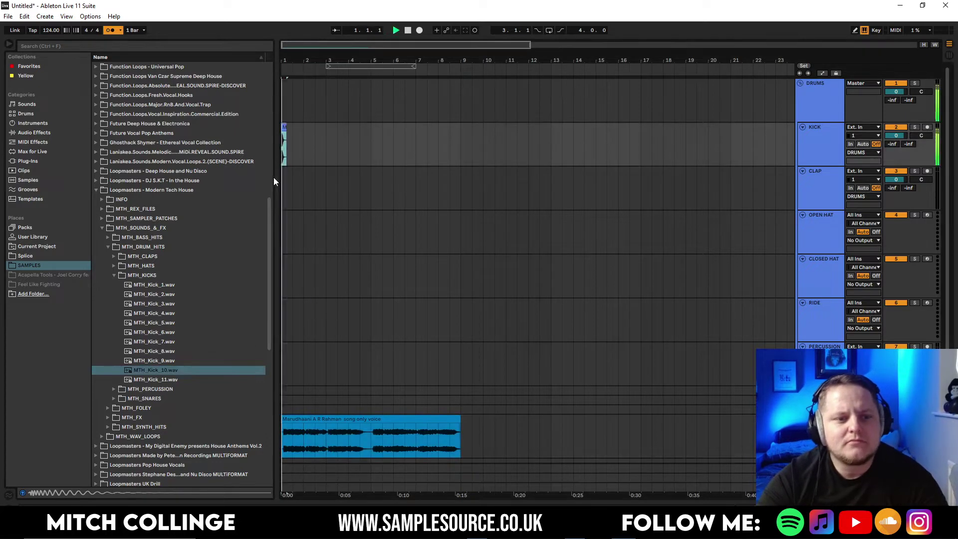
left_click(109, 31)
key("space")
key("space")
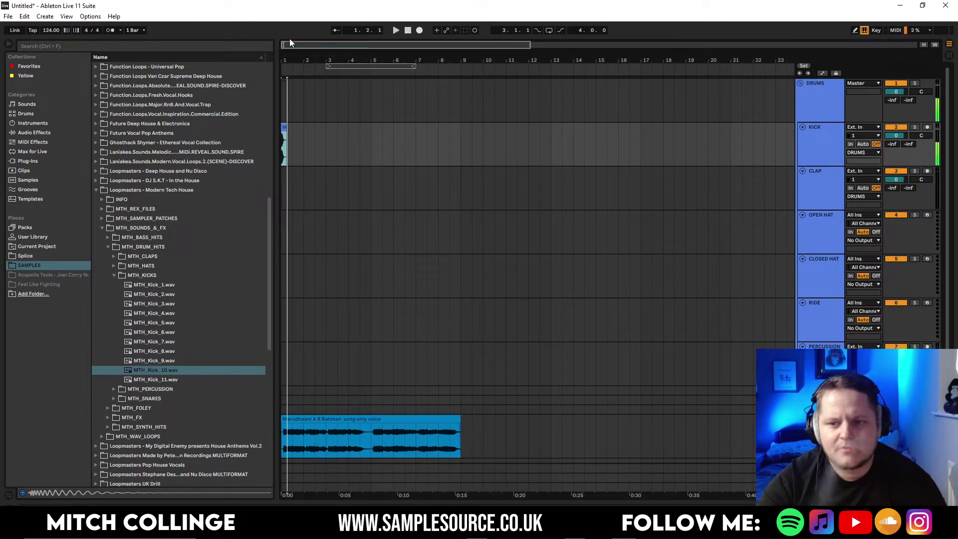
Trim the kick to one beat and duplicate it onto all four beats of bar 1
left_click_drag(287, 43, 285, 82)
left_click_drag(294, 127, 340, 134)
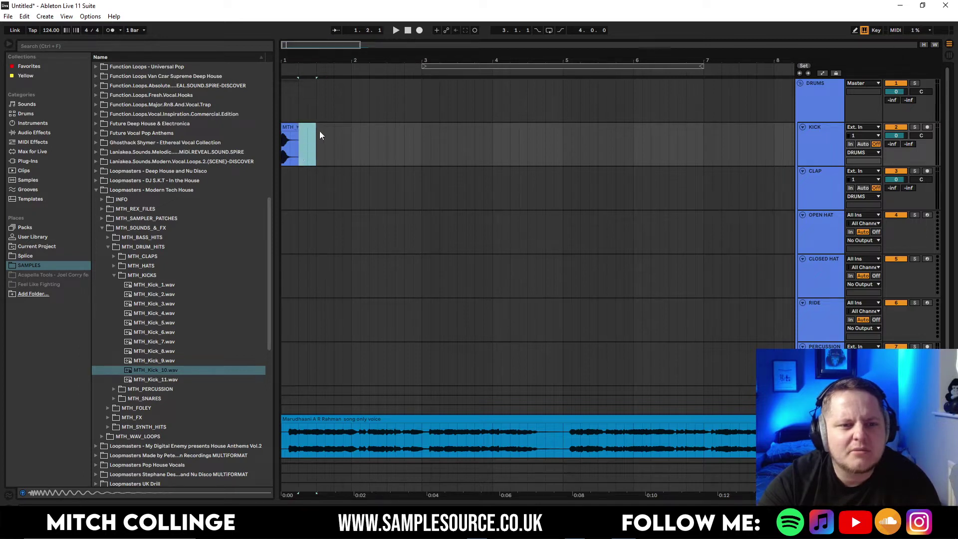
left_click_drag(290, 128, 348, 131)
mouse_move(286, 48)
left_mouse_down()
mouse_move(286, 75)
mouse_move(296, 40)
left_mouse_up()
left_click_drag(351, 150, 258, 155)
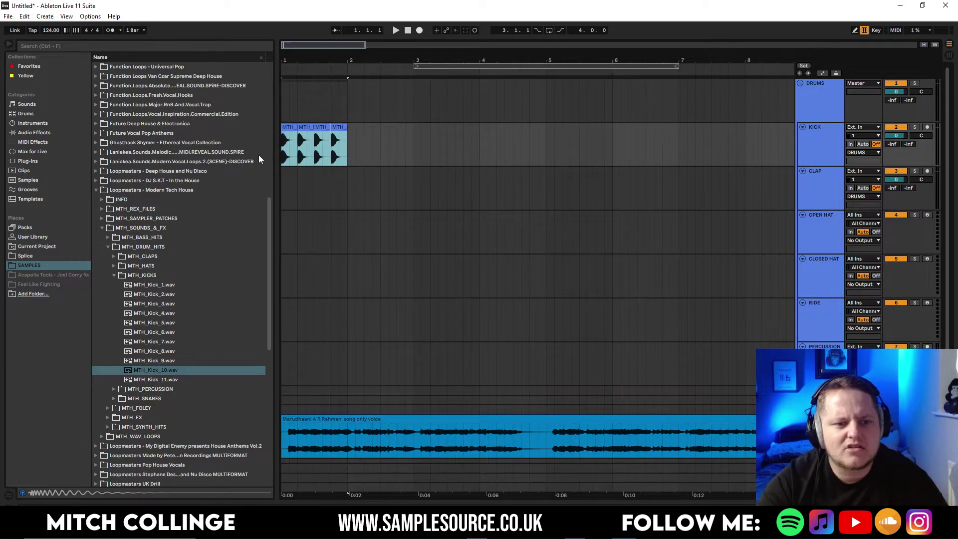
Consolidate the four kicks into a single one-bar clip and audition it with the metronome
key("ctrl+j")
left_click(110, 31)
key("space")
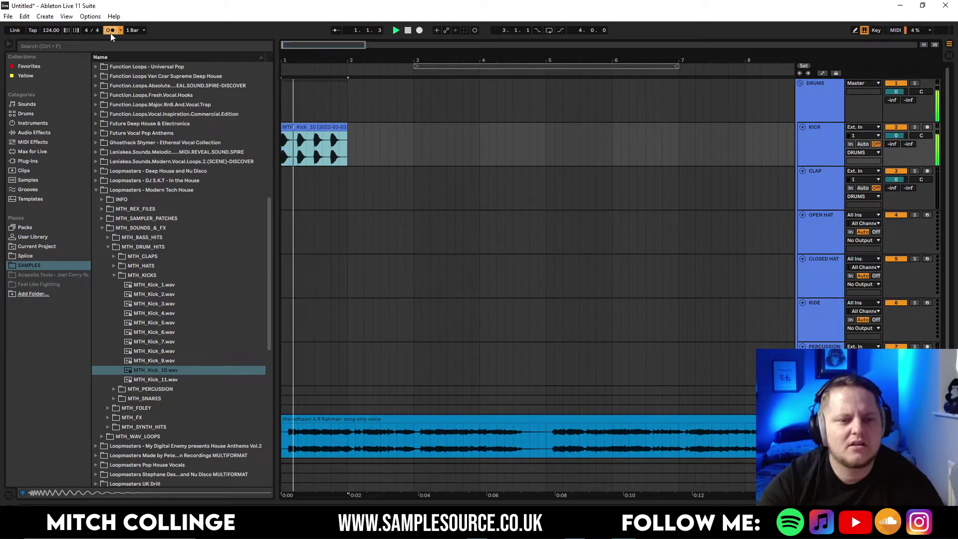
key("space")
Turn on looping for the one-bar kick clip and extend it to bar 9, matching the vocal's length
double_click(340, 145)
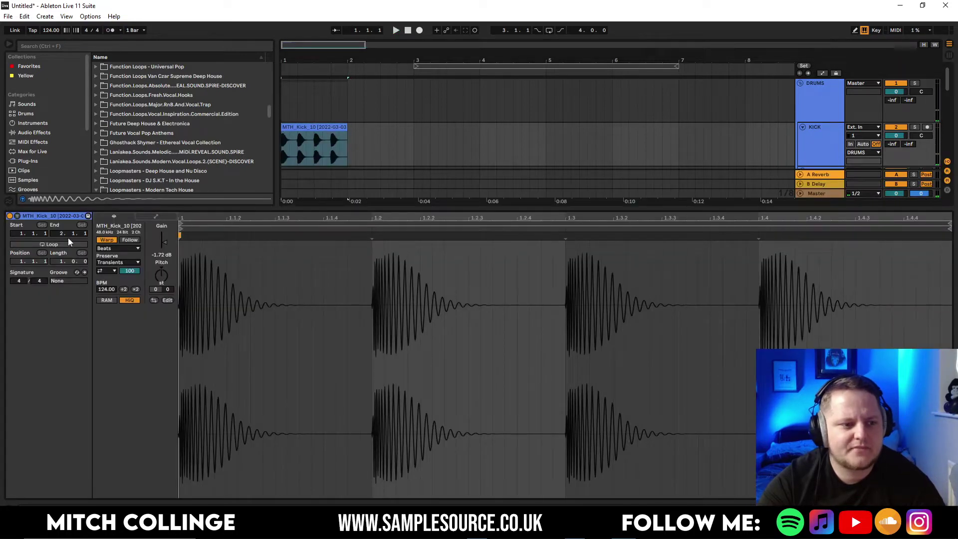
left_click(52, 244)
left_click(365, 207)
left_click_drag(313, 45, 313, 19)
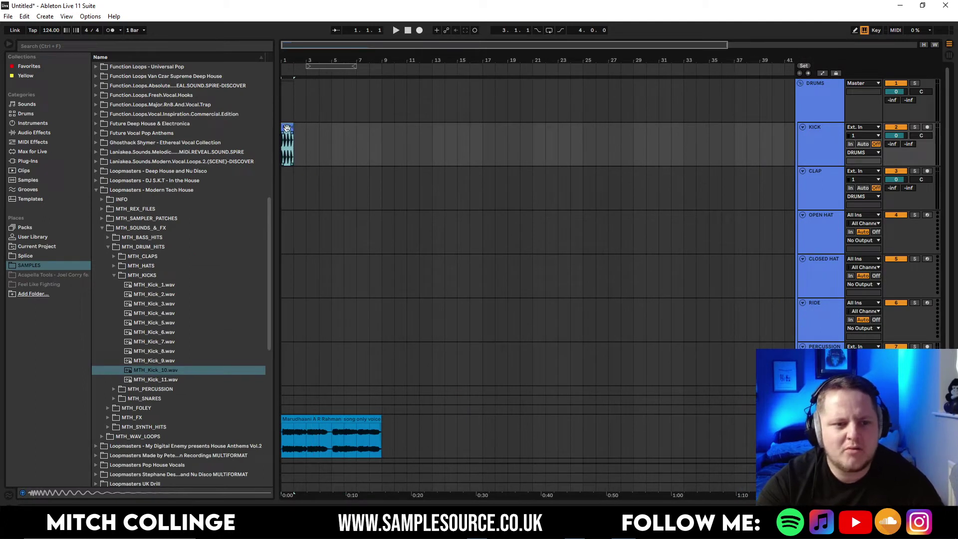
left_click_drag(291, 128, 377, 140)
Loop the arrangement over the first eight bars and lower the KICK track's volume while playing it with the vocal
mouse_move(334, 62)
left_mouse_down()
mouse_move(280, 68)
mouse_move(392, 67)
mouse_move(382, 67)
left_mouse_up()
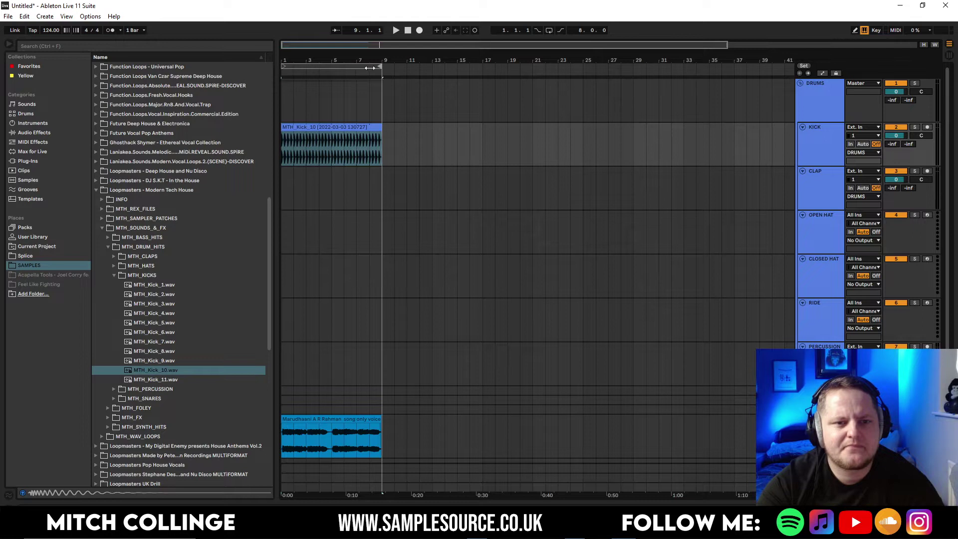
key("space")
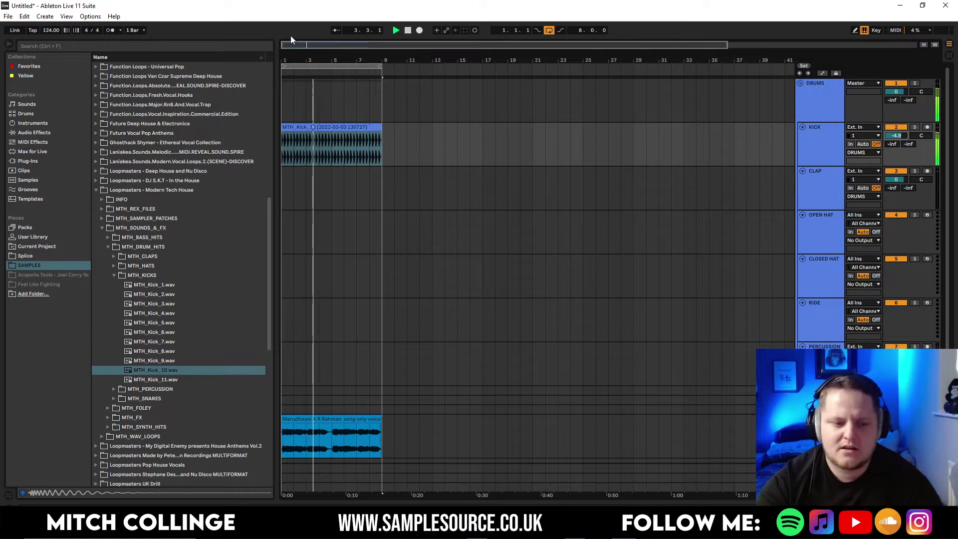
left_click_drag(290, 45, 284, 92)
key("space")
key("space")
Open the vocal clip, add warp markers at beats 18.4 and 19.2, and audition the phrase against the kick
double_click(599, 421)
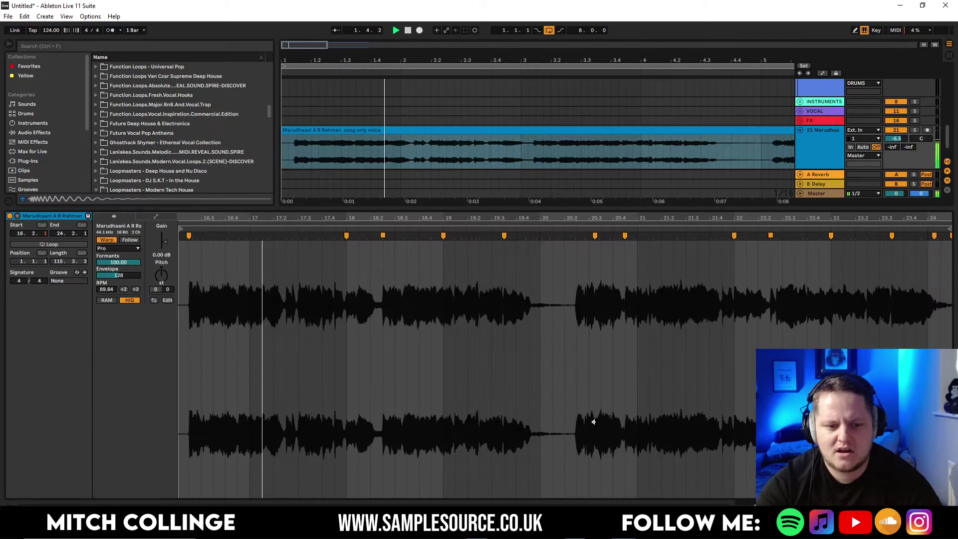
scroll(512, 364, "up", 2)
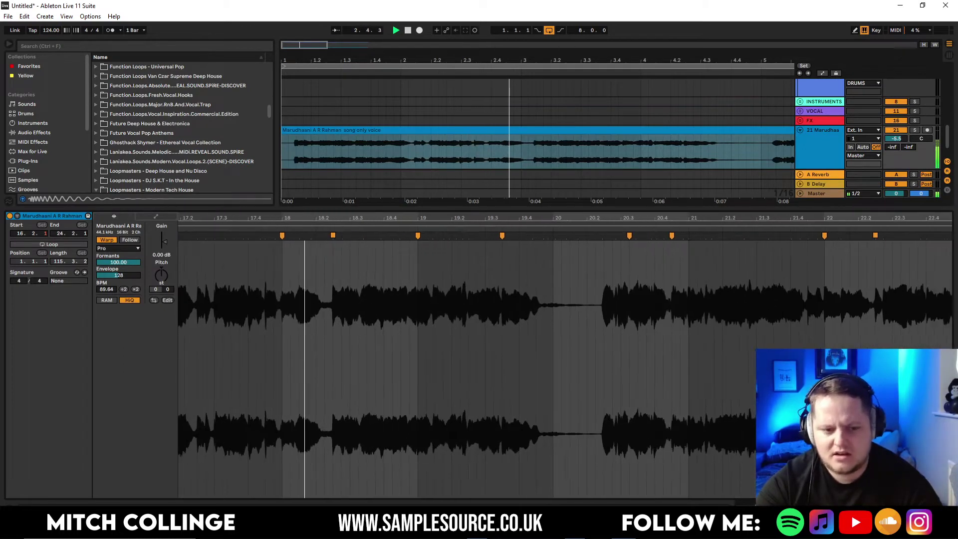
double_click(379, 235)
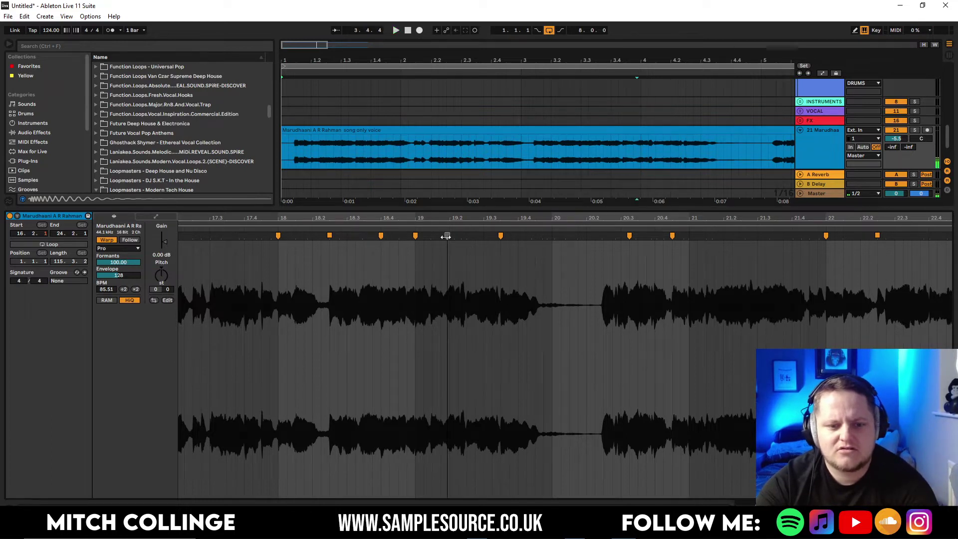
key("ctrl+z")
left_click(389, 229)
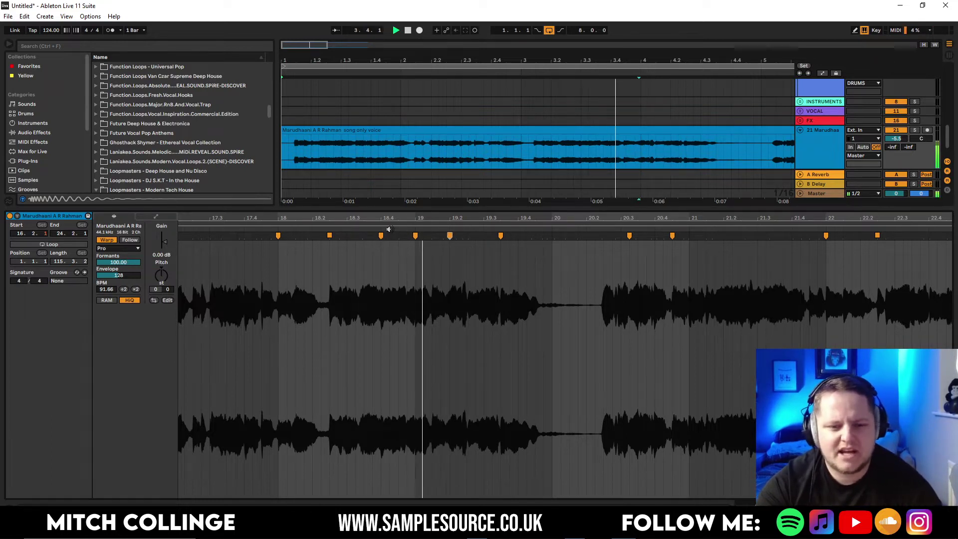
Add a warp marker to the vocal between beat 19.4 and bar 20, and shift it slightly later
key("space")
double_click(531, 236)
left_click_drag(530, 236, 534, 236)
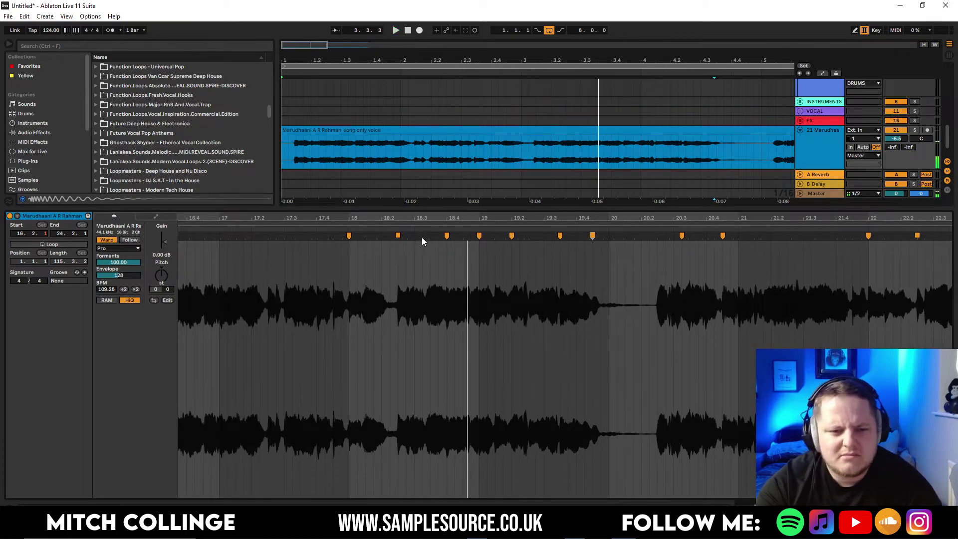
Add a warp marker just before beat 18.3 of the vocal and audition the phrase
left_click(408, 235)
left_click(382, 229)
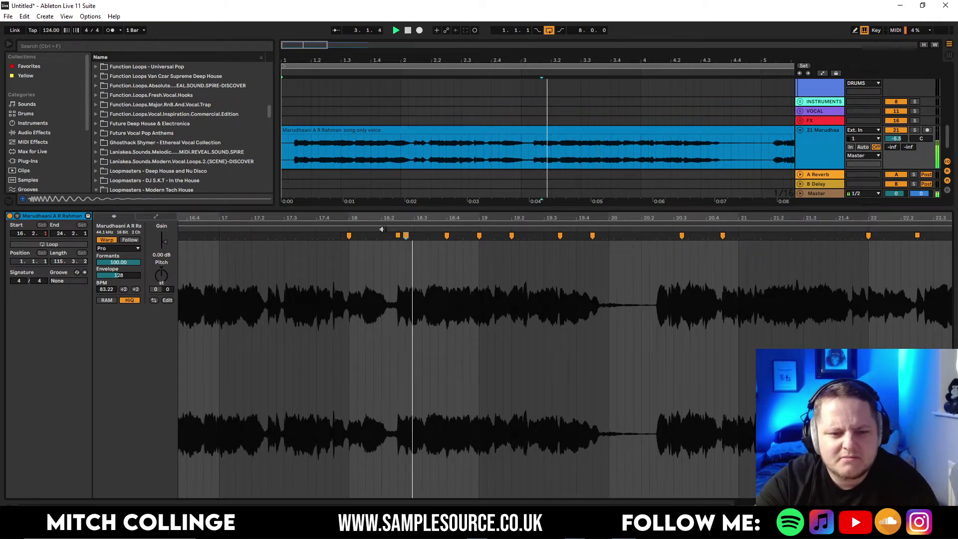
key("space")
Delete the warp marker at beat 18.4 and move the one between beats 19.3 and 19.4 slightly earlier
double_click(447, 235)
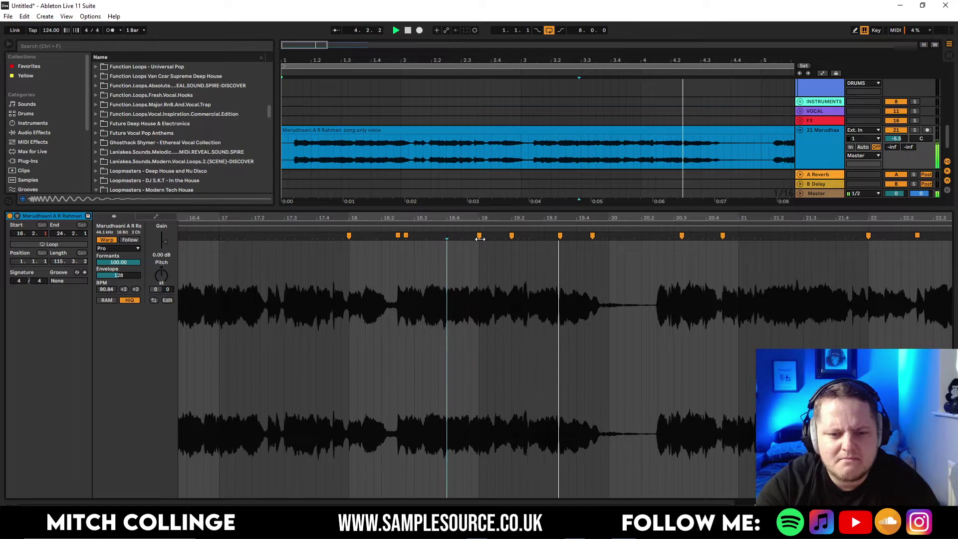
left_click(559, 237)
left_click_drag(558, 238, 552, 237)
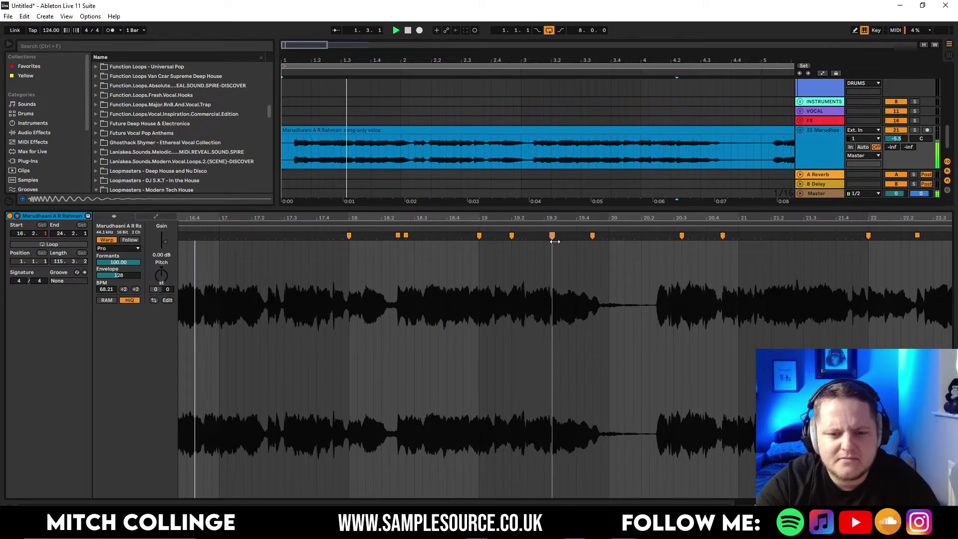
Undo the last warp marker move in the vocal clip and focus the arrangement on the vocal's opening
key("ctrl+z")
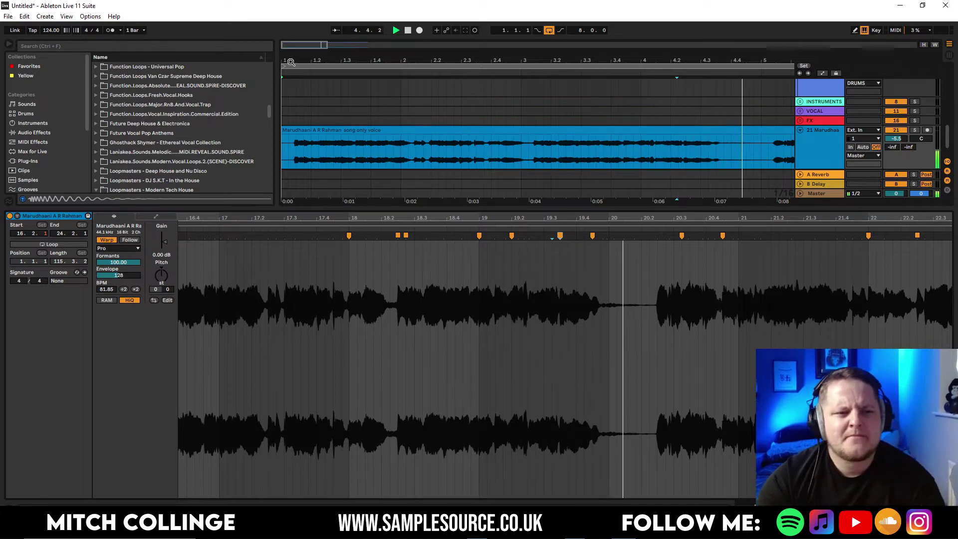
key("space")
mouse_move(288, 61)
left_mouse_down()
mouse_move(288, 89)
mouse_move(291, 41)
mouse_move(291, 65)
mouse_move(282, 48)
left_mouse_up()
left_click_drag(310, 128, 276, 132)
left_click_drag(283, 48, 283, 42)
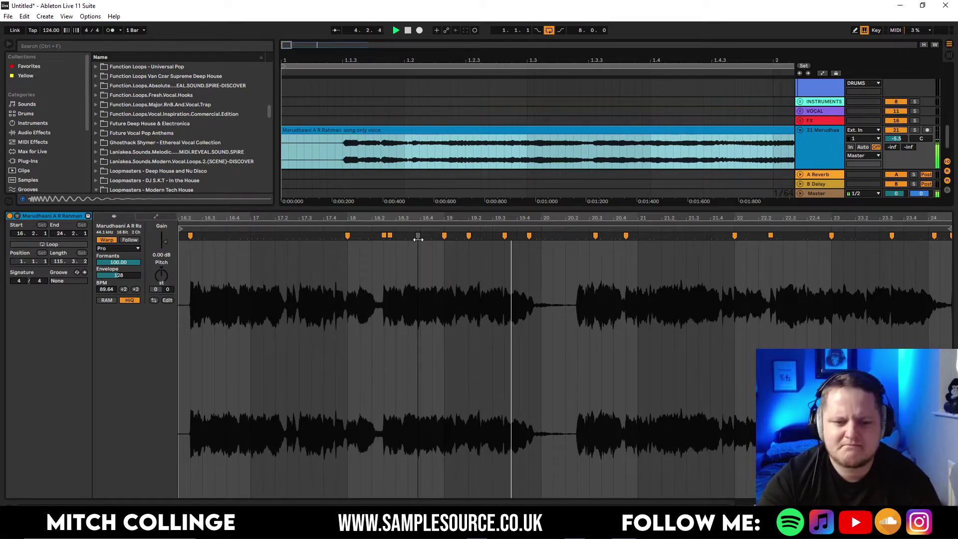
Audition the vocal against the kick and delete its warp marker just after beat 20.3
key("space")
key("space")
double_click(595, 235)
left_click(570, 242)
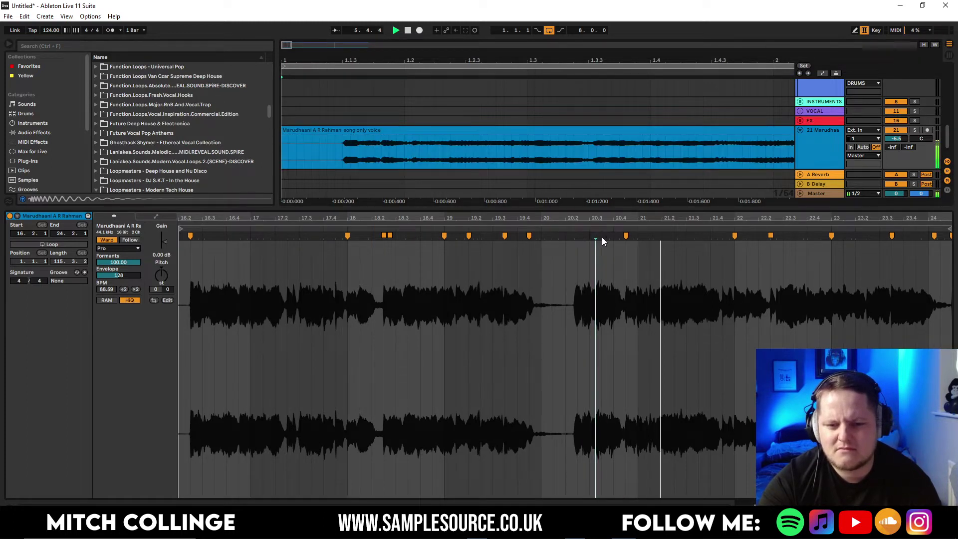
left_click_drag(592, 237, 589, 237)
double_click(625, 235)
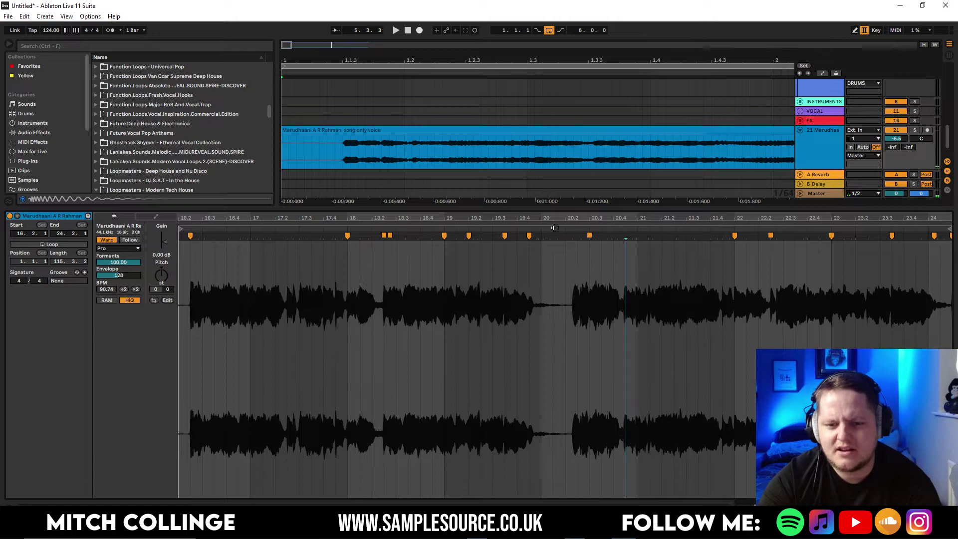
left_click(553, 230)
key("ctrl+z")
key("ctrl+z")
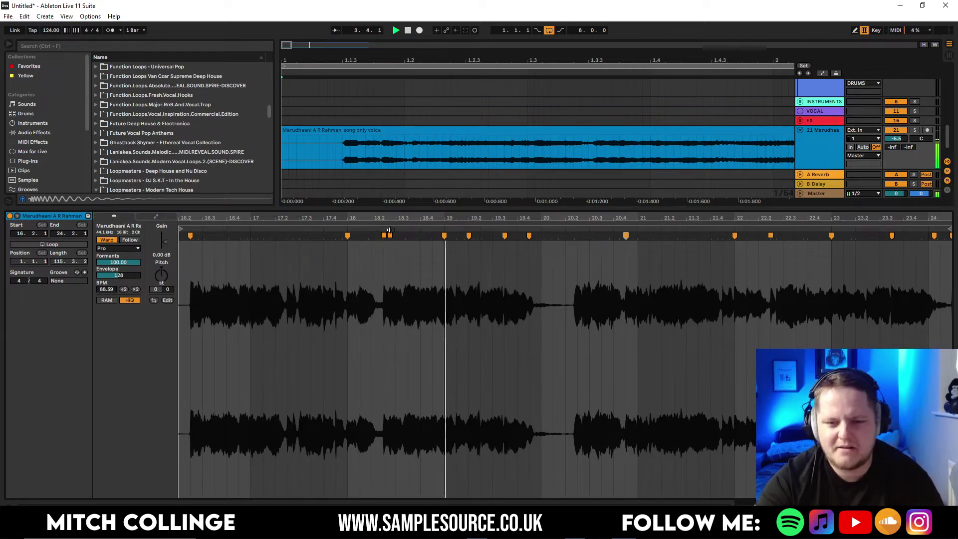
Delete the vocal's warp markers between beats 19.3 and 19.4 and between beat 19.4 and bar 20
left_click(505, 235)
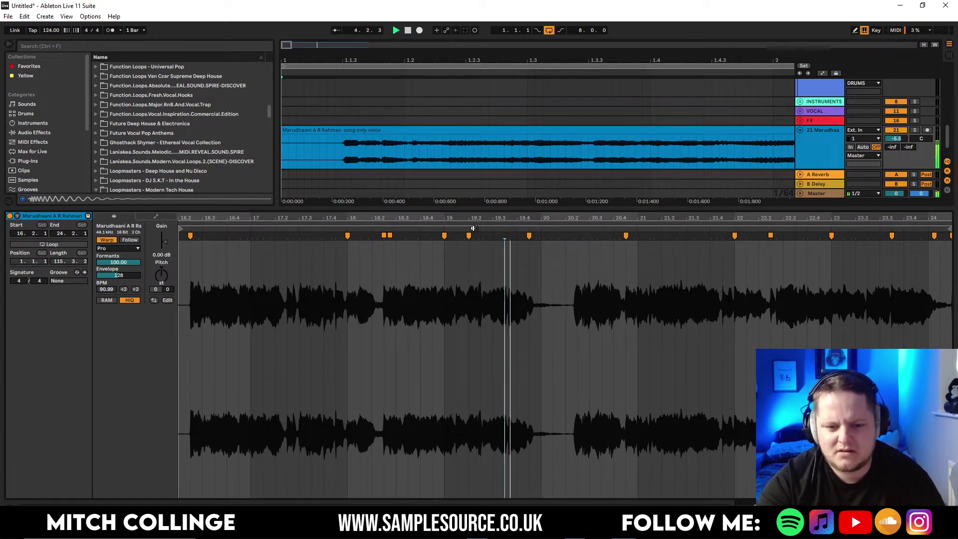
double_click(529, 236)
left_click(471, 225)
left_click(477, 227)
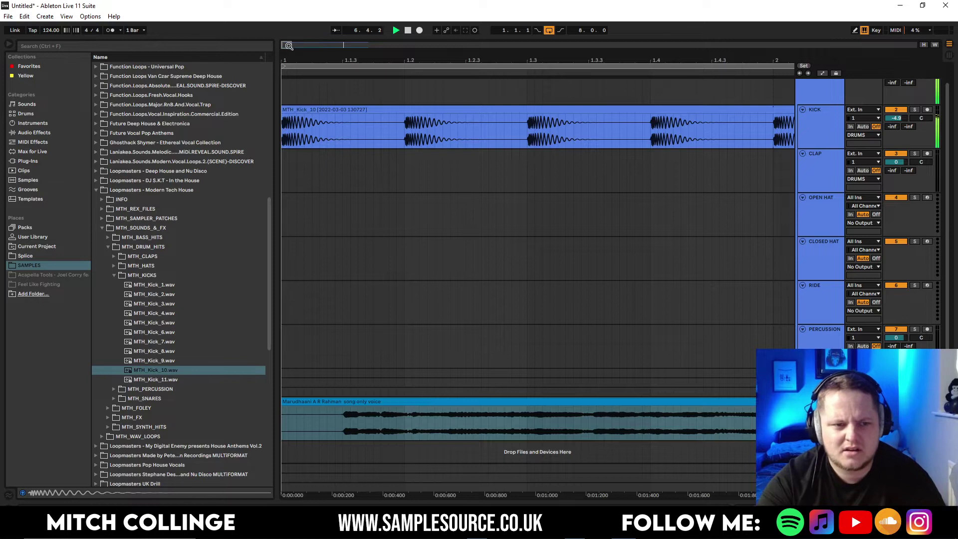
Show the full eight-bar arrangement, then lower the vocal track to -7.3 dB and the KICK track to -5.4 dB
left_click_drag(289, 46, 433, 47)
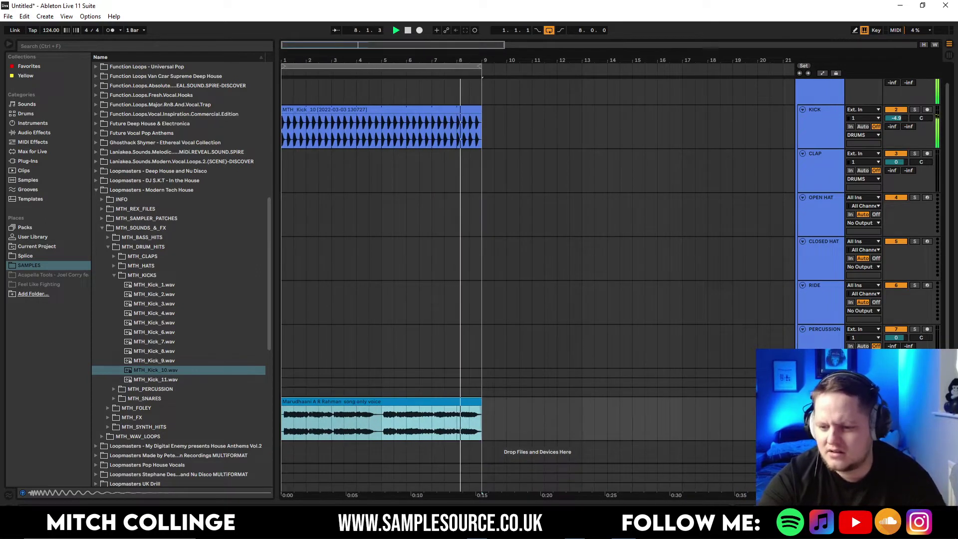
left_click(896, 410)
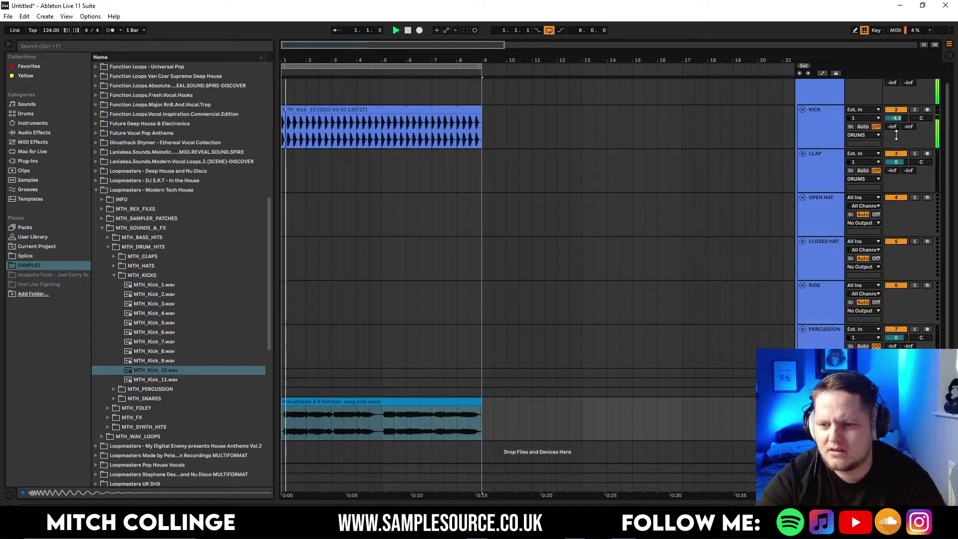
left_click_drag(897, 118, 902, 124)
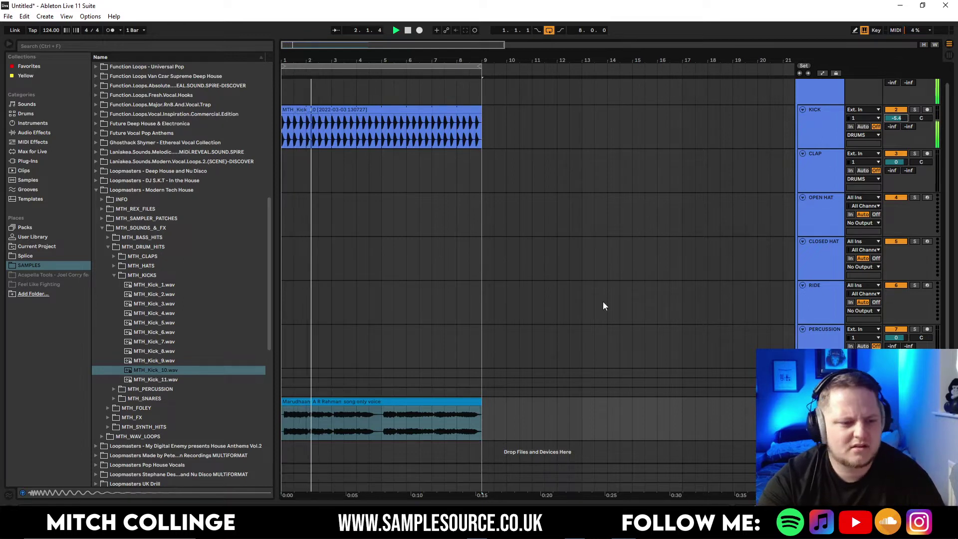
Audition the closed hat samples in the MTH_HATS folder of the Modern Tech House pack
left_click(114, 265)
left_click(145, 287)
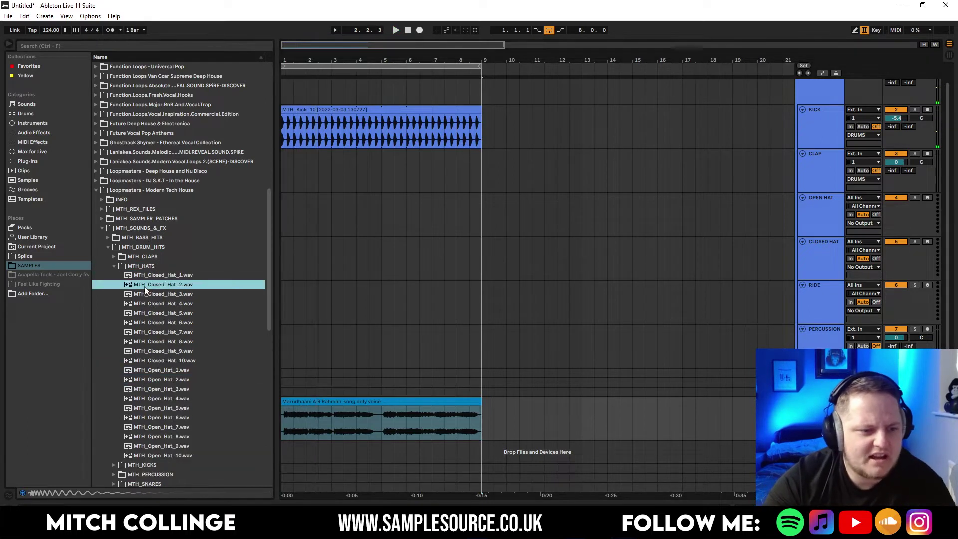
key("Down")
key("Down")
key("Down")
key("Down")
key("Down")
key("Down")
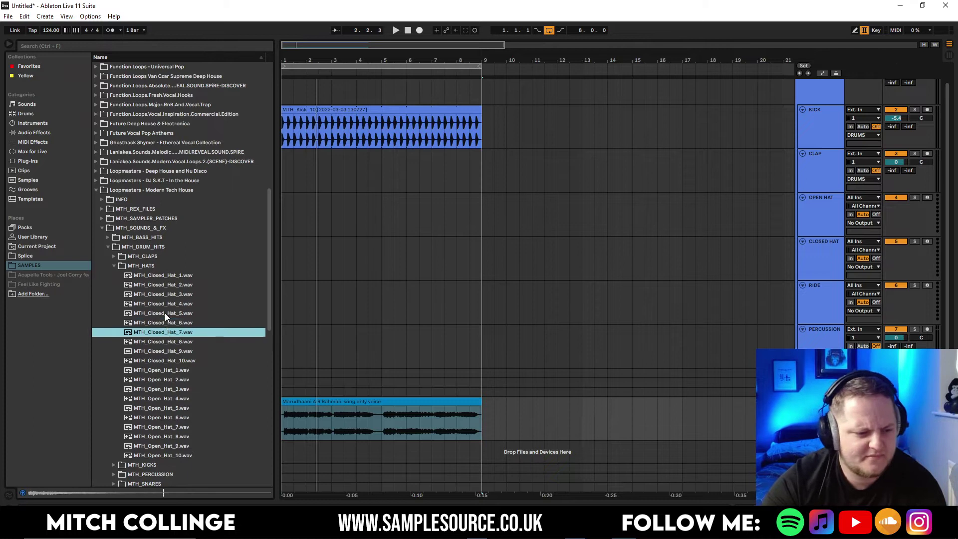
key("Down")
key("Down")
Close the Modern Tech House pack and open the PSL_HATS folder in the Deep Garage House & Tech pack's drum sounds
left_click(102, 220)
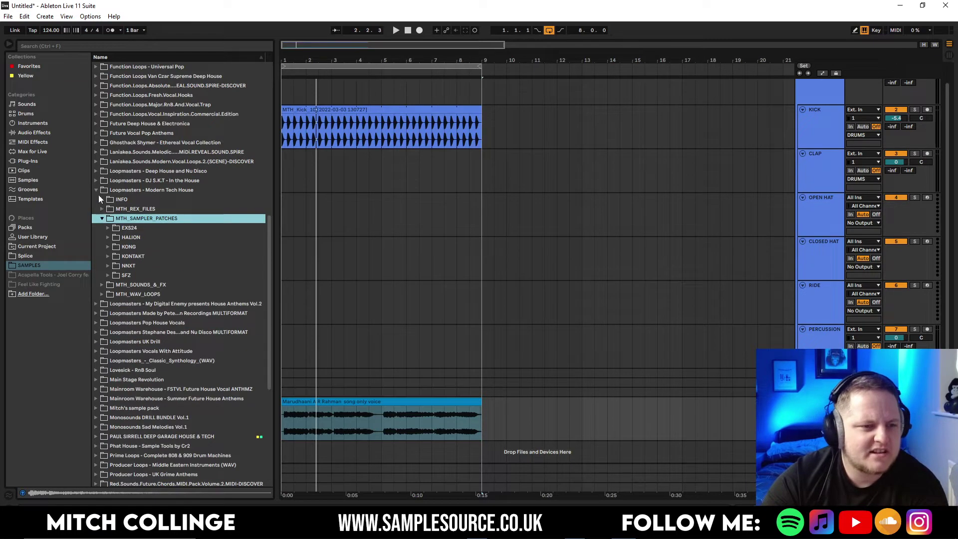
left_click(97, 192)
left_click(97, 194)
scroll(115, 208, "down", 3)
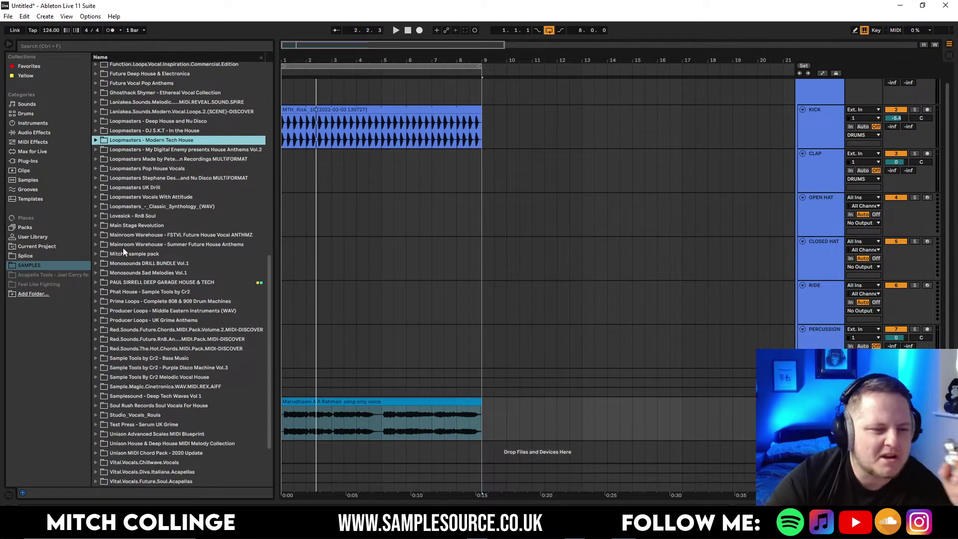
left_click(97, 282)
left_click(101, 281)
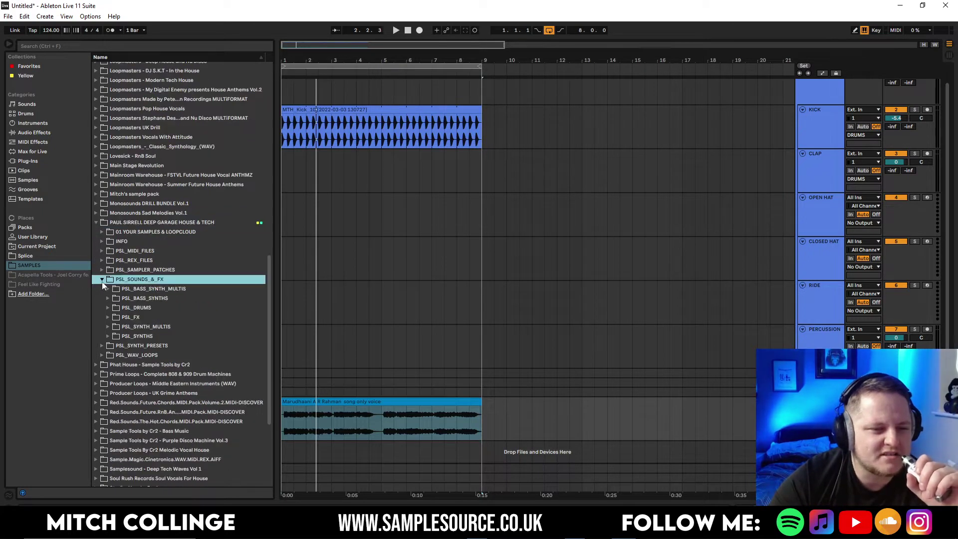
left_click(108, 278)
left_click(113, 250)
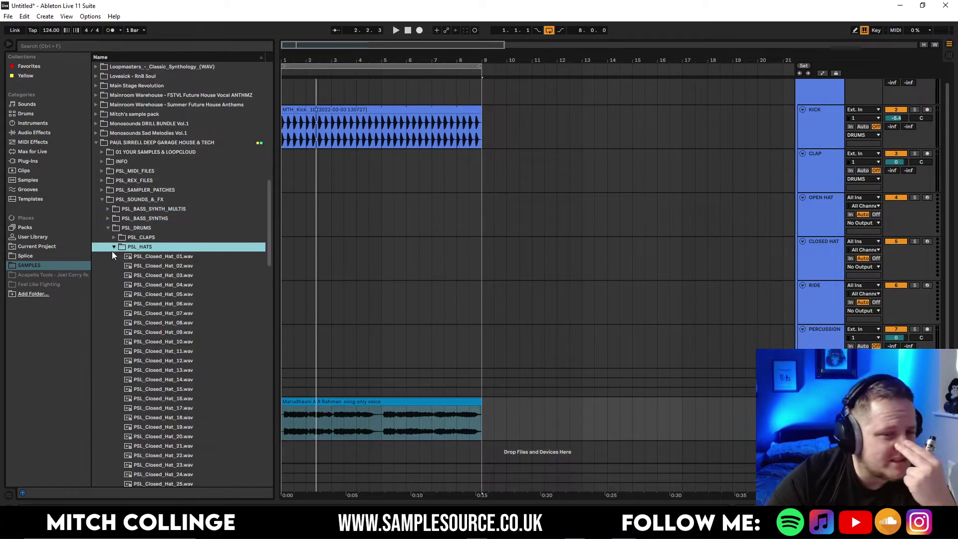
Audition the PSL closed hat samples up to PSL_Closed_Hat_30.wav
left_click(175, 301)
key("Down")
key("Down")
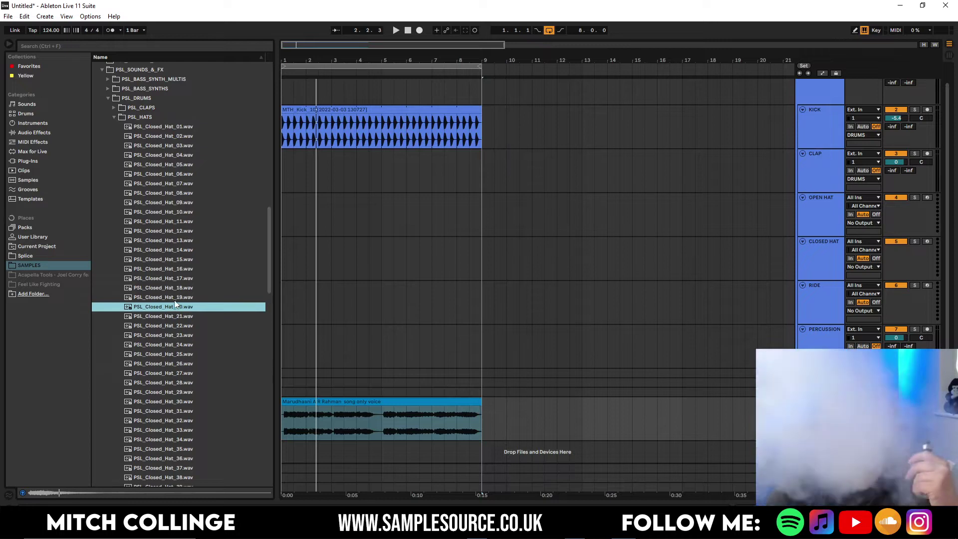
key("Down")
key("Down")
key("Down")
key("Down")
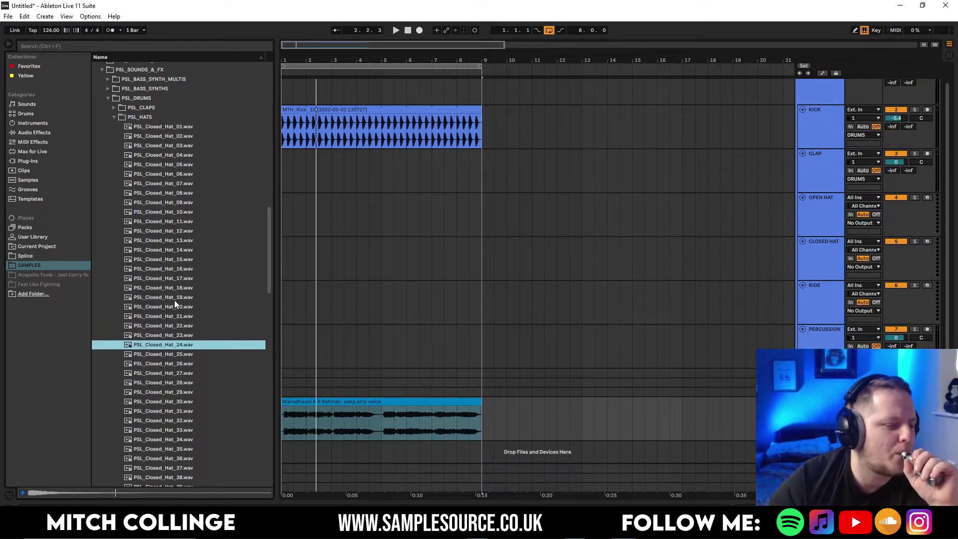
key("Down")
key("Down")
key("Down")
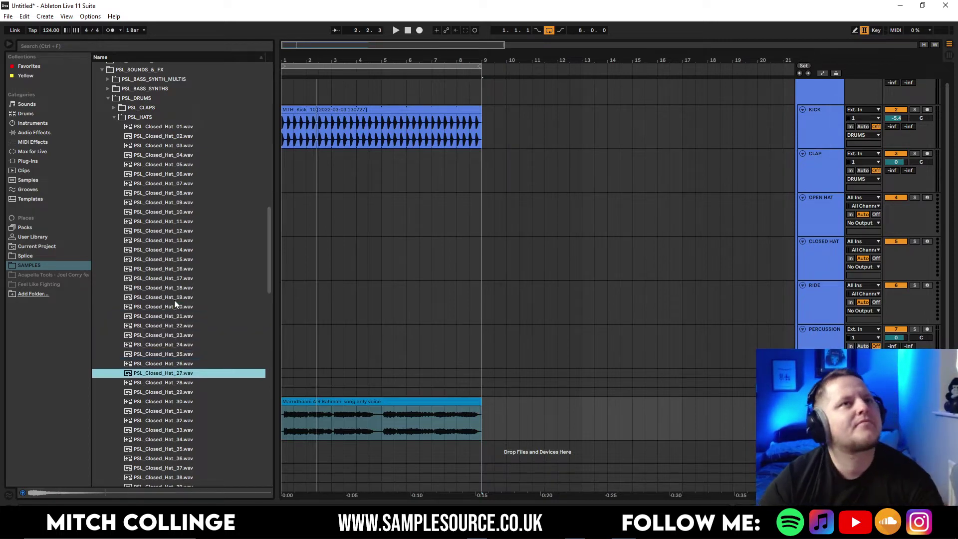
key("Down")
key("Down")
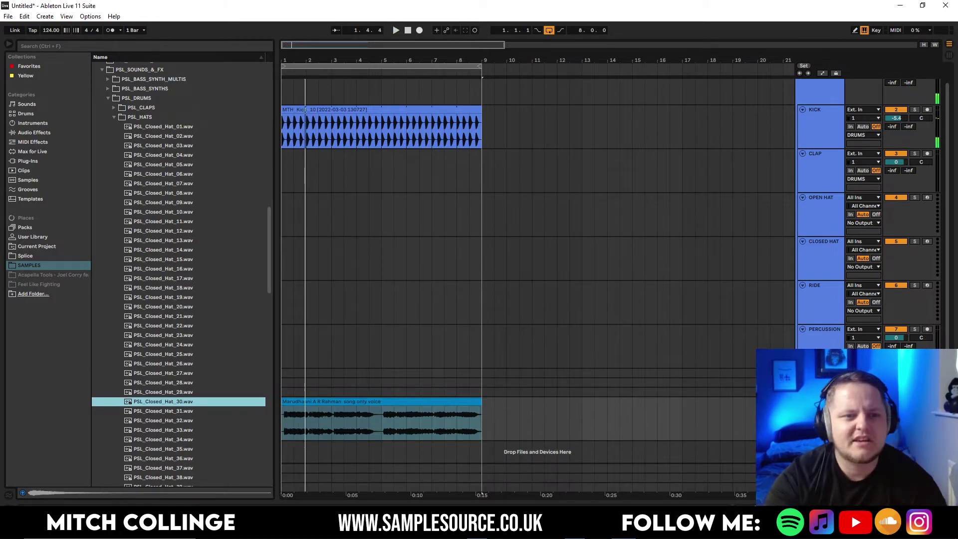
Place PSL_Closed_Hat_30.wav on the off-beats of bar 1 on the OPEN HAT track and consolidate the hits into one clip
left_click_drag(312, 60, 312, 100)
left_click_drag(169, 404, 264, 226)
key("ctrl+j")
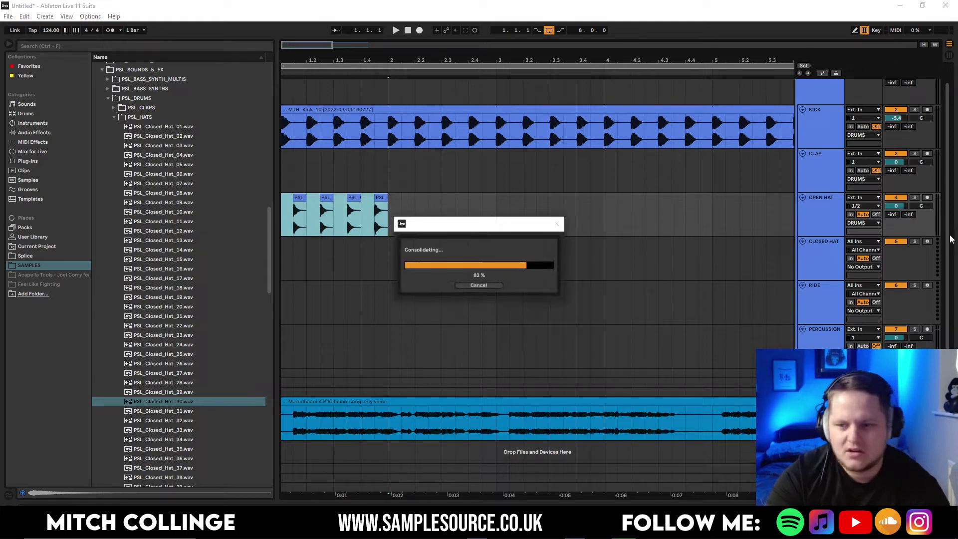
Loop the consolidated hat clip and extend it to bar 9, matching the kick pattern's length
left_click_drag(316, 46, 486, 47)
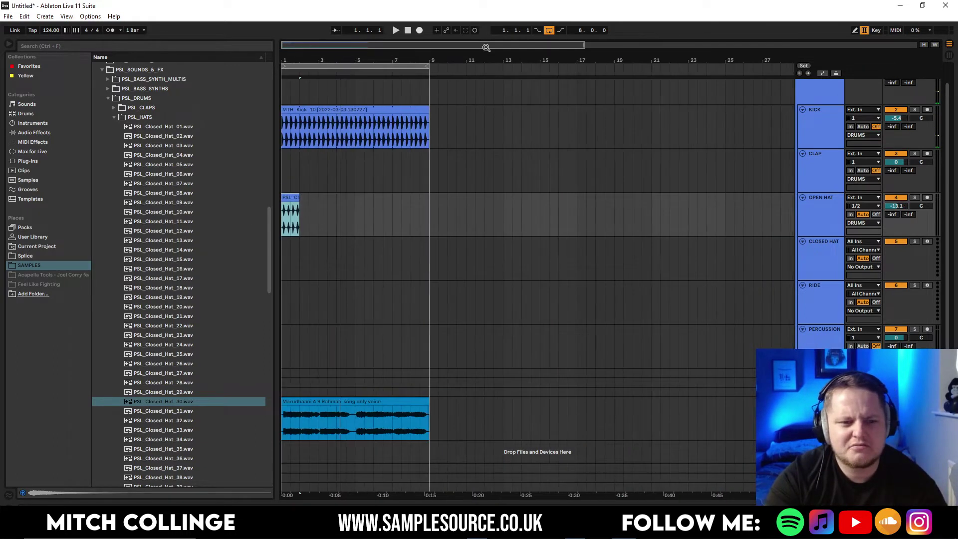
double_click(293, 199)
left_click(63, 244)
key("ctrl+alt+l")
key("space")
left_click_drag(300, 196, 430, 191)
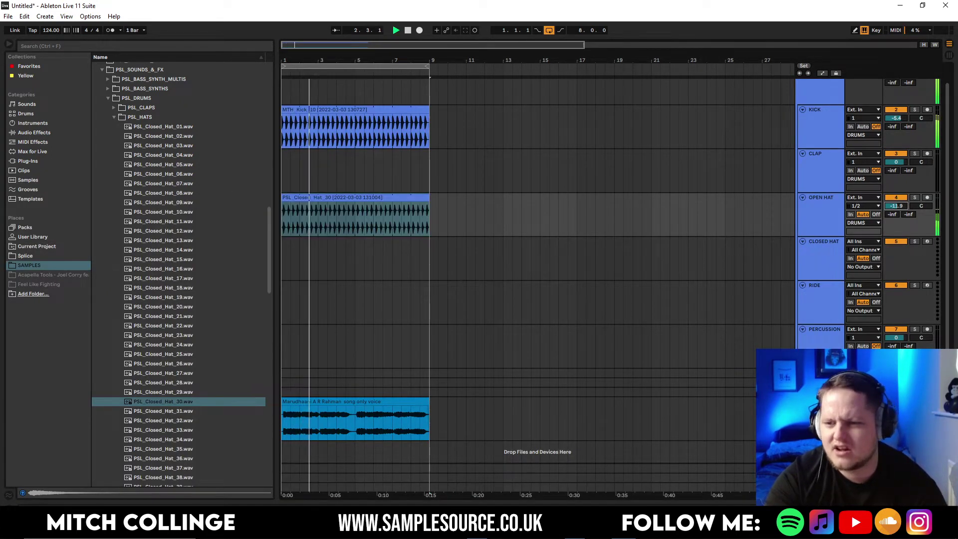
Open the vocal clip, add a warp marker at beat 16.3, and audition the phrase with the drums
double_click(294, 402)
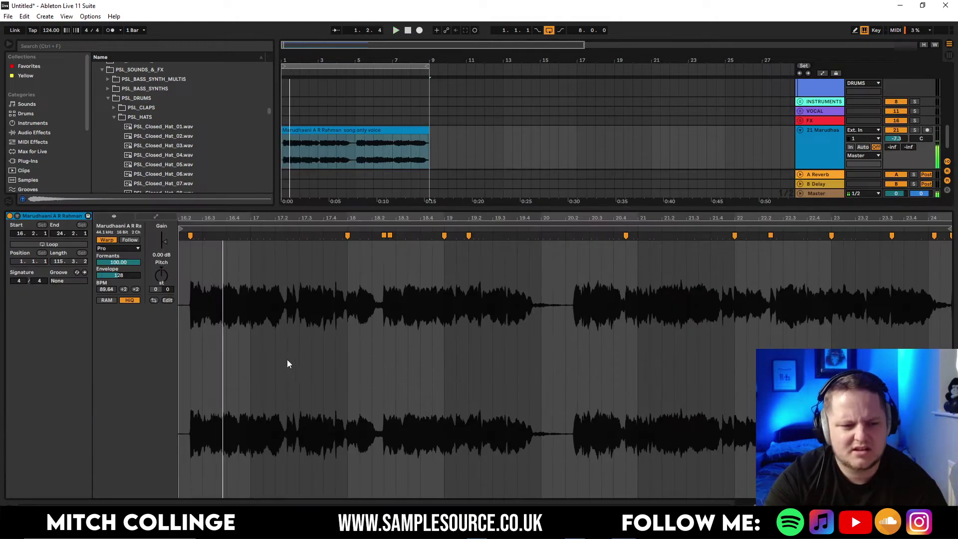
left_click(204, 238)
left_click_drag(204, 238, 202, 239)
key("space")
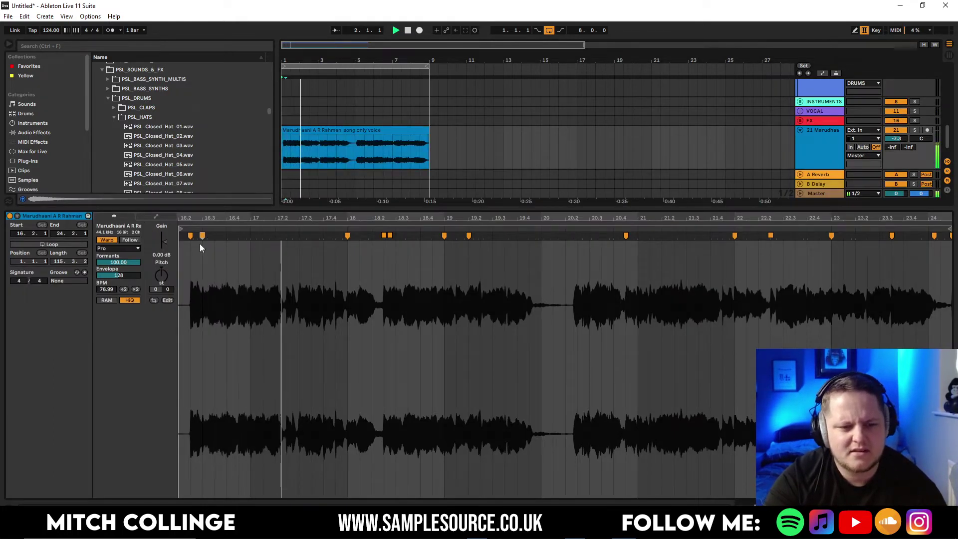
double_click(589, 235)
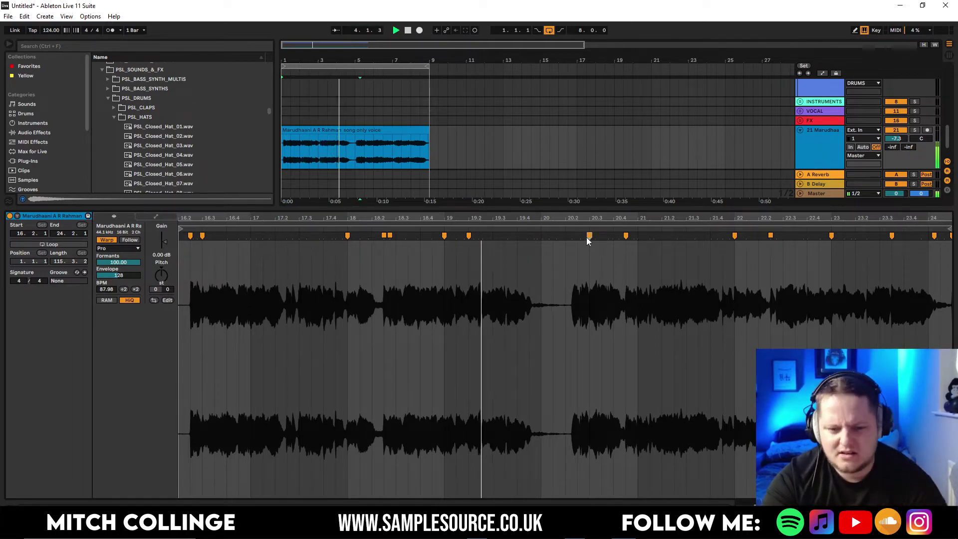
double_click(507, 236)
left_click_drag(508, 235, 504, 235)
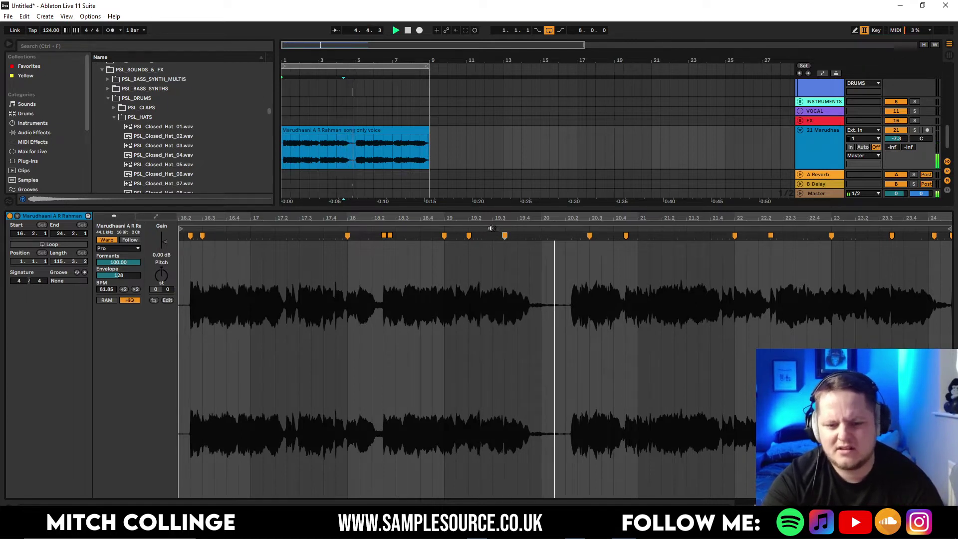
key("ctrl+z")
key("ctrl+z")
key("space")
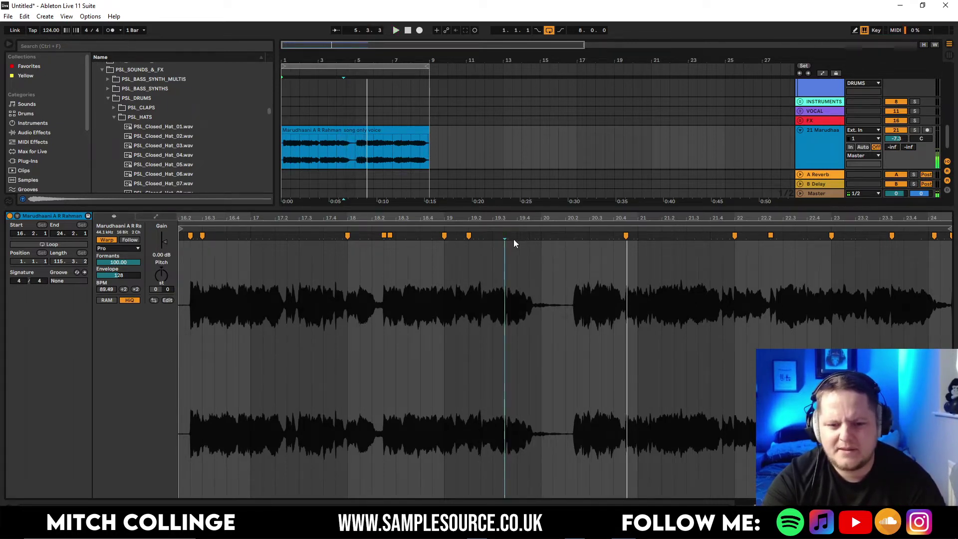
Add a warp marker to the vocal between beats 19.3 and 19.4 and audition it with the kick and hats
double_click(511, 238)
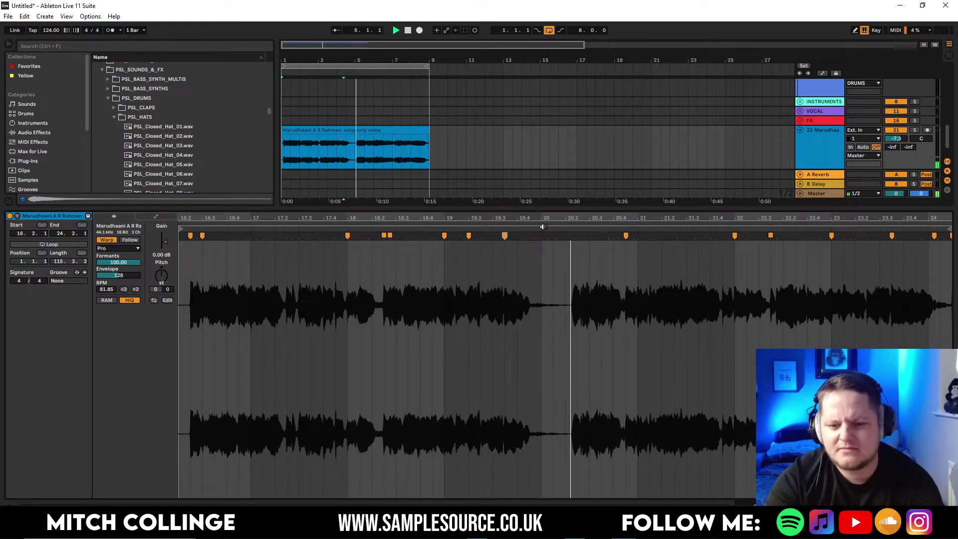
double_click(623, 247)
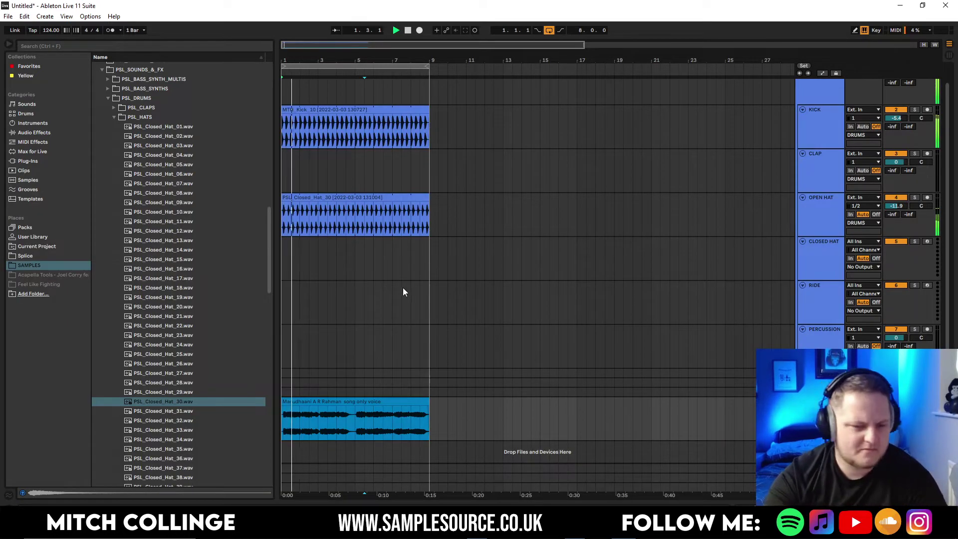
key("space")
Add a Compressor from the Dynamics audio effects to the Marudhaani vocal track
key("shift+Tab")
left_click(58, 132)
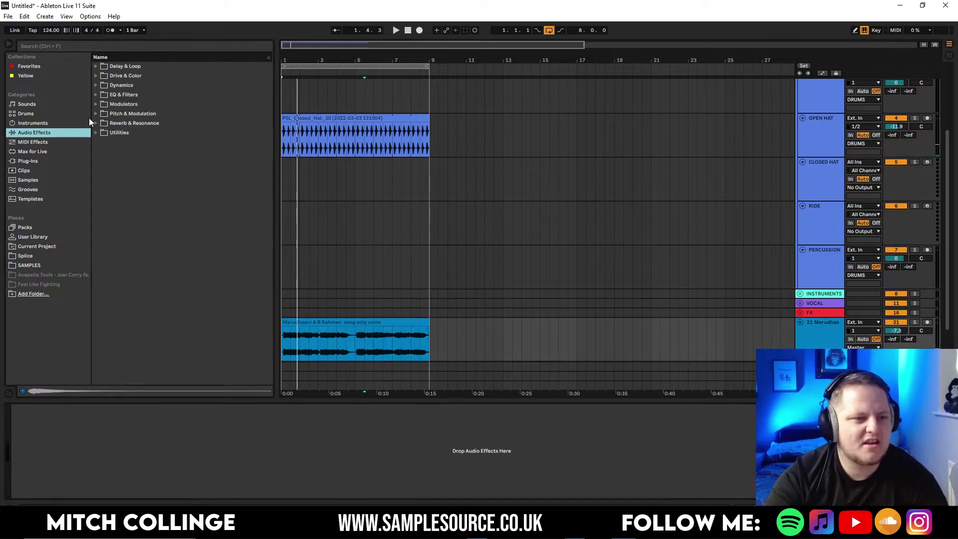
left_click(97, 85)
left_click_drag(127, 95, 212, 325)
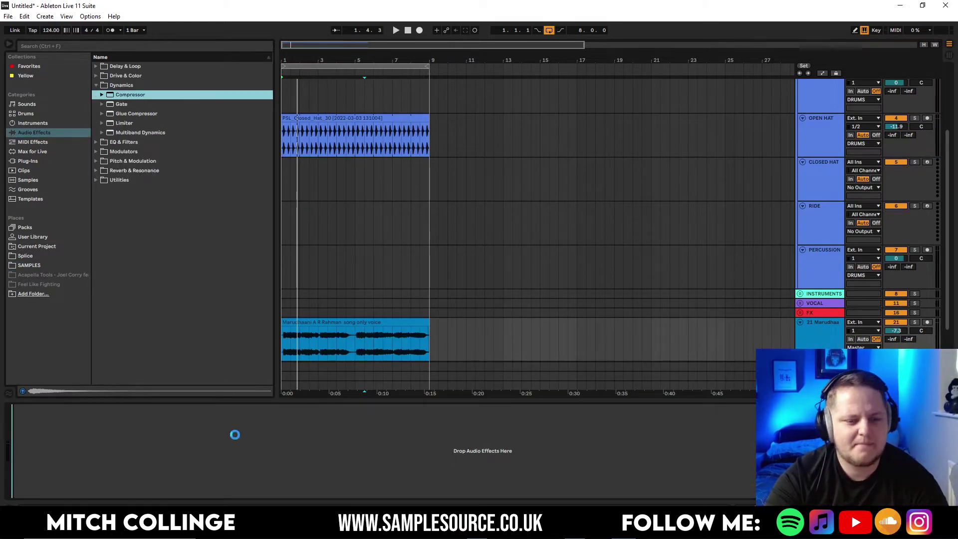
left_click_drag(41, 426, 34, 420)
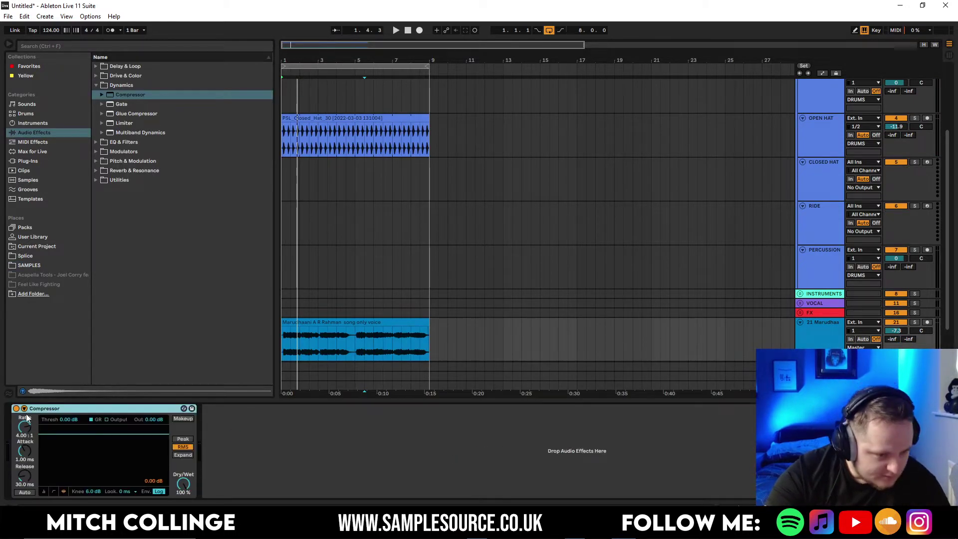
Enable the Compressor's sidechain with KICK as the audio source and switch its display to the compact meter view
left_click(24, 409)
left_click(32, 433)
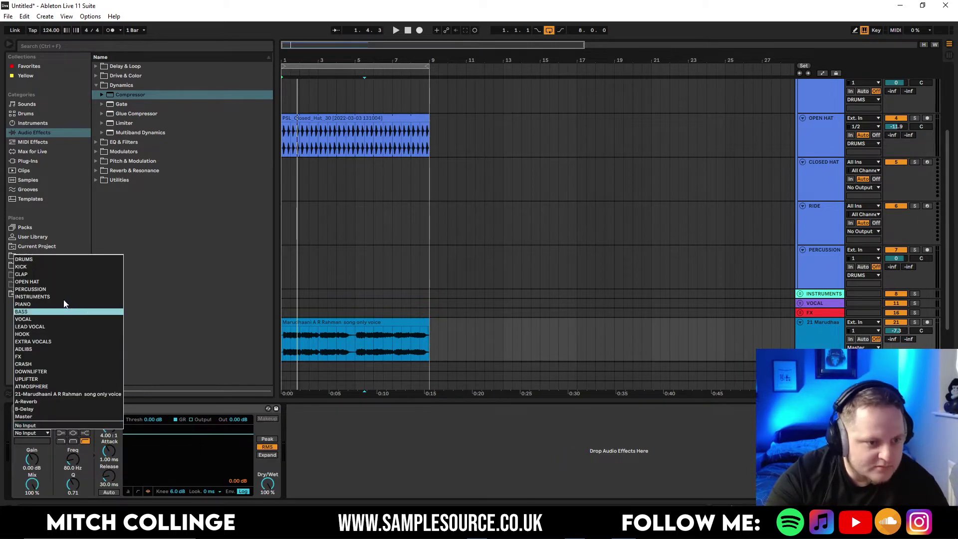
left_click(56, 271)
left_click(126, 491)
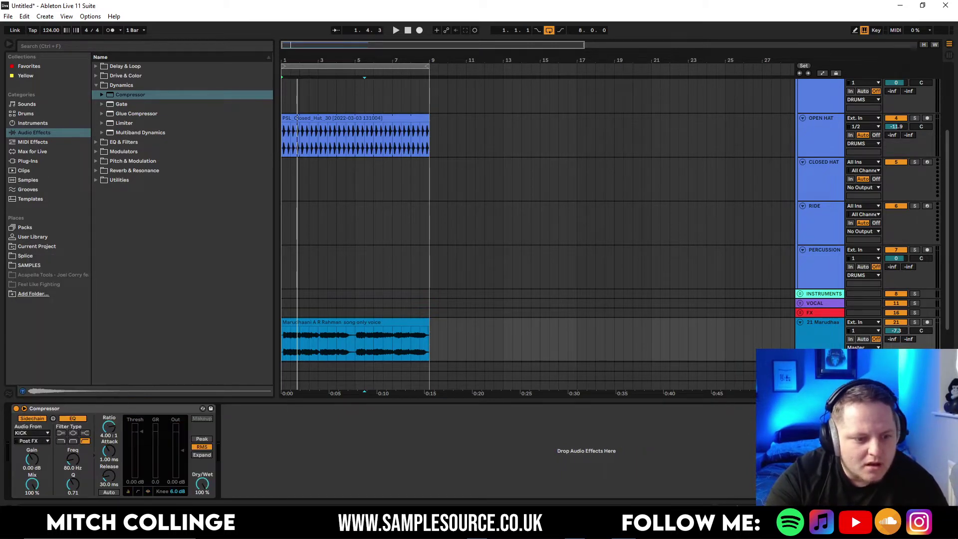
Set the vocal Compressor to Peak mode with a -28.1 dB threshold and 2.52:1 ratio during playback, and hide the device view
key("space")
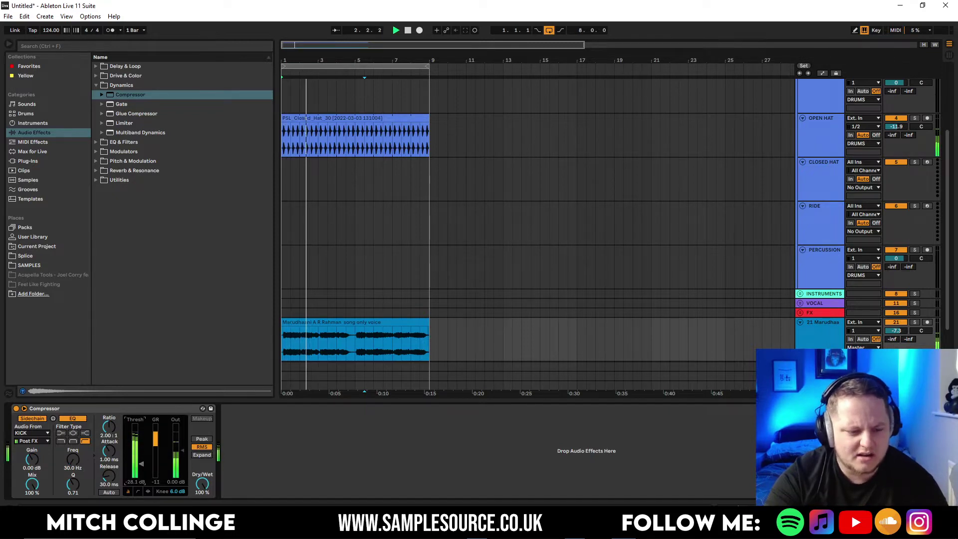
left_click(201, 439)
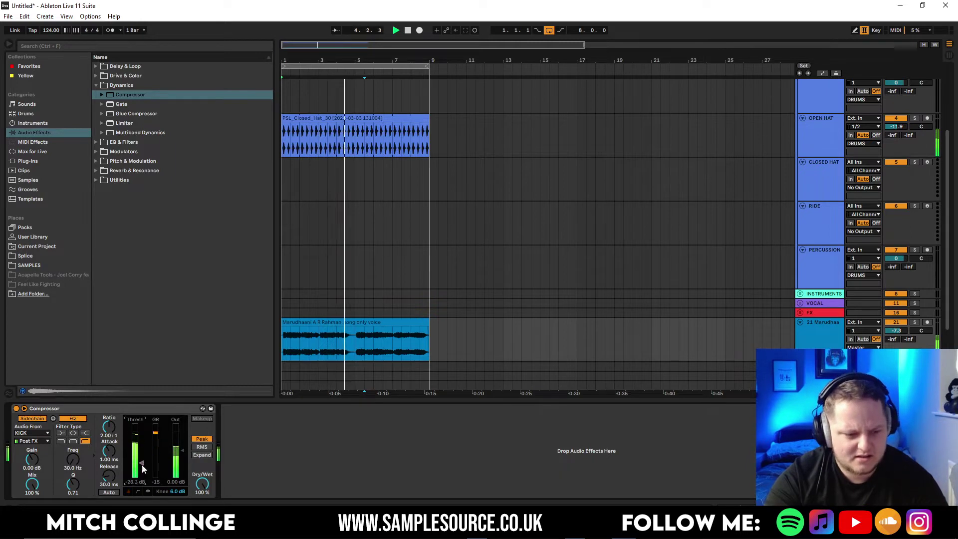
left_click_drag(108, 427, 109, 424)
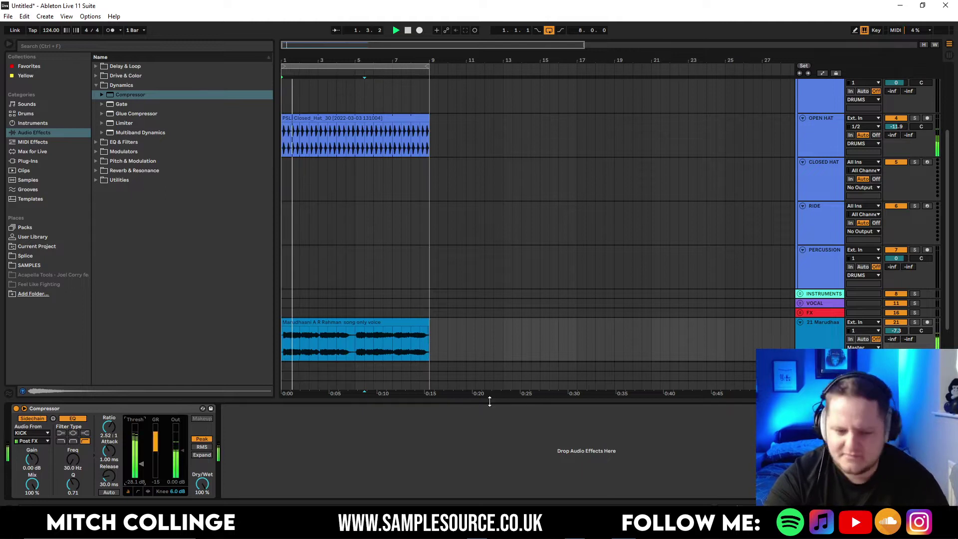
key("ctrl+alt+l")
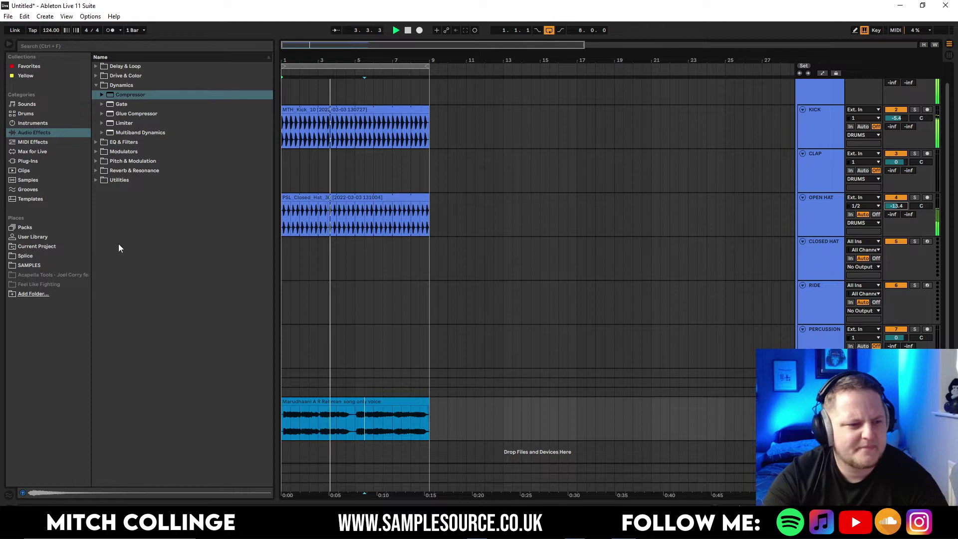
Browse the SAMPLES place for the PSL_CLAPS folder and audition PSL_Clap_07, 08 and 09 against the groove
left_click(36, 265)
left_click(113, 113)
left_click(133, 189)
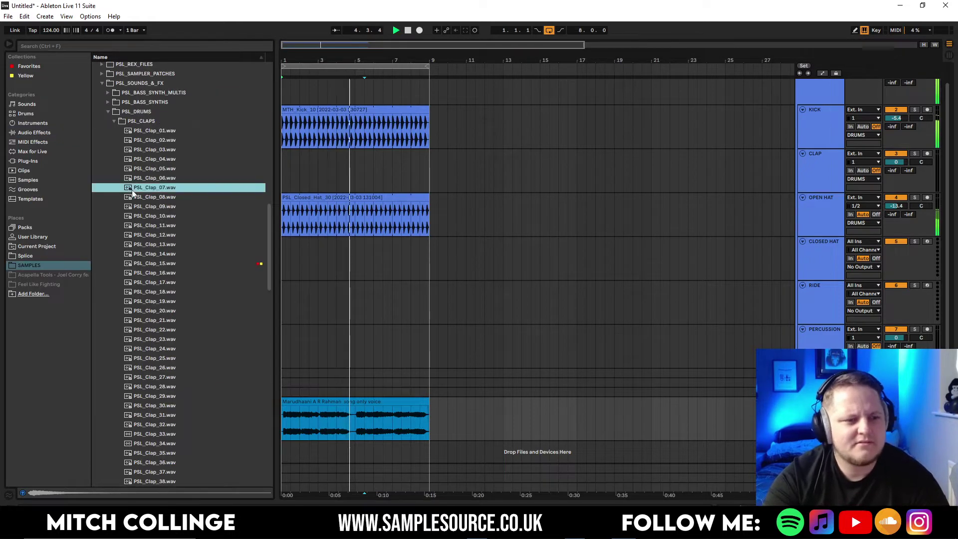
left_click(134, 196)
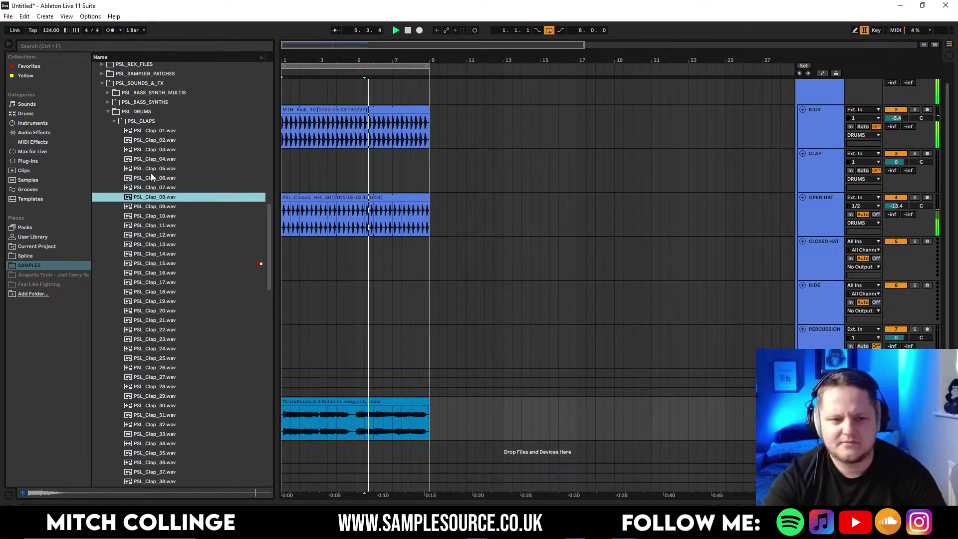
left_click(149, 206)
left_click(151, 198)
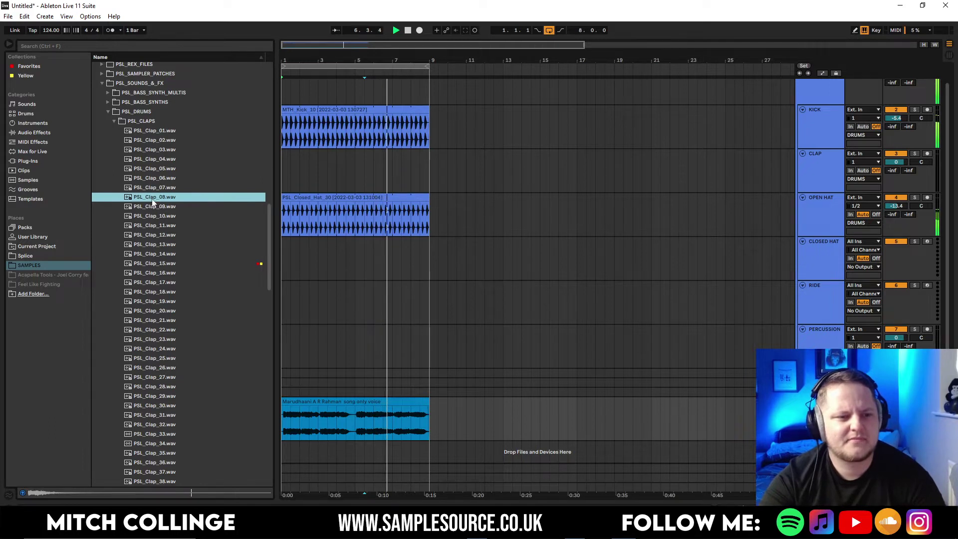
Place PSL_Clap_08 on beats 2 and 4 of bar 1 on the CLAP track and consolidate the bar into one clip
left_click_drag(317, 60, 319, 119)
left_click_drag(180, 200, 220, 167)
key("ctrl+j")
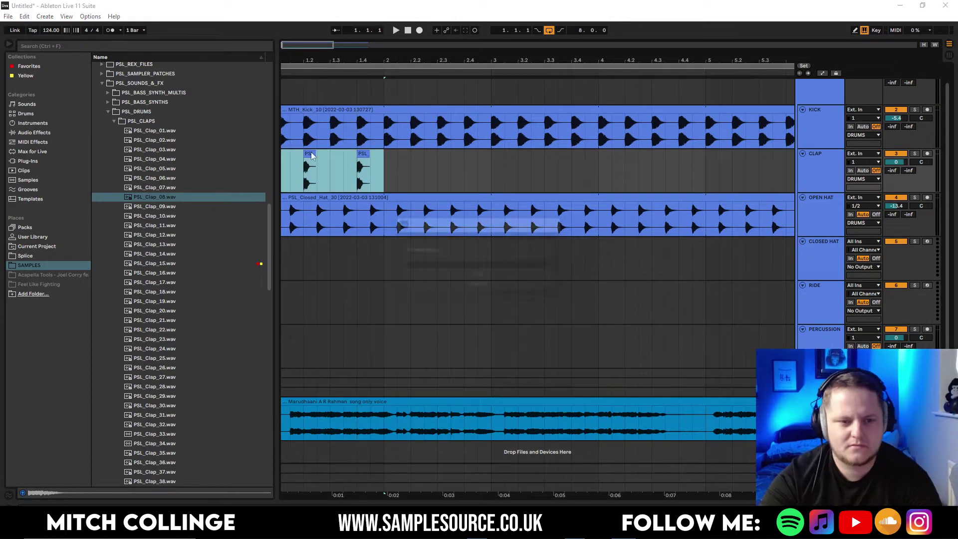
Set the CLAP track volume to -11.5 dB while auditioning the clap with the drums
key("space")
left_click_drag(897, 164, 896, 182)
left_click_drag(349, 61, 350, 35)
key("space")
key("space")
key("space")
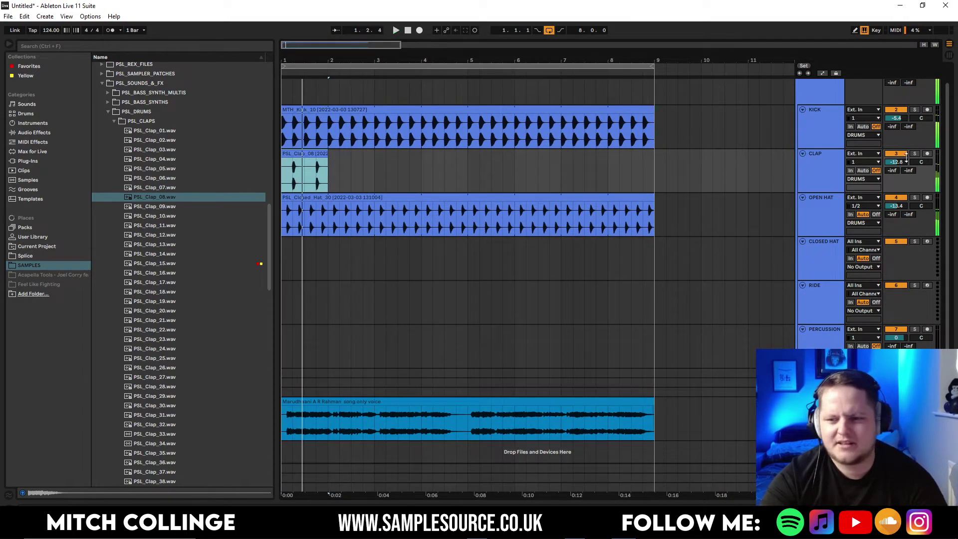
left_click_drag(896, 165, 896, 158)
key("space")
Enable looping on the consolidated clap clip and extend it to the start of bar 9
double_click(311, 153)
key("space")
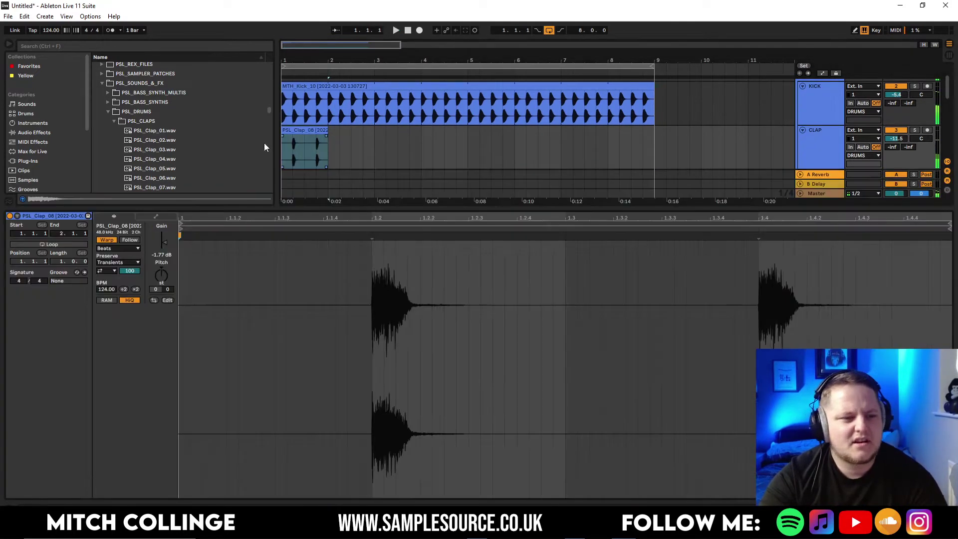
left_click(58, 245)
key("ctrl+alt+l")
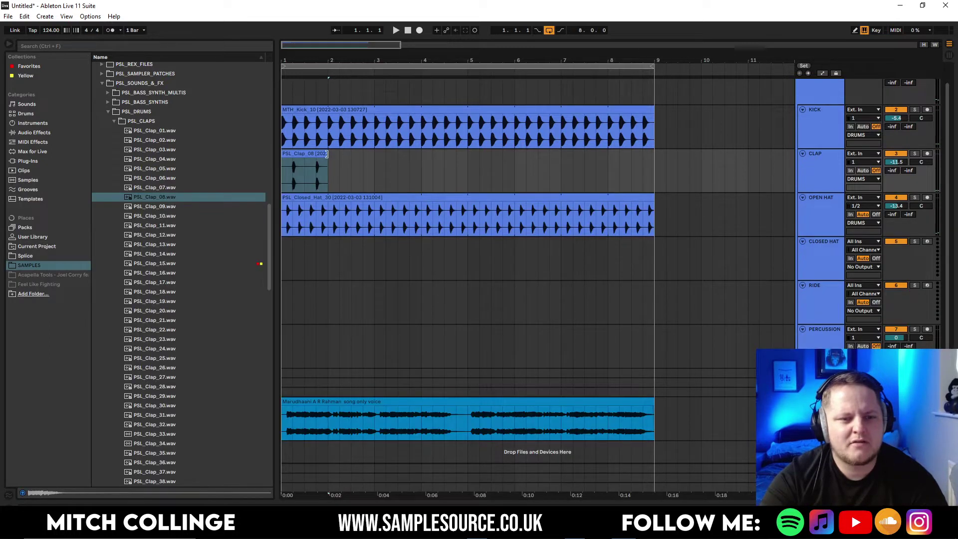
left_click_drag(328, 154, 666, 164)
Insert an audio track below CLAP and audition claps from PSL_Clap_15 to PSL_Clap_19 for a second layer
right_click(828, 174)
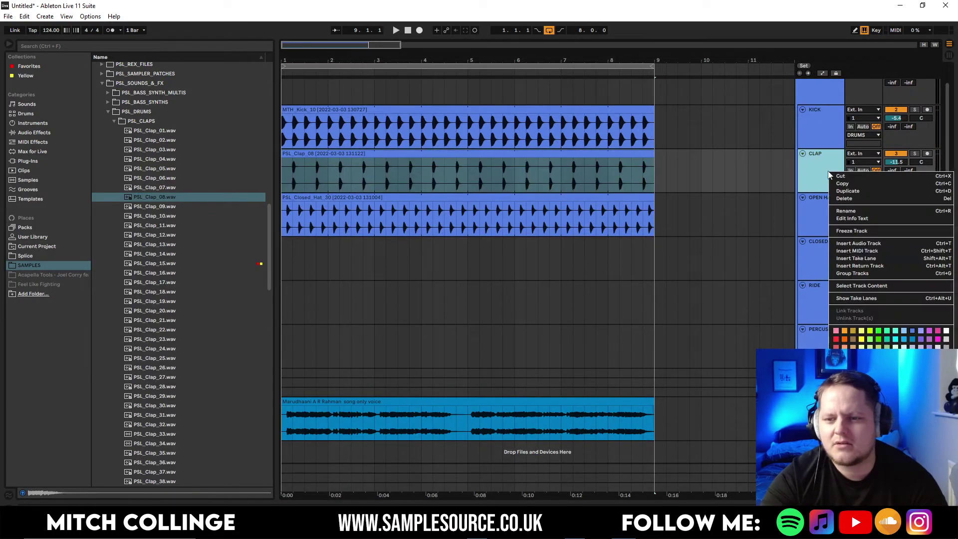
left_click(854, 244)
left_click(172, 292)
left_click(173, 264)
left_click(168, 283)
left_click(159, 290)
left_click(161, 301)
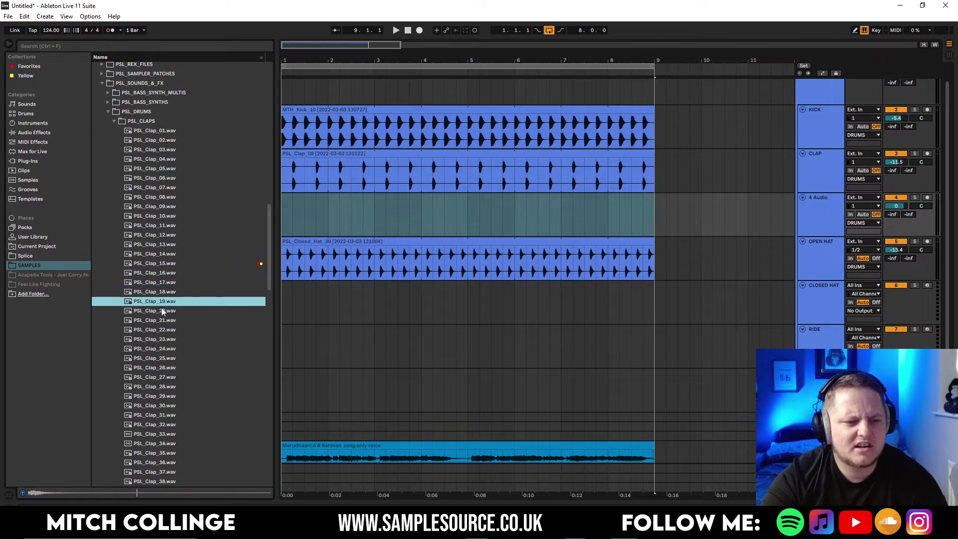
left_click(156, 293)
Place PSL_Clap_18 on beat 2 of bar 1 on the new track and set that track's volume to -11.6 dB during playback
key("space")
left_click_drag(289, 252, 294, 224)
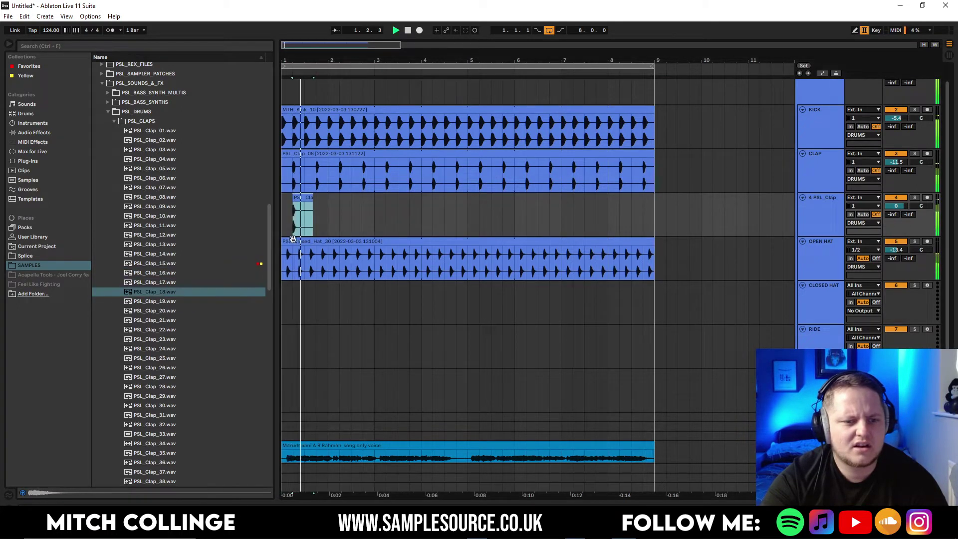
left_click(302, 241)
left_click(896, 205)
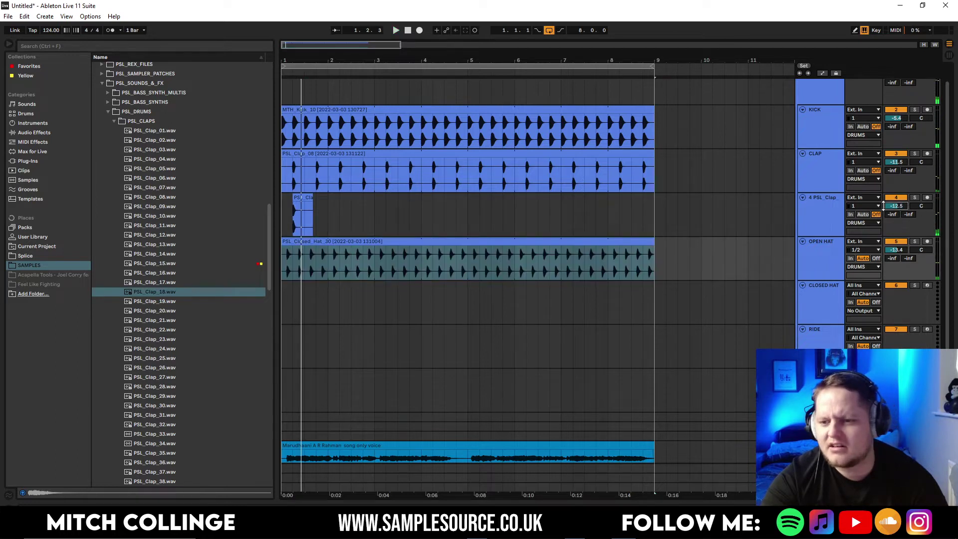
left_click(365, 242)
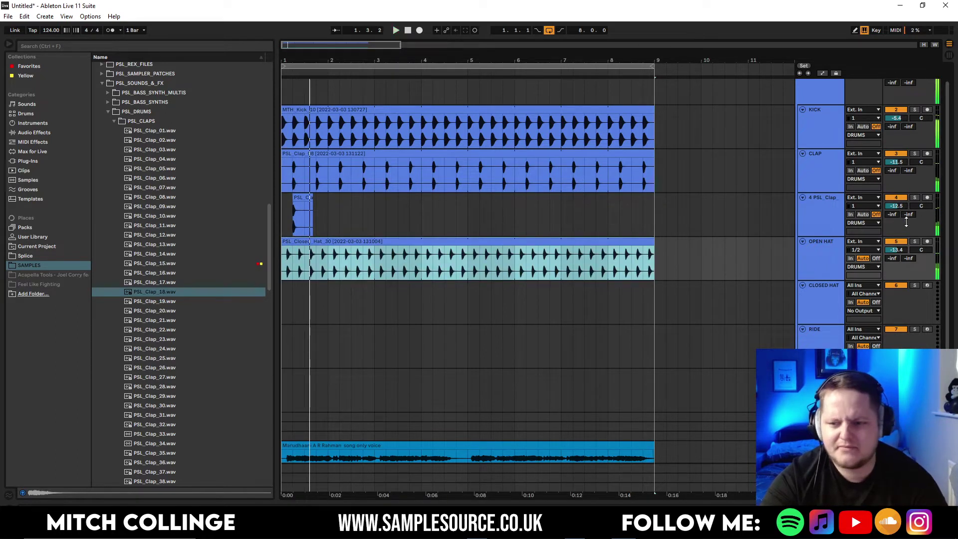
left_click_drag(904, 213, 904, 200)
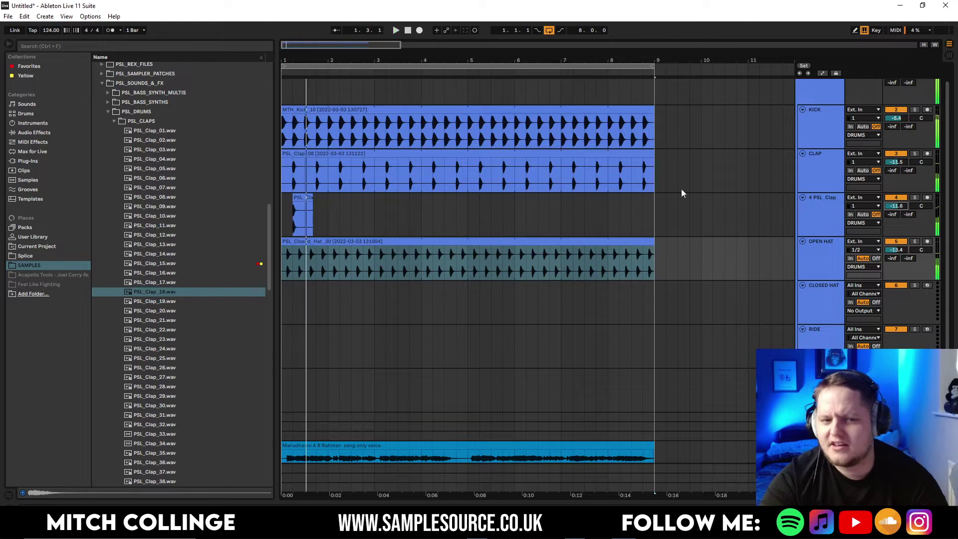
Shorten the PSL_Clap_18 clip to one beat, repeat it on beat 4, and consolidate bar 1 into a single clip
left_click_drag(285, 45, 248, 50)
left_click(357, 197)
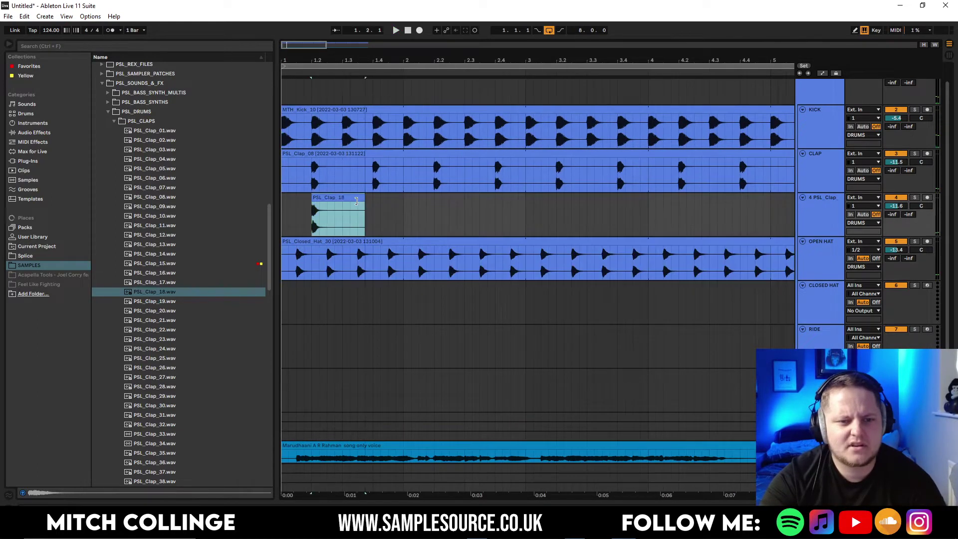
left_click_drag(327, 200, 146, 211)
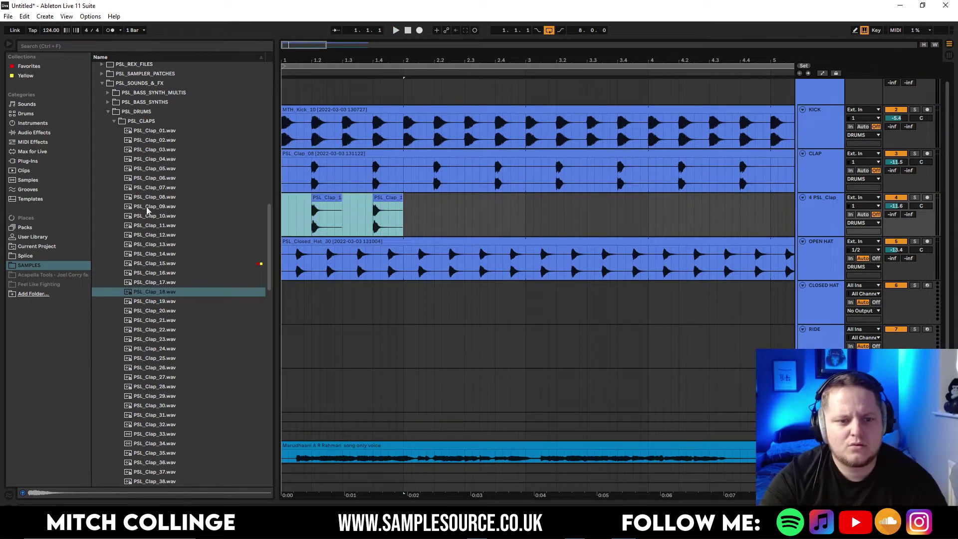
key("ctrl+j")
Enable looping on the one-bar PSL_Clap_18 clip and extend it across the eight-bar section
left_click_drag(41, 501, 41, 205)
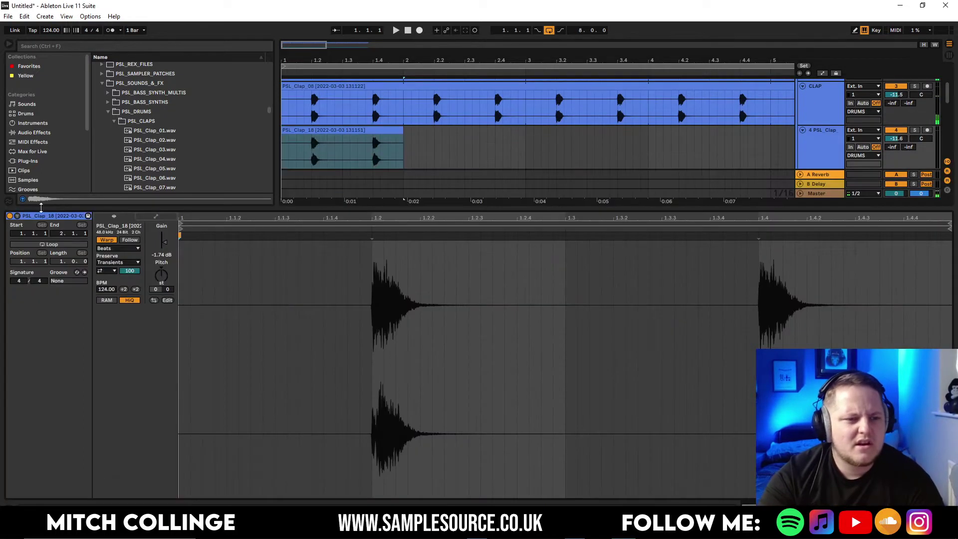
left_click(75, 244)
left_click(358, 209)
left_click_drag(304, 45, 299, 14)
left_click_drag(303, 159, 484, 166)
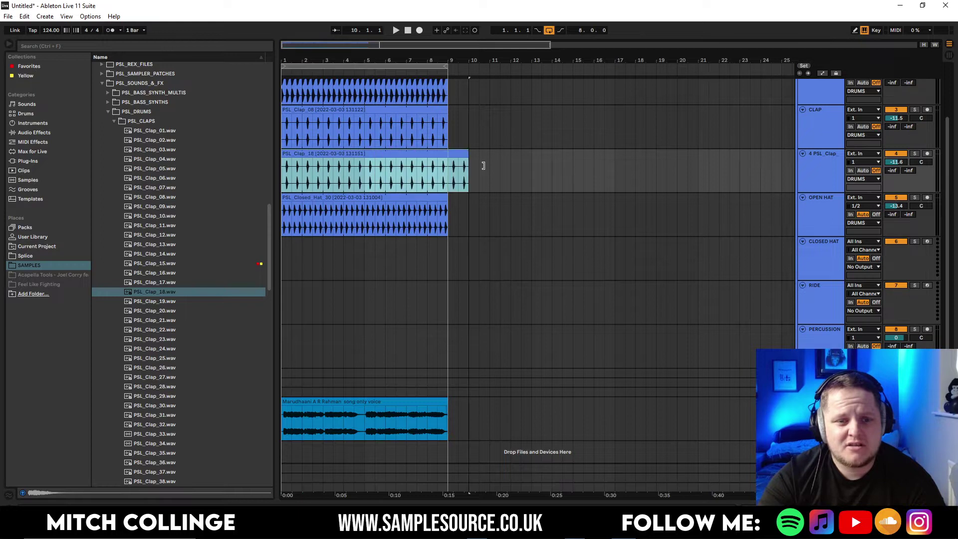
Balance the drums during playback: OPEN HAT at -17.1 dB, CLAP at -15.5 dB and the second clap track at -11.0 dB
key("space")
scroll(590, 199, "up", 2)
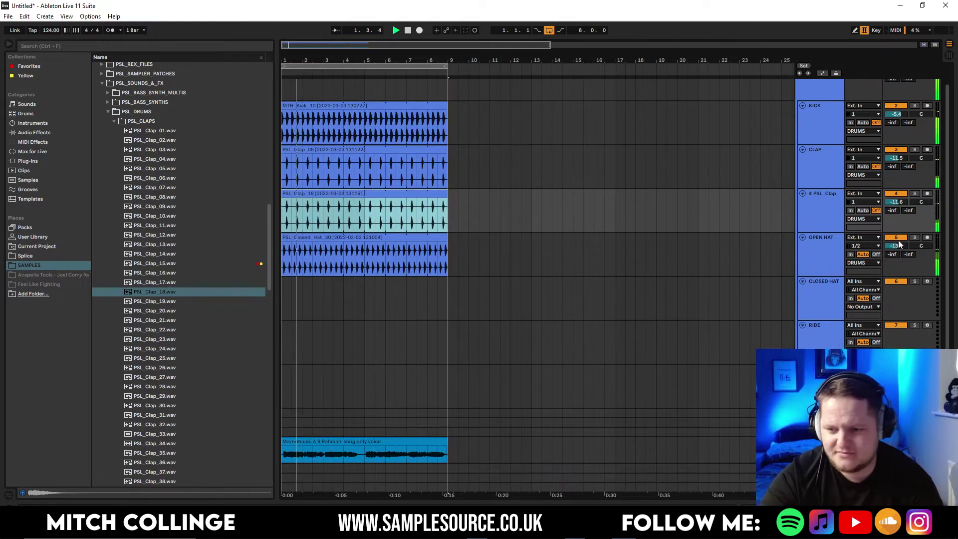
left_click(889, 267)
left_click_drag(895, 246, 895, 255)
left_click_drag(896, 203, 896, 206)
left_click_drag(896, 159, 896, 169)
left_click_drag(896, 202, 896, 201)
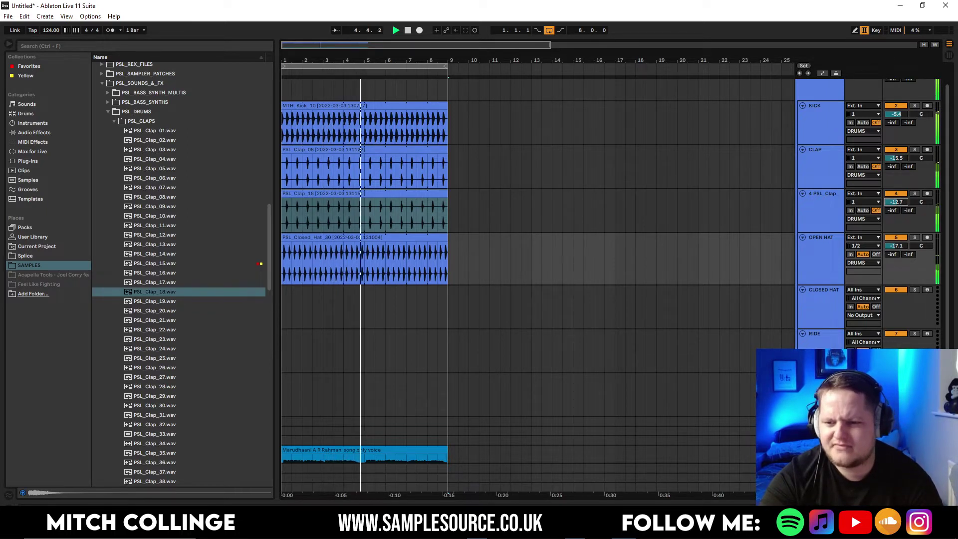
Try shifting the vocal earlier so its first phrase starts exactly on bar 1, and audition it with the drums
mouse_move(302, 45)
left_mouse_down()
mouse_move(300, 92)
mouse_move(291, 75)
left_mouse_up()
scroll(326, 157, "down", 2)
key("space")
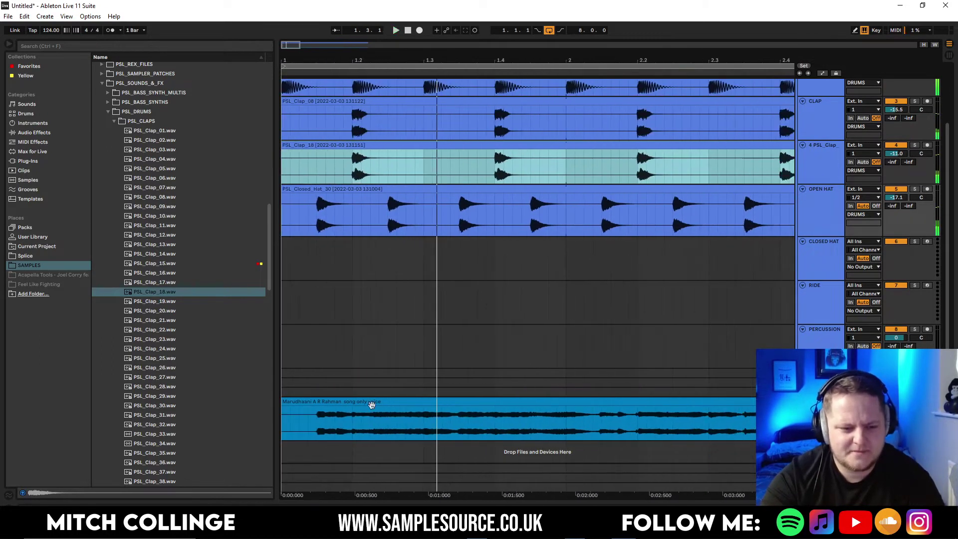
left_click(316, 420)
left_click(310, 402)
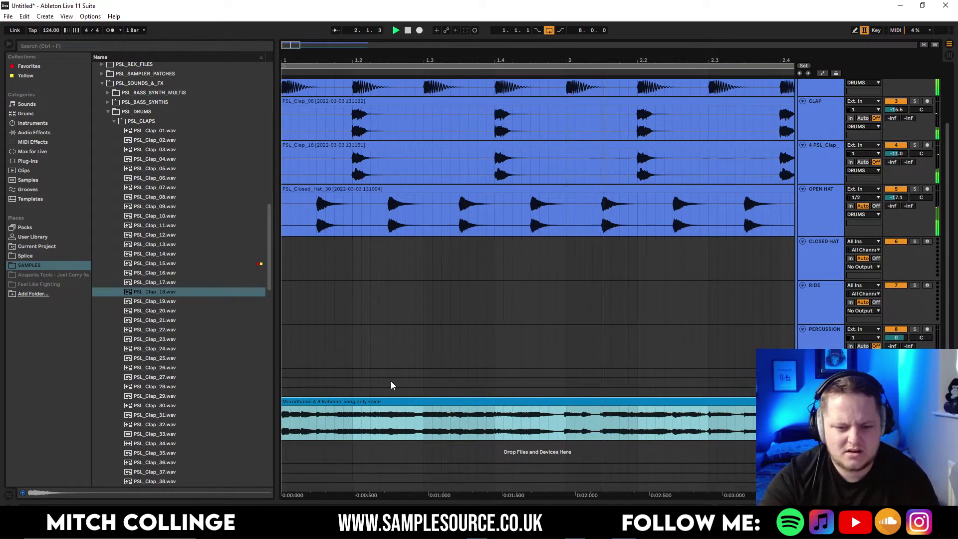
left_click_drag(291, 49, 291, 15)
Undo the shift of the vocal clip and audition the loop from bar 1
key("ctrl+z")
key("ctrl+z")
key("space")
key("space")
left_click(284, 367)
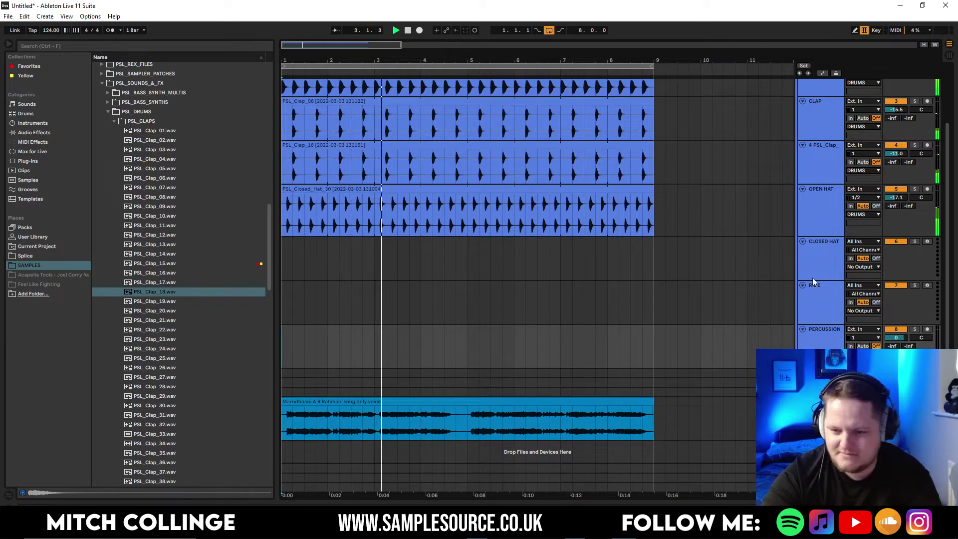
Add the Antares Auto-Key VST3 plug-in to the vocal track and play the loop to detect the vocal's key
scroll(780, 276, "up", 3)
scroll(768, 289, "down", 3)
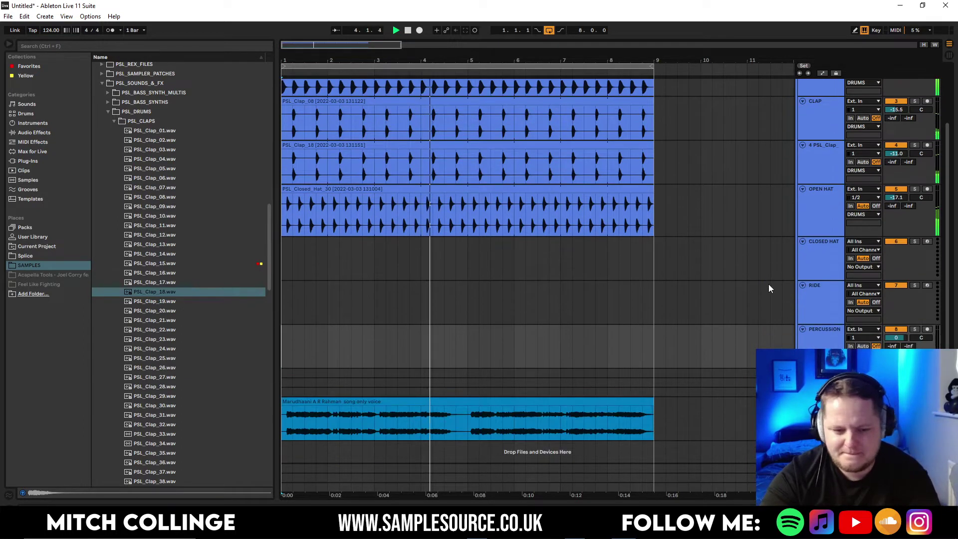
left_click(432, 363)
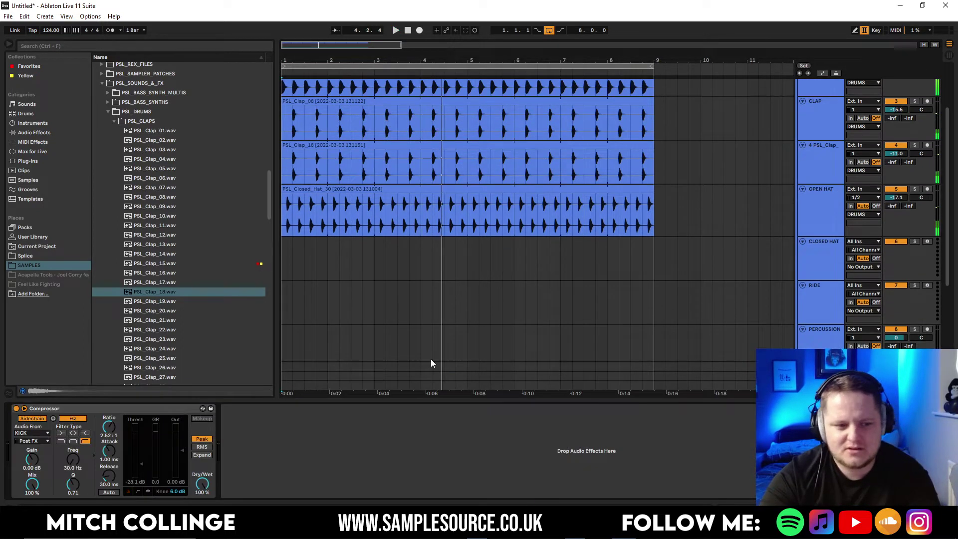
left_click(24, 161)
left_click(97, 76)
left_click(103, 105)
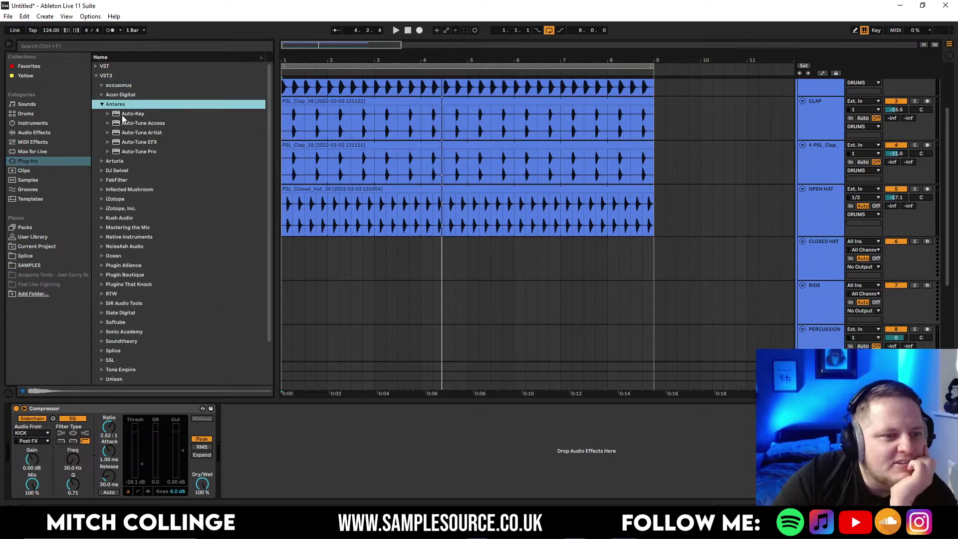
key("Down")
key("Return")
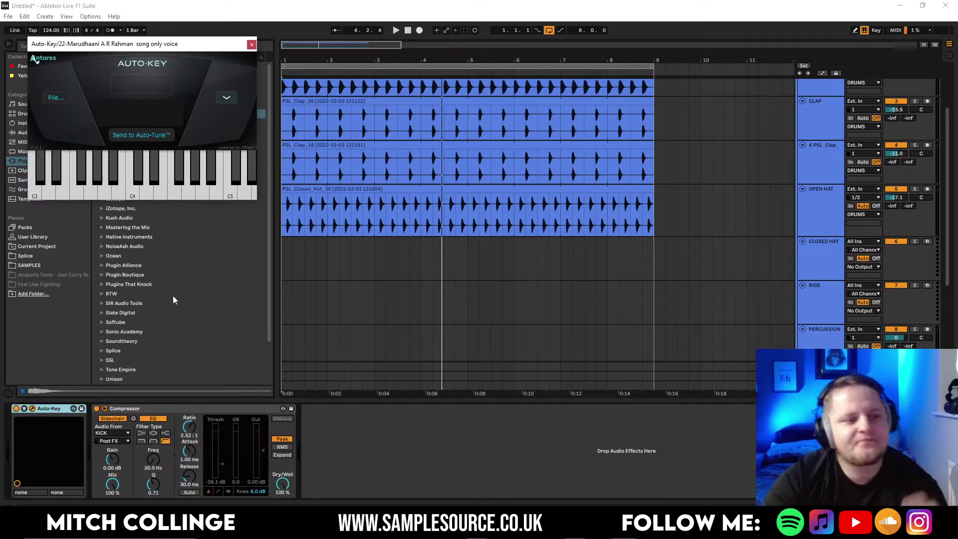
key("space")
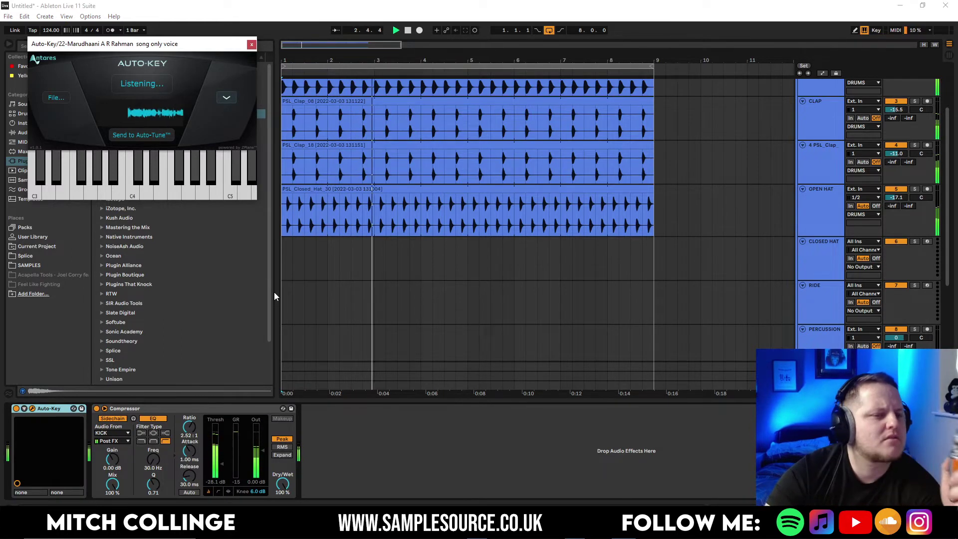
Close Auto-Key and delete it from the vocal track, leaving the Compressor in place without swapping it
left_click(252, 45)
scroll(346, 268, "down", 4)
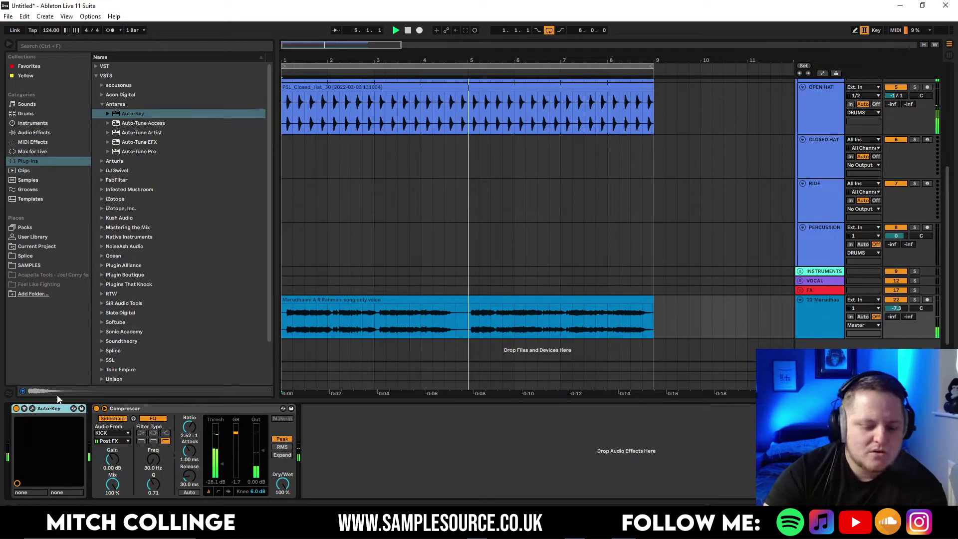
key("Delete")
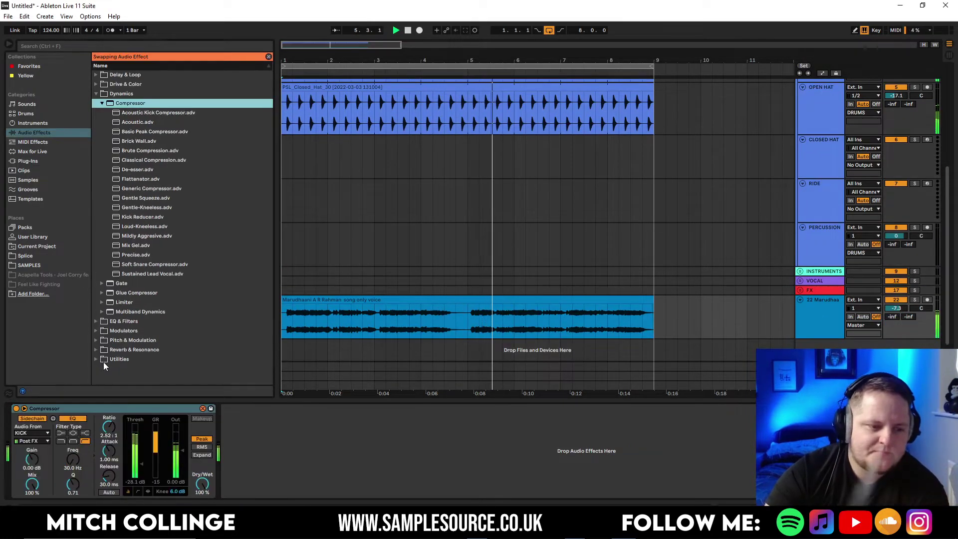
left_click(268, 57)
scroll(622, 222, "up", 3)
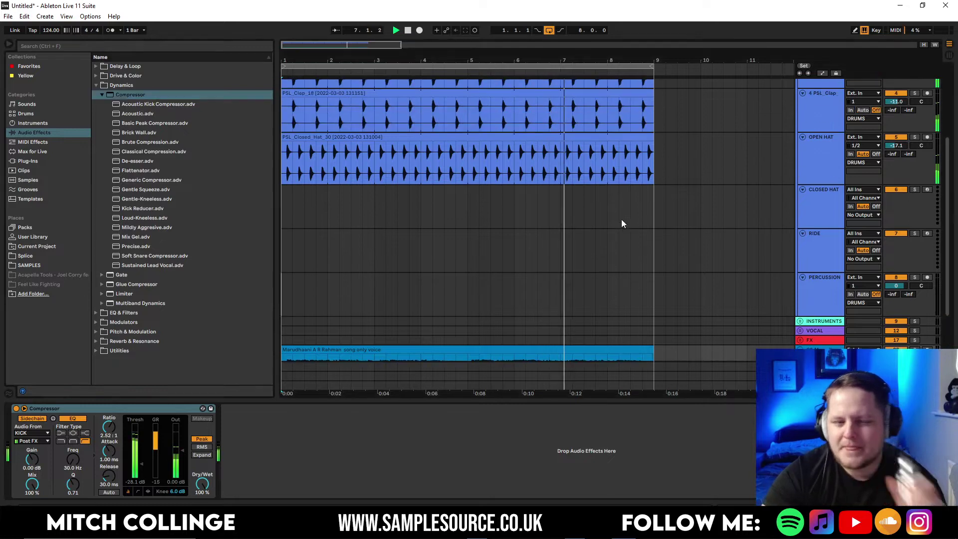
Stop playback and convert the melody of the Marudhaani vocal clip to a new MIDI track
key("space")
scroll(411, 314, "down", 3)
left_click(421, 299)
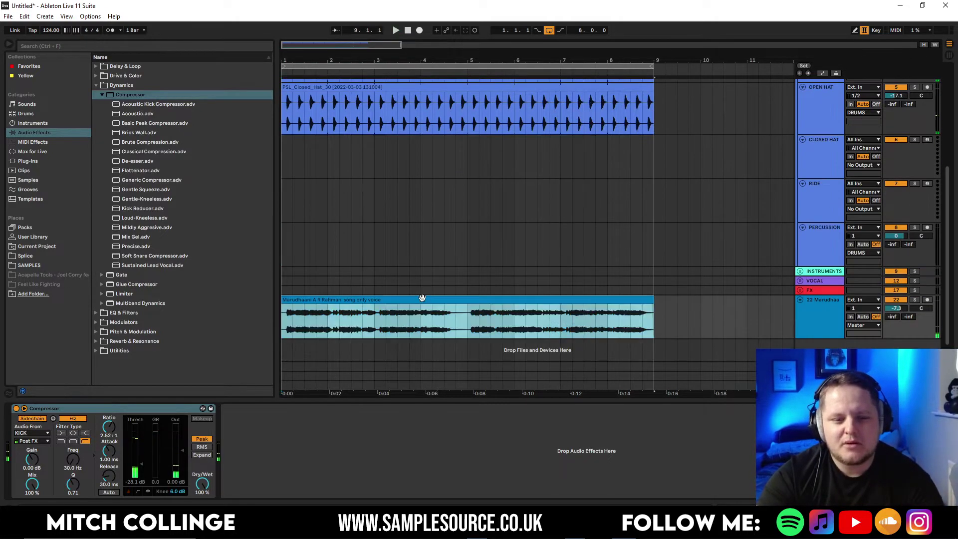
right_click(422, 300)
left_click(490, 239)
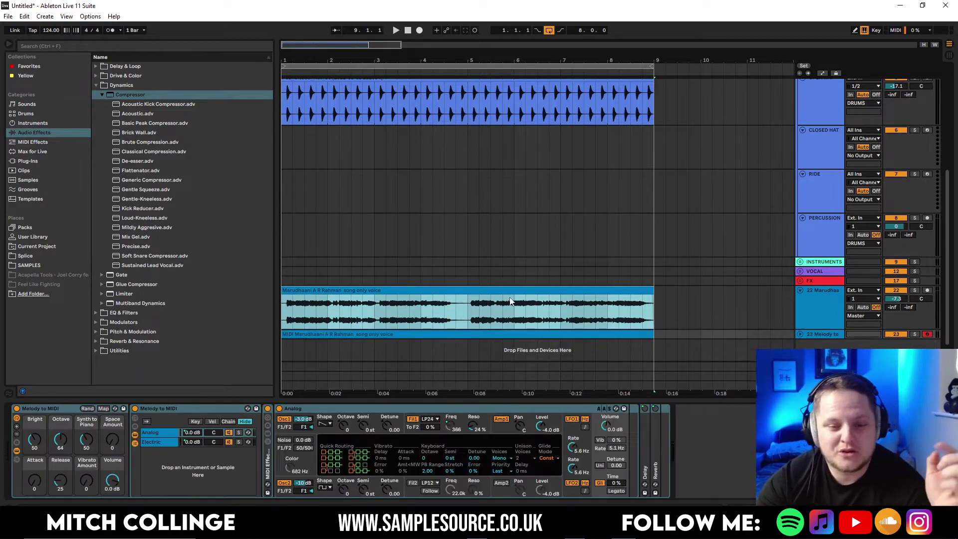
Solo the melody MIDI track, open its clip to examine and hear the notes, and replay the loop with the drums
left_click(914, 335)
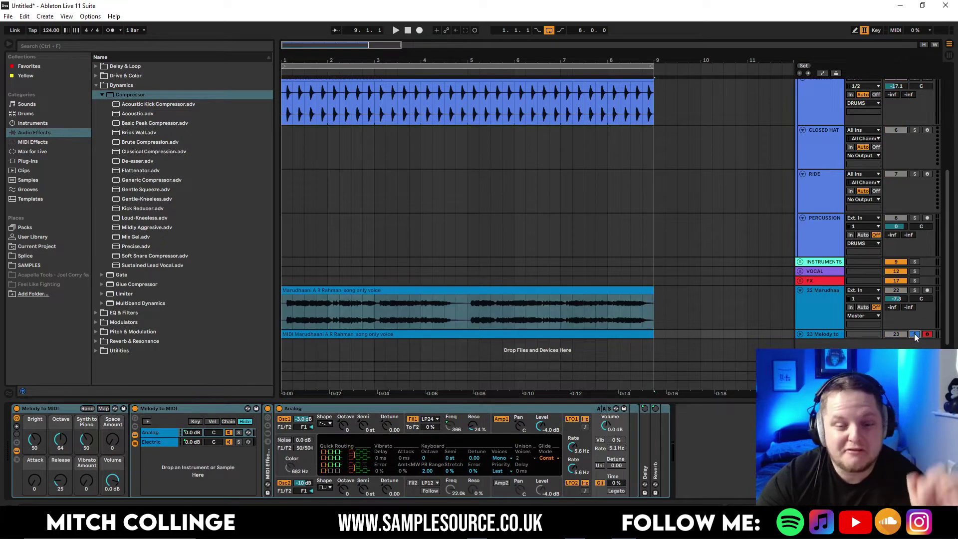
left_click(799, 334)
double_click(343, 322)
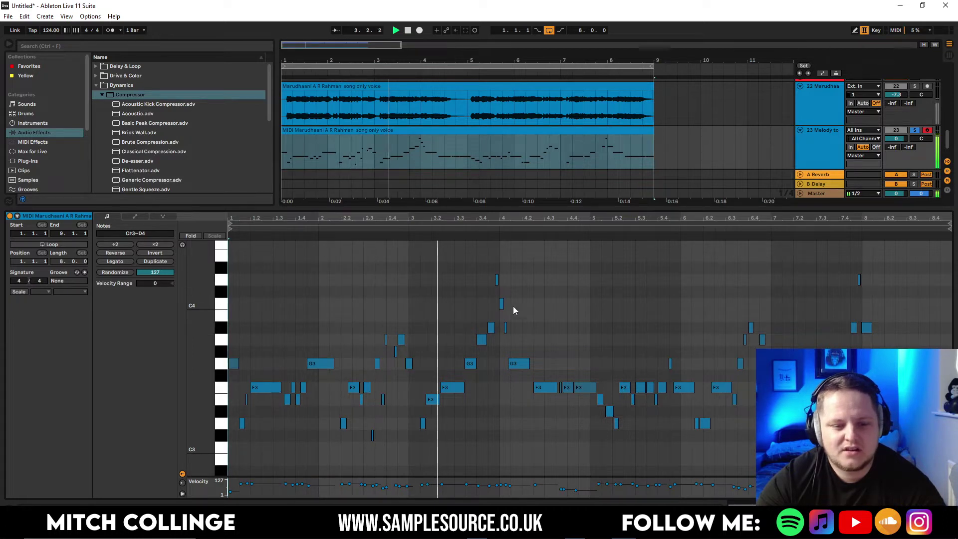
key("ctrl+alt+l")
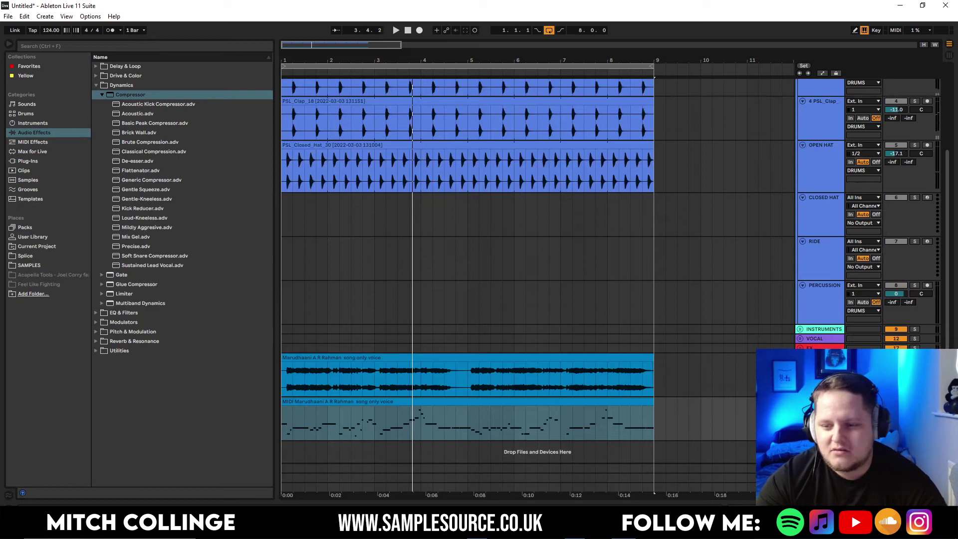
key("space")
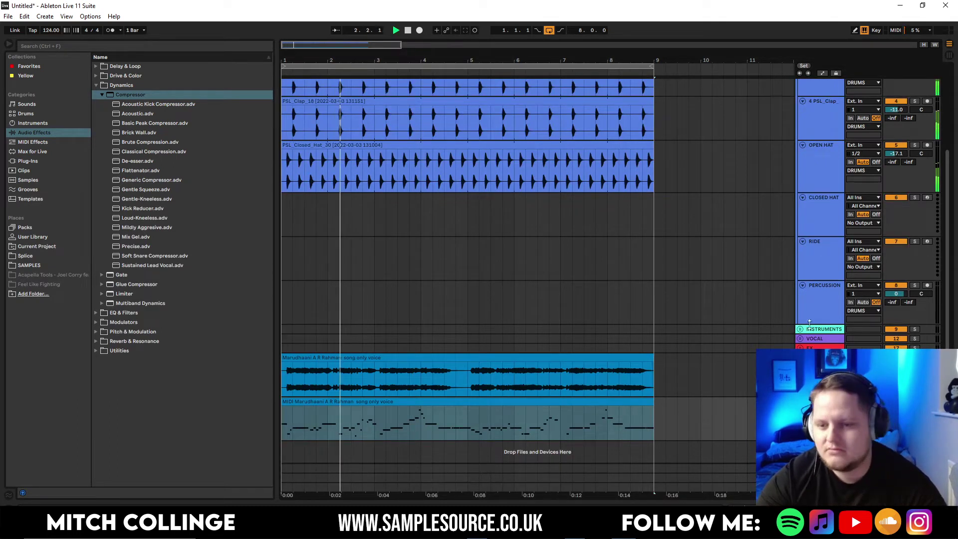
Unfold the INSTRUMENTS group and open the Serum instrument on its BASS track
left_click(818, 339)
right_click(821, 378)
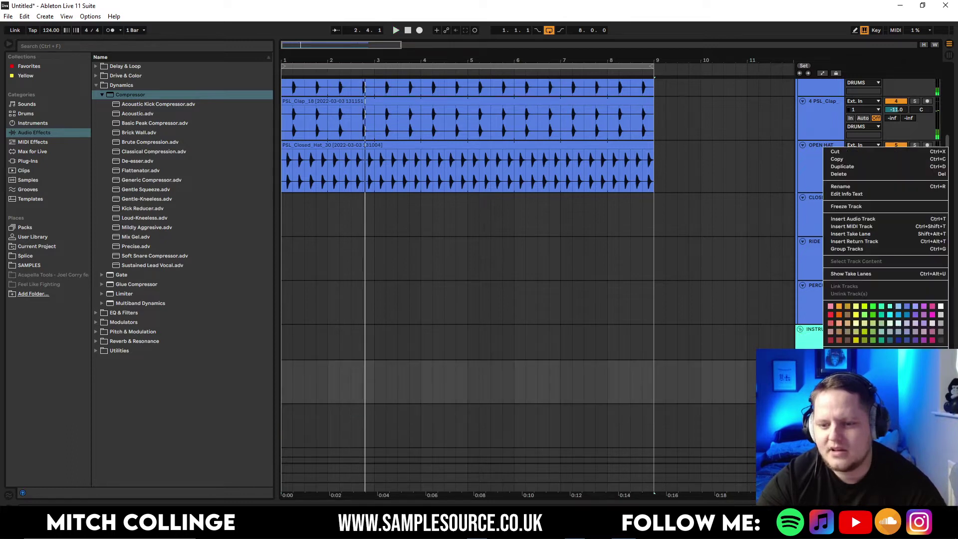
left_click(820, 424)
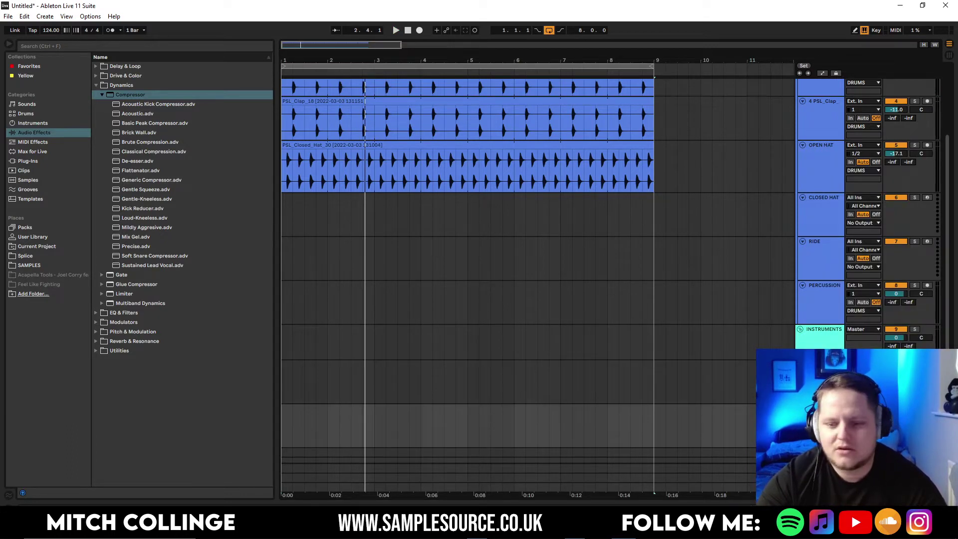
left_click_drag(71, 502, 71, 399)
left_click(32, 409)
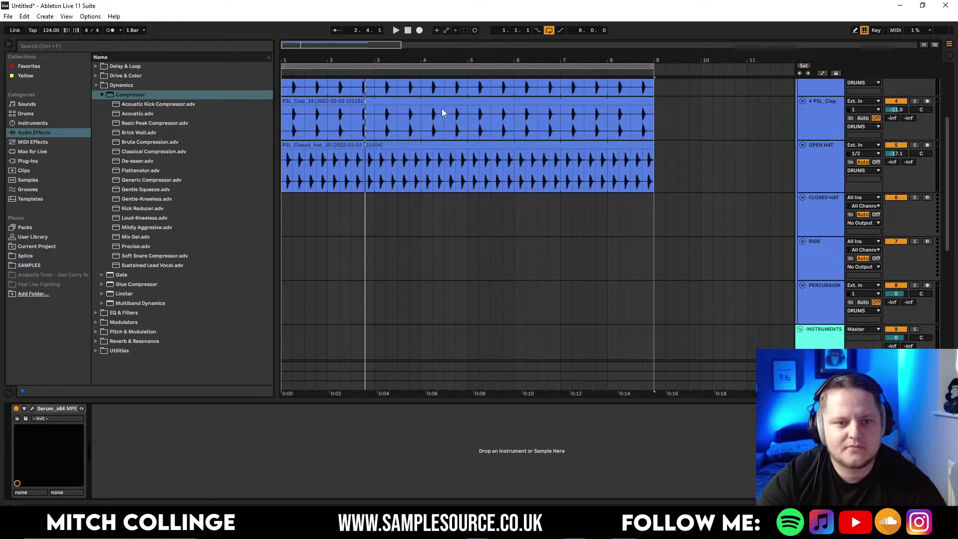
left_click(33, 408)
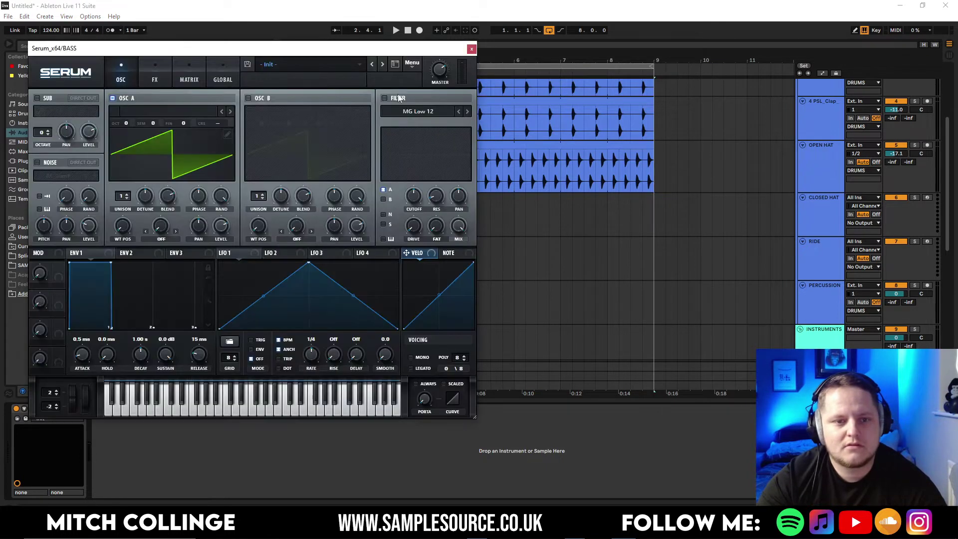
Load the BA - Loser [7 SKIES] preset in Serum from the user FISHBIRD By 7 SKIES presets
left_click(346, 66)
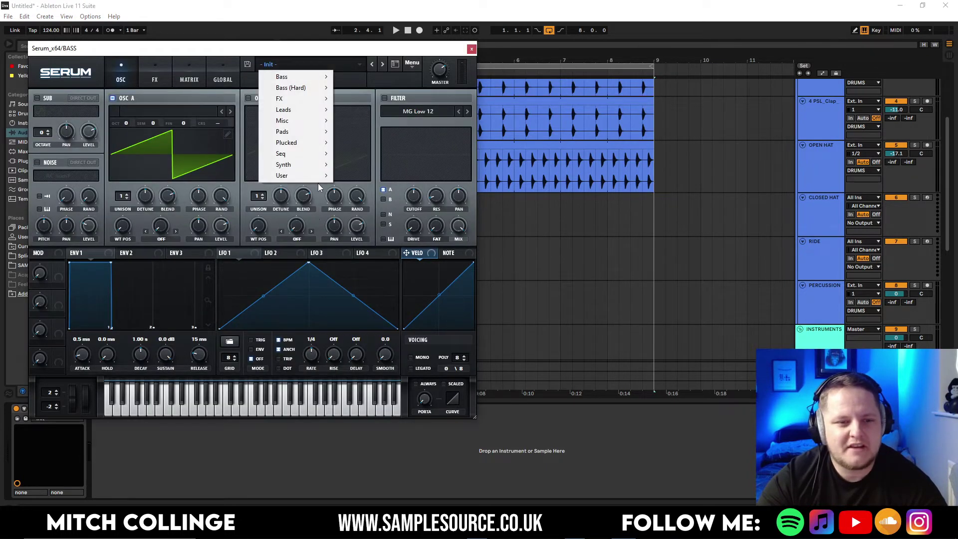
mouse_move(317, 178)
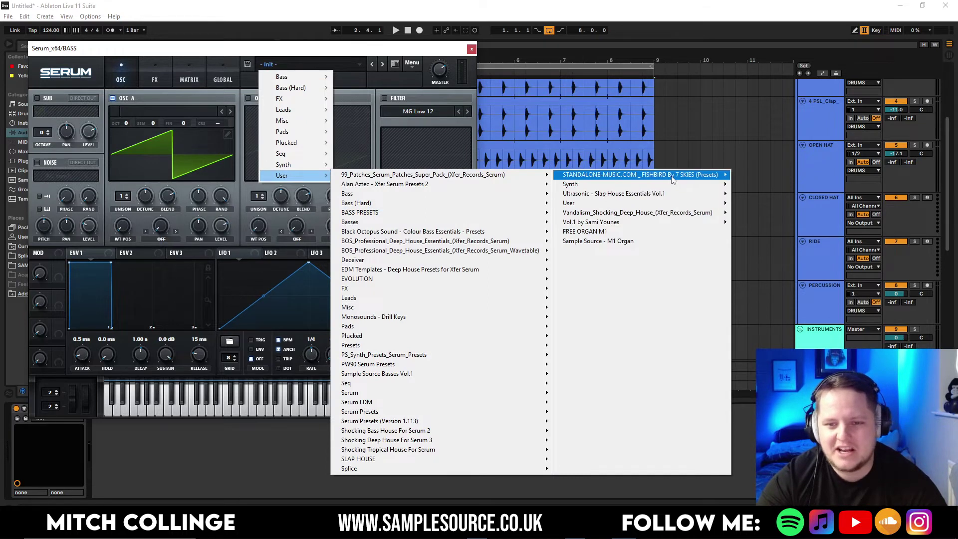
mouse_move(689, 175)
left_click(786, 317)
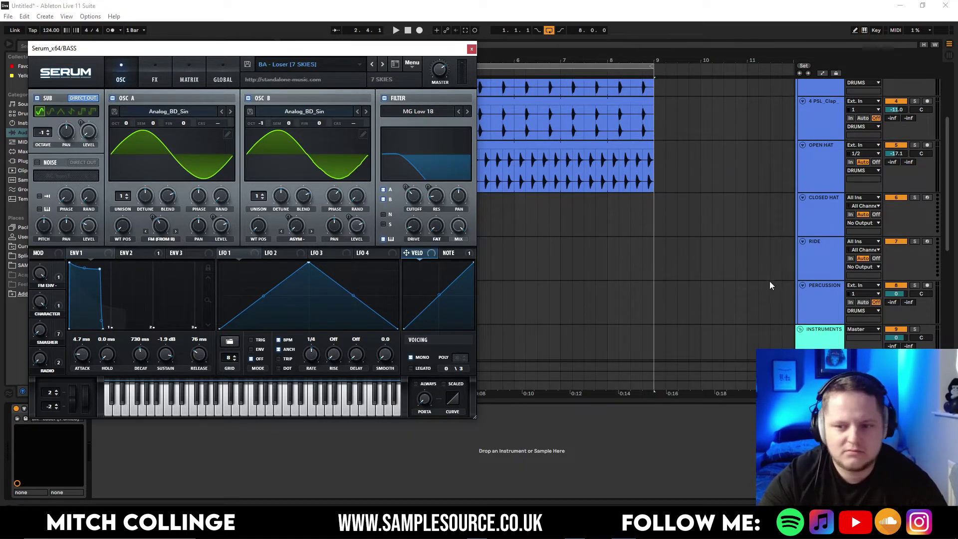
Arm the BASS track, try out bass notes over the loop from bar 1, and close Serum
left_click(699, 252)
scroll(889, 322, "down", 4)
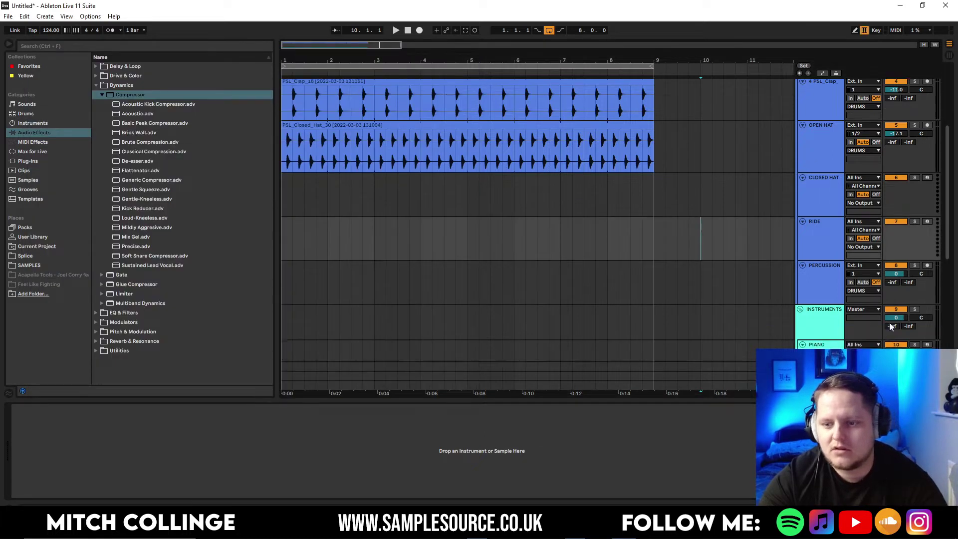
left_click(925, 308)
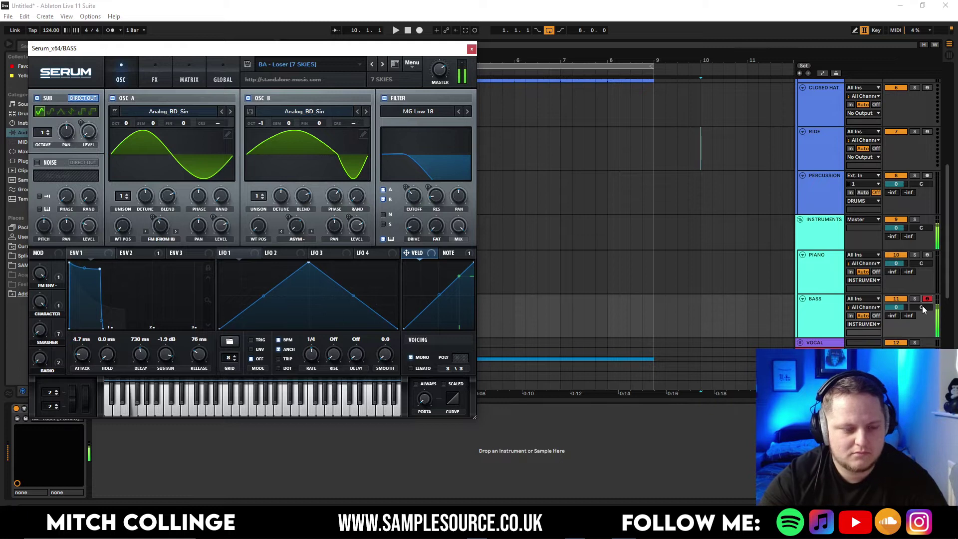
key("space")
left_click(407, 30)
key("space")
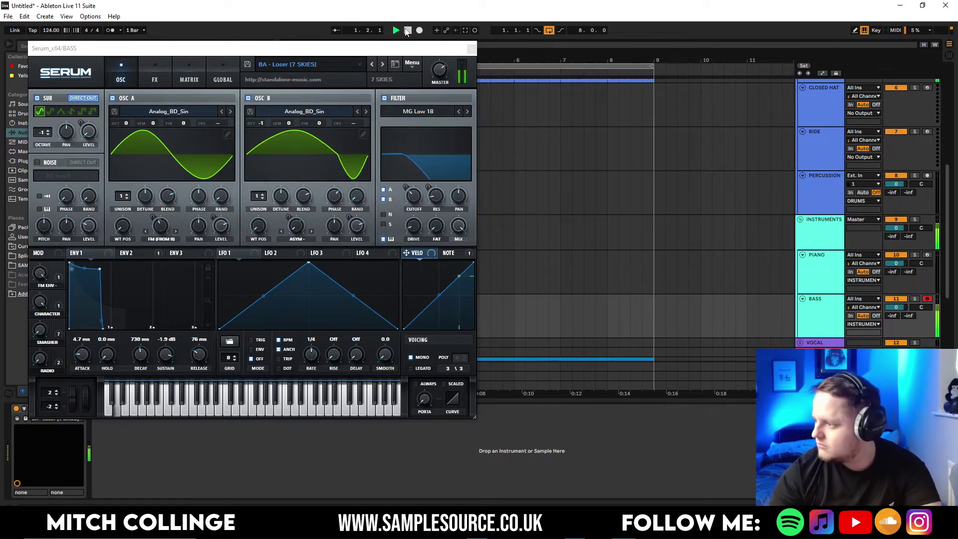
left_click(407, 30)
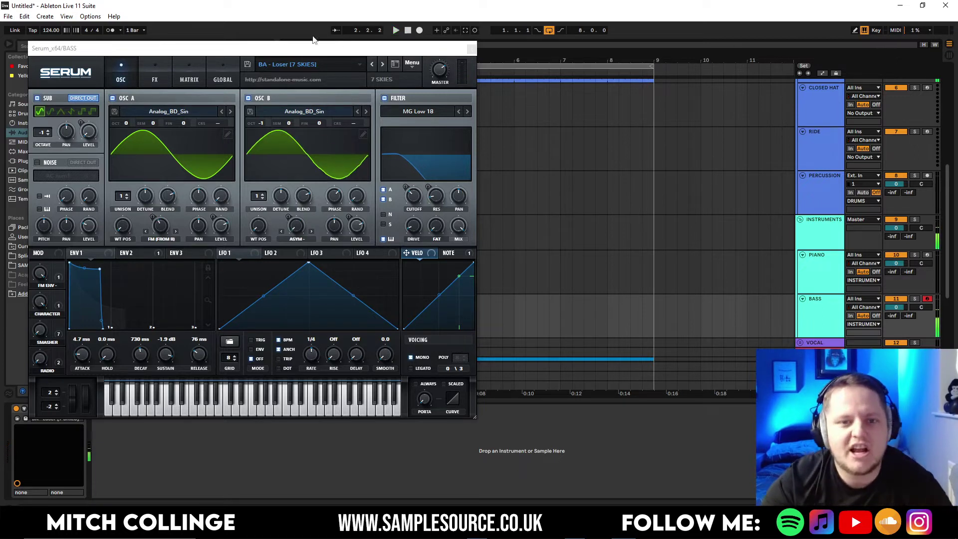
left_click(471, 48)
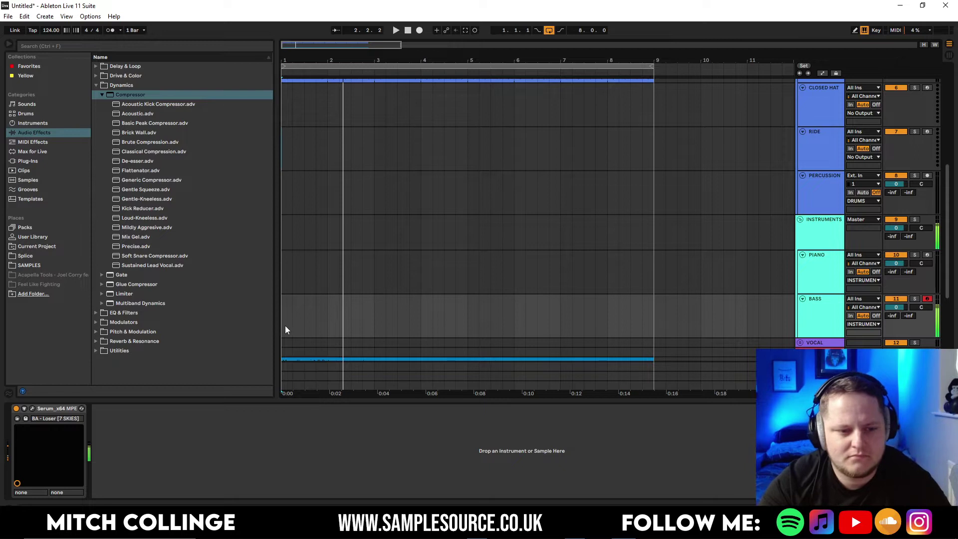
Insert an empty one-bar MIDI clip at bar 1 on the BASS track
left_click_drag(286, 325, 325, 319)
right_click(316, 318)
left_click(371, 390)
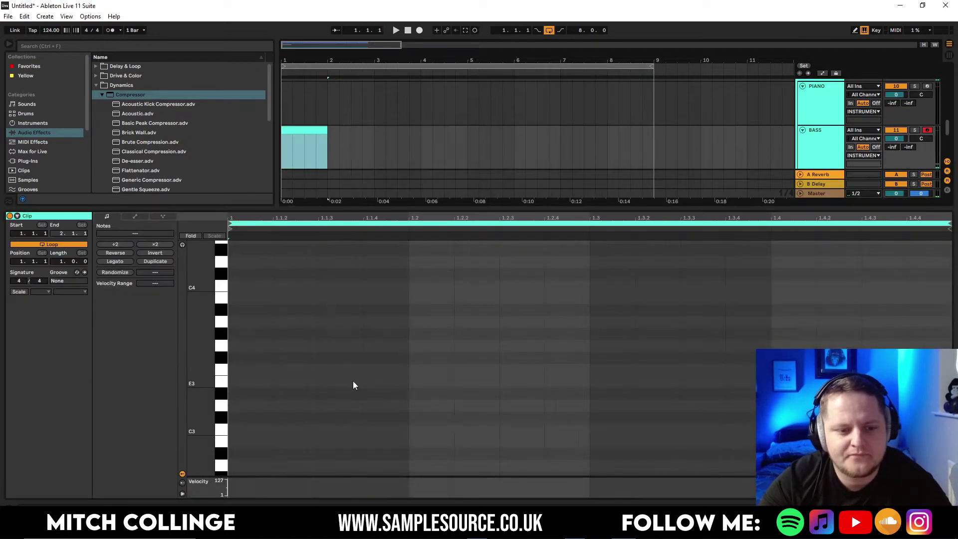
Draw bass notes C1 on 1.1 and 1.1.3, D1 on 1.2.3, E1 on 1.3.3 and F1 on 1.4, auditioning the pattern
left_click(856, 31)
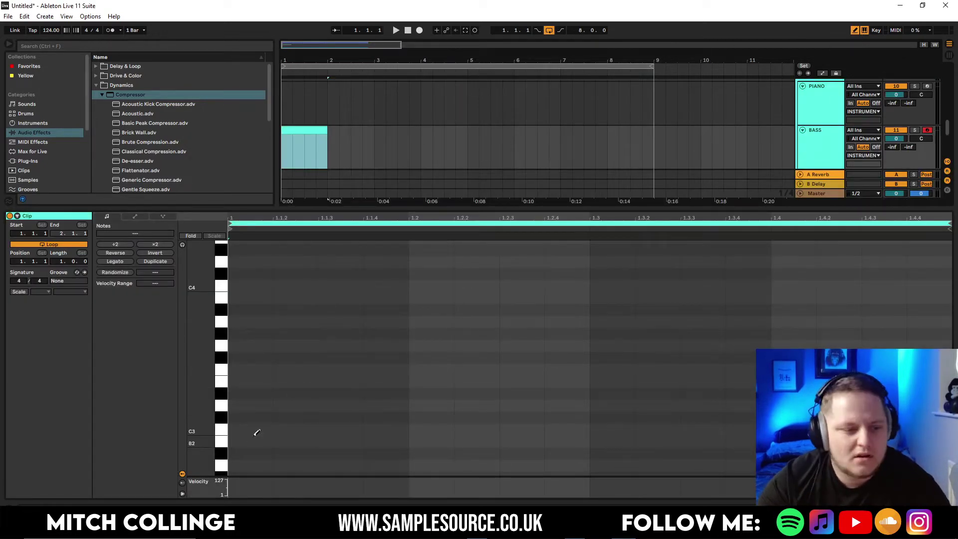
scroll(241, 382, "down", 1)
scroll(211, 315, "down", 1)
left_click_drag(202, 323, 155, 324)
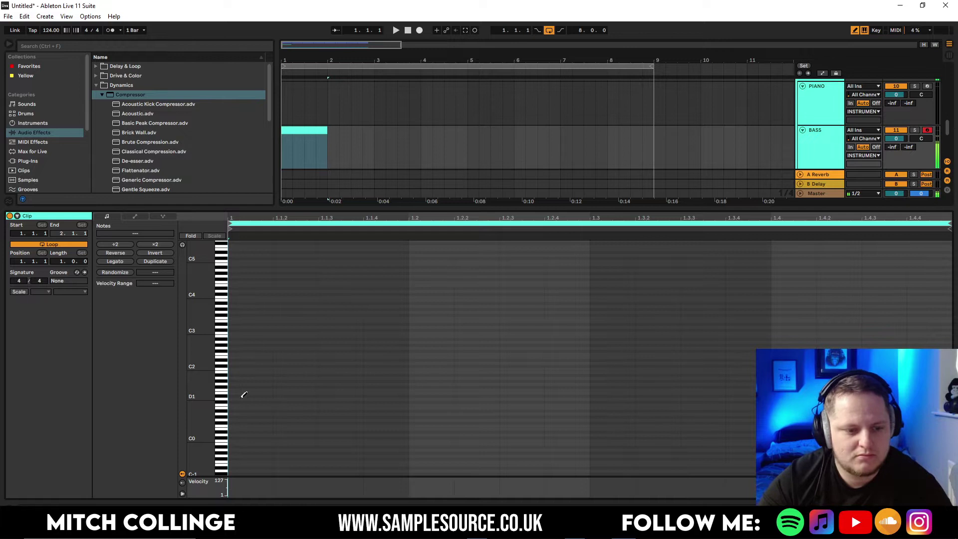
scroll(252, 325, "up", 4)
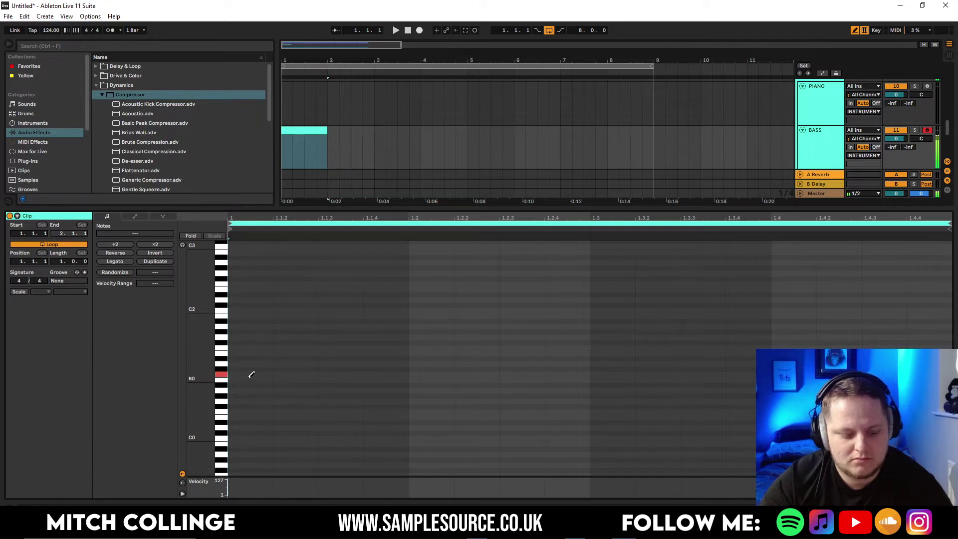
left_click(240, 373)
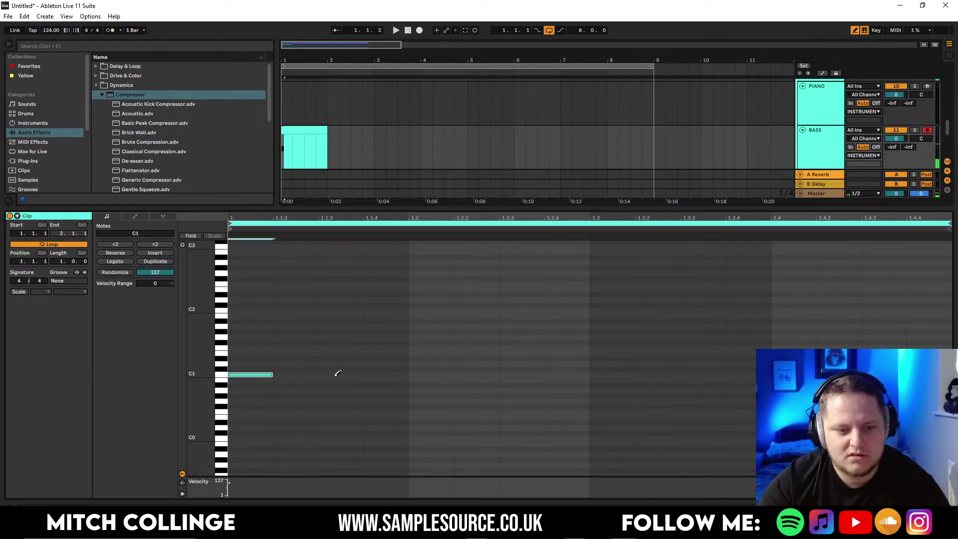
left_click(432, 363)
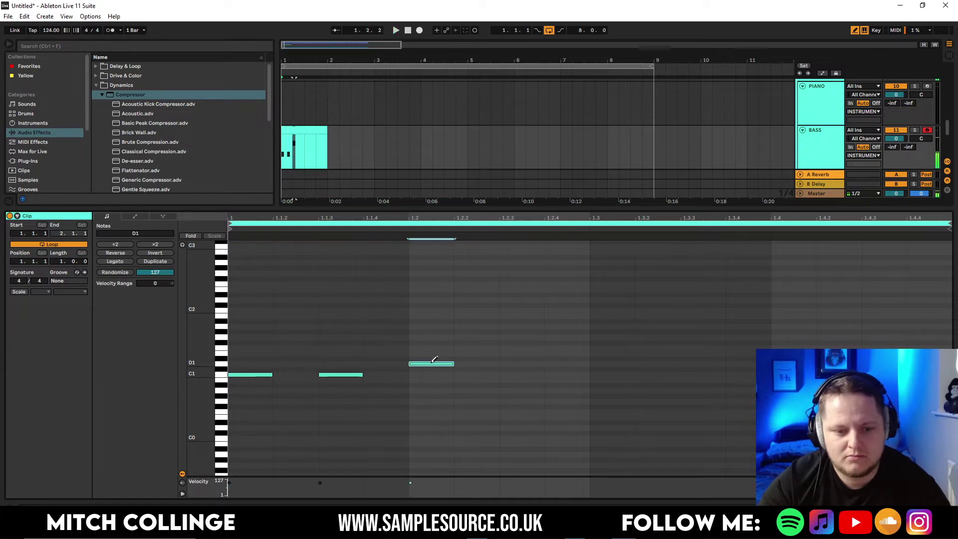
left_click(442, 363)
left_click(519, 363)
key("space")
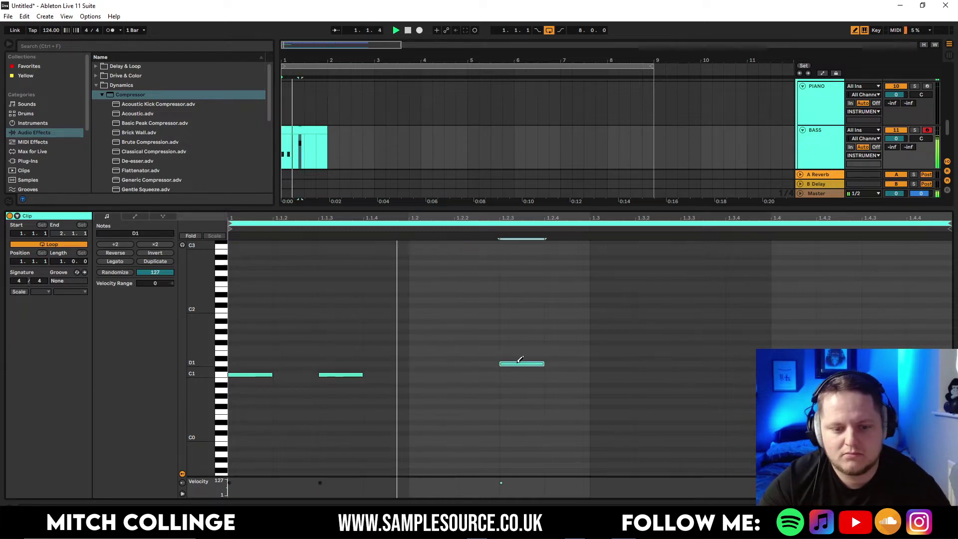
left_click(704, 352)
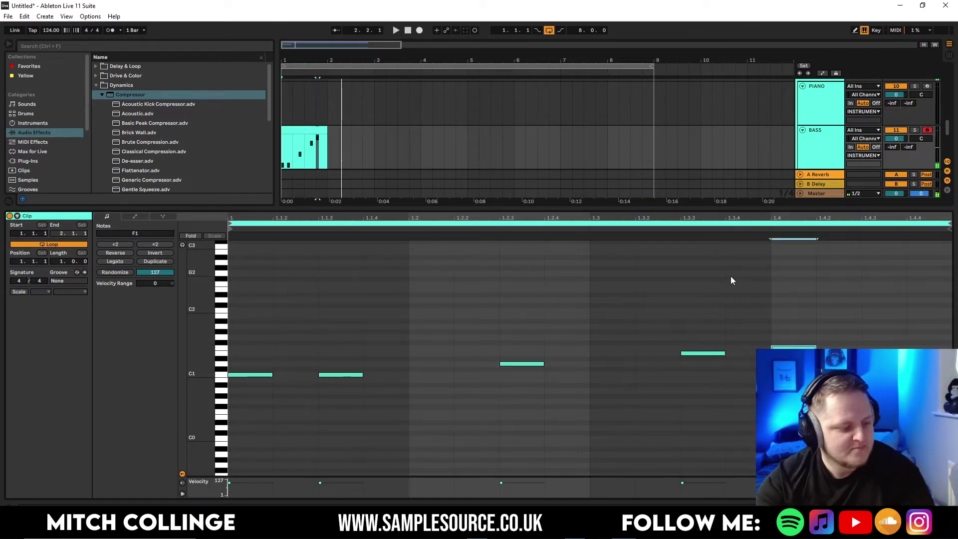
Lengthen all the bass notes to about one and a half sixteenths and transpose them up one octave
left_click(600, 418)
key("ctrl+a")
left_click_drag(545, 364, 565, 363)
key("space")
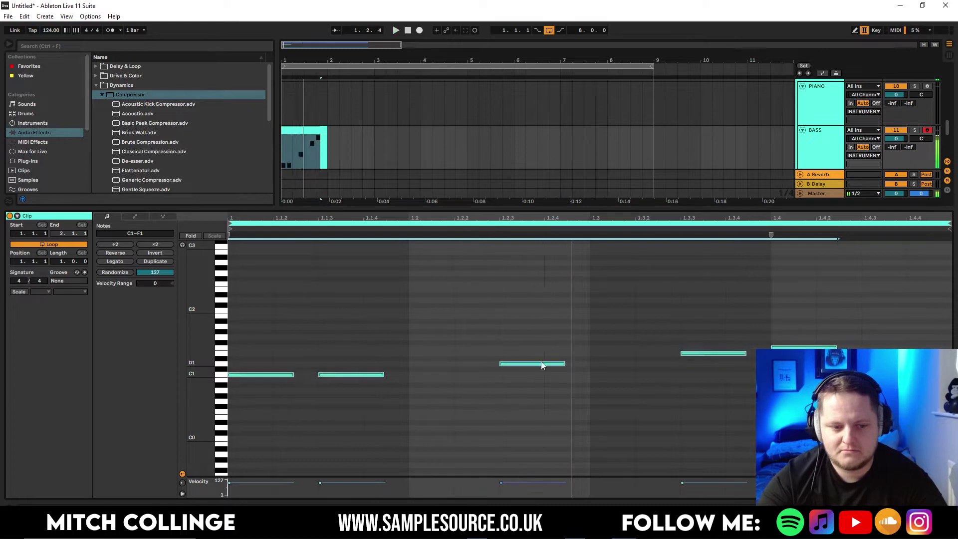
left_click(363, 368)
key("ctrl+a")
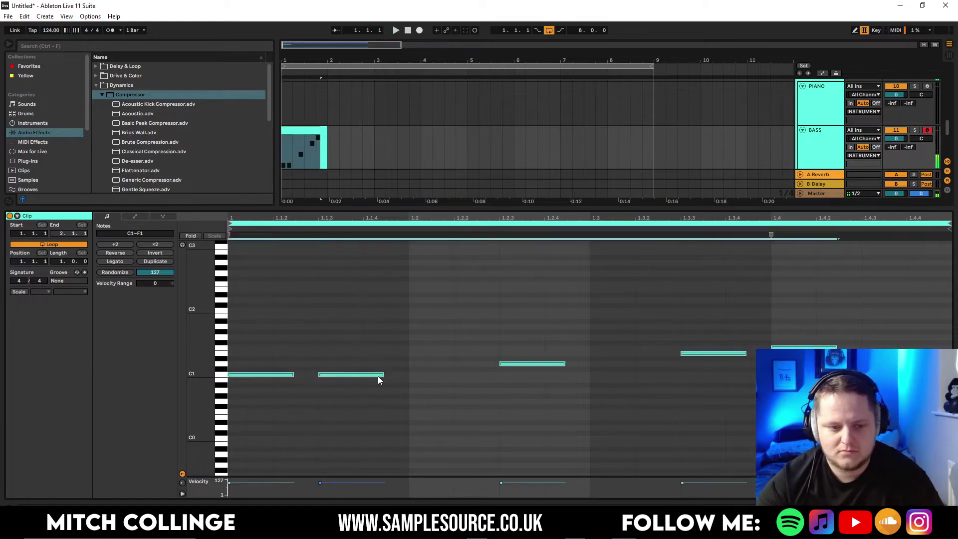
key("shift+Up")
Lower the first bass note to F1, and place a C1 on 1.2.3 and a D1 on 1.3
left_click_drag(520, 302, 543, 376)
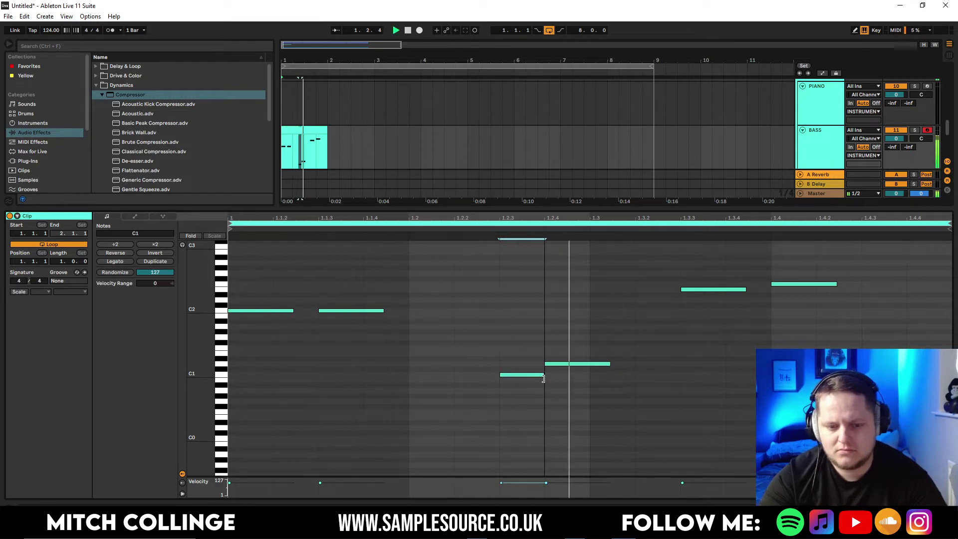
left_click_drag(259, 310, 261, 375)
mouse_move(360, 311)
left_mouse_down()
mouse_move(361, 349)
mouse_move(364, 313)
left_mouse_up()
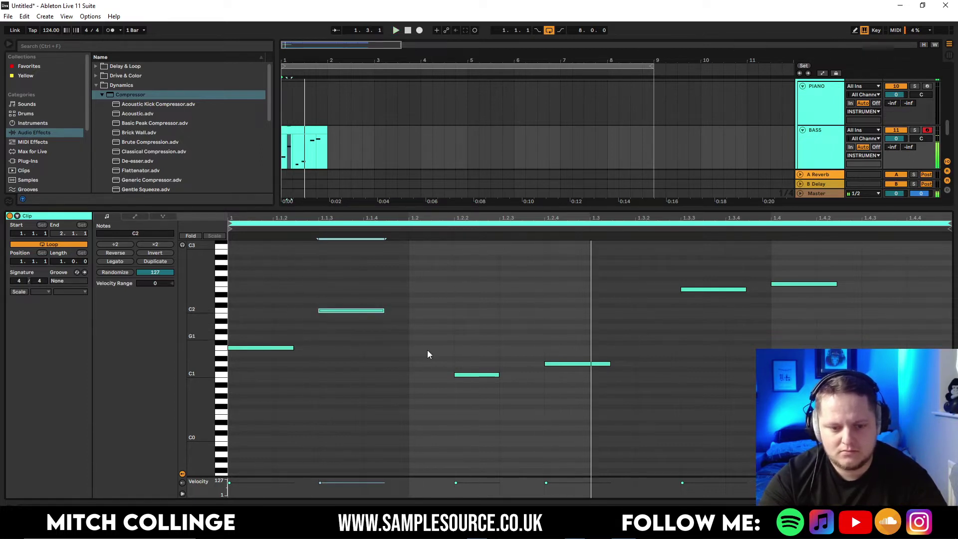
left_click_drag(486, 375, 621, 364)
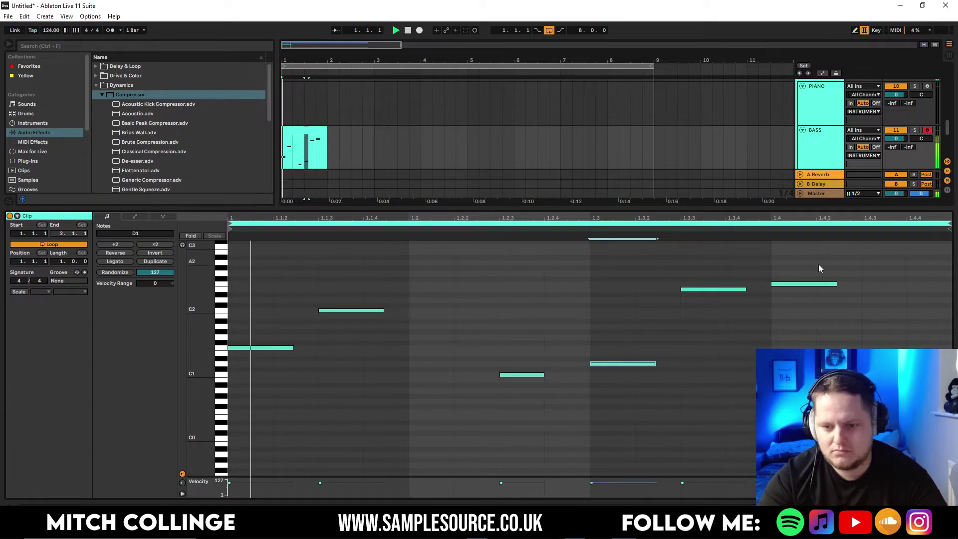
Delete the last two high bass notes, on 1.3.3 and 1.4, and play the pattern
left_click_drag(848, 274, 698, 295)
key("Delete")
key("space")
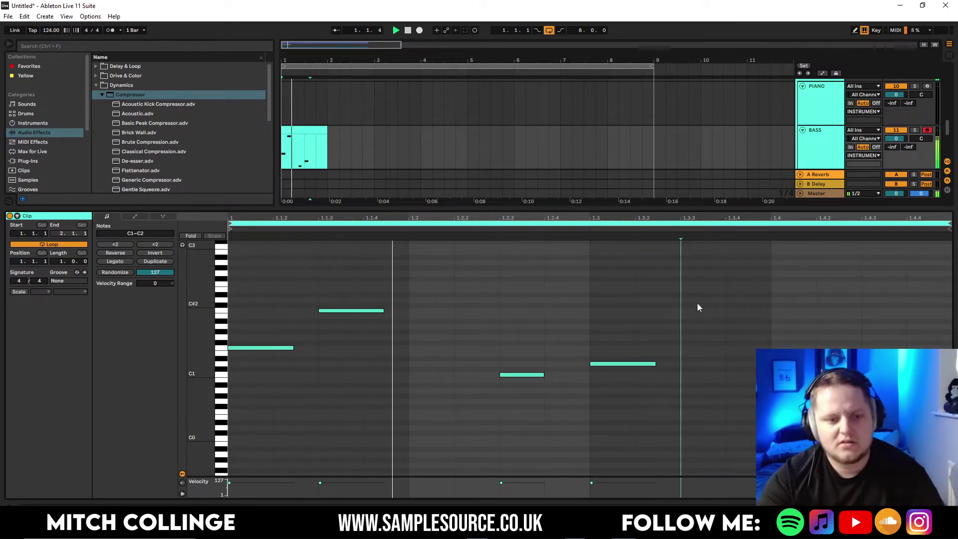
Start the long C1 on 1.2 and continue the climb with D1 on 1.2.3, E1 on 1.3 and F1 on 1.3.3
left_click_drag(544, 374, 453, 376)
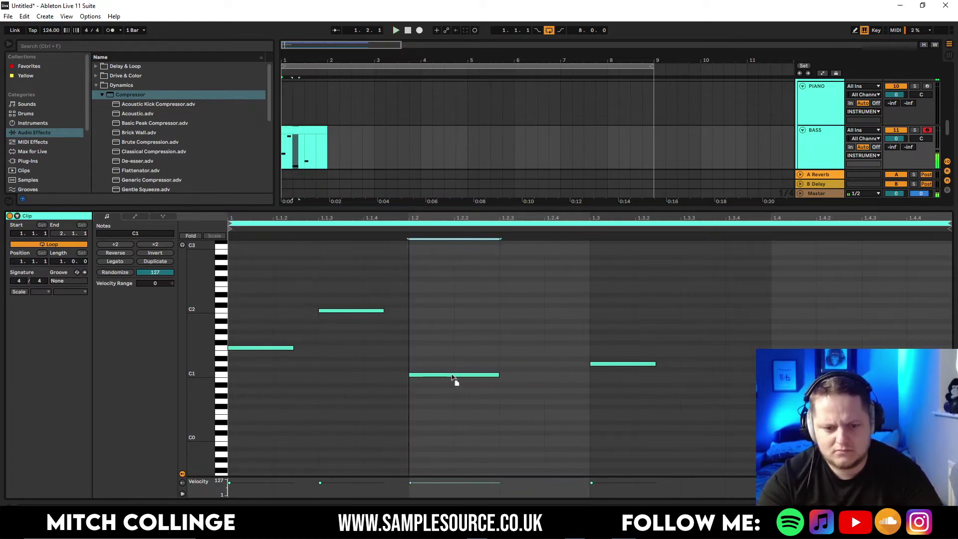
left_click_drag(636, 369, 545, 368)
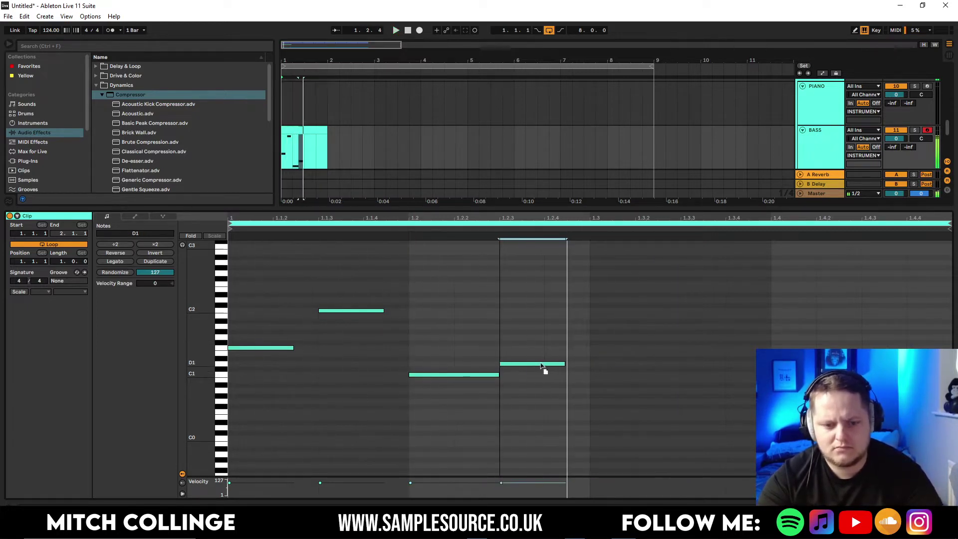
left_click_drag(564, 363, 705, 351)
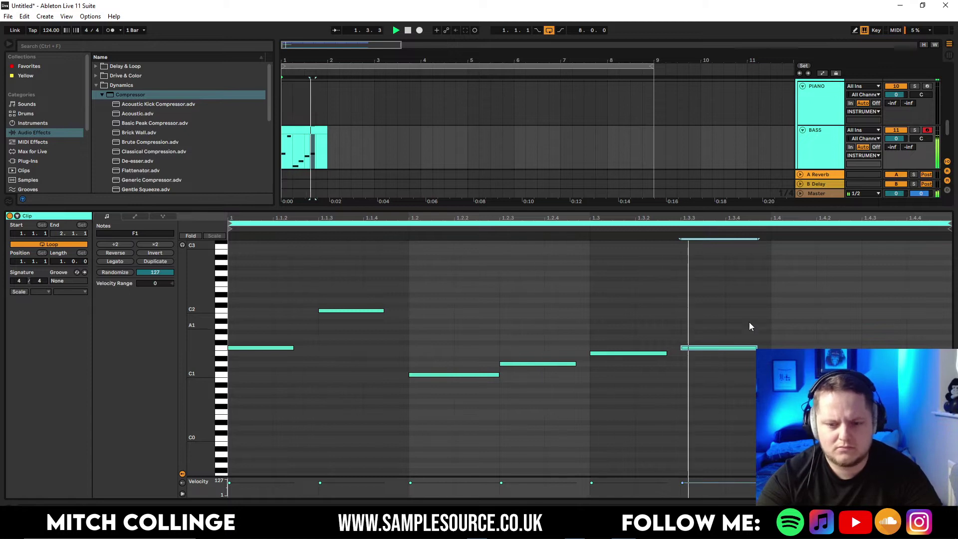
Copy the F1 bass note to 1.4.3 and extend the looping bass clip to bar 9
left_click_drag(717, 348, 871, 349)
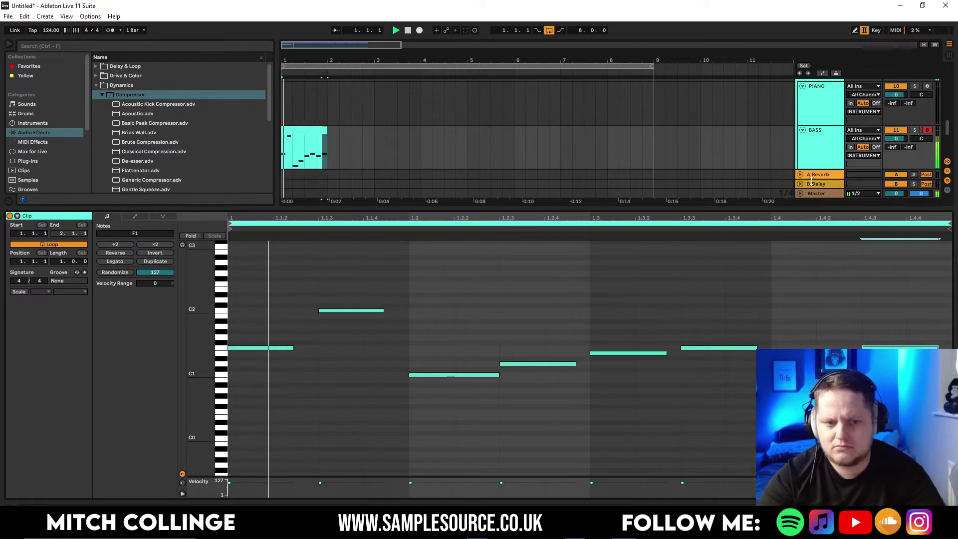
left_click_drag(326, 134, 655, 141)
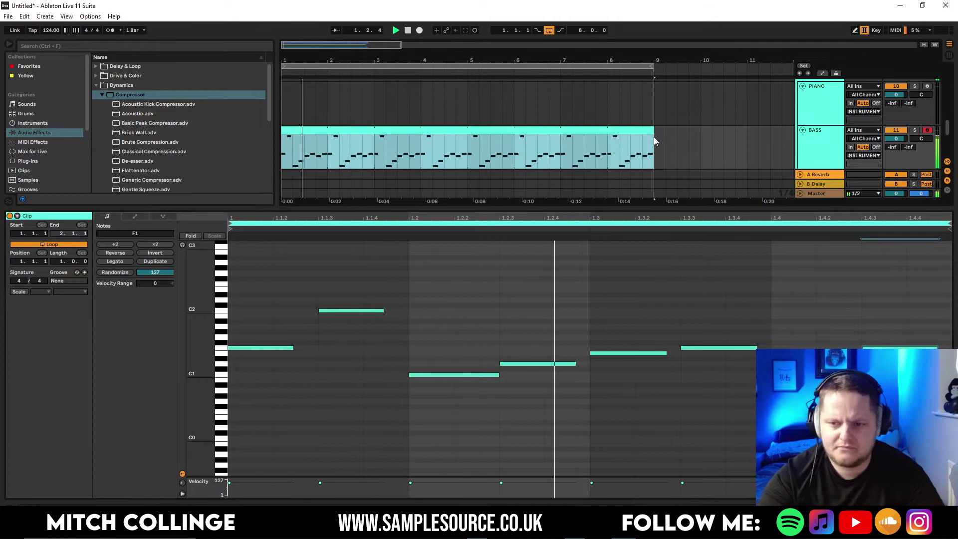
key("ctrl+alt+l")
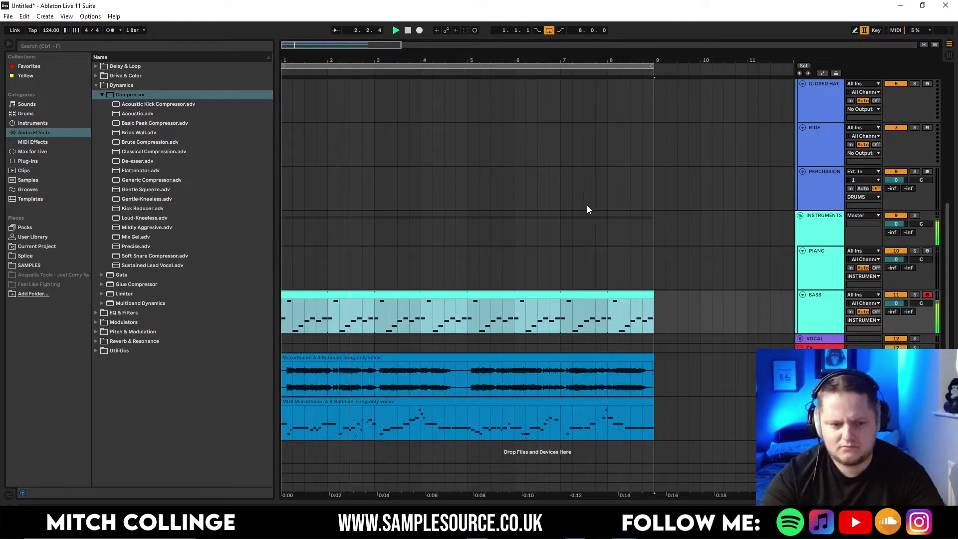
Copy the vocal track's kick-sidechained Compressor onto the BASS track after Serum
scroll(587, 205, "up", 1)
left_click(409, 398)
key("shift+Tab")
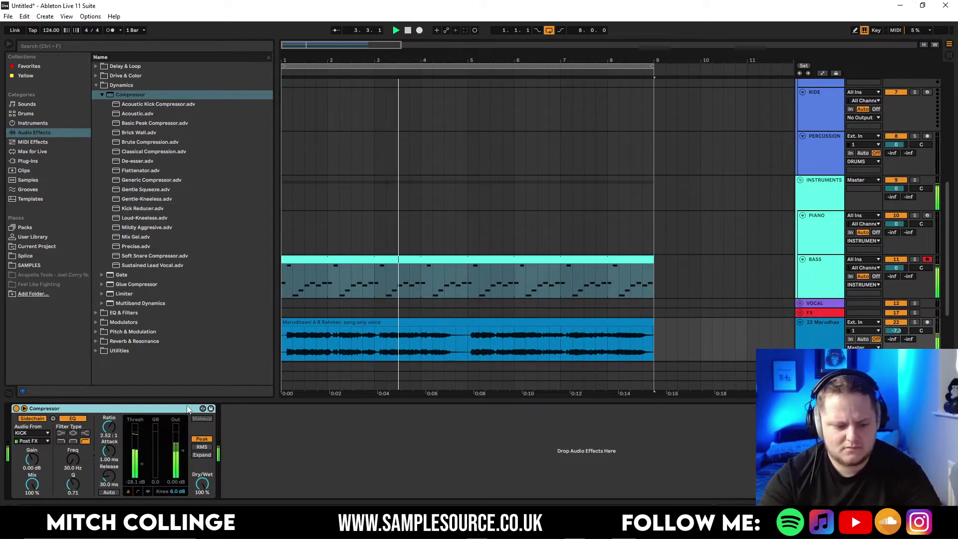
left_click(819, 277)
left_click(492, 449)
key("ctrl+v")
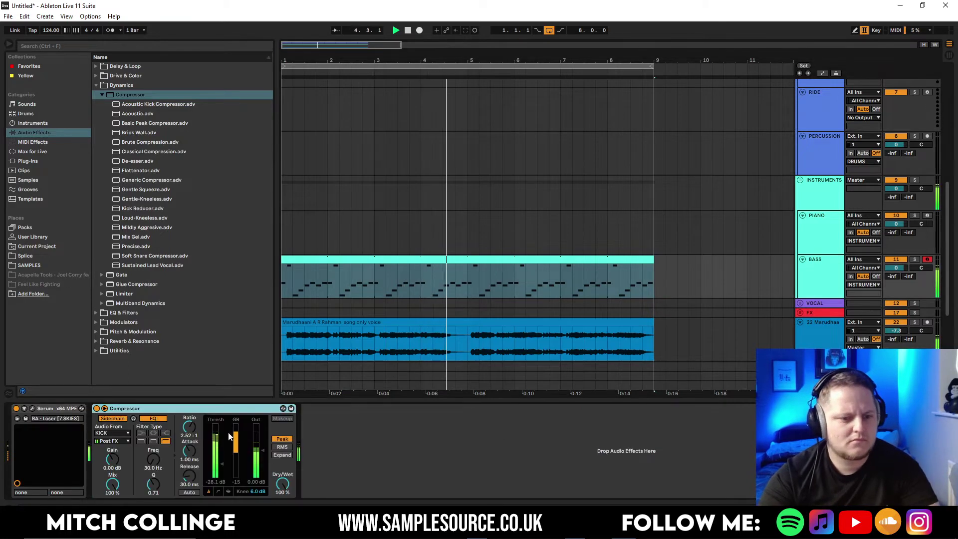
Shorten all the notes in the bass clip by about a third of a sixteenth
double_click(571, 264)
key("ctrl+a")
left_click_drag(294, 347, 277, 354)
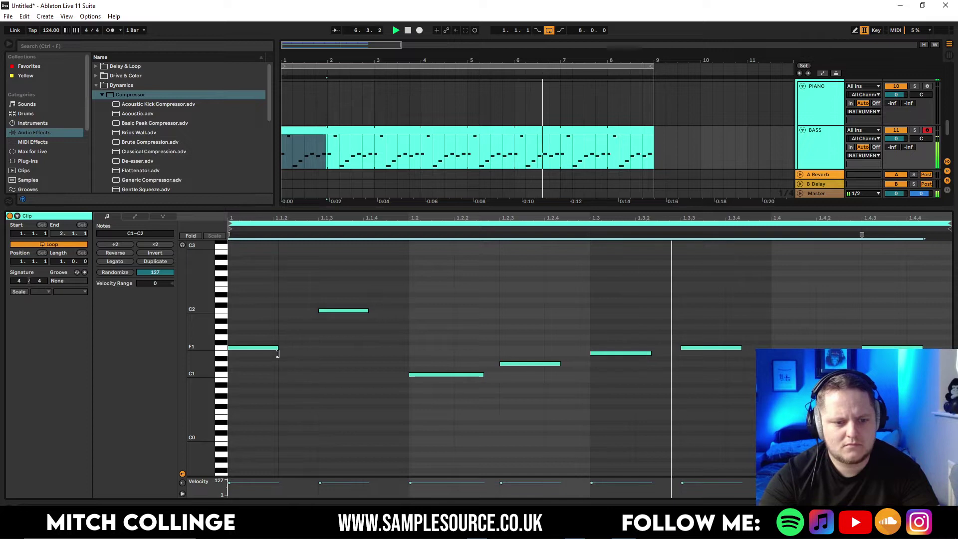
left_click(277, 348)
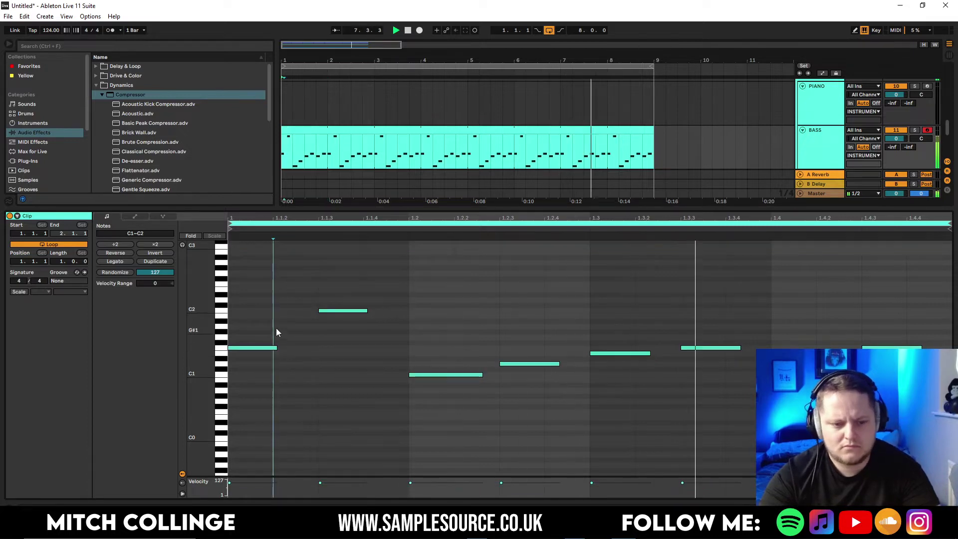
Place an A1 on 1.1.4 after the shortened C2, delete the opening F1, and play the pattern
left_click_drag(361, 310, 384, 331)
double_click(265, 348)
key("space")
key("space")
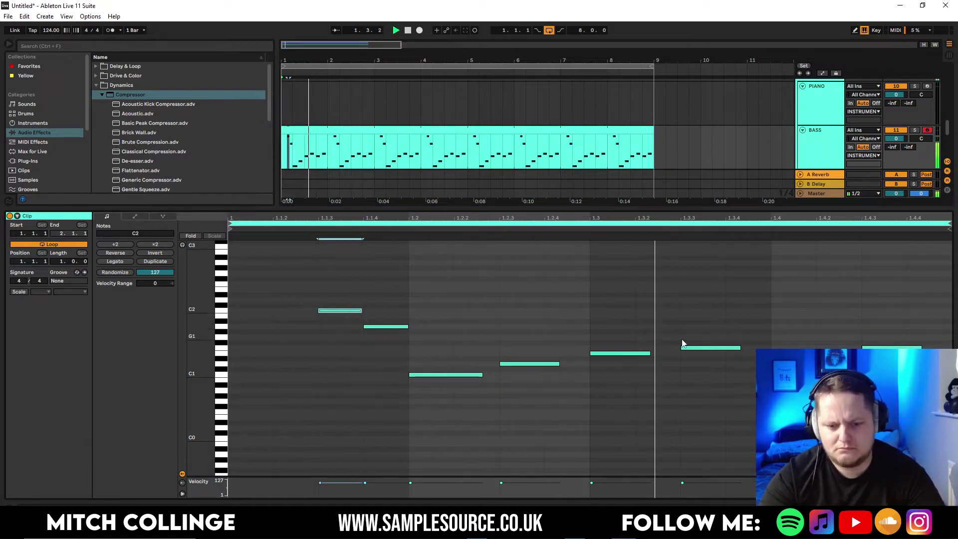
Try an extra C2 on 1.1.2 during playback and delete it
key("space")
left_click_drag(335, 310, 313, 311)
key("space")
key("space")
key("space")
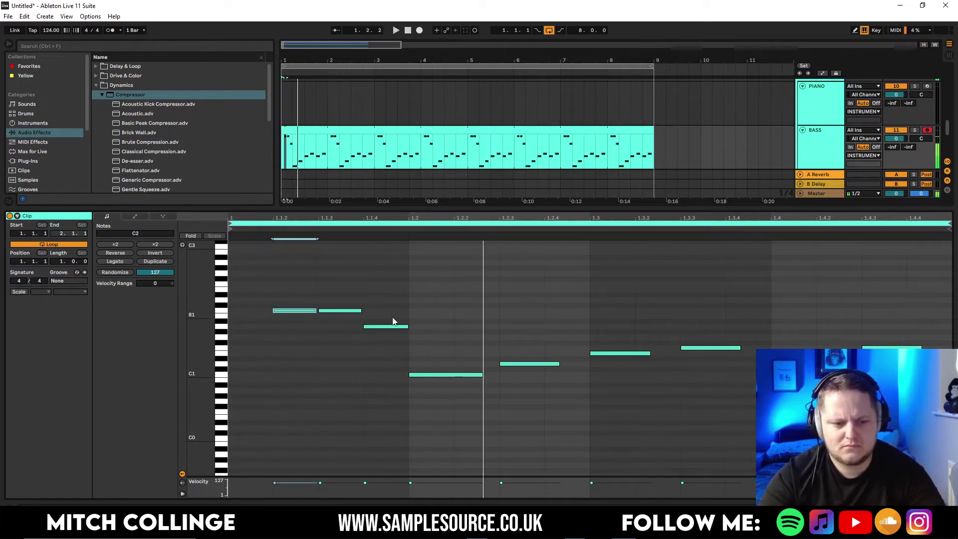
key("space")
key("Delete")
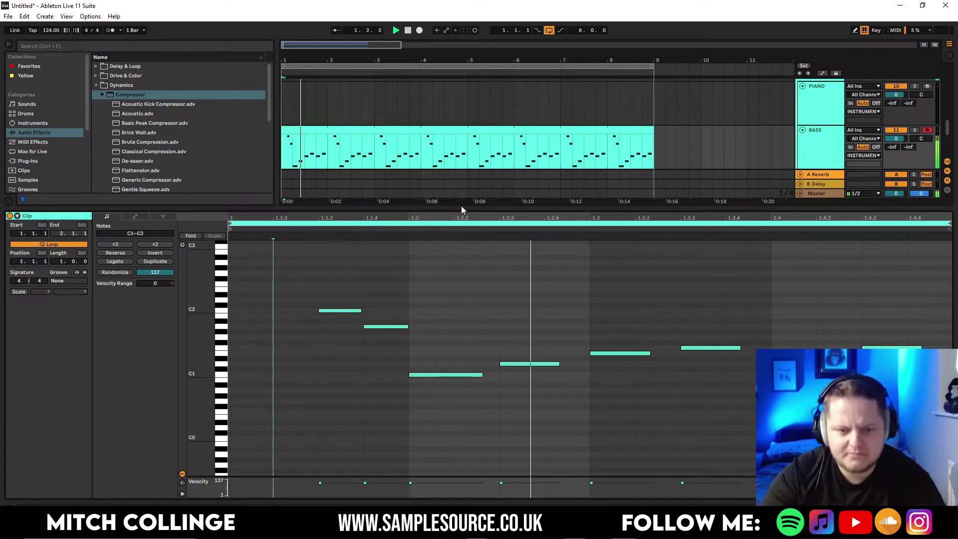
Lower the bass note on 1.3 to D1 and bring the BASS track volume down to about -6.7 dB
left_click_drag(647, 352, 646, 362)
key("space")
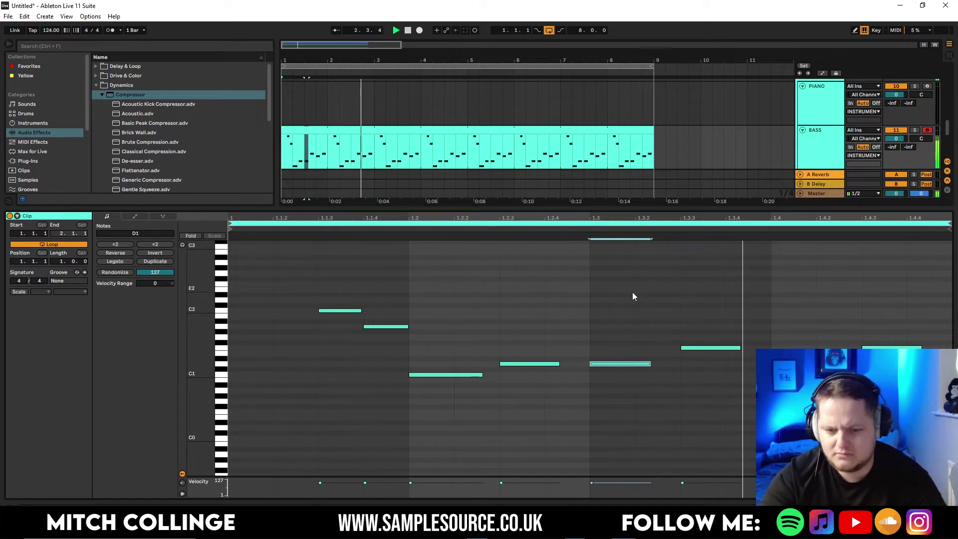
left_click_drag(900, 142, 899, 154)
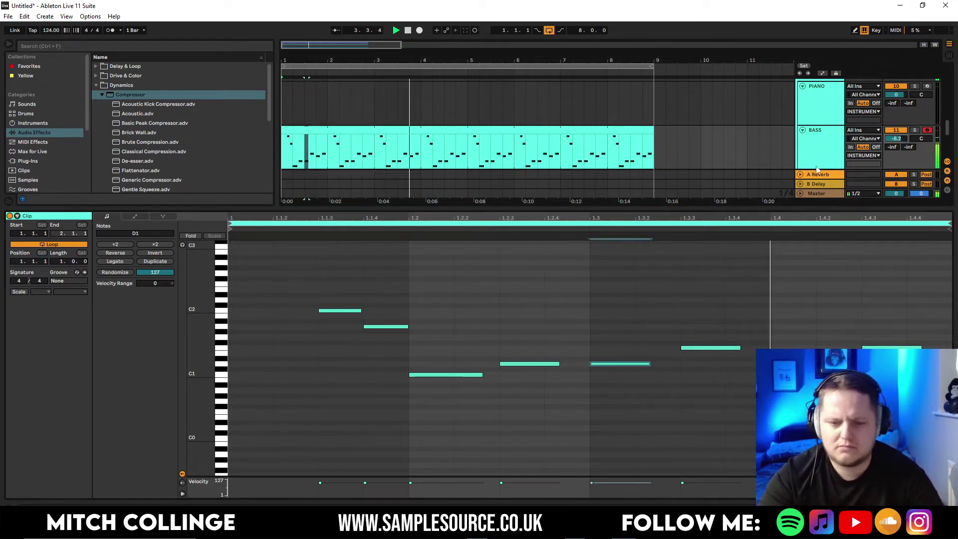
double_click(656, 209)
scroll(716, 232, "up", 1)
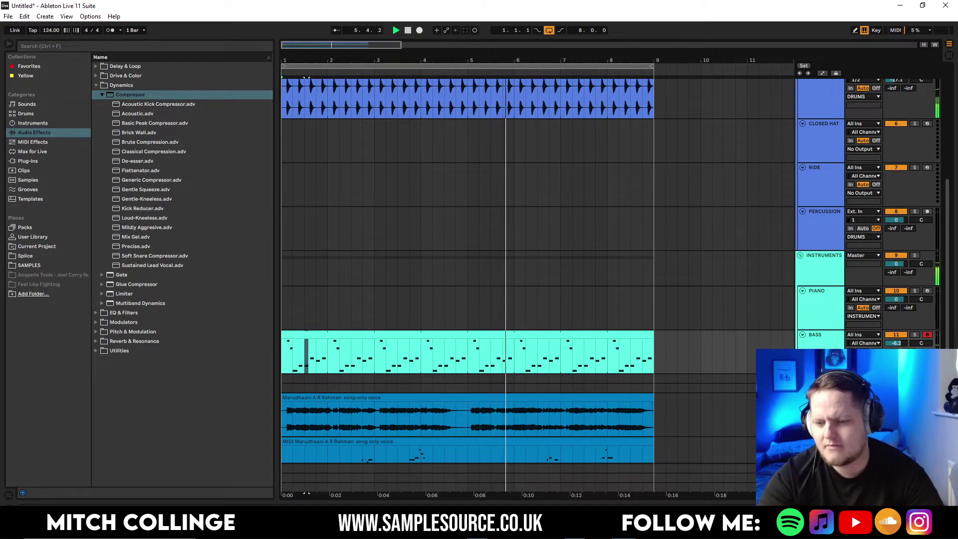
left_click_drag(896, 342, 896, 343)
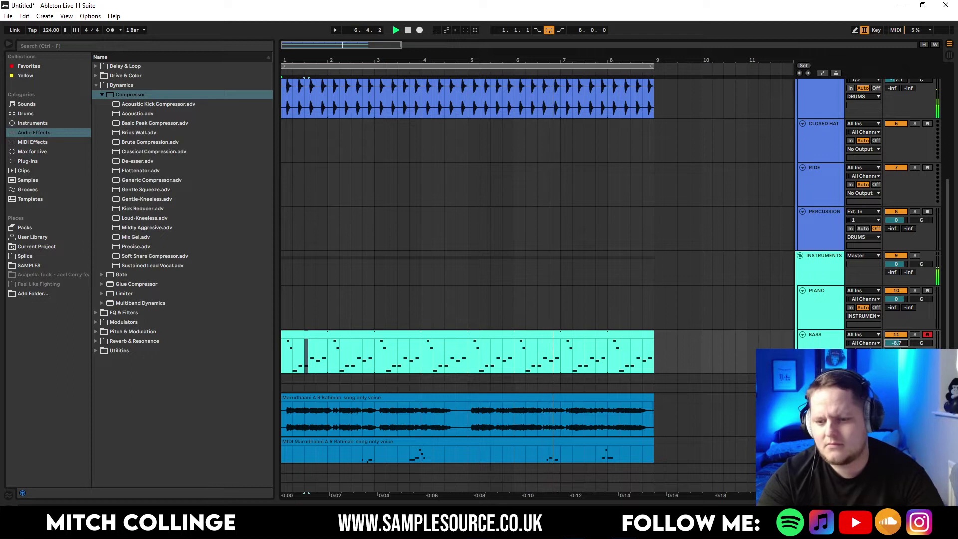
Duplicate the vocal track and set the copied clip's Complex Pro warp envelope to 8
left_click(897, 406)
key("ctrl+d")
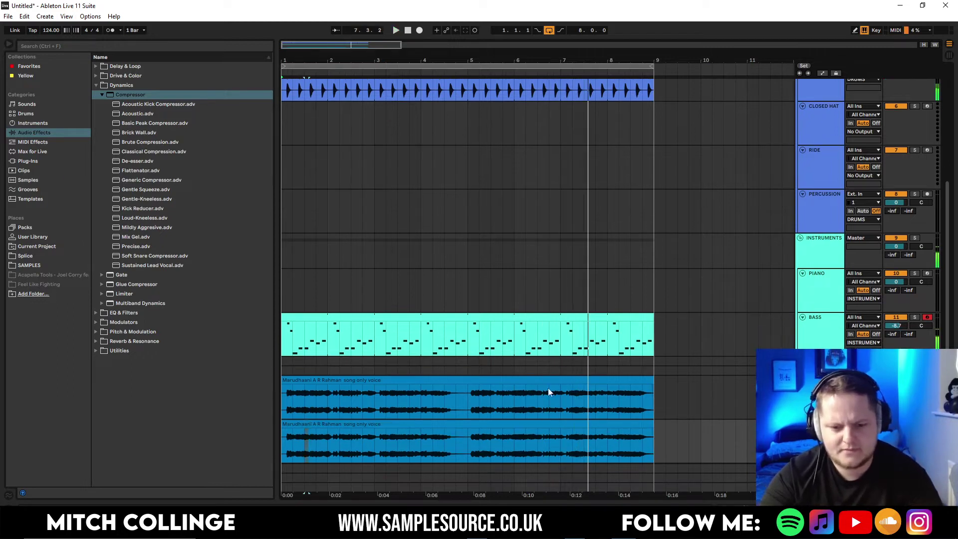
double_click(553, 421)
key("space")
left_click(121, 249)
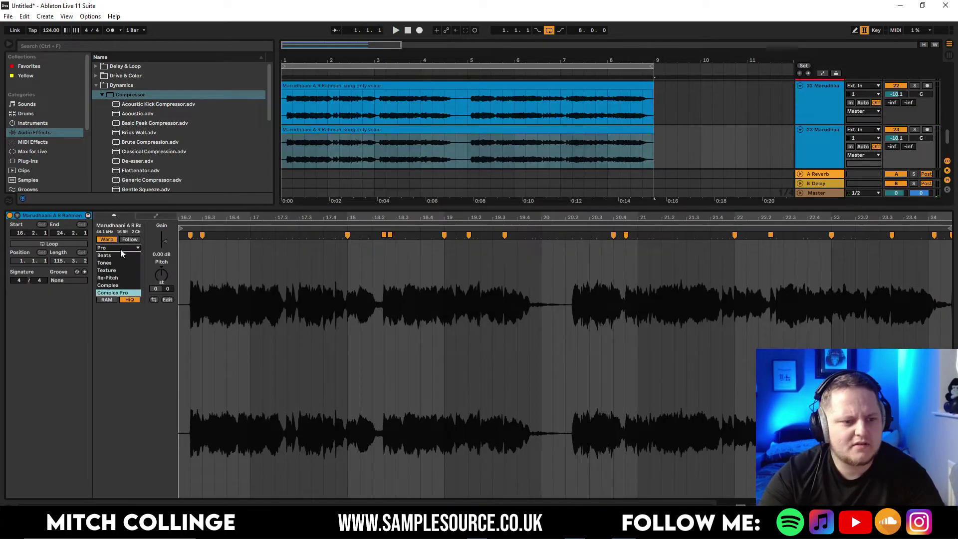
left_click(122, 293)
left_click_drag(120, 262, 121, 274)
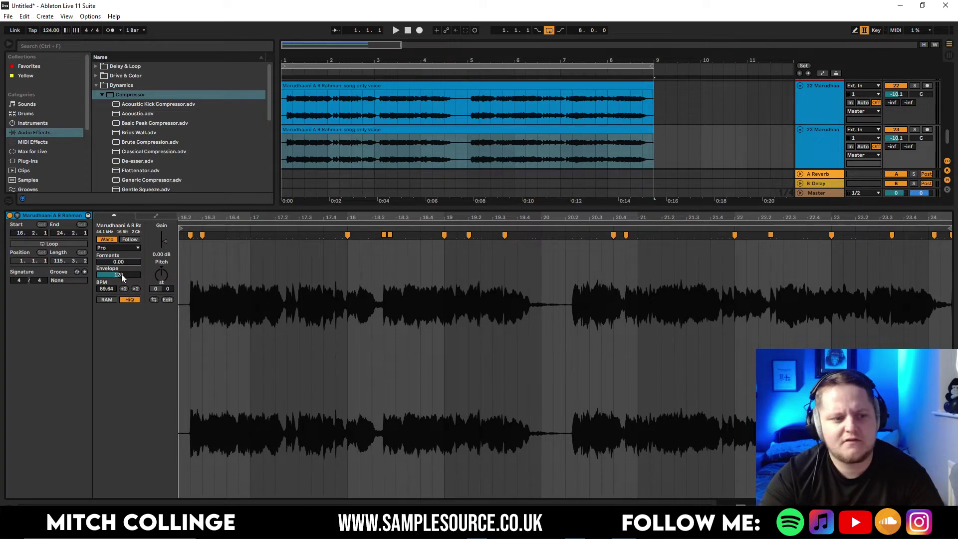
Transpose the duplicated vocal clip down 12 semitones
left_click(159, 254)
key("minus")
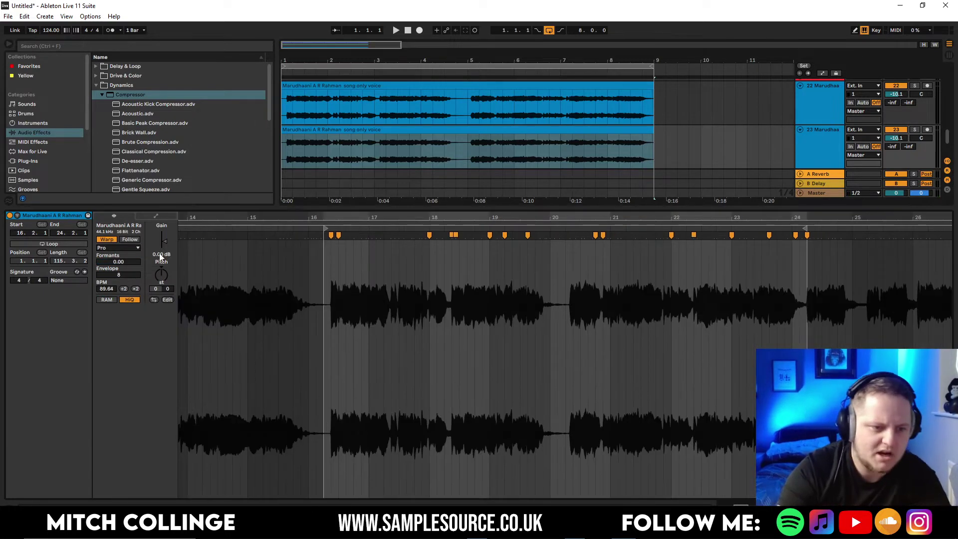
left_click(158, 281)
type("-12")
key("Return")
Play the mix and lower the original vocal track's volume to about -12 dB
key("space")
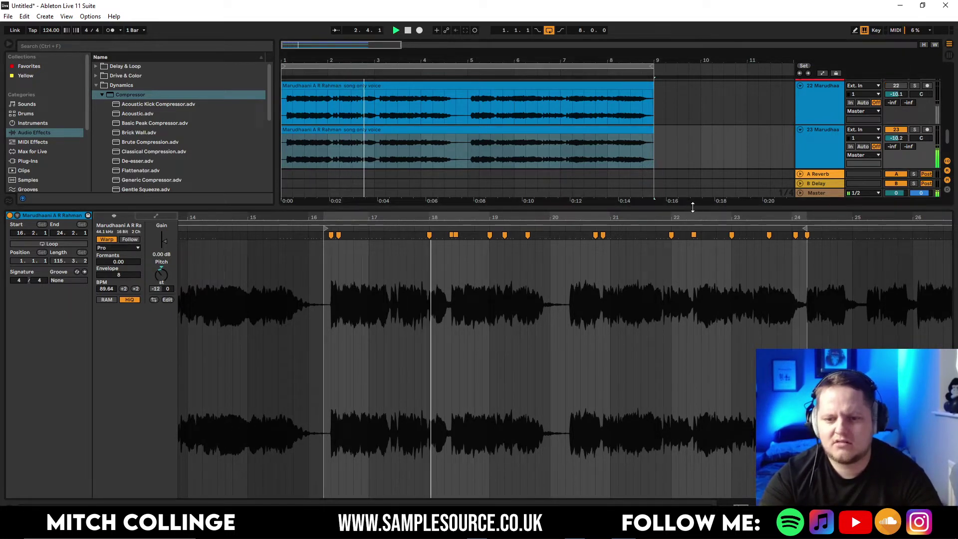
left_click_drag(692, 207, 692, 496)
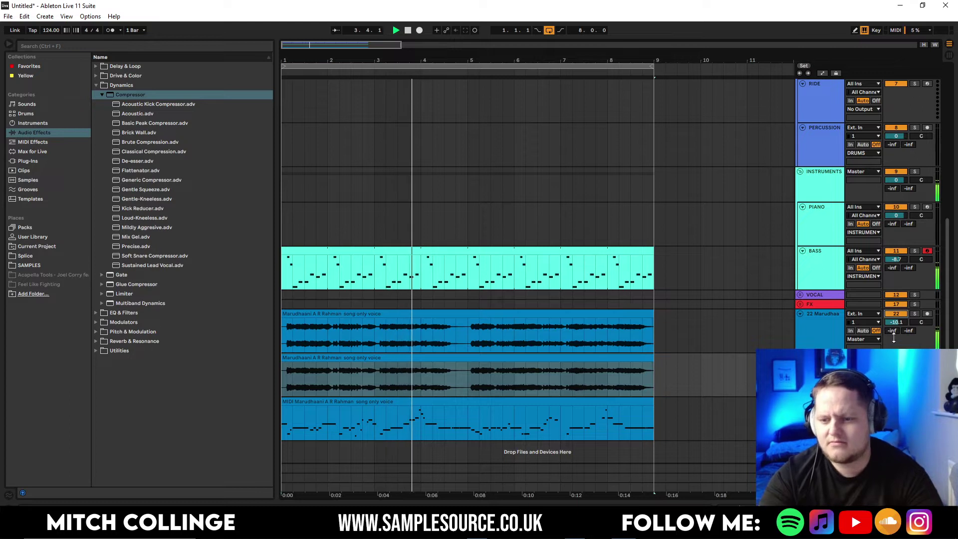
left_click_drag(896, 322, 896, 327)
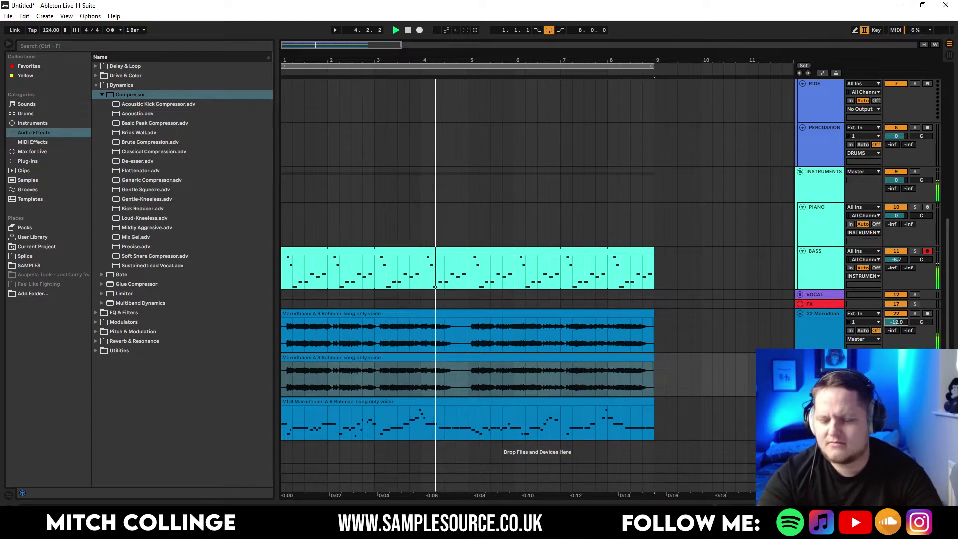
Set the bass clip's loop length to 2 bars and shift its last three notes an eighth later, starting on 1.4
double_click(562, 251)
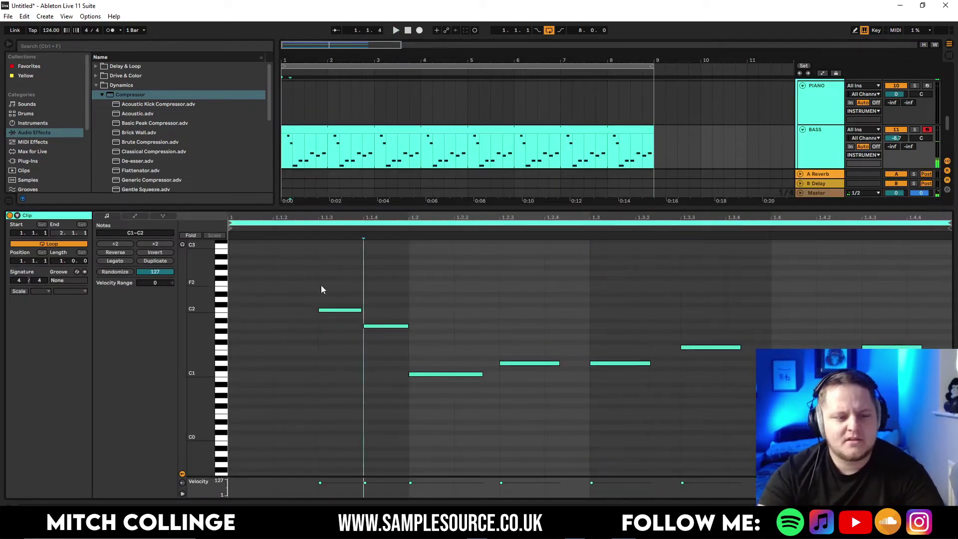
key("Up")
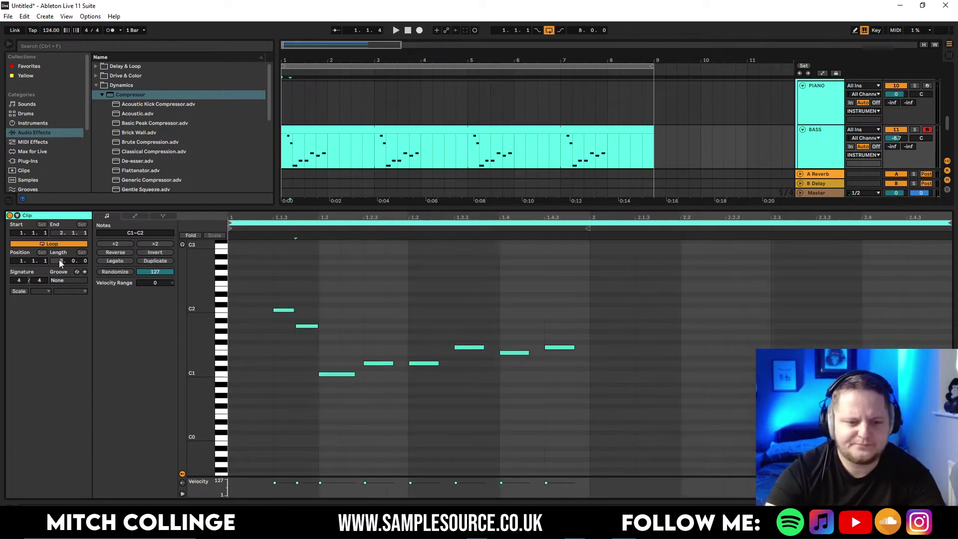
left_click(410, 347)
mouse_move(639, 307)
left_mouse_down()
mouse_move(472, 369)
mouse_move(522, 349)
left_mouse_up()
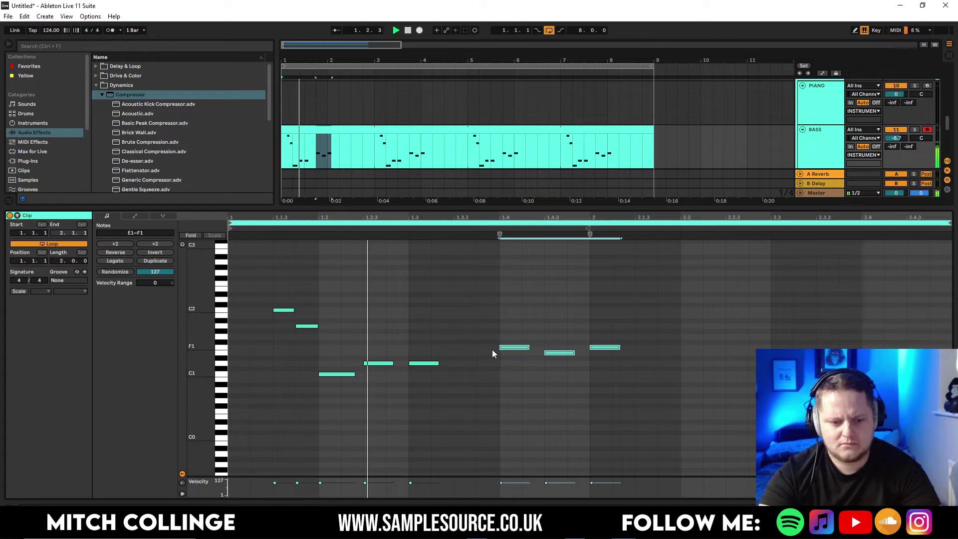
Copy the D1 on 1.3 to 1.3.3 as a C1 and play the bass pattern
left_click_drag(424, 367, 473, 375)
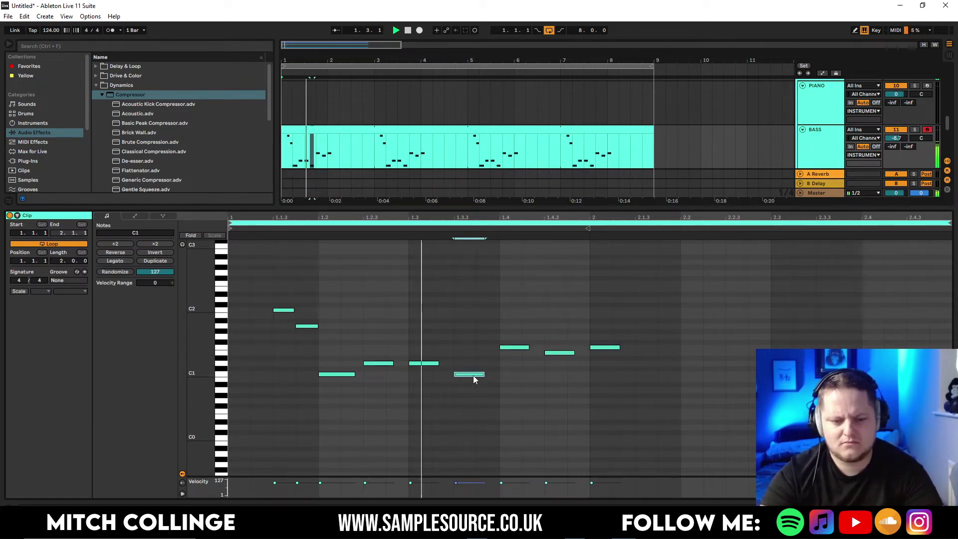
key("space")
key("space")
key("space")
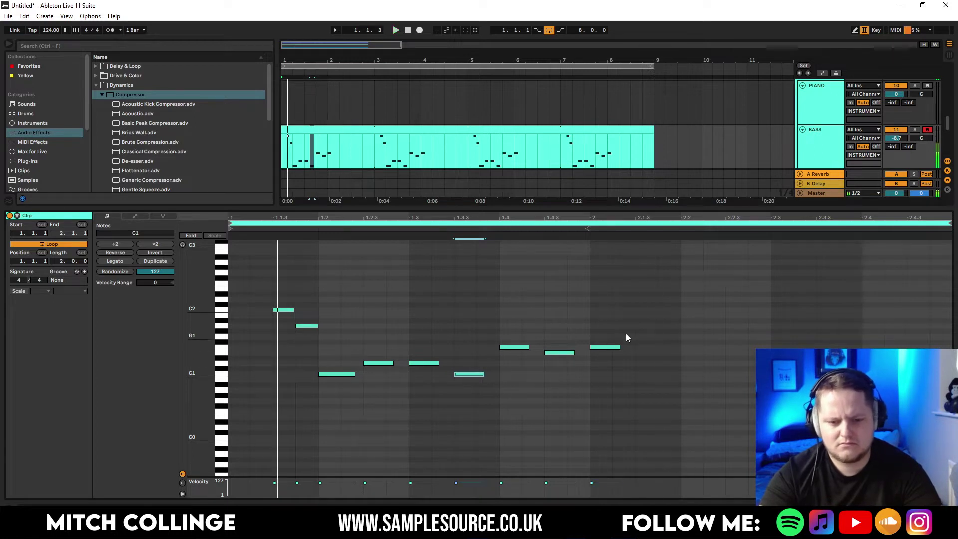
Copy the first bar's bass pattern into bar 2 and place a slightly longer F1 on 2.1
left_click_drag(626, 334, 611, 358)
key("Delete")
key("ctrl+a")
left_click_drag(288, 311, 643, 311)
left_click(591, 336)
left_click_drag(558, 355, 607, 352)
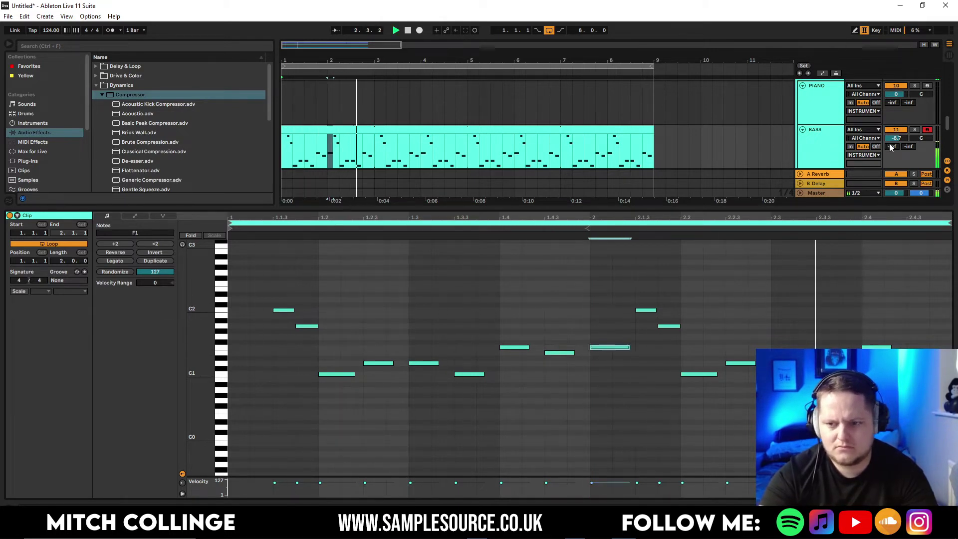
Place an F1 on 2.4.3 to end the second bass bar and raise the BASS track volume to -4.7 dB
double_click(922, 310)
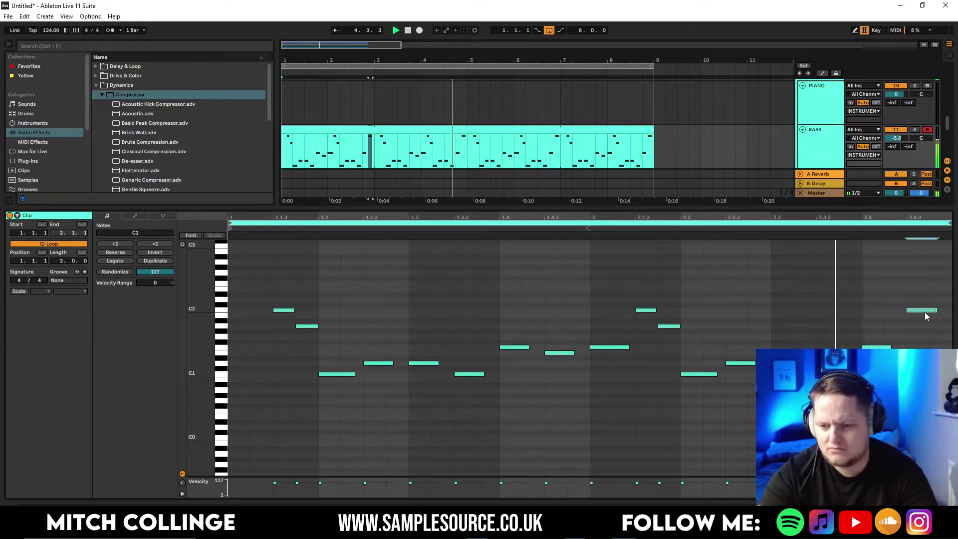
left_click_drag(917, 313, 916, 347)
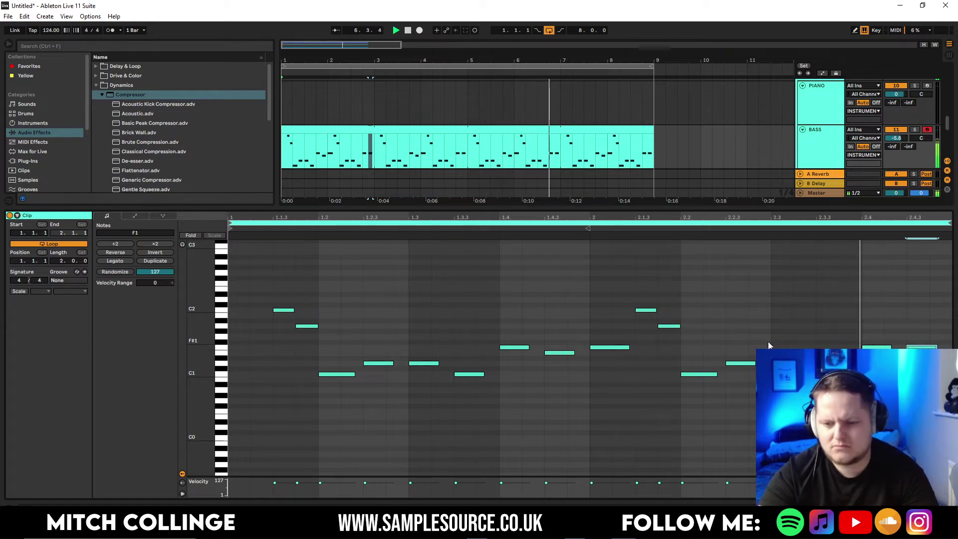
double_click(583, 207)
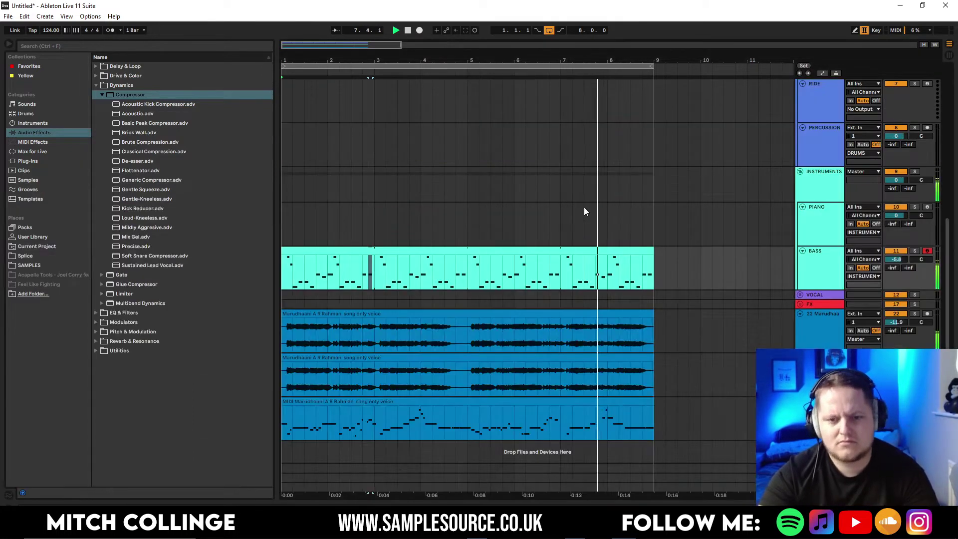
left_click_drag(896, 260, 896, 257)
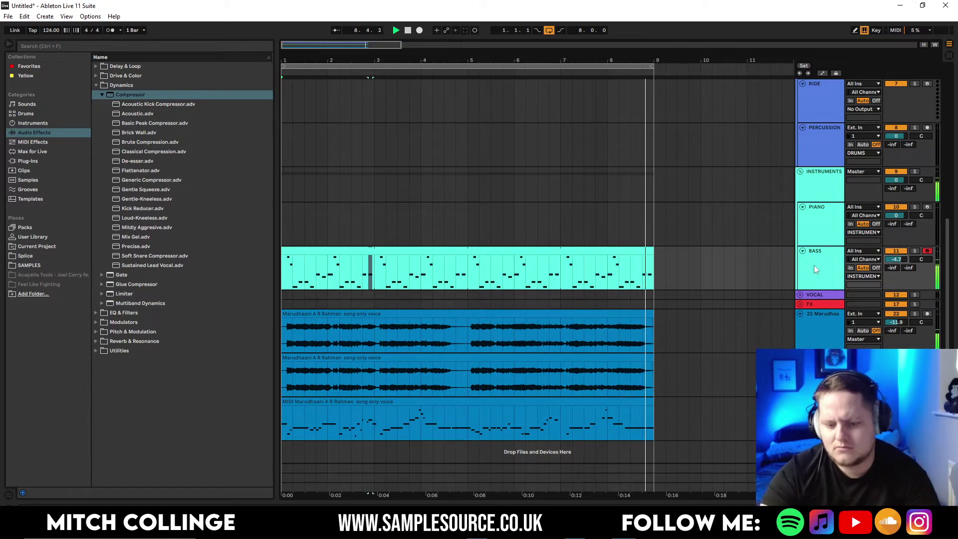
Raise the original vocal track's volume to about -9.6 dB against the drums and bass
scroll(813, 265, "up", 8)
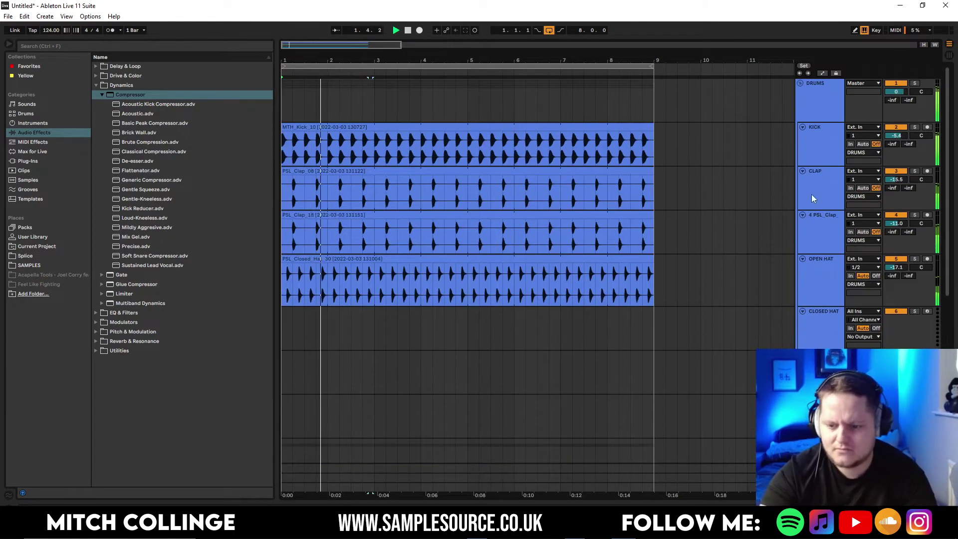
scroll(795, 220, "down", 6)
scroll(794, 230, "down", 1)
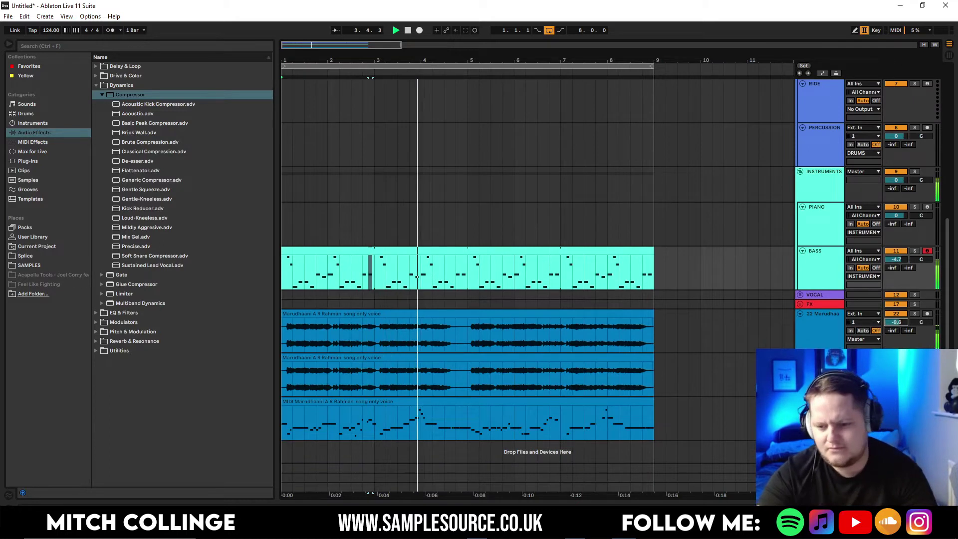
left_click(896, 366)
Show the track delay controls and zoom the arrangement out to about 17 bars
left_click(948, 485)
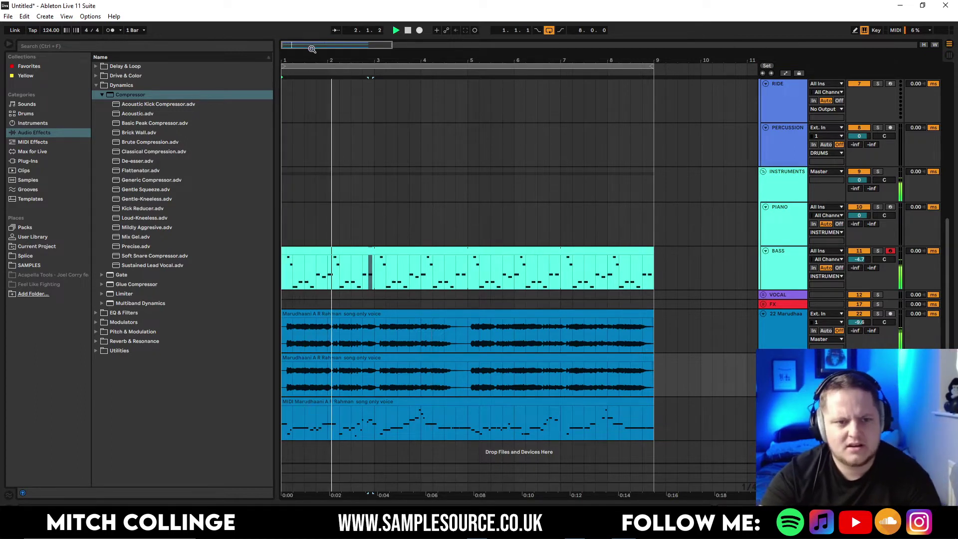
left_click_drag(311, 47, 334, 48)
scroll(321, 194, "up", 5)
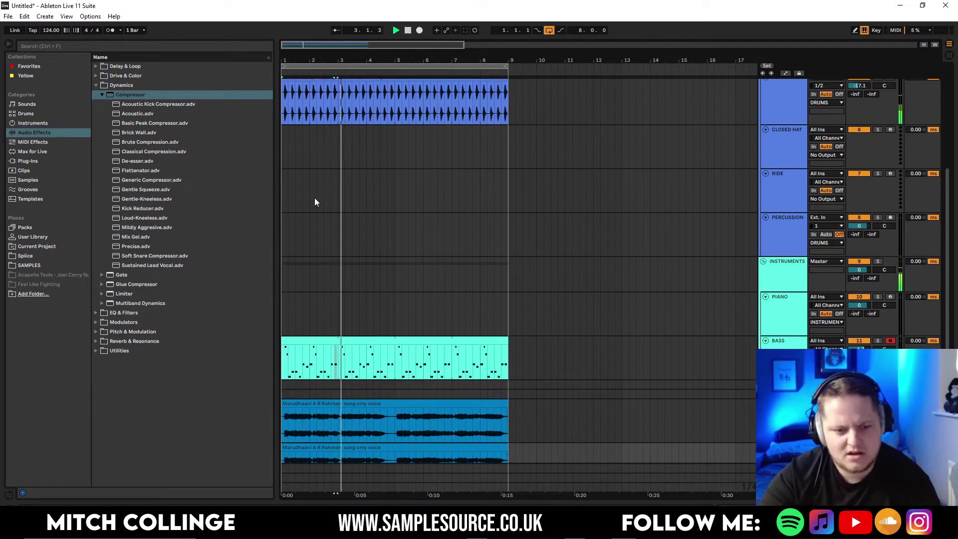
Solo the KICK and BASS tracks to hear them together and lower the BASS volume to -5.9 dB
scroll(329, 198, "up", 2)
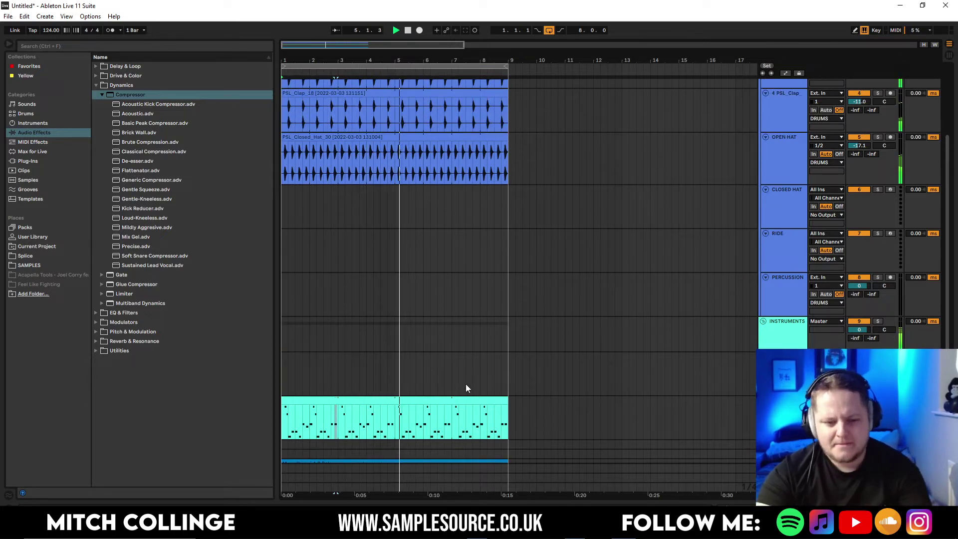
scroll(801, 290, "up", 6)
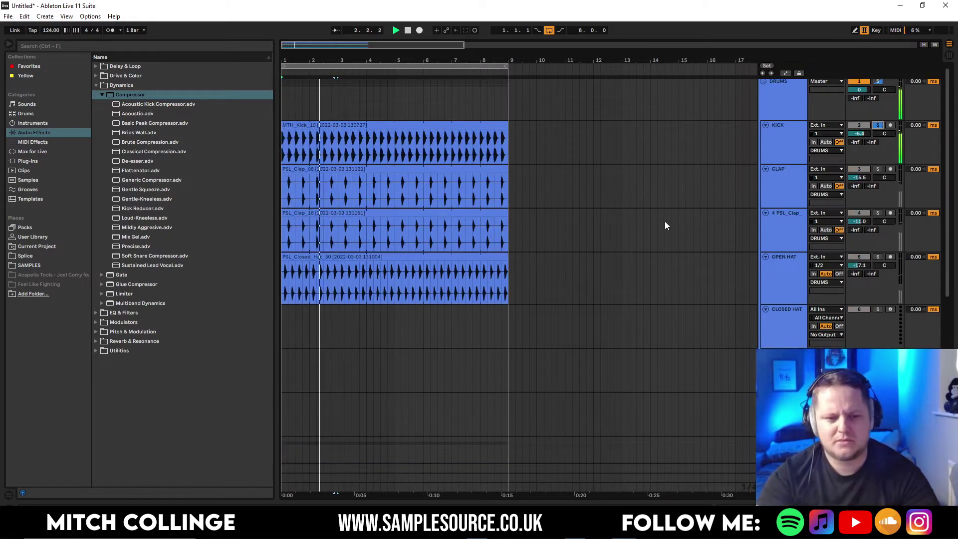
scroll(665, 220, "down", 6)
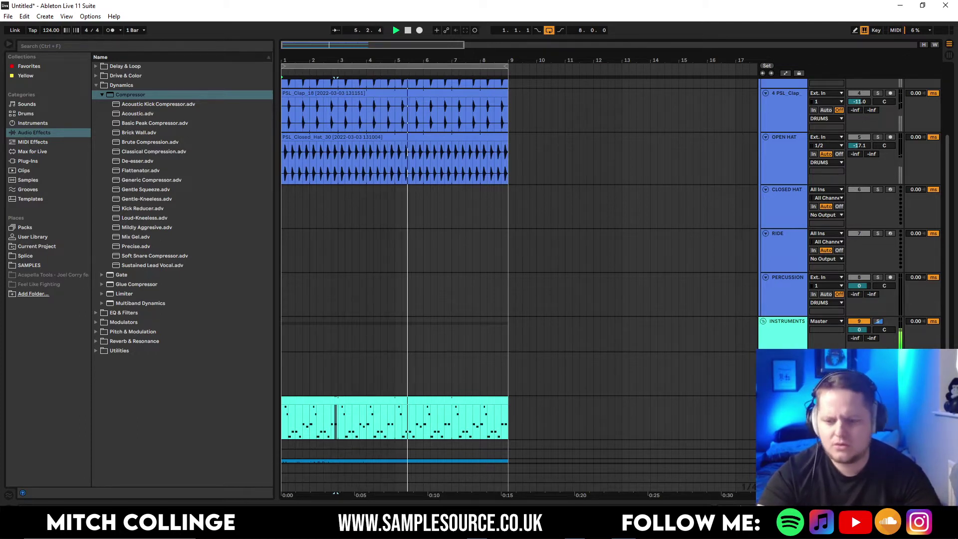
scroll(613, 284, "down", 3)
scroll(614, 284, "down", 1)
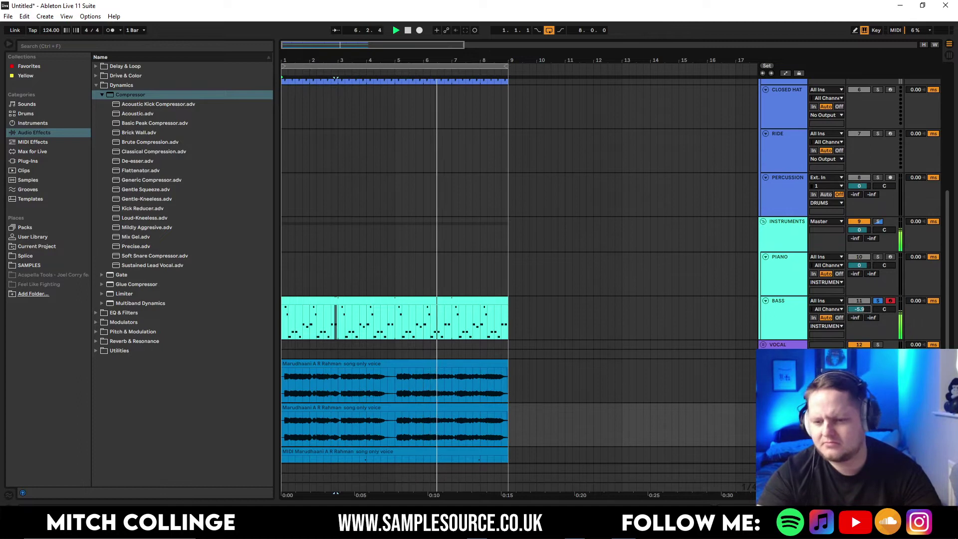
left_click_drag(303, 46, 303, 62)
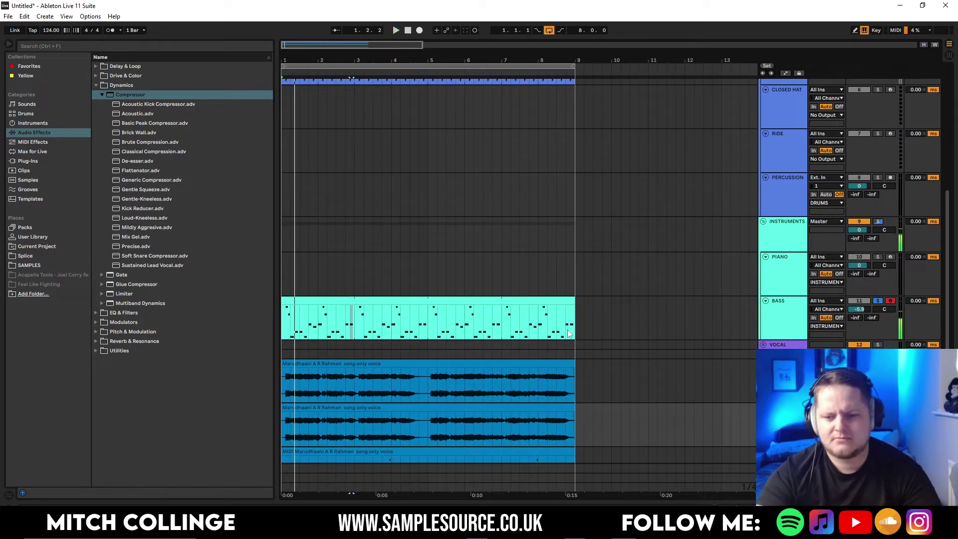
Adjust the threshold of the BASS track's kick-sidechained Compressor to -13.4 dB
double_click(801, 324)
left_click_drag(229, 464, 229, 457)
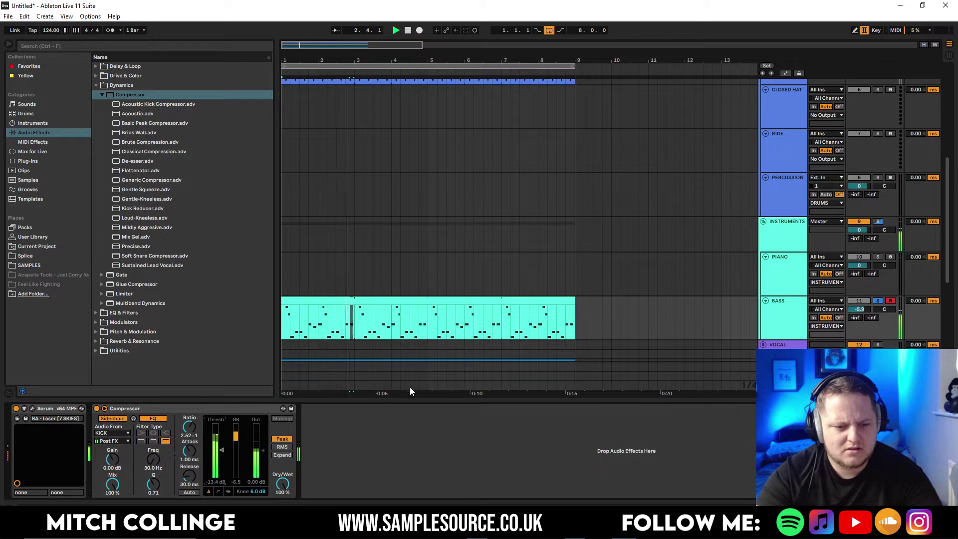
double_click(404, 401)
Audition the closed hats in the PSL_HATS sample folder and choose PSL_Closed_Hat_03.wav
scroll(376, 393, "down", 1)
scroll(399, 380, "up", 10)
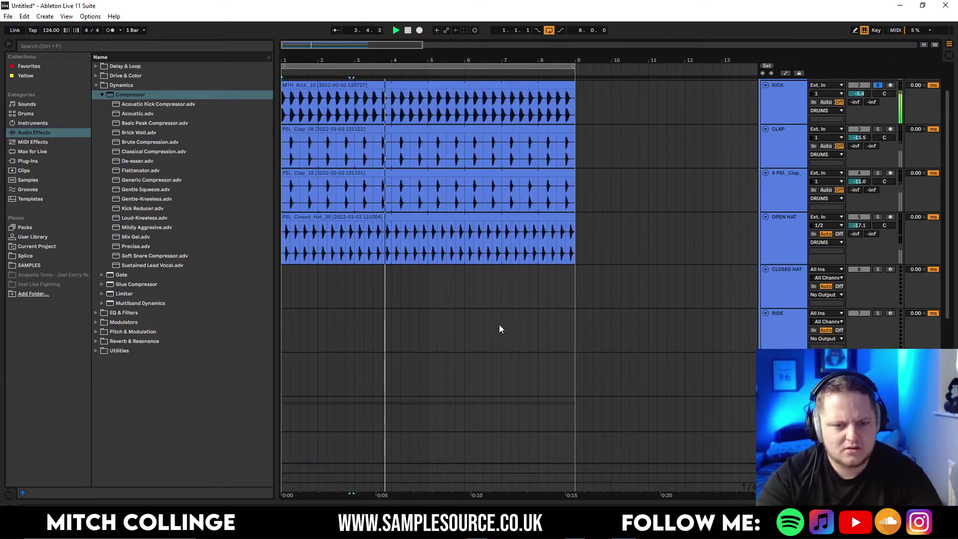
left_click(28, 265)
left_click(113, 121)
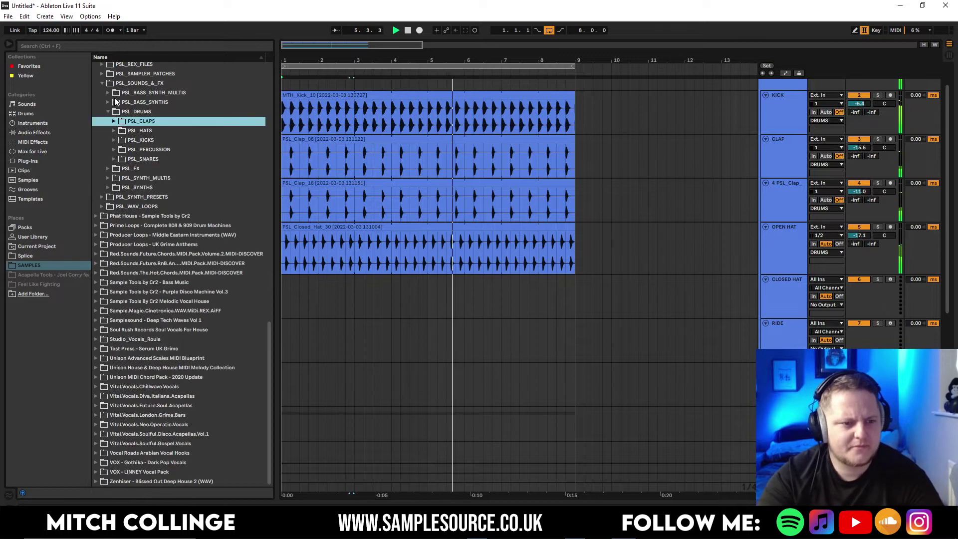
left_click(113, 131)
left_click(148, 187)
key("Up")
key("Up")
key("Down")
key("space")
left_click(154, 170)
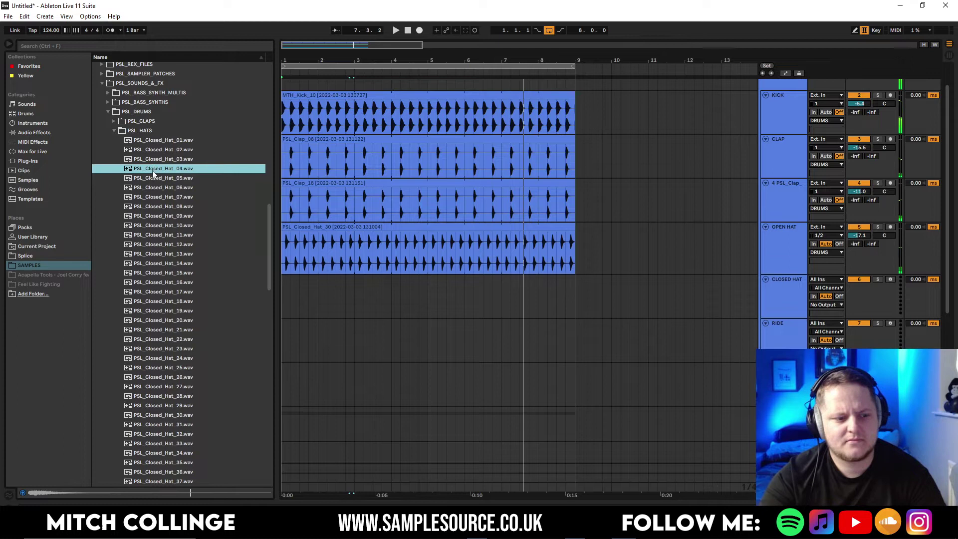
left_click(156, 161)
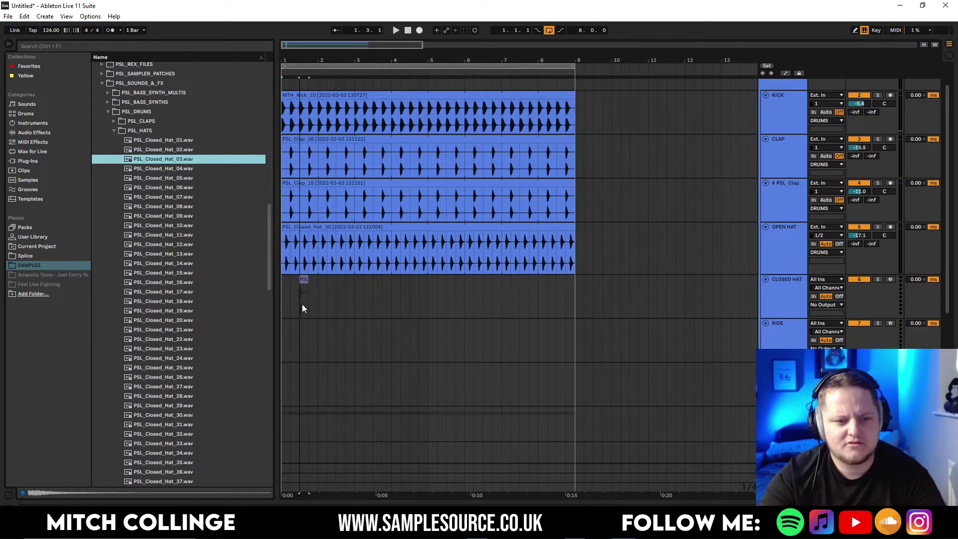
Place PSL_Closed_Hat_03 on the CLOSED HAT track at 1.1.3 and repeat it at 1.2.3, 1.3.3 and 1.4.3
left_click_drag(302, 304, 303, 305)
left_click_drag(291, 45, 384, 168)
left_click_drag(510, 283, 637, 291)
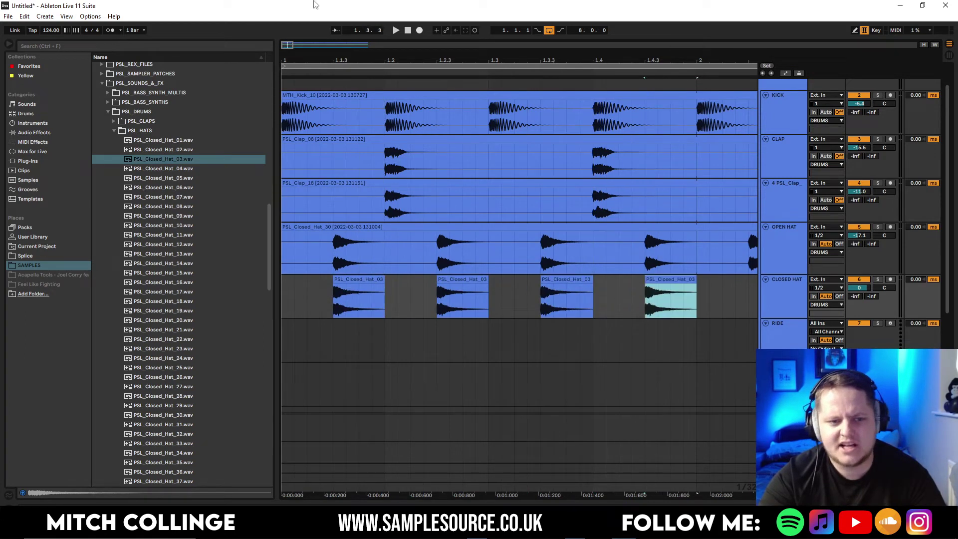
Consolidate the four closed hat hits into a single one-bar clip covering all of bar 1
left_click_drag(290, 47, 290, 27)
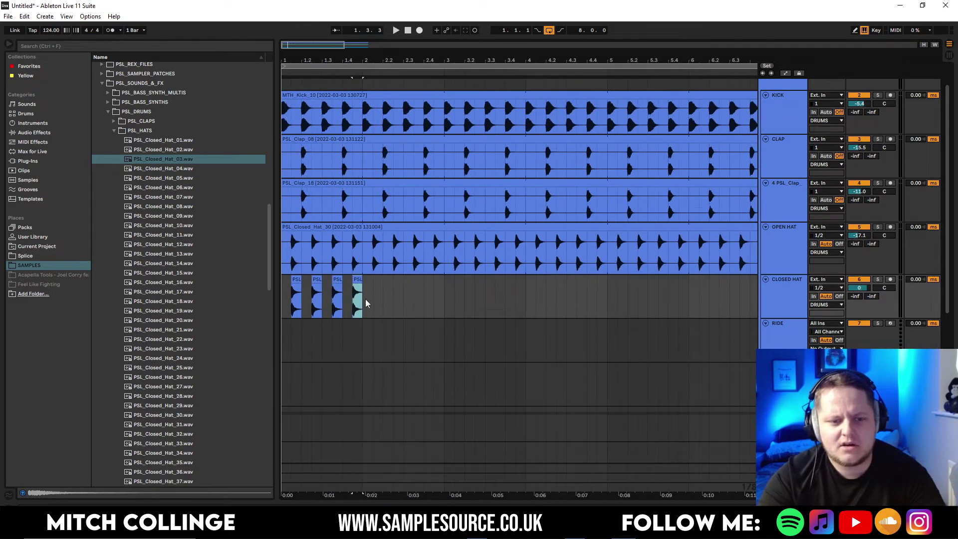
left_click_drag(365, 299, 250, 310)
key("ctrl+j")
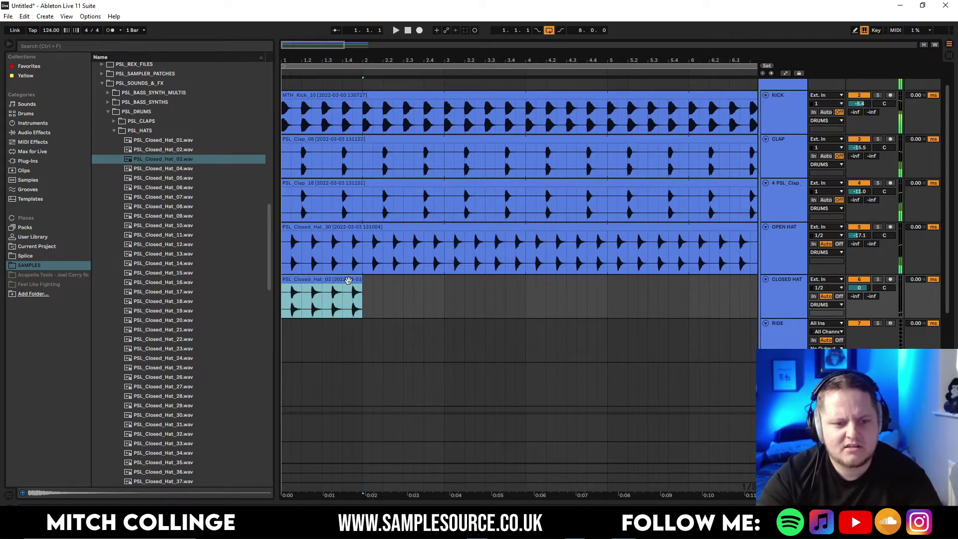
Turn on looping for the consolidated one-bar closed hat clip
double_click(347, 279)
left_click(71, 245)
left_click(450, 205)
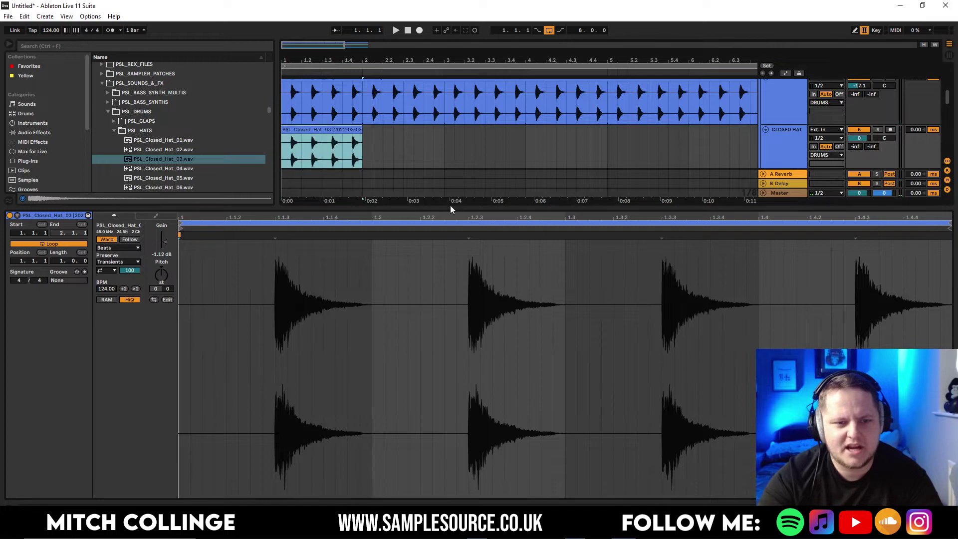
key("ctrl+alt+l")
left_click(452, 203)
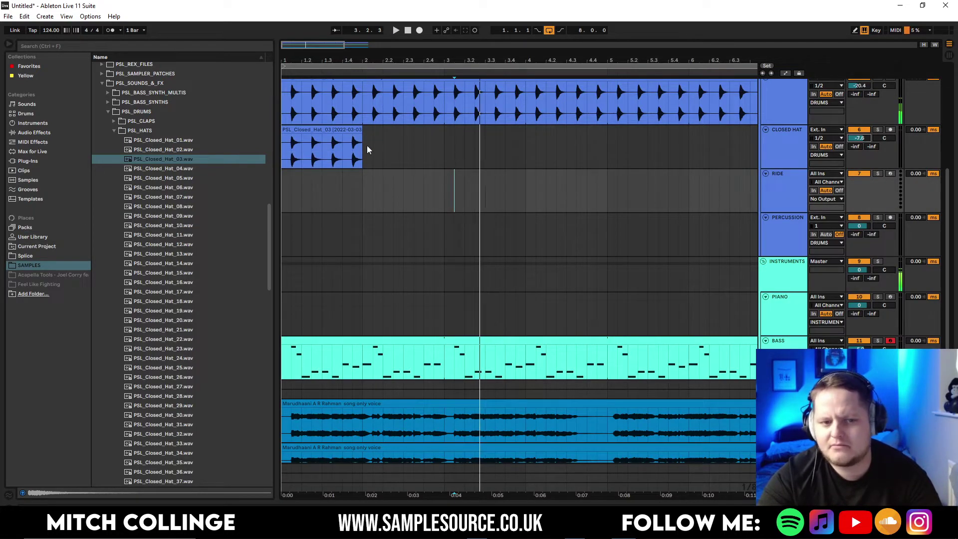
Lower the OPEN HAT volume to -20.4 dB and the CLOSED HAT volume to -11.9 dB during playback
left_click(359, 131)
key("space")
scroll(745, 120, "down", 5)
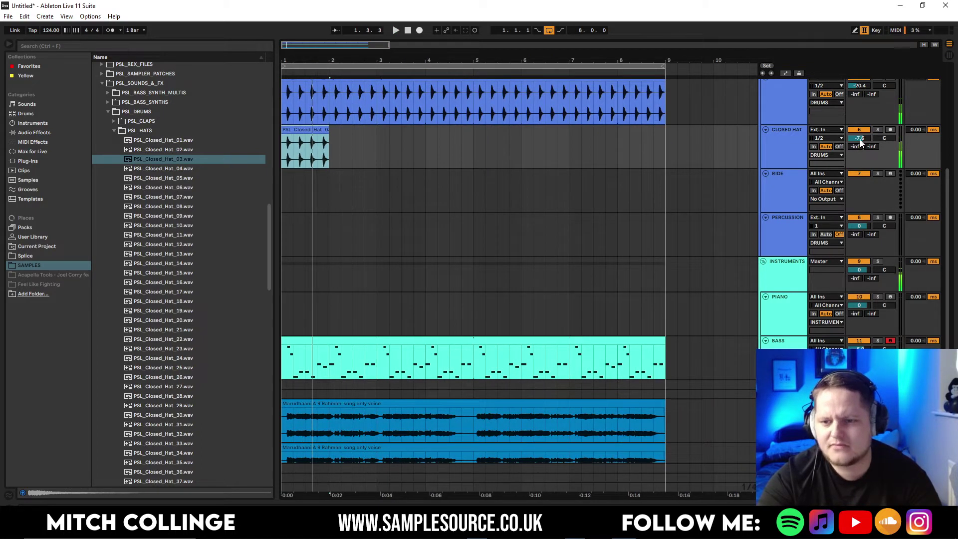
left_click_drag(860, 140, 859, 149)
Extend the looped closed hat clip to the start of bar 9 and play the arrangement
double_click(318, 131)
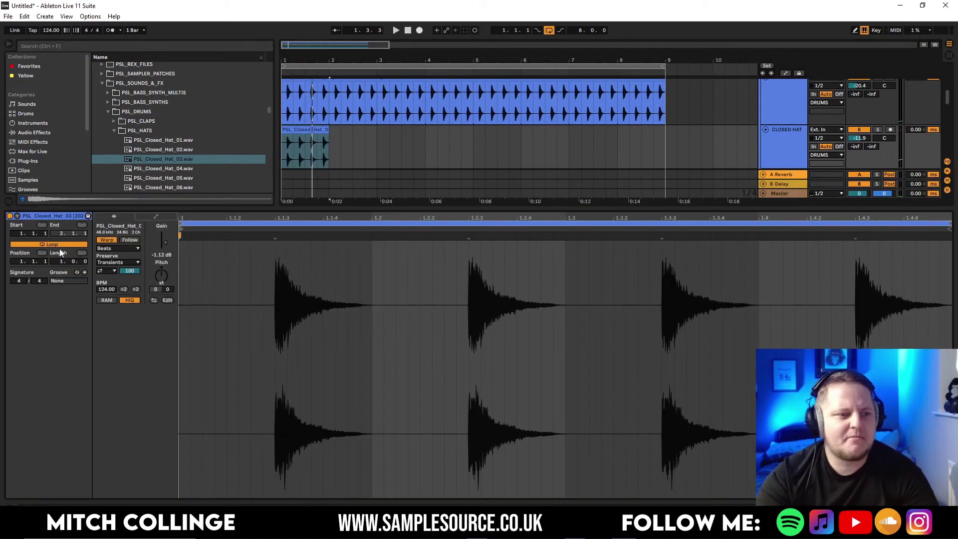
left_click_drag(323, 131, 646, 137)
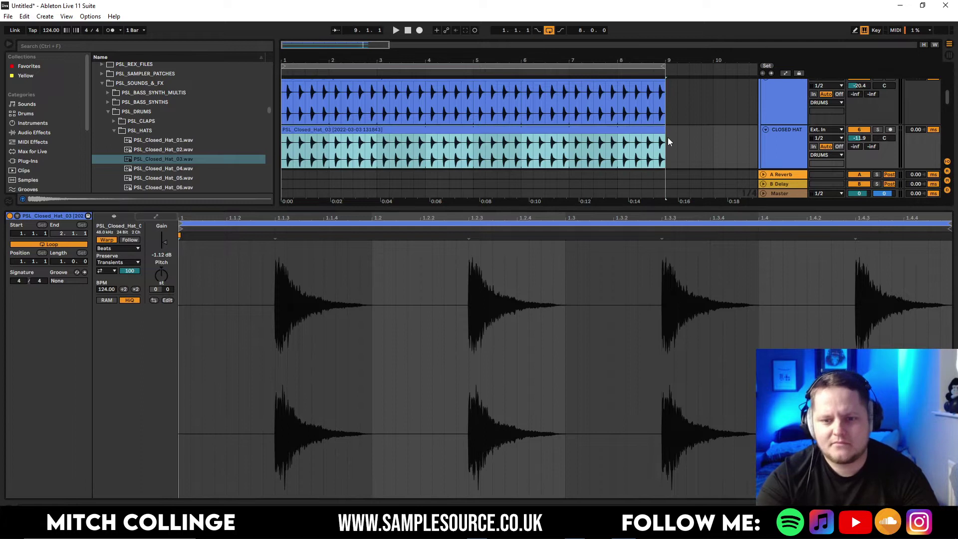
key("space")
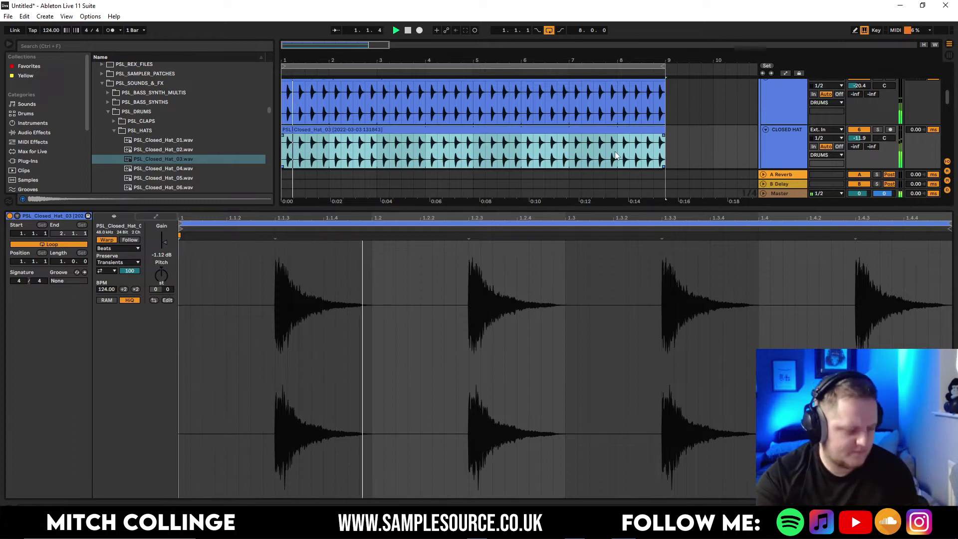
double_click(456, 206)
scroll(468, 193, "up", 5)
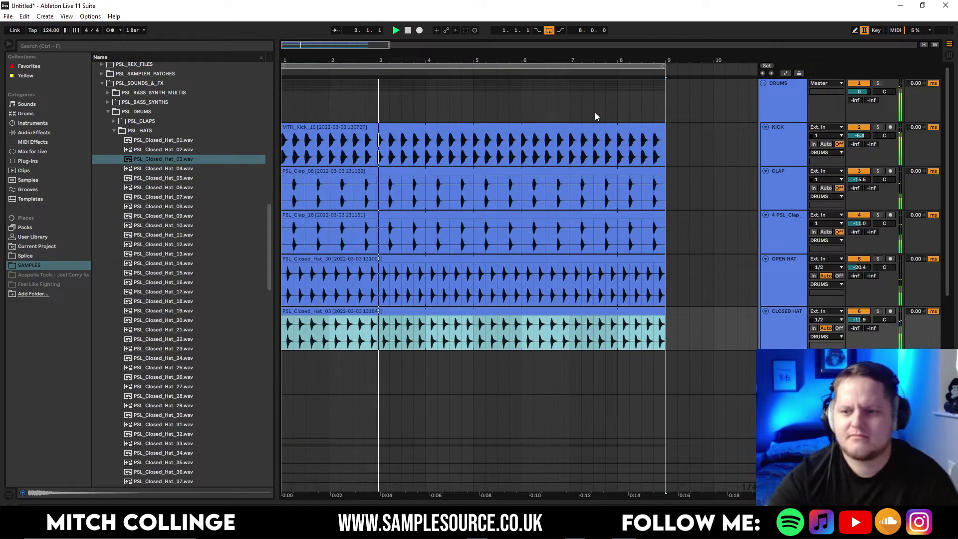
Delete the F1 on 2.1 and the C2 and A1 notes after it from the second bar of the bass clip
scroll(598, 165, "down", 6)
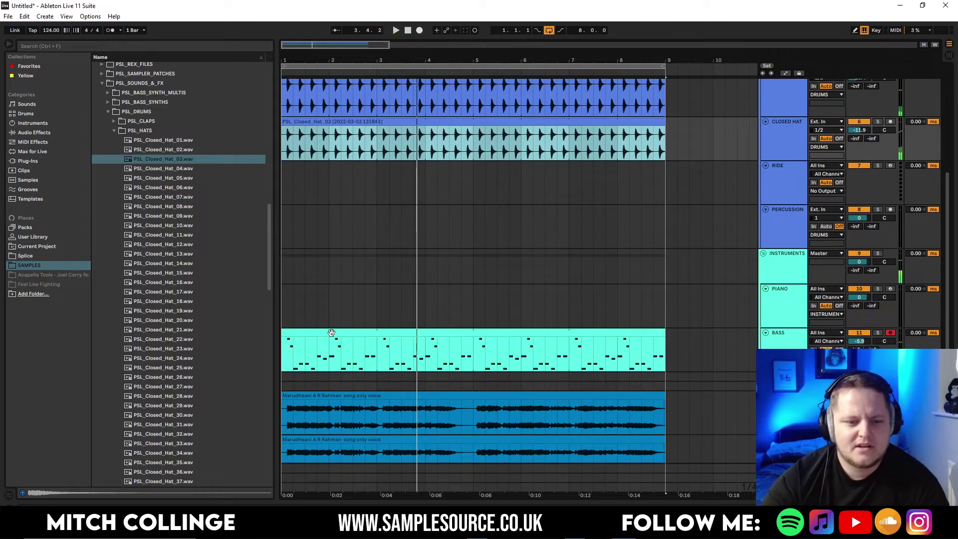
double_click(331, 333)
key("space")
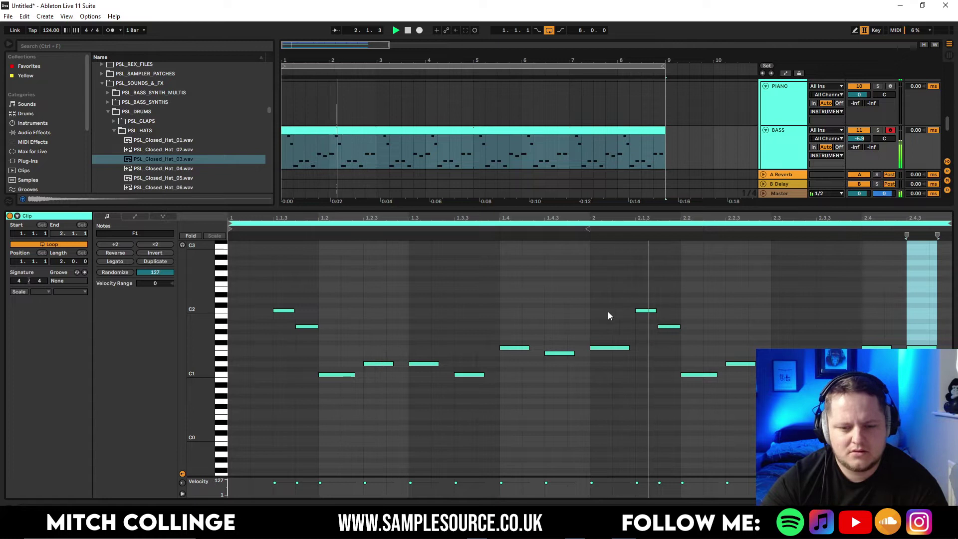
left_click(602, 347)
key("Delete")
left_click_drag(739, 258, 587, 337)
key("Delete")
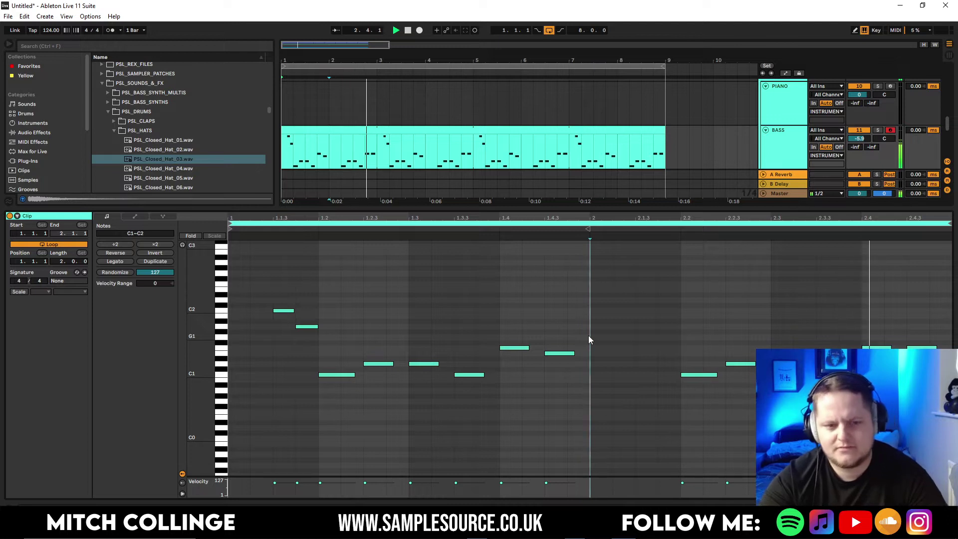
Raise the bass note on 2.2 to E1
left_click(699, 375)
key("Up")
key("Up")
key("Up")
key("Up")
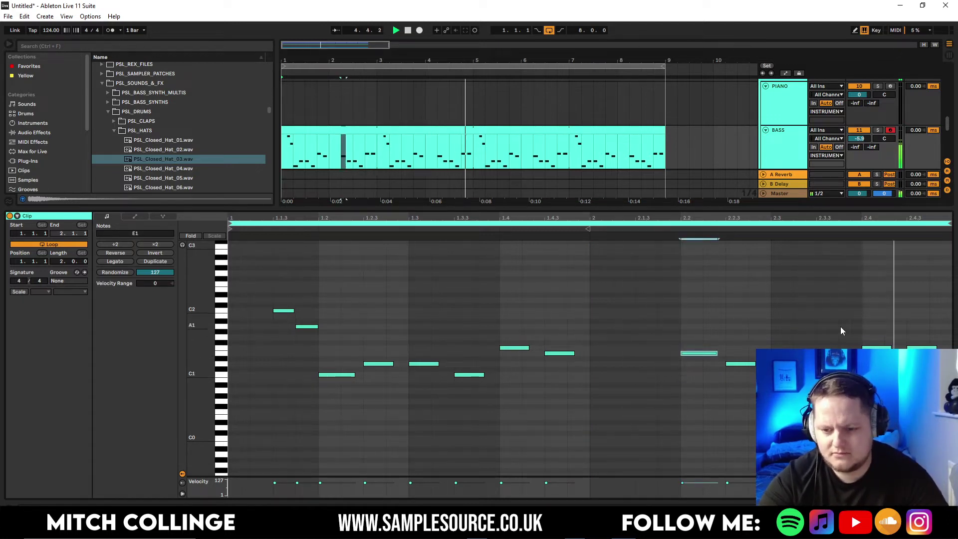
Move the bass note on 2.4 to C1 and the last note on 2.4.3 to D1, and close the clip editor
left_click_drag(872, 348, 873, 369)
key("Down")
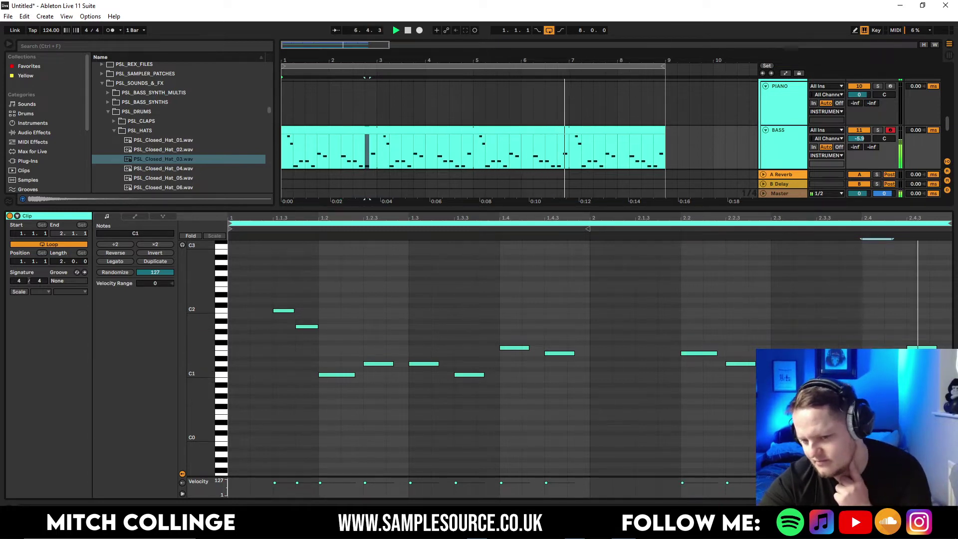
key("Up")
key("Up")
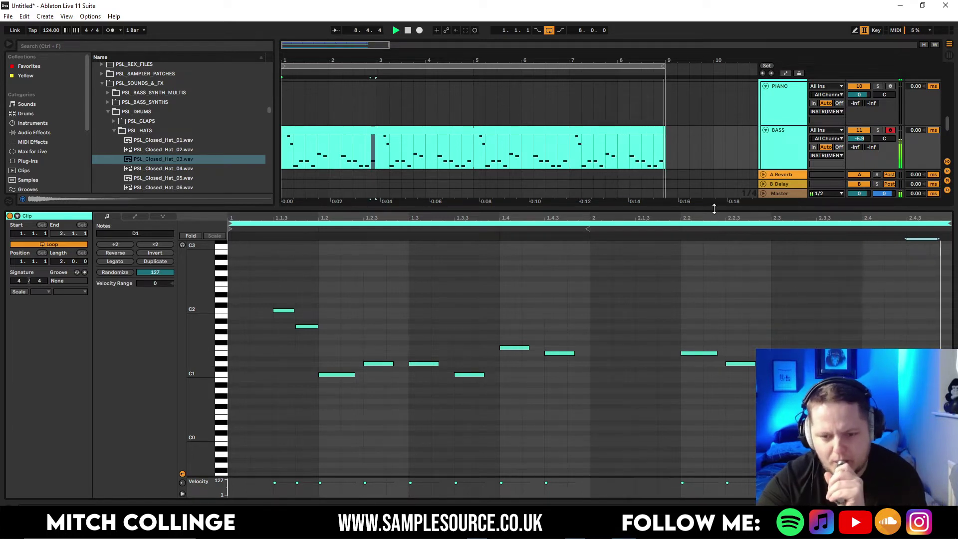
key("ctrl+alt+l")
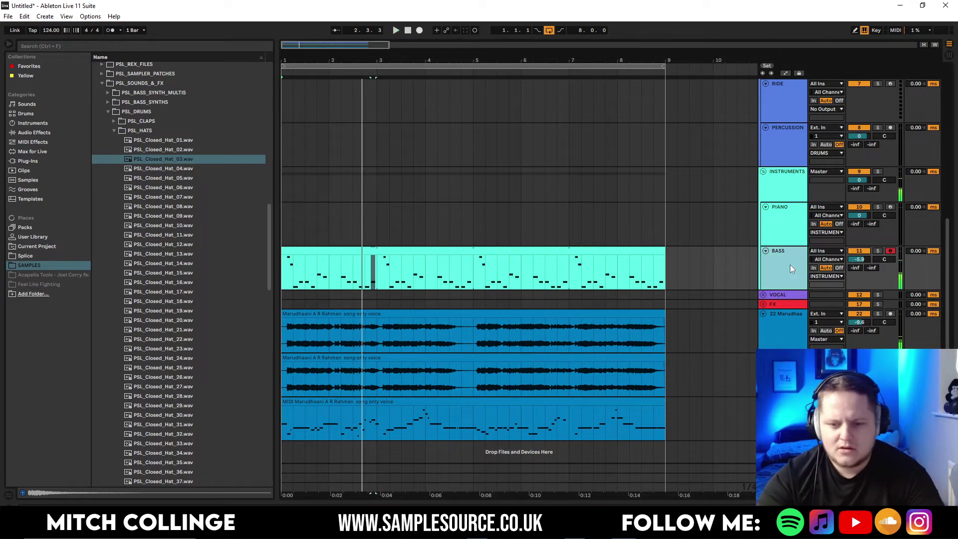
Duplicate the BASS track with its clips and open the duplicate's Serum instrument
key("ctrl+d")
double_click(770, 297)
left_click(32, 408)
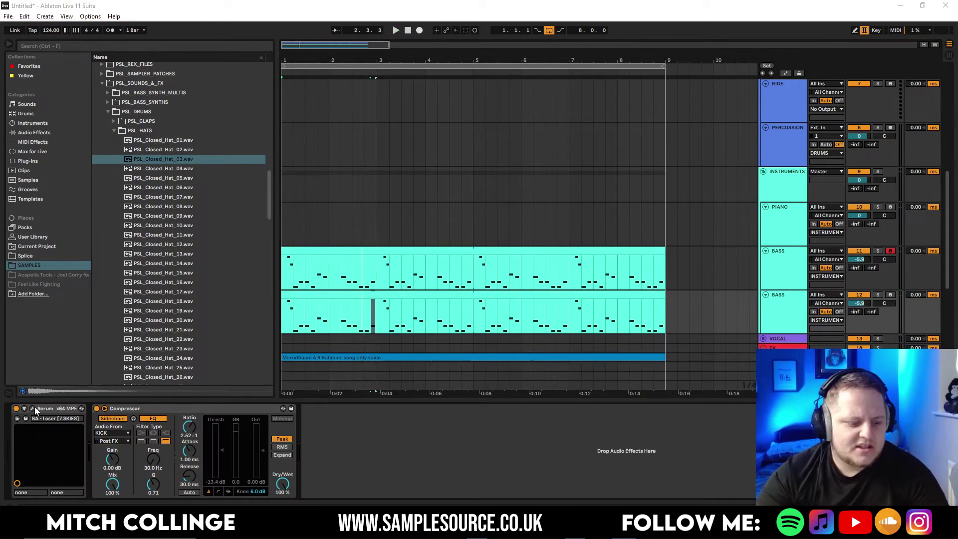
Load the CHD - More Life [7 SKIES] user preset in the duplicate's Serum and arm that track for recording
left_click(341, 65)
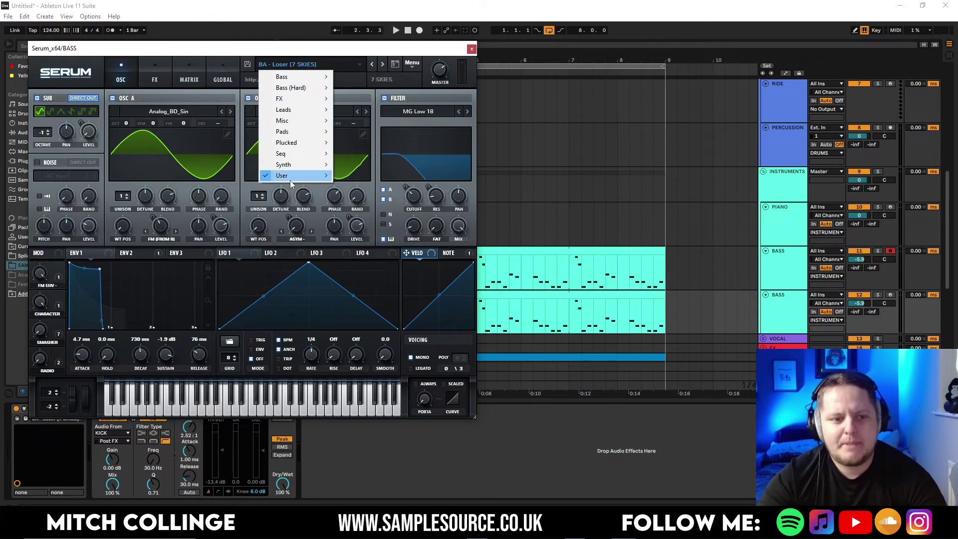
mouse_move(299, 175)
mouse_move(688, 175)
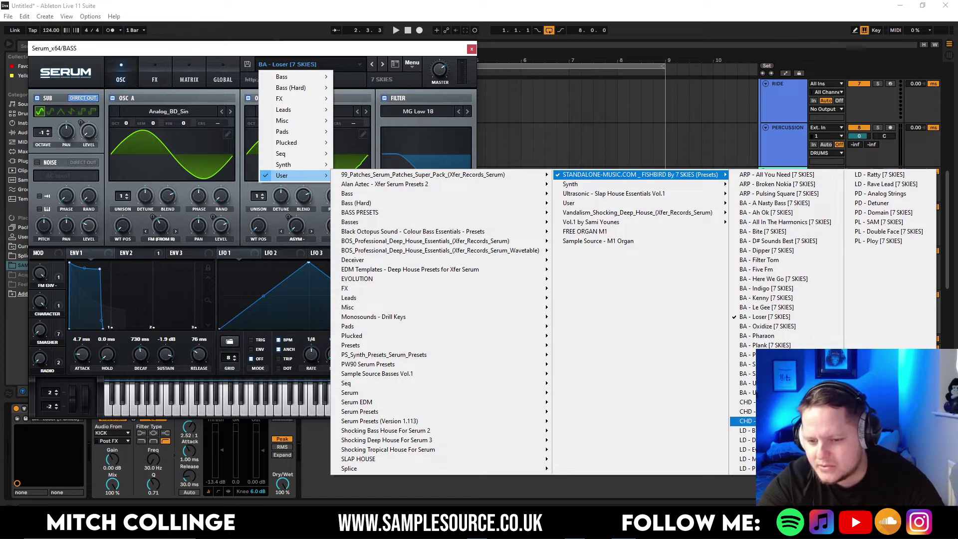
left_click(744, 401)
left_click(890, 294)
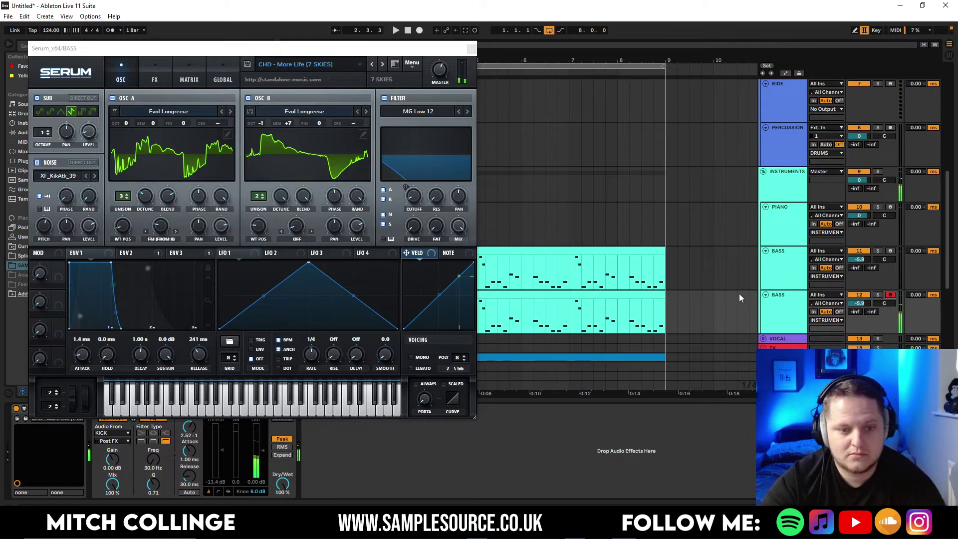
Play the track while stepping through the duplicate Serum's 7 SKIES presets to LD - Pierce, and close the instrument window
key("space")
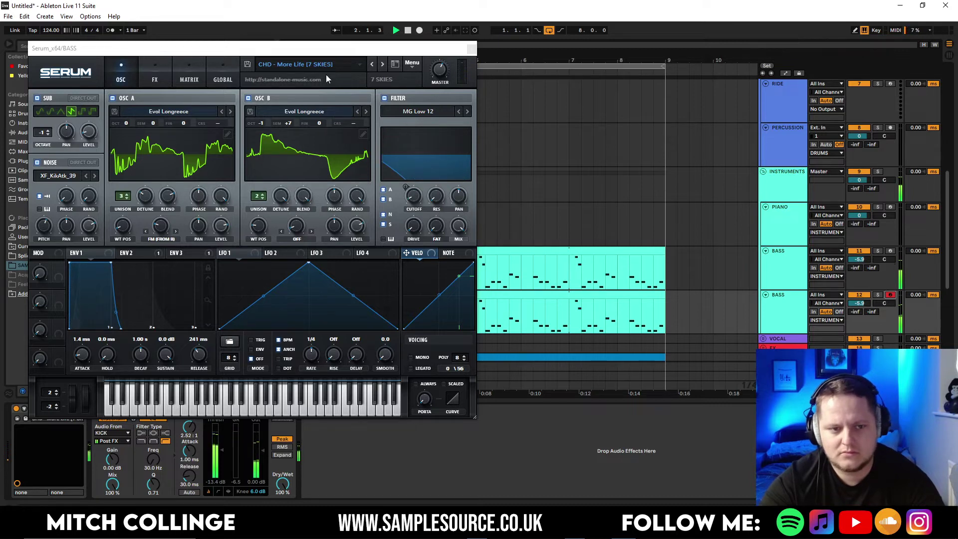
left_click(382, 64)
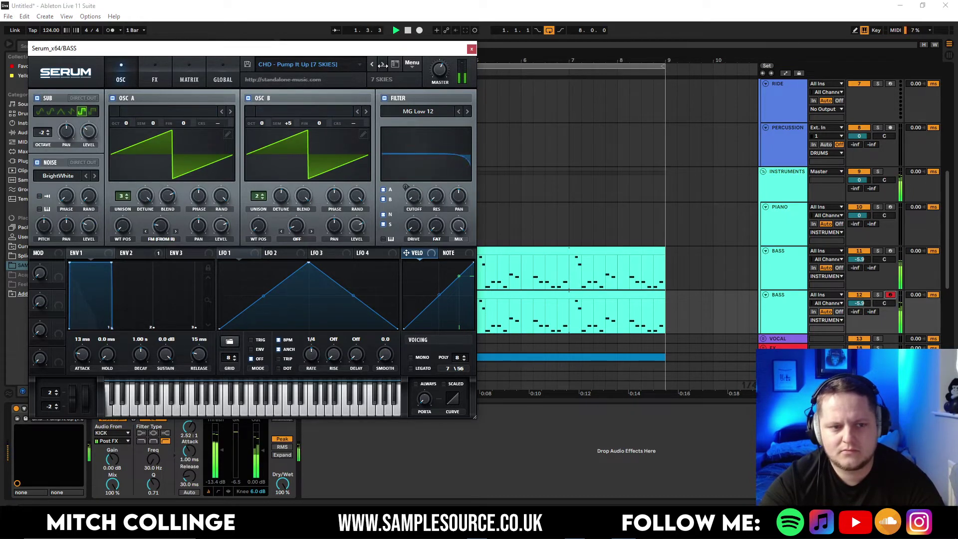
left_click(382, 64)
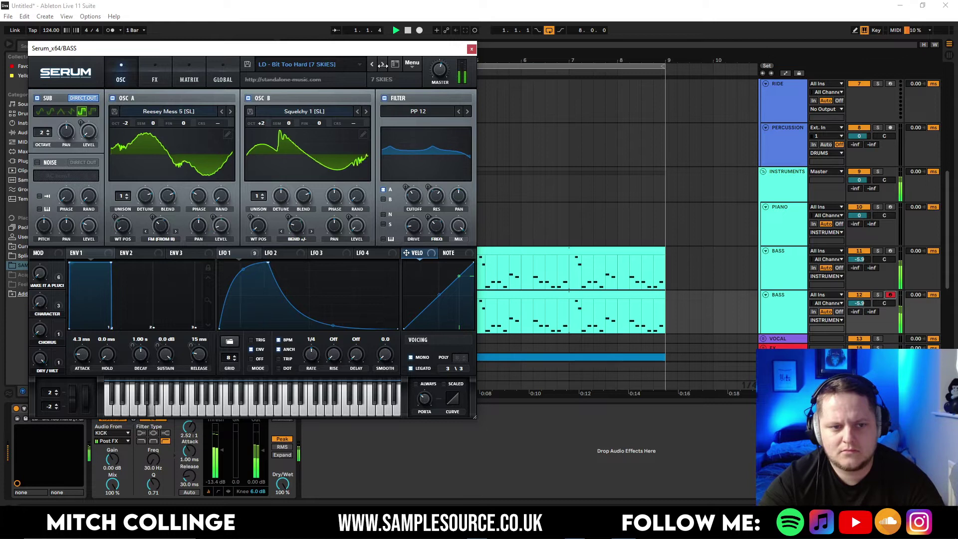
left_click(382, 64)
left_click(383, 65)
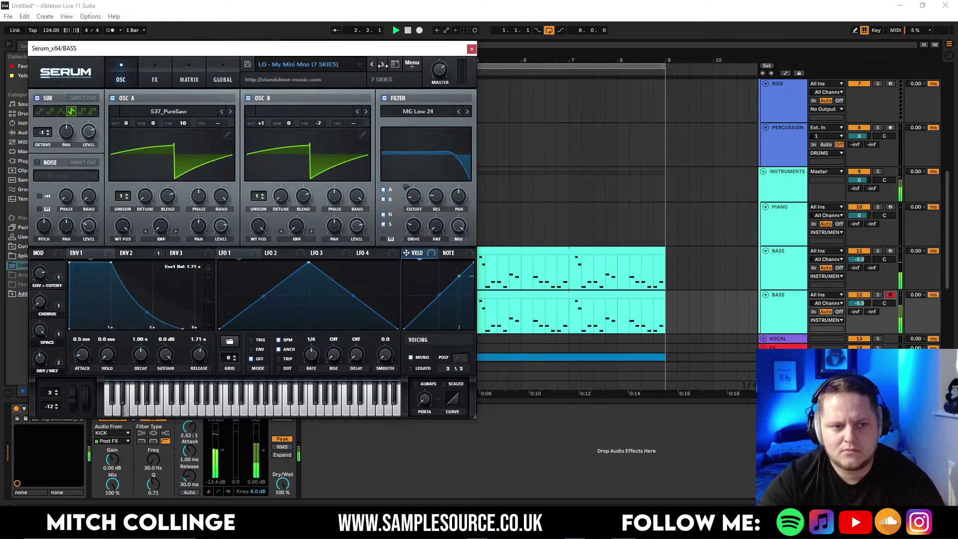
left_click(382, 64)
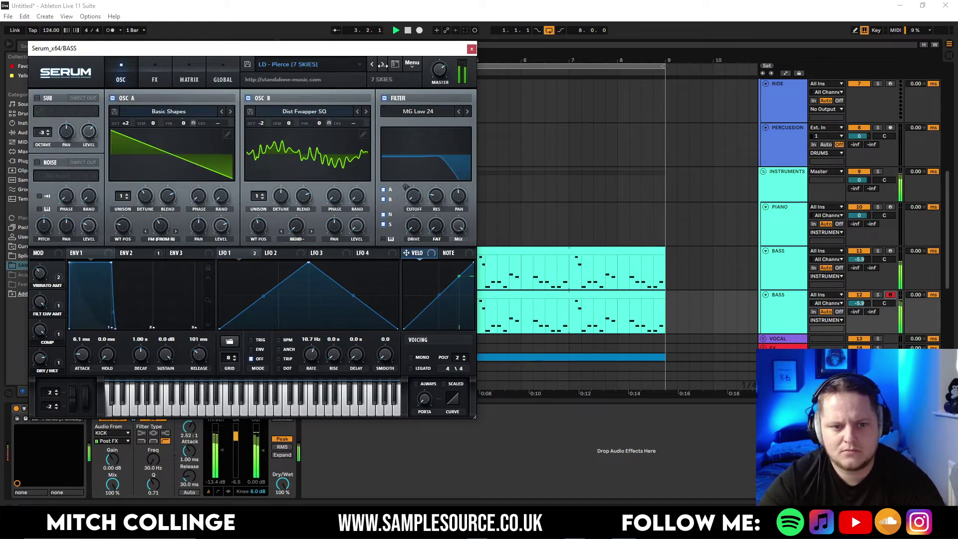
left_click(471, 48)
Clear all notes from the duplicate BASS track's clip and add an F1 note at 1.1
double_click(584, 293)
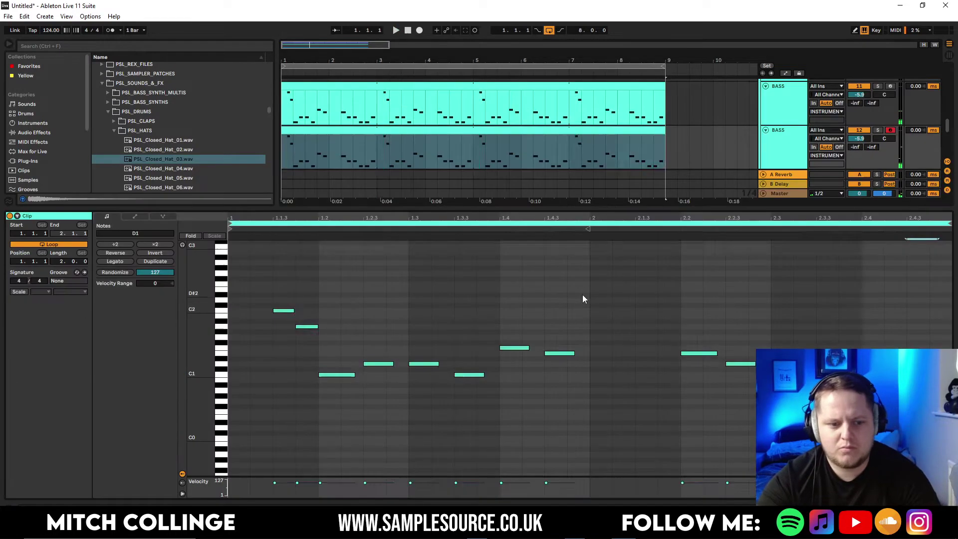
key("ctrl+a")
key("Delete")
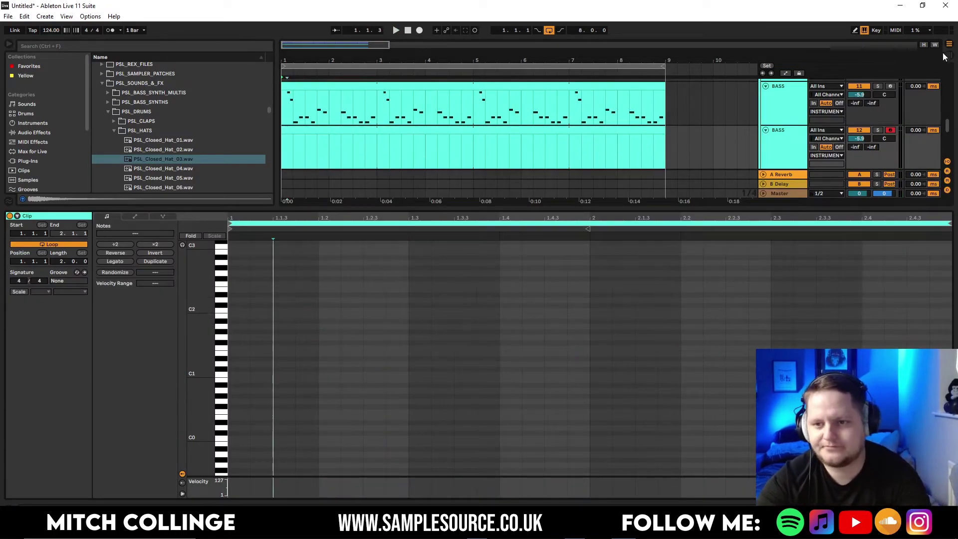
left_click(247, 344)
key("space")
key("b")
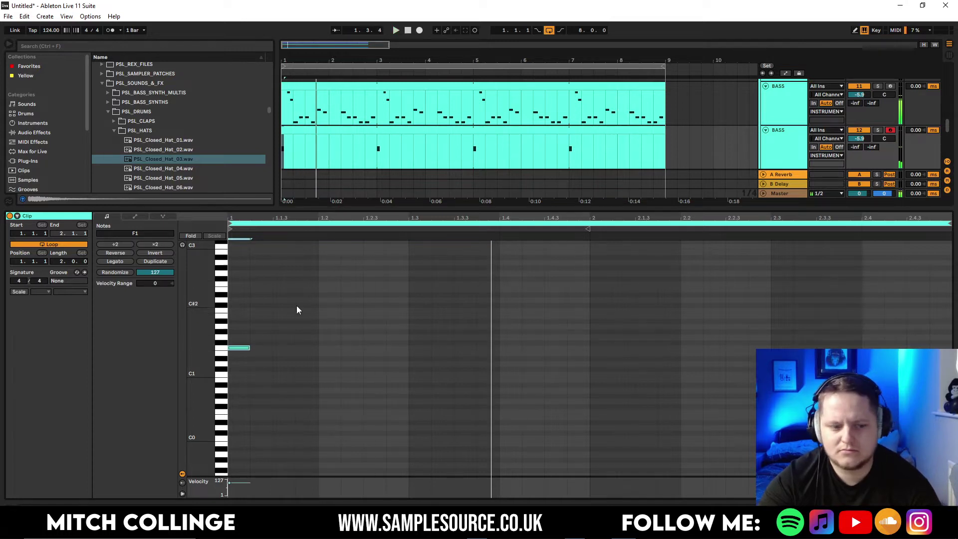
Try the opening note an octave higher, return it to F1, and extend it to end at 1.2
key("shift+Right")
key("shift+Up")
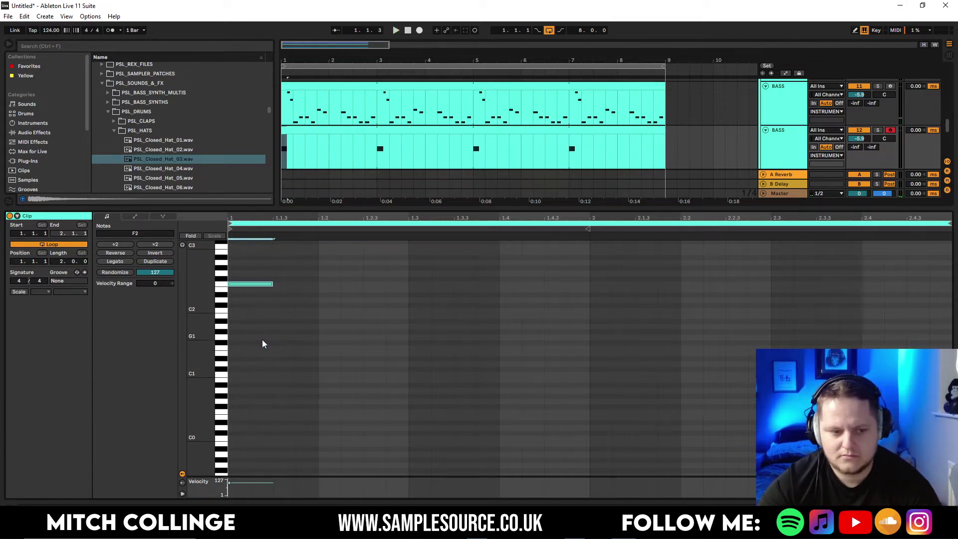
key("shift+Down")
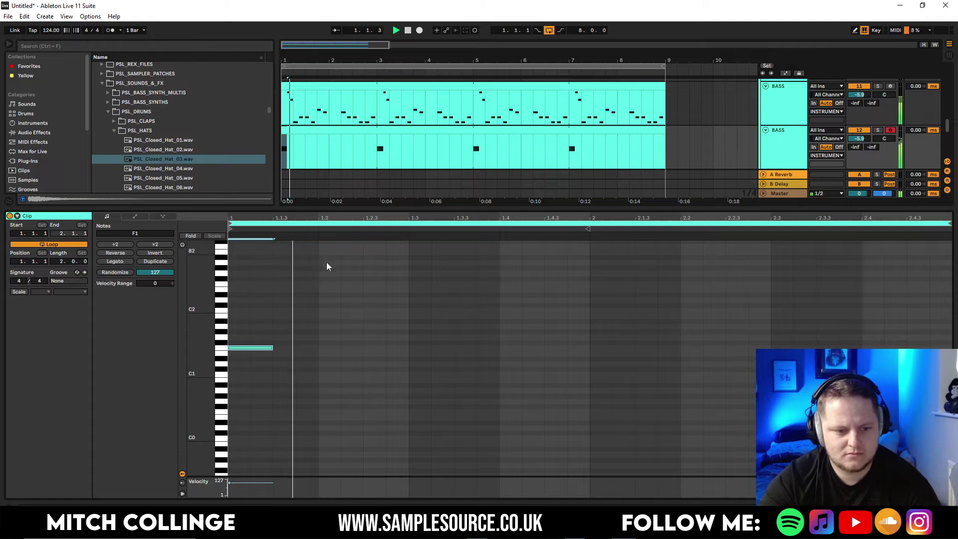
left_click_drag(272, 349, 319, 349)
Copy the F1 note to bar 2, shorten it to 2.1.4, and follow it with another F1 ending at 2.2.2
left_click_drag(248, 349, 606, 348)
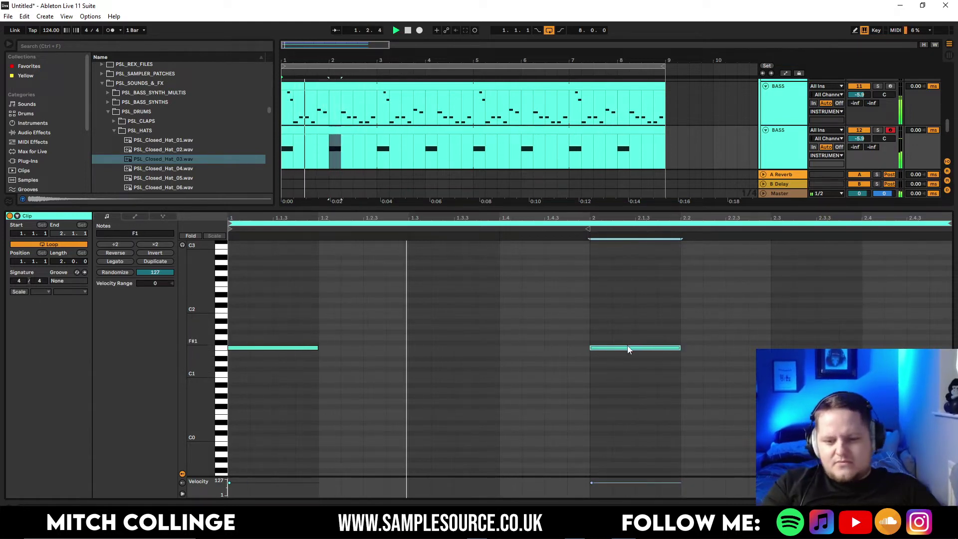
left_click_drag(627, 348, 657, 348)
left_click_drag(748, 348, 703, 348)
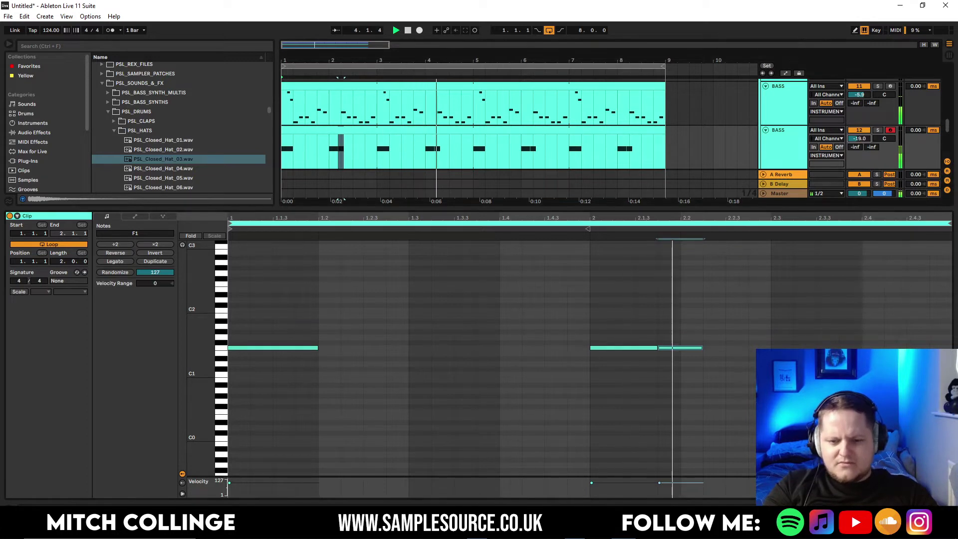
left_click(612, 208)
Search the sample library's pack folders for a percussion loop
scroll(616, 206, "up", 4)
scroll(614, 206, "up", 3)
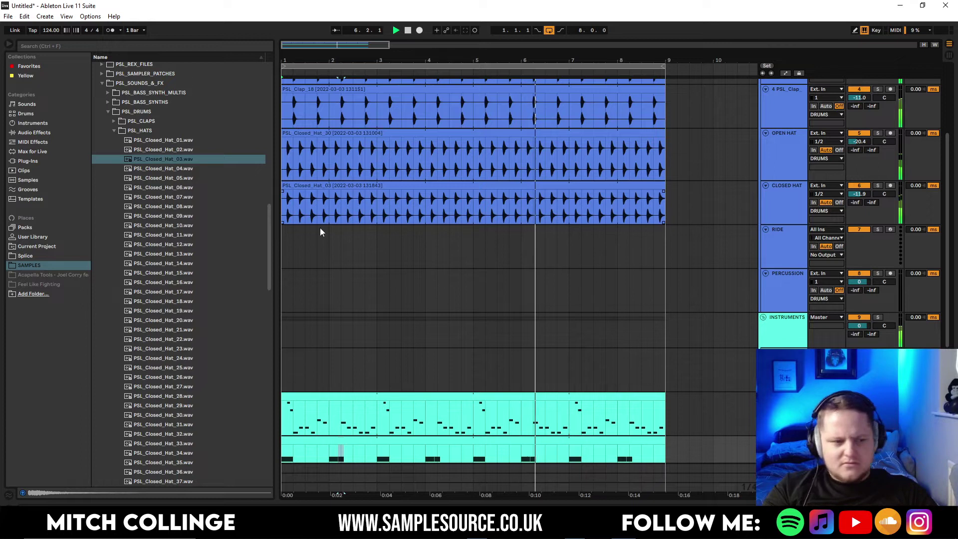
left_click(114, 130)
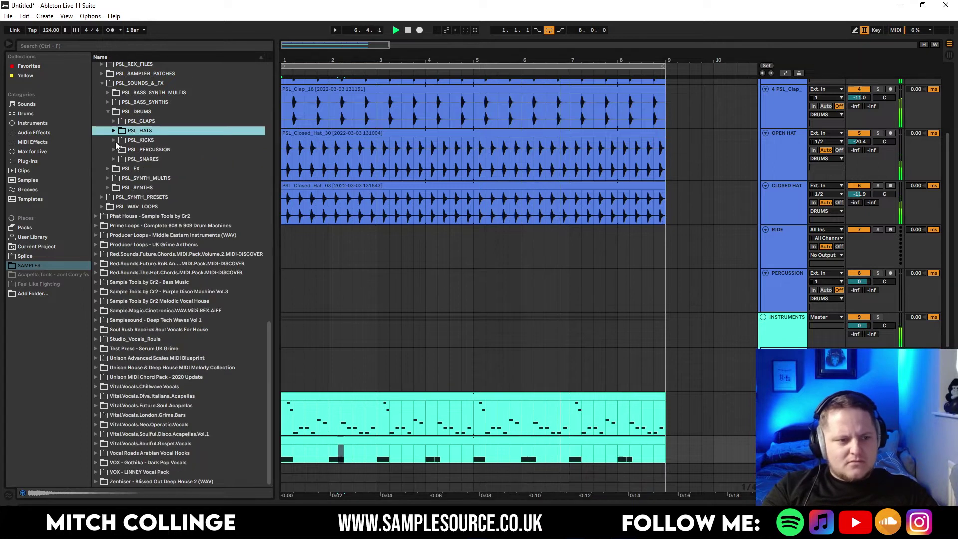
left_click(102, 206)
scroll(105, 200, "down", 1)
scroll(130, 59, "up", 7)
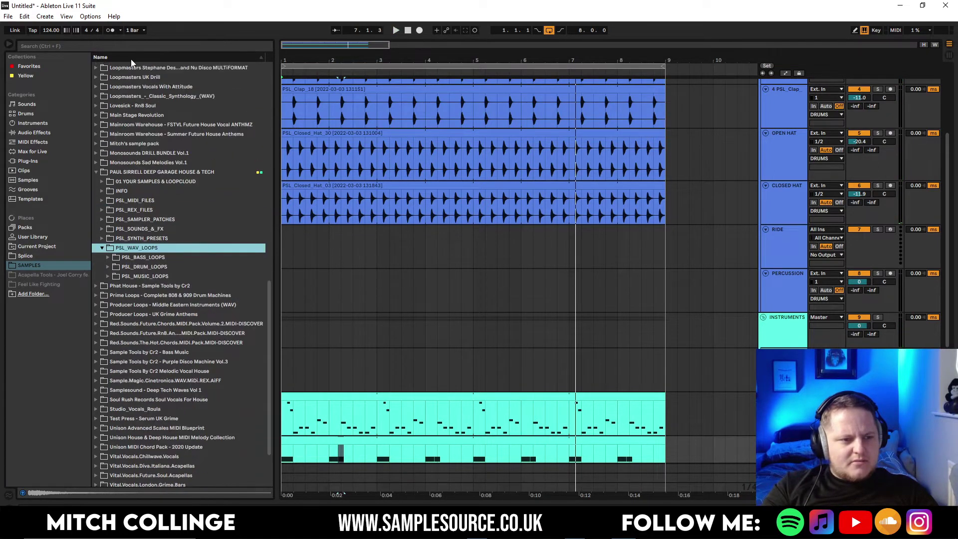
scroll(109, 197, "up", 2)
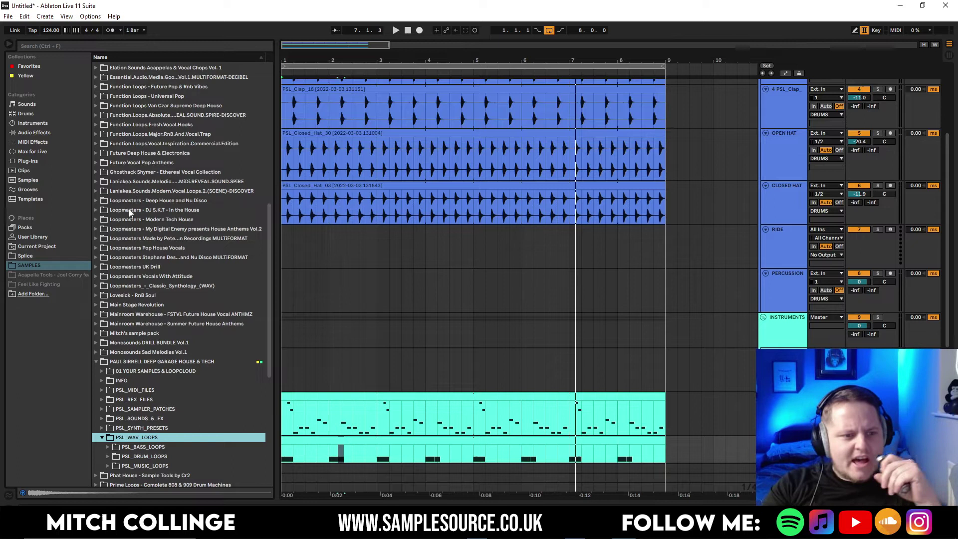
scroll(132, 203, "up", 5)
scroll(131, 202, "up", 7)
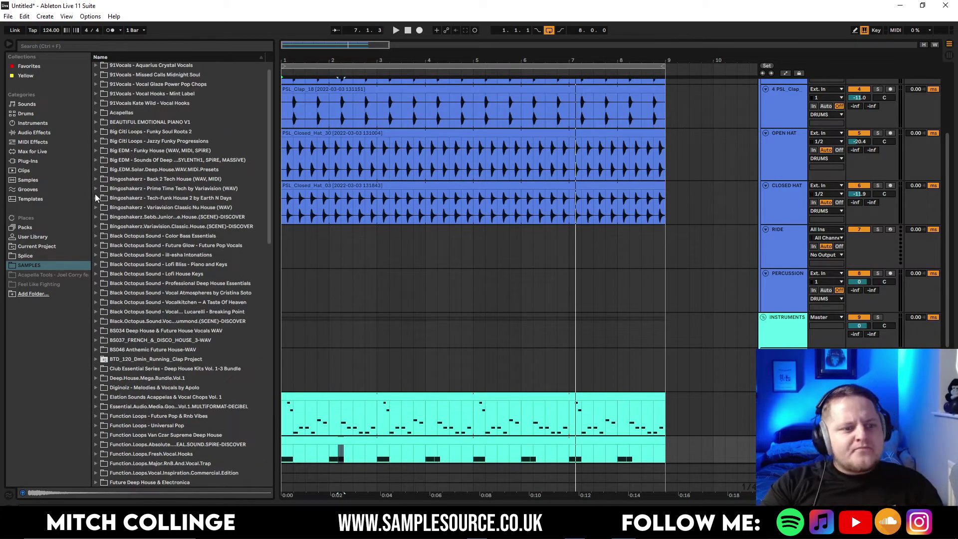
Audition Prime Time Tech by Variavision's Top & Glitch Loops and place PTT Top Loop 13 122 on the PERCUSSION track at bar 1
left_click(96, 189)
left_click(102, 207)
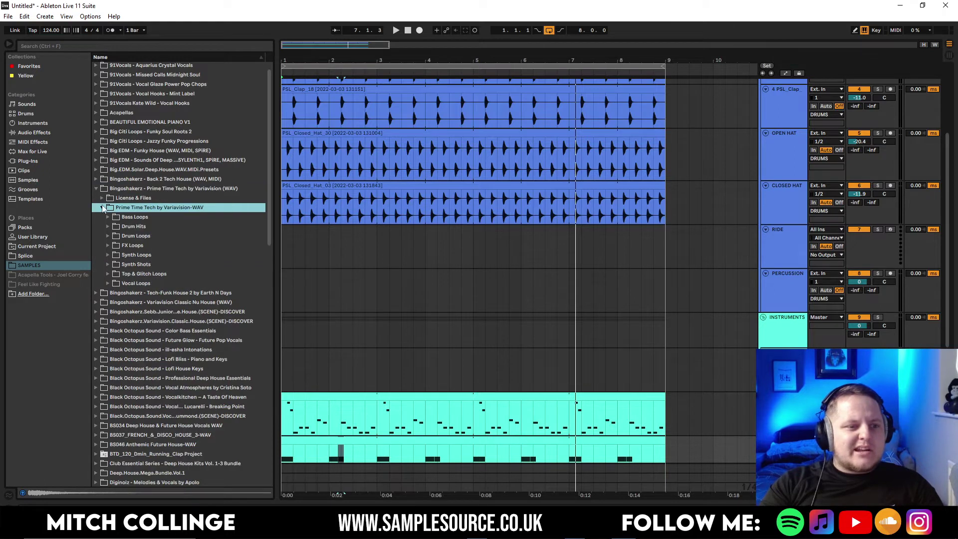
left_click(108, 273)
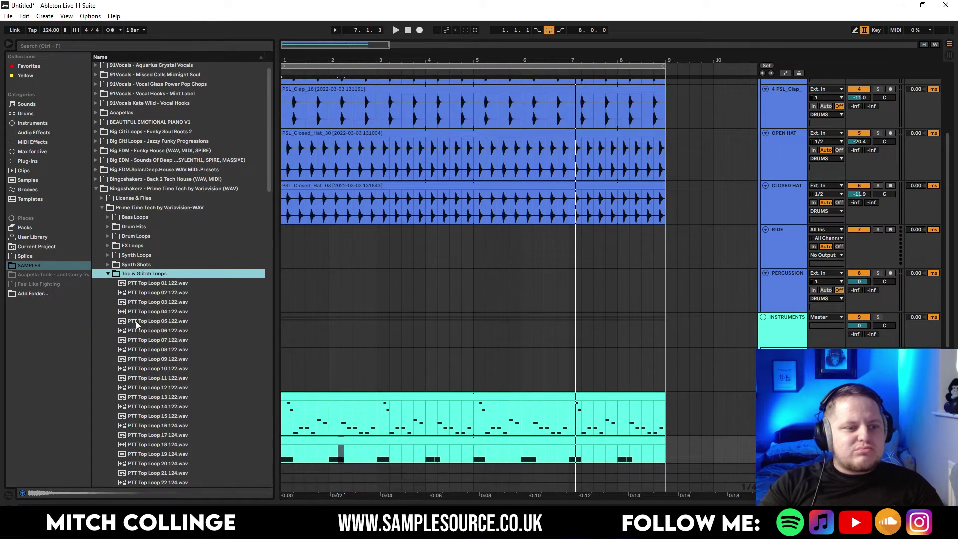
left_click(134, 322)
left_click(152, 368)
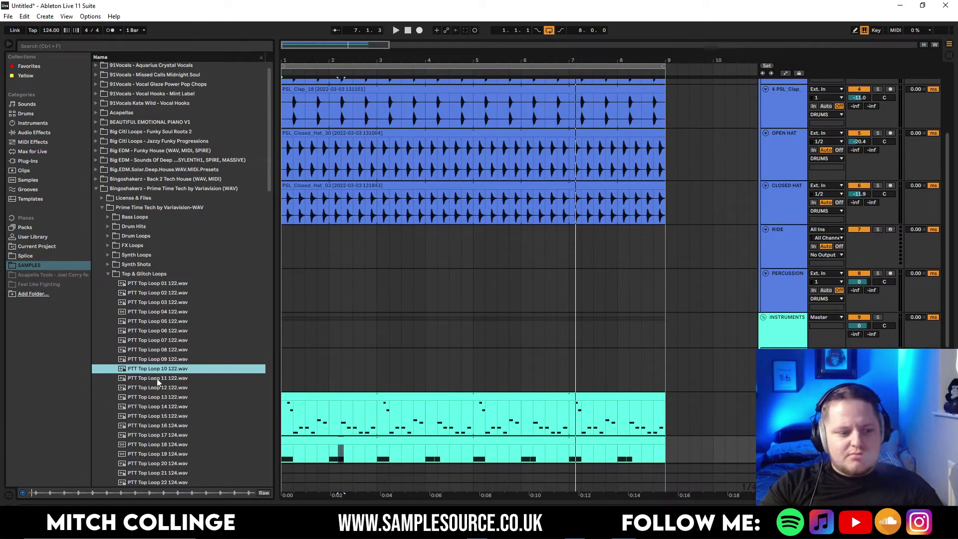
left_click(160, 396)
left_click_drag(161, 397, 285, 292)
Extend the percussion loop to bar 9 and lower the PERCUSSION track's volume to -7.7 dB during playback
key("space")
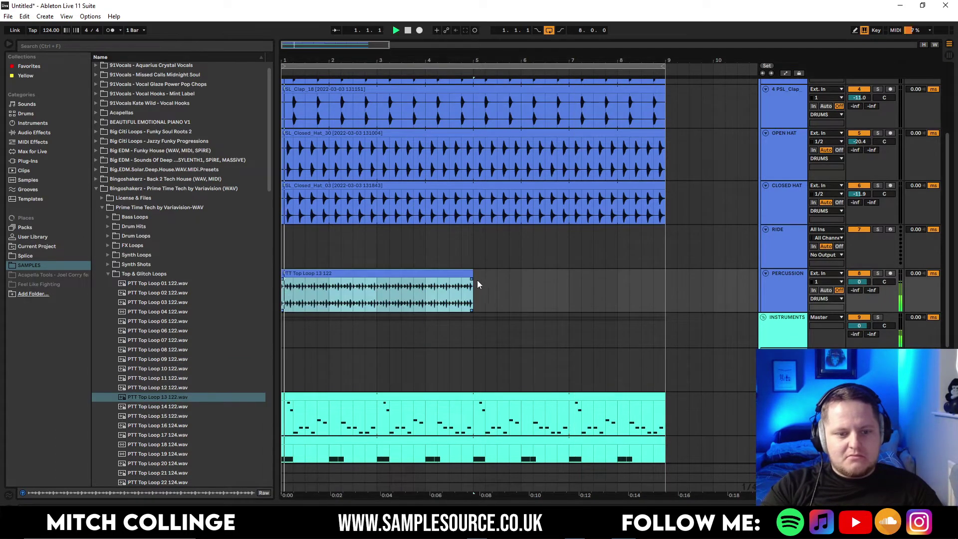
left_click_drag(473, 285, 664, 284)
left_click_drag(860, 282, 859, 298)
Listen through the arrangement, set the upper BASS track's volume to -5.7 dB, and stop playback
scroll(490, 260, "down", 3)
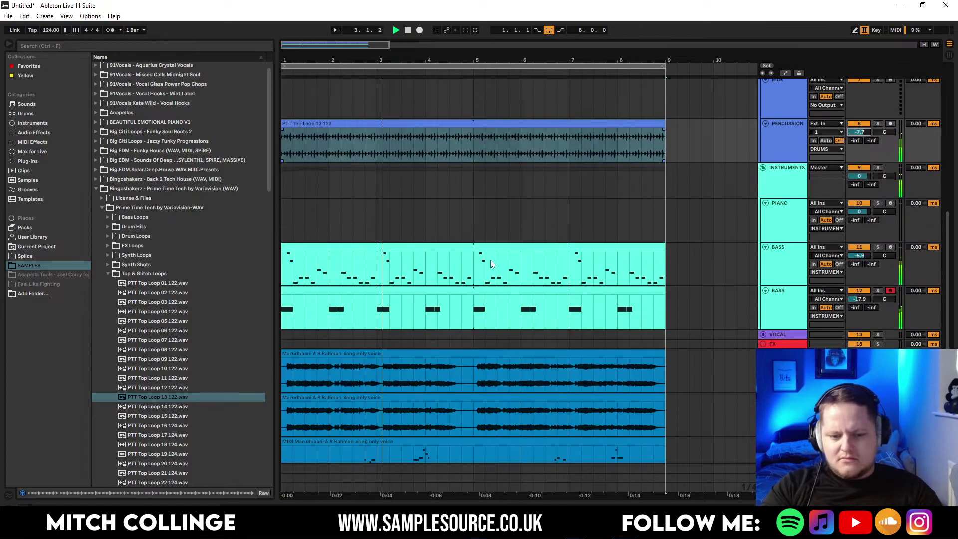
scroll(490, 259, "down", 1)
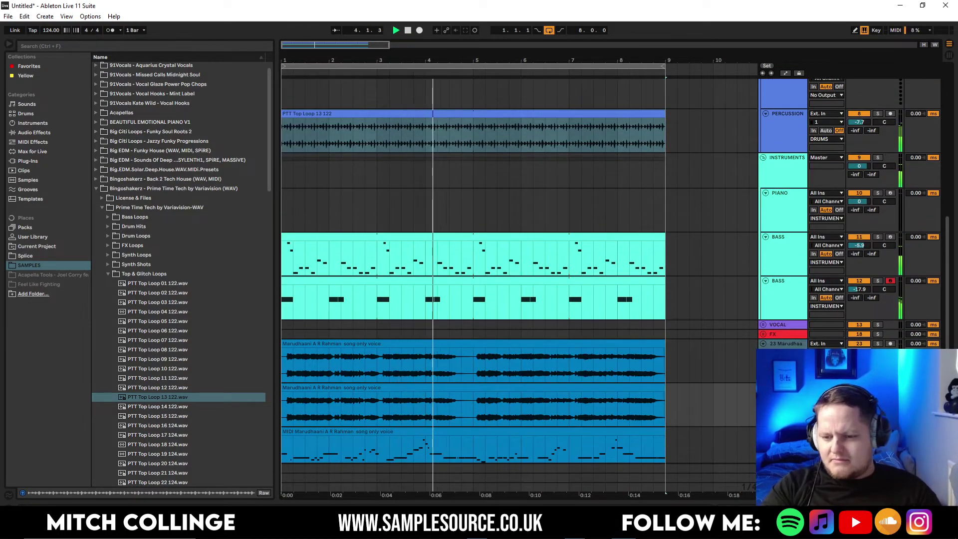
scroll(454, 230, "up", 3)
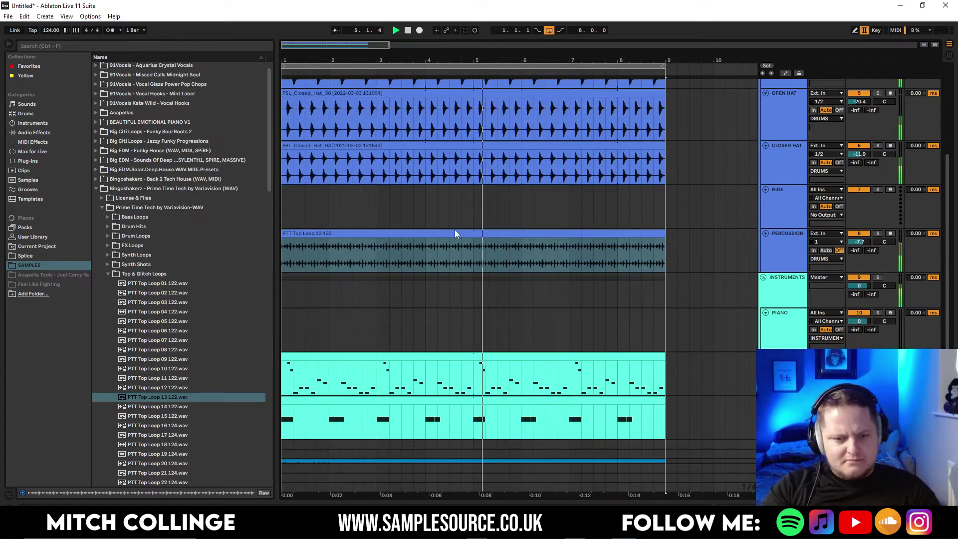
scroll(454, 233, "down", 2)
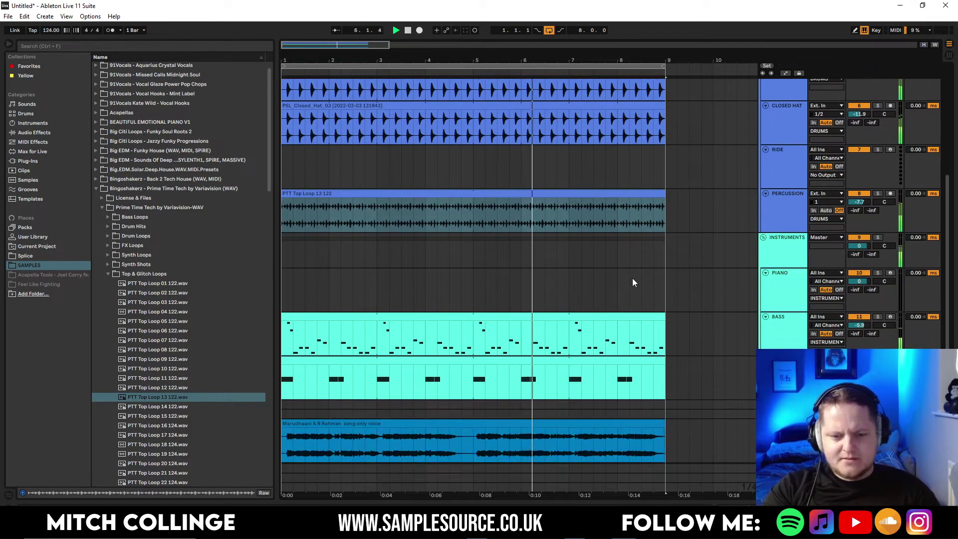
scroll(633, 280, "down", 1)
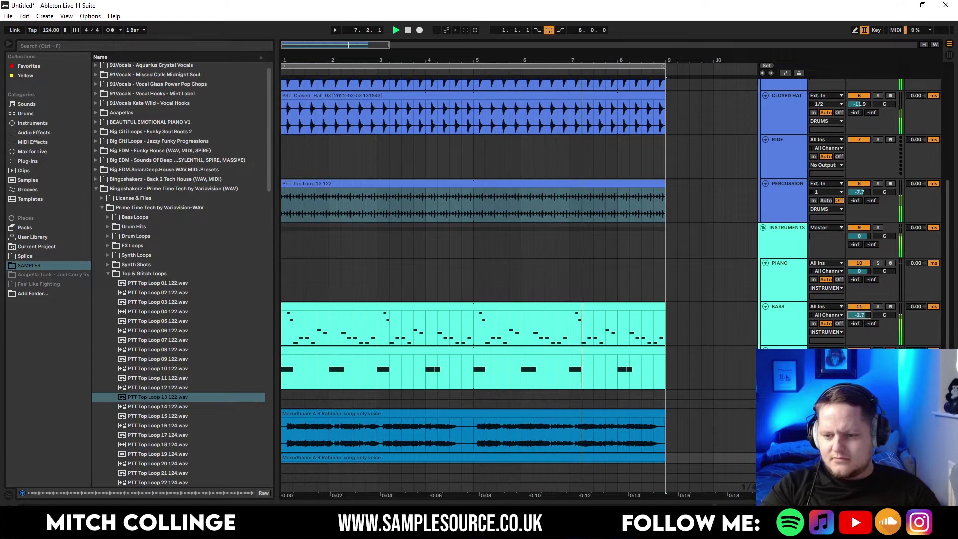
left_click_drag(859, 316, 859, 321)
key("space")
Insert a MIDI track below the upper BASS track and load Operator onto it
right_click(770, 337)
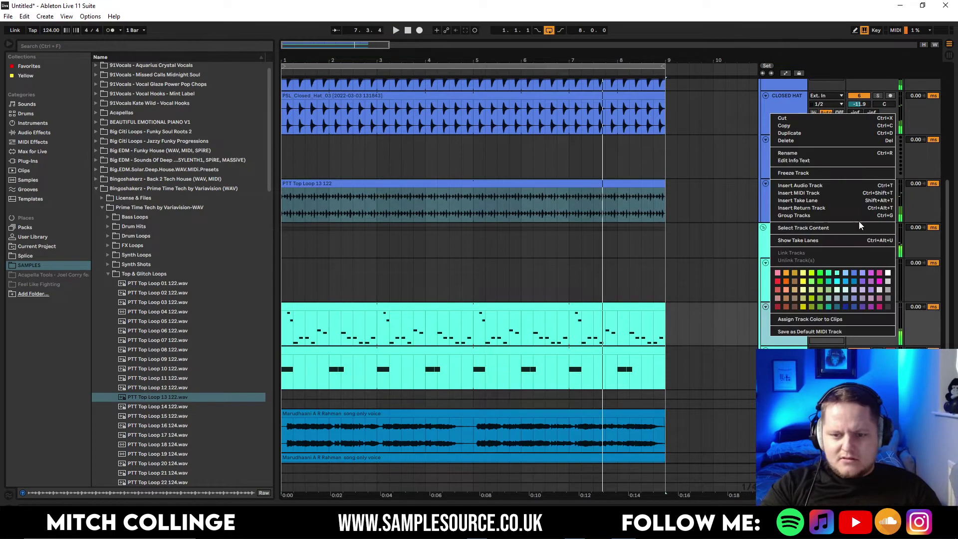
left_click(812, 194)
left_click(37, 133)
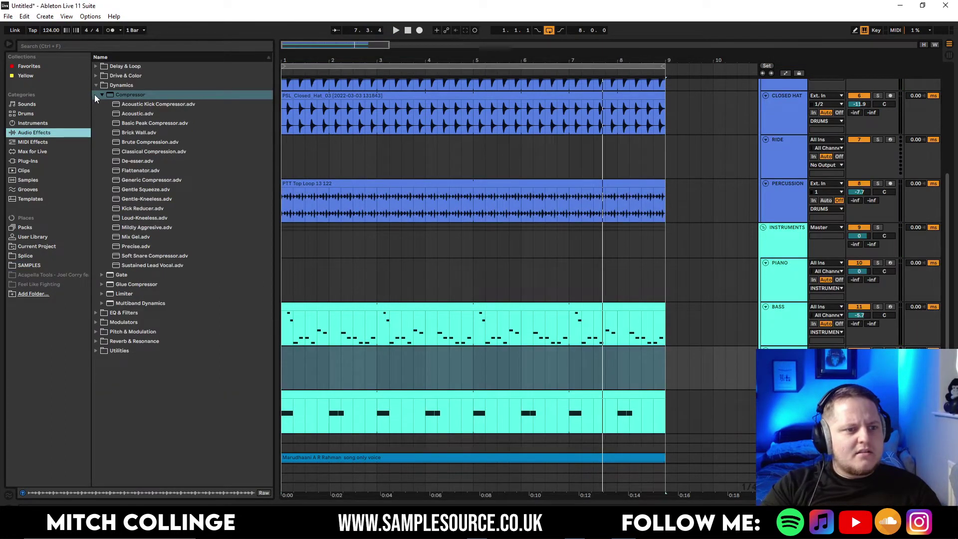
left_click(35, 123)
left_click(120, 141)
left_click_drag(121, 142, 608, 354)
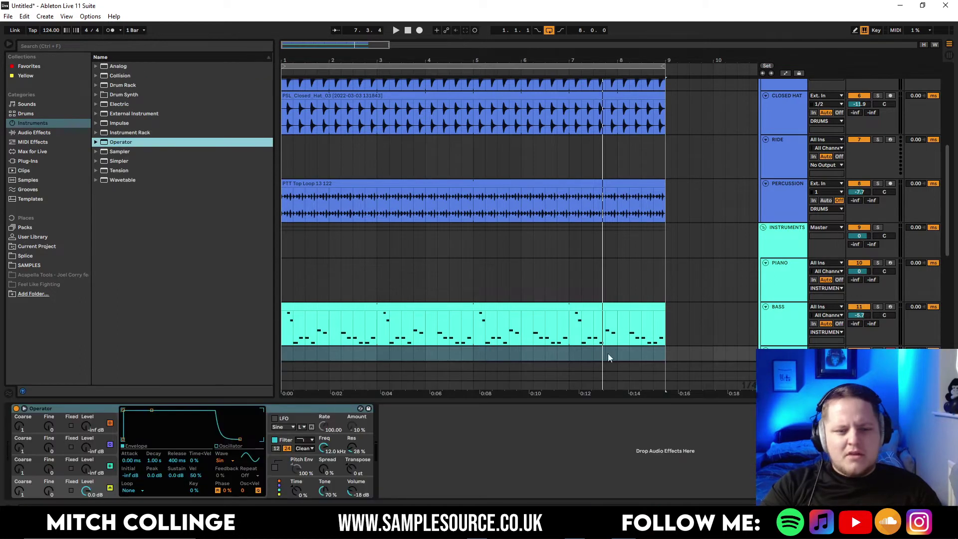
Copy the upper BASS track's clip onto the Operator track and play it soloed
left_click(536, 305)
scroll(561, 299, "down", 2)
left_click_drag(547, 266, 550, 313)
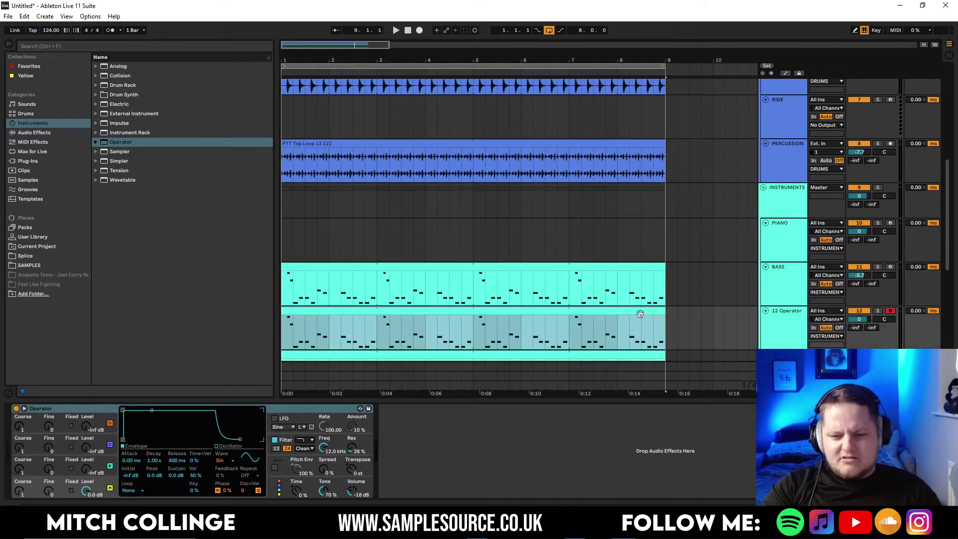
left_click(878, 310)
key("space")
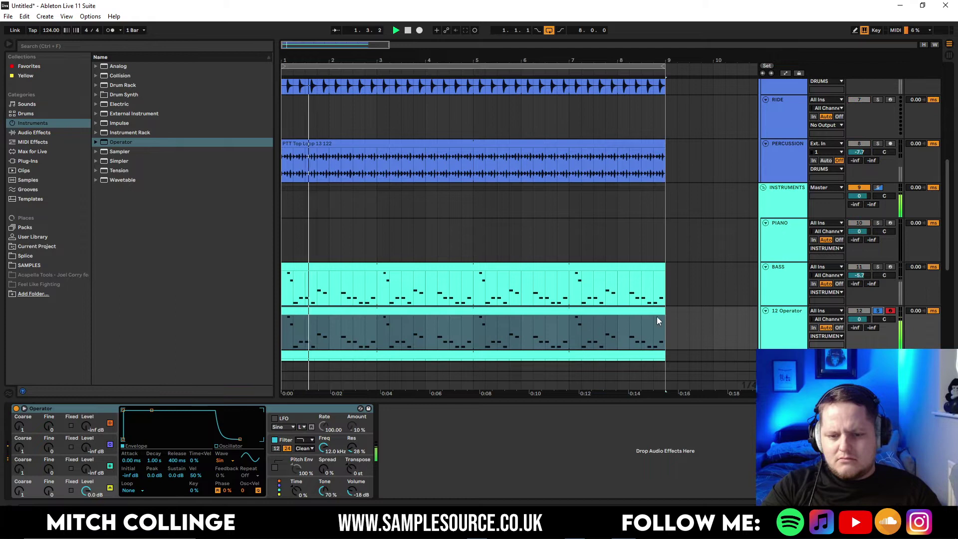
Transpose the Operator clip's notes down one octave to span C0–C1, close the clip editor and stop playback
double_click(656, 316)
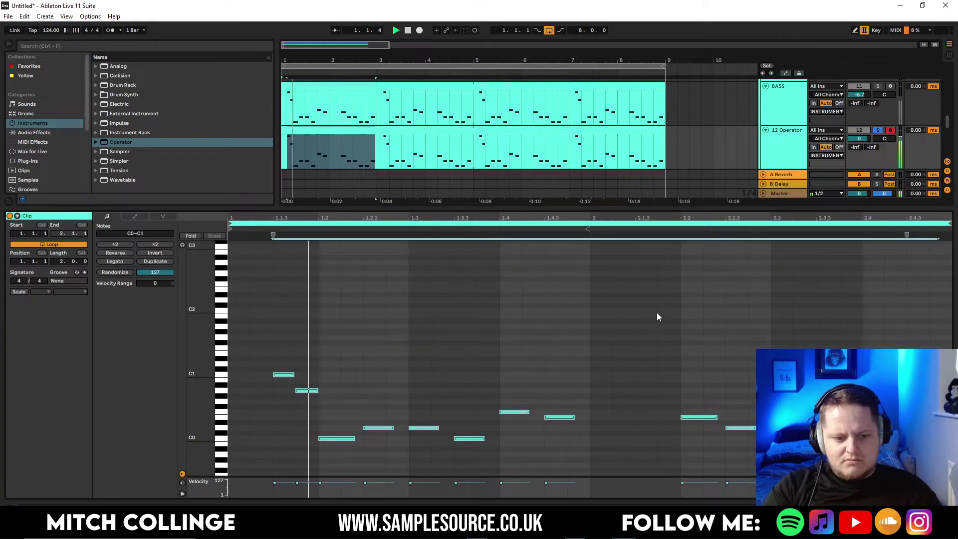
double_click(712, 207)
key("space")
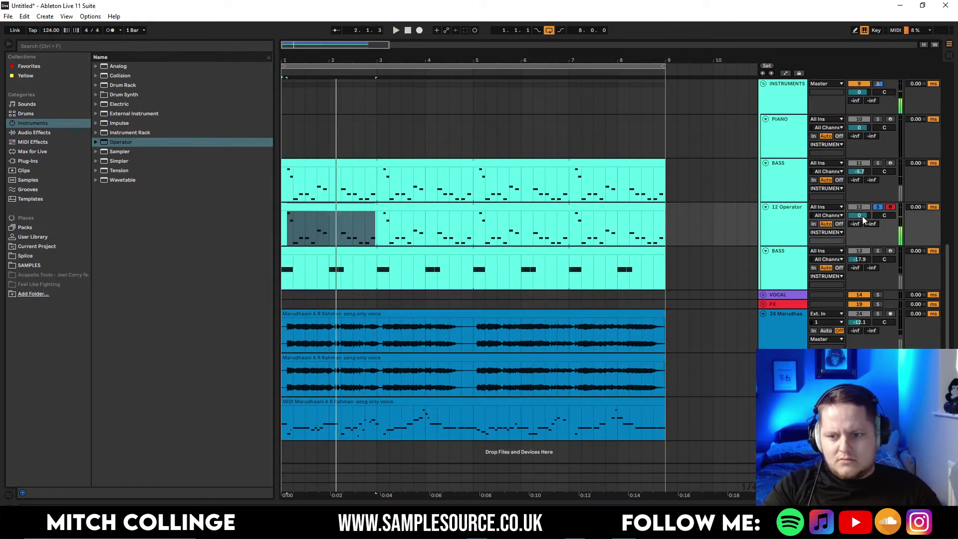
Move the sidechained Compressor from the upper BASS track onto the INSTRUMENTS group
double_click(782, 178)
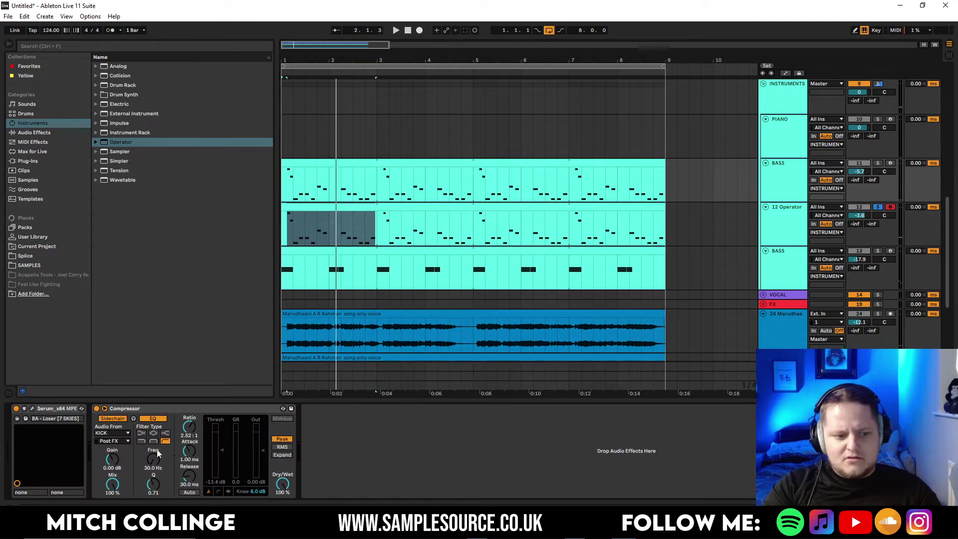
left_click(209, 407)
key("ctrl+x")
left_click(788, 96)
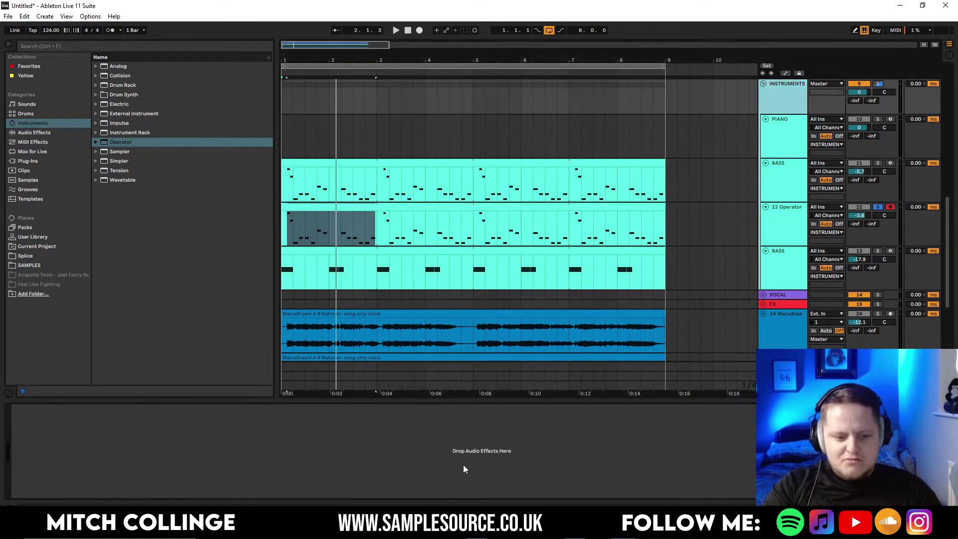
key("ctrl+v")
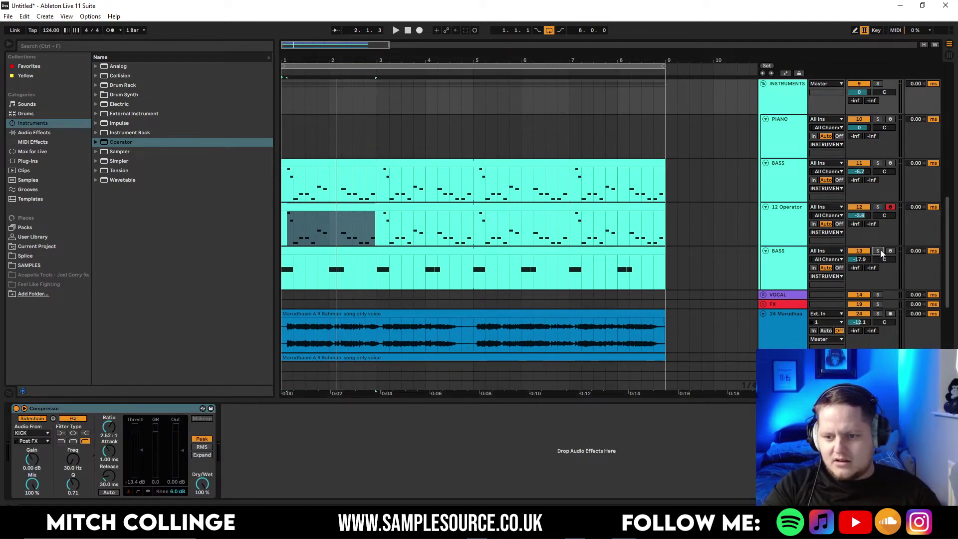
Start playback, add an EQ Eight to the upper BASS track and set its first band to a low cut at 100 Hz
key("space")
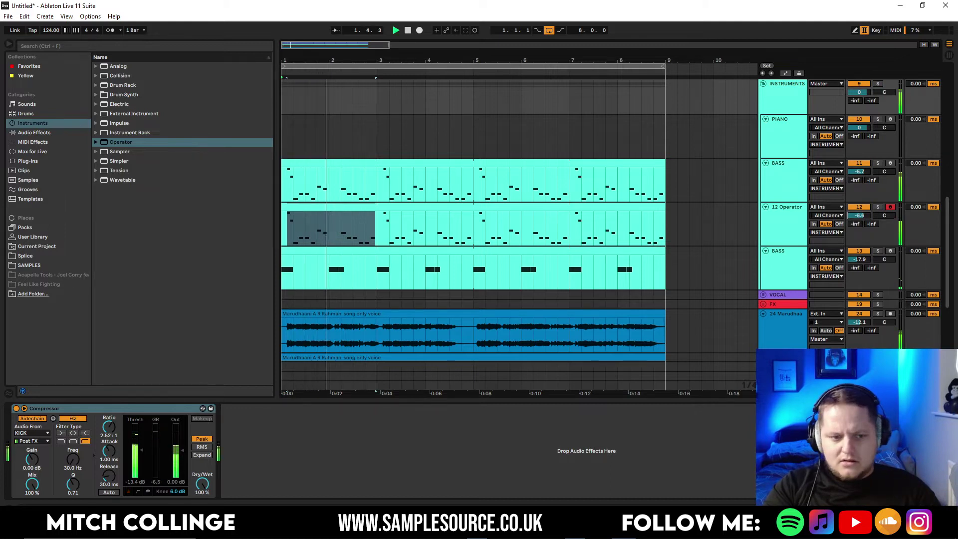
left_click(785, 172)
left_click(73, 132)
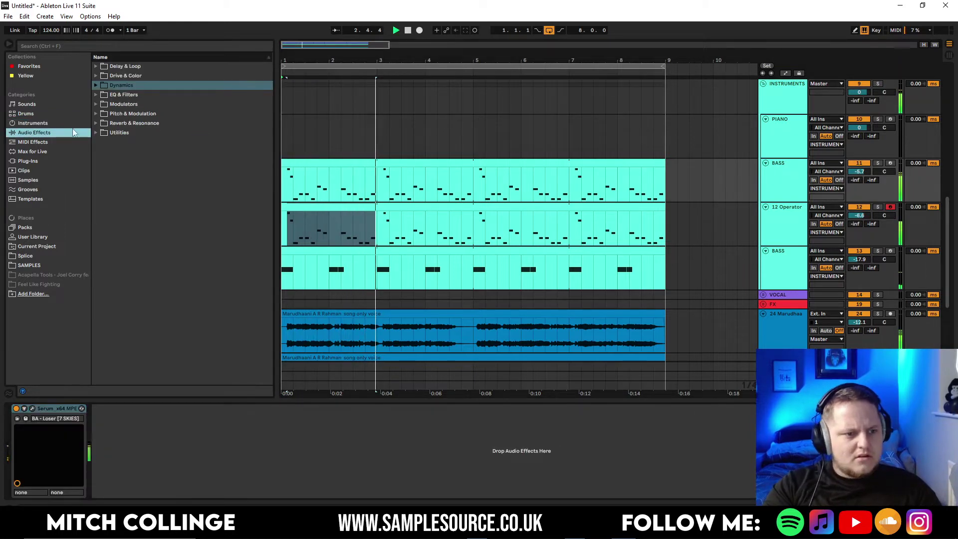
left_click(97, 95)
left_click_drag(115, 123, 198, 419)
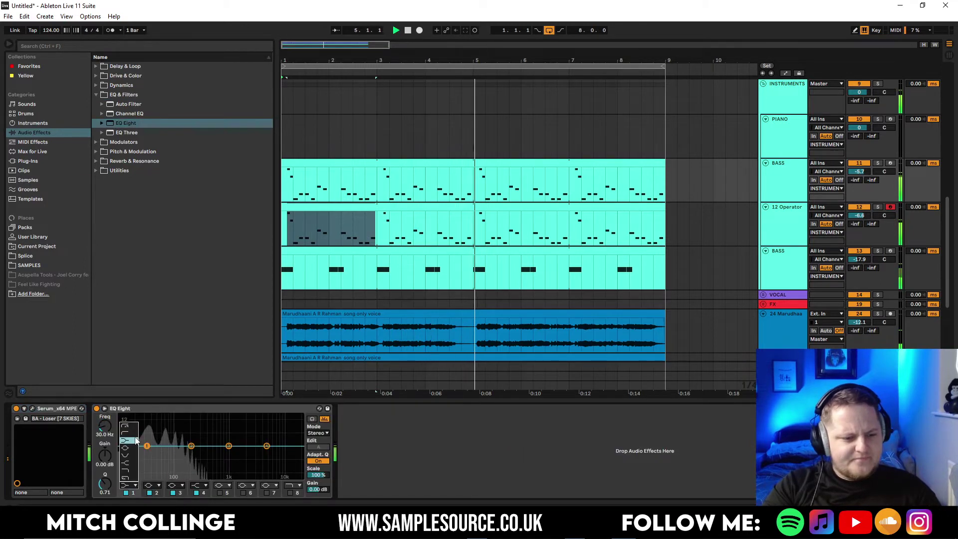
left_click_drag(105, 432, 105, 418)
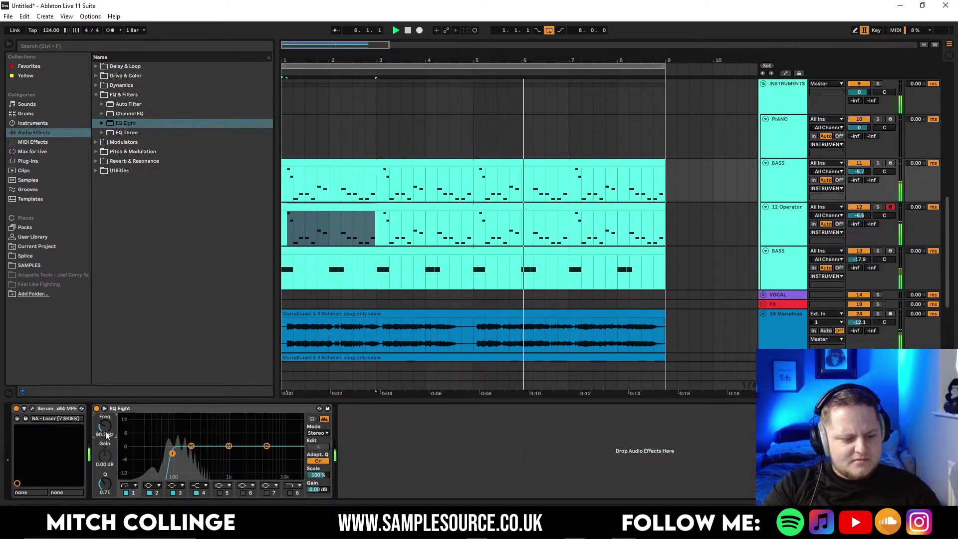
key("space")
type("100")
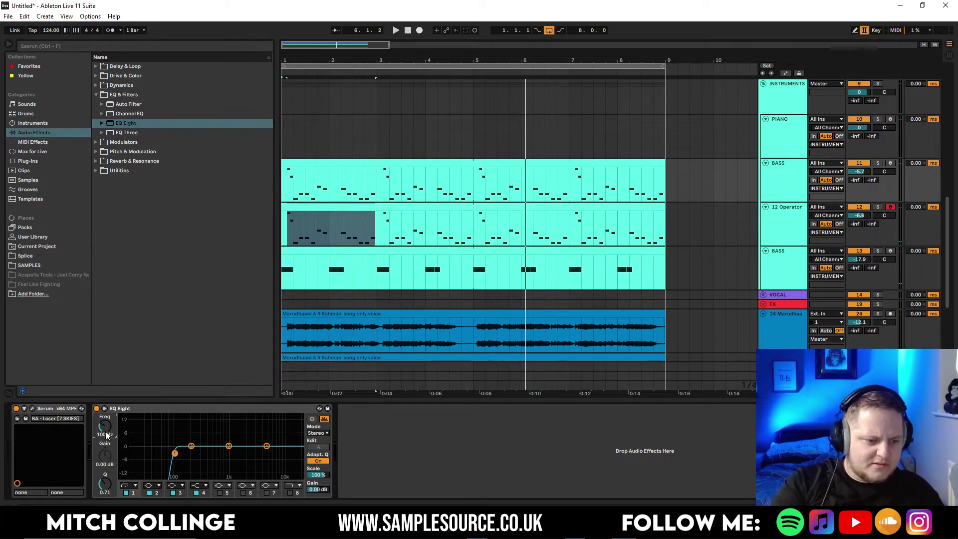
Enable band 8 of the upper BASS track's EQ Eight as a high cut at 600 Hz during playback
key("space")
left_click(298, 484)
left_click(293, 480)
left_click(290, 493)
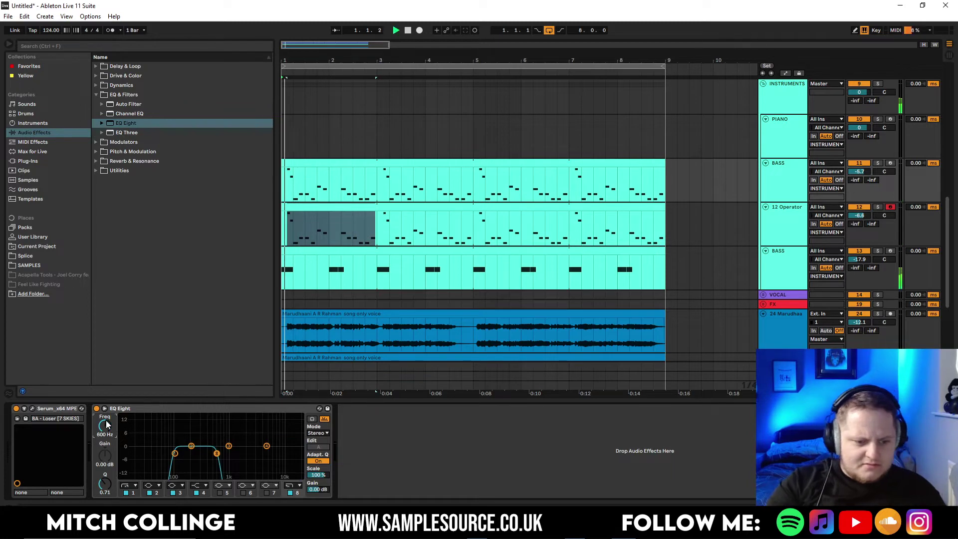
Add an EQ Eight after Operator on the Operator track and make its first band a low cut
left_click(789, 226)
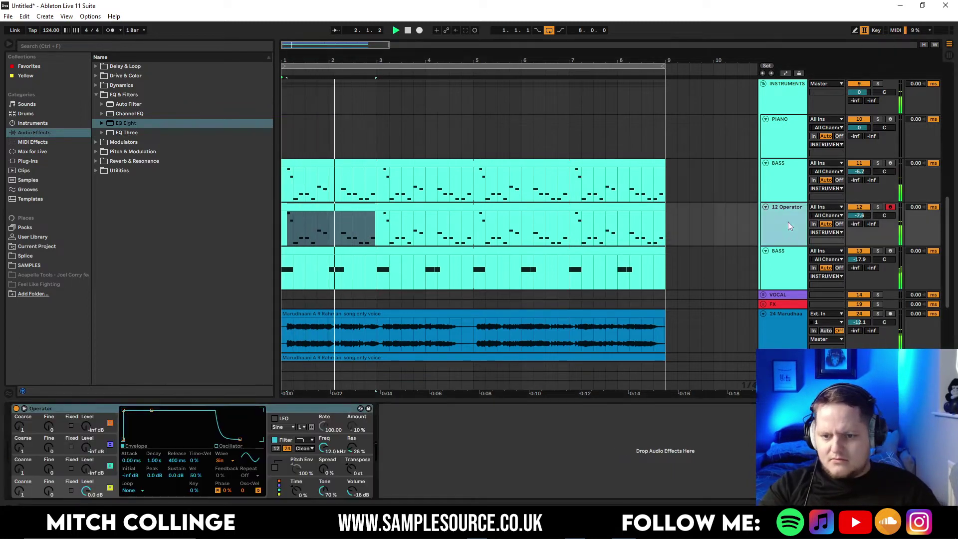
left_click_drag(123, 123, 467, 466)
left_click(422, 485)
left_click(412, 427)
Enable band 8 of the Operator track's EQ Eight as a high cut at 100 Hz and play the arrangement
left_click(581, 485)
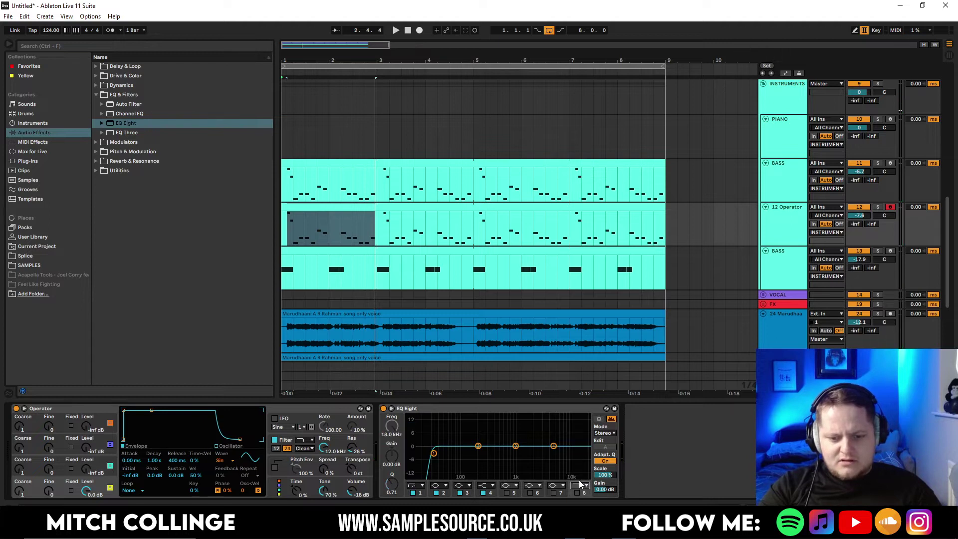
left_click(579, 477)
left_click(577, 492)
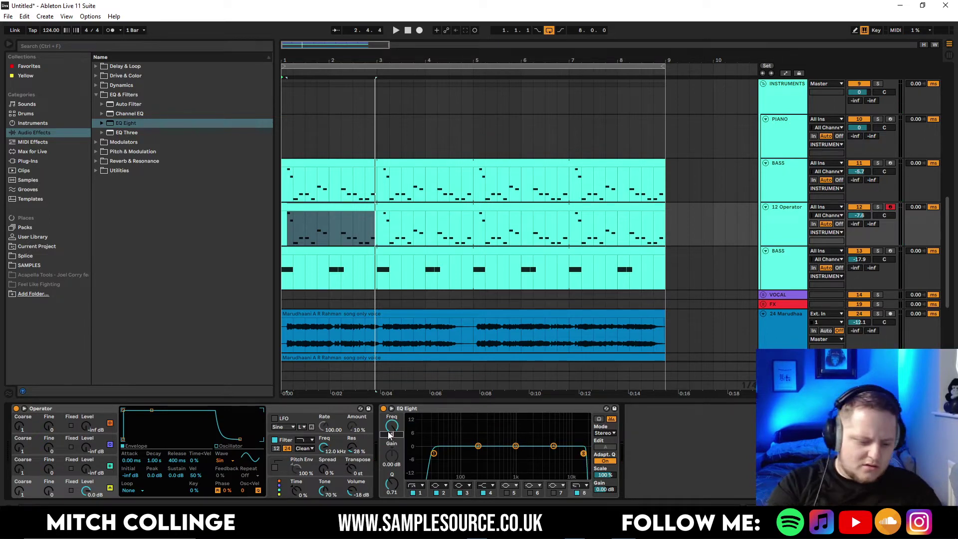
key("space")
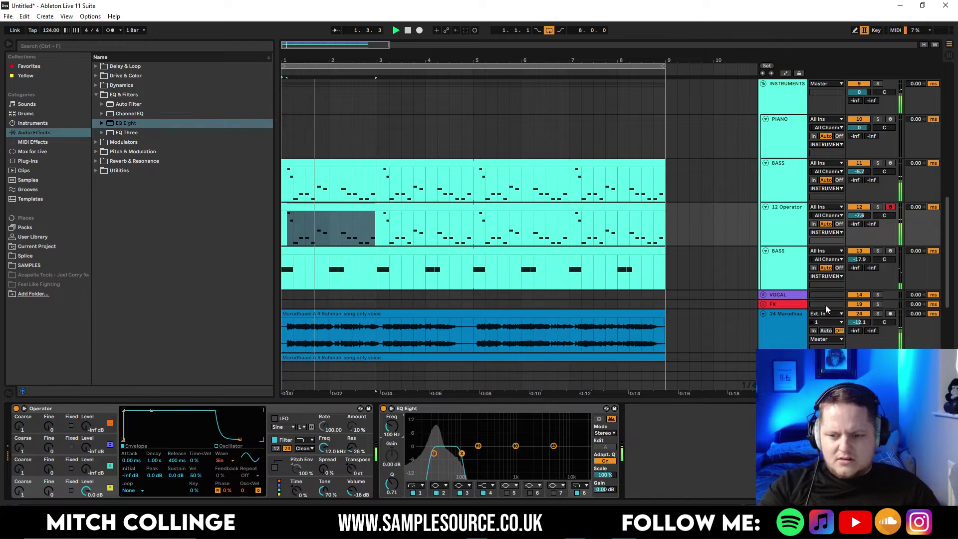
Solo the lower BASS track, select its clip and audition it briefly
left_click(878, 251)
key("space")
left_click(382, 250)
key("space")
key("space")
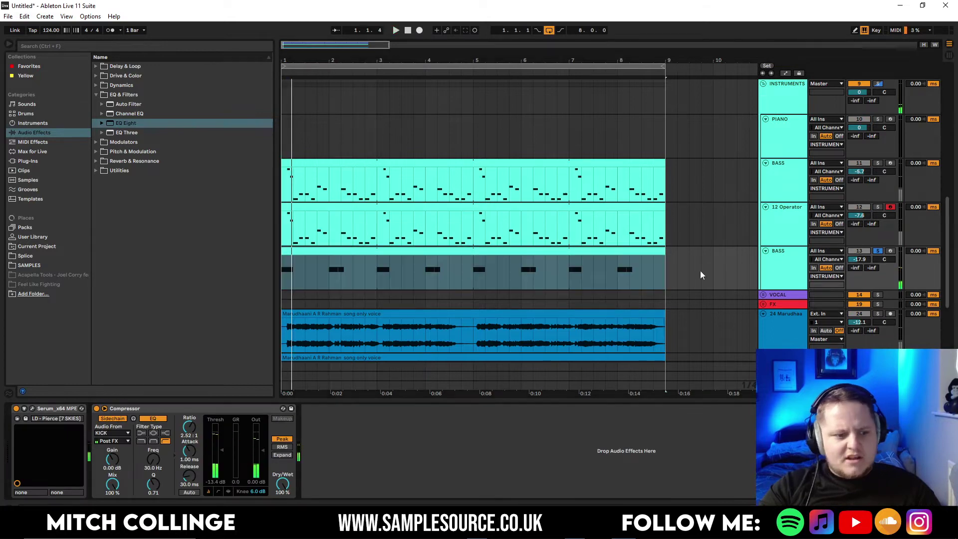
Replace the lower BASS track's Compressor with an EQ Eight, using a band 1 low cut at 344 Hz with a Q of 0.51
left_click_drag(134, 128, 108, 435)
left_click(465, 410)
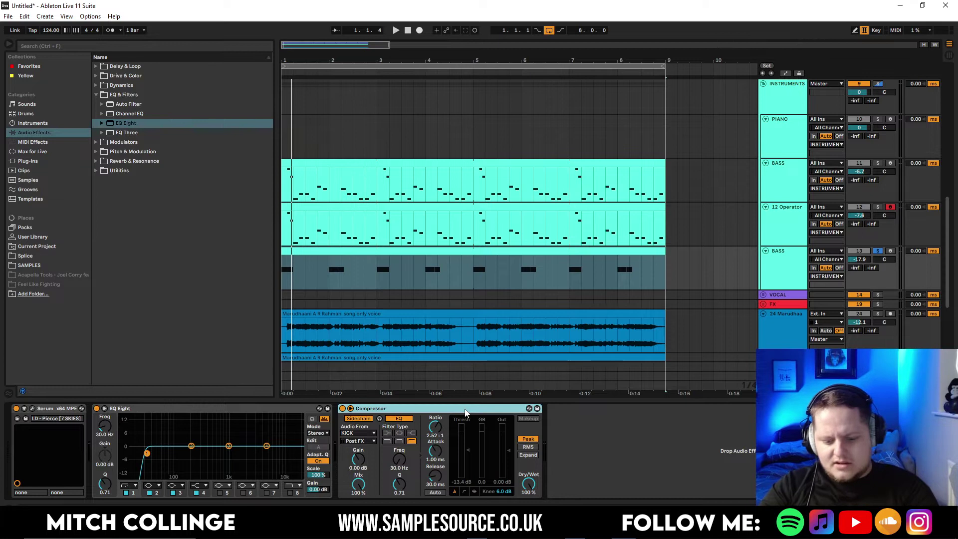
key("Delete")
key("space")
left_click_drag(147, 453, 203, 456)
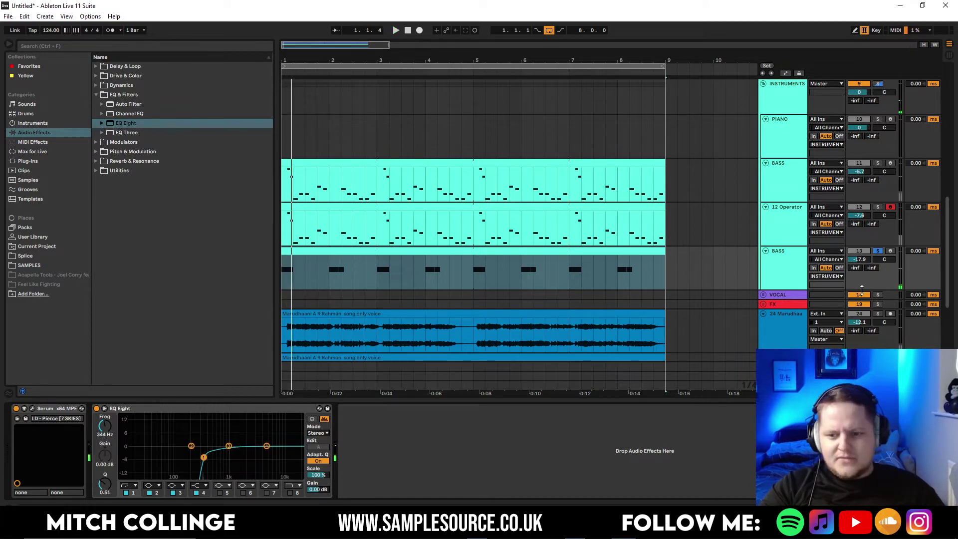
Add an Echo after the EQ Eight on the lower BASS track
left_click(102, 68)
left_click_drag(122, 94, 391, 418)
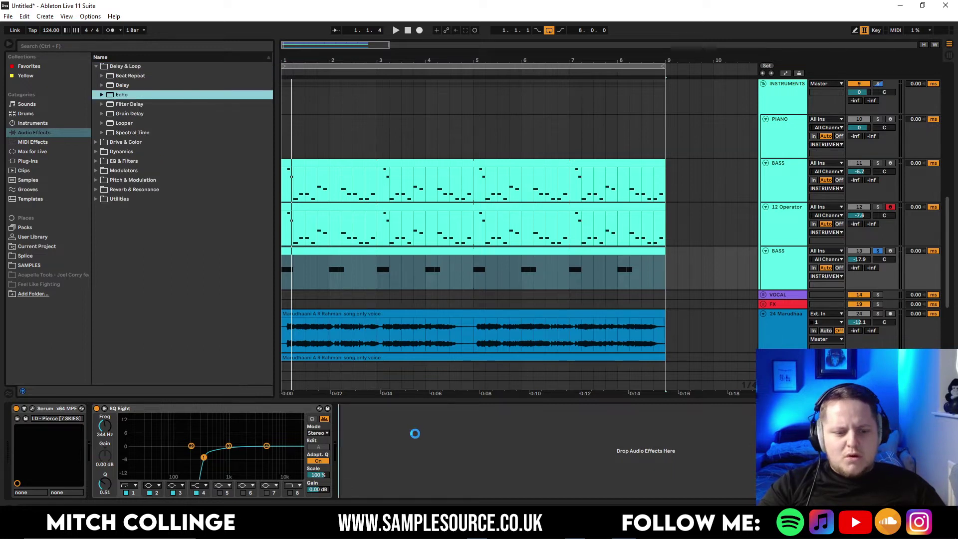
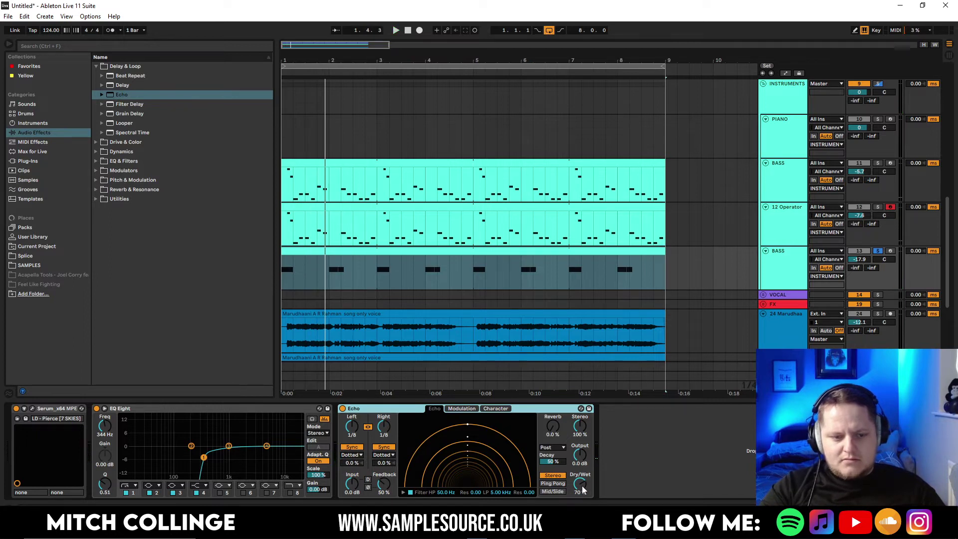
Set the lower BASS track's volume to -16.5 dB and boost its EQ band 3 by 5.33 dB at 1.04 kHz
left_click_drag(864, 263, 864, 261)
mouse_move(223, 441)
left_mouse_down()
mouse_move(244, 435)
mouse_move(222, 436)
mouse_move(231, 439)
left_mouse_up()
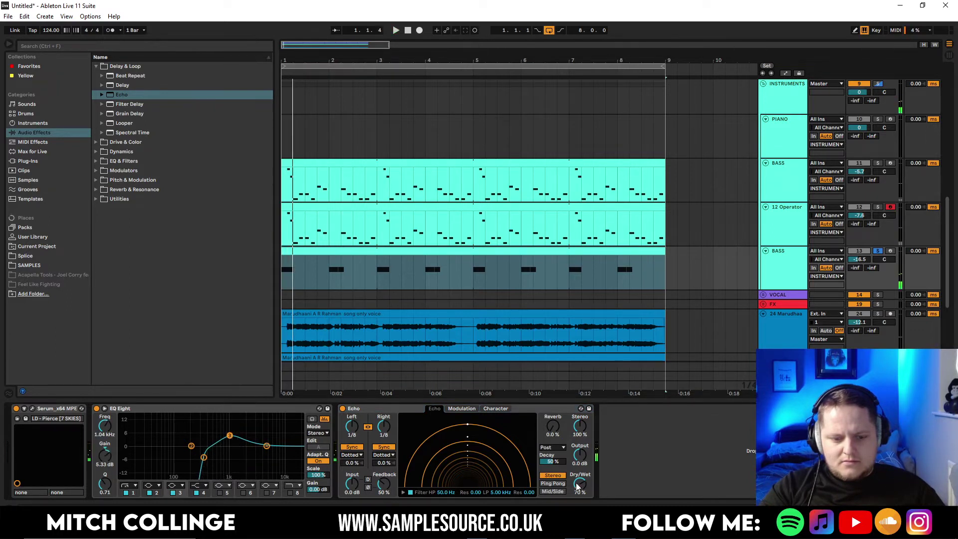
Add a second Echo after the first on the lower BASS track and switch its delay from Sync to Time mode
left_click_drag(118, 95, 390, 265)
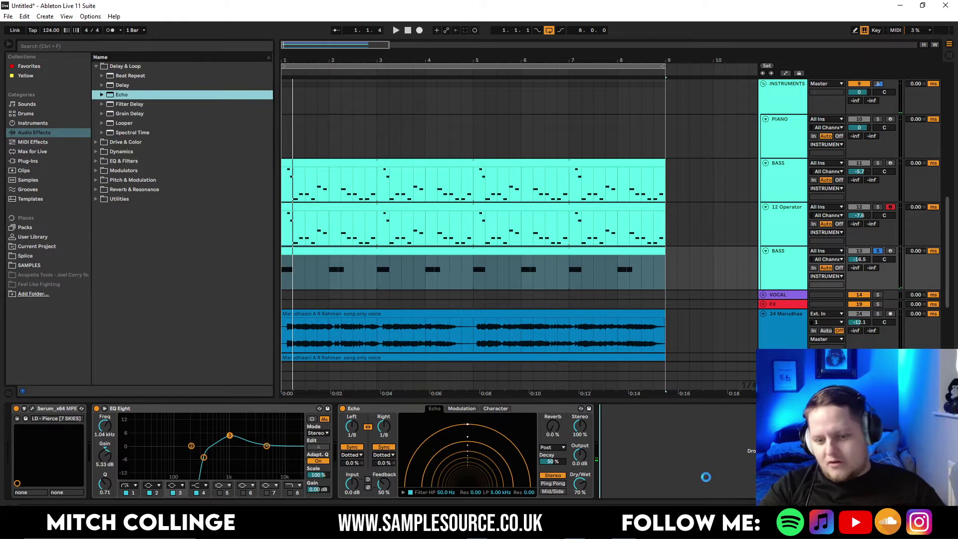
left_click_drag(705, 477, 703, 474)
left_click(629, 427)
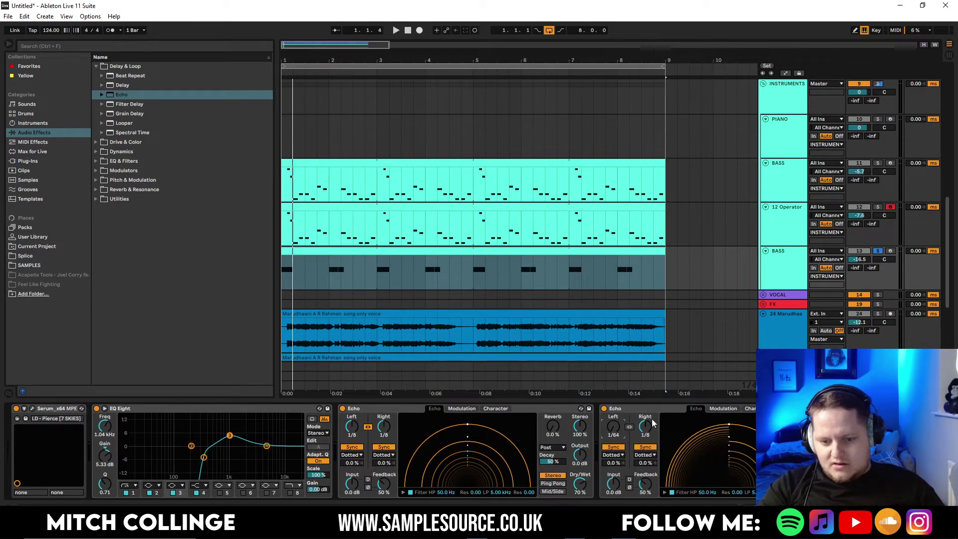
left_click(615, 447)
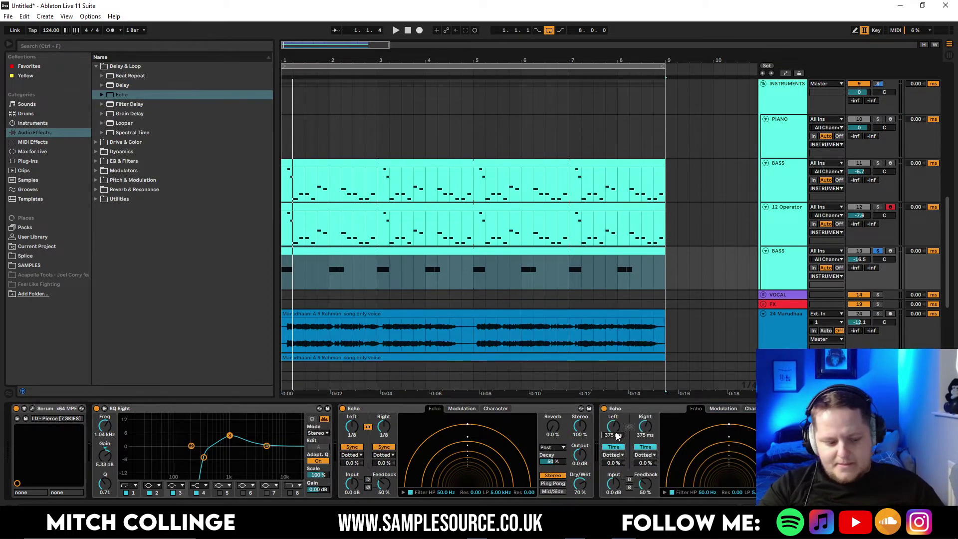
Set the second Echo's delay times to 1 ms left and 5 ms right, and its feedback to 40%
left_click(645, 427)
type("5")
key("Return")
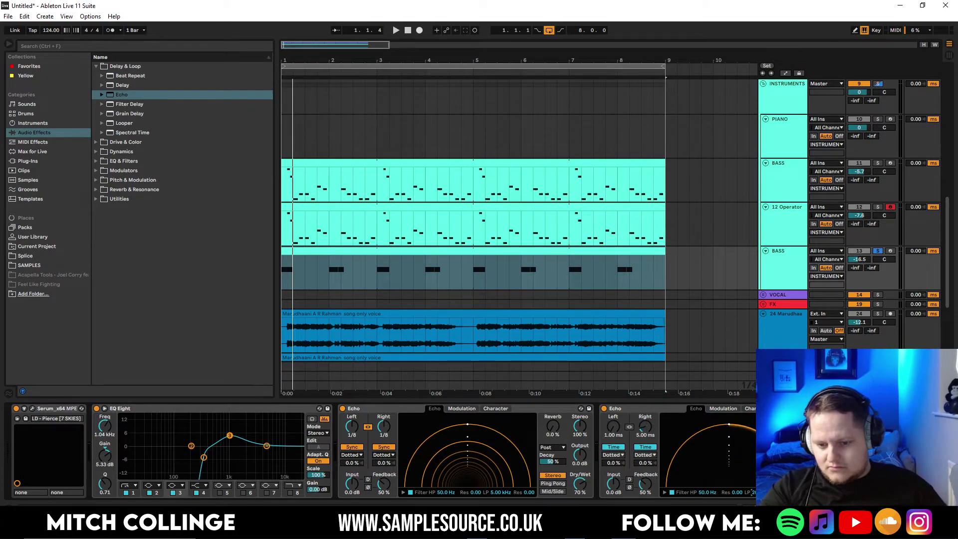
key("space")
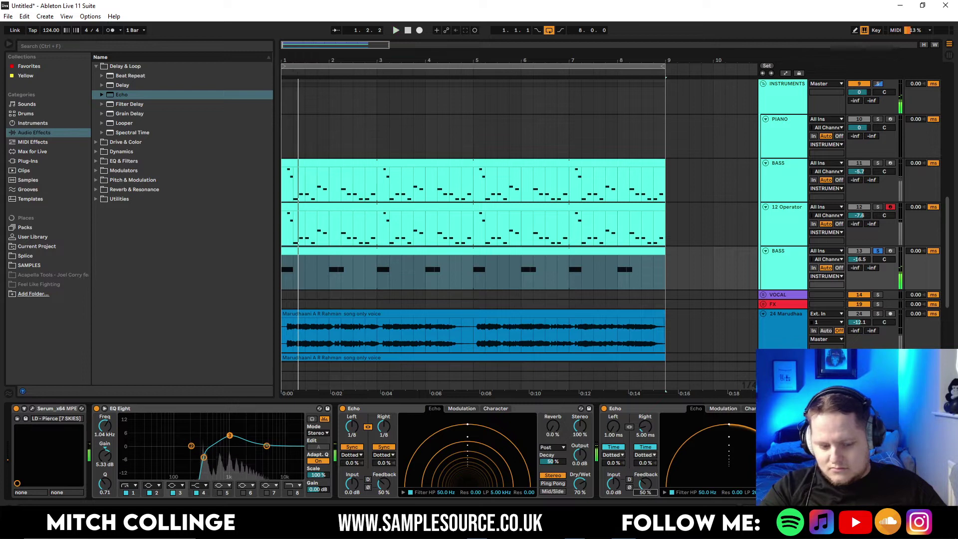
type("40")
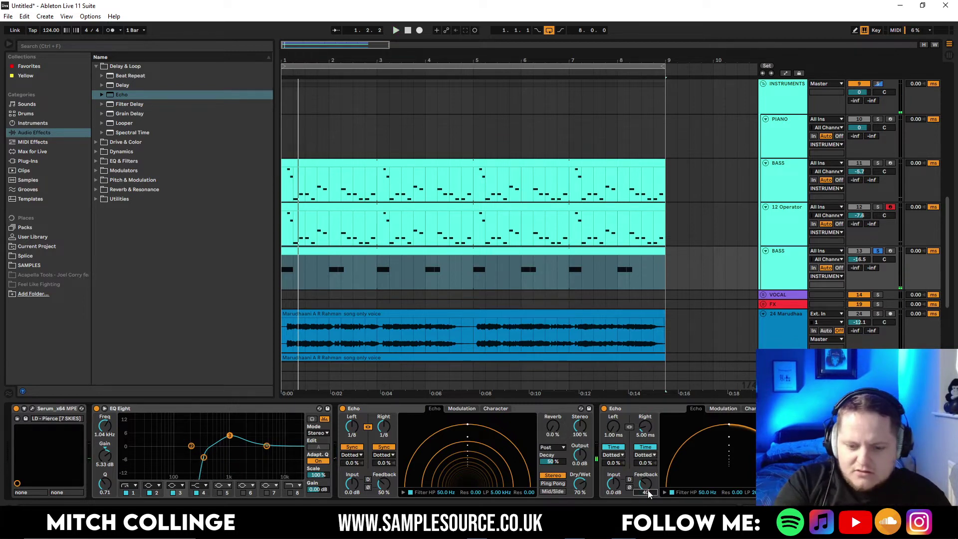
key("Return")
Play the full mix and lower the volume of the BASS track with the Echo effects to -21 dB
key("space")
left_click_drag(859, 259, 859, 270)
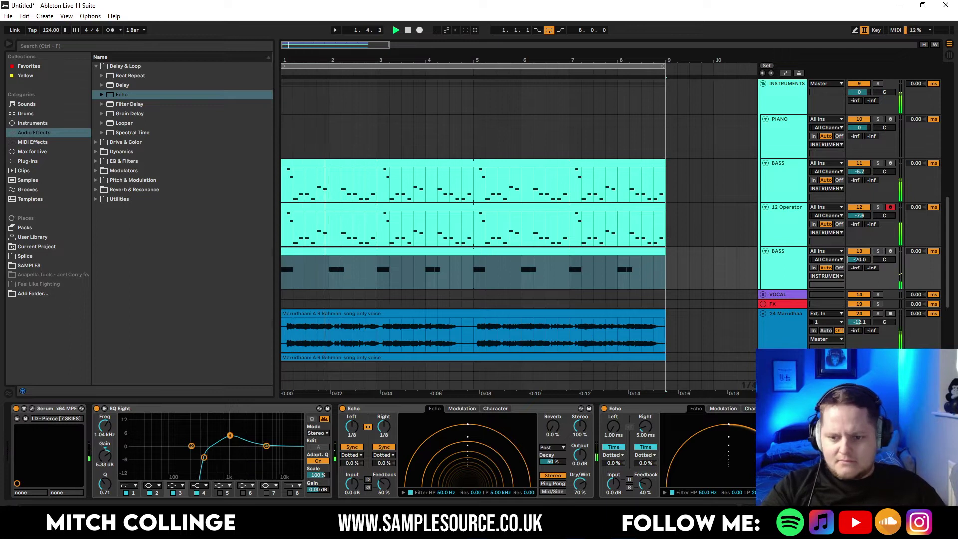
key("ctrl+alt+l")
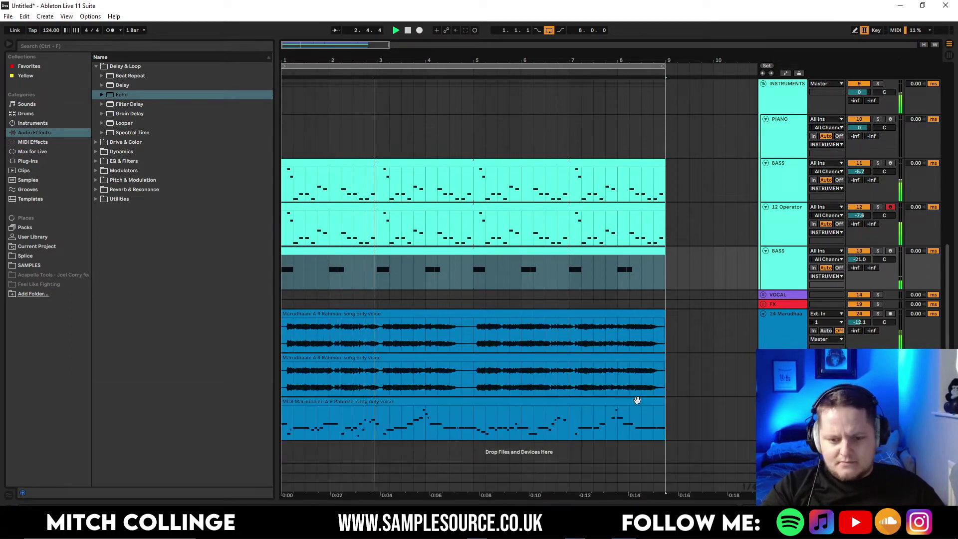
Lower the first Echo's dry/wet mix to 34% on that BASS track and listen to it in the mix
double_click(782, 365)
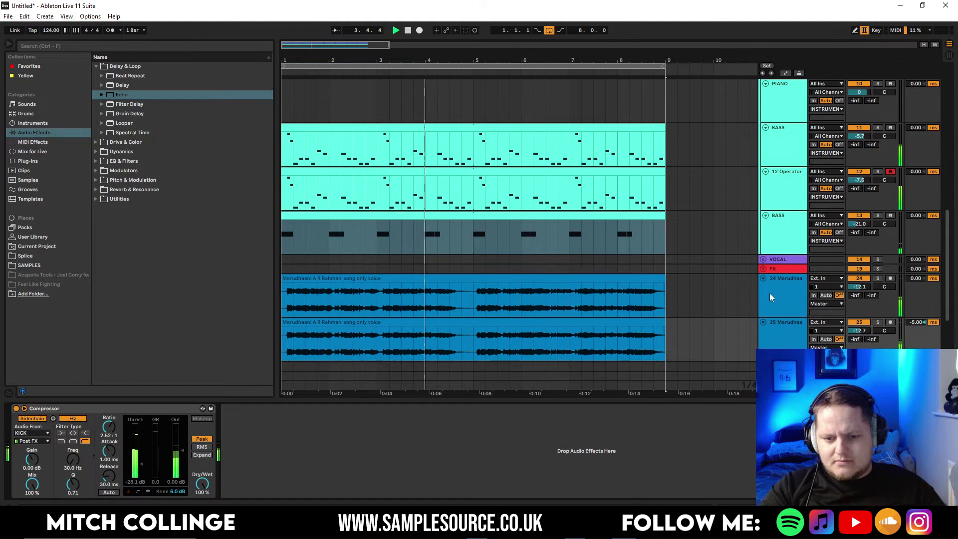
left_click(794, 220)
left_click(803, 408)
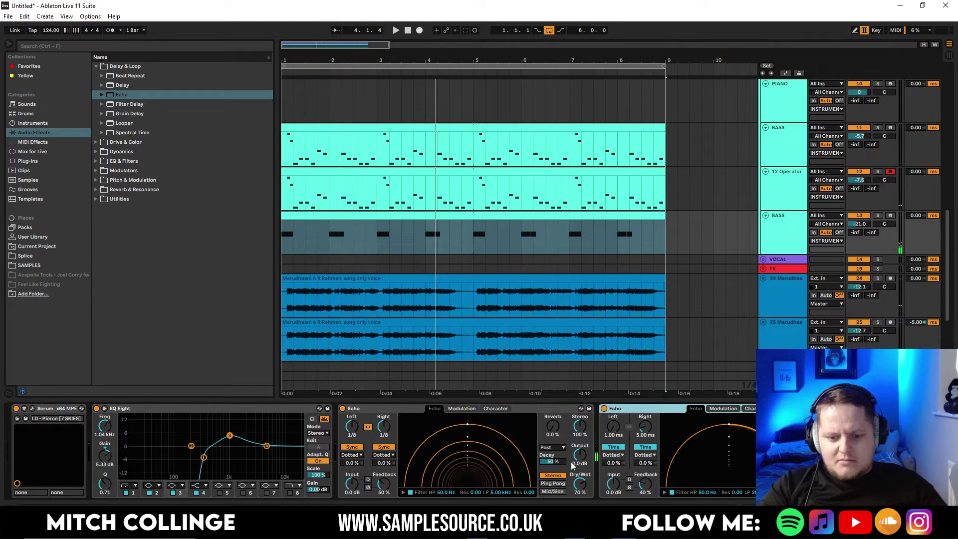
key("space")
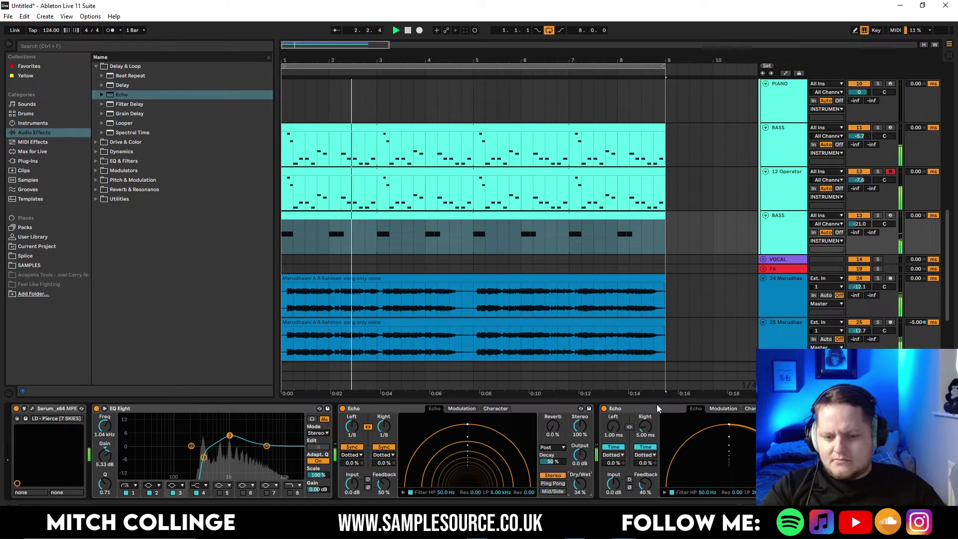
key("space")
Delete the F1 note at the start of the lowest BASS track's MIDI clip and play it back
left_click(367, 218)
double_click(368, 218)
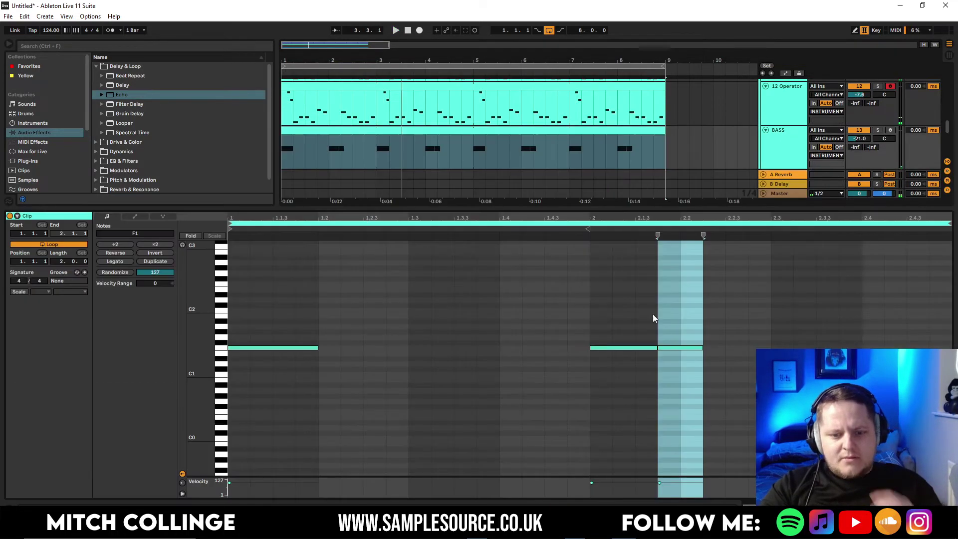
left_click_drag(741, 327, 639, 375)
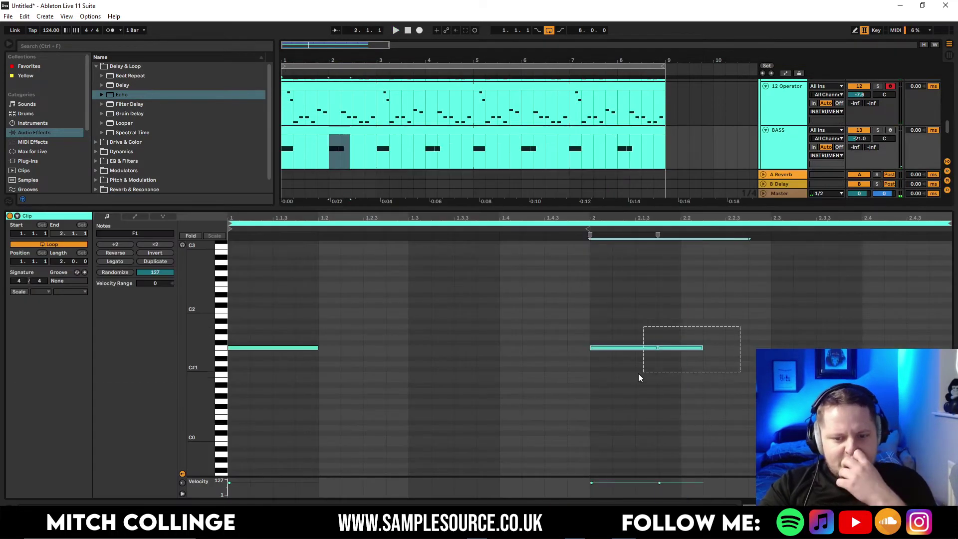
left_click_drag(389, 296, 240, 358)
key("Delete")
key("space")
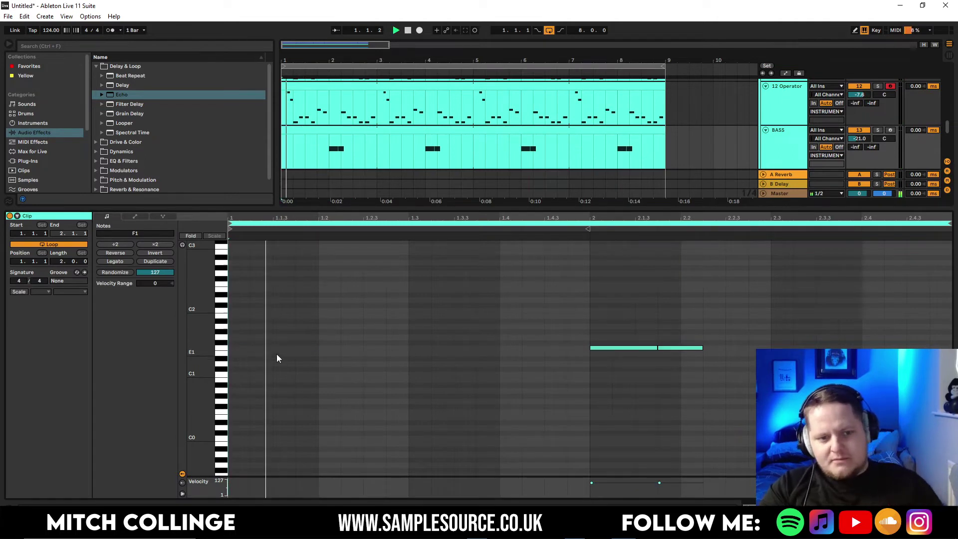
double_click(626, 209)
Browse the Top & Glitch Loops in the SAMPLES folder and preview PTT Top Loop 29 124
scroll(567, 247, "up", 5)
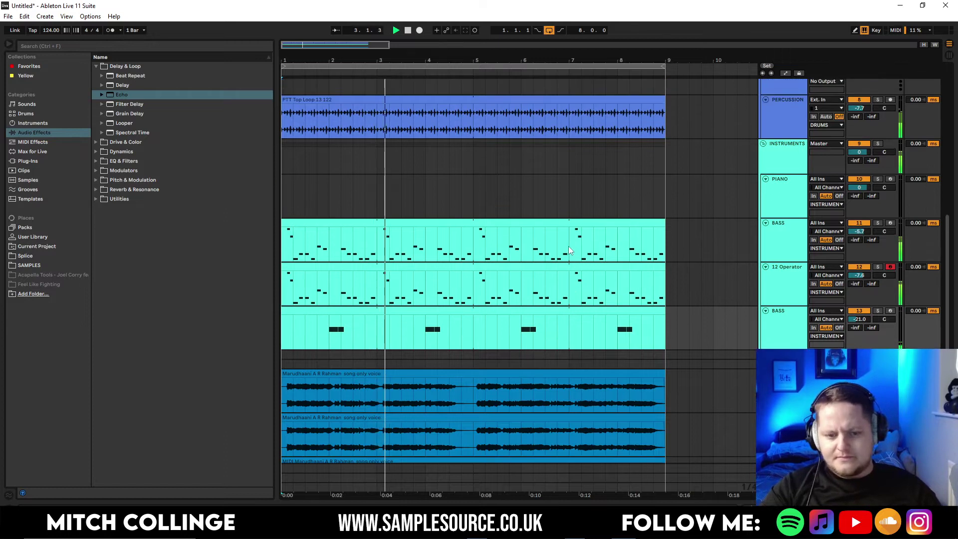
scroll(568, 246, "up", 3)
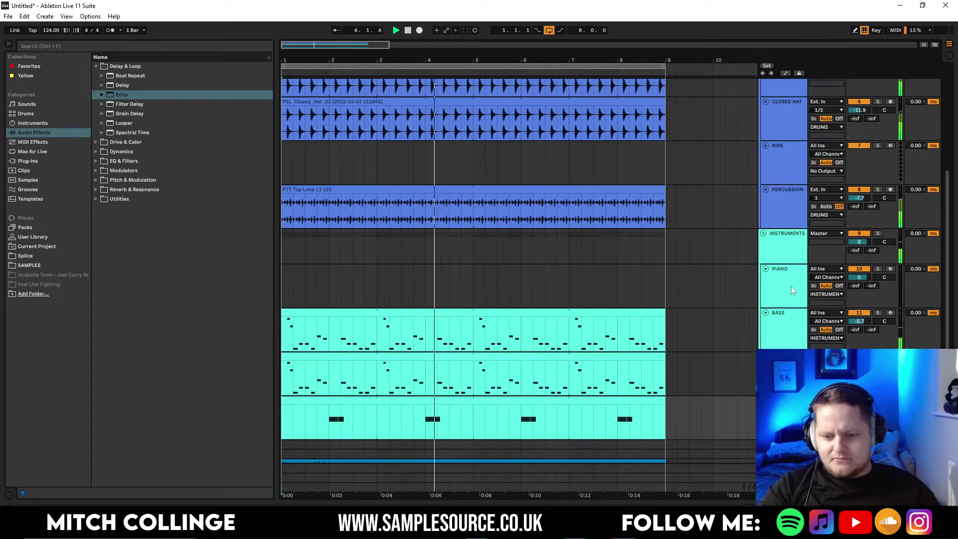
scroll(856, 348, "down", 3)
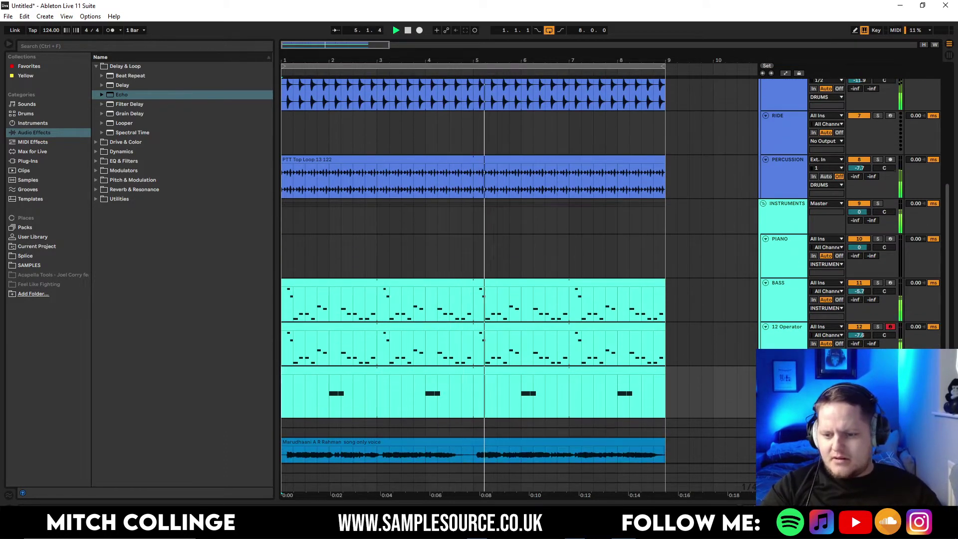
scroll(743, 237, "up", 4)
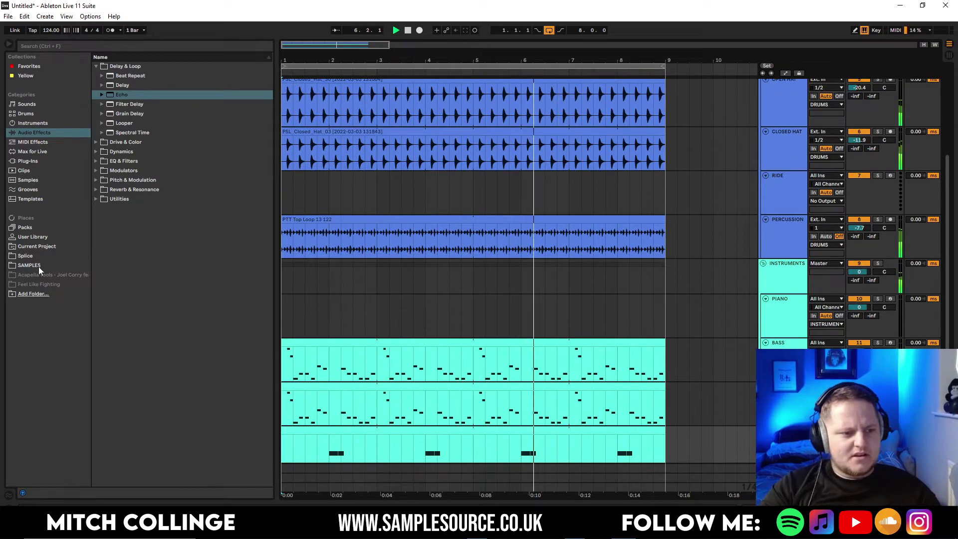
left_click(38, 265)
scroll(112, 217, "down", 5)
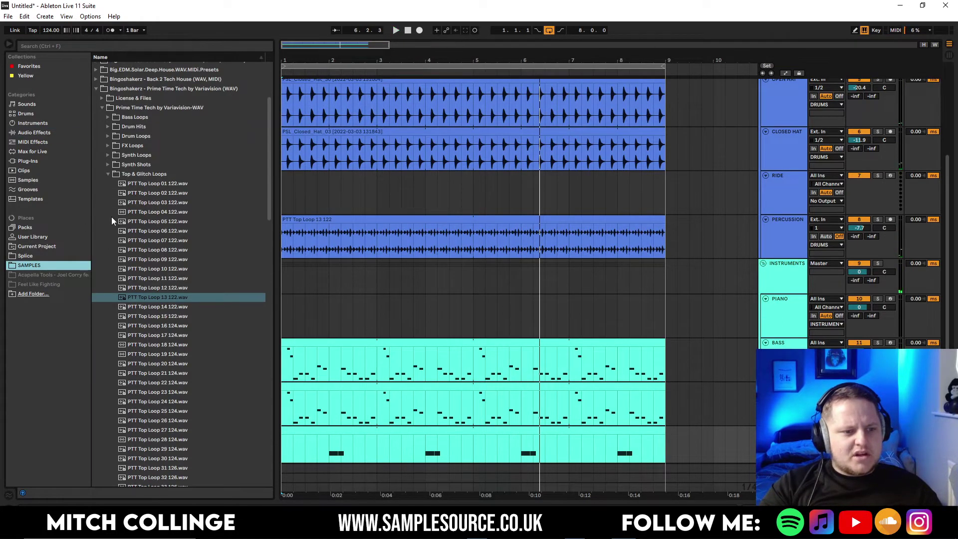
left_click(180, 380)
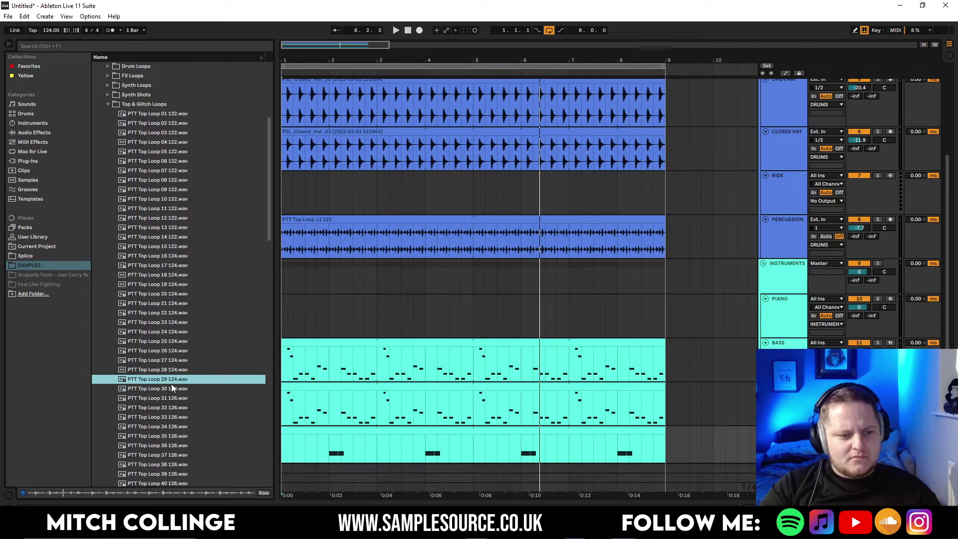
Place PTT Top Loop 29 124 at bar 1 of the RIDE track and extend it through most of bar 8
key("space")
left_click_drag(284, 195, 287, 195)
key("space")
left_click_drag(473, 185, 652, 185)
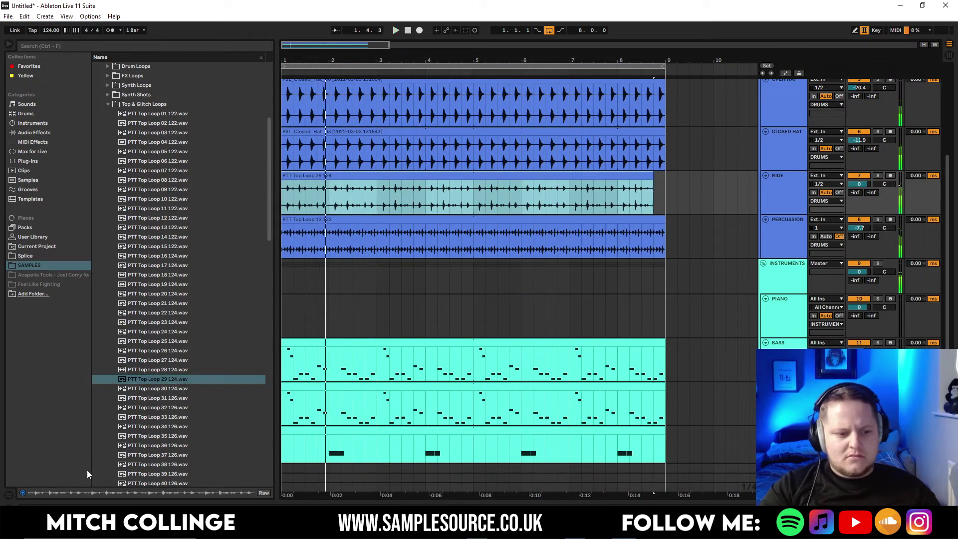
Preview further PTT top loops at 126 BPM, including loops 37, 40, 43 and 44
left_click(135, 409)
scroll(135, 411, "down", 2)
left_click(163, 402)
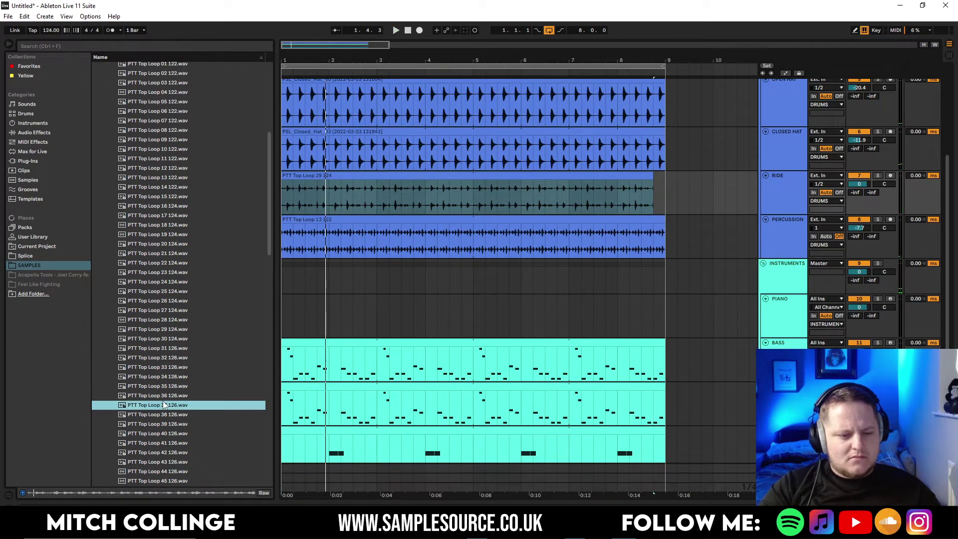
scroll(155, 384, "down", 2)
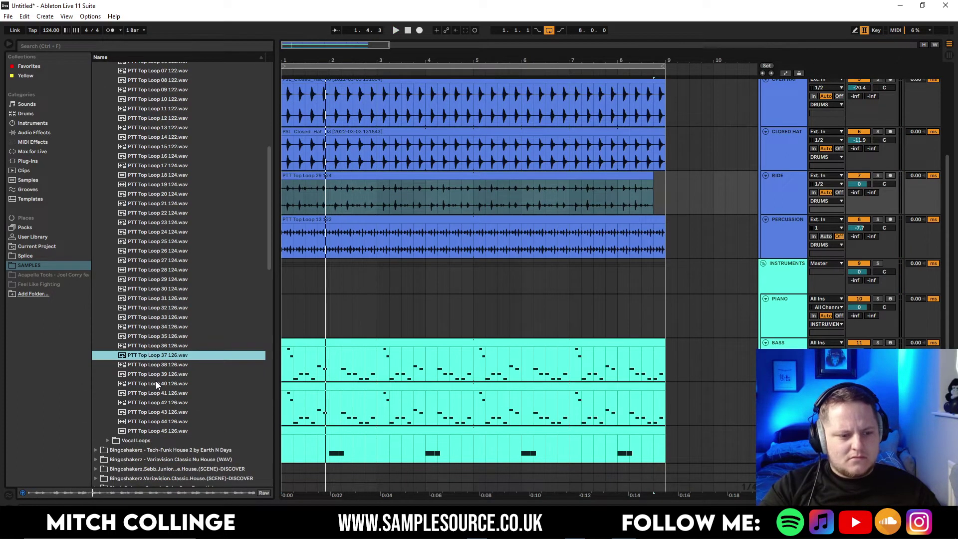
left_click(156, 383)
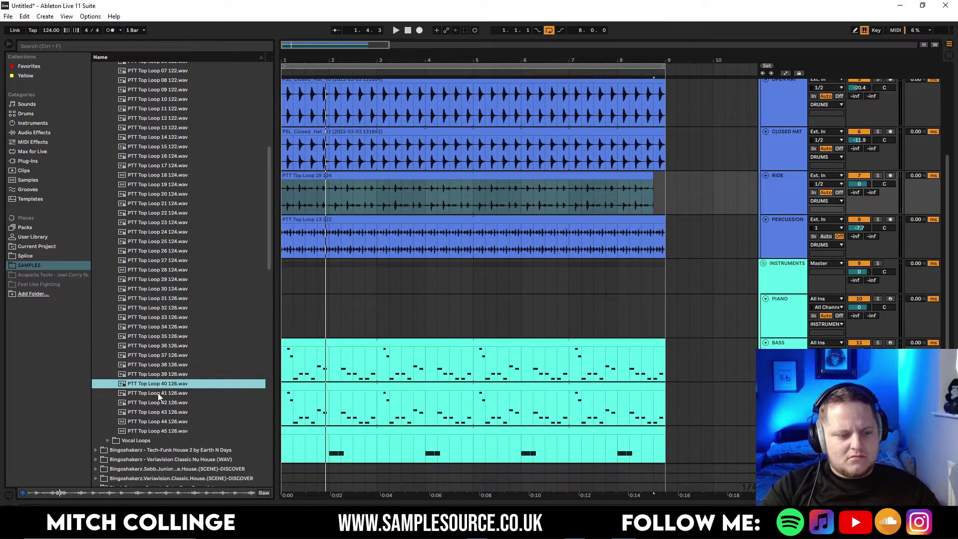
left_click(157, 396)
left_click(156, 412)
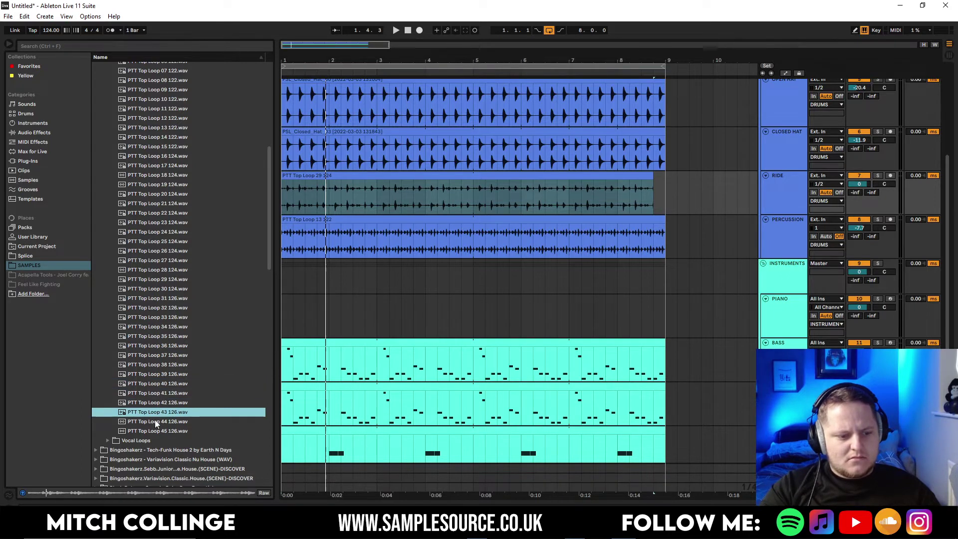
left_click(155, 421)
Place PTT Top Loop 44 126 at bar 1 of the RIDE track and extend it to bar 9
left_click_drag(335, 319, 283, 194)
key("space")
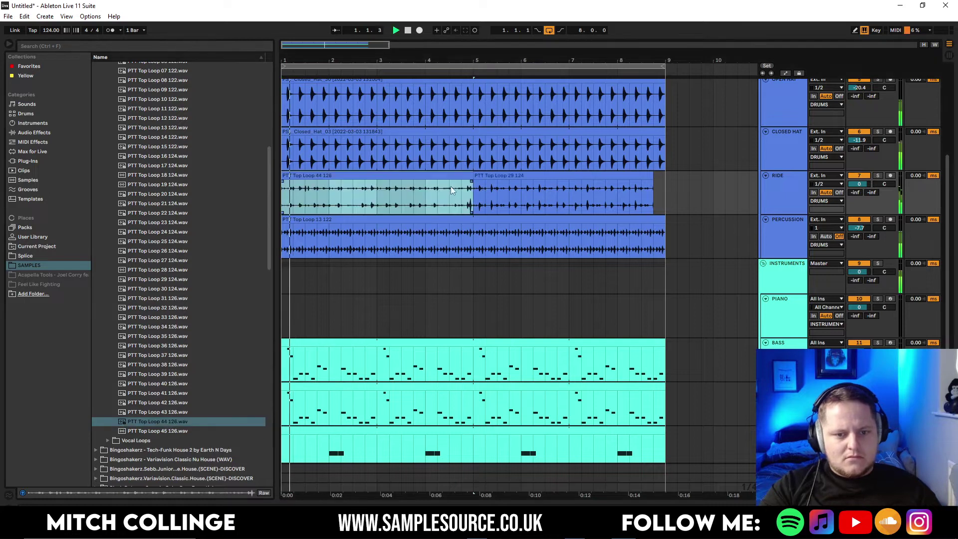
left_click_drag(471, 184, 666, 183)
Set the RIDE track to -20.3 dB panned 20R, and pan the PERCUSSION track to 16L
left_click_drag(859, 184, 883, 173)
left_click_drag(883, 228, 860, 229)
left_click_drag(859, 184, 859, 189)
Solo the DRUMS group and lower the KICK track's volume to -6.4 dB
scroll(632, 165, "up", 2)
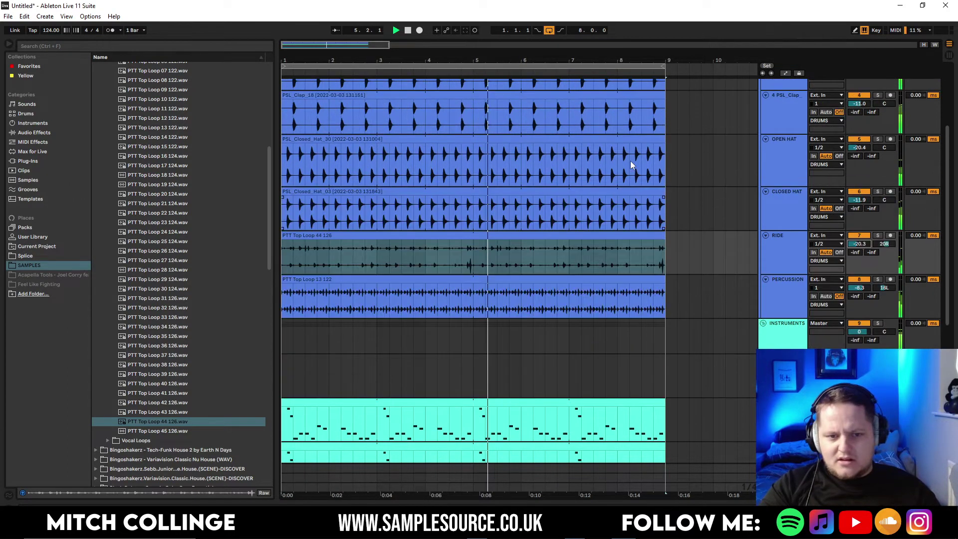
scroll(630, 161, "up", 3)
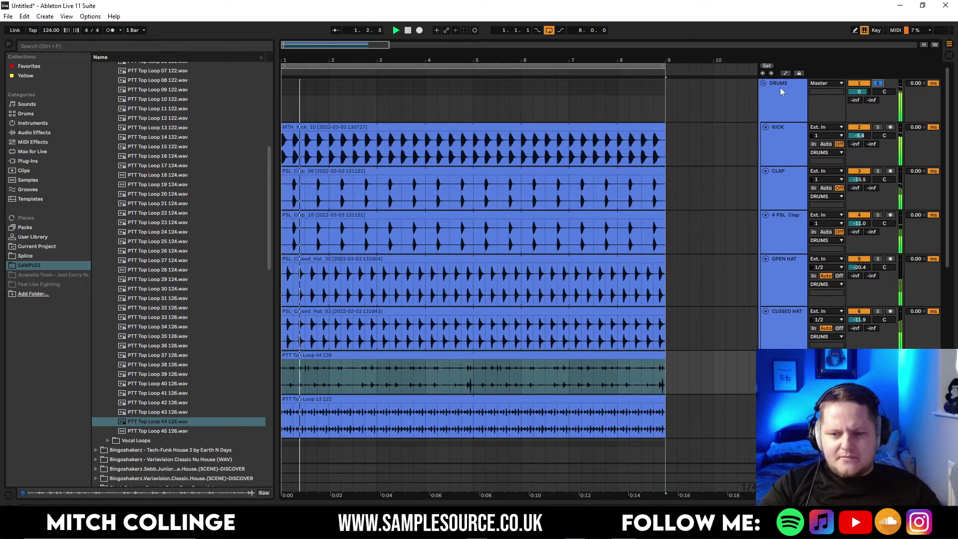
left_click_drag(859, 135, 859, 137)
key("space")
Add the Mix Gel compressor preset to the DRUMS group and play the drums
double_click(774, 94)
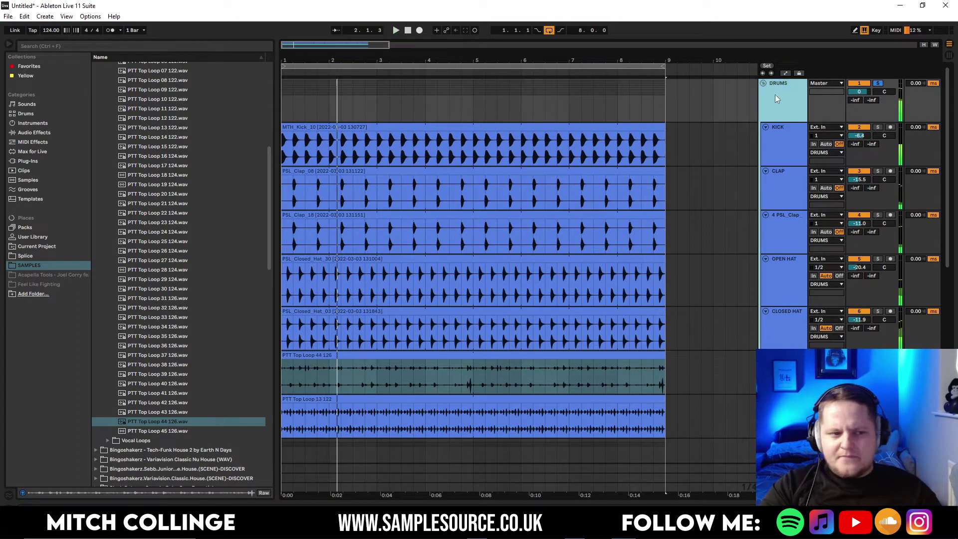
left_click(54, 133)
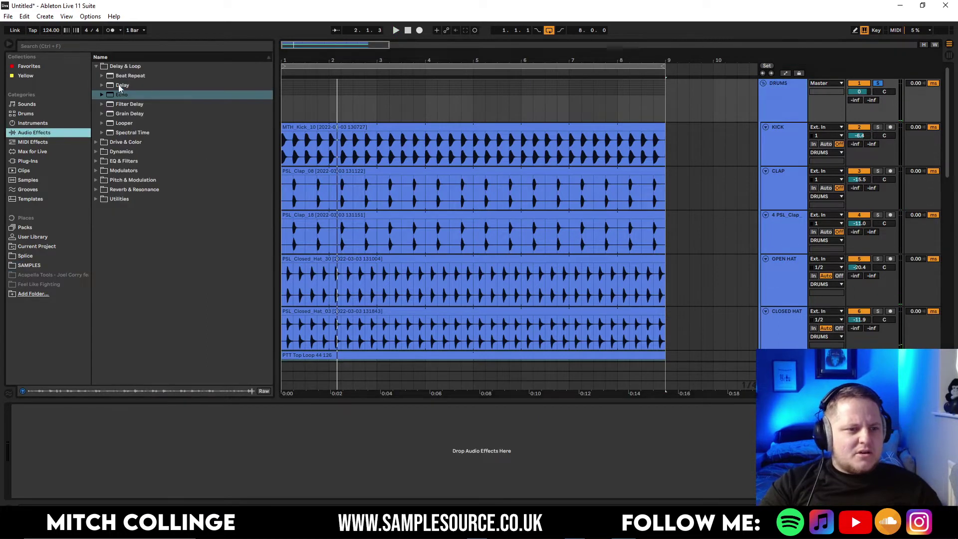
left_click(97, 152)
left_click_drag(135, 236, 138, 429)
key("space")
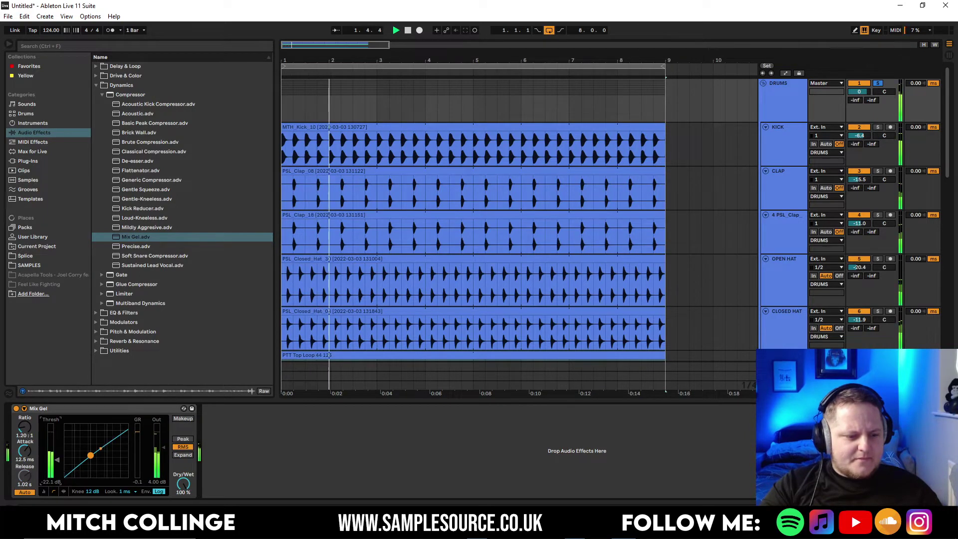
Switch the Mix Gel compressor to Peak mode, lower its threshold and set its output gain to 3 dB
left_click(182, 439)
key("space")
key("space")
left_click_drag(160, 474, 160, 479)
key("space")
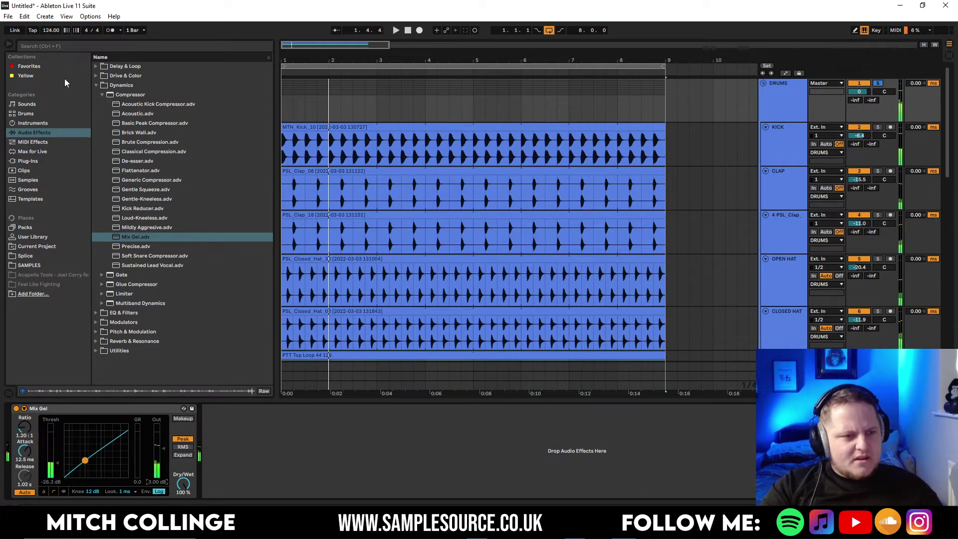
Add the Saturator preset A Bit Warmer after the compressor, with drive at 0 dB and dry/wet at 42.9%
left_click(97, 86)
left_click(95, 85)
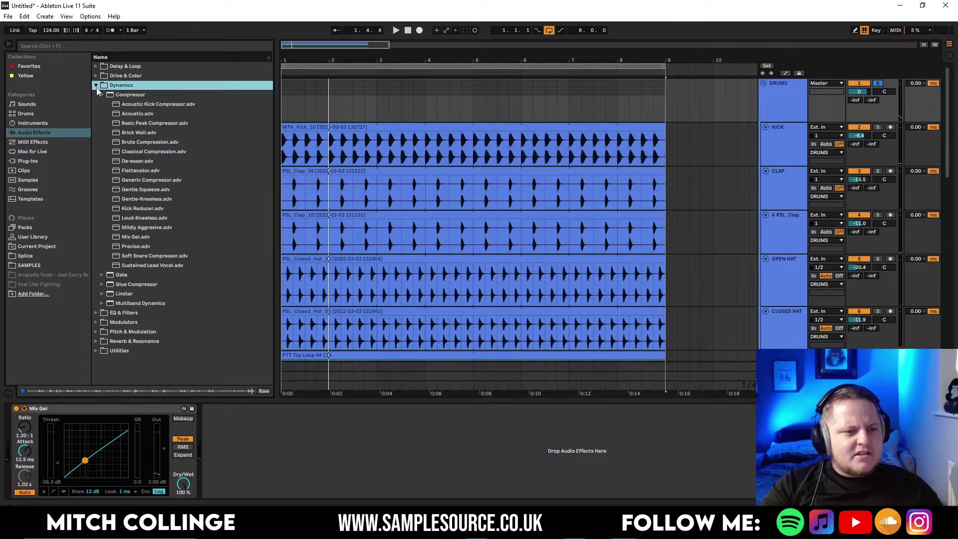
left_click(101, 94)
left_click(96, 76)
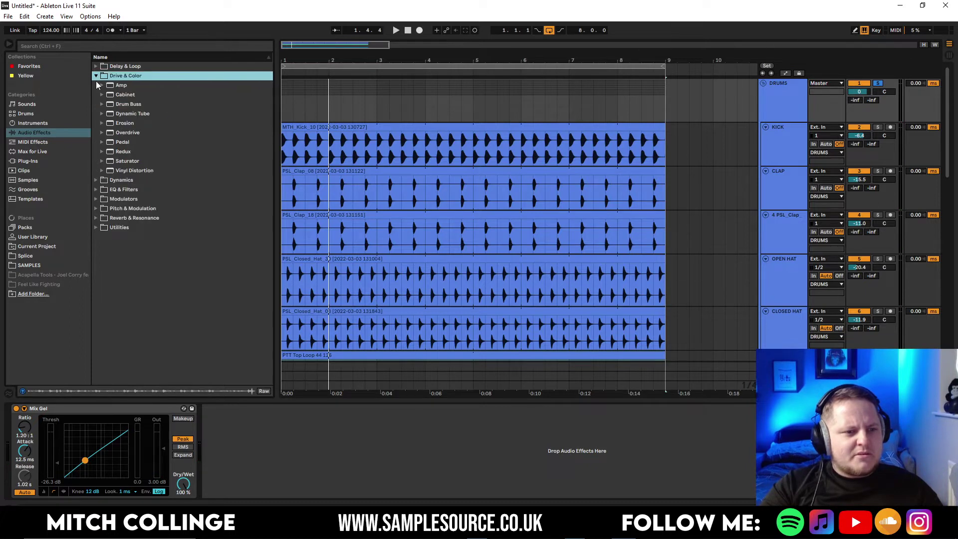
left_click(102, 161)
left_click_drag(123, 171, 298, 469)
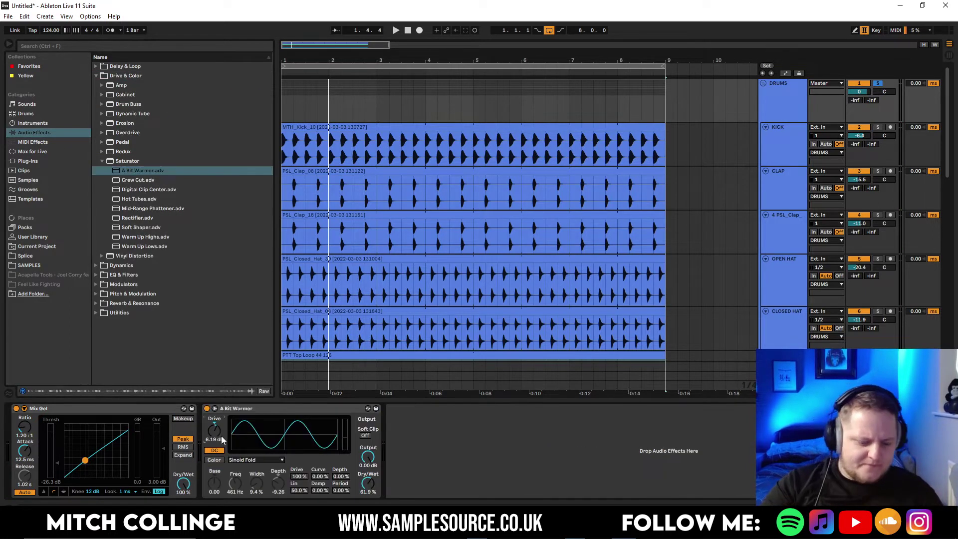
key("Return")
key("space")
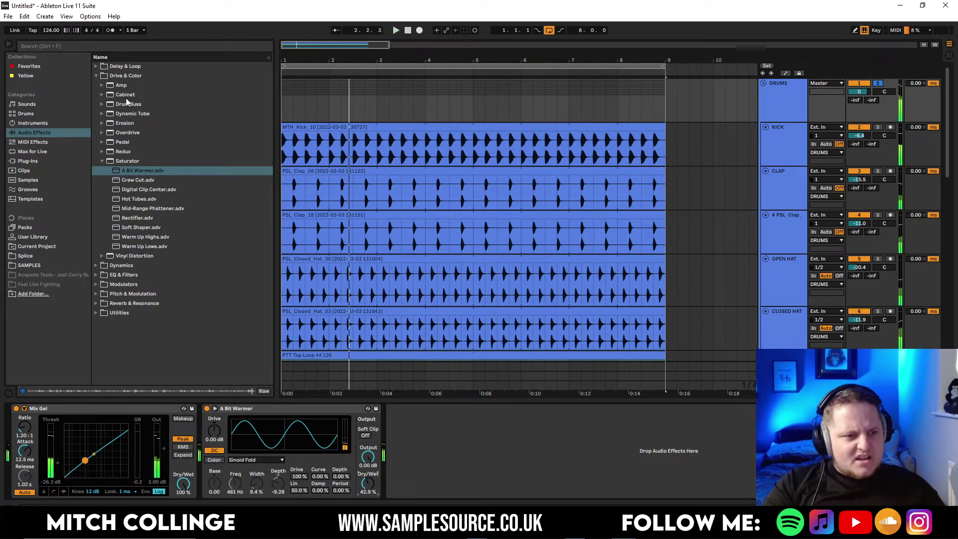
Add Drum Buss after the Saturator with drive 13%, crunch 17%, damp 20 kHz, transients 0.30 and output -7 dB
left_click_drag(122, 106, 455, 449)
key("space")
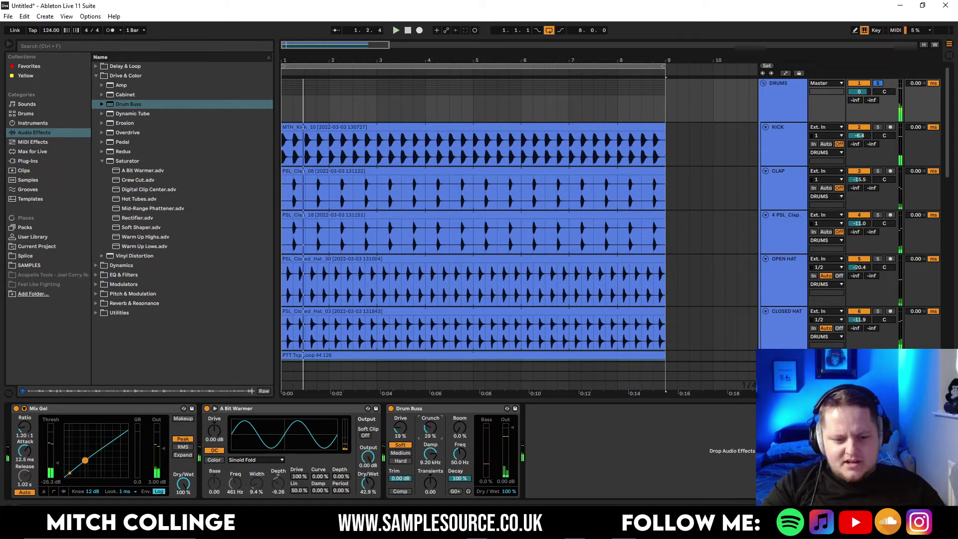
key("space")
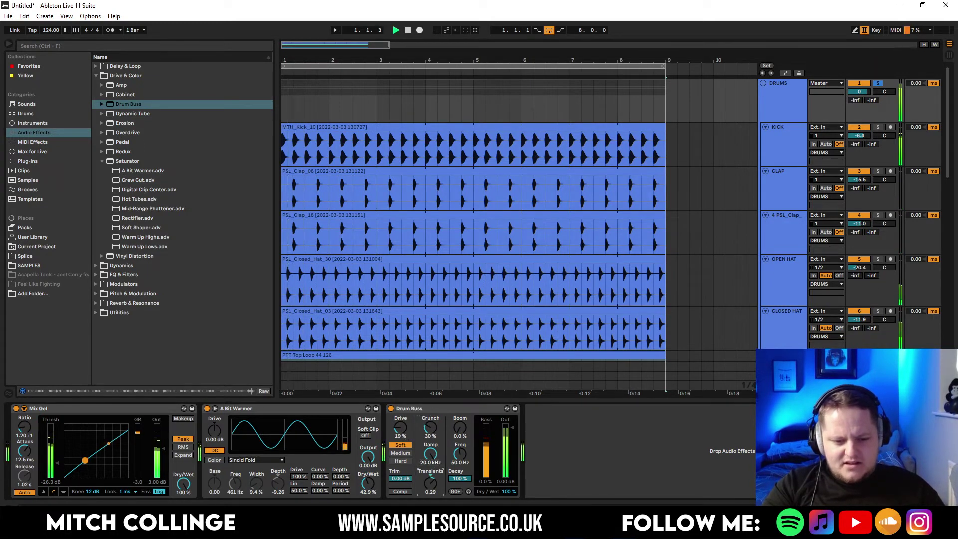
left_click_drag(402, 428, 430, 435)
key("space")
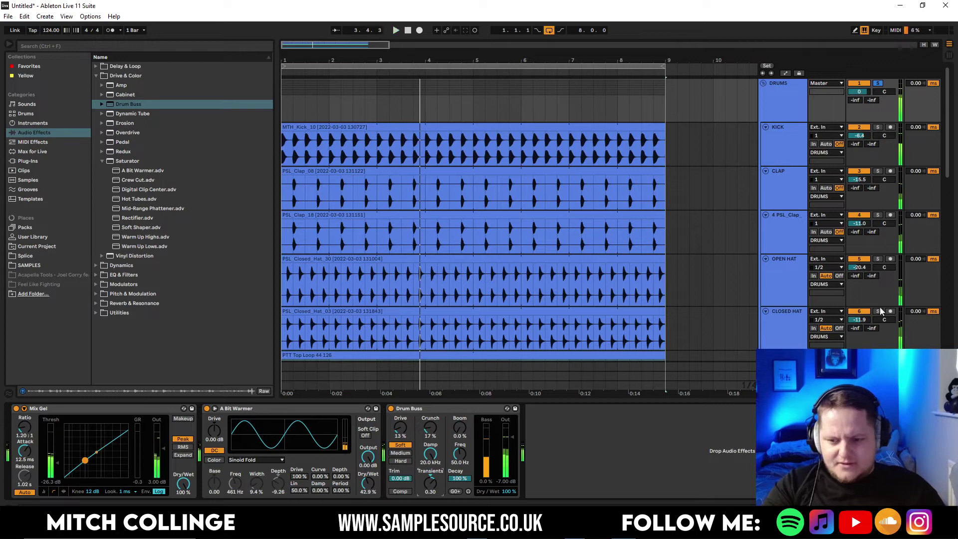
key("space")
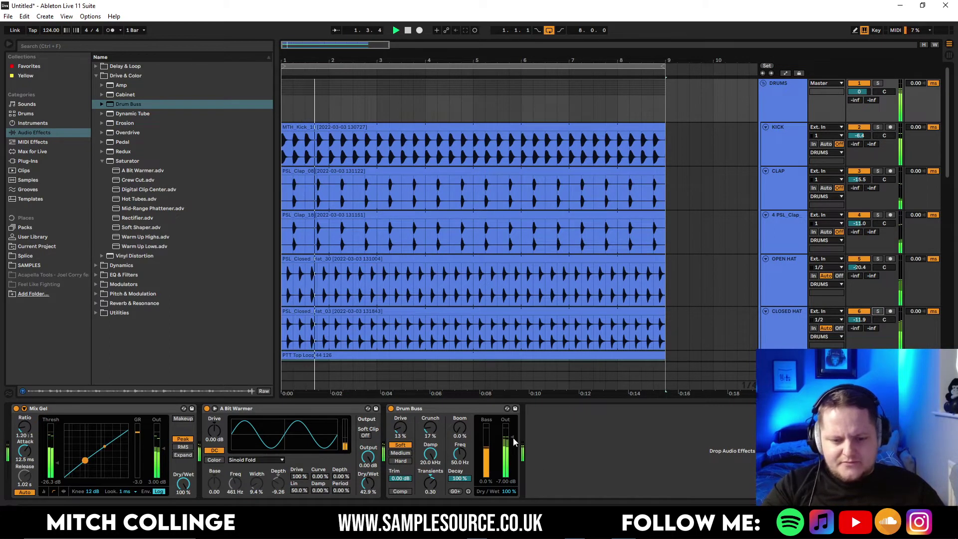
Unsolo the DRUMS group and refine Drum Buss to drive 12%, crunch 21%, boom 20%, transients 0.22 and output -9.98 dB
left_click_drag(516, 439, 515, 443)
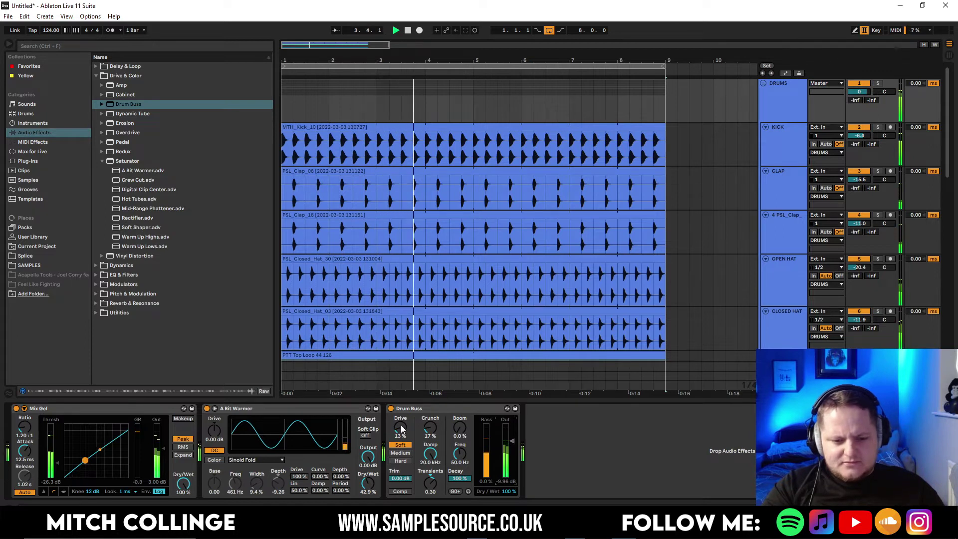
left_click(404, 461)
left_click(401, 445)
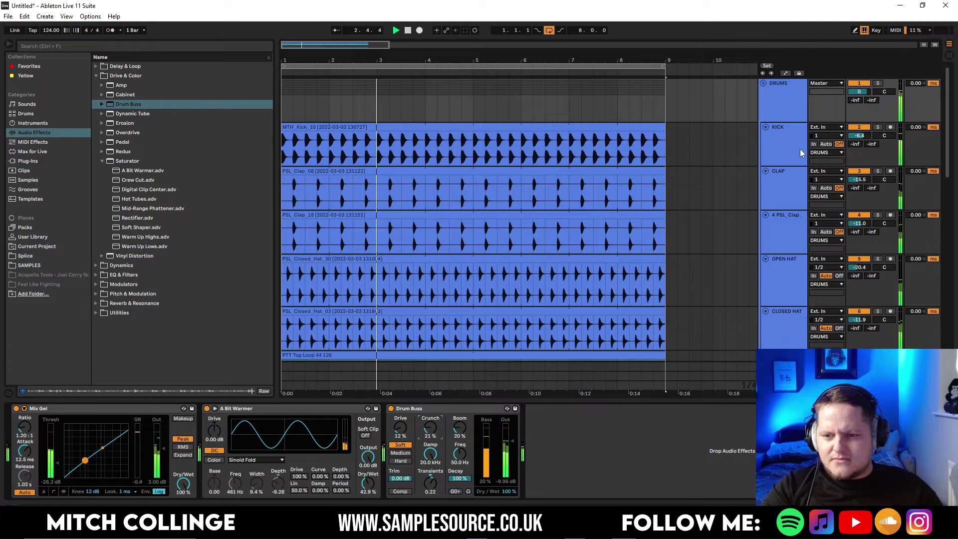
Compare the drums with Drum Buss bypassed and active, leaving it on with its output at -8.48 dB
scroll(701, 295, "down", 1)
key("space")
left_click_drag(511, 441, 512, 443)
key("space")
key("space")
left_click(391, 408)
key("space")
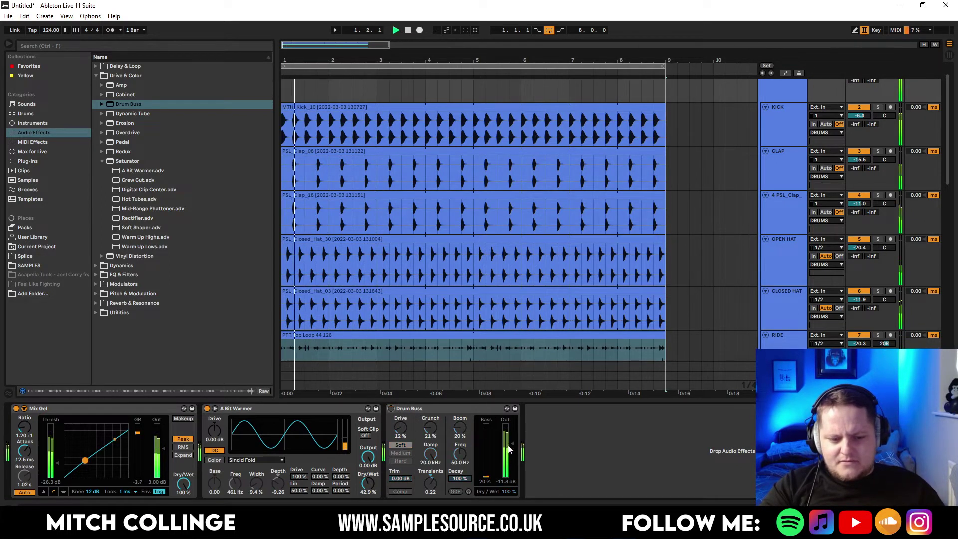
left_click(391, 408)
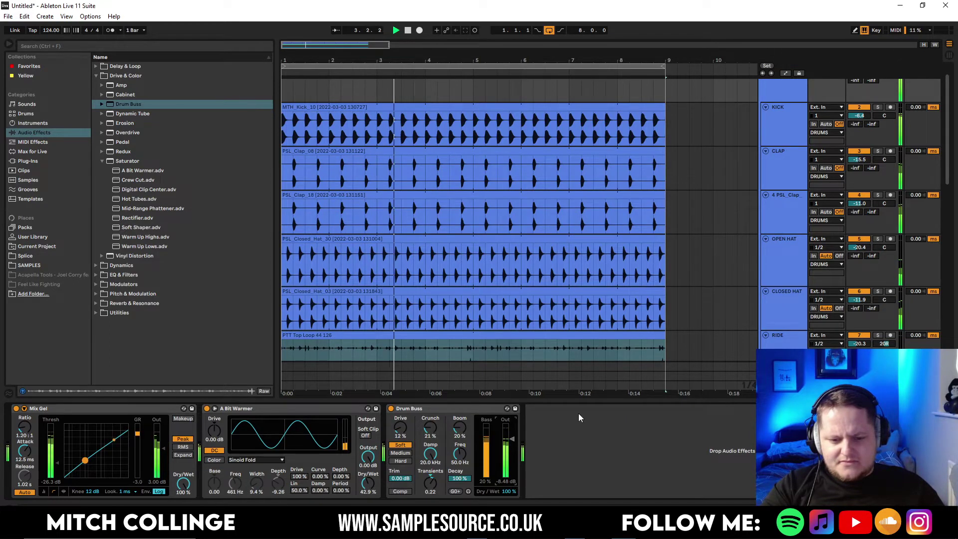
Hide the device view and lower the RIDE track's volume to -28.0 dB
left_click_drag(593, 401, 596, 449)
scroll(693, 305, "up", 1)
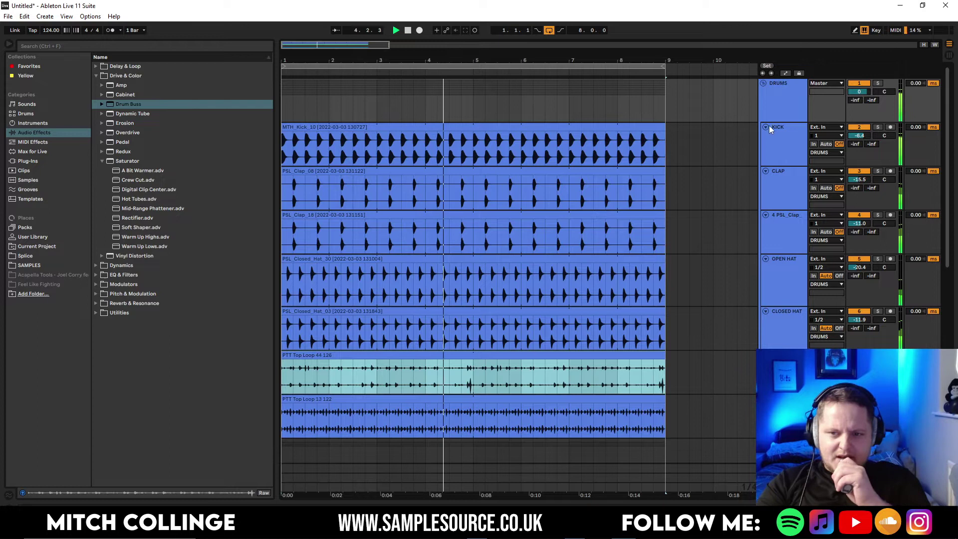
left_click(763, 82)
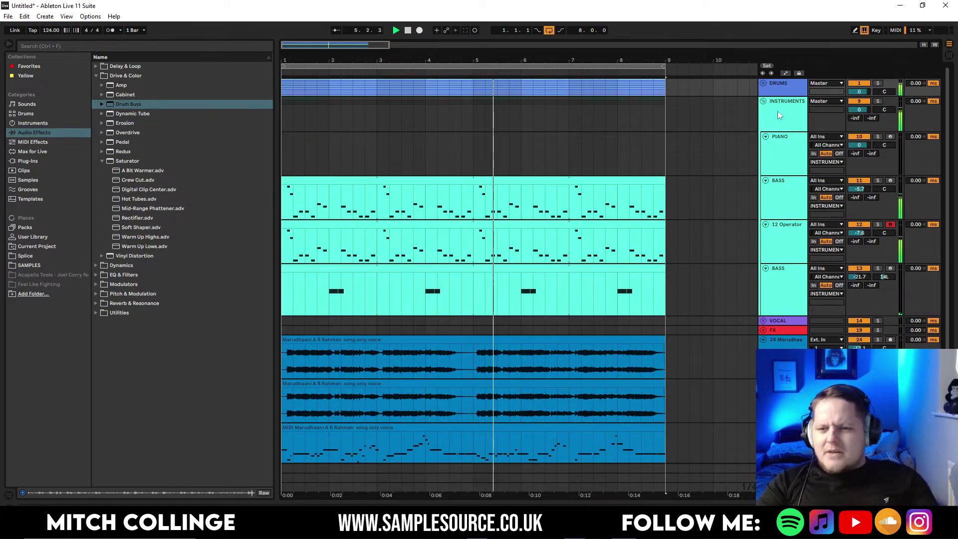
left_click(764, 82)
scroll(783, 224, "down", 2)
left_click(792, 312)
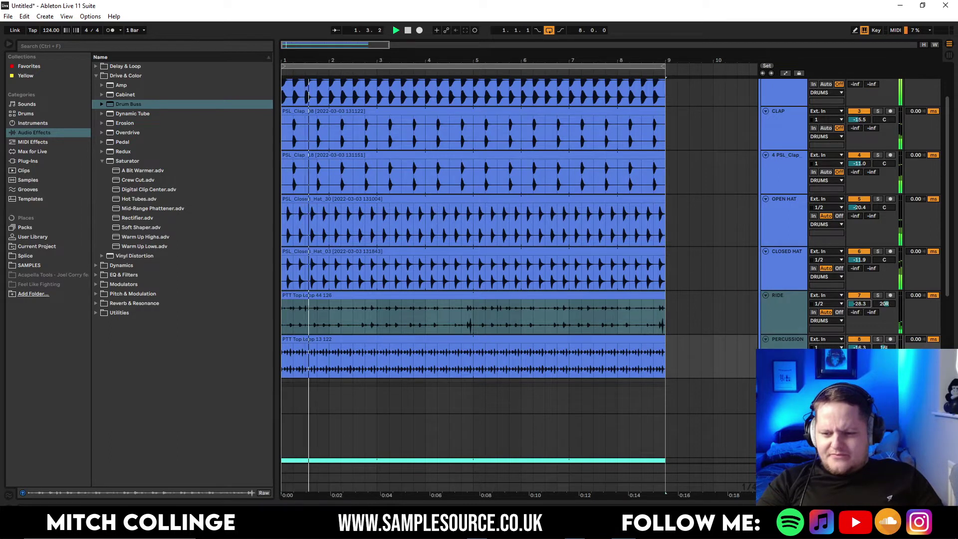
Lower the two clap tracks to -16.3 and -11.8 dB, RIDE to -28.8 dB and KICK to -7.2 dB
scroll(786, 218, "up", 1)
left_click(782, 173, "ctrl")
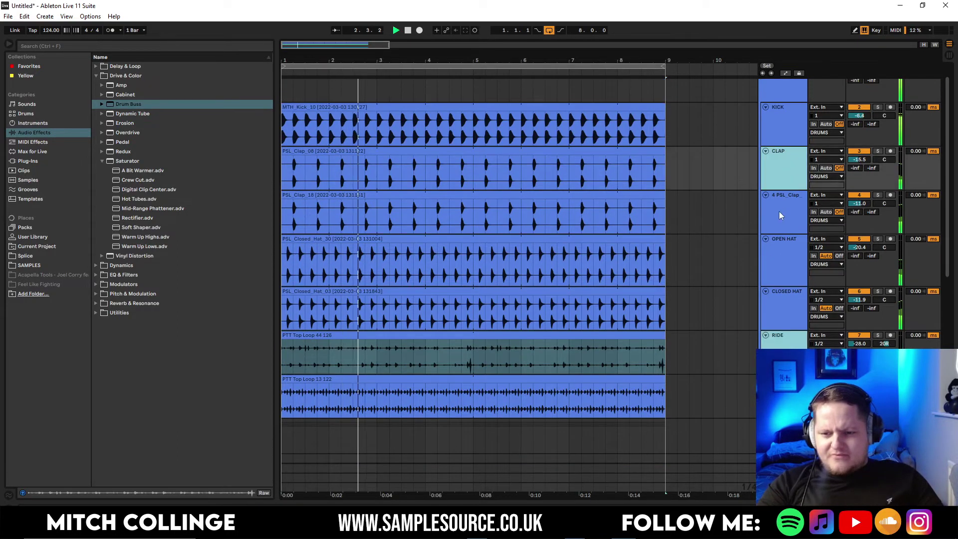
left_click(780, 214, "ctrl")
left_click_drag(858, 160, 857, 162)
left_click_drag(860, 116, 860, 119)
Add an EQ Eight to the KICK track and cut 2.60 dB at 726 Hz while listening
double_click(793, 114)
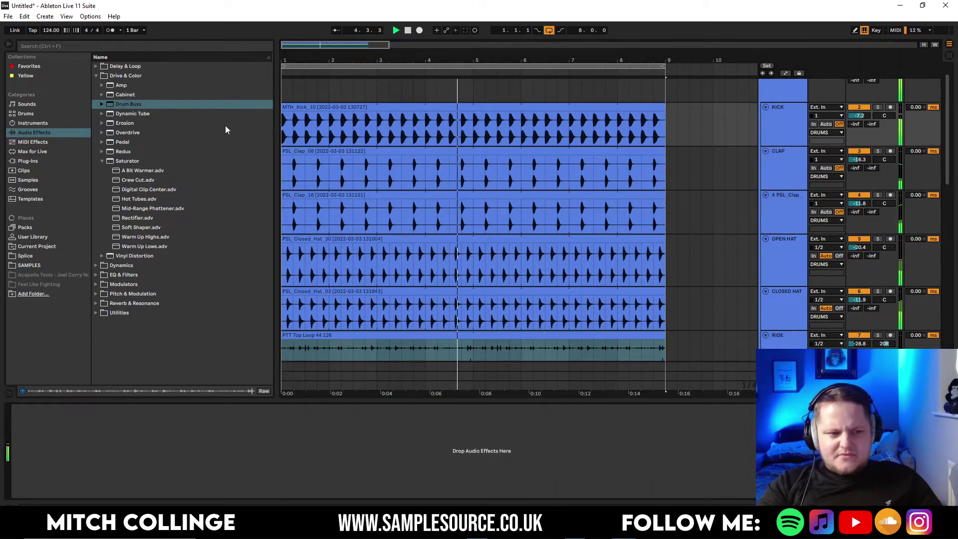
left_click(104, 162)
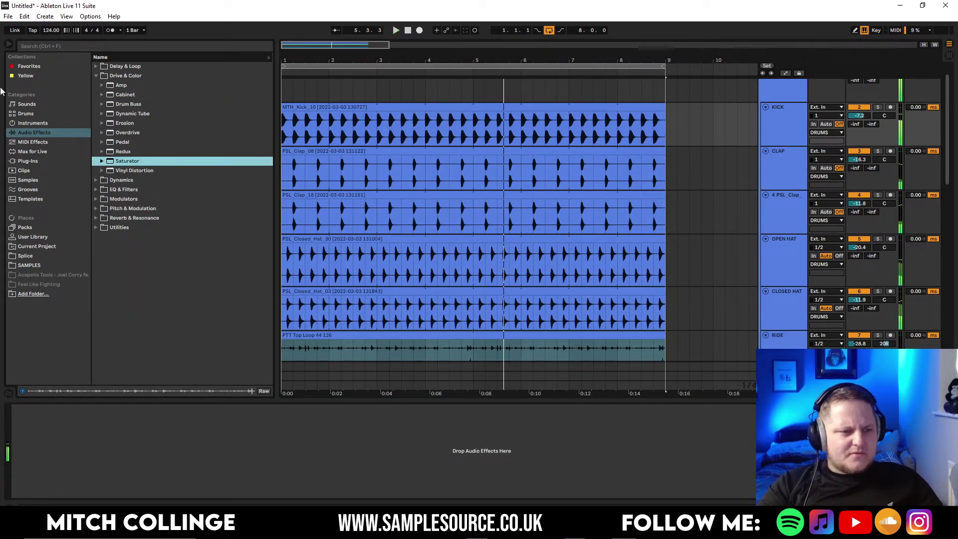
left_click(105, 190)
left_click_drag(126, 123, 141, 452)
key("space")
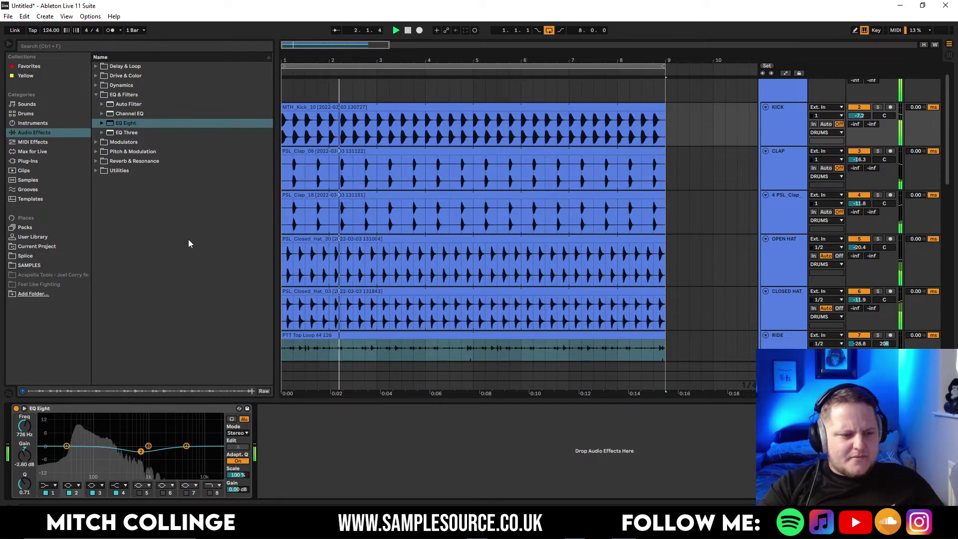
Load the Kick EQ 1 preset on the KICK track, reduce its low boost and cut the high band to -1.86 dB at 3.91 kHz
left_click(103, 123)
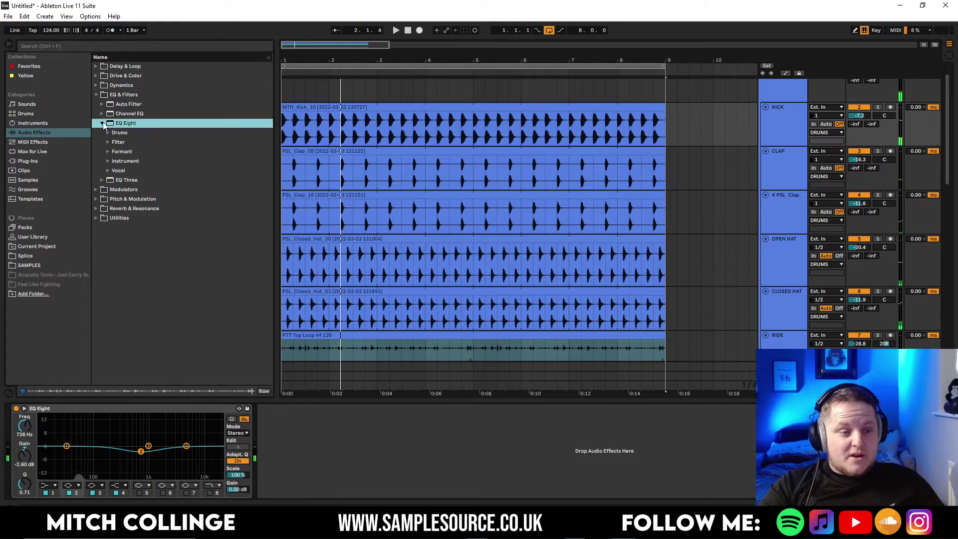
left_click(108, 161)
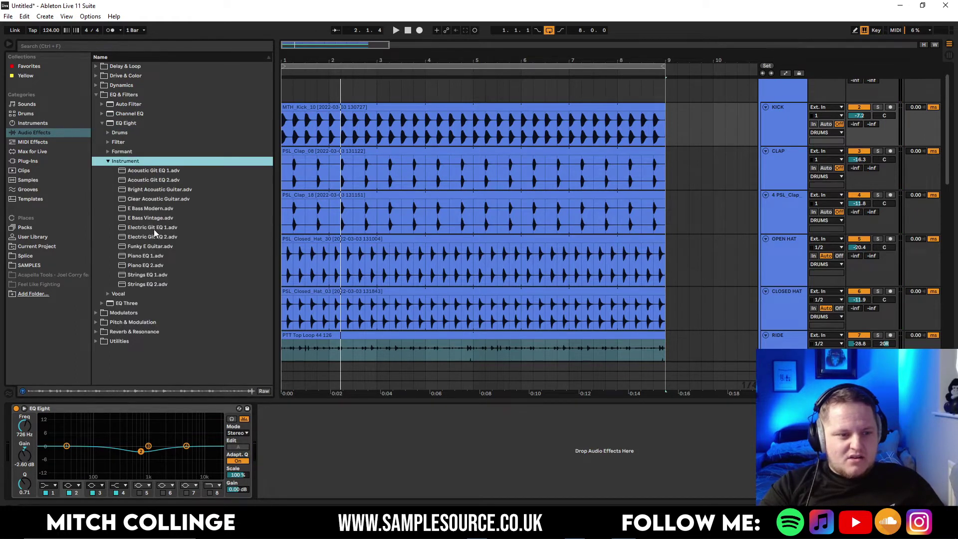
left_click(109, 132)
double_click(144, 199)
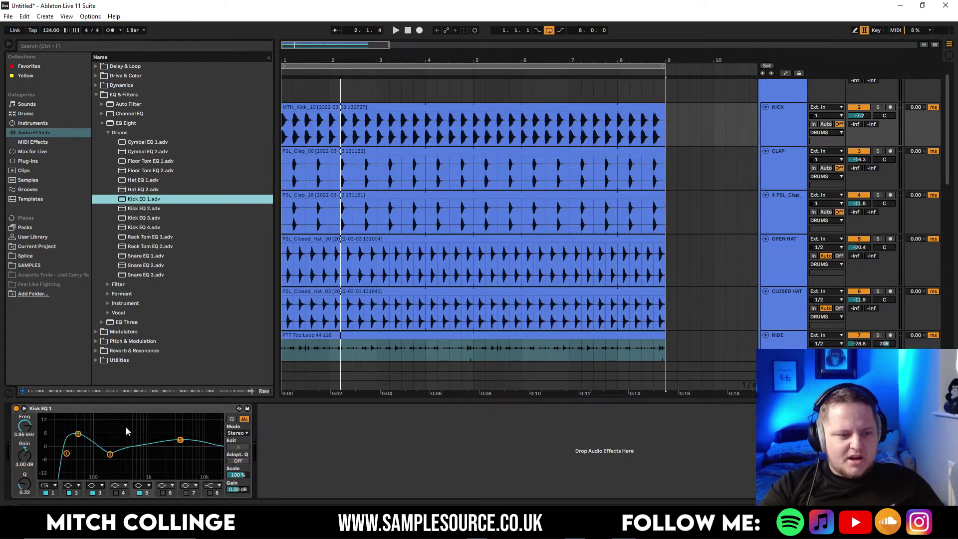
left_click_drag(78, 433, 80, 440)
key("space")
left_click_drag(180, 441, 180, 450)
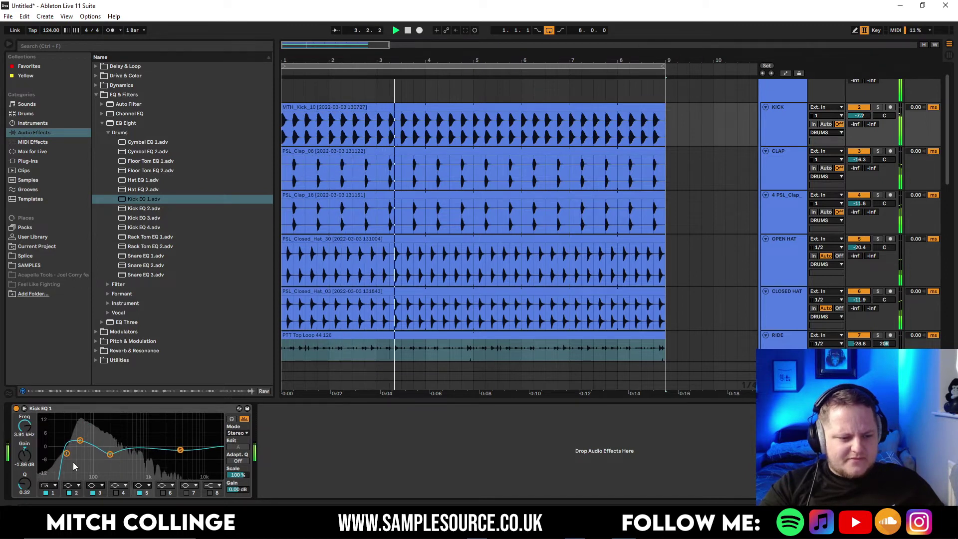
Lower the OPEN HAT track to -28.8 dB and set the CLOSED HAT track to -11.8 dB
left_click_drag(414, 400, 416, 443)
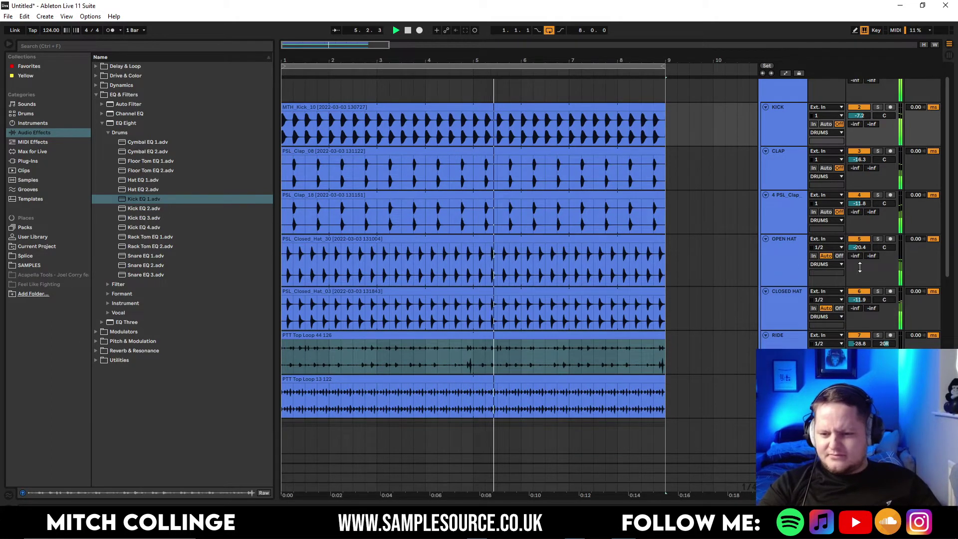
left_click_drag(858, 300, 858, 306)
left_click_drag(862, 249, 861, 262)
left_click_drag(859, 300, 859, 294)
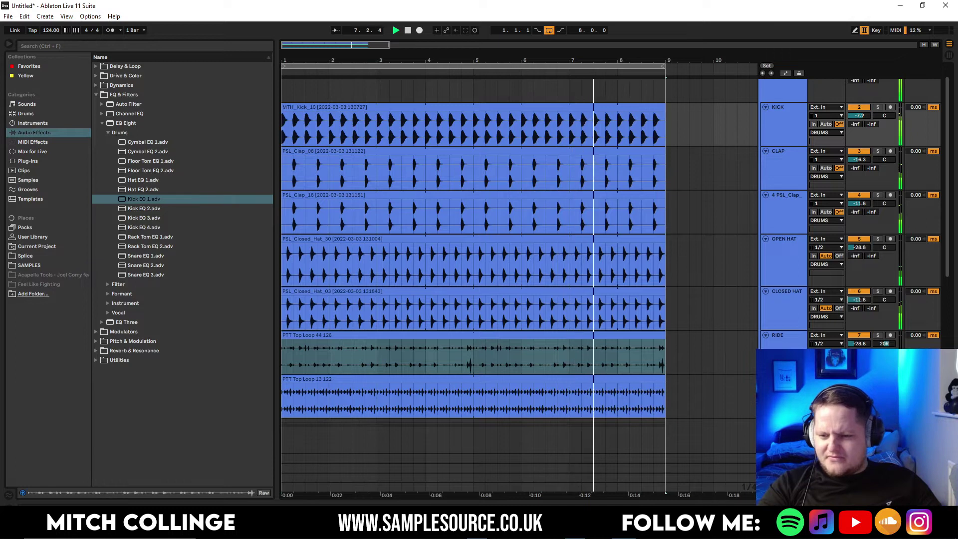
Mute the 12 Operator track and raise the Serum BASS track's volume to -1.1 dB, soloing it while adjusting
scroll(634, 272, "down", 5)
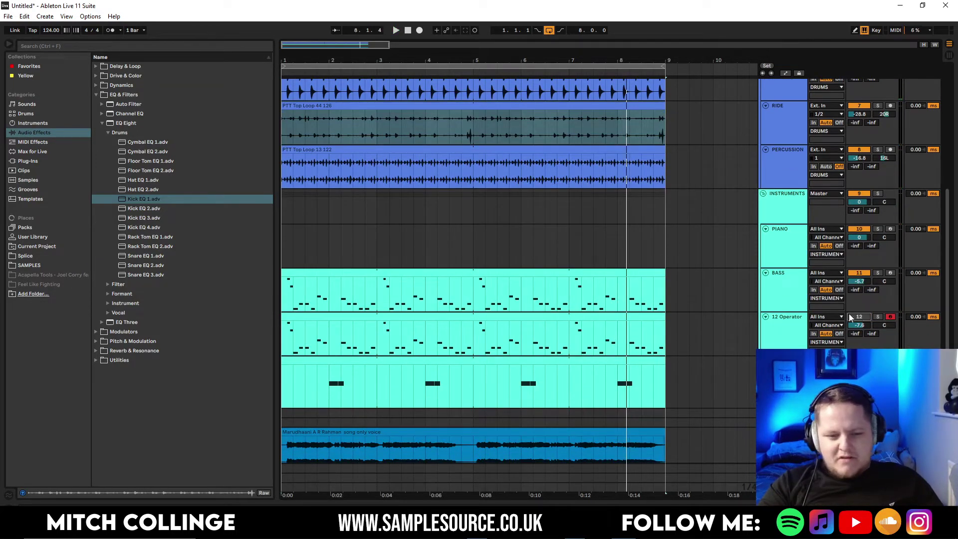
left_click(878, 273)
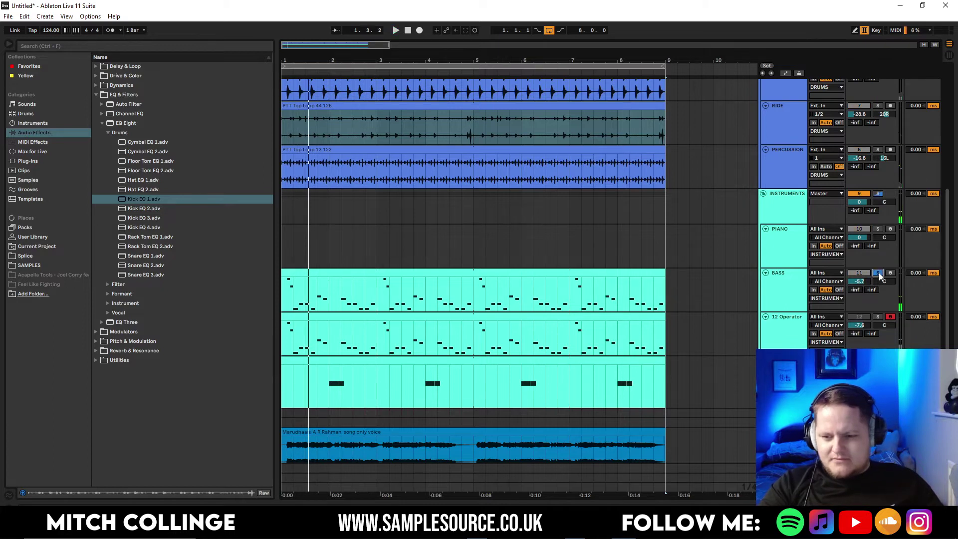
double_click(789, 282)
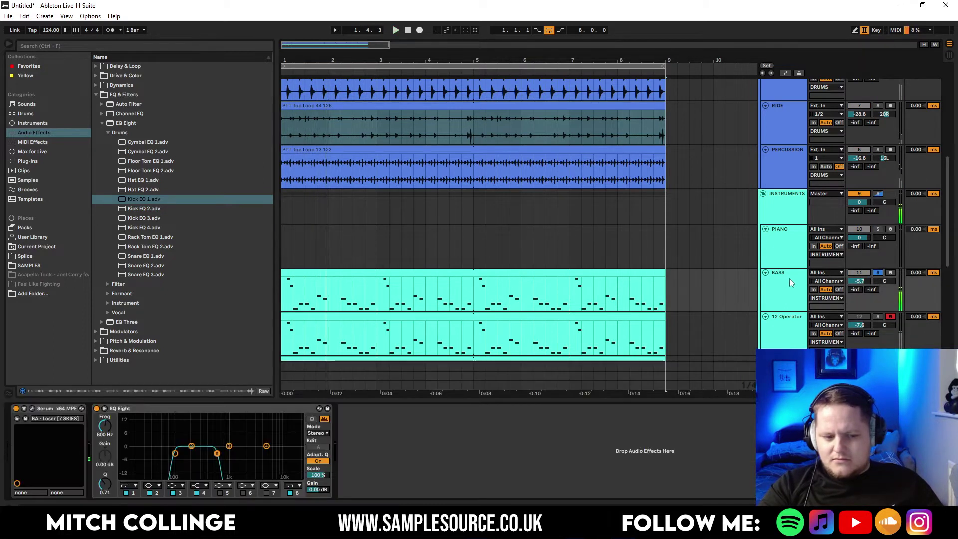
left_click_drag(863, 278, 864, 255)
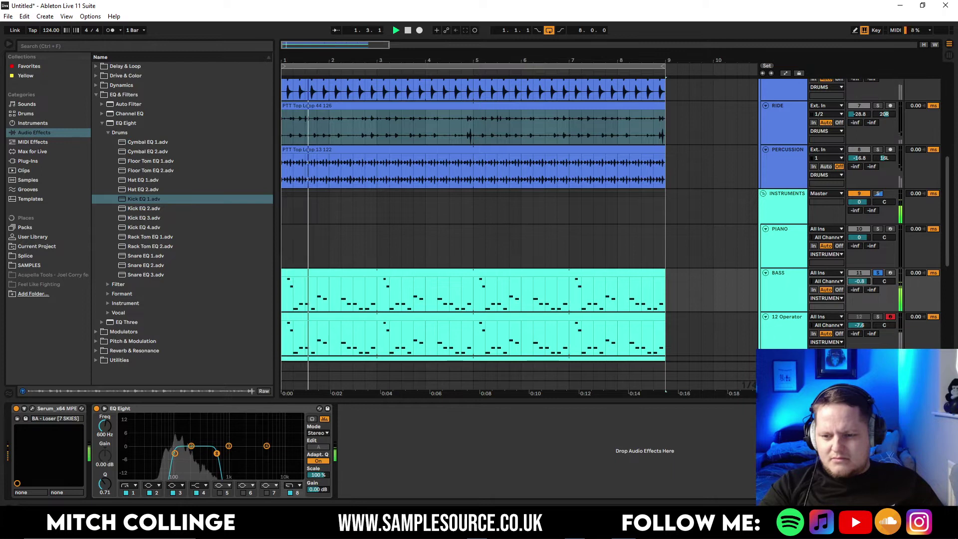
left_click(878, 273)
key("space")
Open the Serum BASS clip and transpose its first note down an octave to C1
double_click(460, 274)
left_click_drag(280, 310, 235, 316)
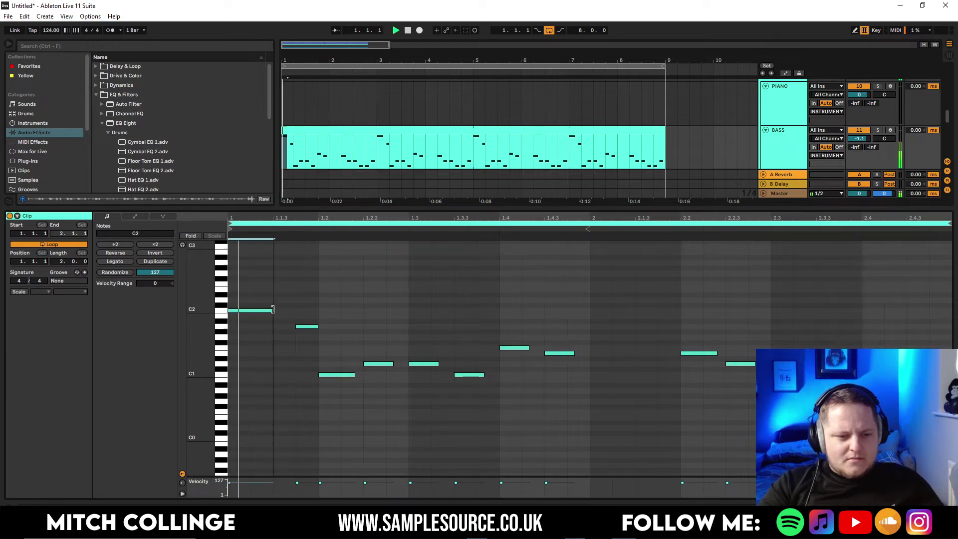
mouse_move(296, 326)
left_mouse_down()
mouse_move(273, 327)
mouse_move(327, 328)
left_mouse_up()
left_click(272, 310)
key("shift+Down")
key("space")
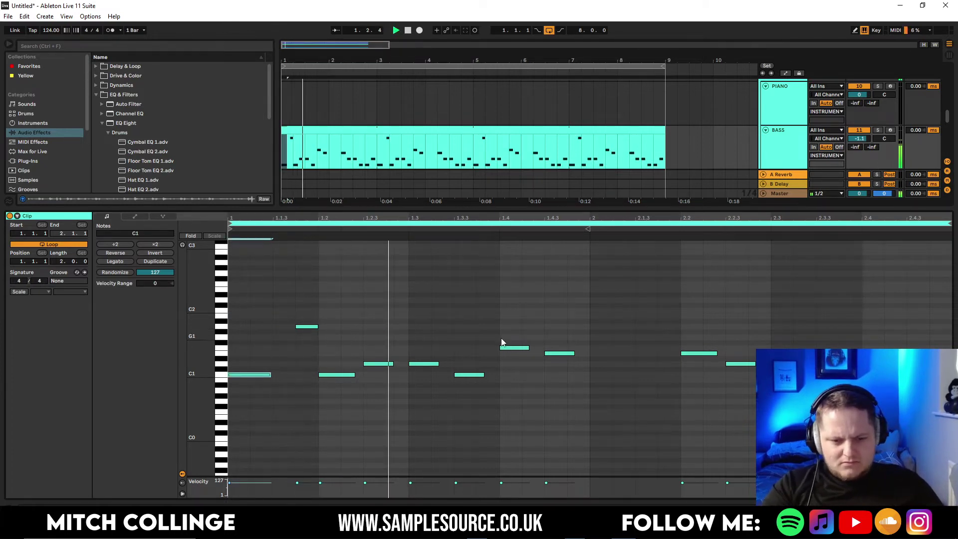
Delete the BASS clip's note at 1.4.3 and every note in its second bar
left_click(553, 384)
key("Delete")
left_click_drag(940, 327, 733, 395)
key("Delete")
left_click_drag(913, 345, 642, 381)
key("Delete")
key("space")
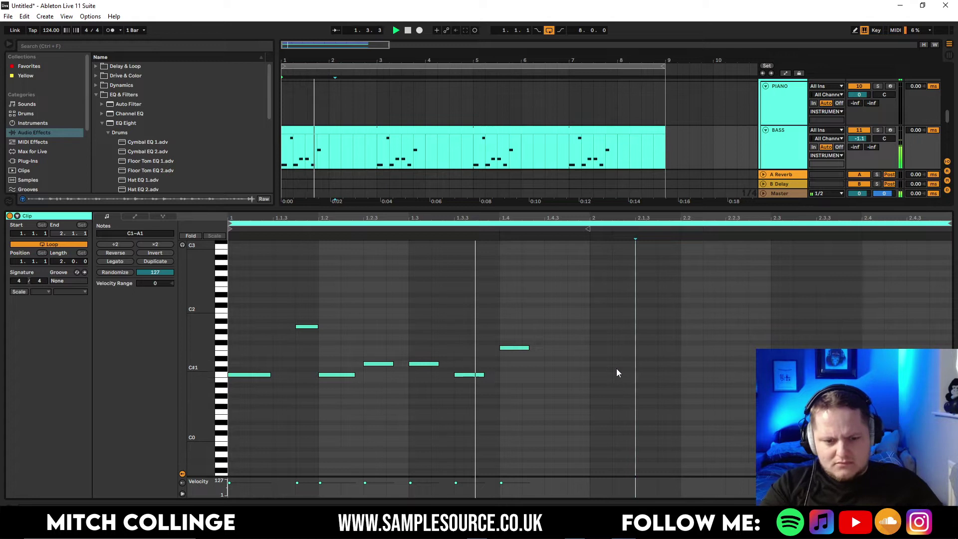
Duplicate the BASS clip's first-bar notes into its second bar at the same pitch and close the note editor
key("space")
key("ctrl+a")
key("ctrl+d")
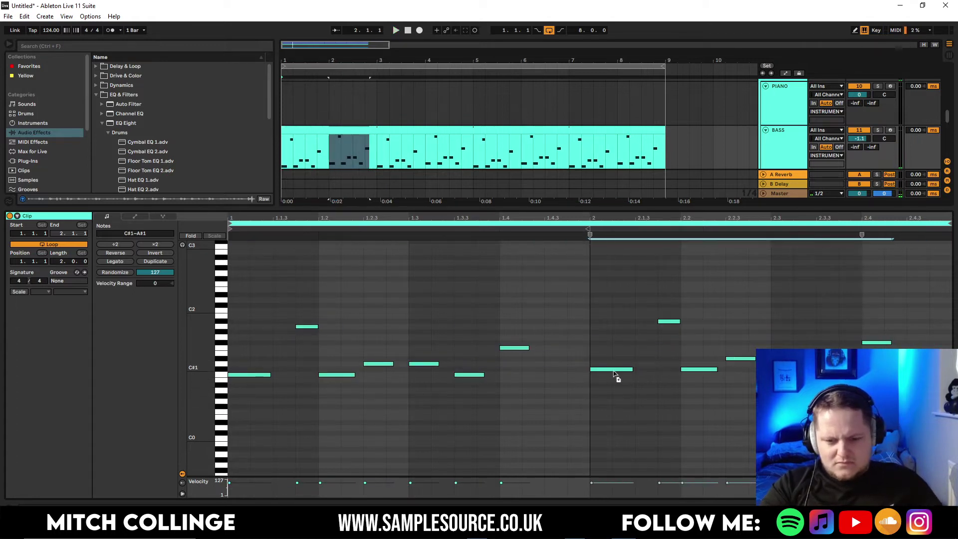
double_click(696, 207)
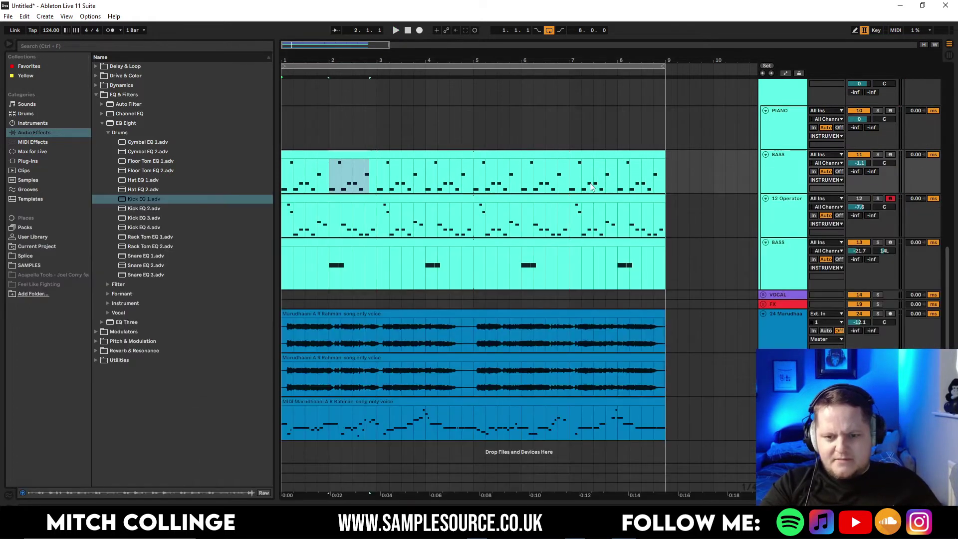
Copy the new BASS pattern onto the 12 Operator track one octave lower and turn that track back on
left_click(603, 165)
left_click(605, 213)
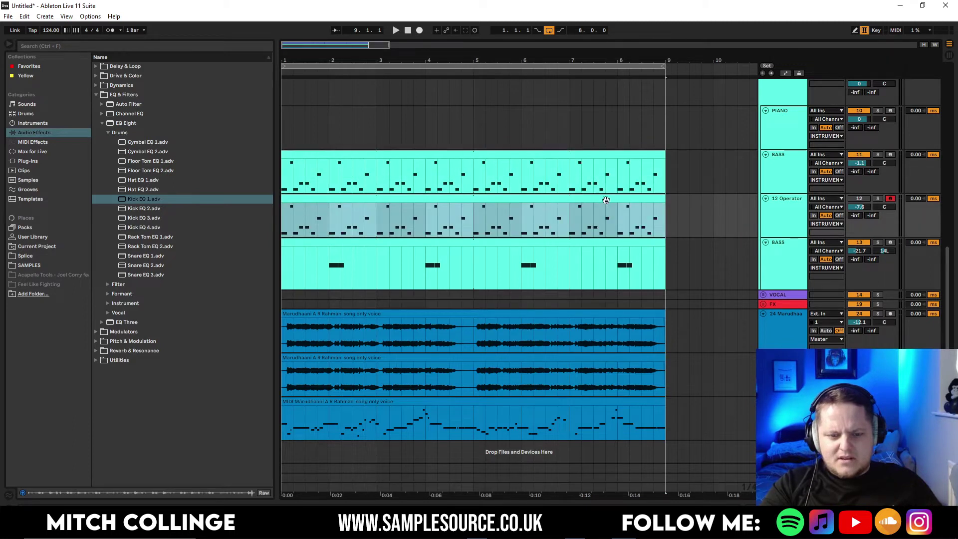
double_click(605, 213)
key("shift+Down")
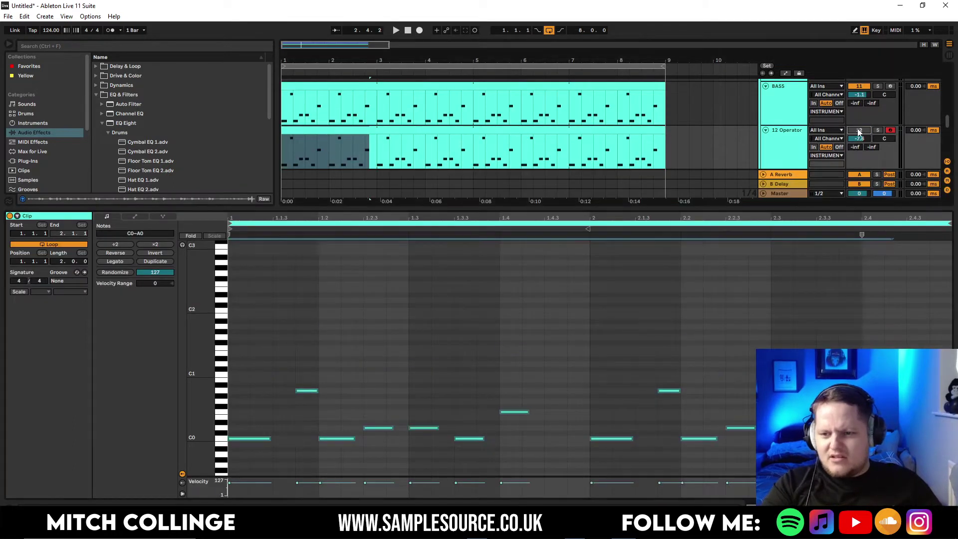
key("space")
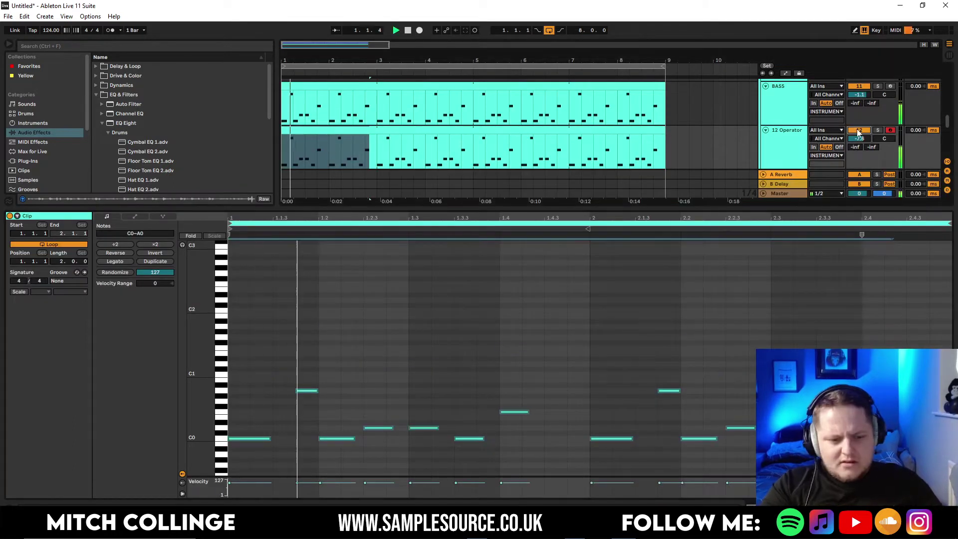
left_click(636, 209)
left_click(636, 209)
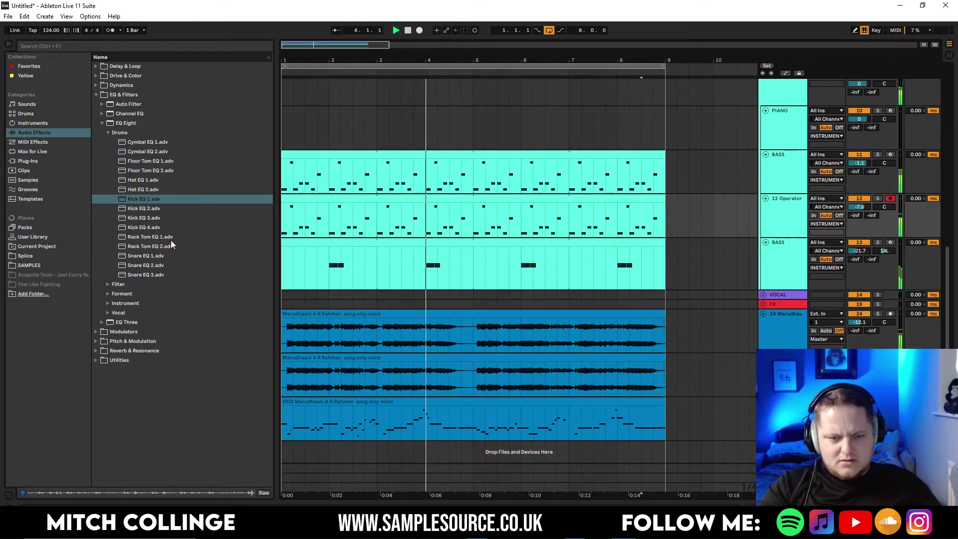
Copy the F1 note at 1.4 to 1.4.3 in the Serum BASS clip and play the loop
double_click(389, 155)
left_click(517, 343)
key("space")
left_click_drag(518, 349, 556, 352)
key("space")
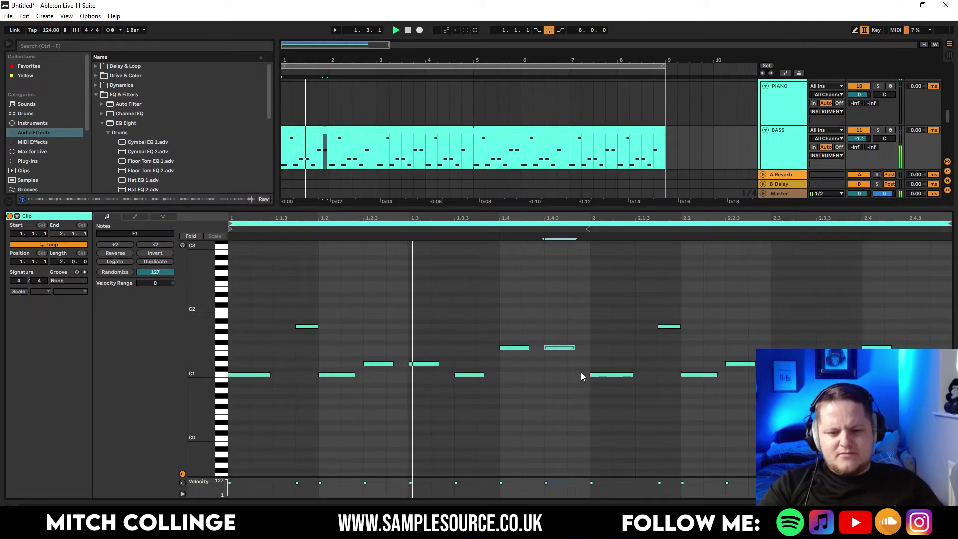
Copy the BASS clip's F1 note at 2.4 to 2.4.3, lower the copy to D1 and play the loop
left_click(883, 347)
left_click_drag(894, 348, 923, 349)
key("space")
key("space")
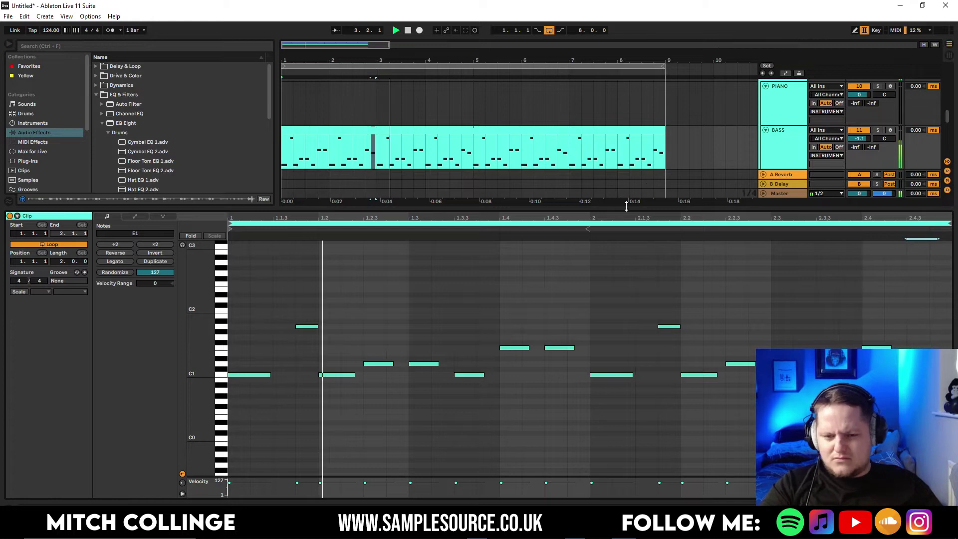
mouse_move(919, 348)
left_mouse_down()
mouse_move(918, 374)
mouse_move(918, 363)
left_mouse_up()
key("space")
key("space")
Replace the 12 Operator clip with the updated BASS clip and transpose all its notes down one octave
key("ctrl+alt+l")
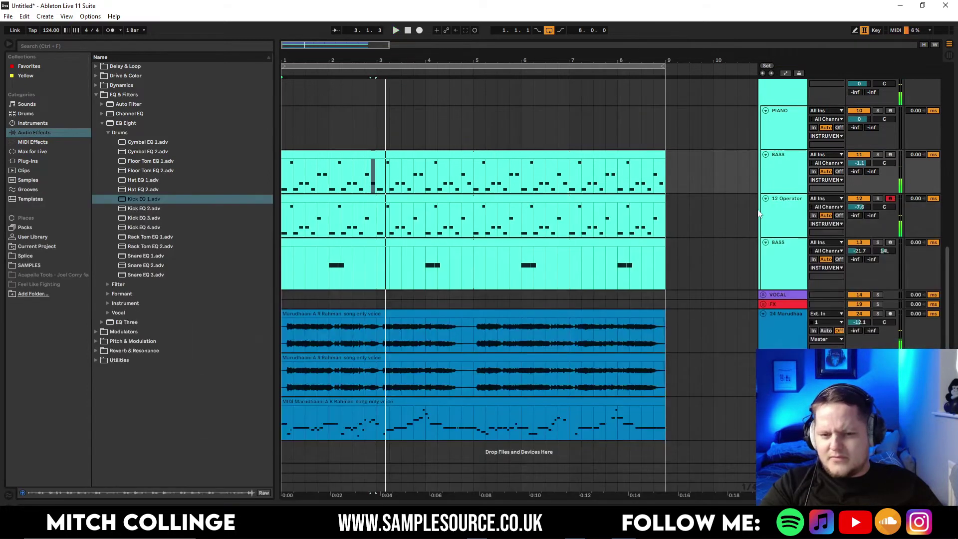
left_click(461, 151)
double_click(468, 199)
key("ctrl+a")
key("space")
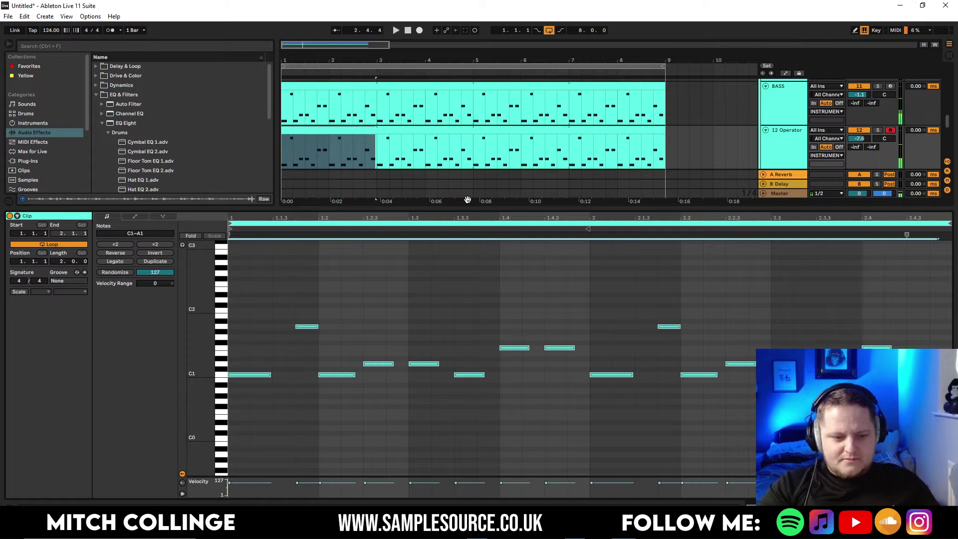
key("shift+Down")
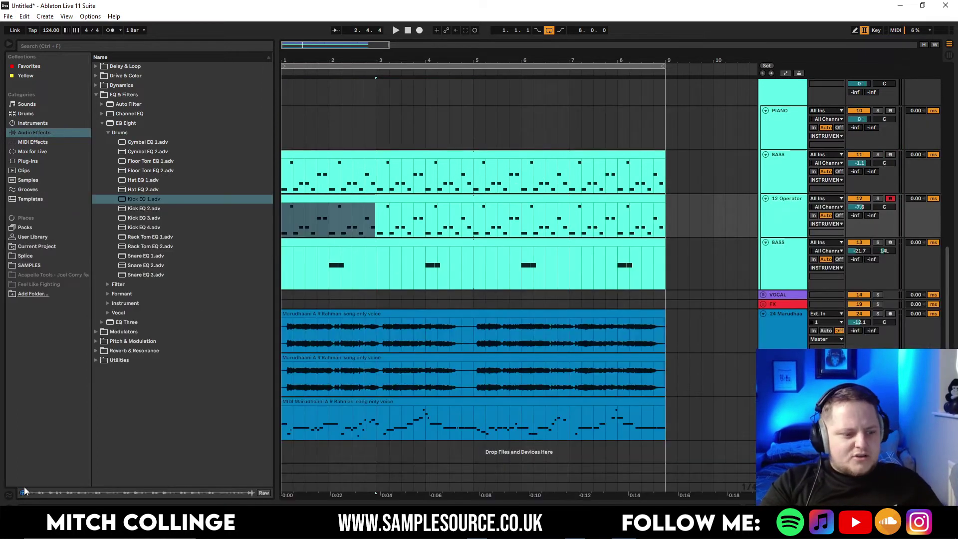
Open the groove pool and add the Swing 16ths 61 groove from the groove library
left_click_drag(24, 488, 64, 296)
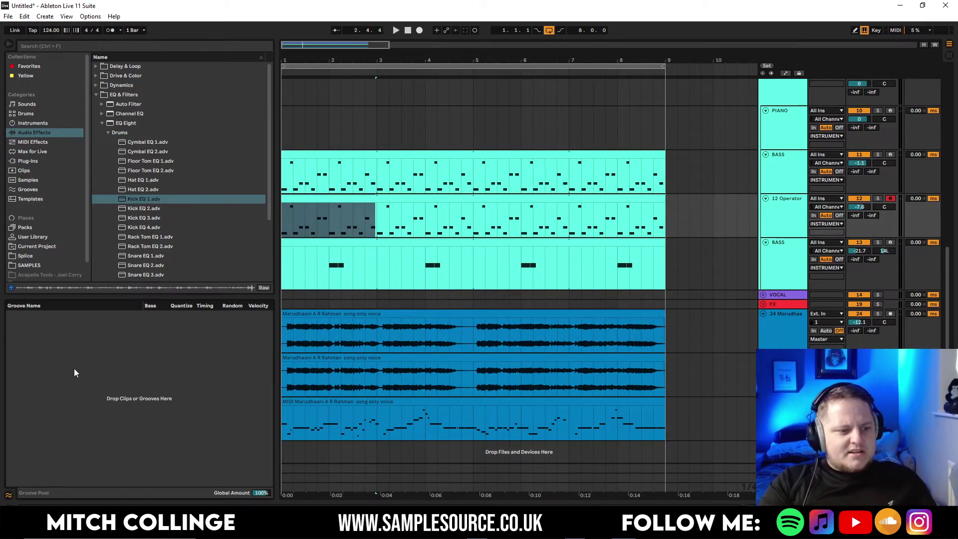
left_click(30, 190)
scroll(193, 196, "down", 10)
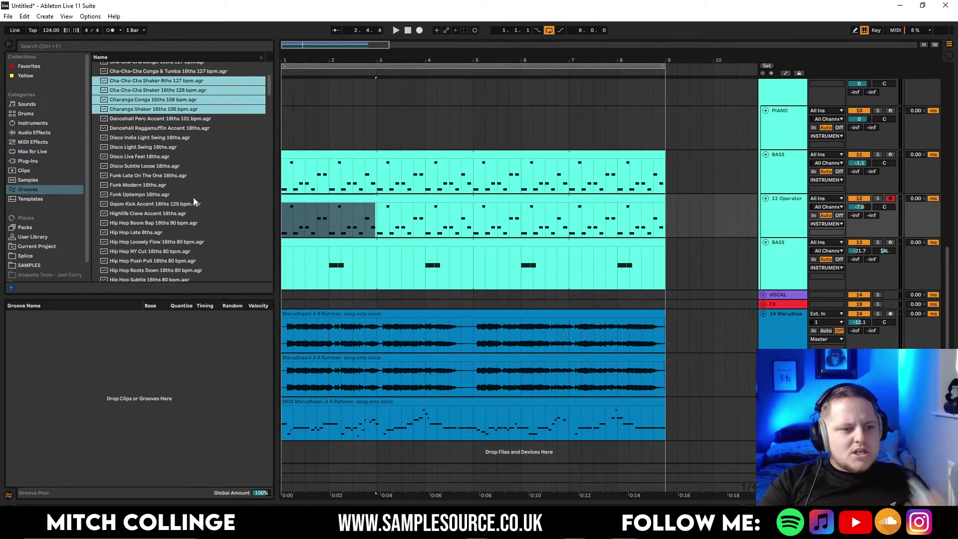
scroll(196, 188, "down", 10)
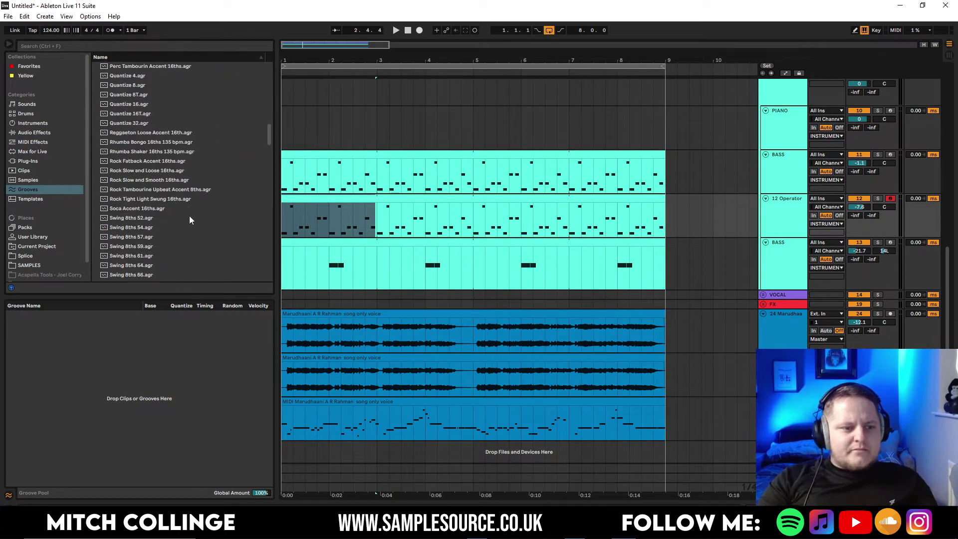
scroll(170, 208, "down", 2)
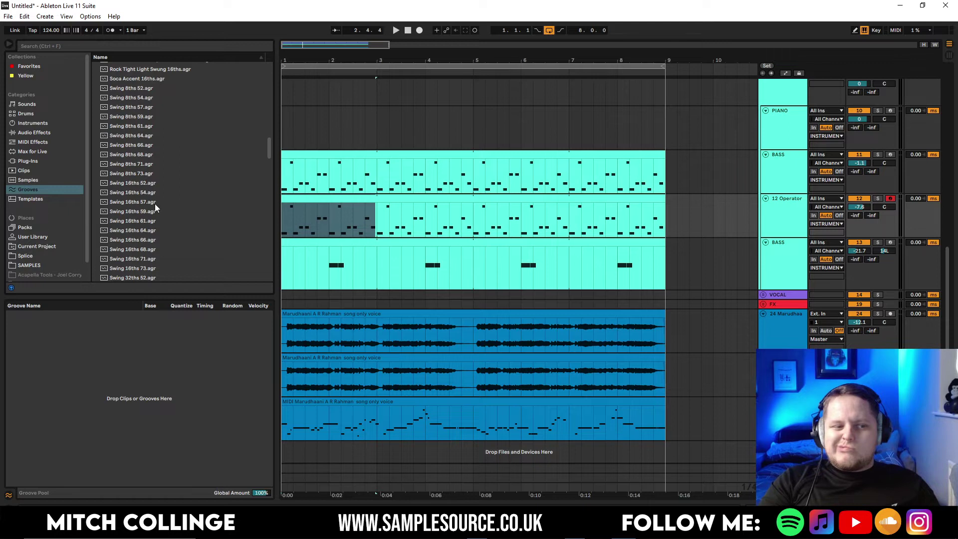
left_click_drag(145, 220, 173, 404)
Try the Swing 16ths 61 groove on the bass pattern and play the loop
double_click(422, 174)
left_click(70, 281)
left_click(70, 296)
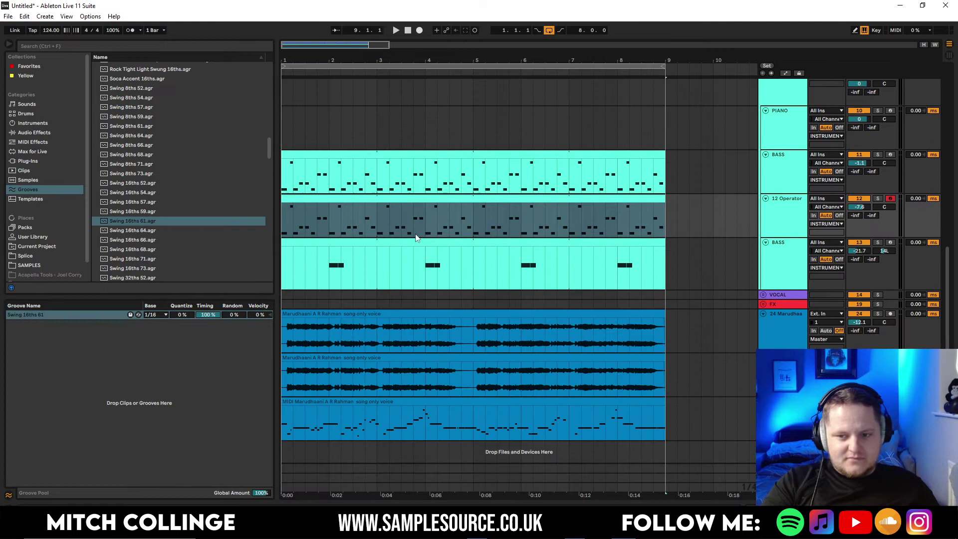
key("space")
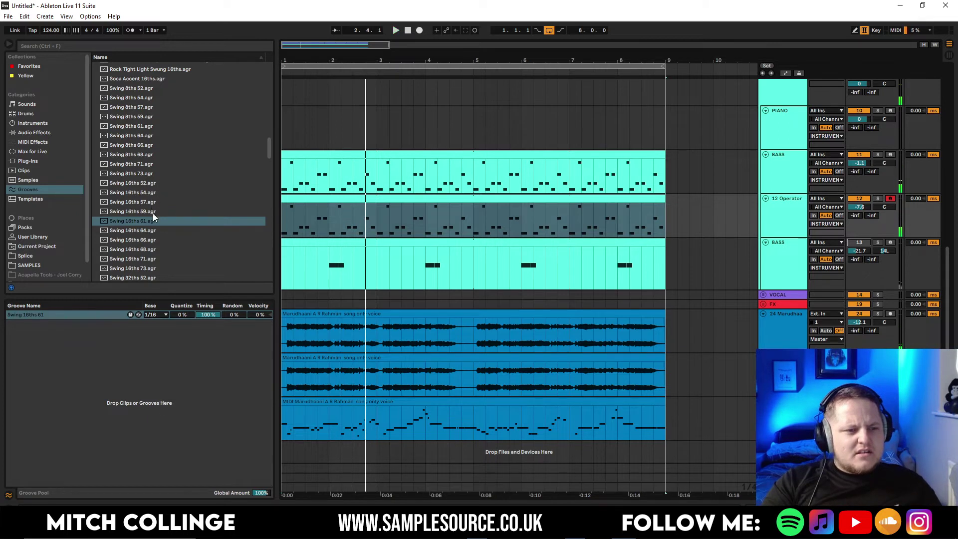
Add the Swing 16ths 57 groove to the groove pool and assign it to the BASS clip above the 12 Operator track
left_click_drag(150, 204, 355, 209)
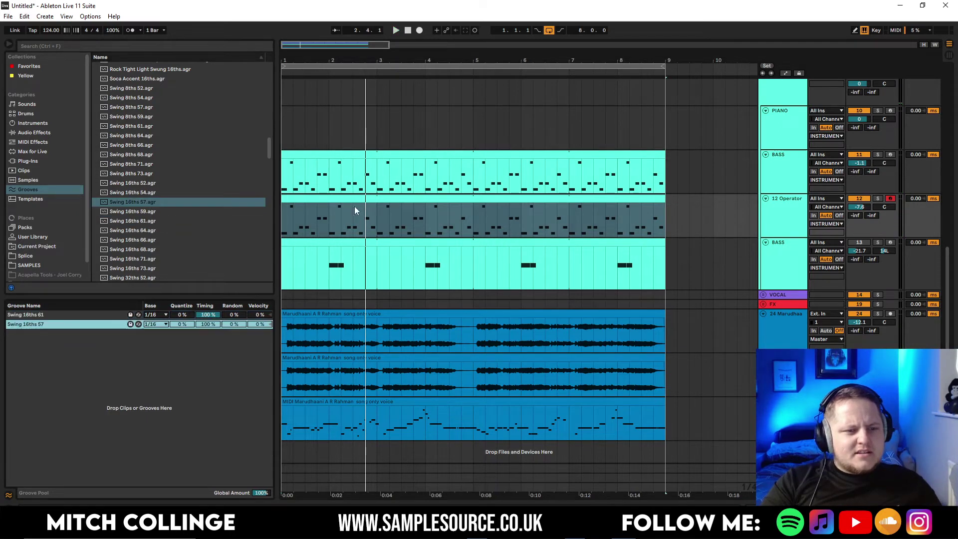
double_click(363, 157)
left_click(78, 283)
left_click(72, 305)
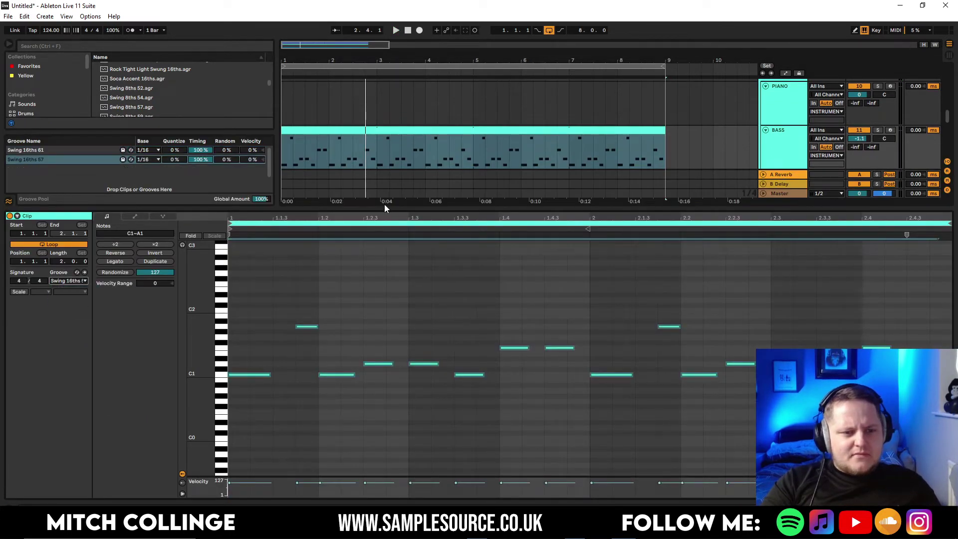
left_click(383, 207)
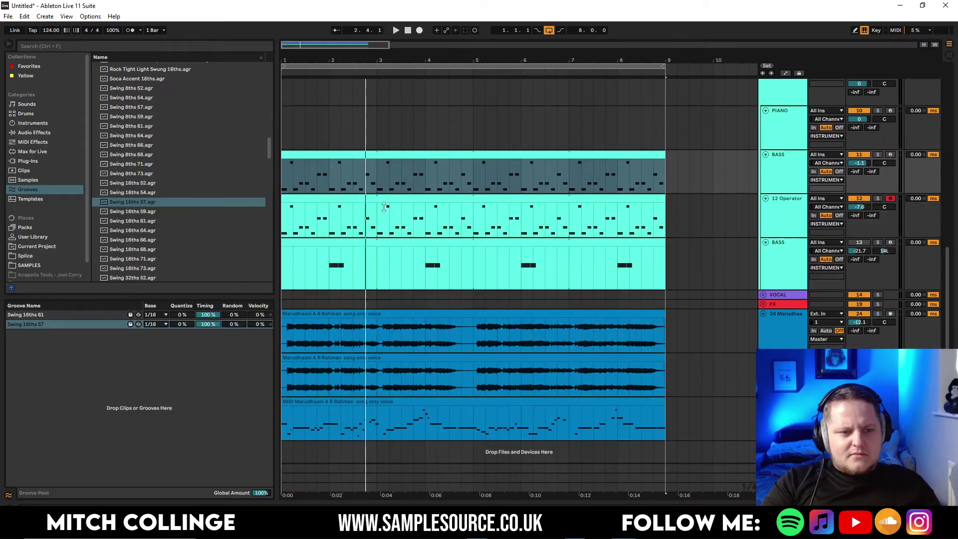
Assign the Swing 16ths 57 groove to the 12 Operator clip and play the loop
double_click(328, 200)
left_click(80, 281)
left_click(86, 303)
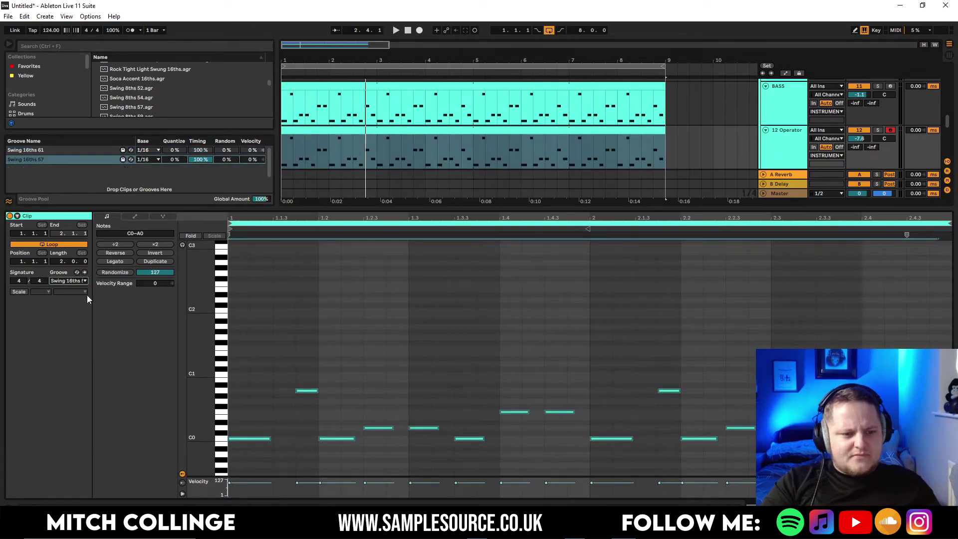
left_click(325, 207)
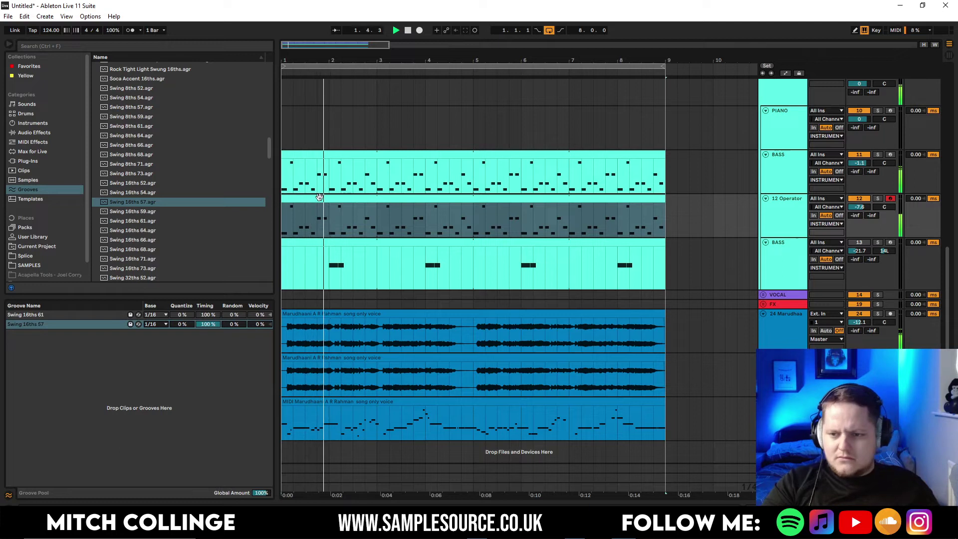
Delete the note at 2.1 in both the upper BASS clip and the 12 Operator clip, and close the note editor
double_click(374, 155)
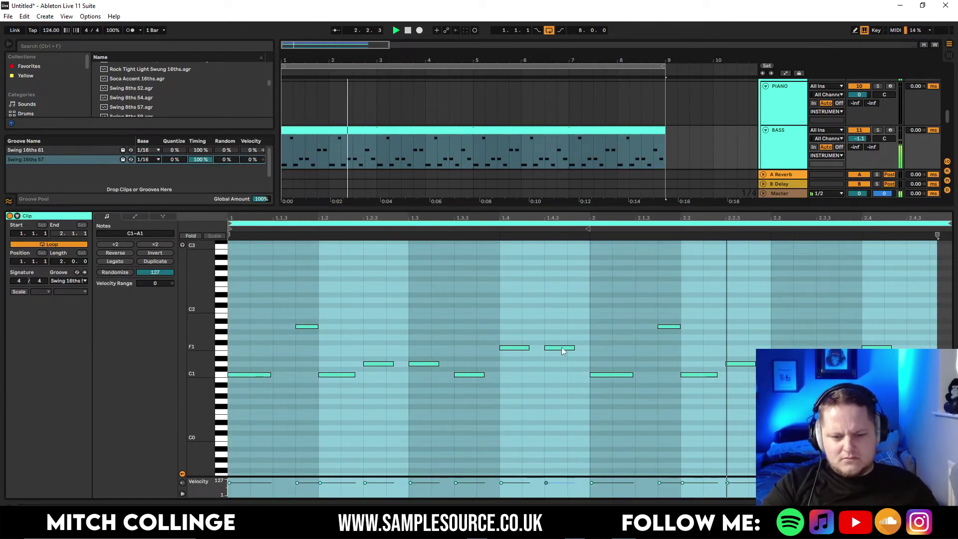
key("space")
key("space")
left_click(607, 374)
key("Delete")
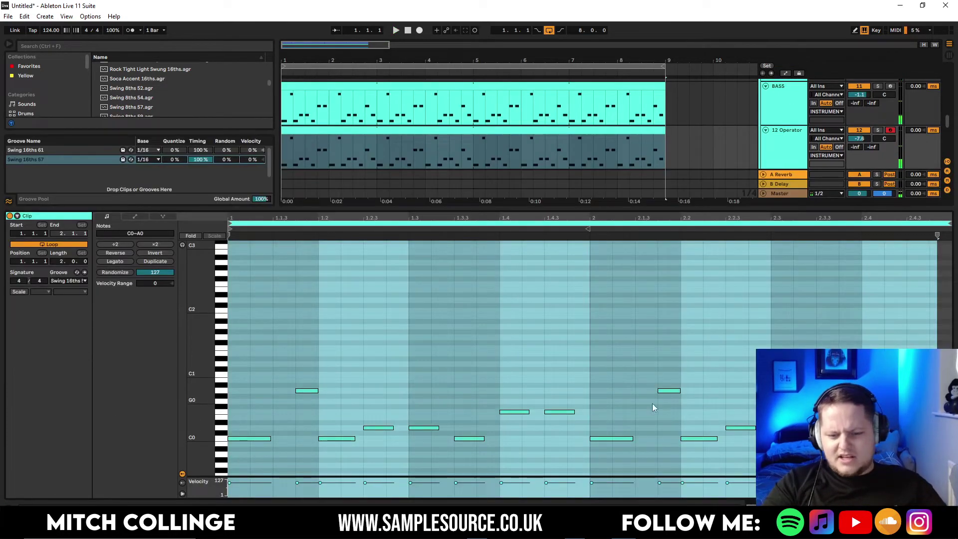
left_click(645, 405)
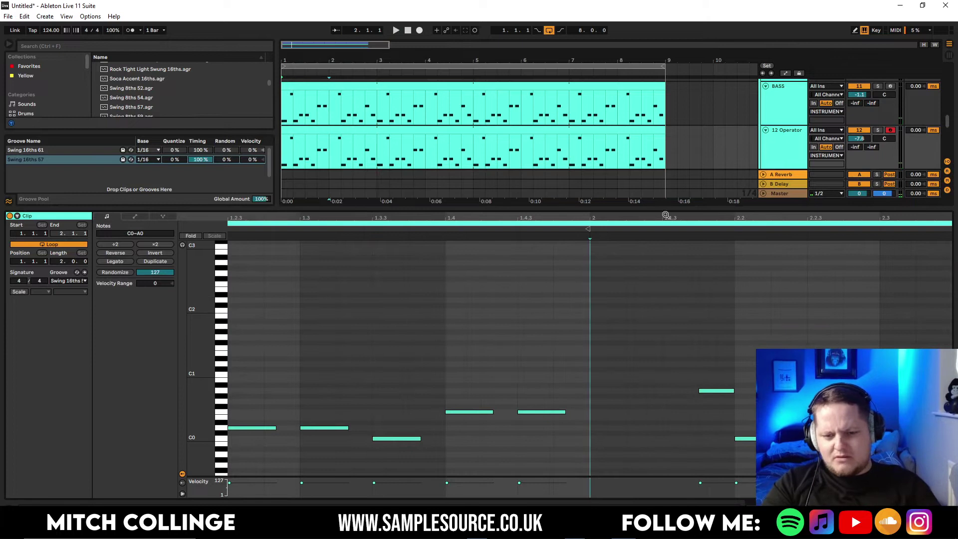
key("ctrl+alt+l")
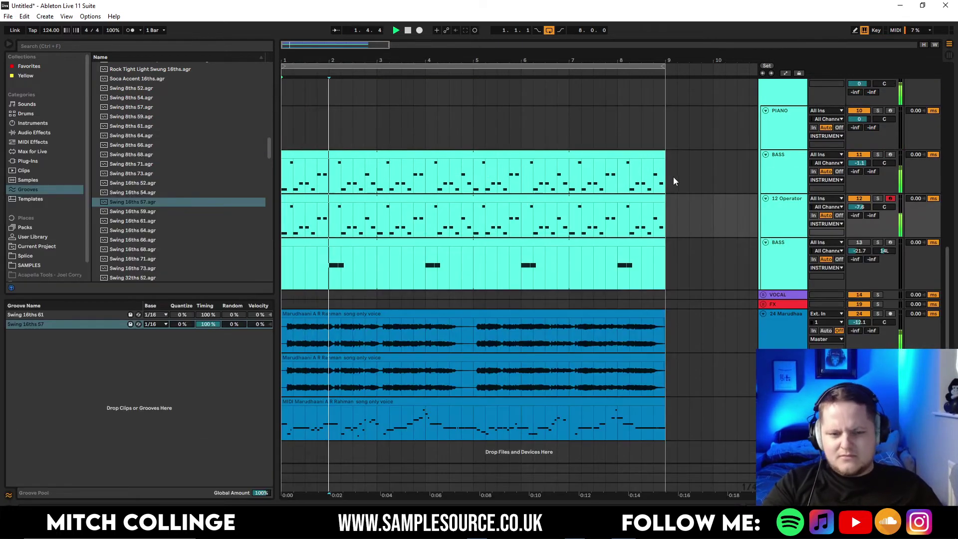
Turn BASS track 13 back on, open its clip's notes and play the loop
left_click(859, 243)
key("space")
key("space")
key("space")
left_click(350, 243)
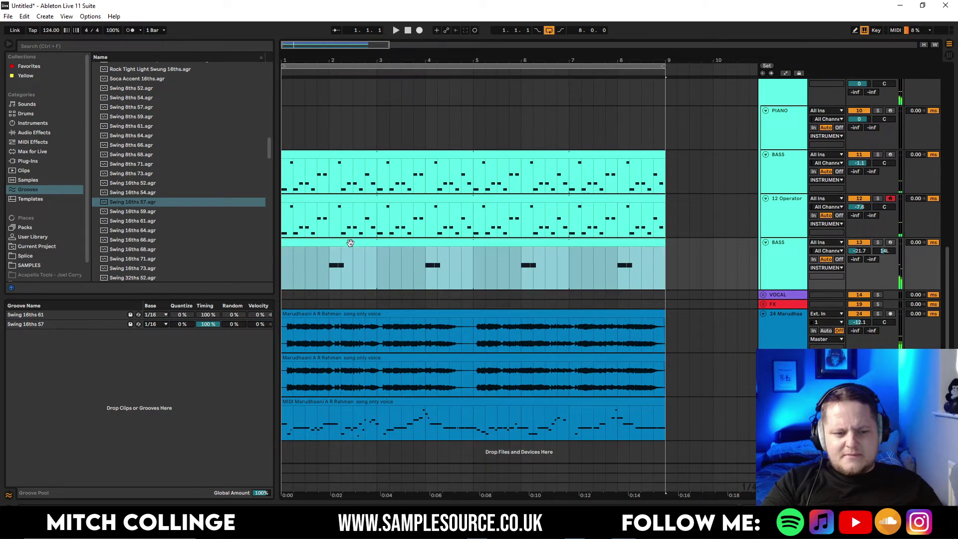
double_click(376, 257)
left_click_drag(763, 323, 624, 316)
key("space")
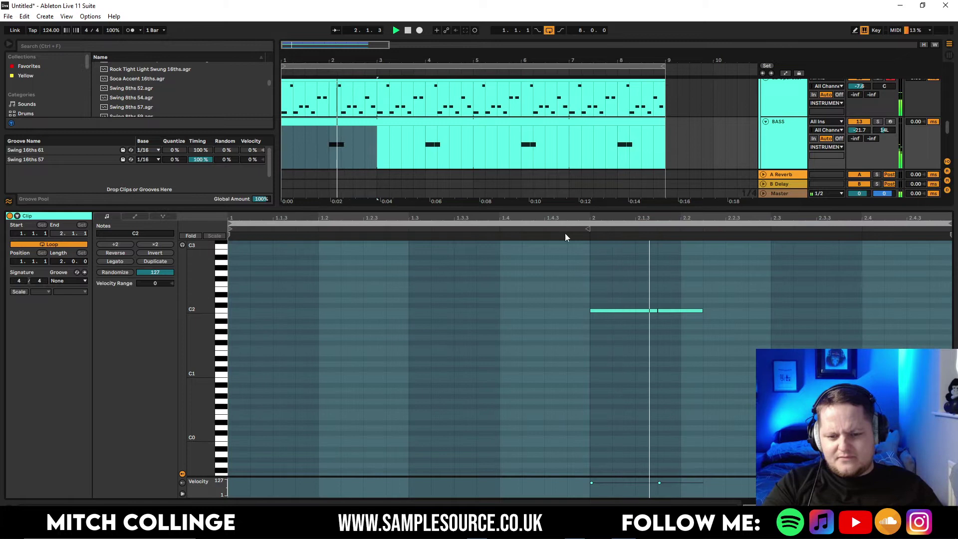
Delete the second C2 note in the track 13 BASS clip and extend the first one to 2.2
key("space")
left_click(687, 311)
key("Delete")
left_click_drag(660, 310, 665, 312)
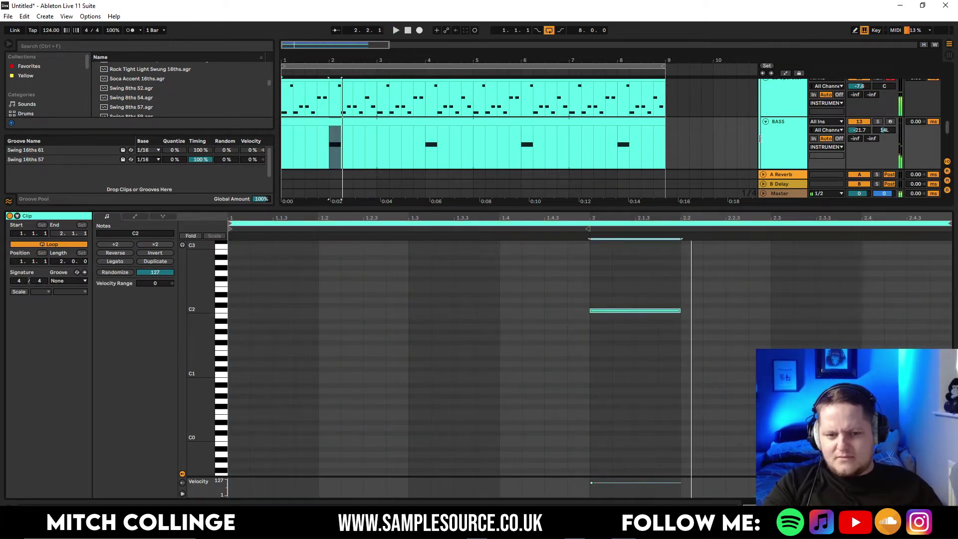
Open Serum on BASS track 13, solo the track and audition the next presets, playing from bar 6
double_click(779, 139)
left_click(38, 408)
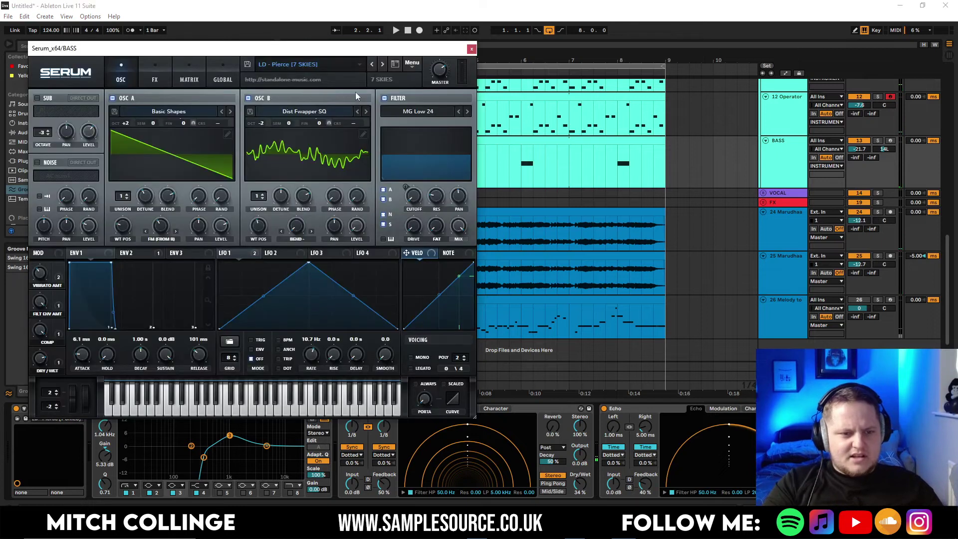
left_click(382, 65)
left_click(517, 177)
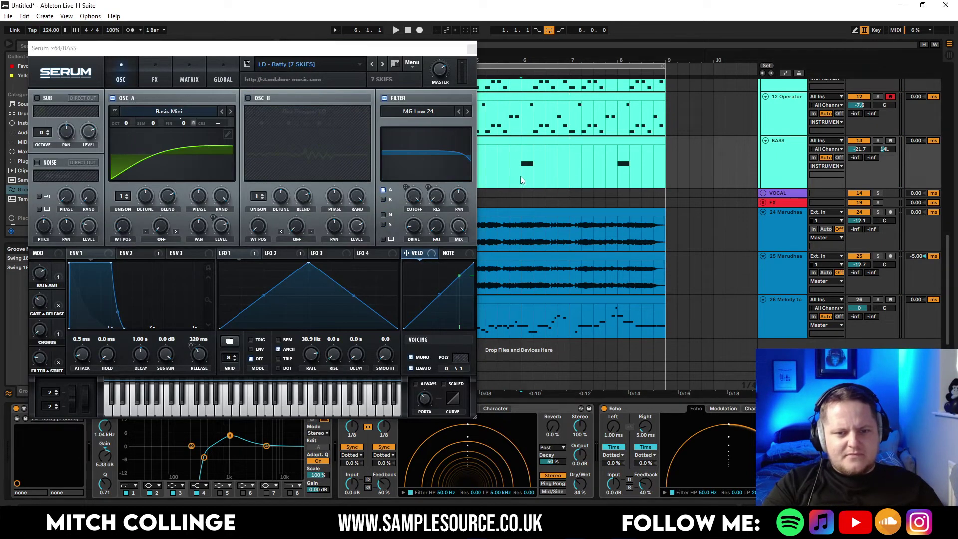
key("space")
left_click(878, 140)
left_click(382, 65)
key("space")
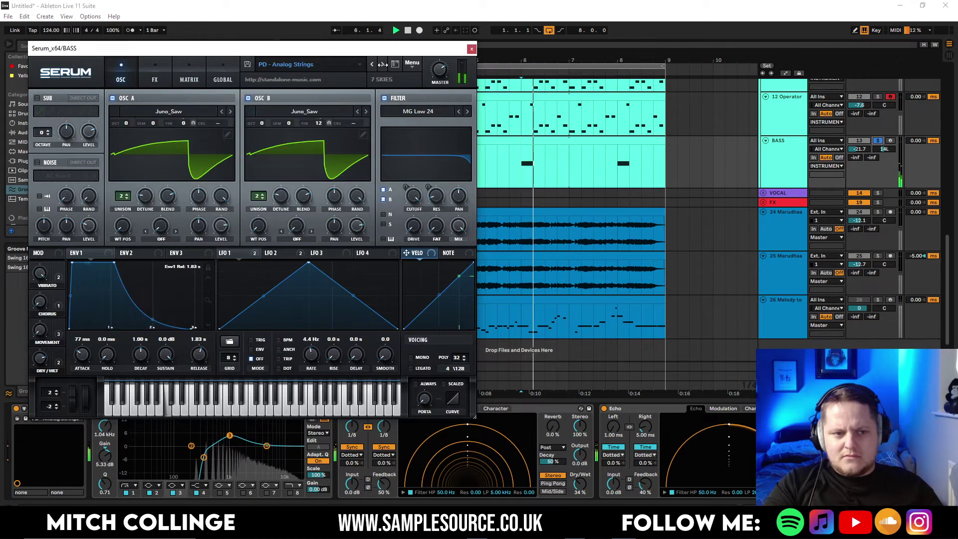
left_click(382, 64)
left_click(381, 64)
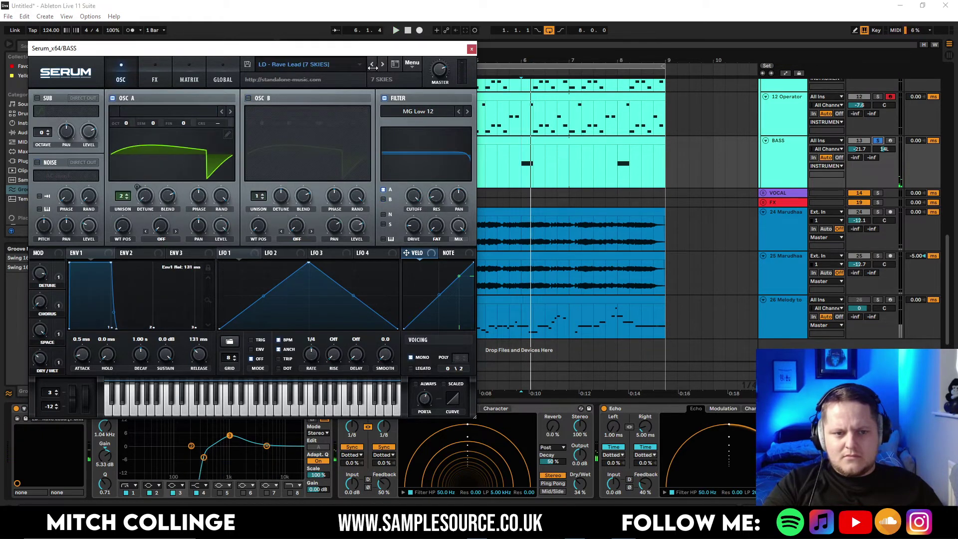
Audition the preceding 7 SKIES presets one by one on the soloed note, stepping back to BA - Here We Go
left_click(372, 65)
left_click(373, 65)
left_click(372, 66)
key("space")
key("space")
left_click(375, 67)
key("space")
key("space")
left_click(374, 67)
key("space")
key("space")
left_click(375, 67)
key("space")
left_click(375, 67)
left_click(374, 67)
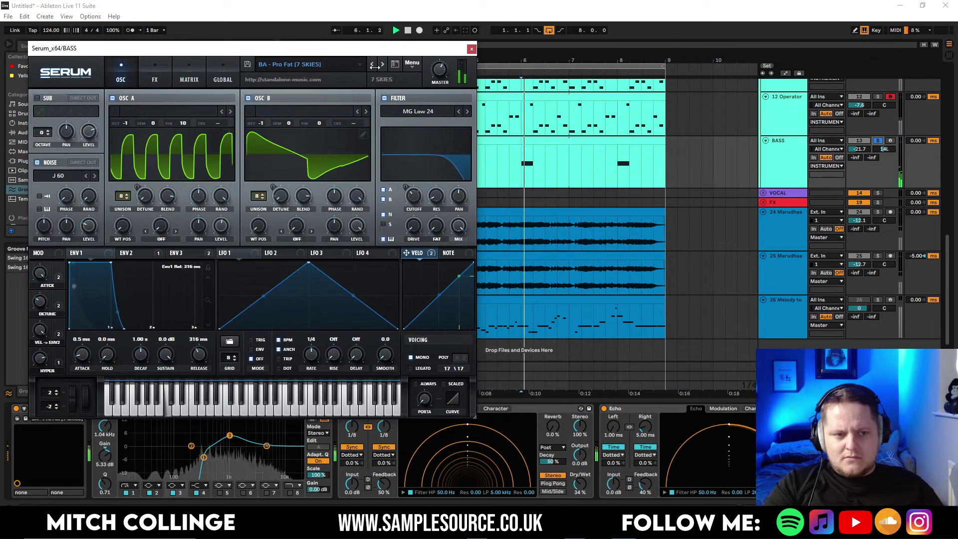
left_click(374, 67)
key("space")
key("space")
left_click(374, 66)
left_click(374, 67)
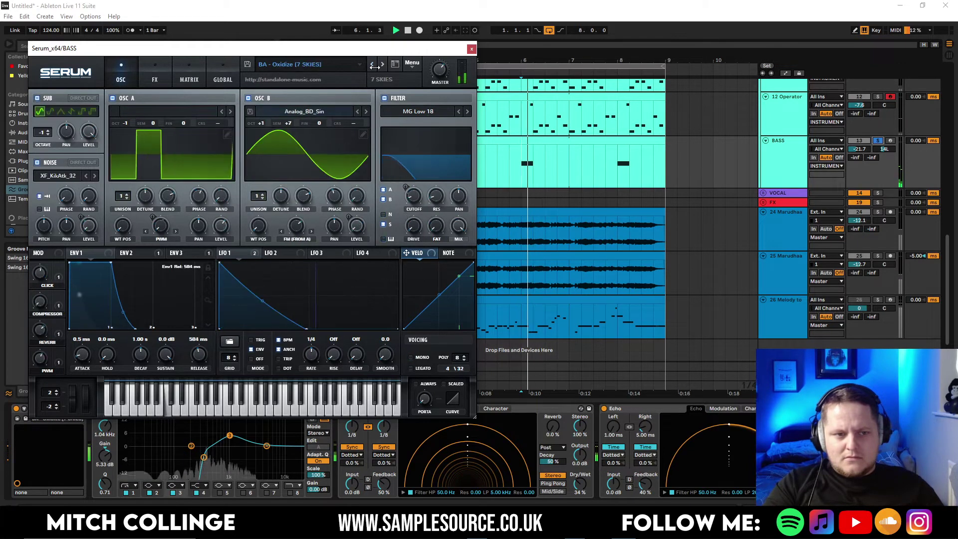
key("space")
left_click(375, 67)
key("space")
key("space")
left_click(375, 67)
key("space")
key("space")
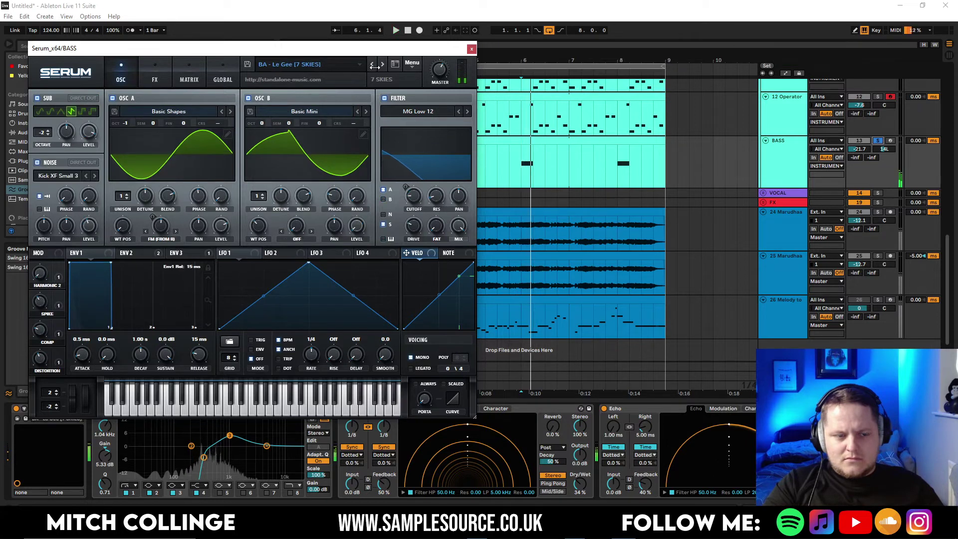
key("space")
left_click(375, 66)
left_click(375, 67)
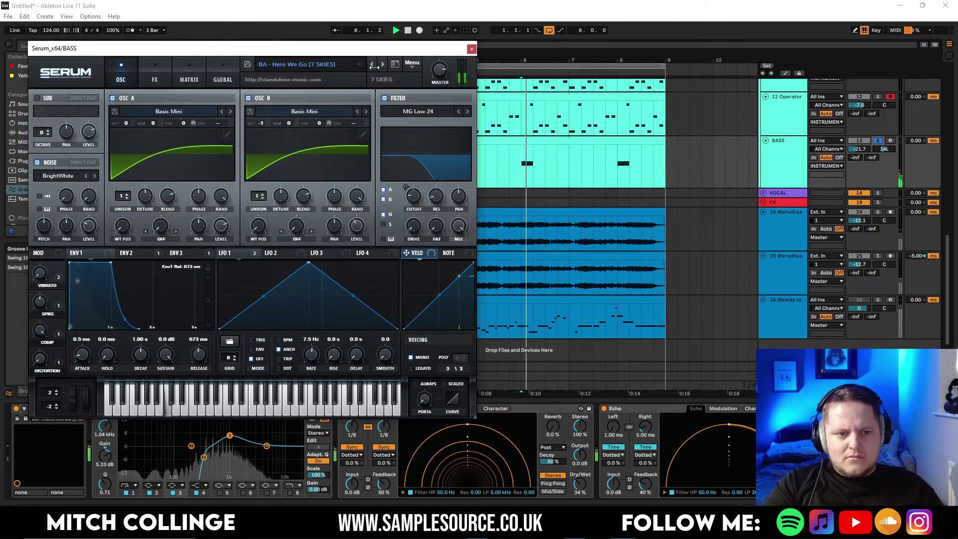
key("space")
Load LD - Saw Party from the Deceiver user presets, advance to LD - Sine Blaster to audition it, and unsolo BASS track 13
left_click(358, 65)
mouse_move(304, 175)
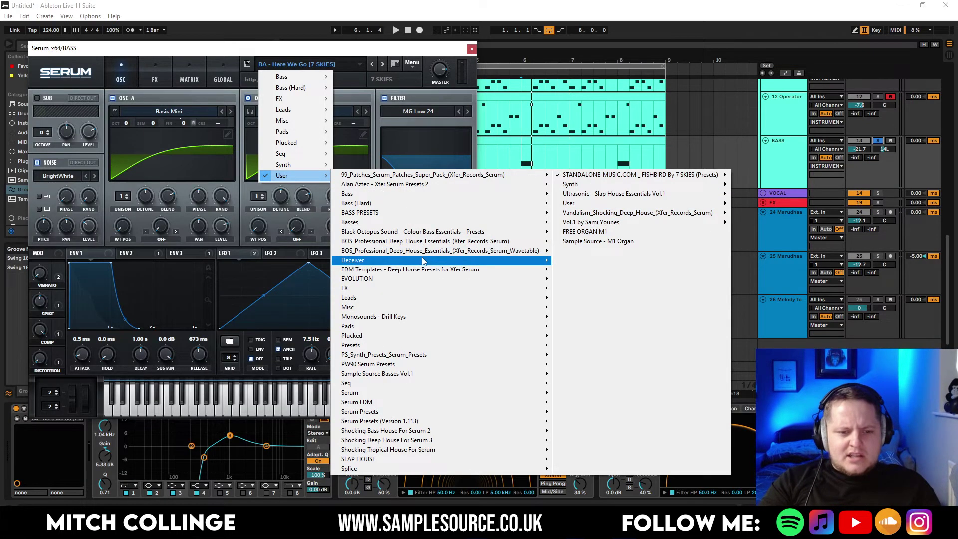
mouse_move(424, 260)
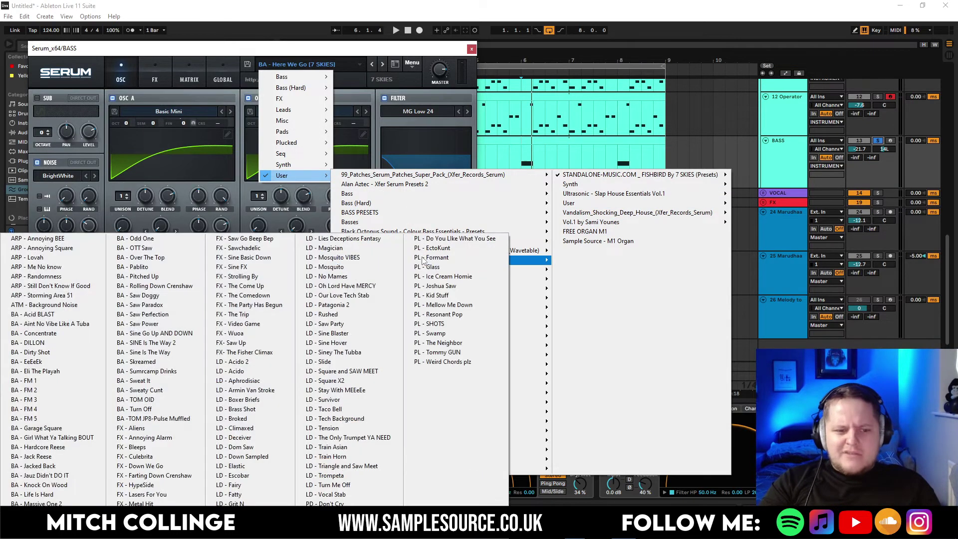
left_click(352, 323)
left_click(382, 64)
key("space")
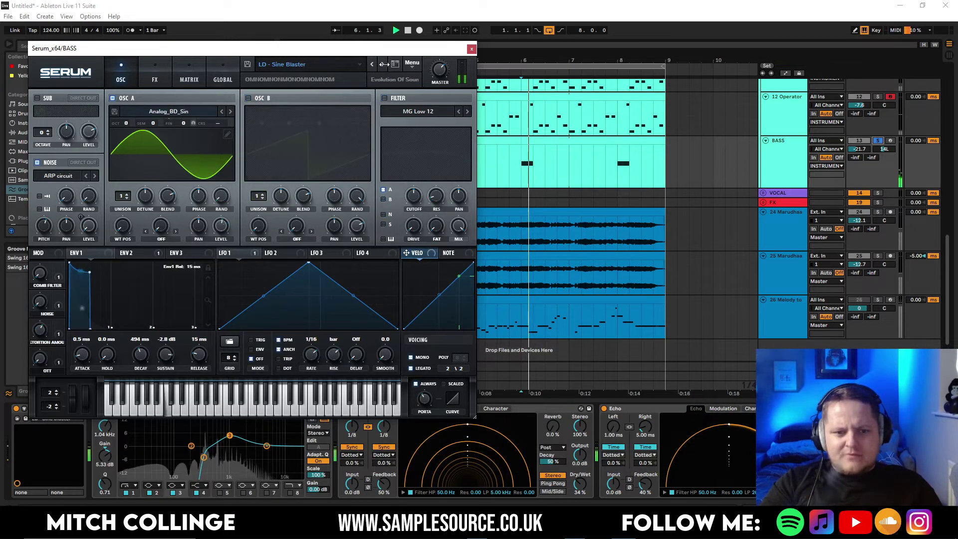
left_click(878, 140)
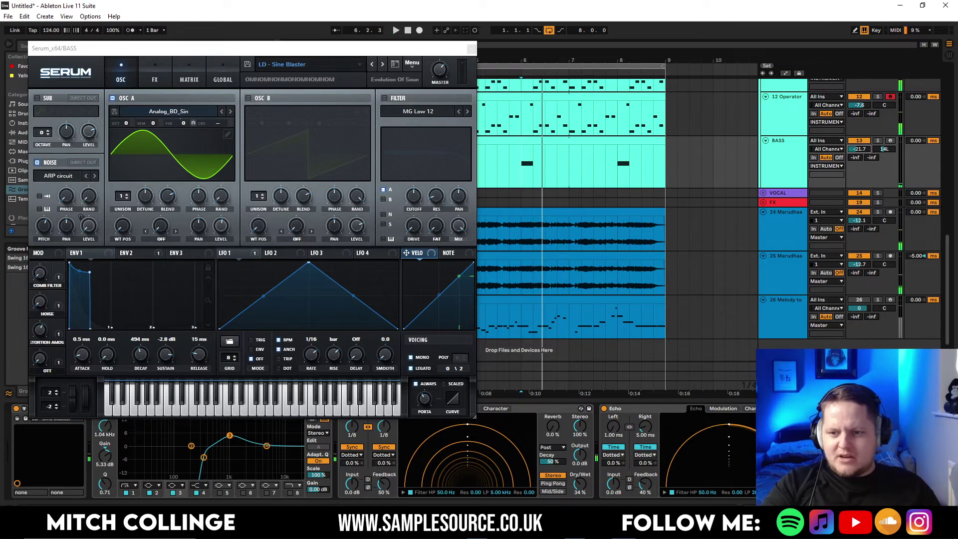
Set BASS track 13's volume to -10.6 dB, play it in the loop and switch Serum to the LD - Sine Hover preset
left_click_drag(859, 149, 859, 153)
key("space")
key("space")
key("space")
left_click(382, 64)
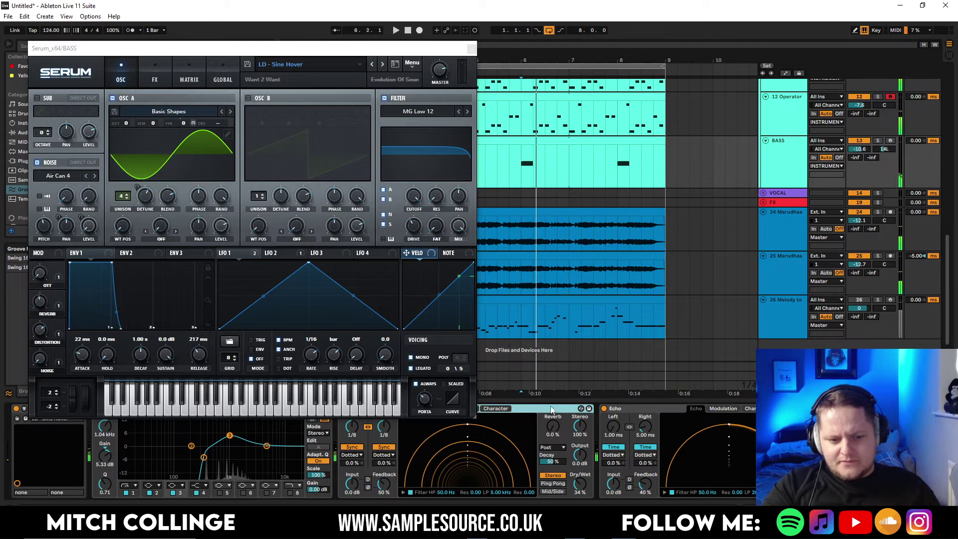
Delete the synced 1/8 dotted Echo from BASS track 13, replay the loop to check it and close Serum
left_click_drag(429, 48, 370, 16)
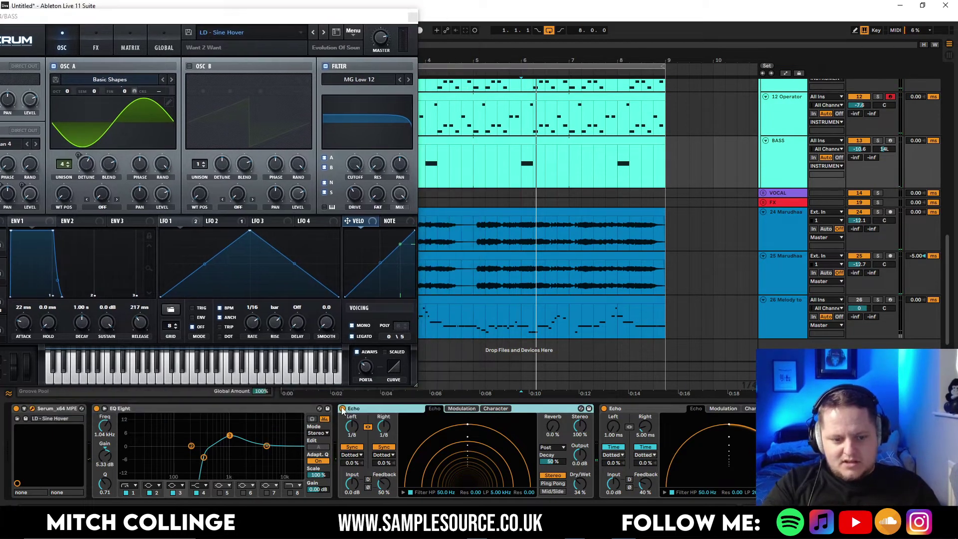
key("Delete")
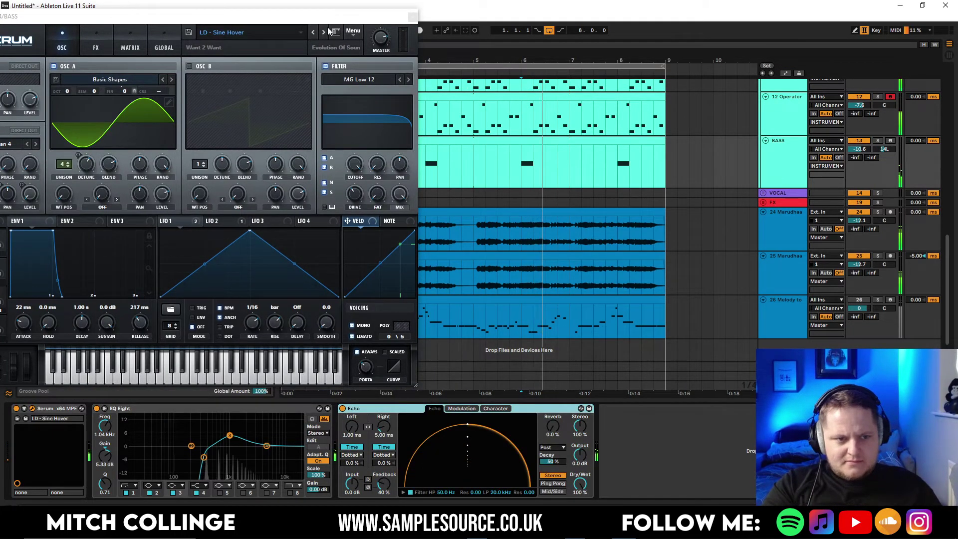
key("space")
key("space")
key("space")
left_click(413, 17)
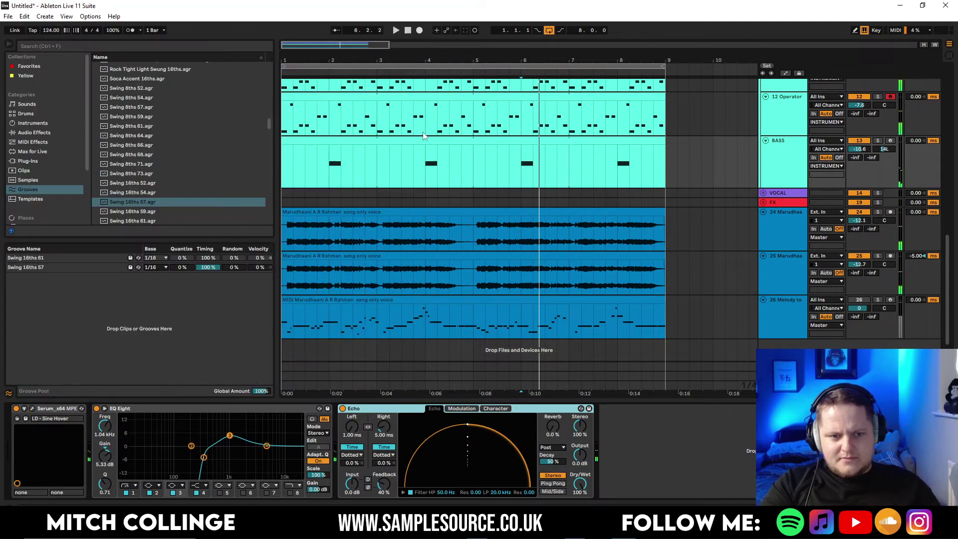
In BASS track 13's clip, try different lengths for the C2 note, settling on one beat starting at 1.4.4
double_click(410, 141)
left_click_drag(678, 311, 720, 313)
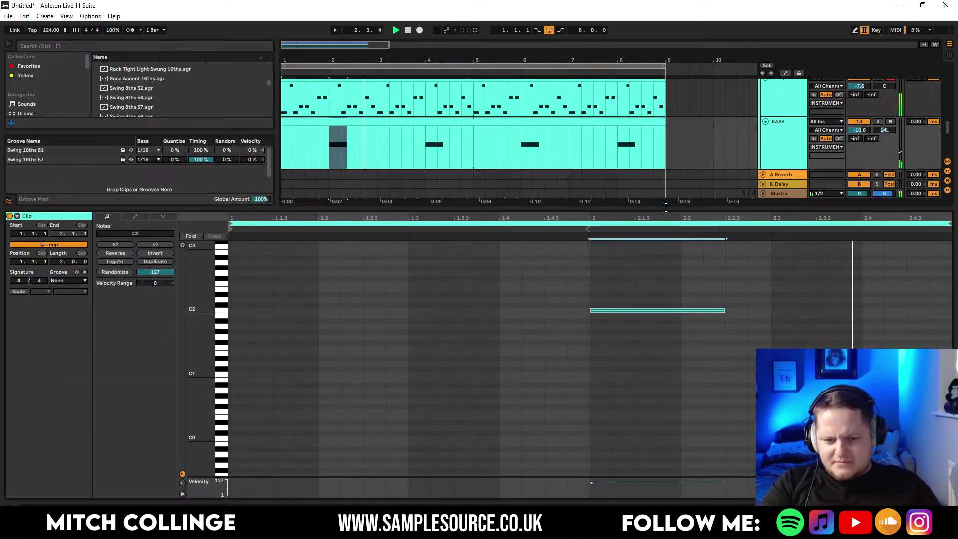
left_click_drag(724, 310, 955, 318)
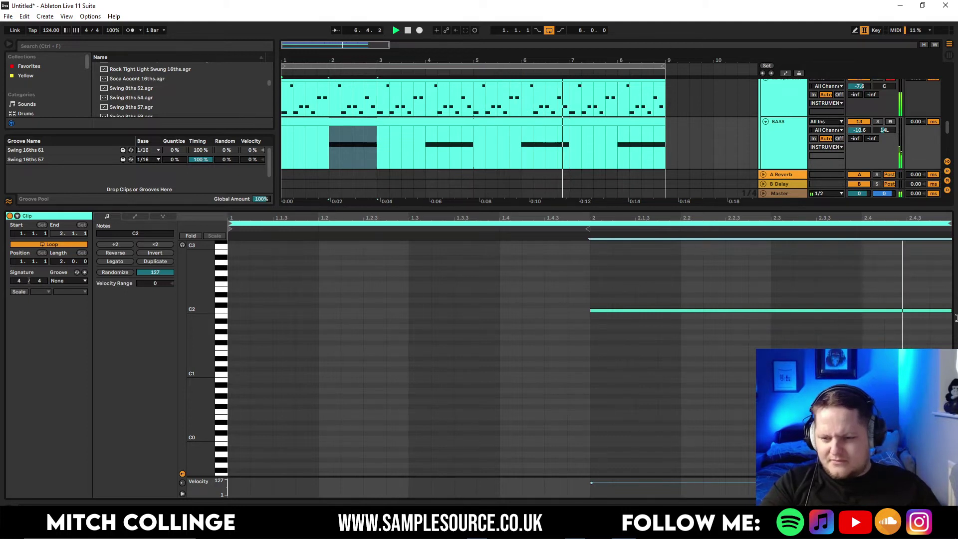
left_click_drag(950, 318, 637, 316)
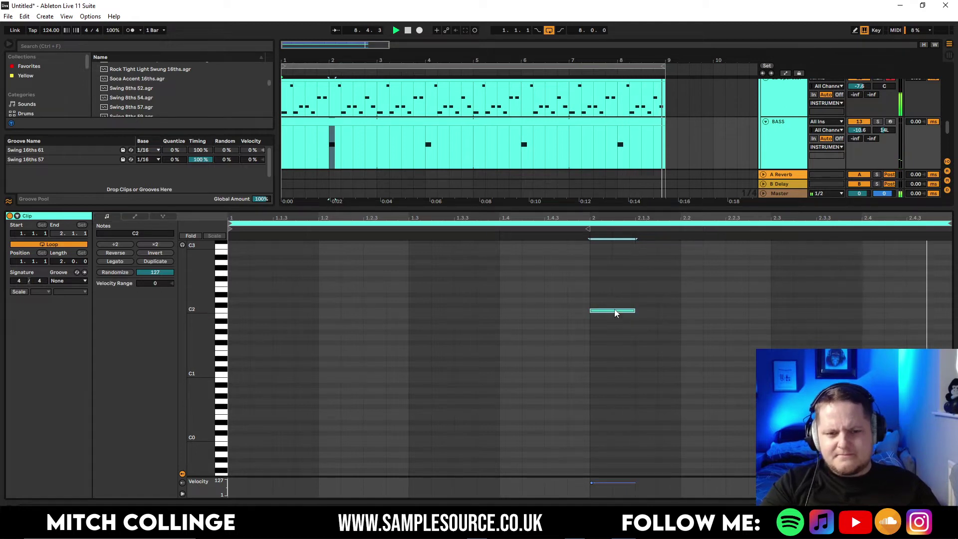
left_click_drag(615, 312, 589, 312)
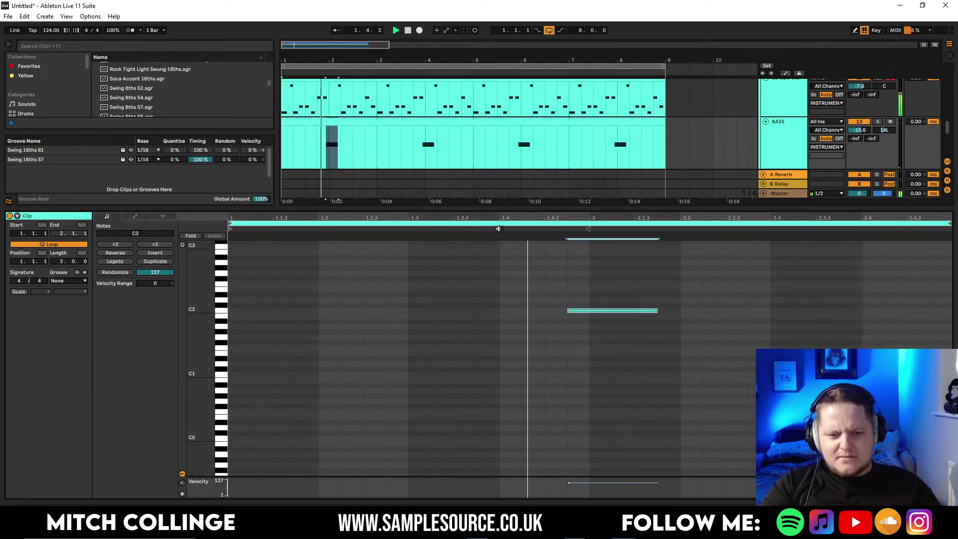
Try extending the end of the C2 note to 2.2, undo the extension and close the clip's note editor
left_click_drag(657, 311, 682, 312)
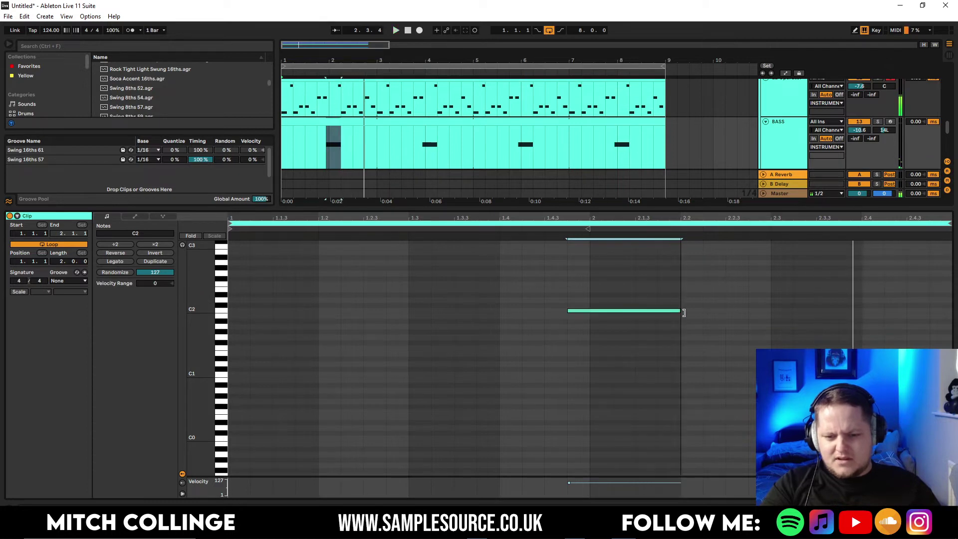
left_click(514, 225)
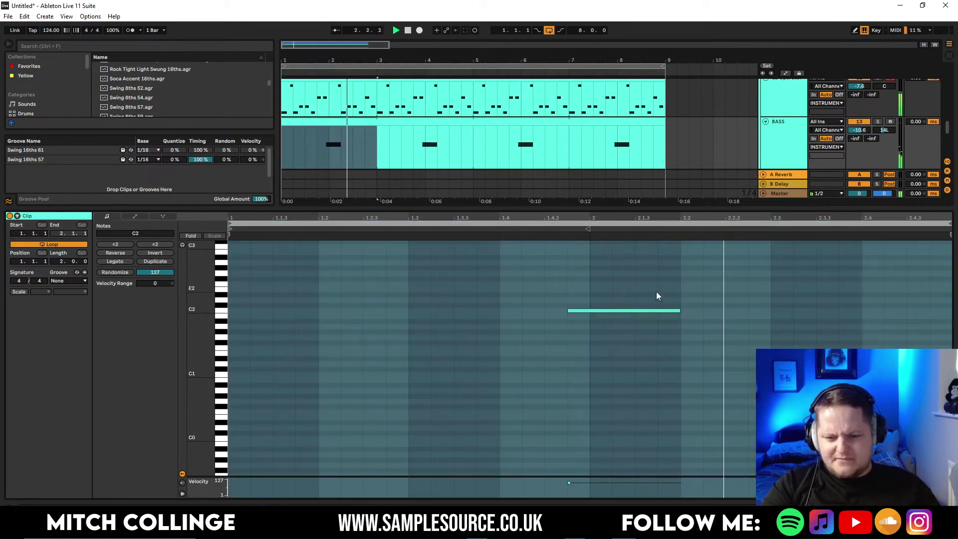
key("ctrl+z")
double_click(552, 222)
key("ctrl+alt+l")
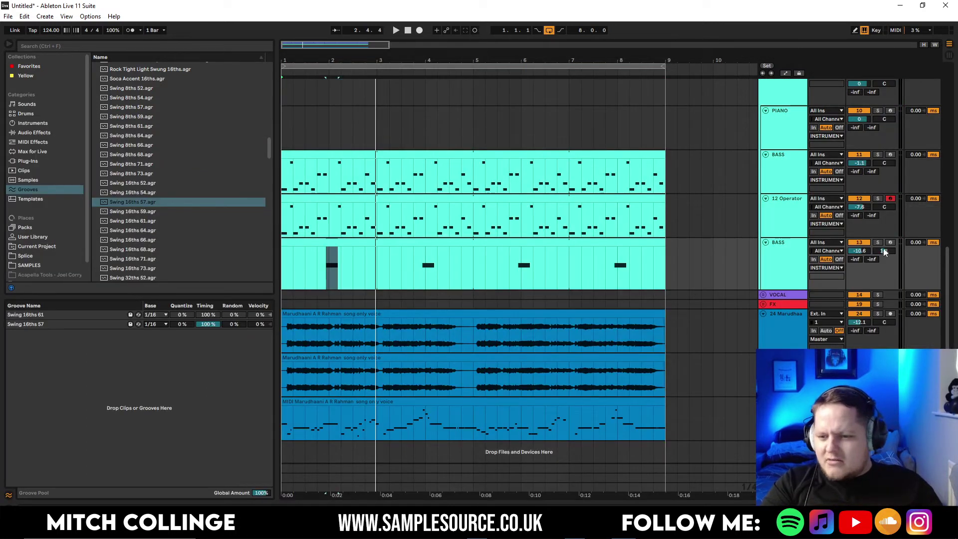
Play the loop, set BASS track 13's volume to -13.5 dB with pan at 16L, and hide the groove pool
key("space")
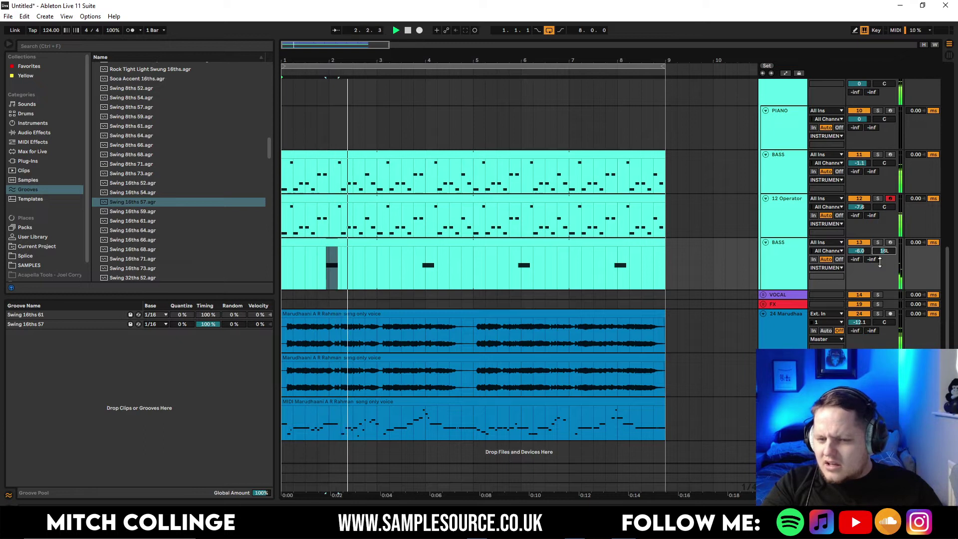
left_click(9, 495)
scroll(294, 294, "up", 3)
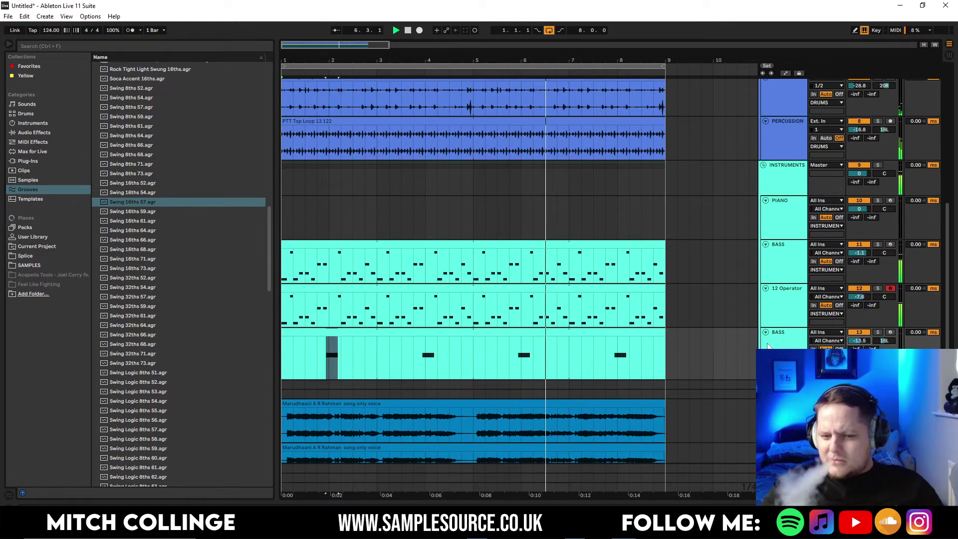
key("space")
scroll(546, 203, "down", 3)
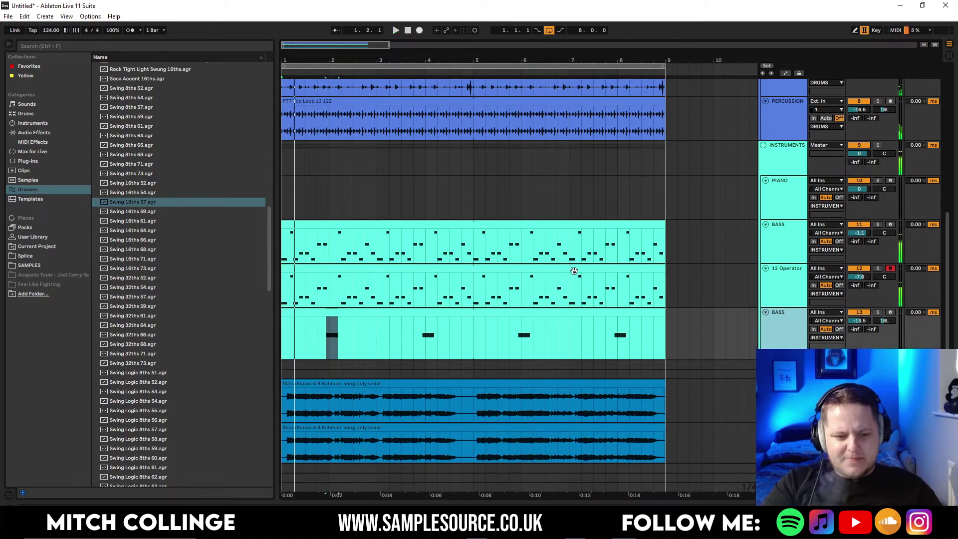
Mute vocal track 24, copy the 1.00/5.00 ms Echo from BASS track 13 onto vocal track 25 and play the loop
left_click(857, 313)
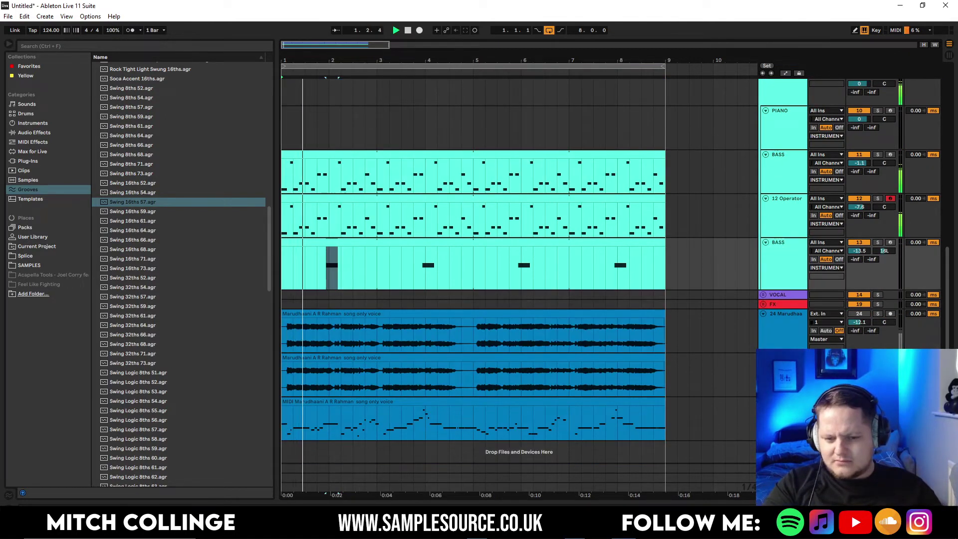
double_click(776, 305)
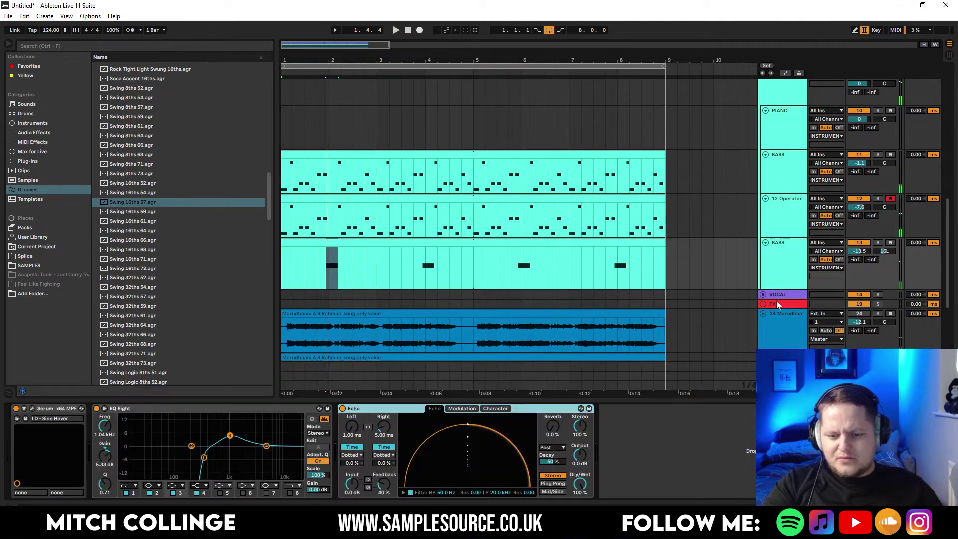
scroll(708, 337, "down", 3)
left_click(785, 272)
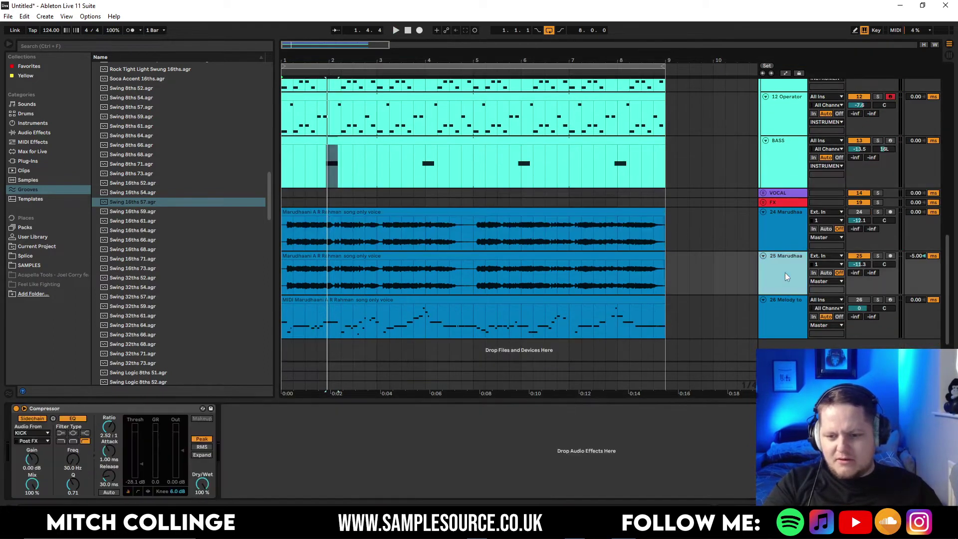
key("space")
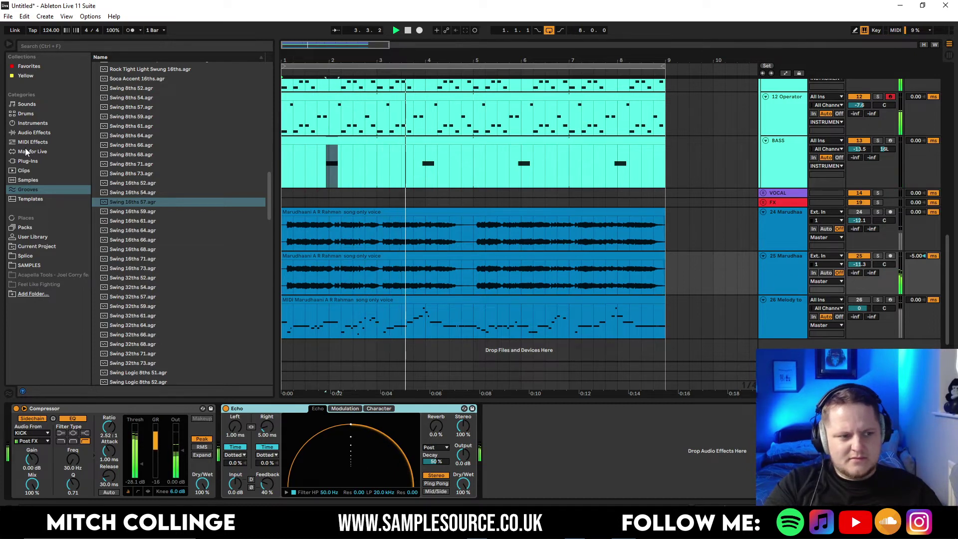
Add EQ Eight at the start of vocal track 25's chain and move its sidechained Compressor to the end, after Echo
left_click(34, 133)
left_click(95, 94)
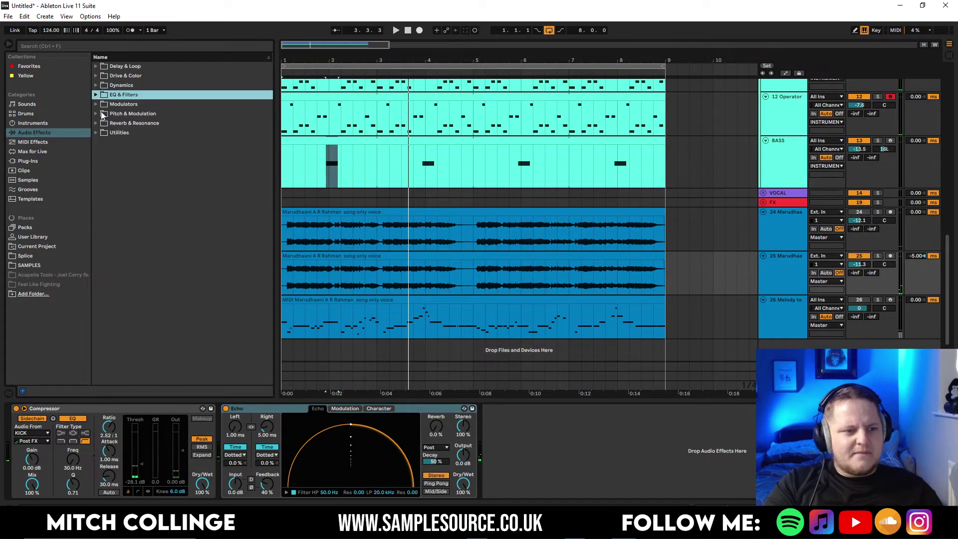
left_click(96, 94)
left_click(99, 113)
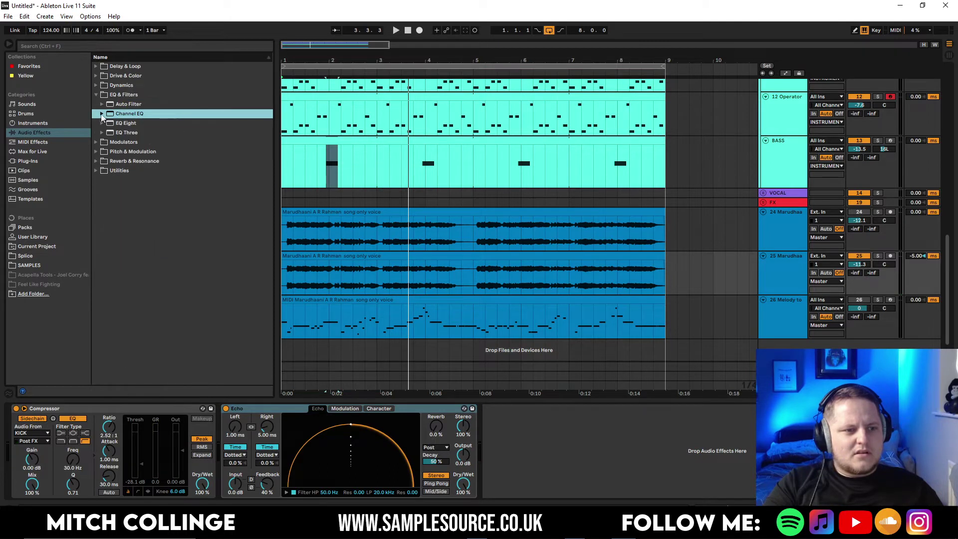
left_click_drag(119, 125, 52, 453)
left_click_drag(295, 407, 436, 410)
Set EQ Eight's first band on vocal track 25 to a low cut and adjust its frequency during playback
left_click(51, 486)
left_click(48, 426)
key("space")
left_click_drag(20, 431, 20, 438)
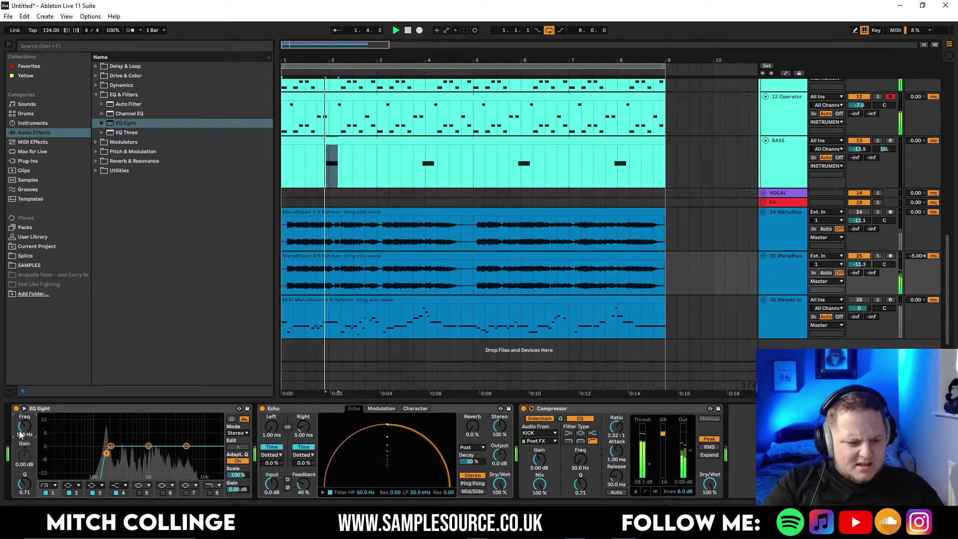
Adjust the Formants of vocal track 25's pitched-down clip during playback, then stop and close the clip view
double_click(327, 252)
left_click_drag(122, 262, 121, 229)
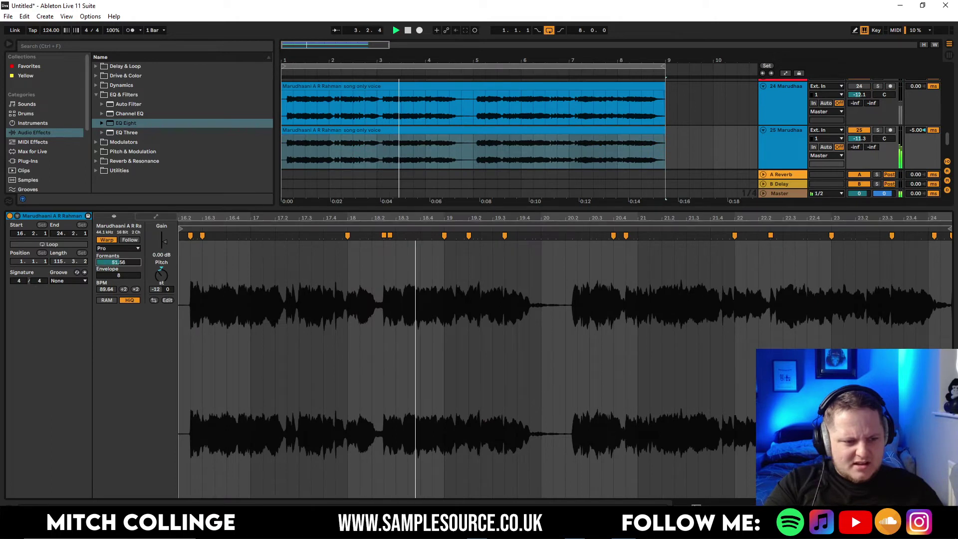
left_click_drag(121, 261, 122, 262)
key("space")
key("ctrl+alt+l")
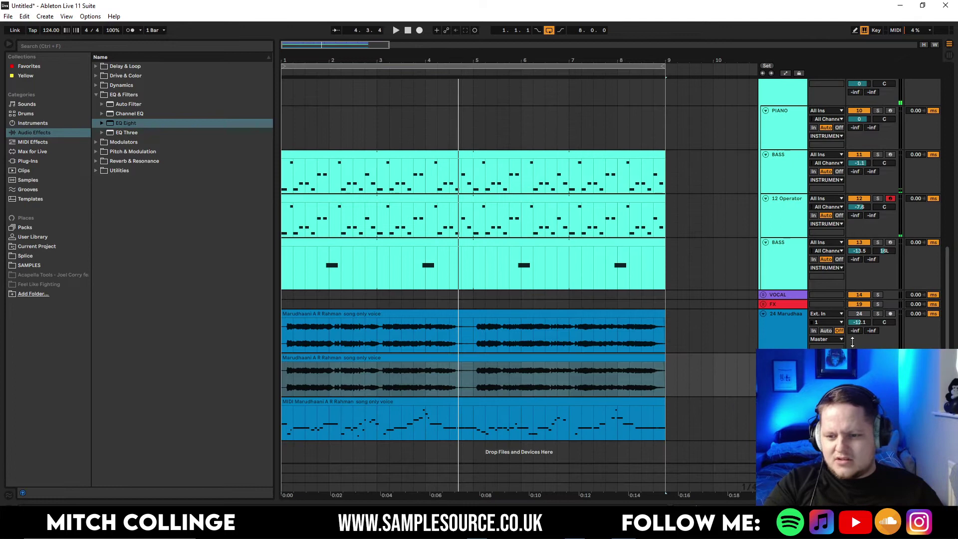
Raise vocal track 24's volume to about -8.8 dB in the loop, group the Marudhaani tracks, solo the group and show its devices
key("space")
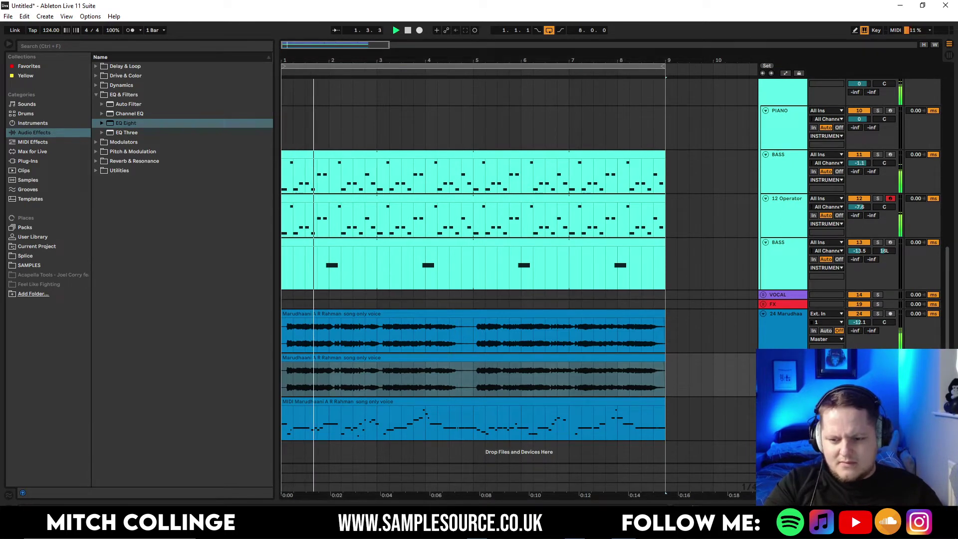
key("space")
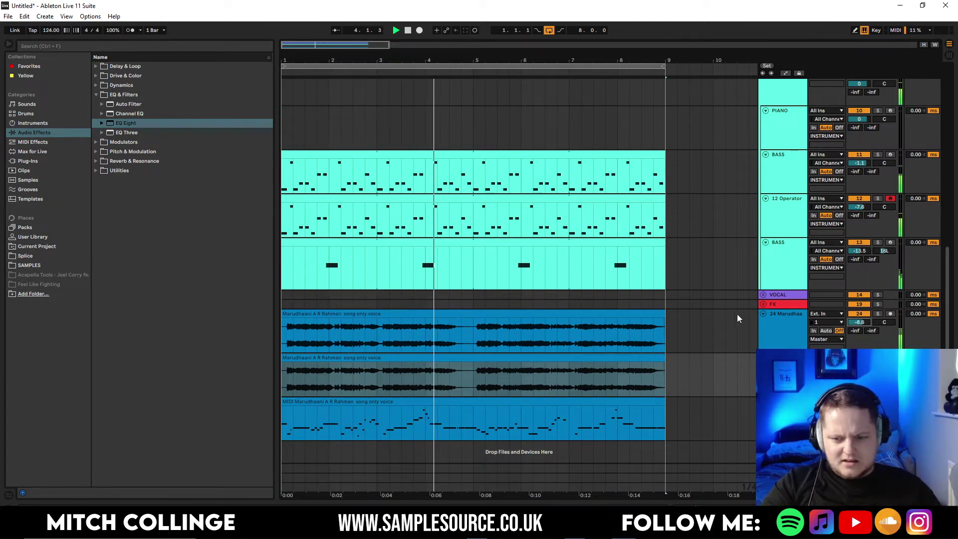
key("ctrl+g")
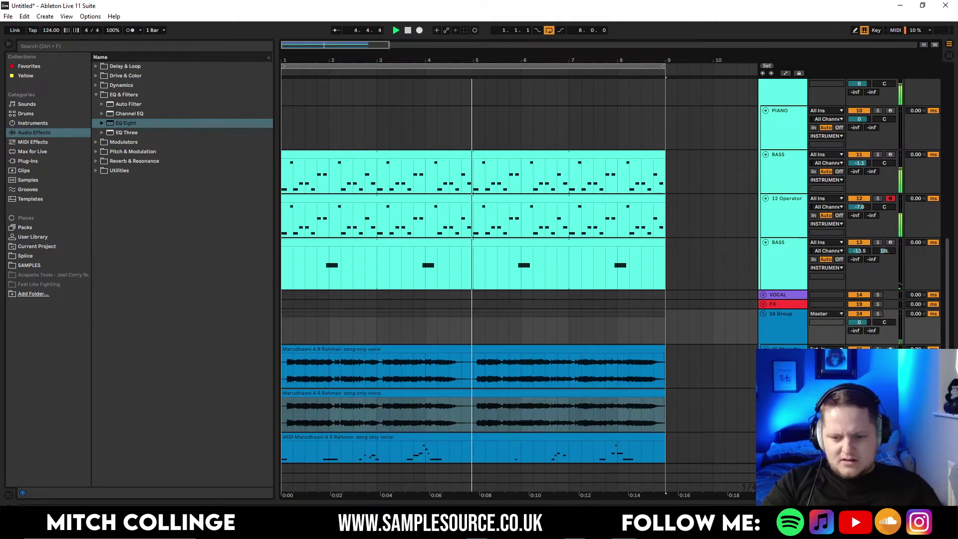
left_click(878, 313)
key("space")
key("space")
double_click(780, 331)
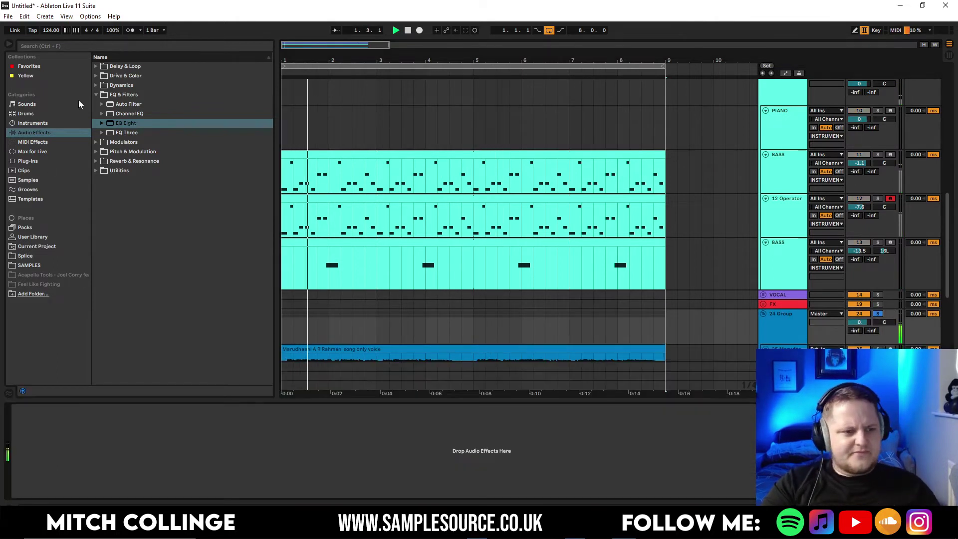
Add the Mix Gel compressor preset to the vocal group and set its threshold to -42.8 dB and output to 3.00 dB
left_click(98, 86)
left_click(97, 86)
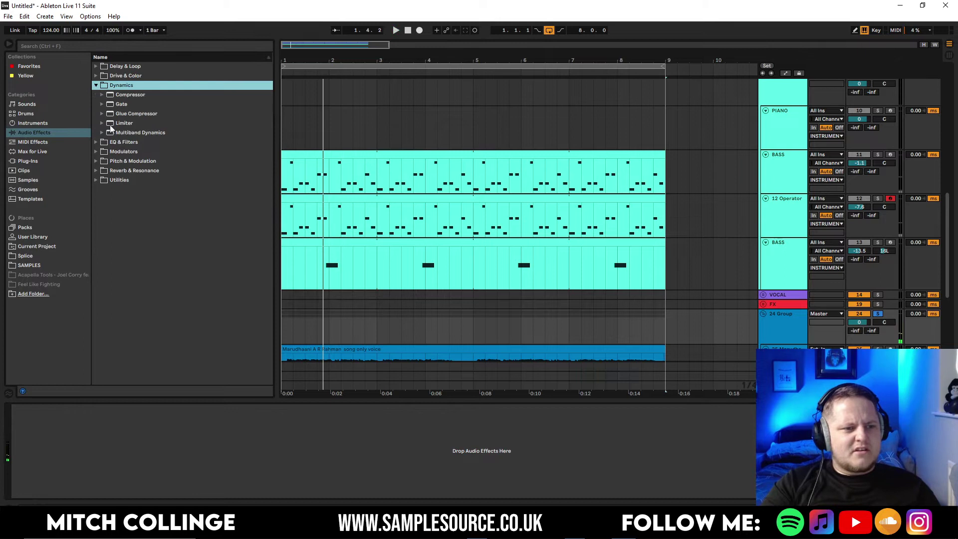
left_click(101, 95)
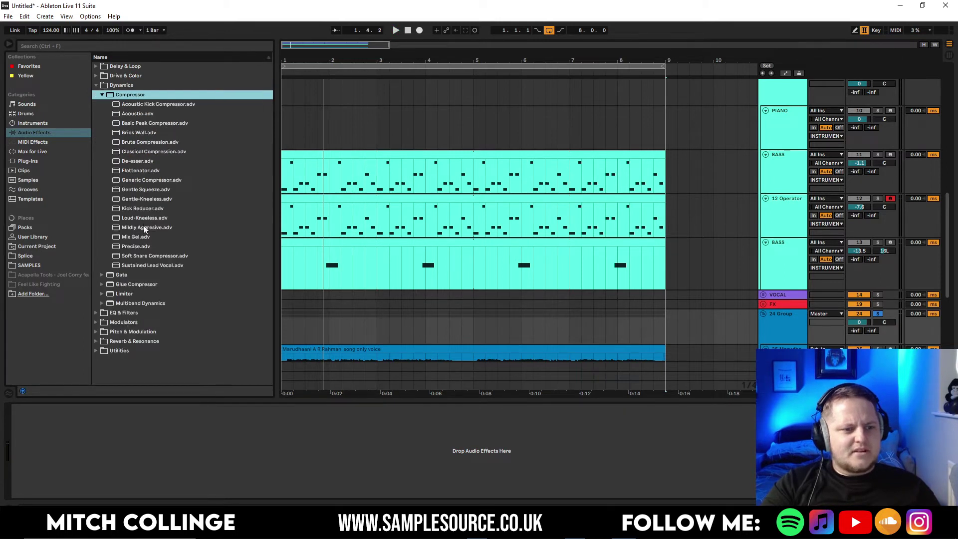
left_click_drag(138, 237, 196, 436)
key("space")
left_click_drag(55, 462, 59, 473)
left_click_drag(160, 481, 160, 482)
key("space")
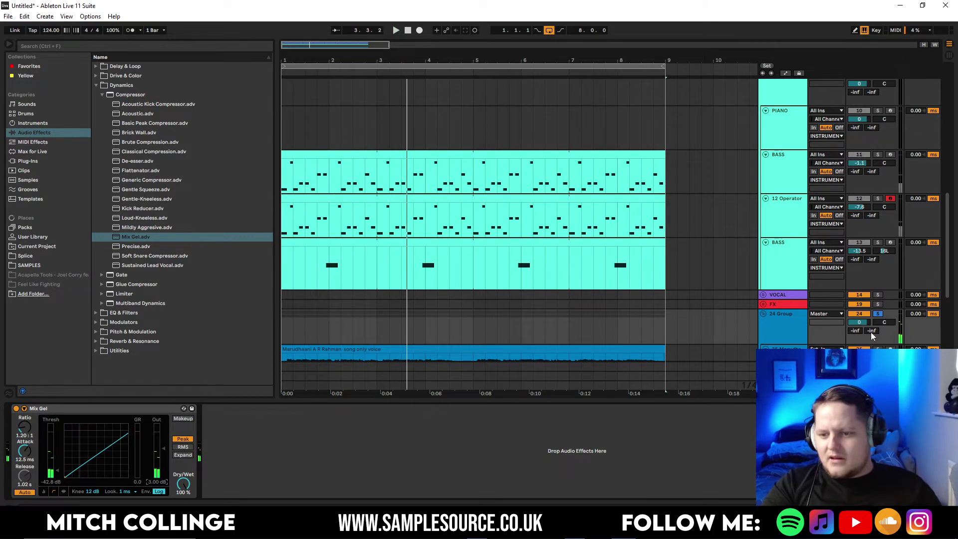
Unsolo the vocal group, play the full loop and insert Mix Gel before the sidechained Compressor on the INSTRUMENTS group
key("space")
scroll(738, 133, "up", 2)
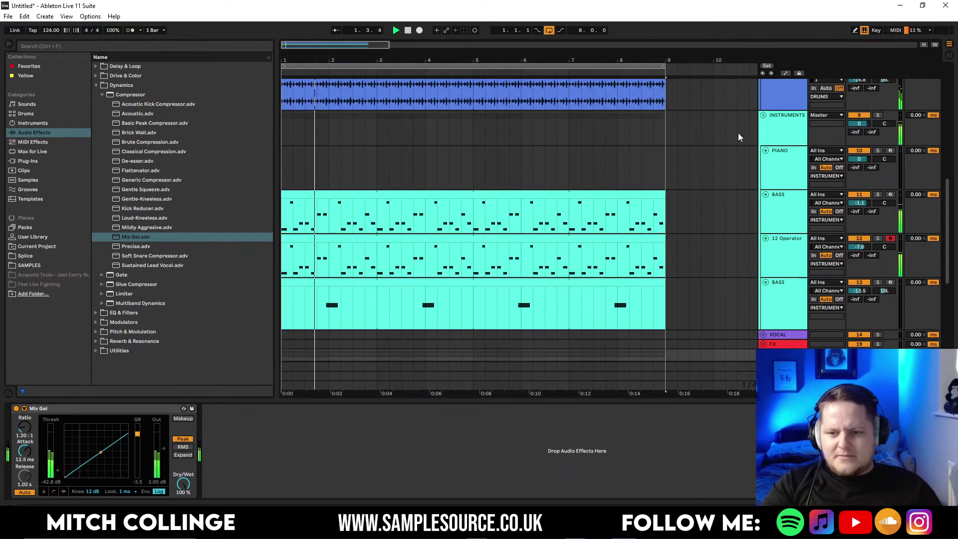
left_click(738, 132)
mouse_move(130, 238)
left_mouse_down()
mouse_move(200, 409)
mouse_move(255, 420)
left_mouse_up()
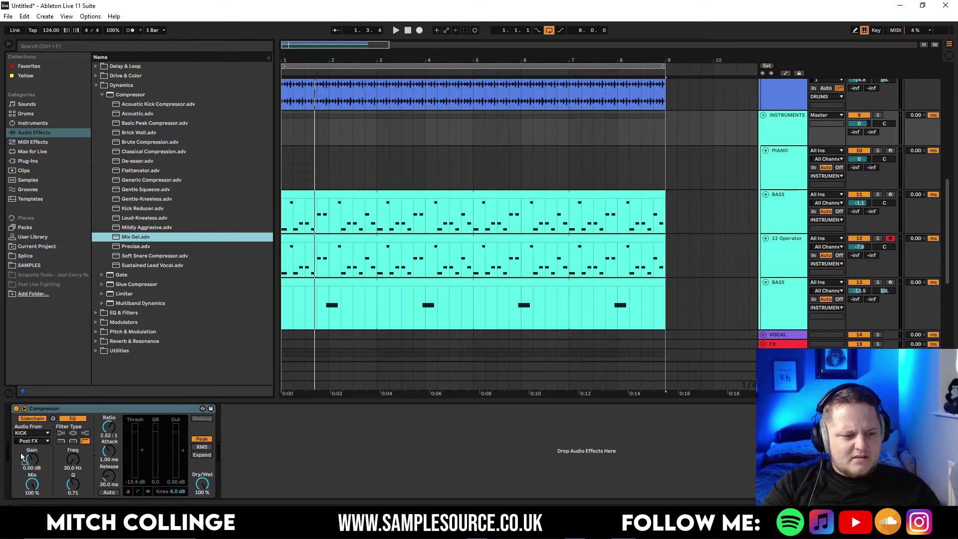
left_click_drag(17, 449, 17, 449)
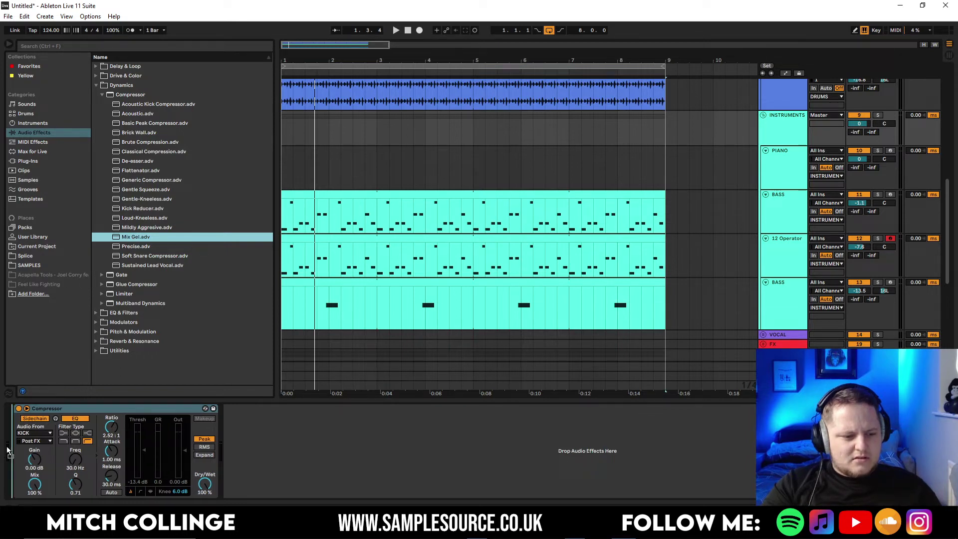
While the loop plays, set the INSTRUMENTS group's Mix Gel to a -33.1 dB threshold, 3.00 dB output and Peak detection
left_click(25, 492)
key("space")
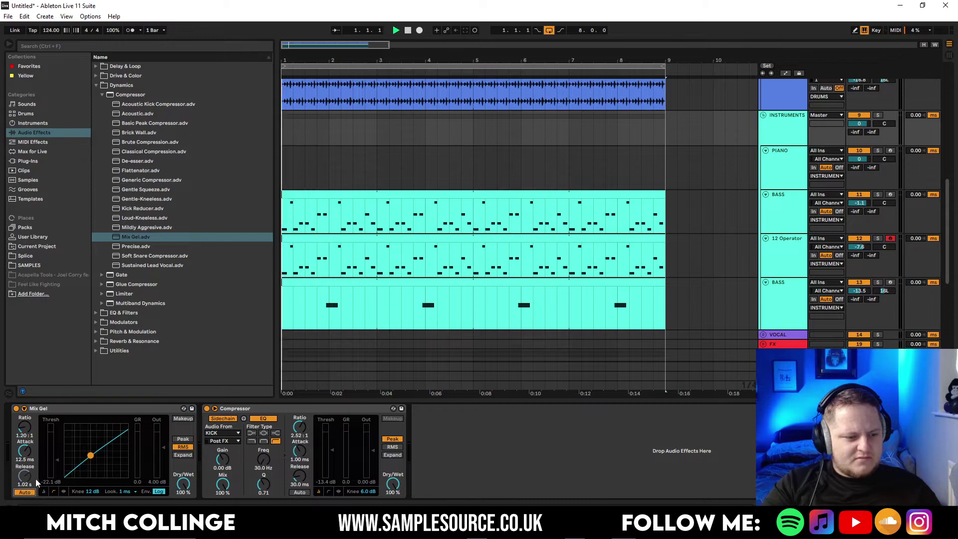
left_click_drag(57, 466, 58, 467)
left_click_drag(160, 480, 160, 481)
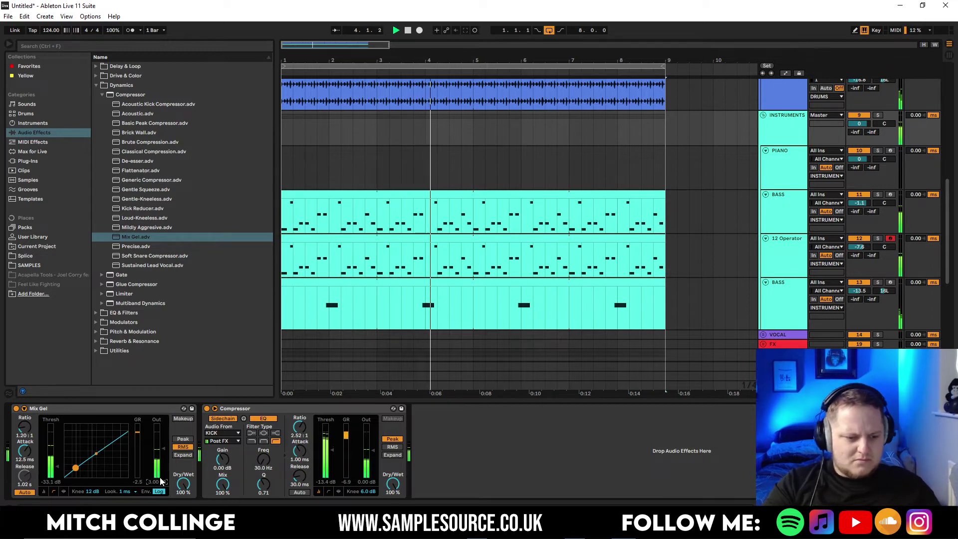
left_click(182, 438)
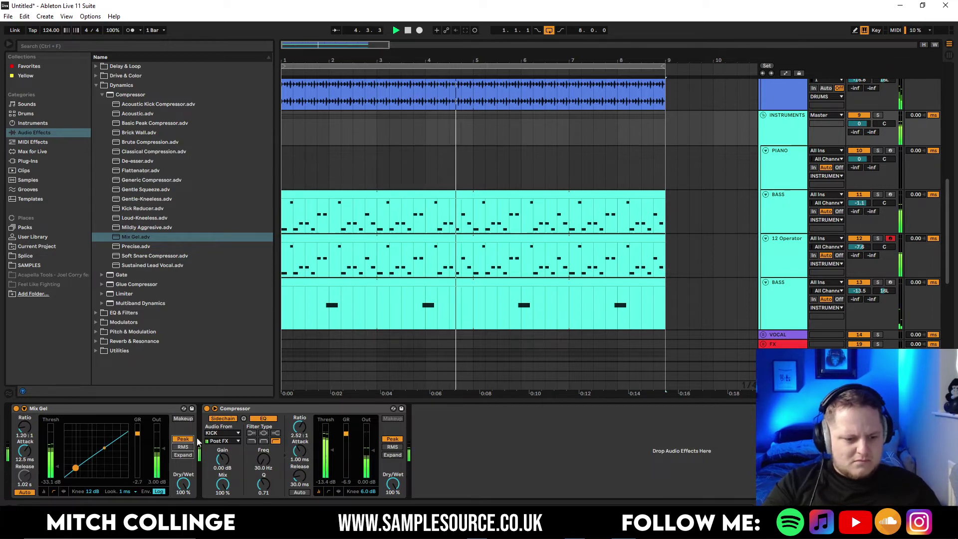
Solo the INSTRUMENTS group, show its device chain and listen to the group on its own
left_click(627, 400)
left_click(627, 400)
double_click(766, 208)
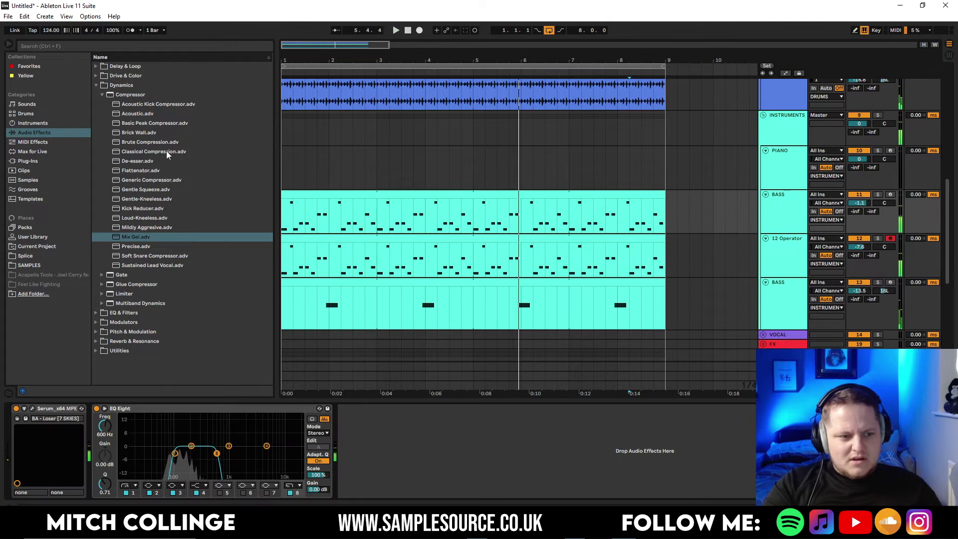
left_click(798, 127)
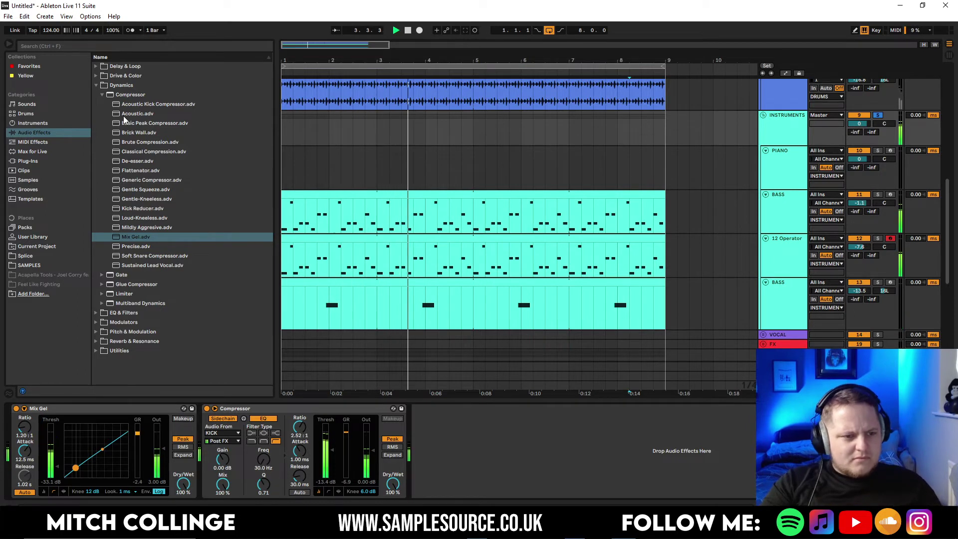
Add the Saturator preset A Bit Warmer after the Compressor on the INSTRUMENTS group and set its Dry/Wet to 28.6 % during playback
left_click(97, 86)
left_click(97, 86)
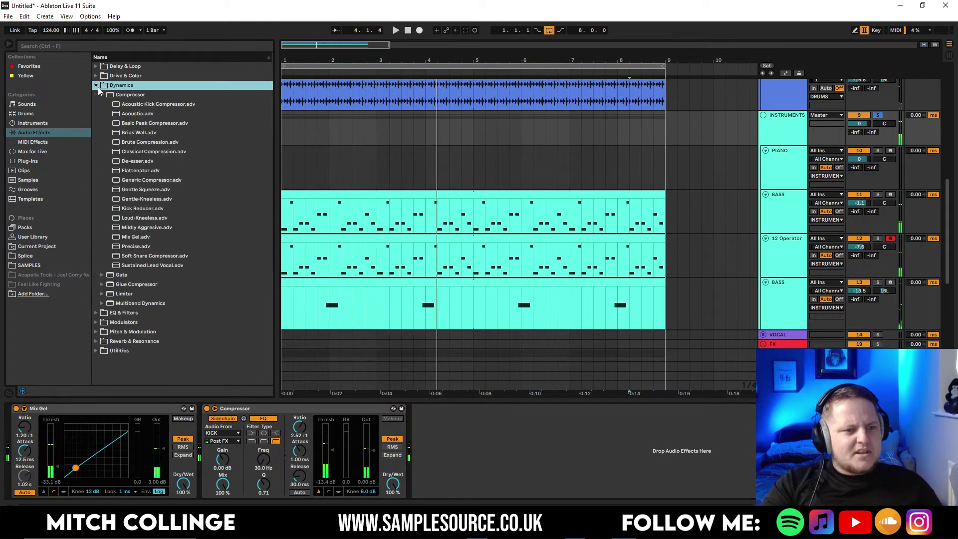
left_click(102, 95)
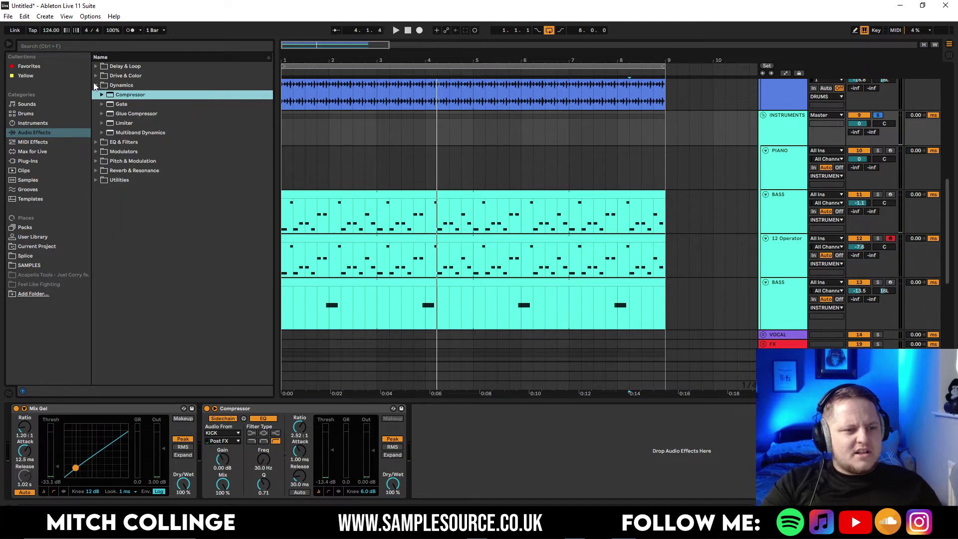
left_click(96, 76)
left_click(103, 160)
left_click_drag(141, 172, 477, 418)
key("space")
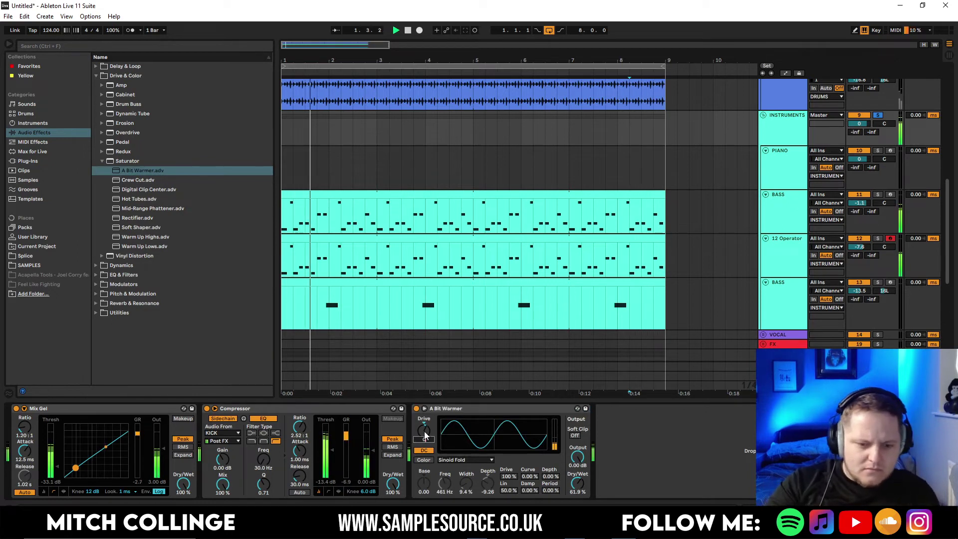
left_click_drag(577, 483, 577, 503)
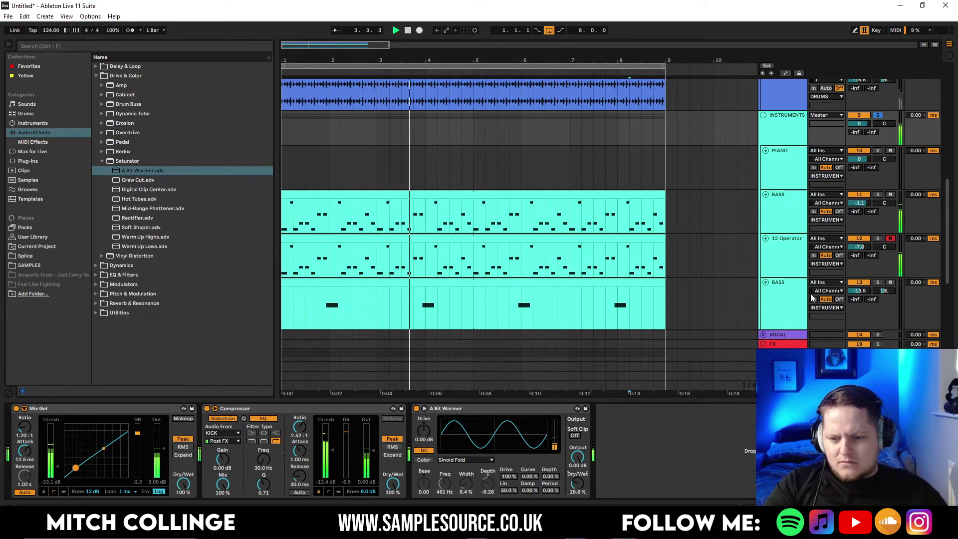
Unsolo the INSTRUMENTS group, set BASS track 13's 4.54 kHz EQ Eight band to -3.10 dB and hide the device view
left_click(780, 309)
left_click_drag(266, 445, 264, 452)
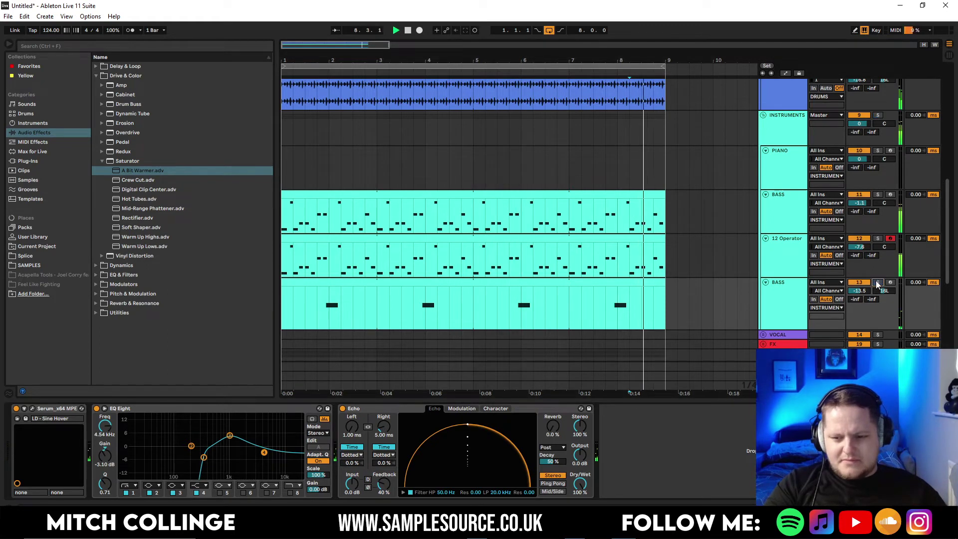
left_click_drag(674, 399, 674, 493)
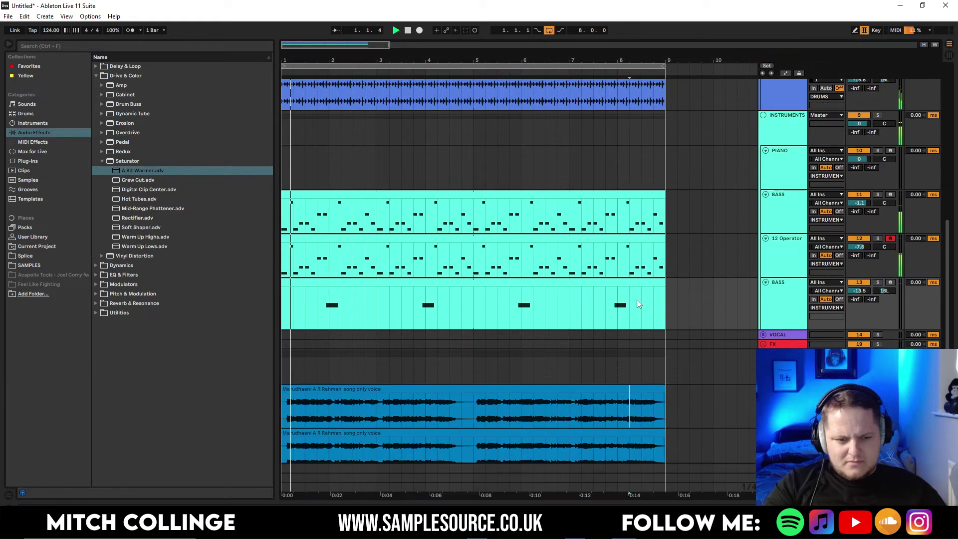
Audition drum loops from the Prime Time Tech by Variavision pack in the SAMPLES folder, then collapse the pack
scroll(636, 300, "up", 5)
scroll(635, 295, "up", 8)
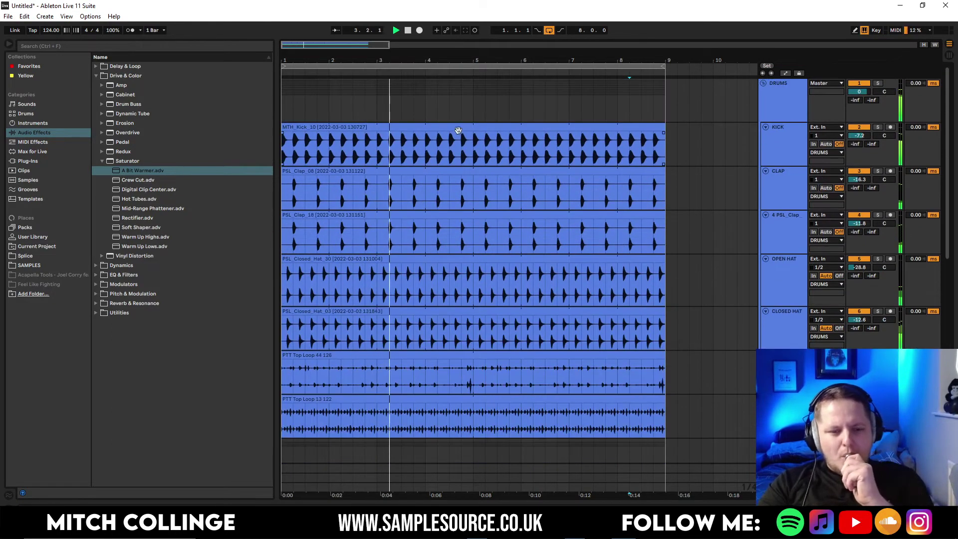
left_click(29, 264)
scroll(109, 173, "up", 8)
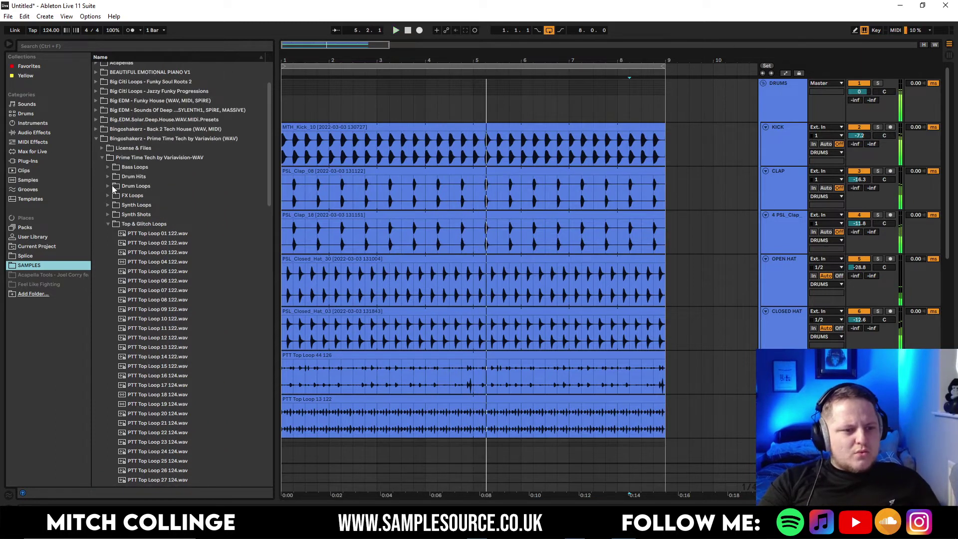
left_click(111, 186)
left_click(150, 261)
left_click(161, 342)
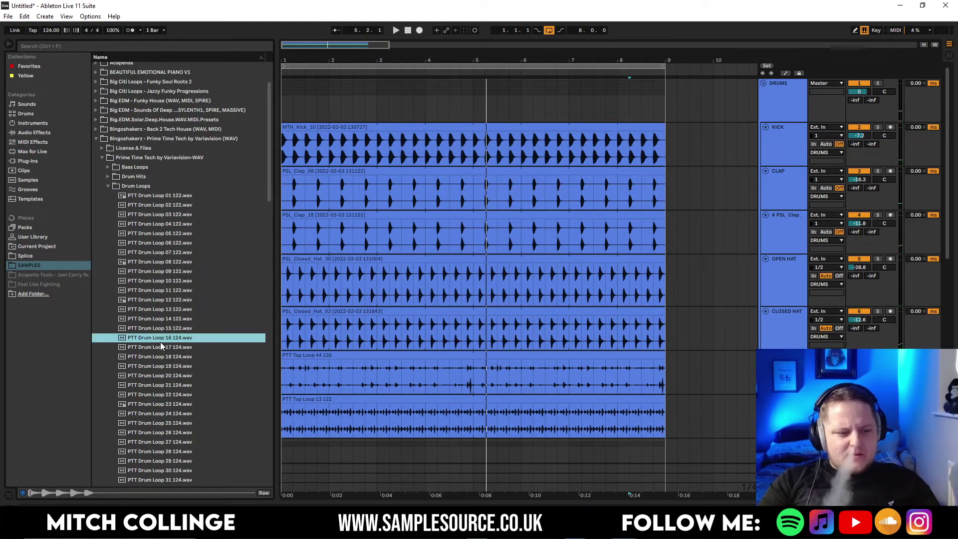
scroll(160, 343, "down", 5)
left_click(160, 348)
scroll(161, 349, "down", 2)
left_click(161, 347)
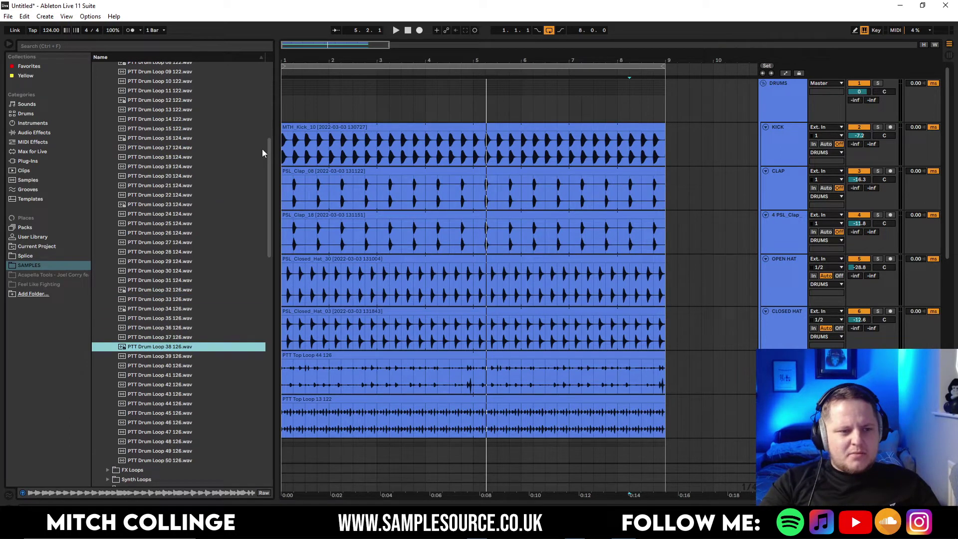
left_click_drag(268, 150, 257, 67)
left_click(102, 218)
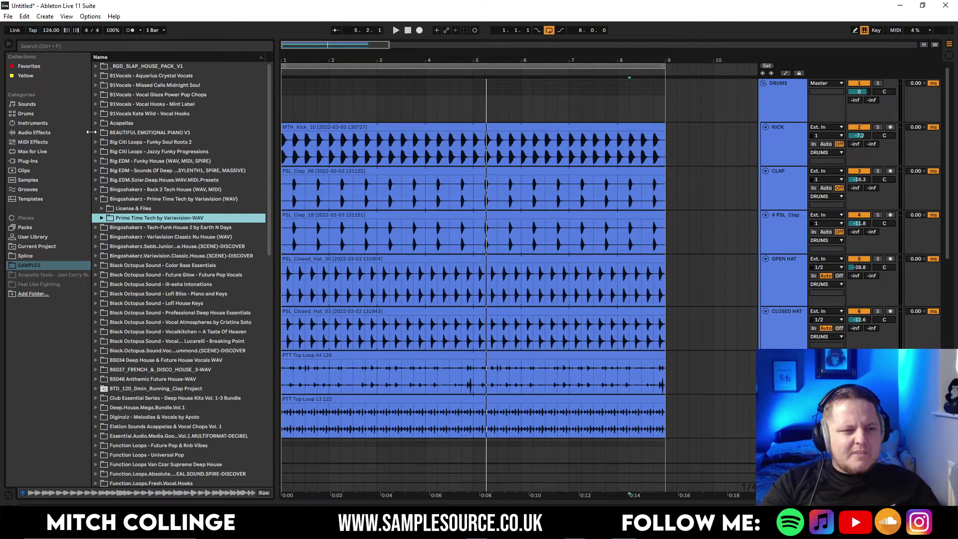
Search the samples for "bongo" and preview bongo.wav from KIT 03 120 BPM E in Club Essential Series - Deep House Kits Vol.1
left_click(113, 46)
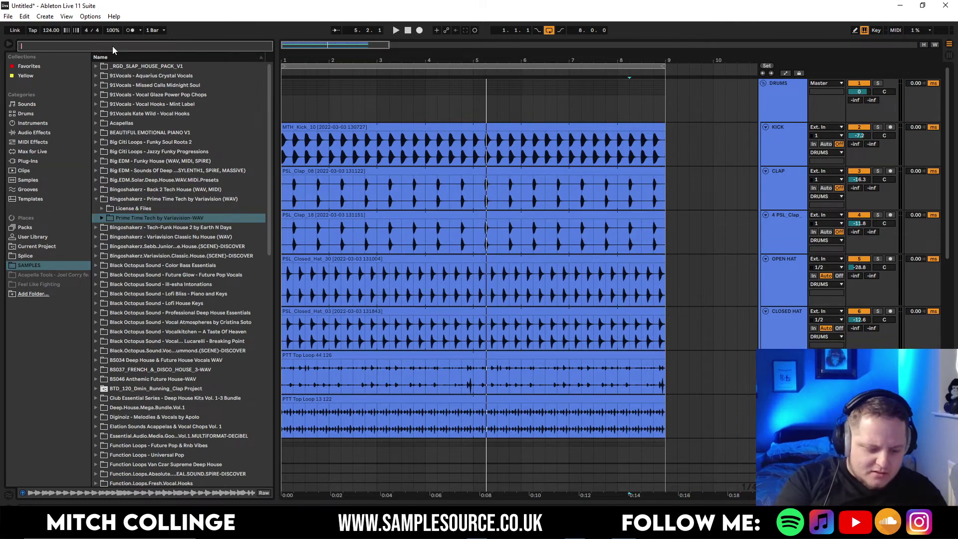
type("bongo loop")
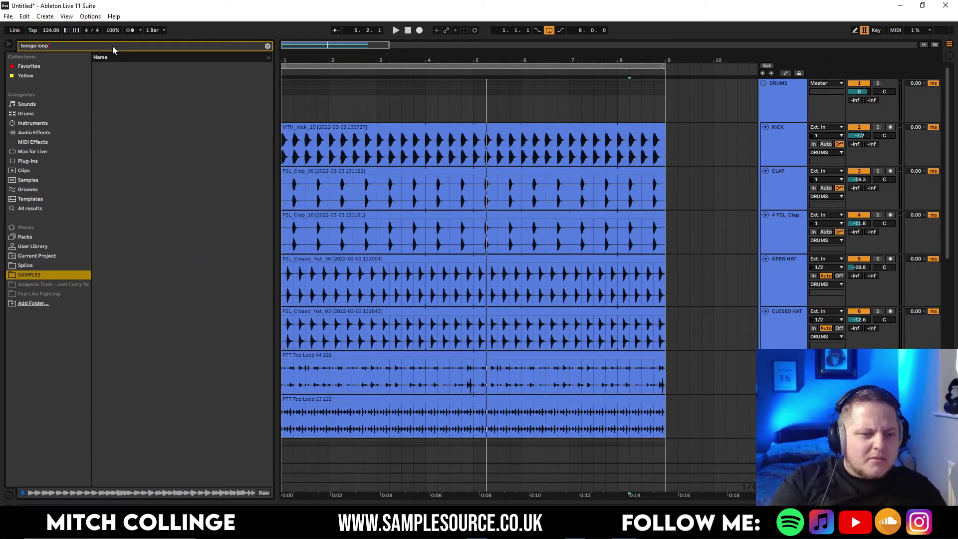
key("BackSpace")
key("BackSpace")
key("BackSpace")
key("BackSpace")
type("=")
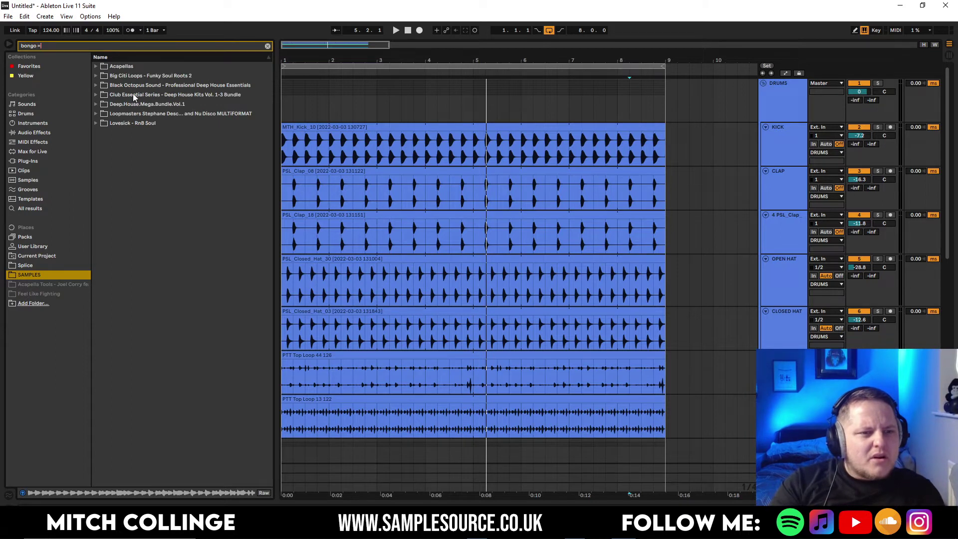
left_click(96, 96)
left_click(103, 105)
left_click(109, 114)
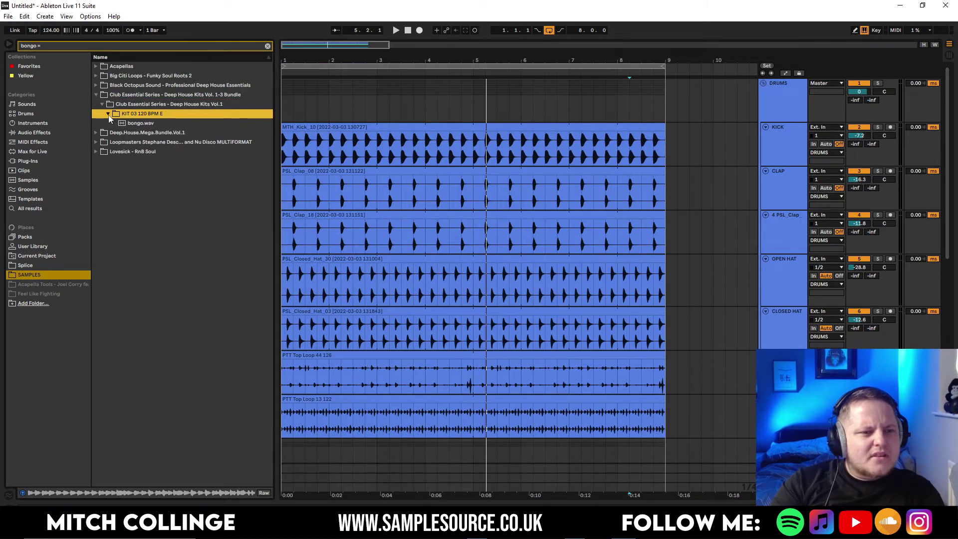
left_click(121, 124)
Insert an audio track below PERCUSSION and place bongo.wav on it at bar 1
scroll(507, 271, "down", 5)
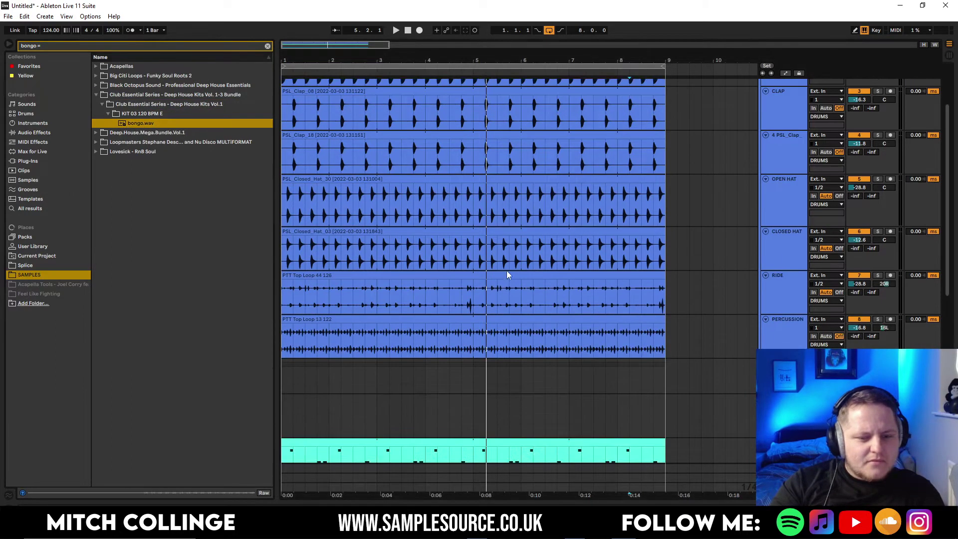
right_click(792, 233)
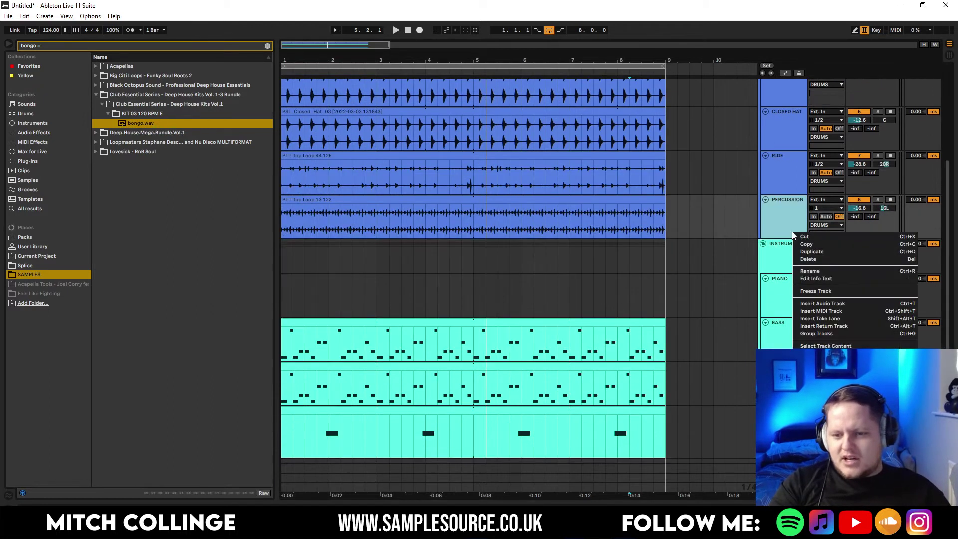
left_click(851, 304)
left_click_drag(128, 123, 289, 262)
Copy the bongo clip's section from bar 9 to bar 17 over its first eight bars
left_click_drag(338, 42, 488, 45)
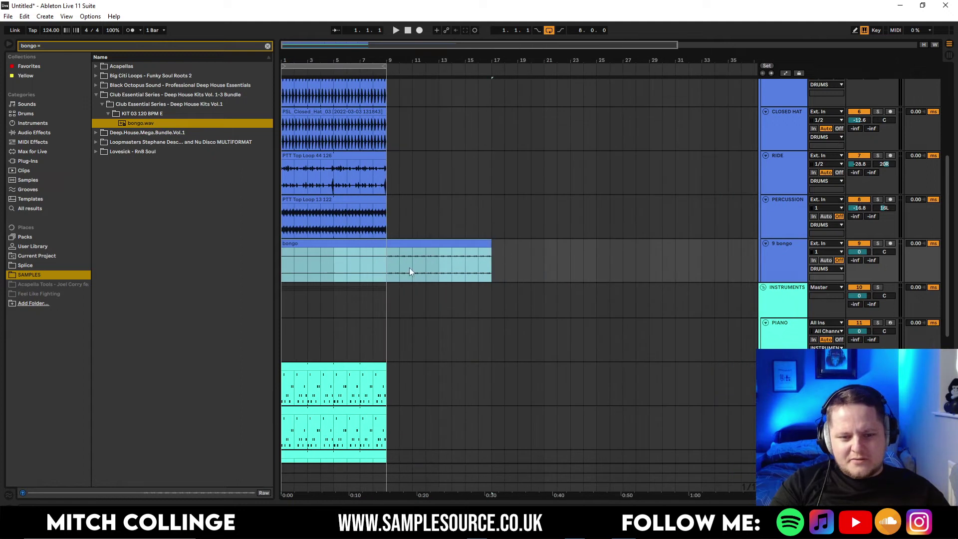
left_click_drag(392, 279, 488, 273)
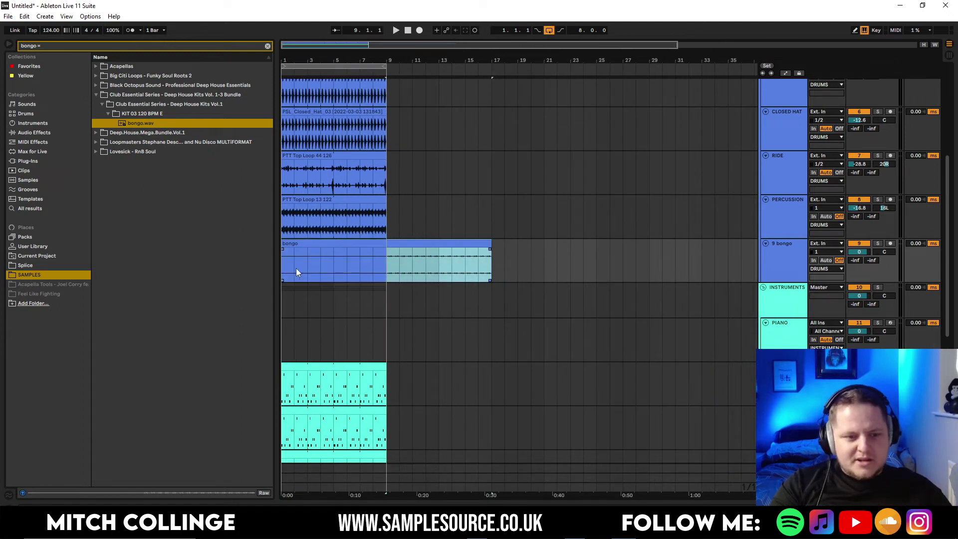
left_click(283, 276)
Solo the bongo track during playback, set its volume to -4.4 dB and set the first clip's tempo to 120.00 BPM
key("space")
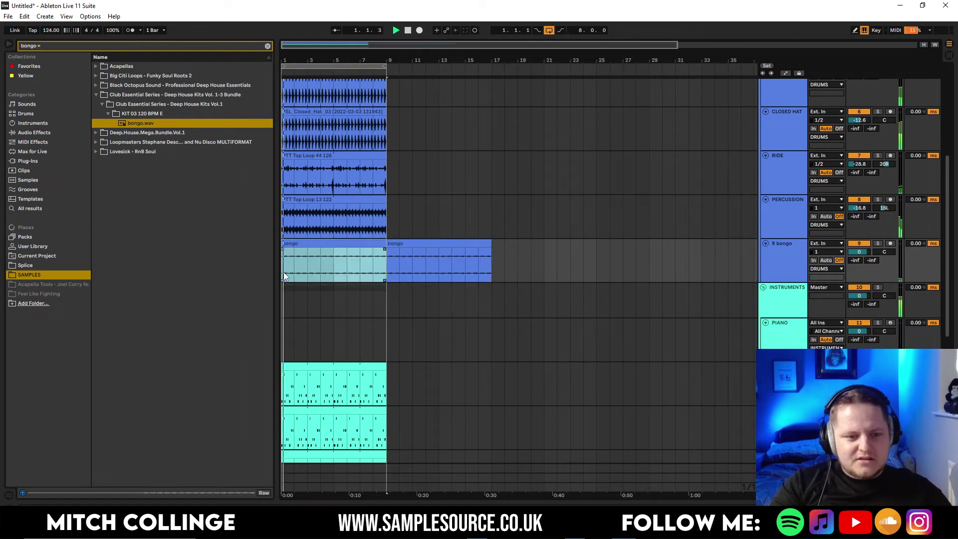
left_click(879, 245)
left_click_drag(860, 251, 860, 260)
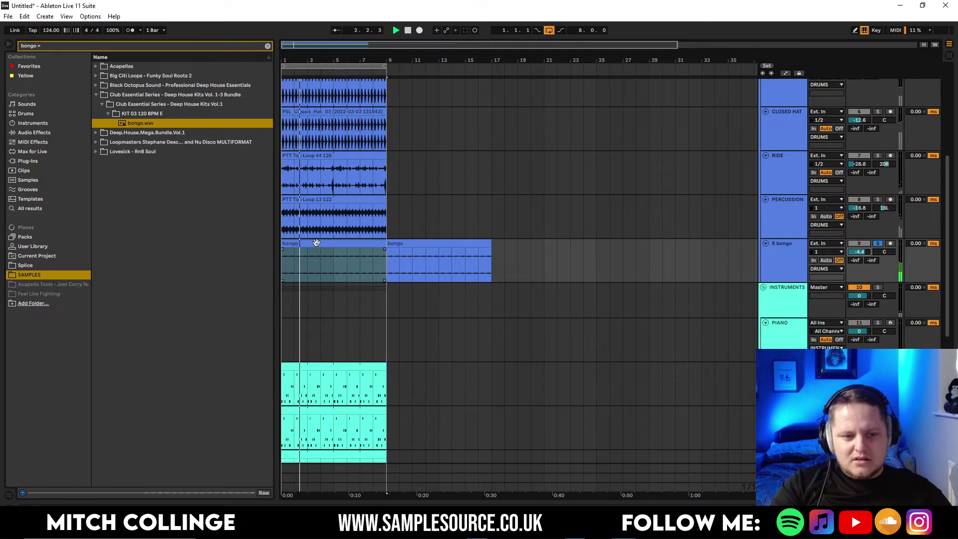
double_click(315, 243)
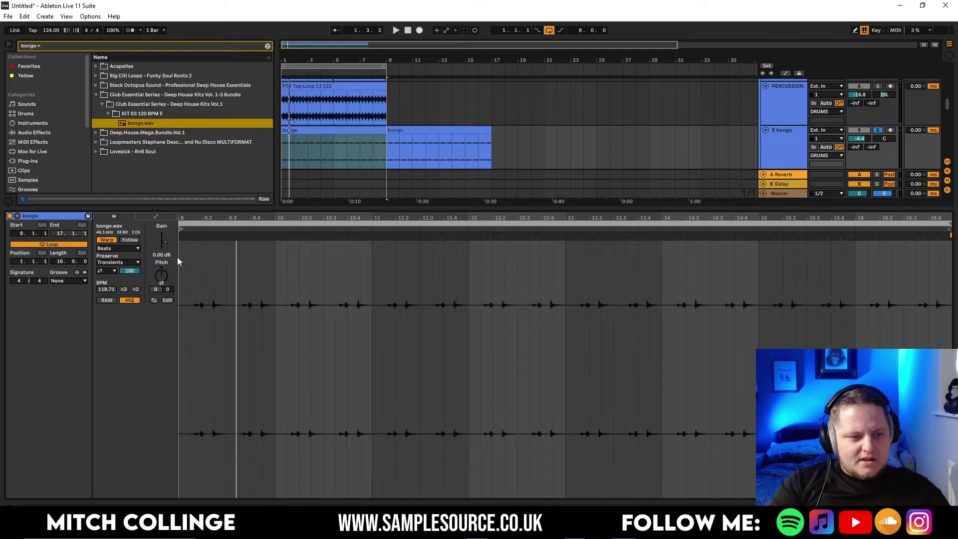
key("minus")
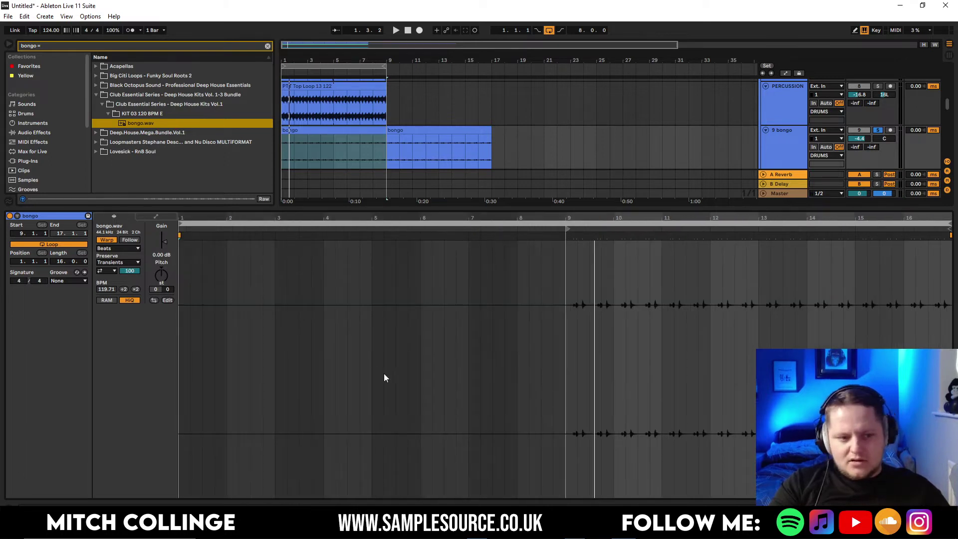
left_click(180, 236)
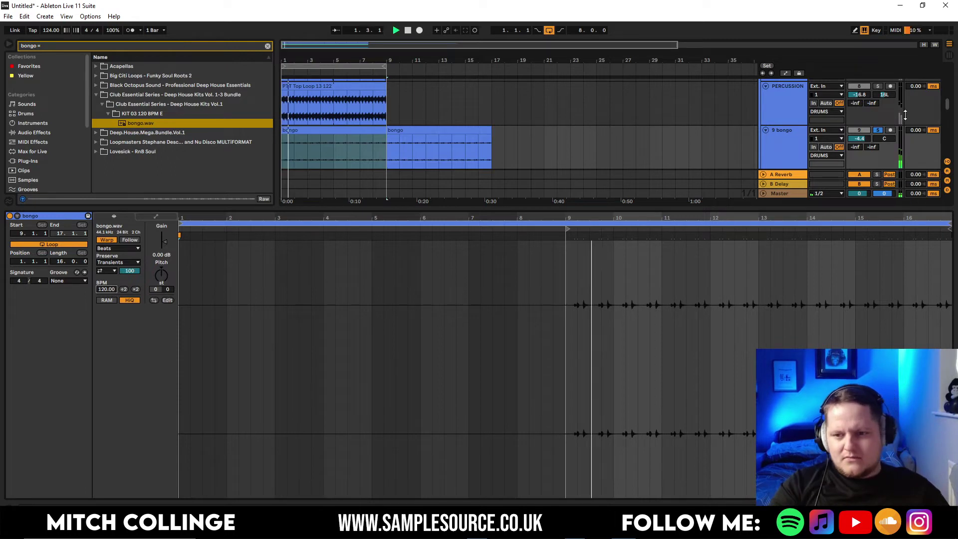
Unsolo the bongo track, close the clip view and set the track's volume to -2.5 dB against the full loop
left_click(877, 131)
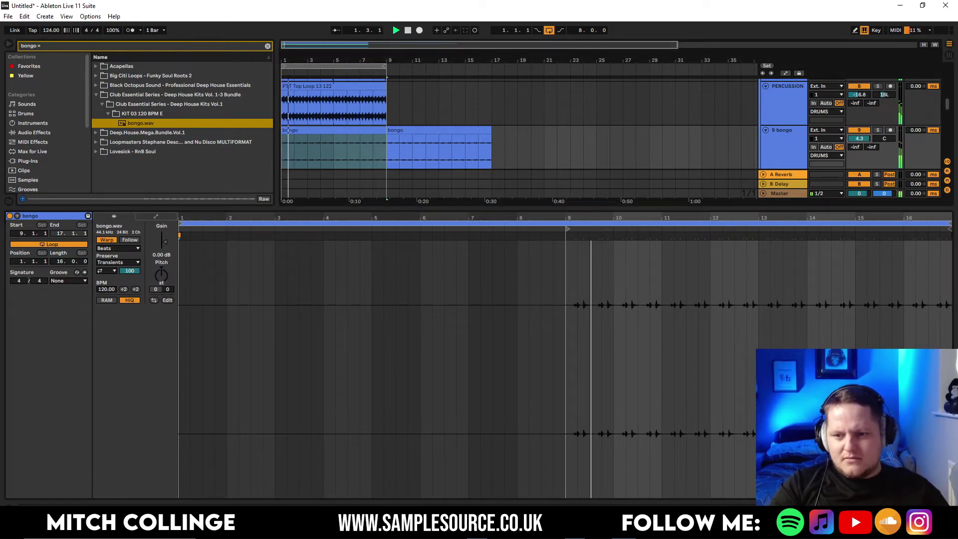
double_click(738, 208)
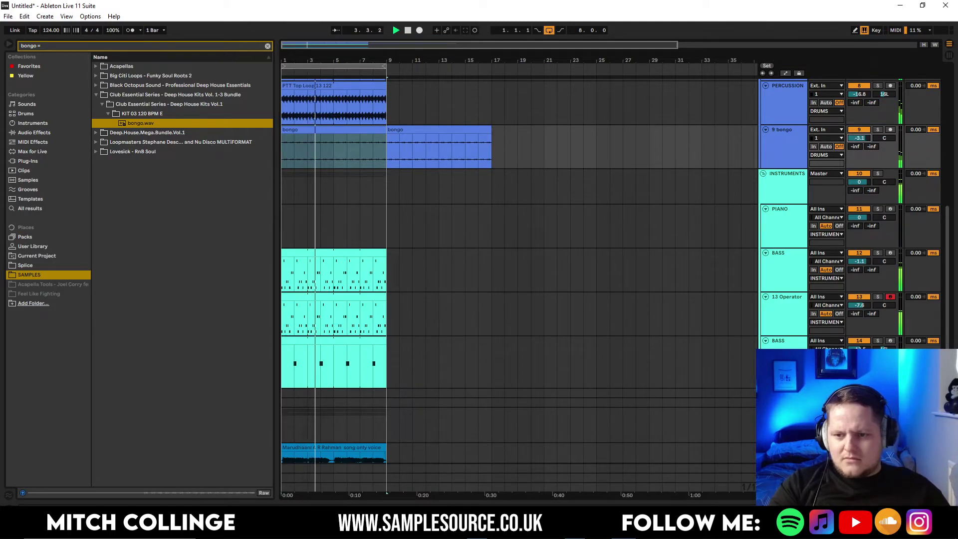
key("space")
Preview the bongo loops in the Loopmasters SFD_PERCUSSION_LPS folder, including SFD_117_Bongo_Tops, SFD_110_Bongos_02 and SFD_110_Bongos_01
left_click(97, 143)
left_click(102, 134)
left_click(108, 143)
left_click(145, 172)
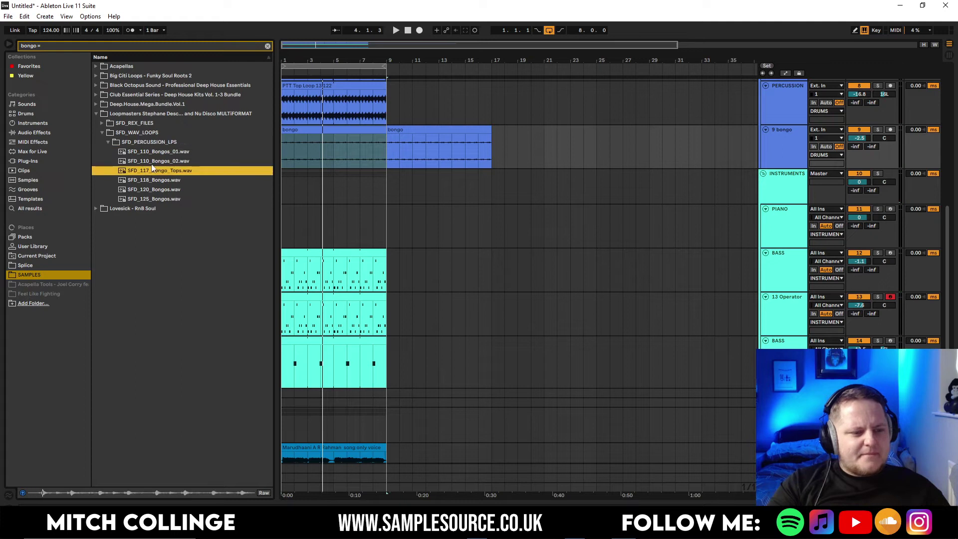
left_click(156, 162)
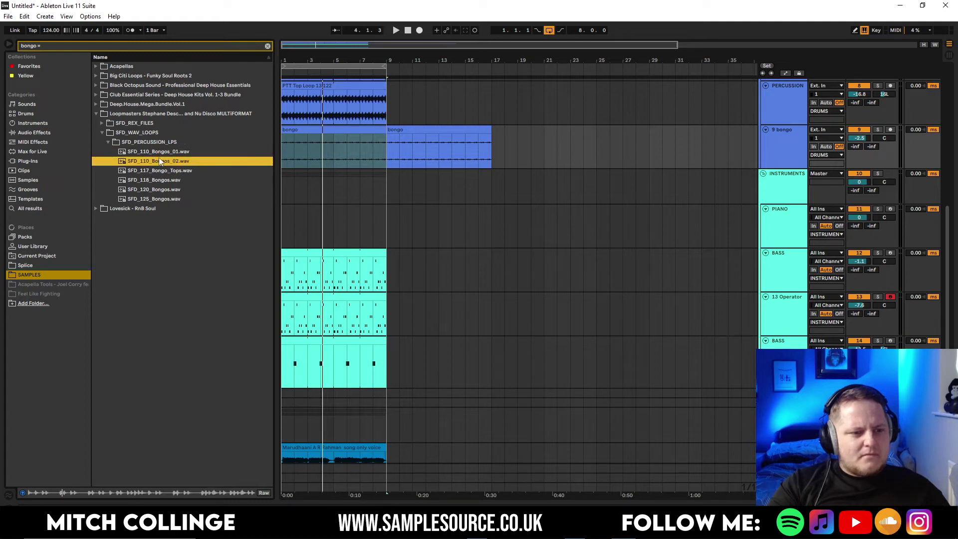
key("Up")
Replace the bongo clip at bar 1 with SFD_110_Bongos_01.wav and set the track's volume to -9.9 dB during playback
left_click_drag(159, 152, 292, 146)
key("space")
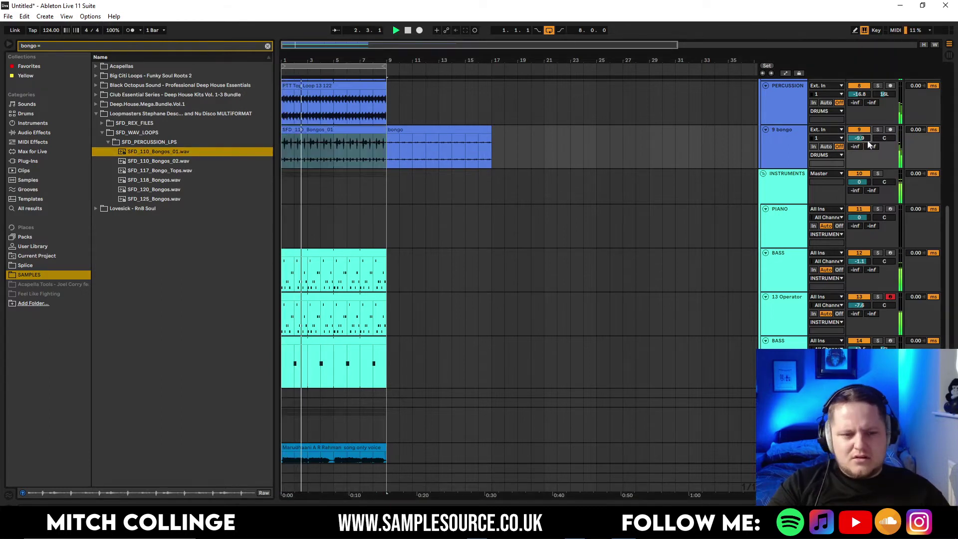
left_click_drag(305, 50, 349, 114)
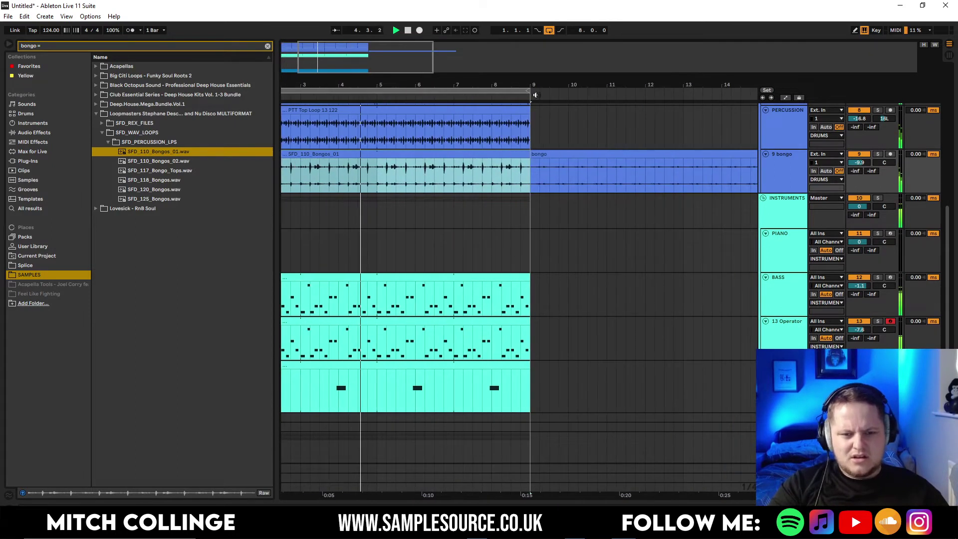
Check the PERCUSSION track in the playing loop and lower its volume to -33.5 dB
scroll(752, 177, "up", 3)
key("space")
left_click(877, 218)
key("space")
key("space")
left_click_drag(867, 228, 867, 240)
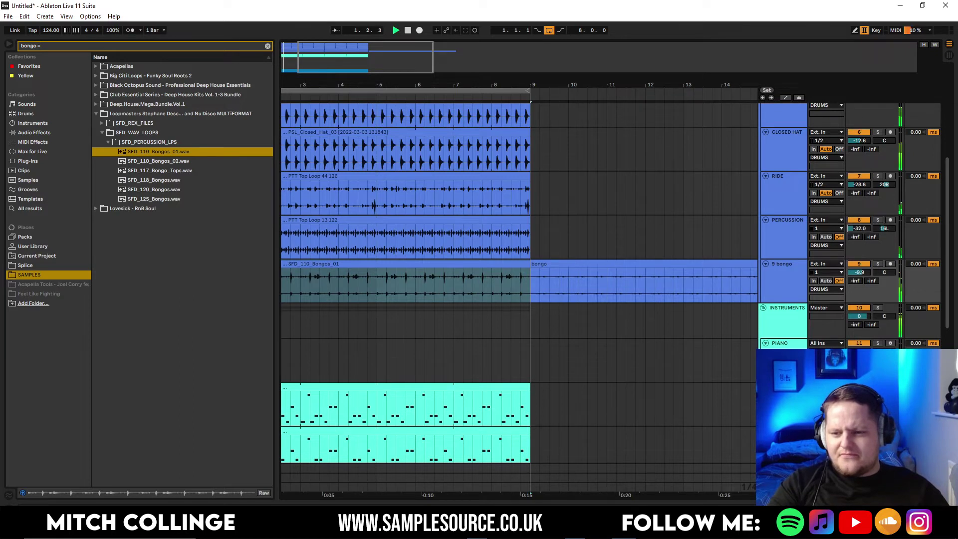
Delete the leftover bongo clip after bar 9 and set the bongo track's volume to -9.6 dB
left_click_drag(859, 278, 859, 281)
left_click(572, 266)
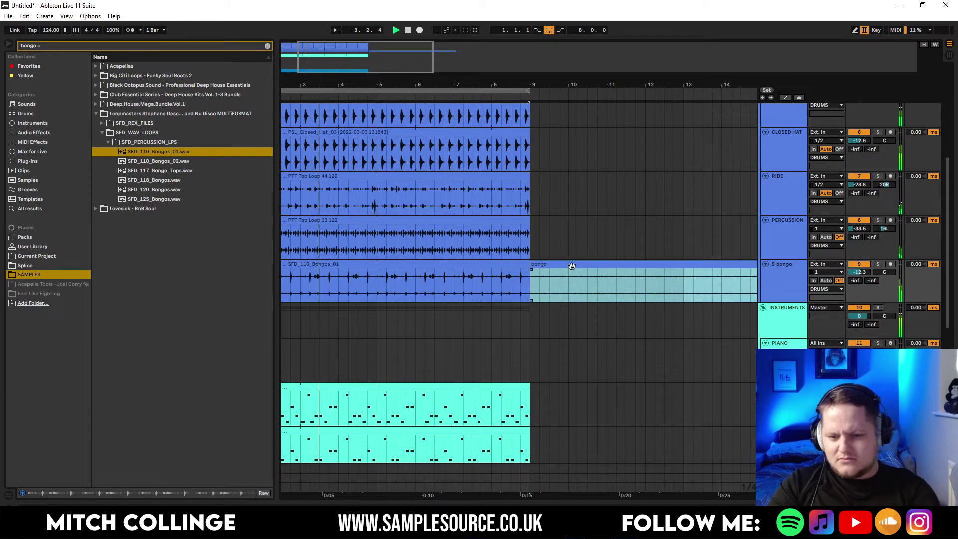
key("Delete")
left_click_drag(857, 273, 857, 269)
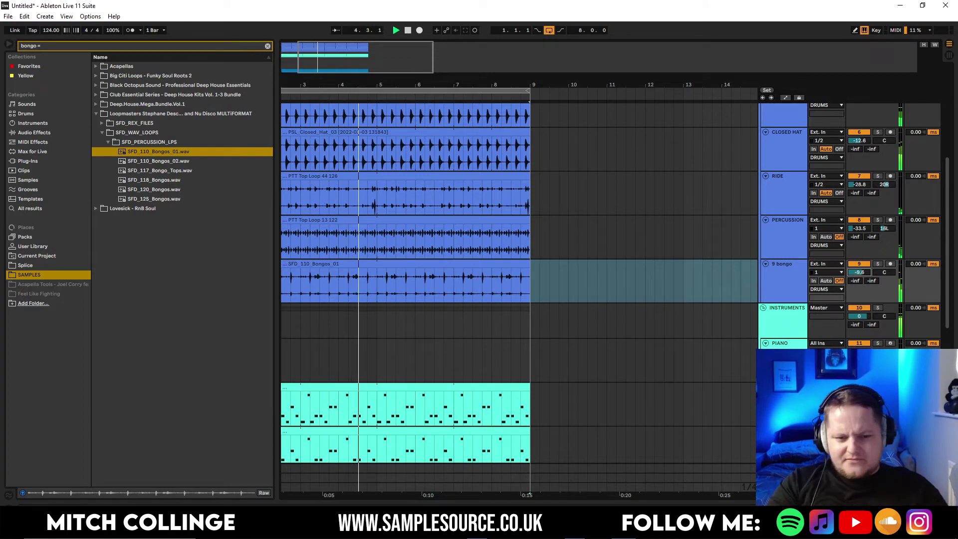
Audition the DRUMS group in solo, set the KICK track's volume to -6.4 dB, and check the group's effects
scroll(839, 129, "up", 8)
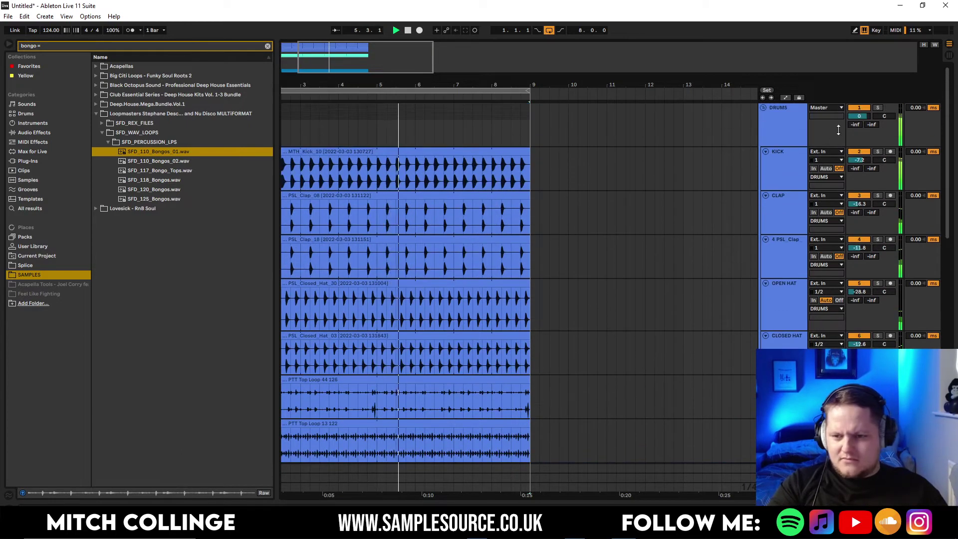
left_click(877, 108)
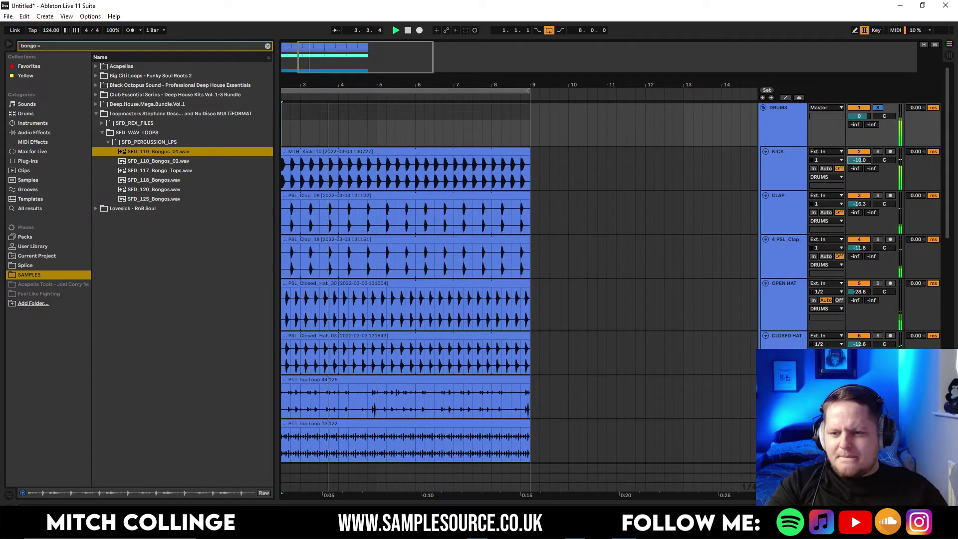
left_click(877, 108)
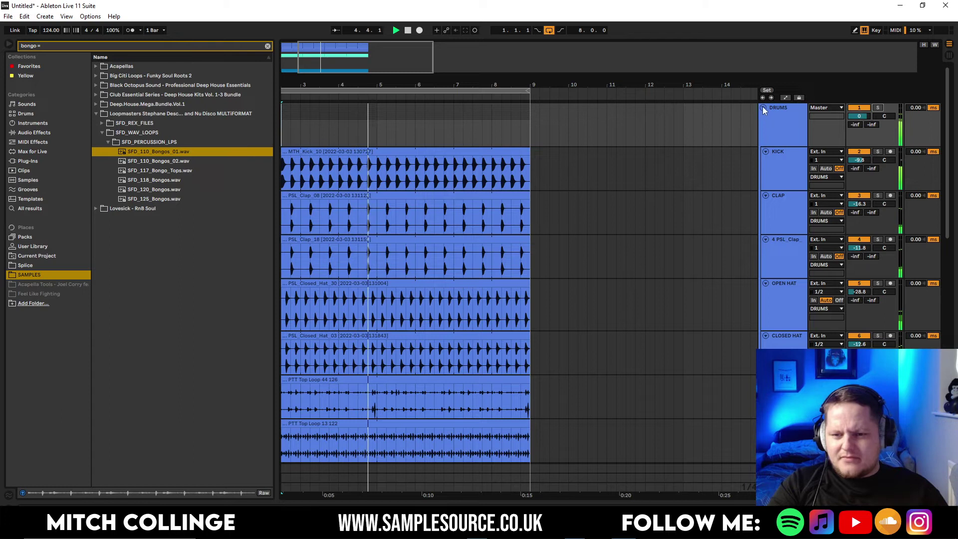
left_click_drag(859, 160, 859, 156)
double_click(795, 131)
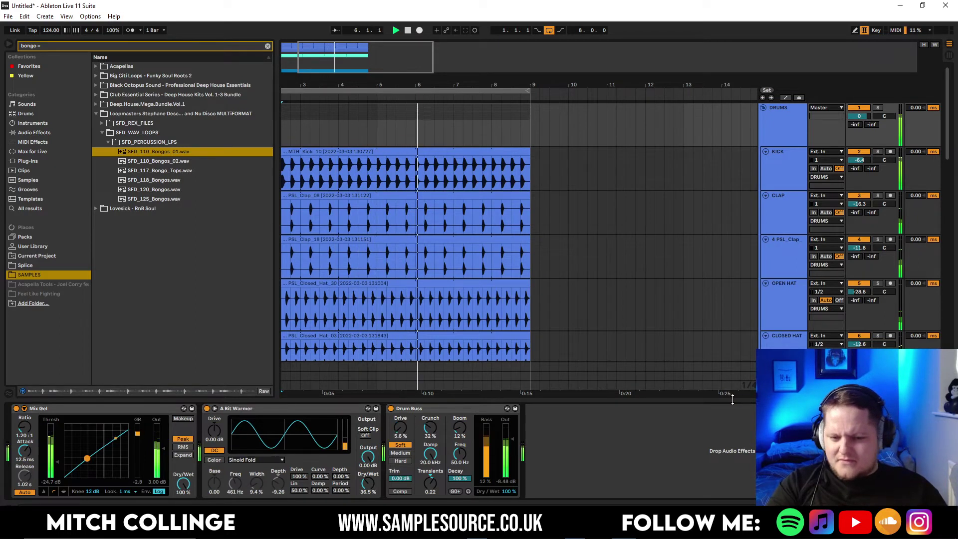
left_click(949, 509)
left_click(761, 111)
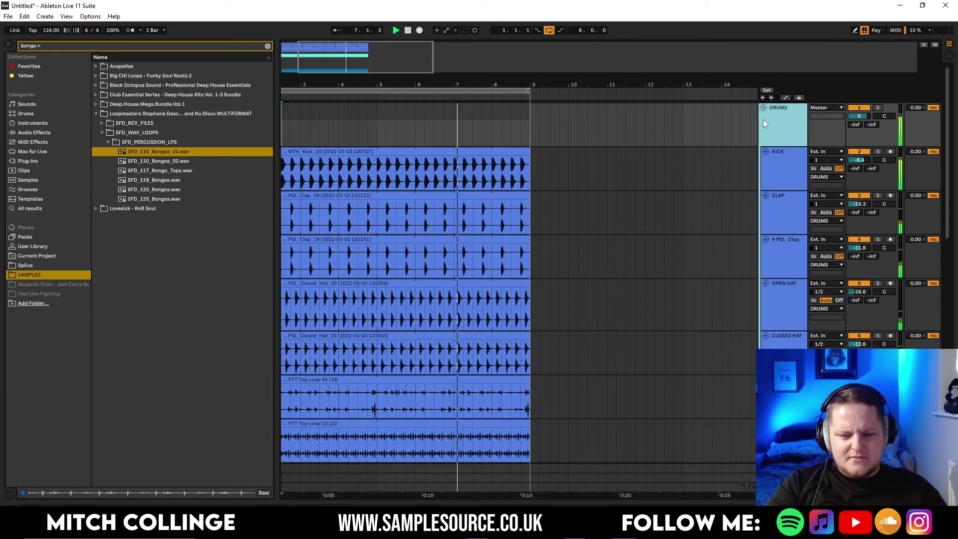
Play the bongo track in solo and set its volume to -10.1 dB
key("space")
scroll(806, 262, "down", 5)
left_click(877, 337)
key("space")
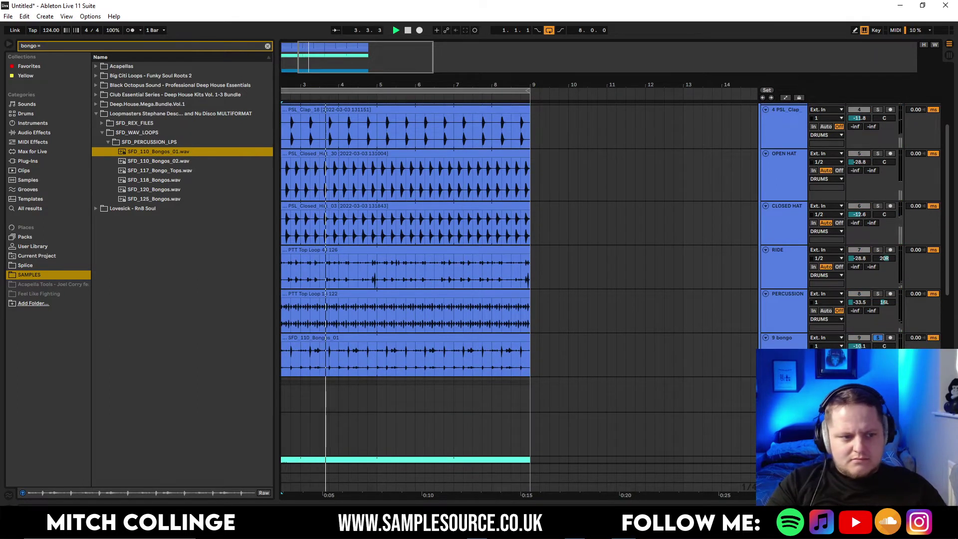
double_click(782, 337)
key("space")
Add the Echo device from the Delay & Loop audio effects to the bongo track
left_click(31, 132)
left_click(268, 46)
left_click(102, 66)
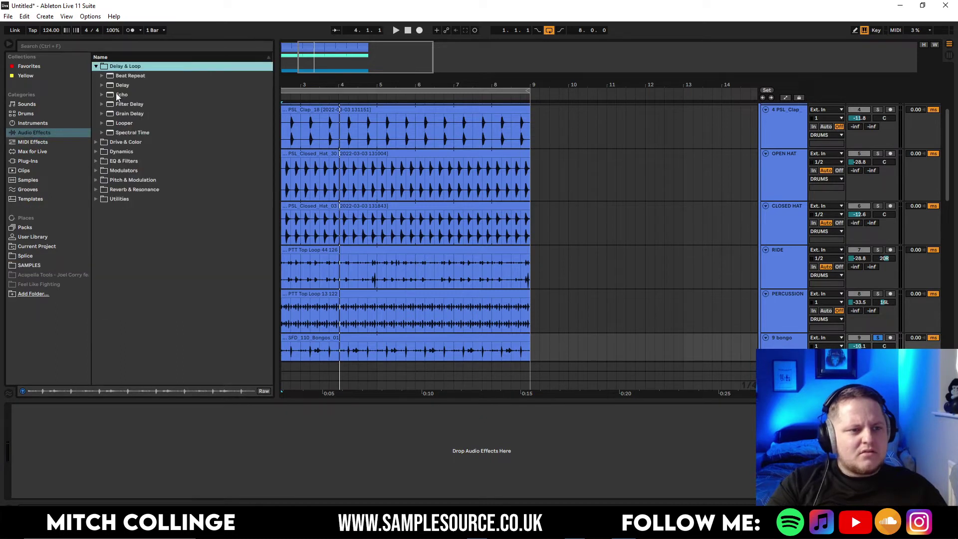
left_click(107, 96)
left_click_drag(190, 399, 165, 446)
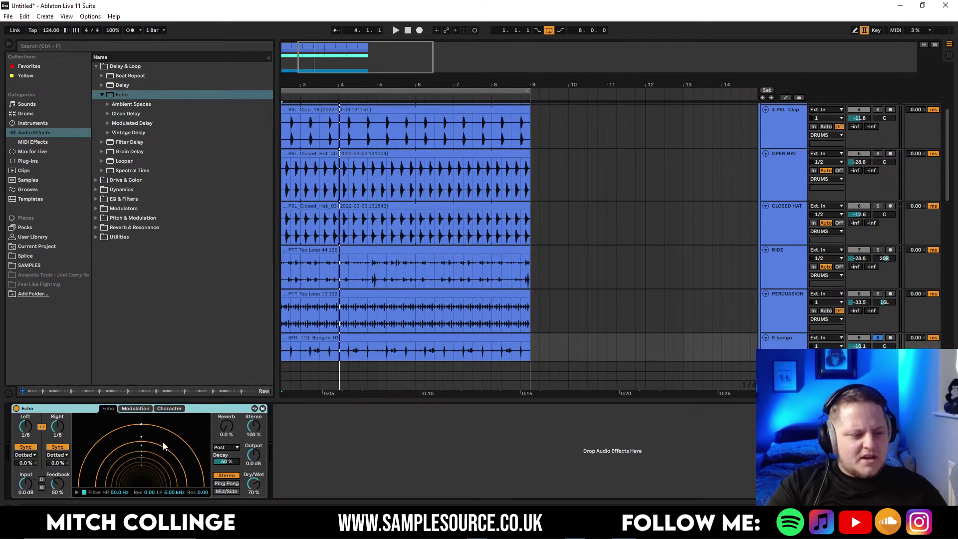
Set the bongo Echo to unlinked time mode with 1.00 ms left, 5.00 ms right, 20.0 kHz low-pass, 40% feedback and 100% dry/wet
left_click_drag(25, 426, 25, 459)
left_click(42, 427)
left_click(57, 447)
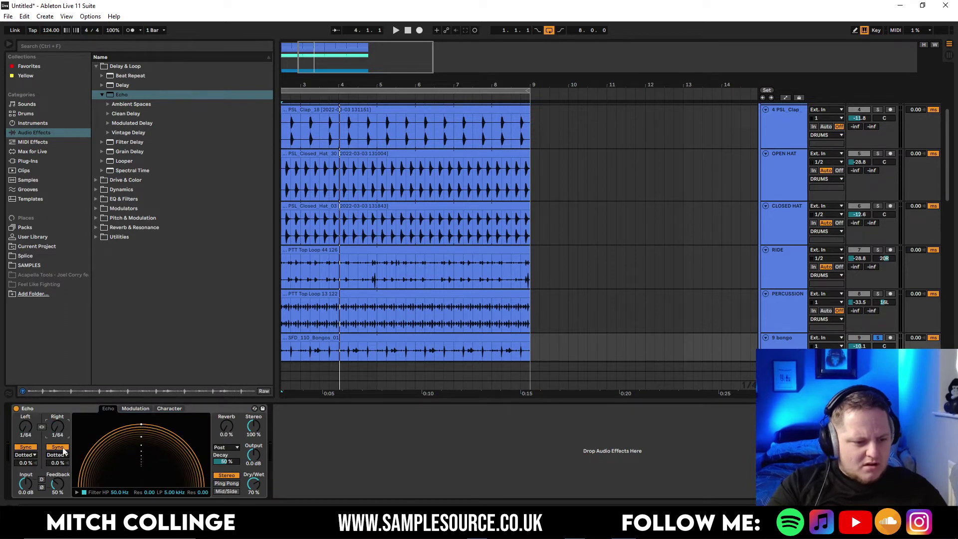
left_click(33, 447)
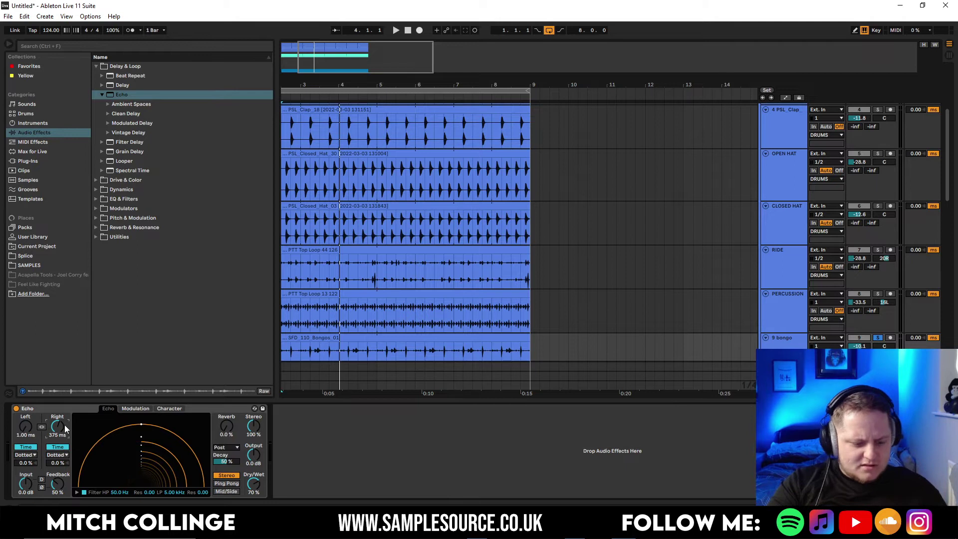
left_click_drag(65, 424, 68, 426)
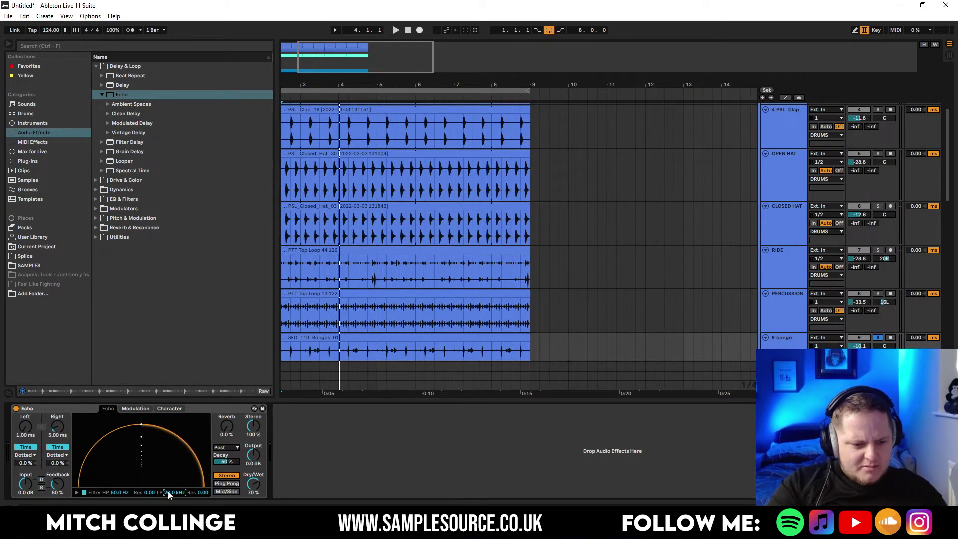
key("space")
left_click_drag(57, 482, 52, 488)
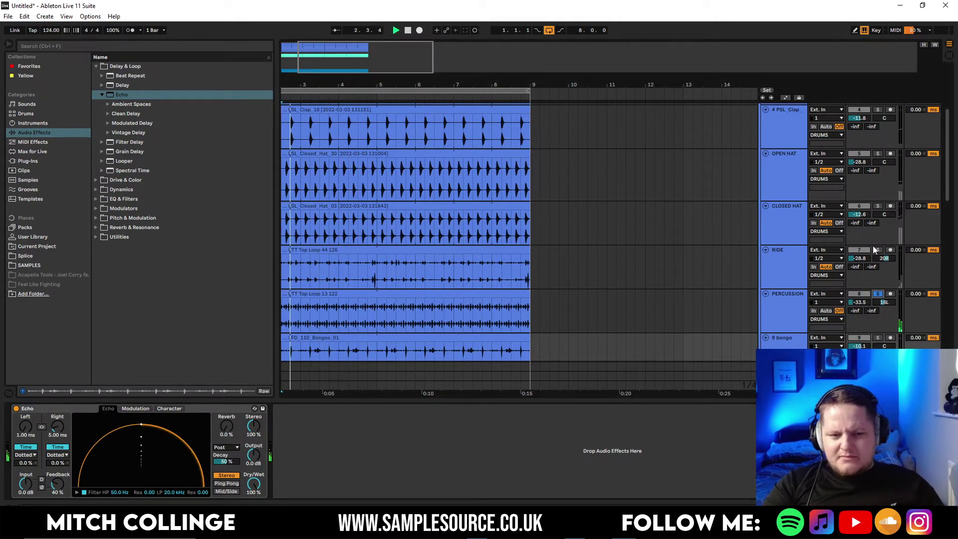
Solo the OPEN HAT track and copy the bongo track's Echo device onto it
left_click(878, 153)
left_click(792, 166)
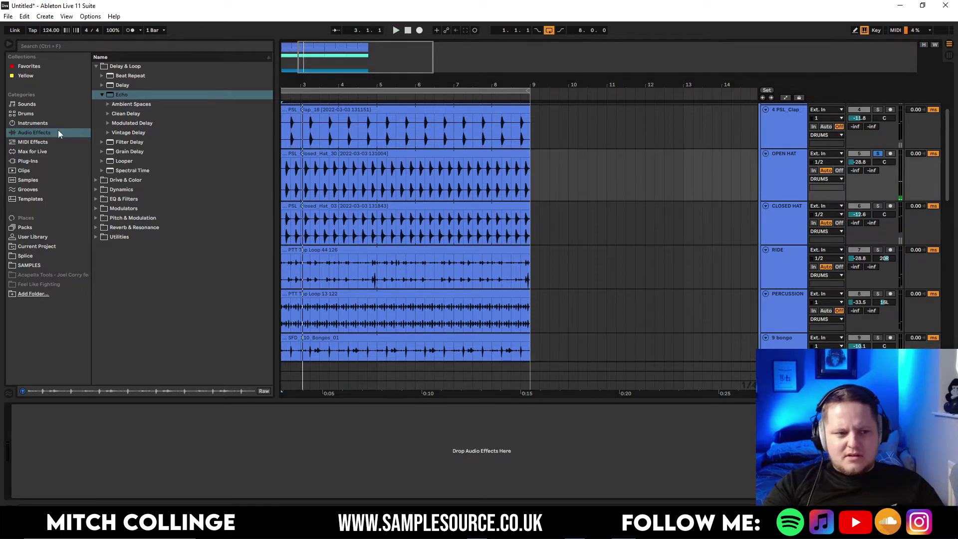
left_click(781, 344)
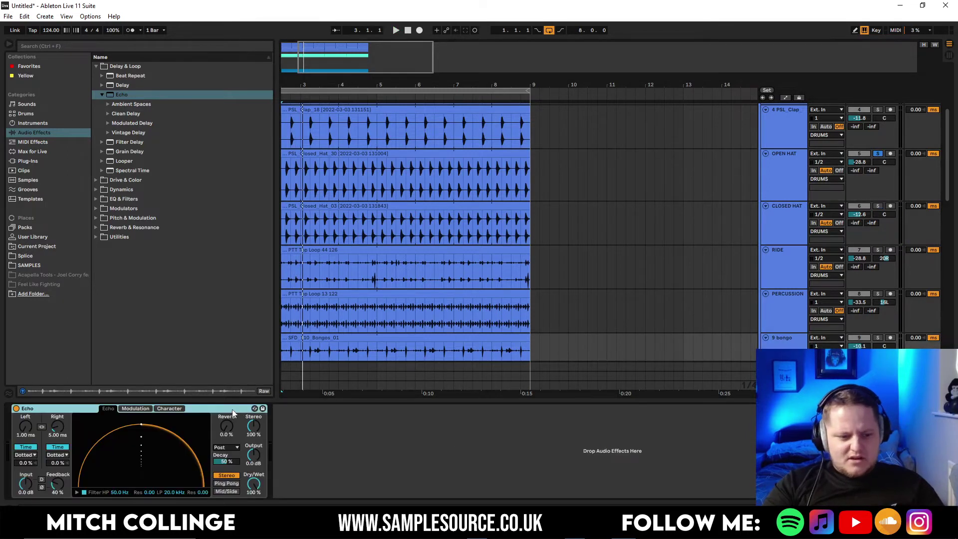
left_click(784, 170)
left_click(415, 476)
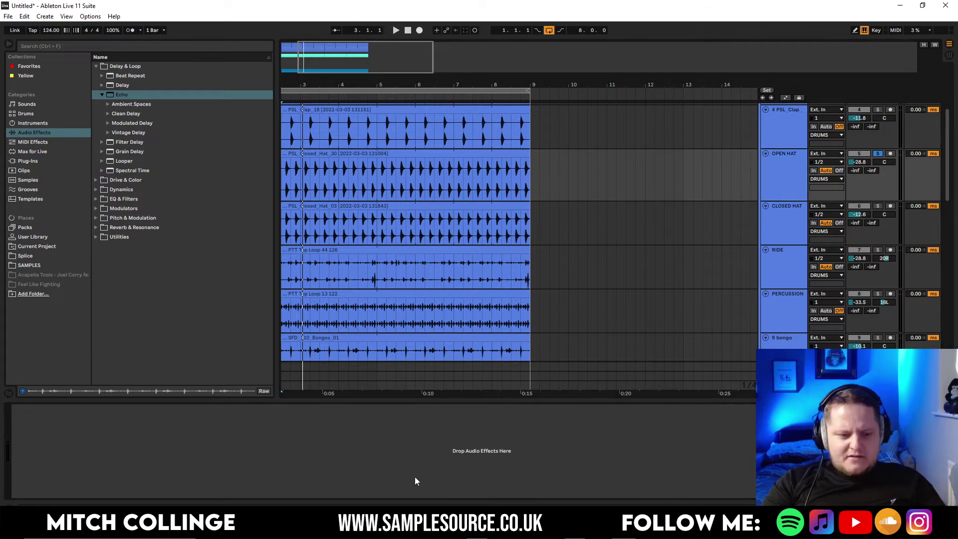
key("ctrl+v")
Unsolo the OPEN HAT track during playback and raise its volume to -20.0 dB in the full mix
key("space")
left_click(879, 154)
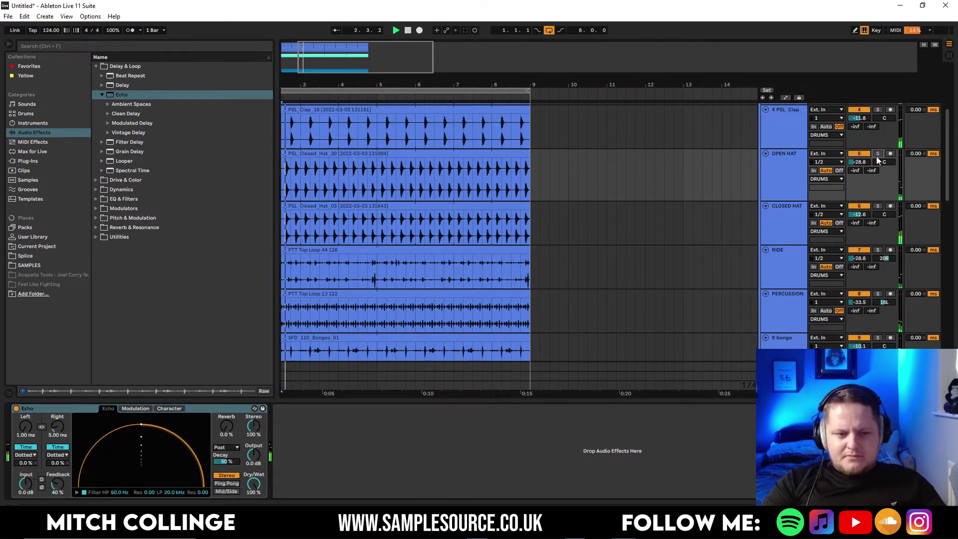
left_click_drag(850, 163, 851, 144)
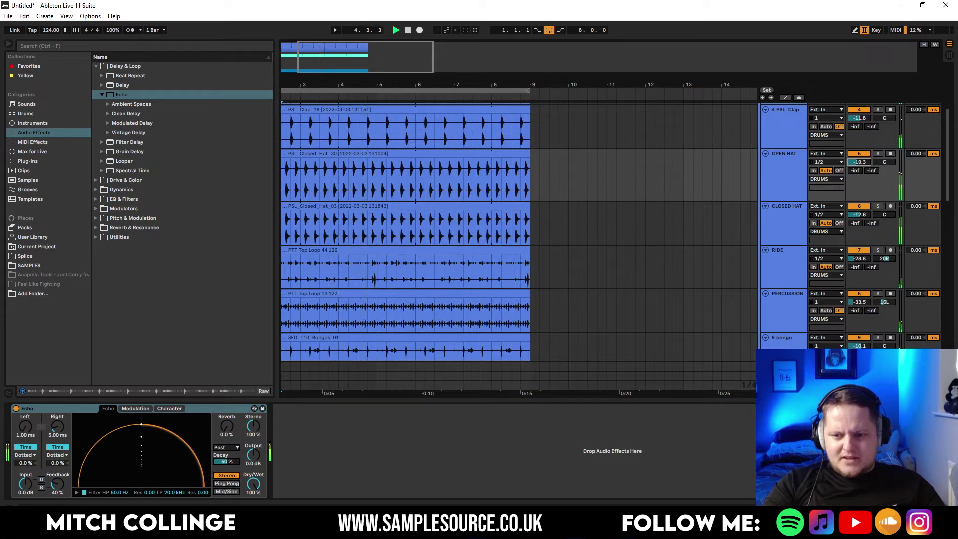
key("space")
left_click_drag(601, 401, 602, 449)
Audition the CLAP track in solo, paste the same Echo onto it, and set its volume to -18.3 dB in the mix
scroll(708, 246, "up", 3)
left_click(879, 155)
key("space")
left_click(876, 199)
left_click(878, 156)
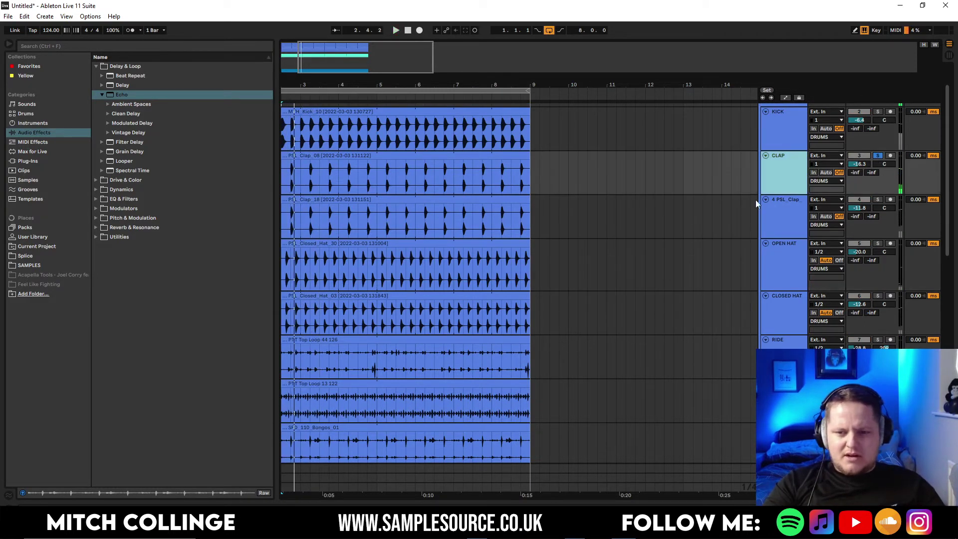
key("space")
key("shift+Tab")
key("ctrl+z")
key("space")
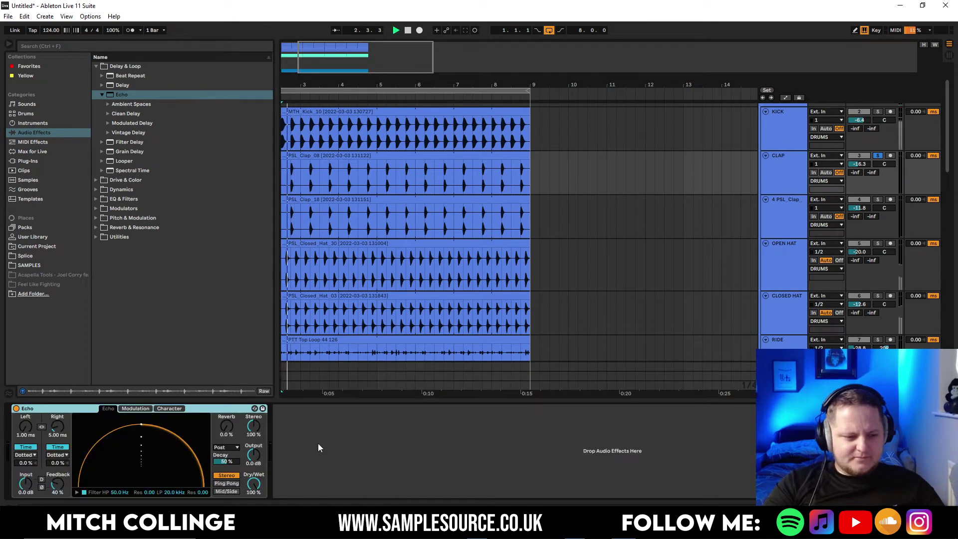
left_click(877, 155)
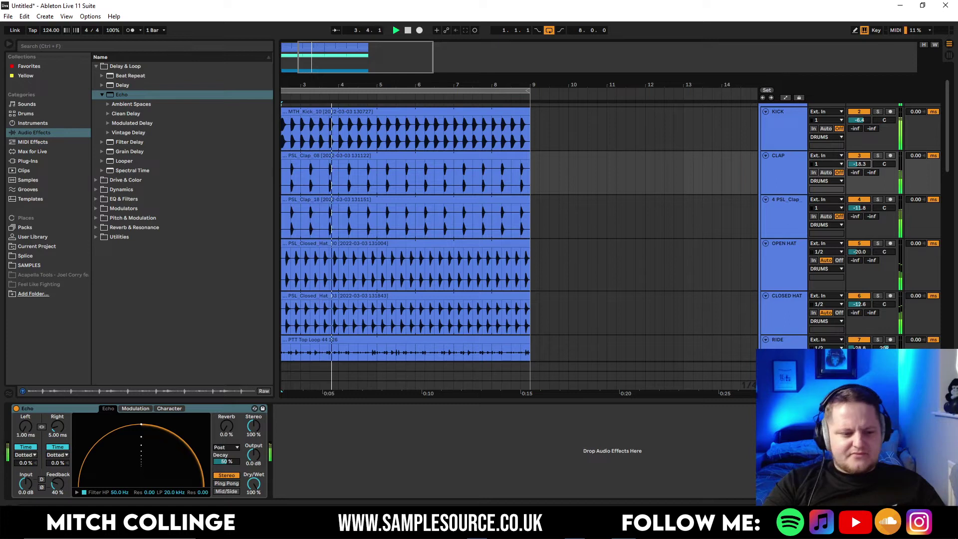
left_click_drag(496, 398, 501, 444)
Listen to the opening of the Marudhaani vocal and duplicate its audio track within the 25 Group
scroll(554, 375, "down", 9)
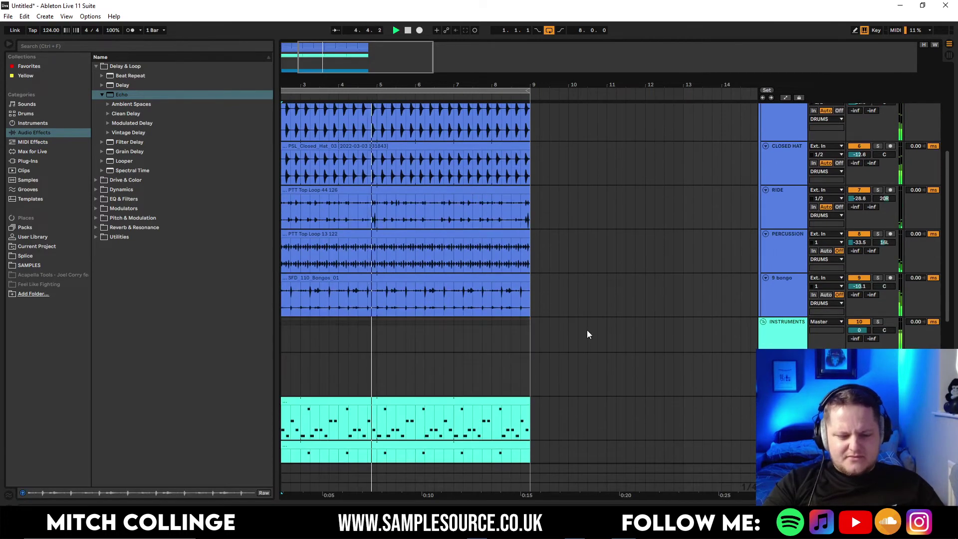
key("space")
left_click_drag(345, 60, 256, 56)
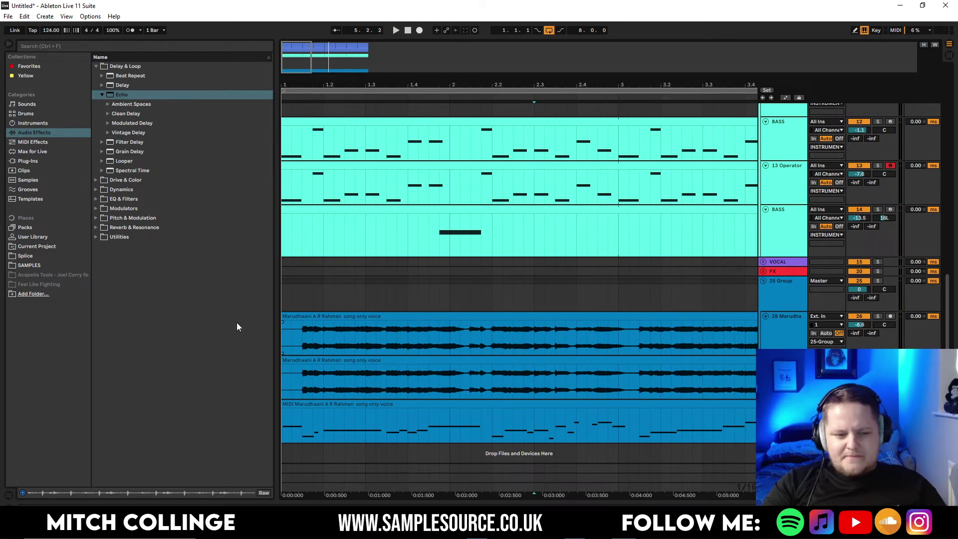
left_click(299, 332)
key("space")
left_click(327, 340)
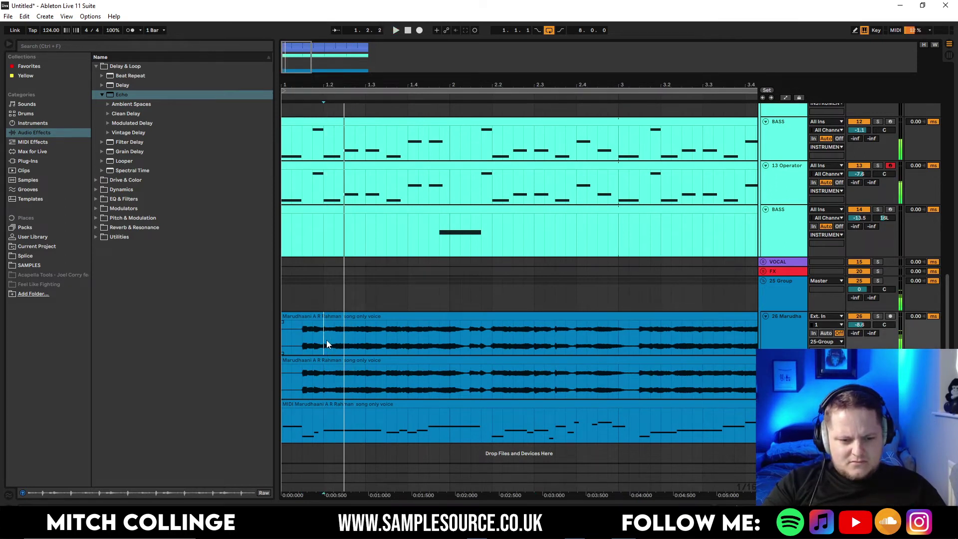
left_click(793, 322)
key("ctrl+d")
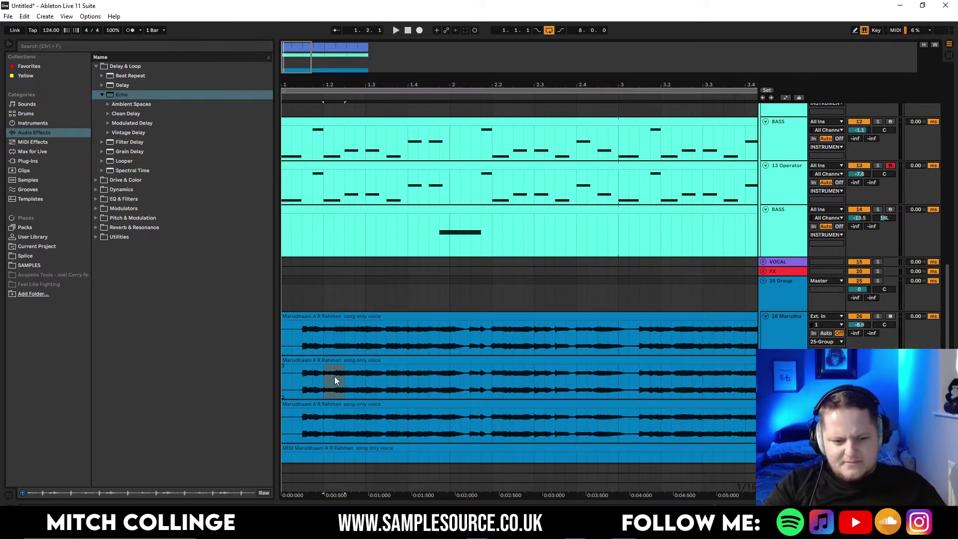
Copy the half-beat vocal slice at 1.2 to the start of bar 1, repeat it once, and mute the original vocal track
left_click(284, 388)
key("ctrl+v")
key("ctrl+d")
left_click(858, 316)
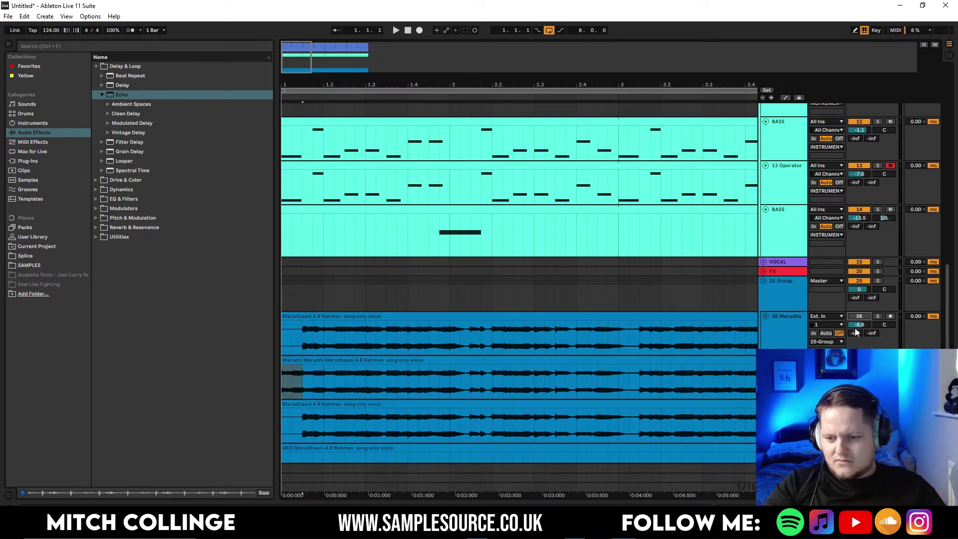
key("space")
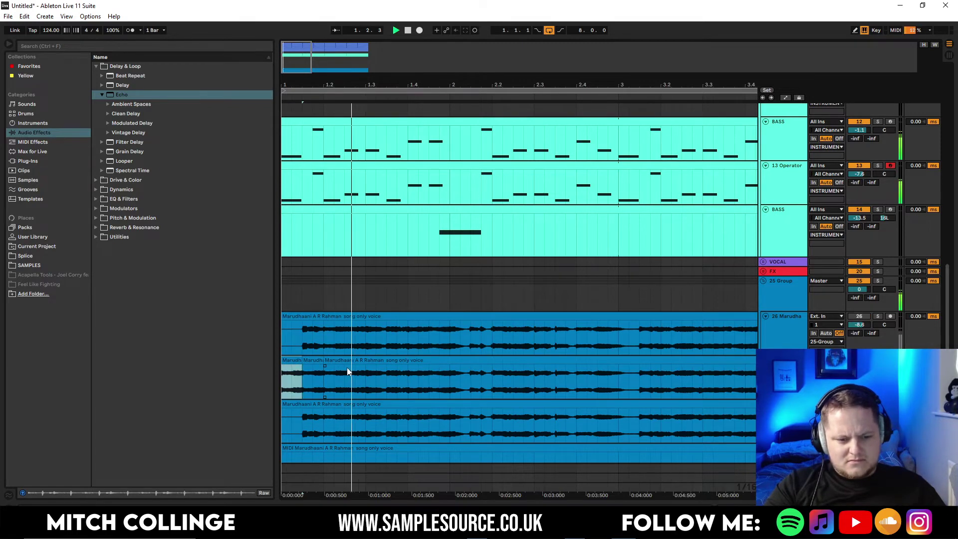
key("space")
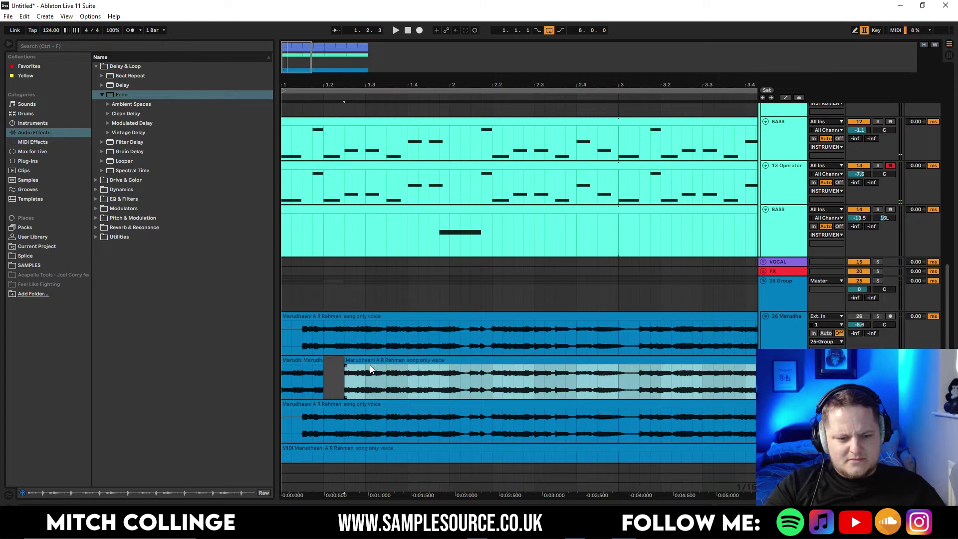
Copy the vocal section starting at 1.3 on the duplicate track, paste it at 1.2, and play the result
left_click_drag(365, 367, 397, 376)
key("ctrl+c")
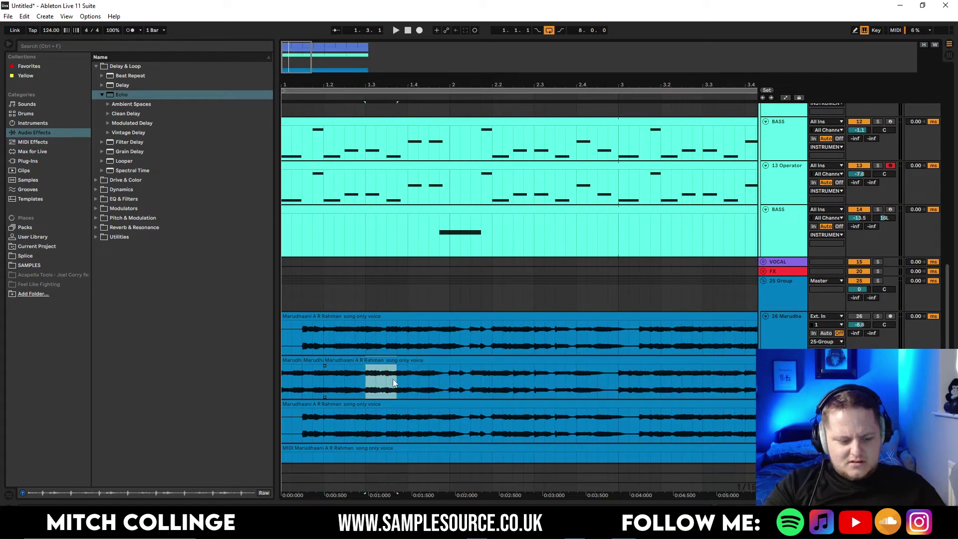
left_click(325, 380)
key("ctrl+v")
left_click(291, 362)
key("space")
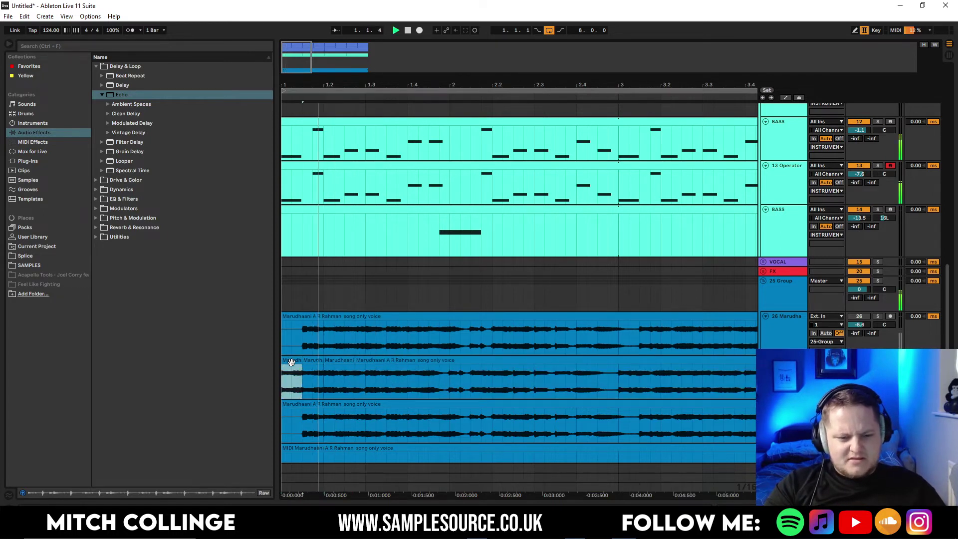
key("space")
Adjust the start of the remaining vocal clip to line up with beat 1.3, checking the timing in playback
left_click_drag(353, 362, 357, 363)
left_click(299, 359)
key("space")
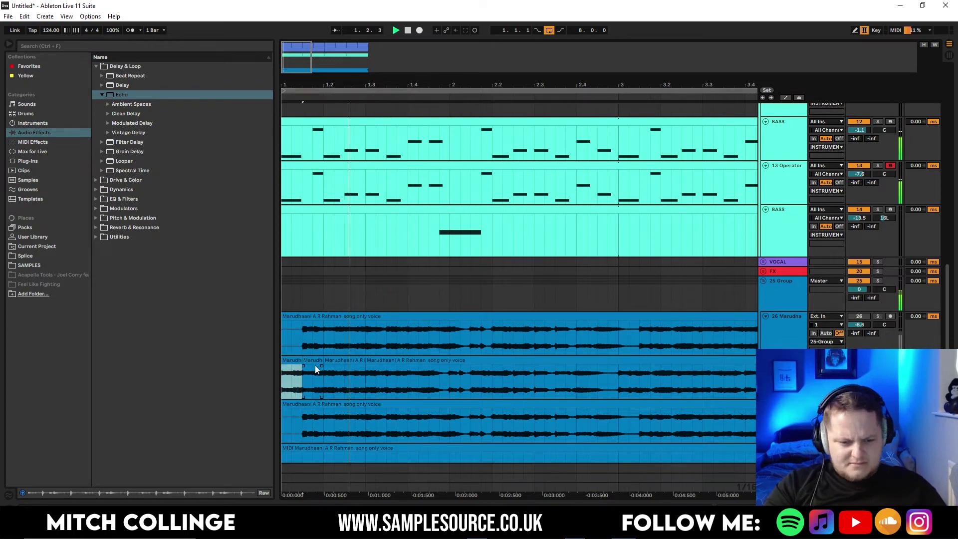
key("space")
mouse_move(367, 359)
left_mouse_down()
mouse_move(409, 363)
mouse_move(365, 361)
left_mouse_up()
left_click(342, 359)
key("space")
key("space")
left_click(307, 362)
key("space")
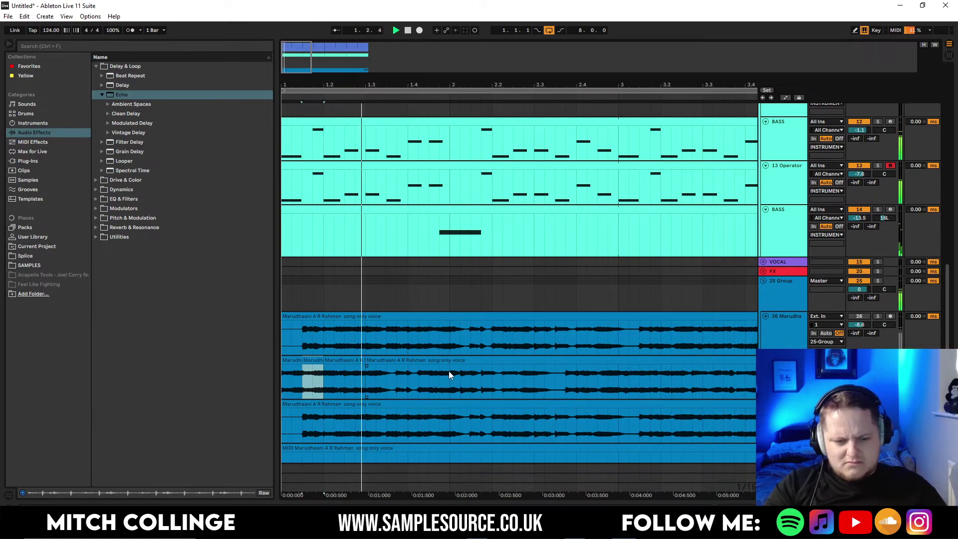
Split the vocal at 1.3.4, move the remainder to beat 2.2, and extend the slice before the gap past beat 1.4
key("space")
key("space")
key("space")
left_click(395, 381)
key("ctrl+e")
left_click_drag(413, 360, 508, 362)
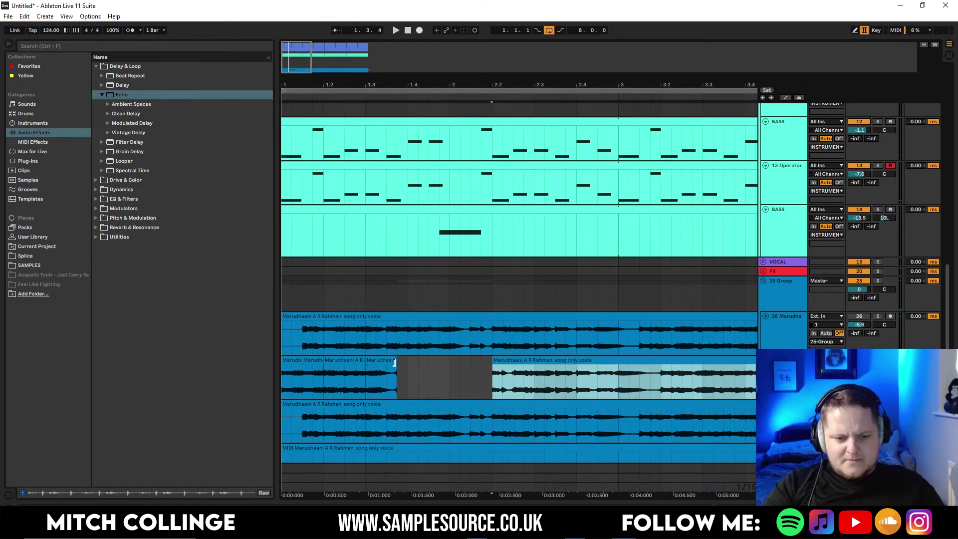
left_click_drag(344, 361, 387, 363)
Play back the chopped vocal from bar 1 and extend the second slice through to beat 1.3
left_click(295, 361)
key("space")
key("space")
key("space")
key("space")
left_click(289, 360)
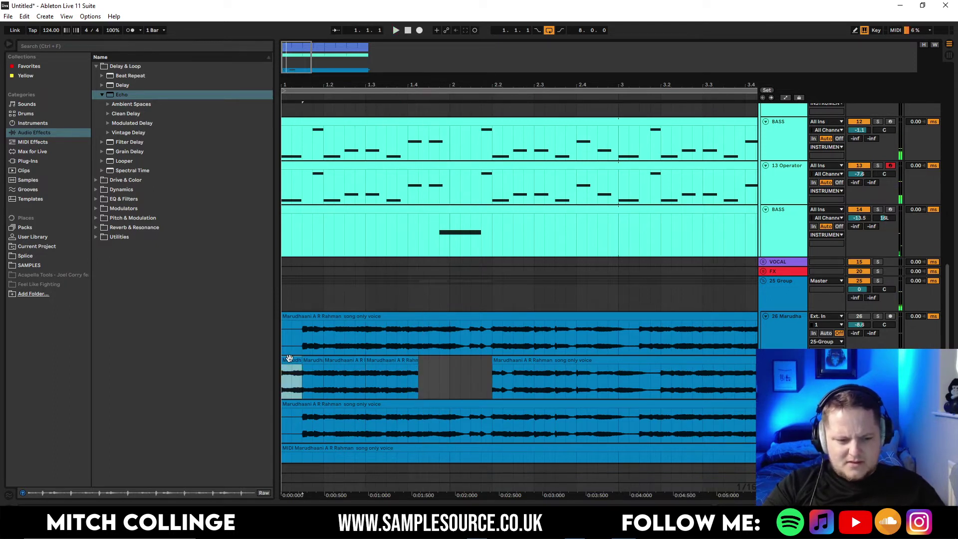
key("space")
key("space")
left_click(313, 359)
left_click_drag(390, 362, 367, 362)
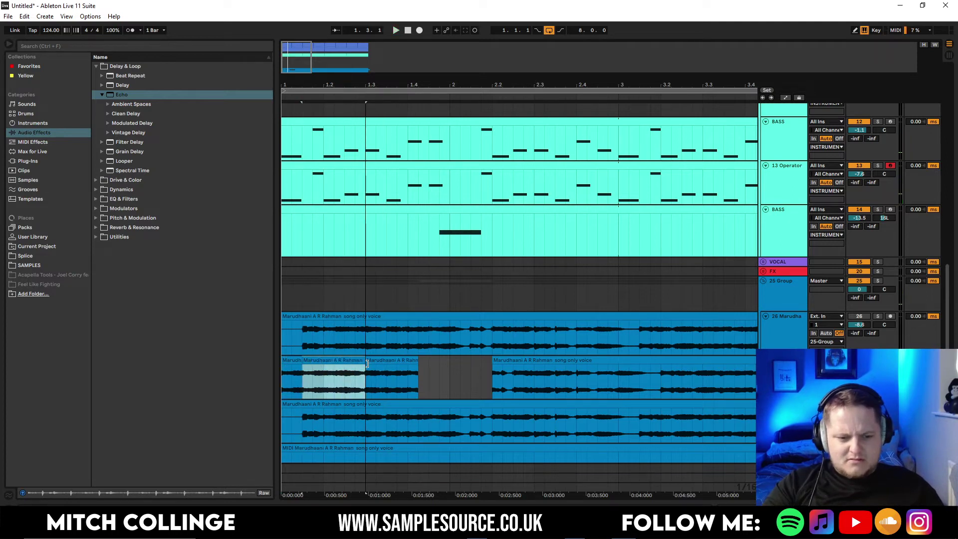
left_click(291, 360)
key("space")
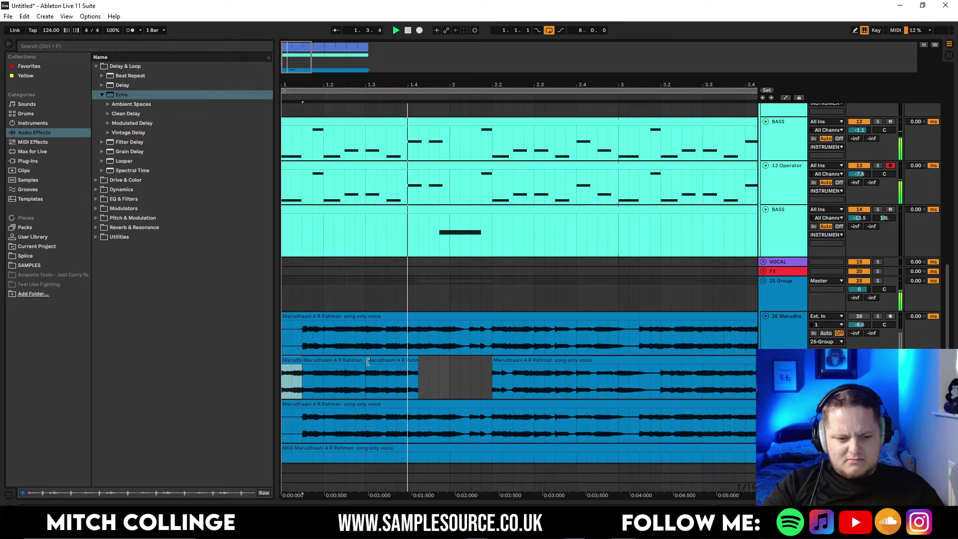
Extend the third vocal slice to the start of bar 2 and duplicate bar 1's chops into bar 2
left_click_drag(414, 361, 449, 361)
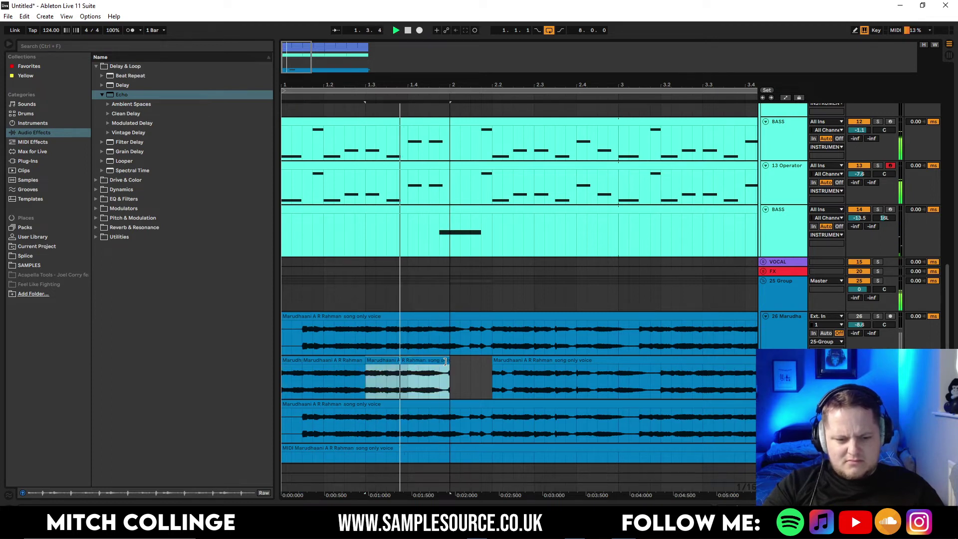
key("space")
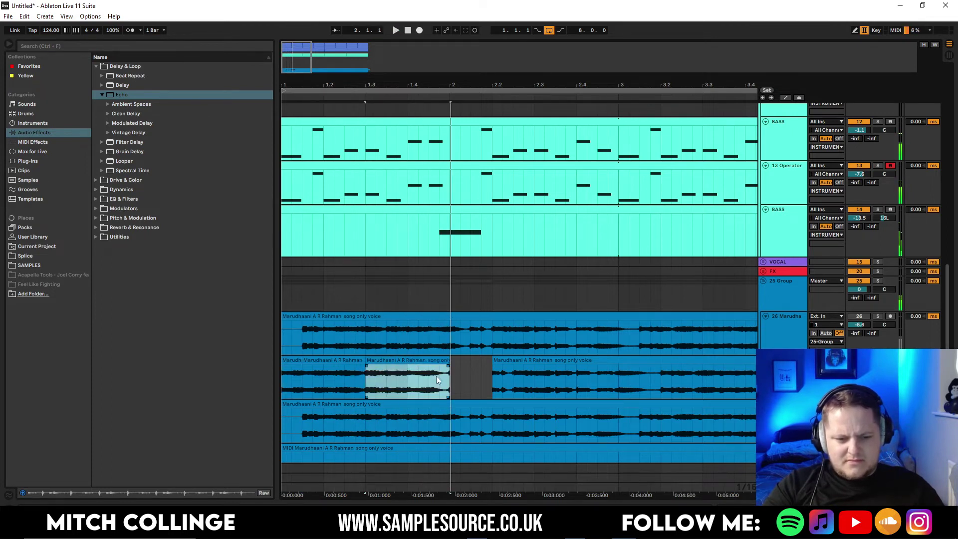
left_click_drag(449, 365, 274, 372)
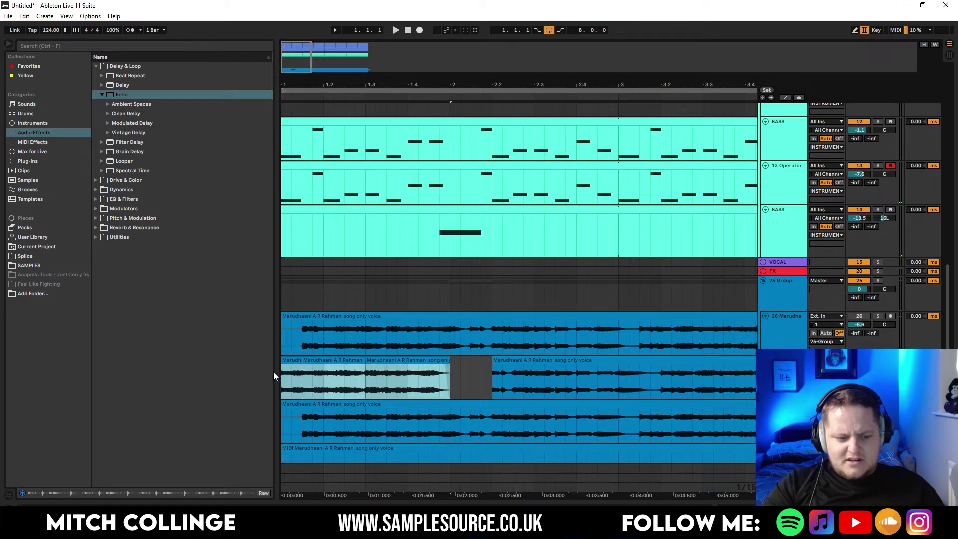
key("ctrl+d")
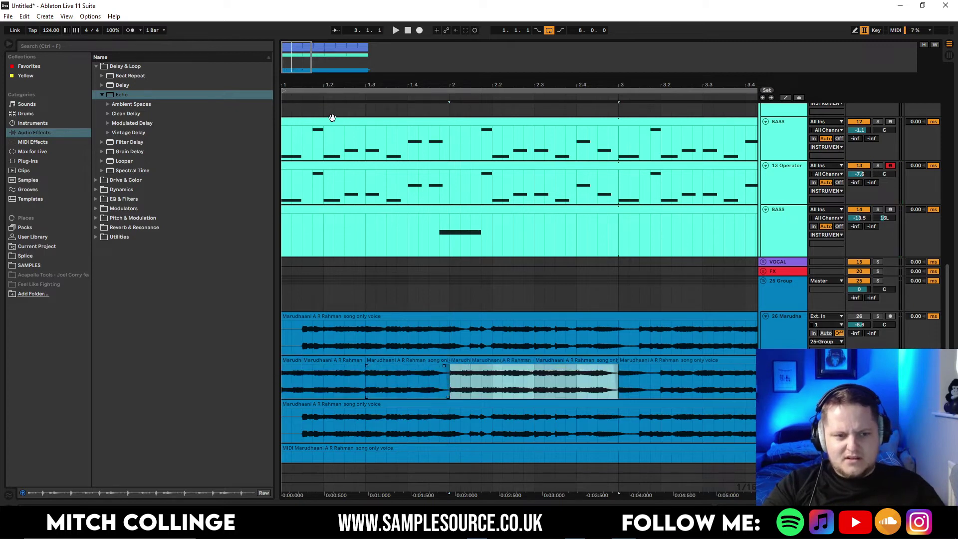
Delete the leftover vocal from bar 3 onward and repeat the two-bar chop pattern up to bar 9
double_click(301, 50)
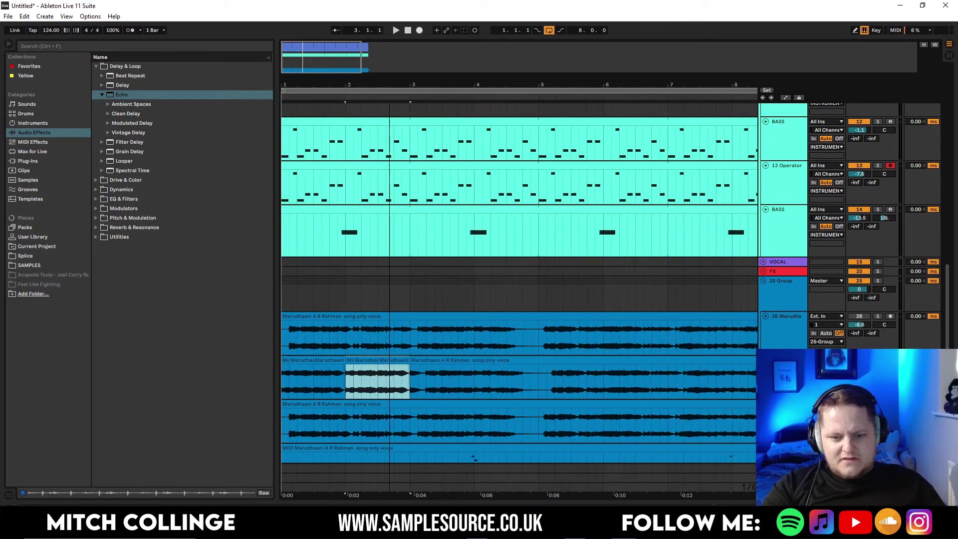
left_click(448, 363)
key("Delete")
left_click_drag(404, 380, 250, 374)
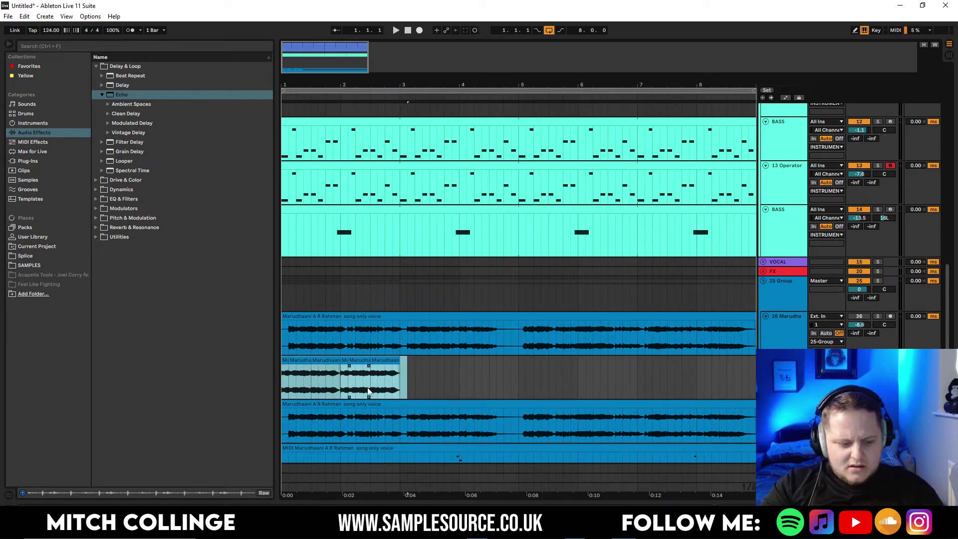
key("ctrl+d")
key("ctrl+d")
key("ctrl+d")
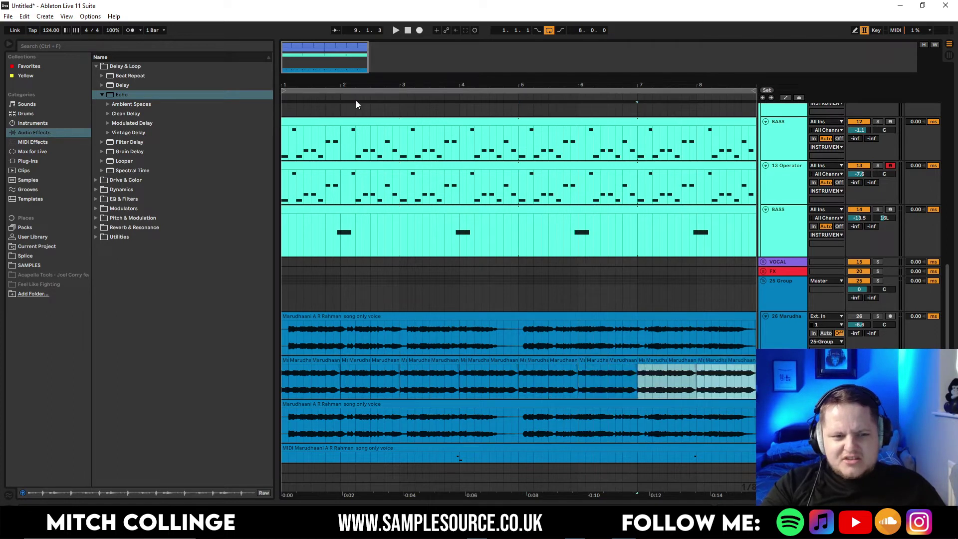
Play back the repeated vocal chops from bar 1 over the full loop
left_click_drag(321, 58, 320, 43)
left_click(290, 361)
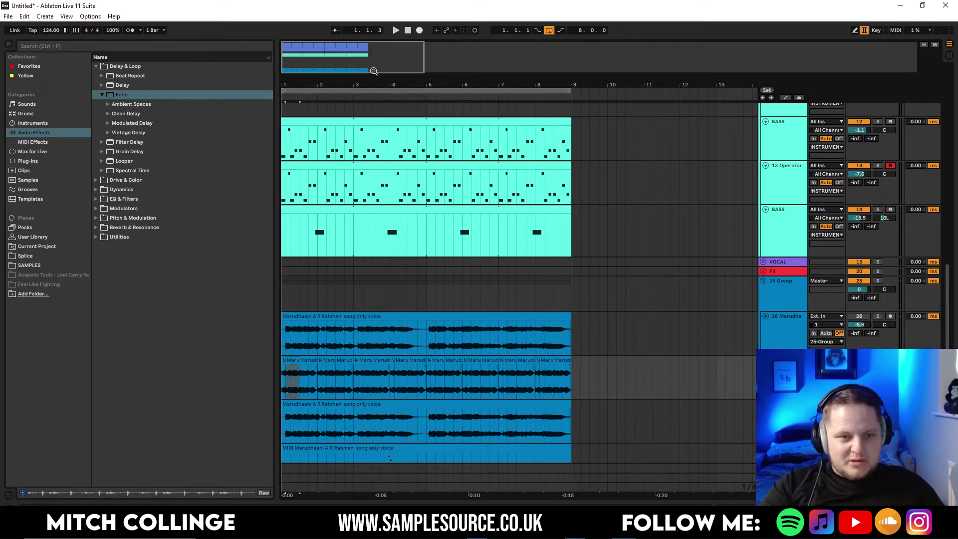
key("space")
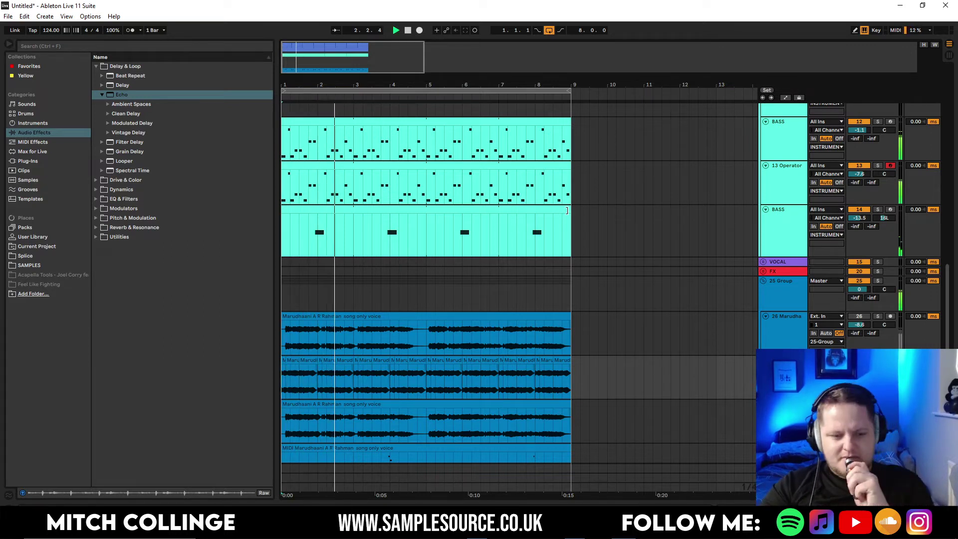
scroll(322, 291, "down", 1)
scroll(322, 287, "down", 1)
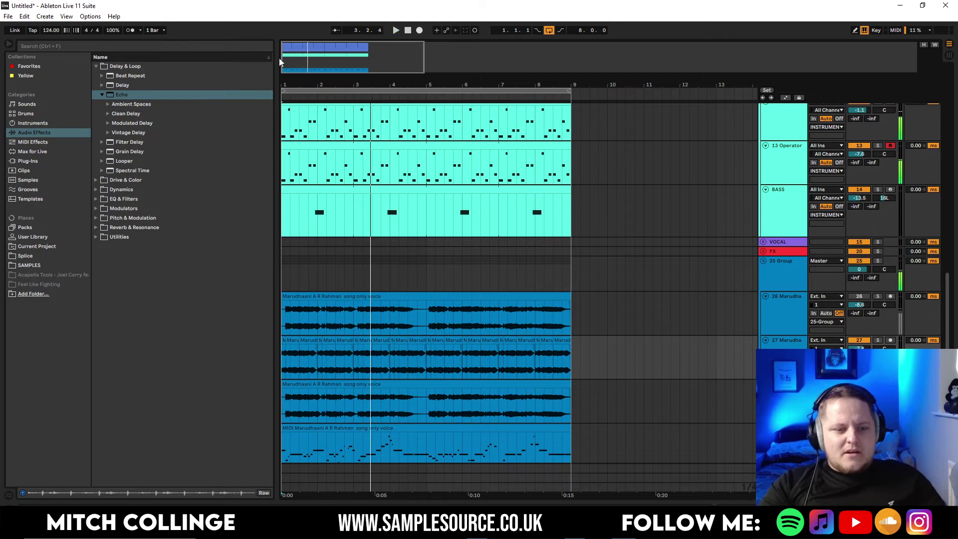
key("space")
Split the vocal slice at 2.4 and audition the new piece with its clip details open
left_click_drag(305, 57, 259, 60)
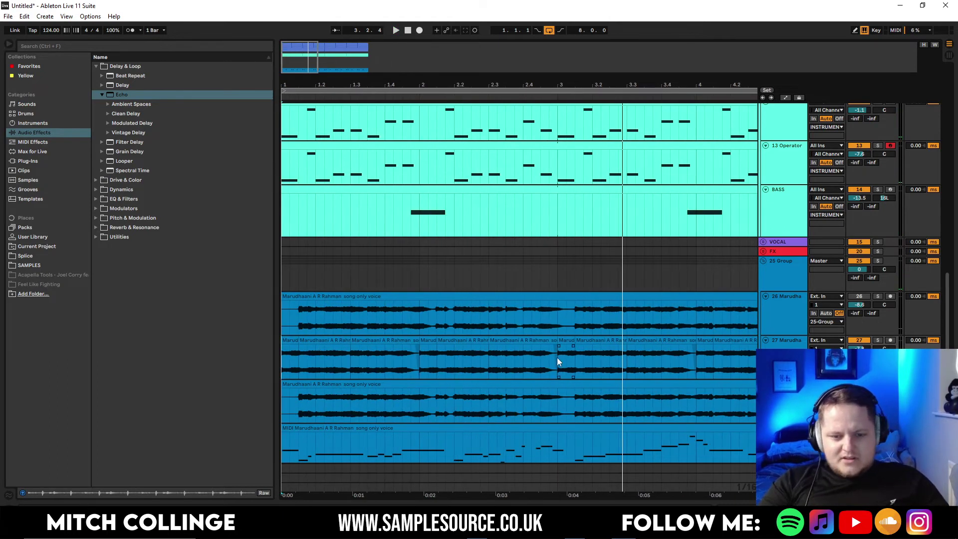
left_click_drag(557, 361, 488, 360)
left_click(524, 353)
key("ctrl+e")
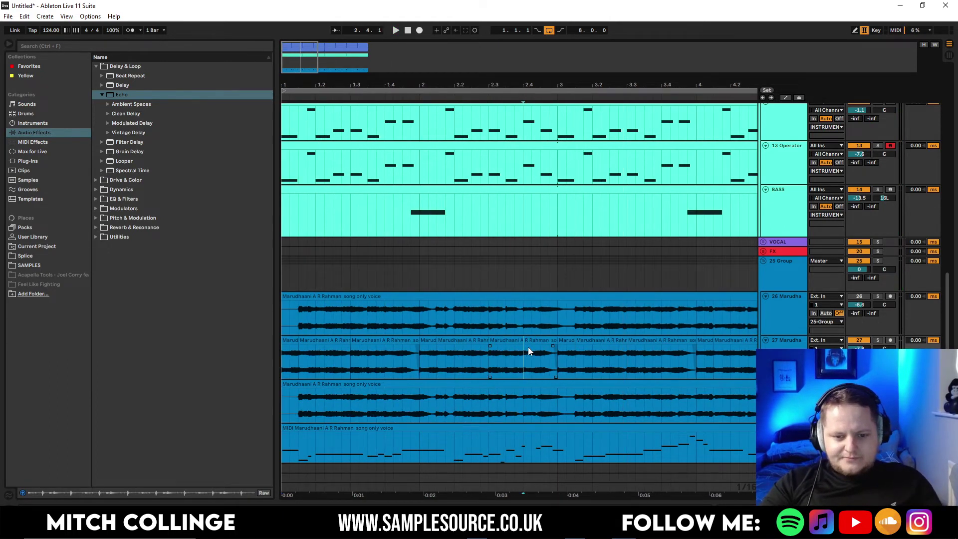
double_click(529, 341)
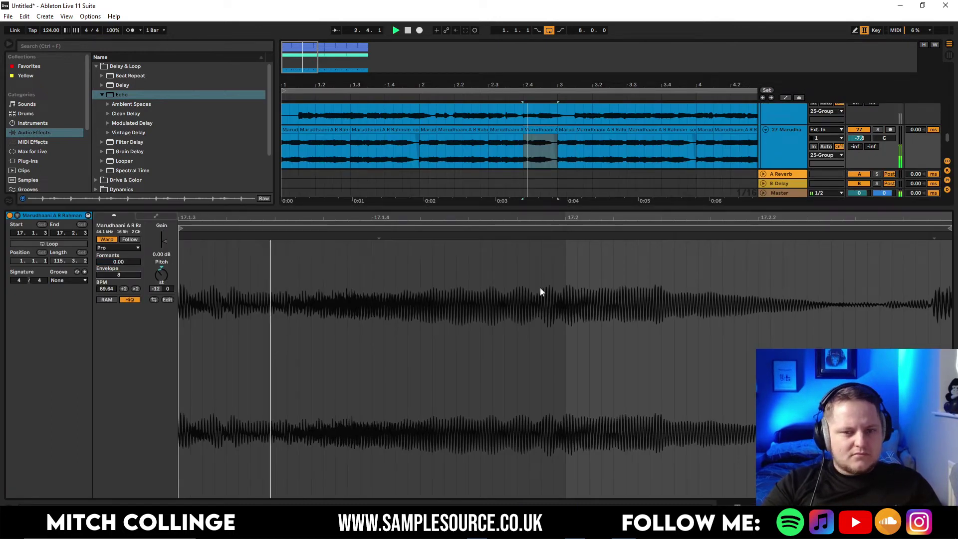
key("space")
key("ctrl+alt+l")
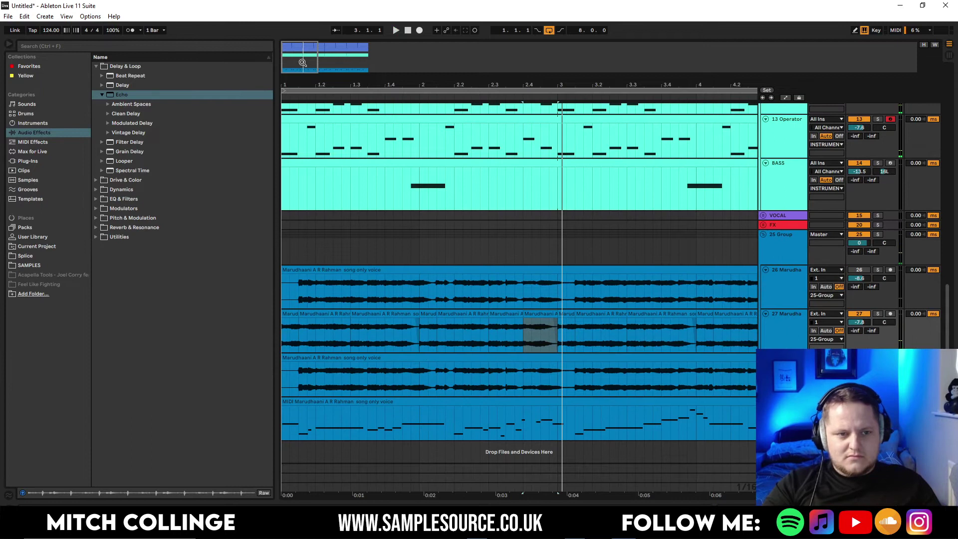
Play the chopped vocal from the first bar, restarting to recheck the opening slices
left_click_drag(302, 63, 310, 64)
left_click(288, 315)
key("space")
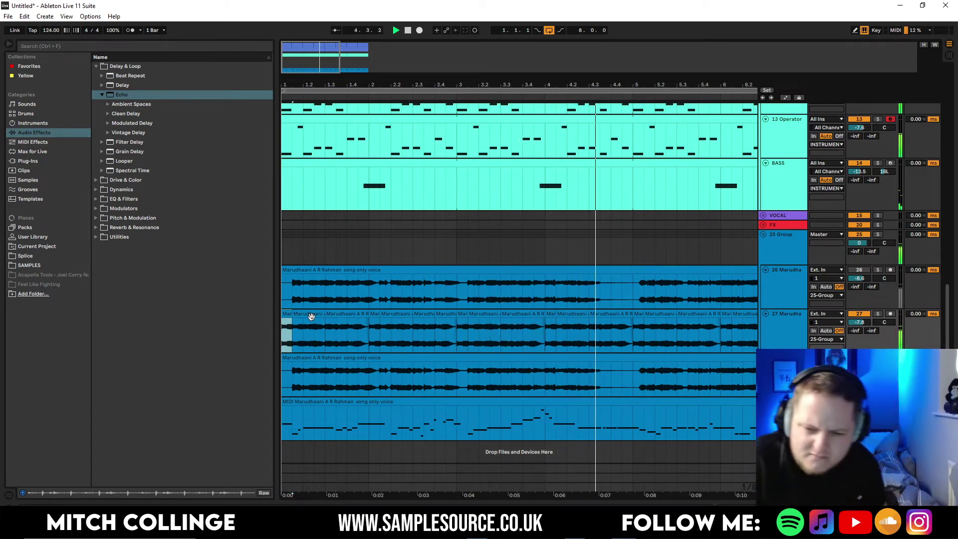
key("space")
key("space")
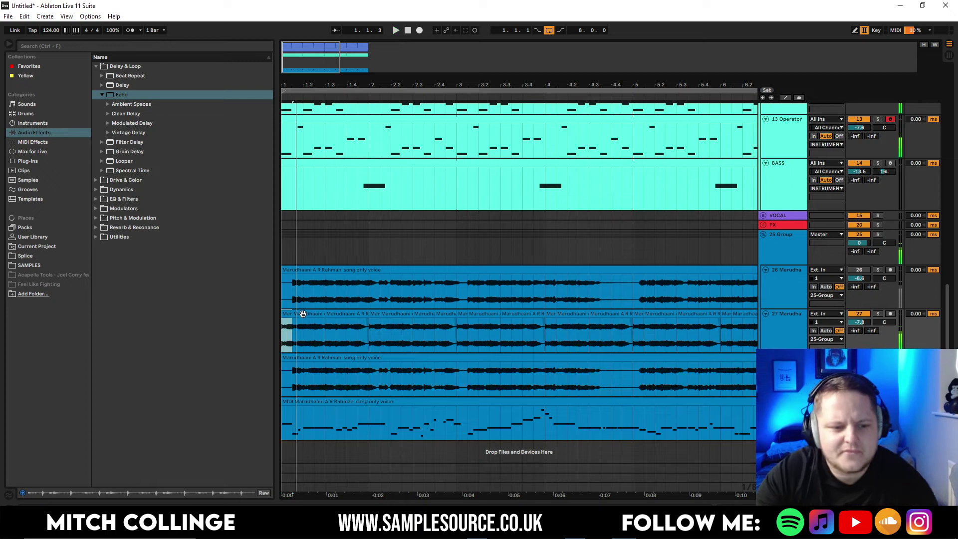
key("space")
Extend the opening vocal slice over the chops to the start of bar 2 and duplicate it into bar 2
left_click_drag(291, 314, 322, 317)
key("space")
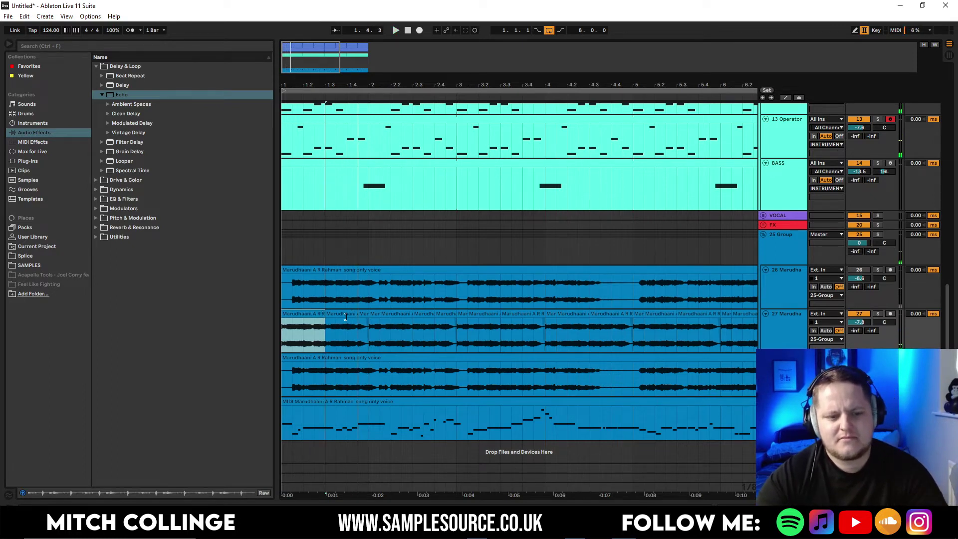
left_click_drag(346, 316, 367, 321)
key("ctrl+d")
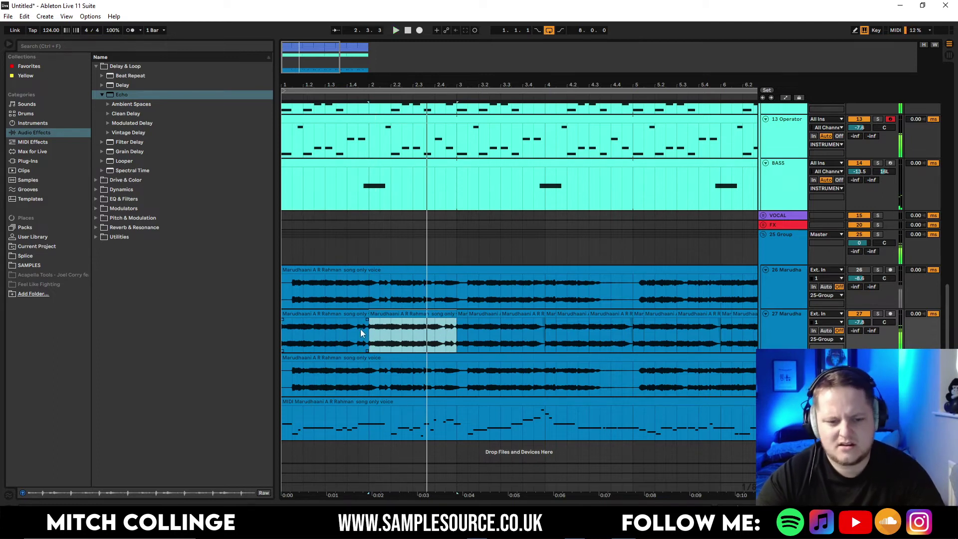
Make the opening vocal one continuous clip up to bar 3 and duplicate it across bars 3 and 4
left_click(362, 333)
left_click(449, 329, "shift")
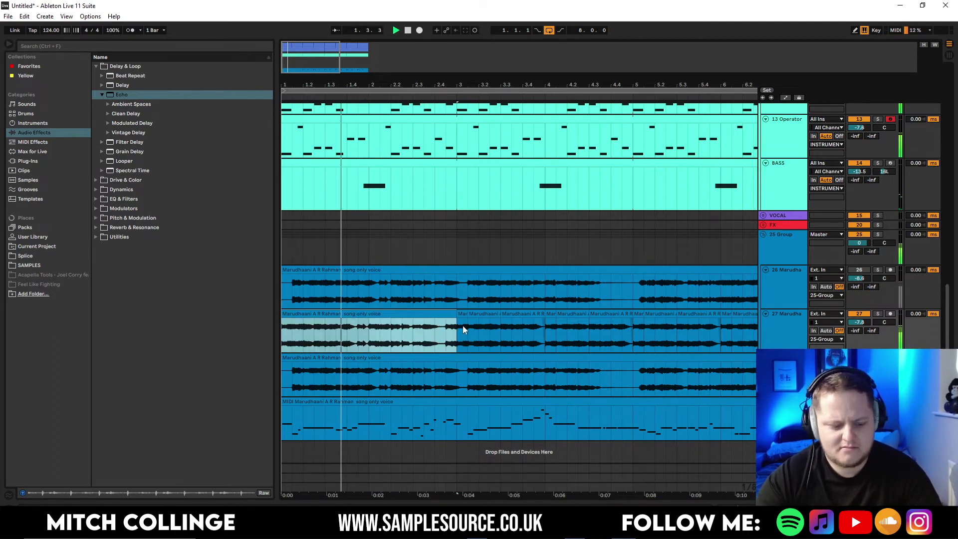
key("ctrl+d")
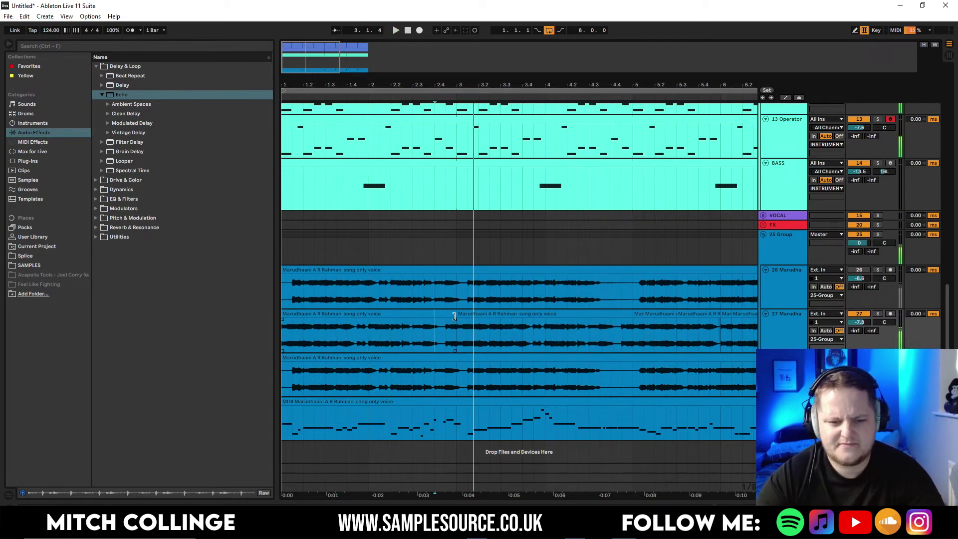
Trim the end of the first two-bar vocal clip back to 2.4.3 and check it in playback
key("space")
left_click_drag(455, 315, 447, 320)
left_click(442, 320)
left_click(387, 317)
key("space")
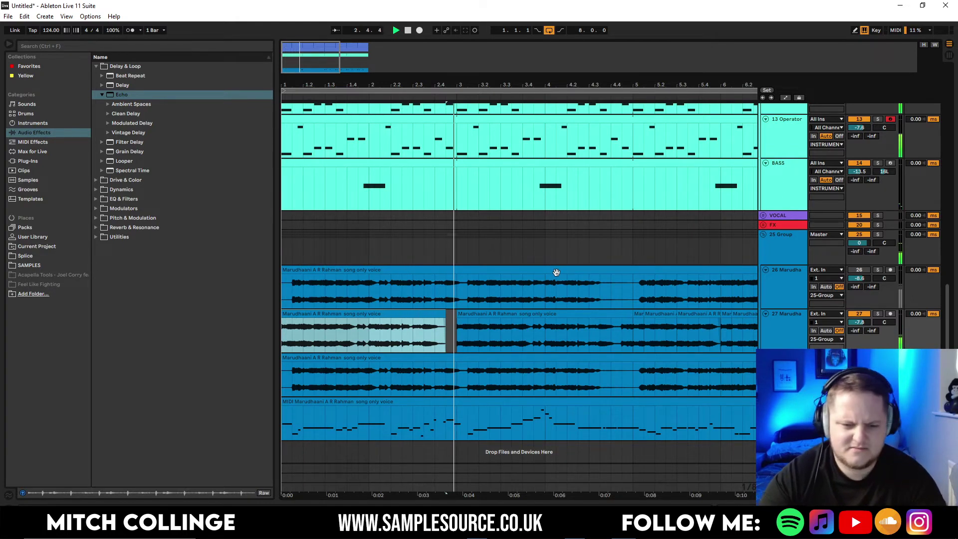
key("space")
Copy the first half beat of the vocal at bar 3 into the gap at 2.4.3 and play it
left_click(463, 336)
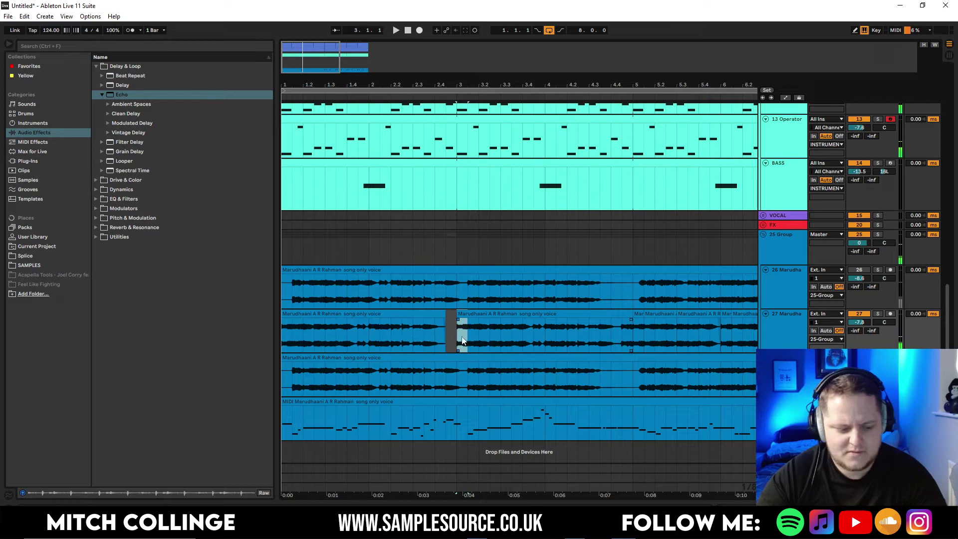
key("space")
left_click(513, 327)
Delete the leftover chops from bar 5 onward and duplicate the vocal of bars 1 to 4 to bar 5
left_click_drag(323, 65, 322, 64)
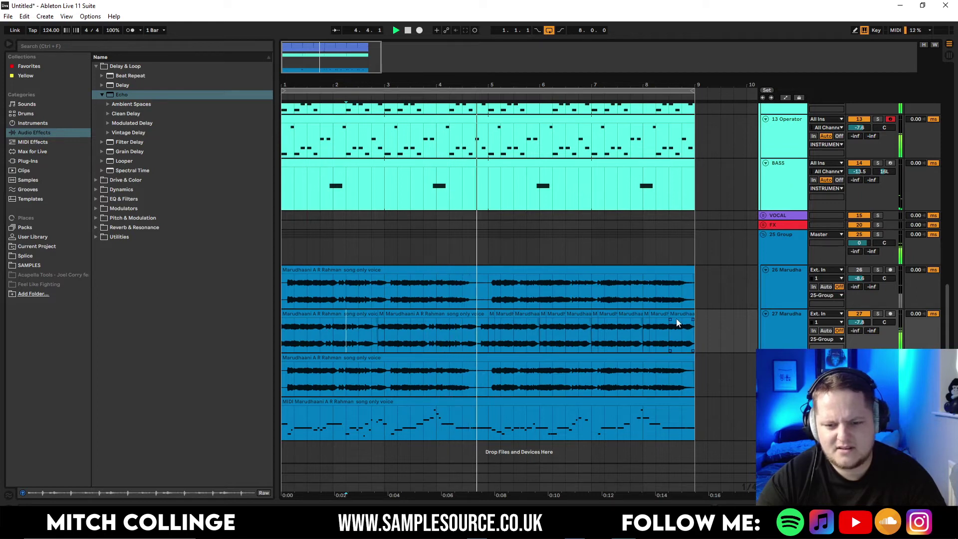
left_click_drag(690, 333, 267, 335)
key("Delete")
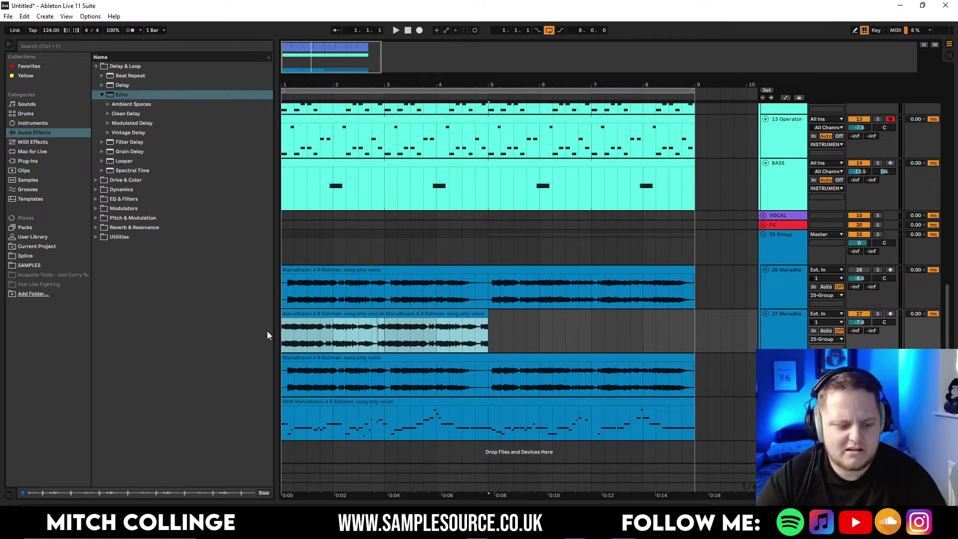
key("ctrl+d")
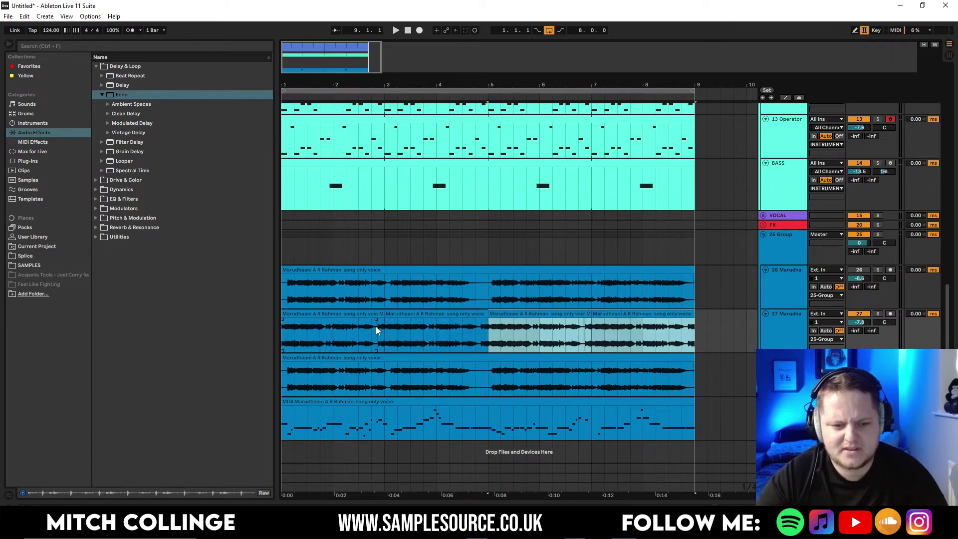
Copy the half-beat vocal slice at 2.4.3 to the ends of bars 4 and 8
left_click_drag(379, 332, 385, 332)
left_click(378, 321)
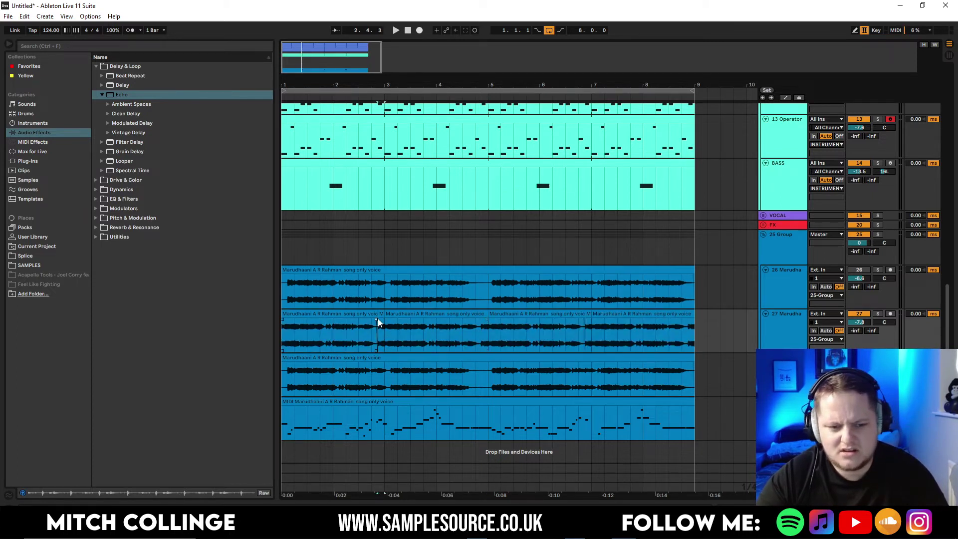
left_click_drag(382, 339, 592, 341)
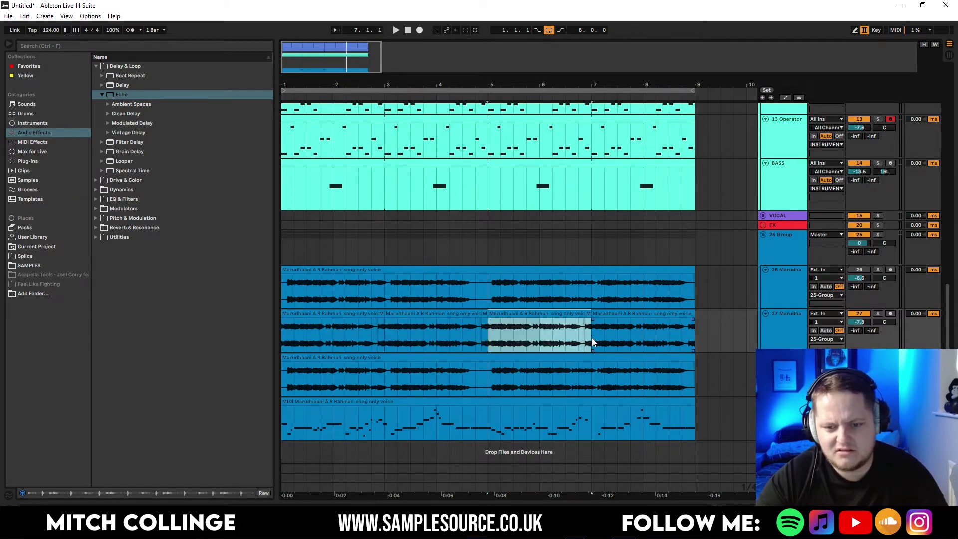
key("ctrl+d")
Play from bar 1 with track 27 soloed and lower its volume to -11.3 dB
left_click(284, 252)
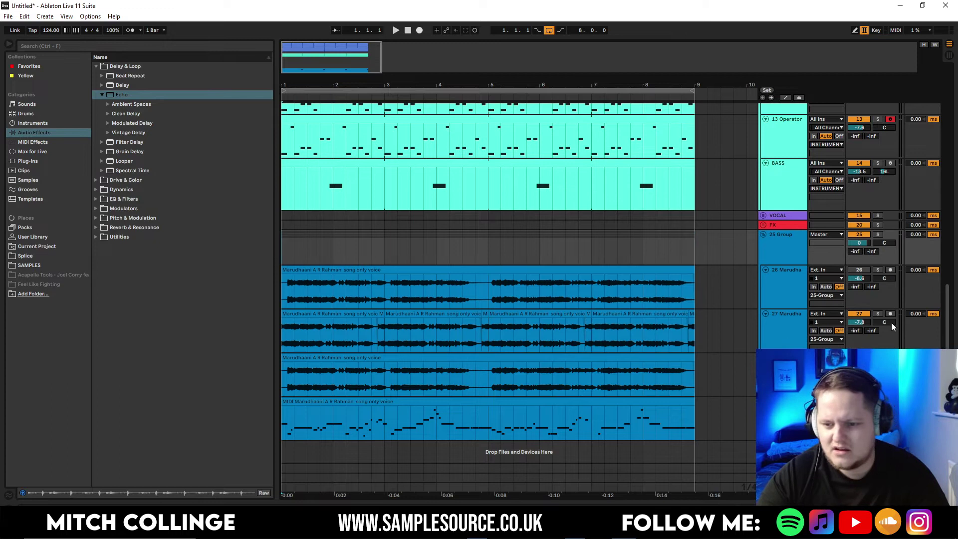
key("space")
left_click_drag(859, 322, 860, 329)
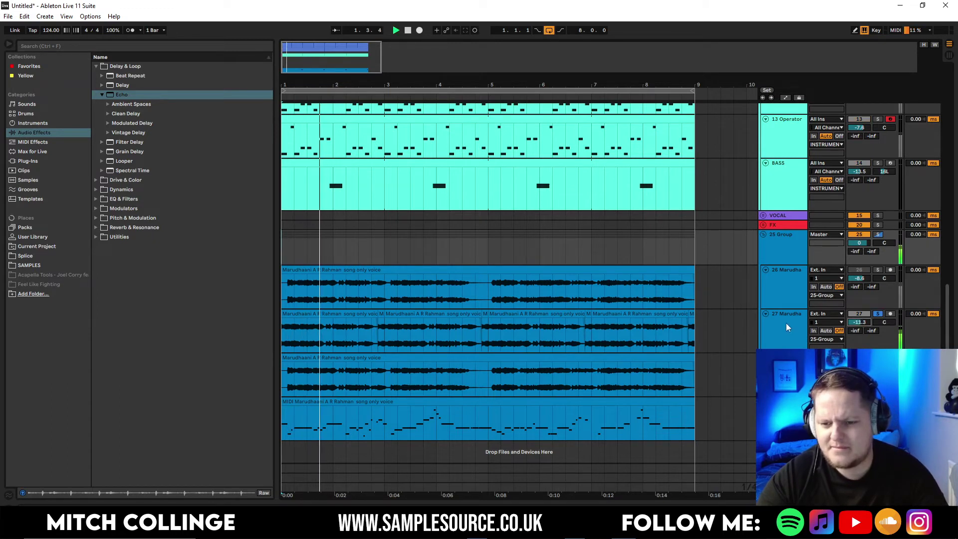
Add EQ Eight's Remove Nasal Frequencies preset before the Compressor on track 27 and set its low-cut frequency to 129 Hz
double_click(786, 322)
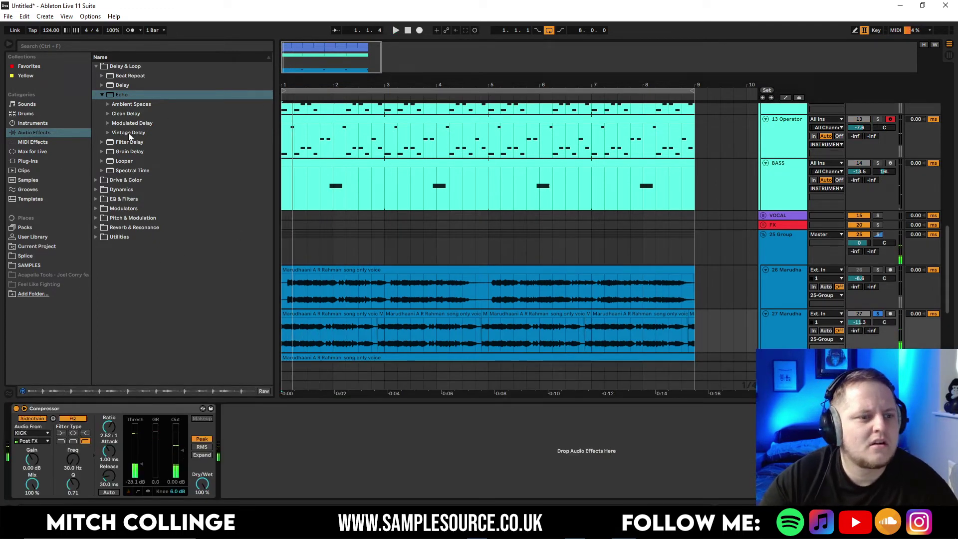
left_click(95, 199)
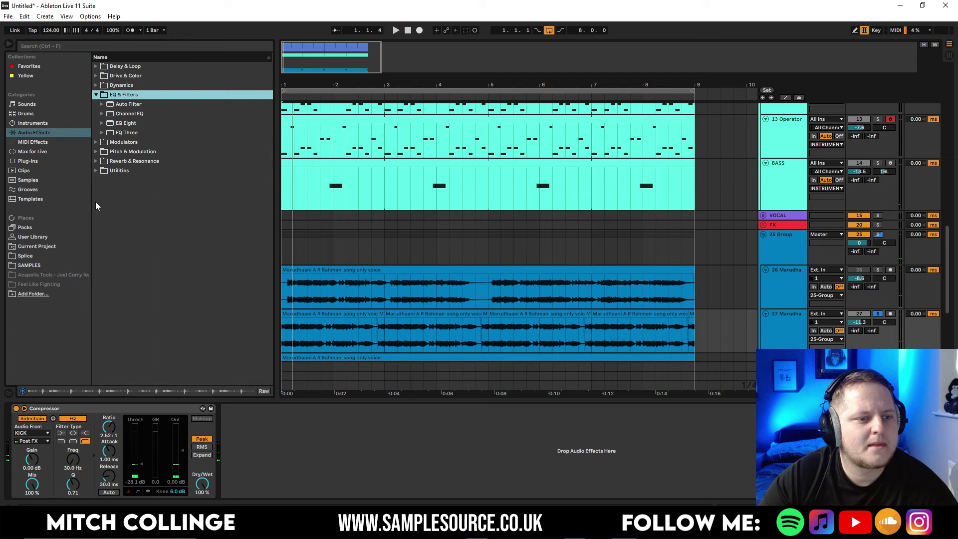
left_click(102, 123)
left_click(107, 132)
left_click(109, 170)
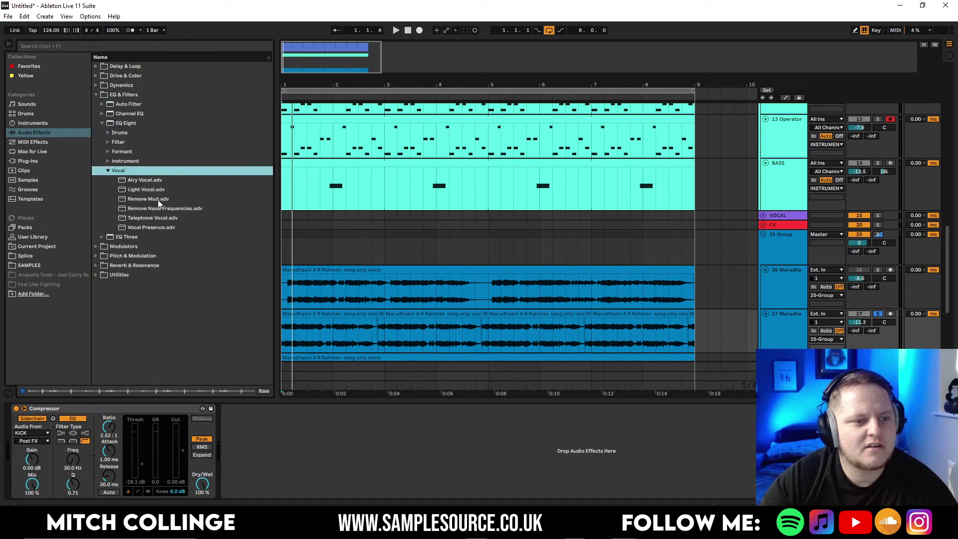
left_click_drag(150, 208, 40, 418)
key("space")
left_click_drag(89, 453, 100, 454)
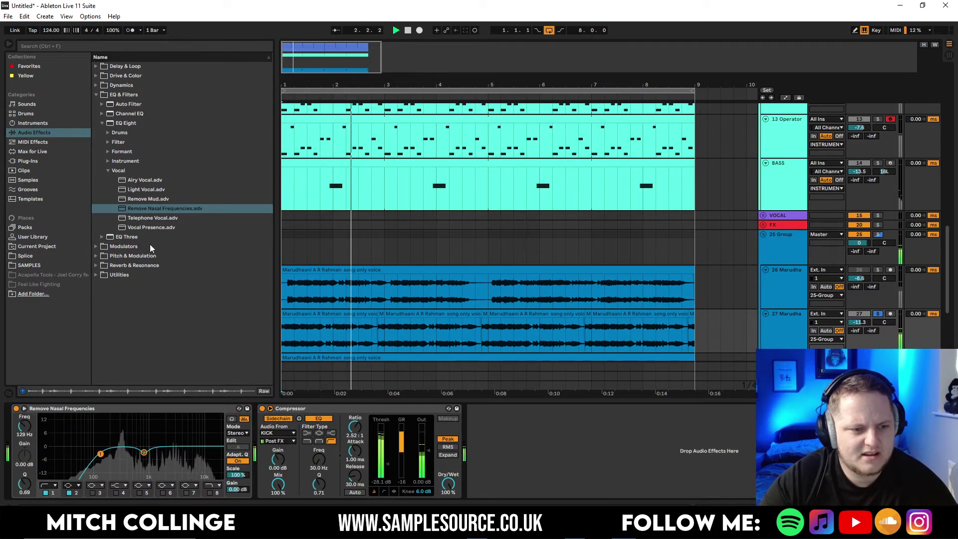
Add the Telephone Vocal EQ Eight preset between the first EQ and the Compressor, and reshape its upper bands during playback
left_click(148, 218)
left_click_drag(268, 438, 267, 437)
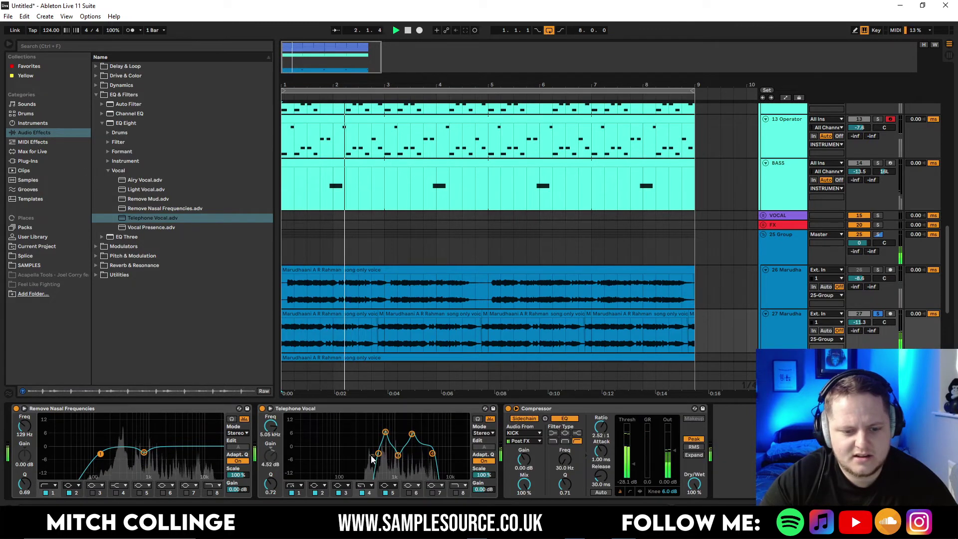
left_click_drag(411, 434, 439, 453)
left_click(432, 452)
key("space")
scroll(776, 337, "down", 1)
left_click(783, 309)
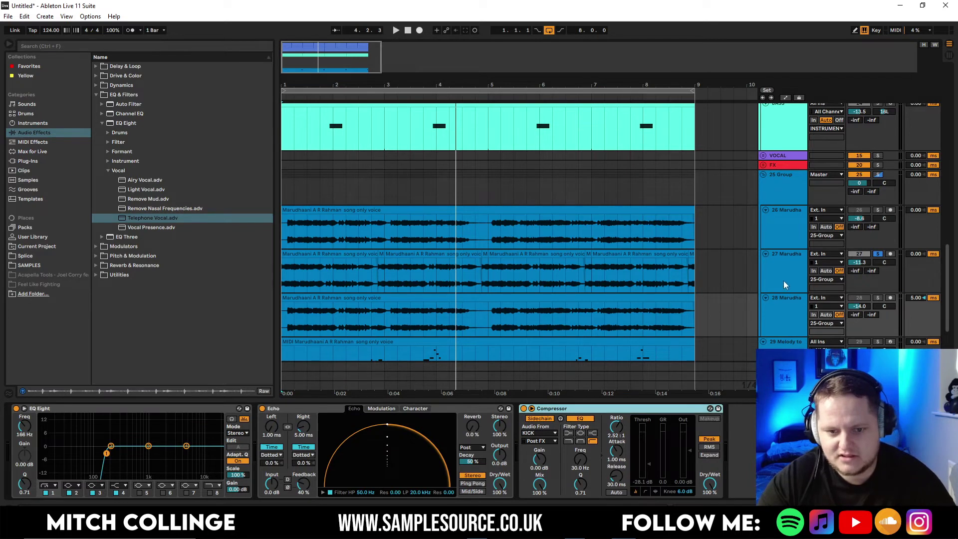
left_click(783, 285)
key("space")
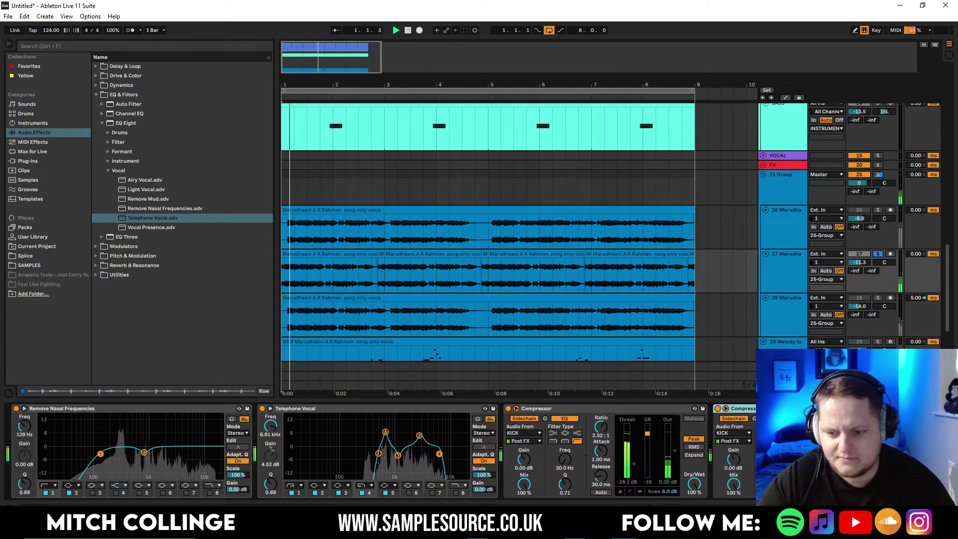
key("Delete")
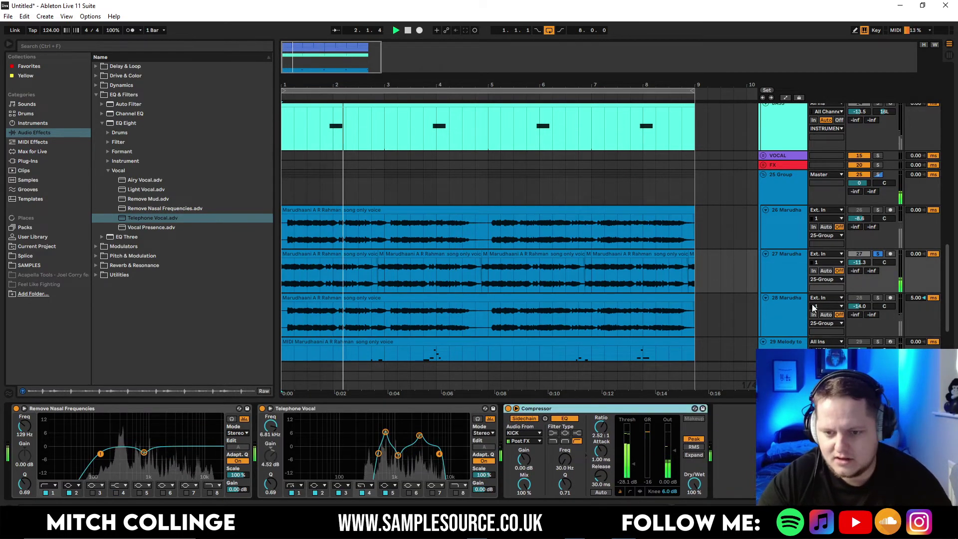
Copy the Echo from track 28 and insert it between the Telephone Vocal EQ and the Compressor on track 27
left_click(788, 311)
left_click(584, 412)
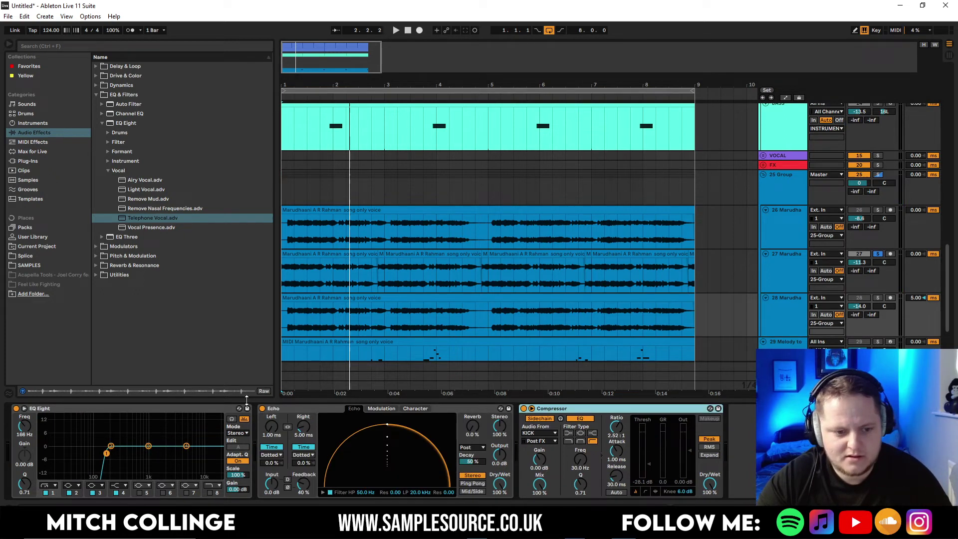
left_click(426, 416)
left_click(795, 281)
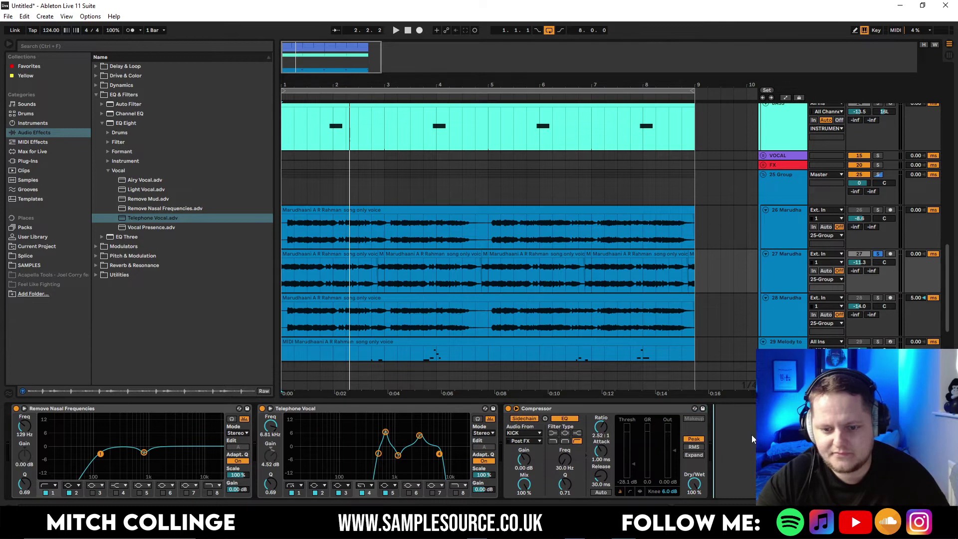
scroll(753, 435, "right", 2)
left_click_drag(611, 409, 913, 444)
Take track 27 out of solo and set its volume to -6.8 dB during playback
key("space")
key("space")
left_click(878, 253)
key("space")
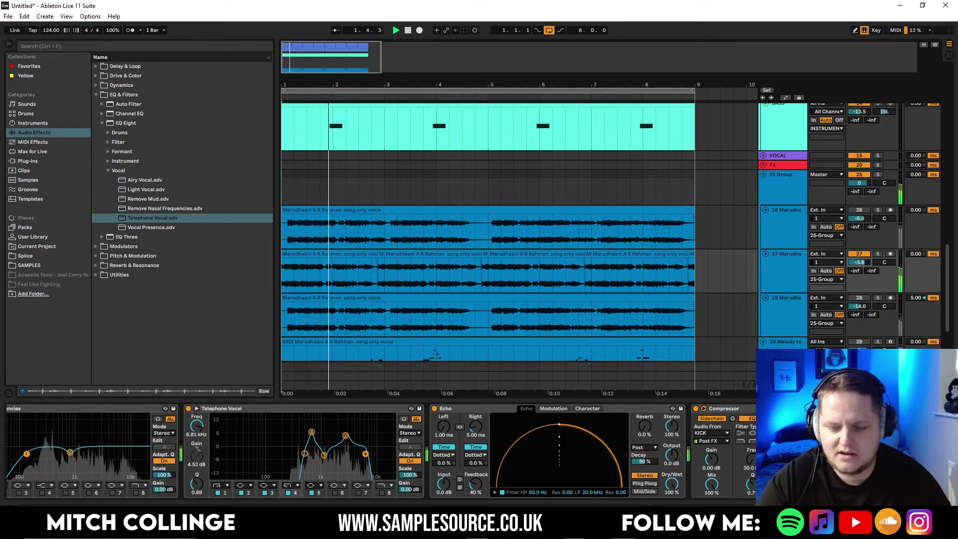
left_click_drag(855, 263, 856, 252)
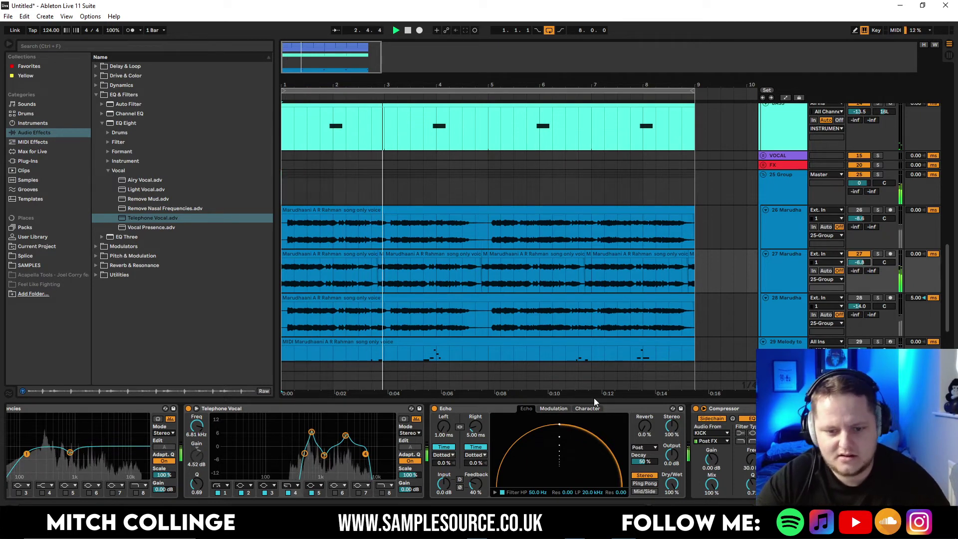
Hide the device view and collapse the DRUMS group while the loop plays
left_click(463, 399)
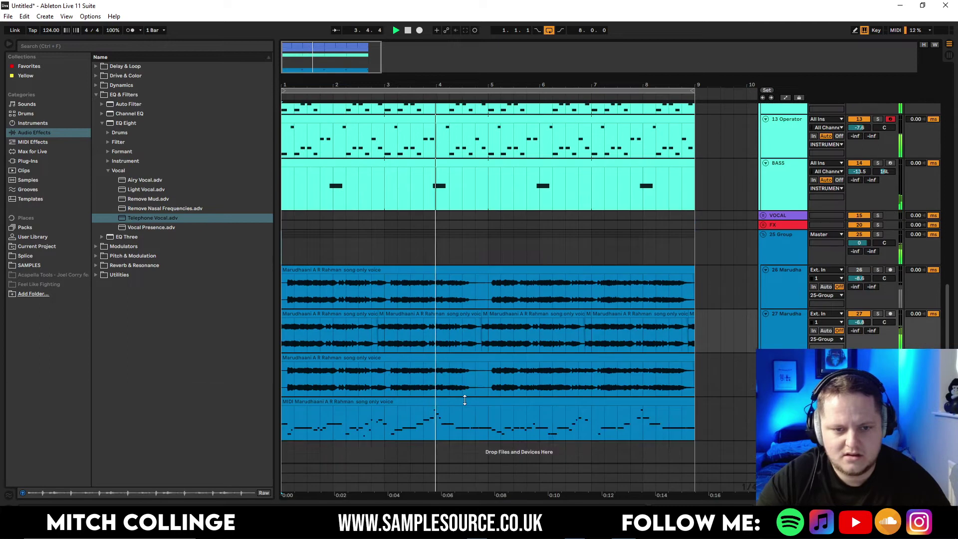
scroll(460, 400, "up", 3)
scroll(460, 400, "up", 5)
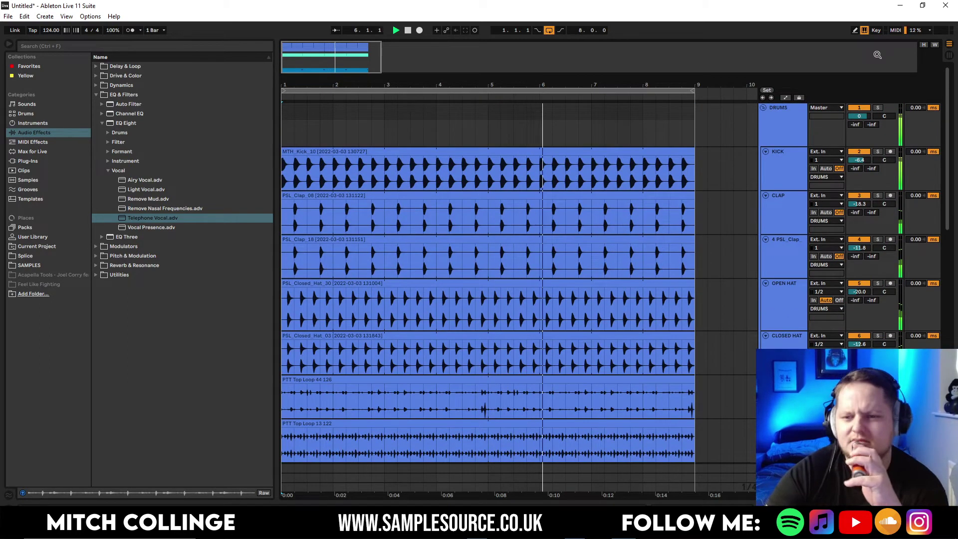
left_click(763, 108)
left_click_drag(346, 50, 395, 81)
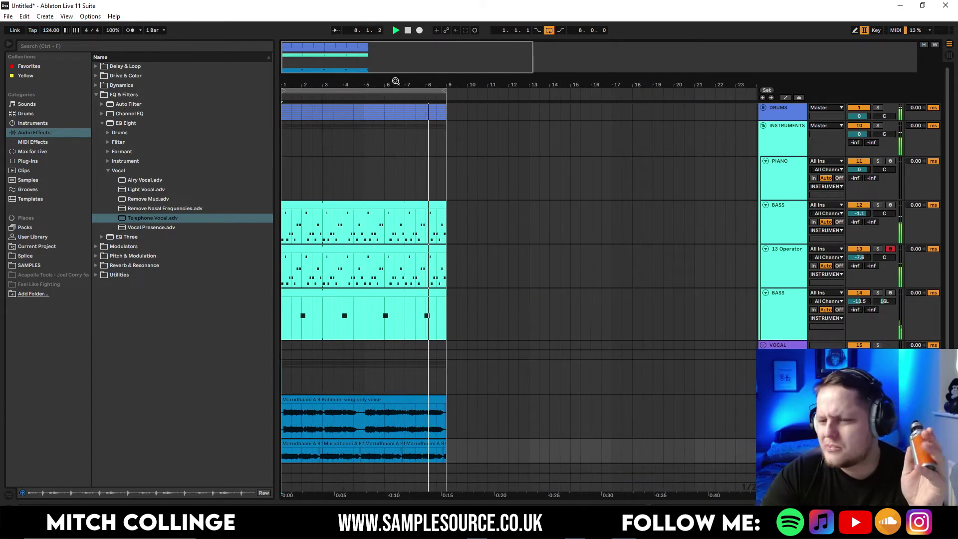
scroll(481, 122, "down", 5)
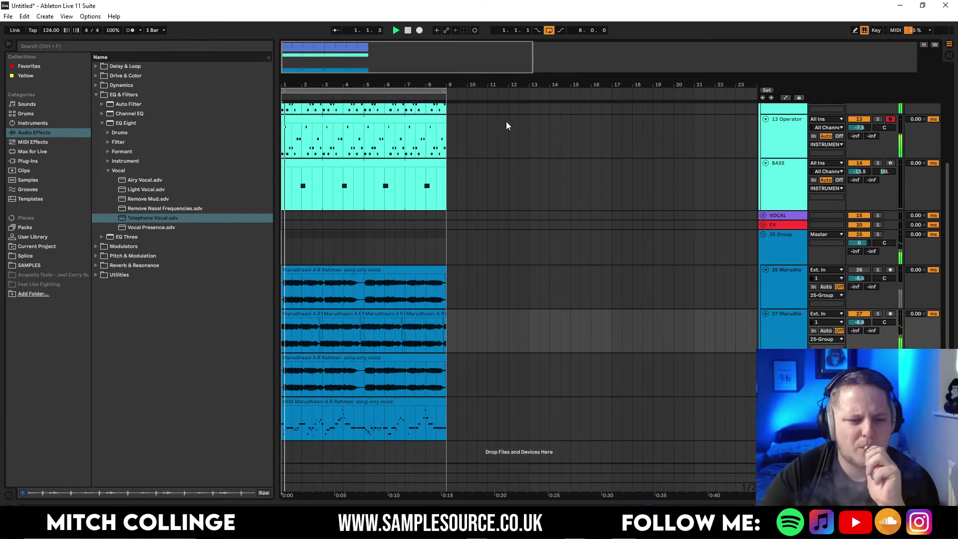
Listen to the full loop, restart playback and lower track 27's volume to -17.2 dB
left_click_drag(327, 69, 320, 93)
scroll(406, 263, "up", 3)
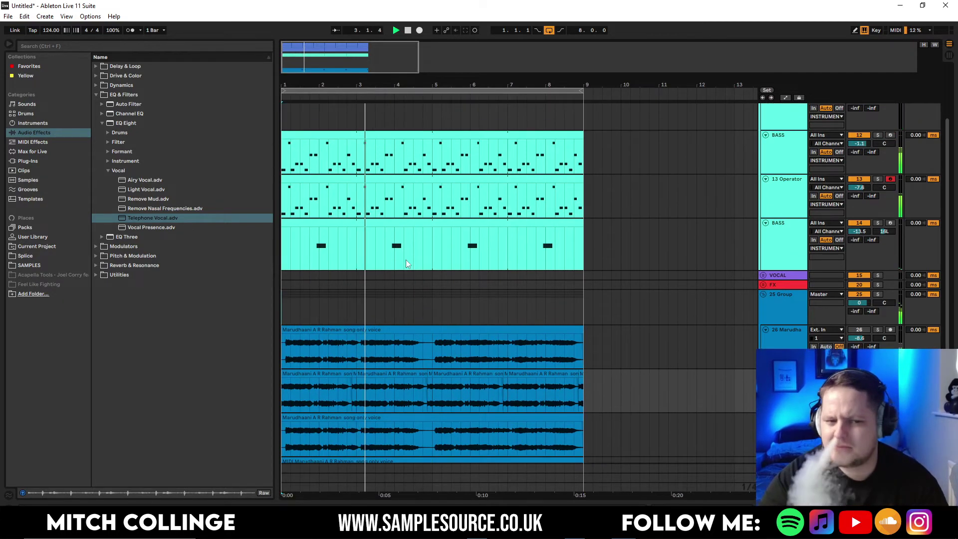
scroll(406, 264, "up", 1)
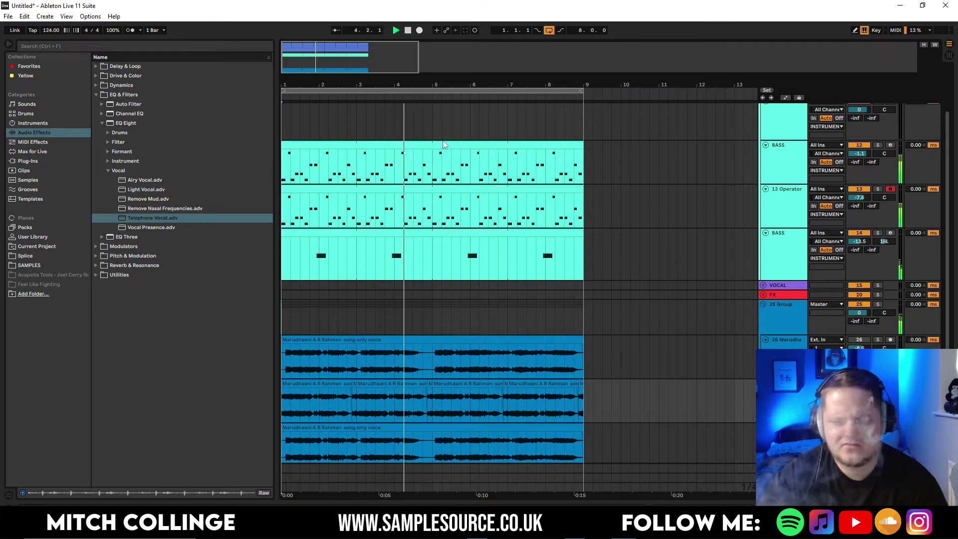
scroll(444, 145, "down", 4)
key("space")
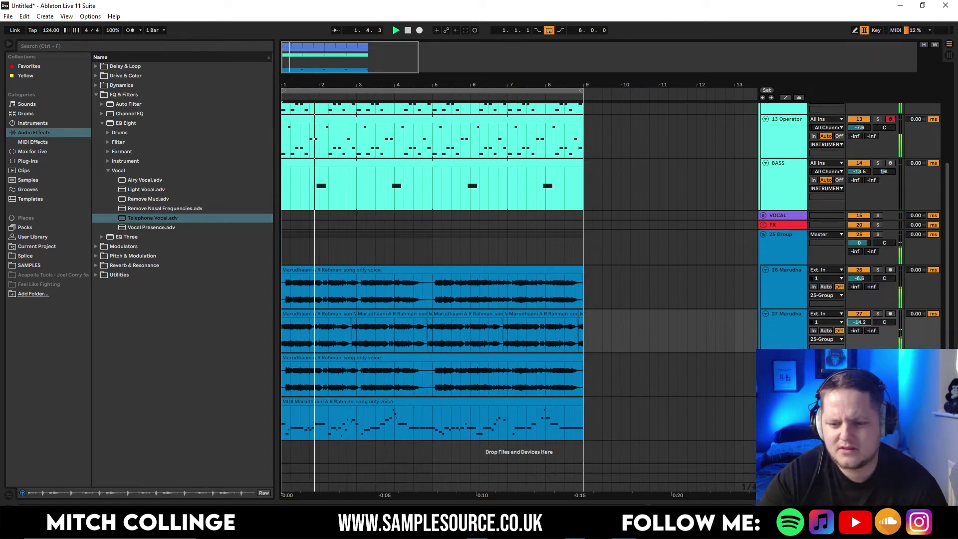
left_click_drag(855, 323, 855, 347)
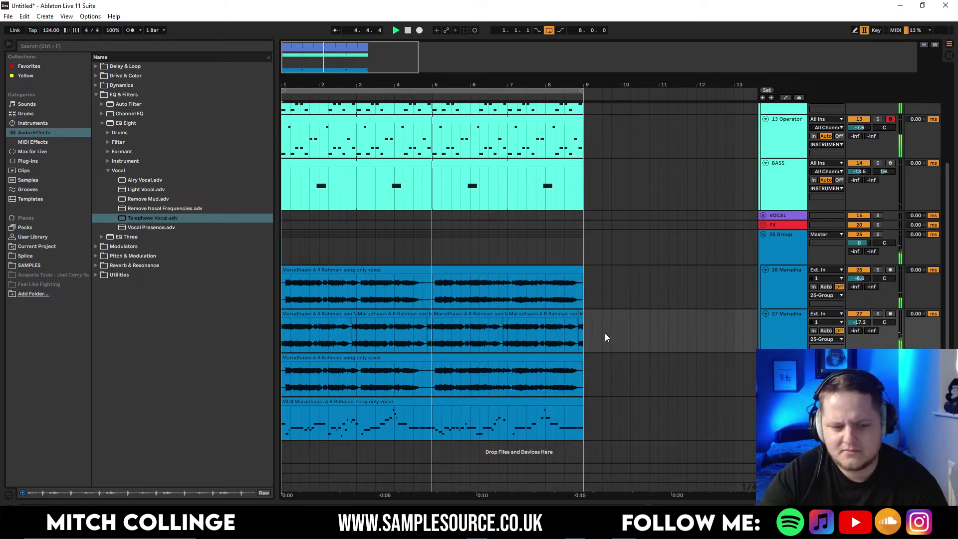
Cut the melody MIDI clip from the vocal group and insert a new MIDI track below the last BASS track
left_click(535, 412)
left_click(533, 402)
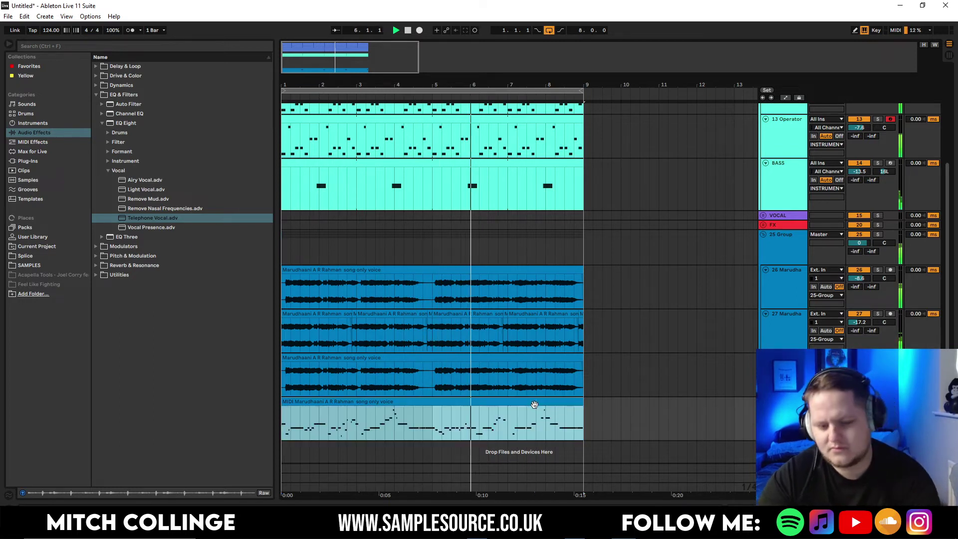
key("ctrl+x")
right_click(775, 200)
left_click(803, 280)
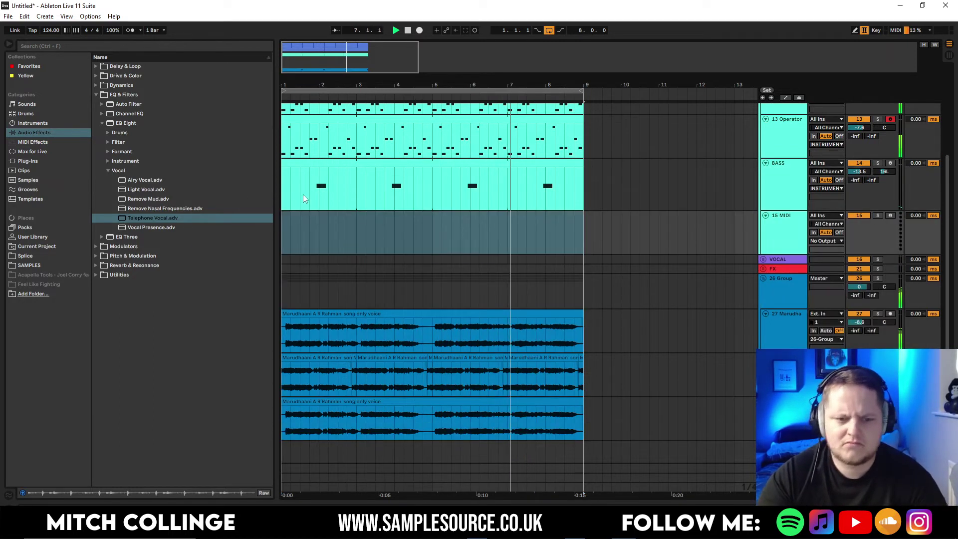
left_click(108, 170)
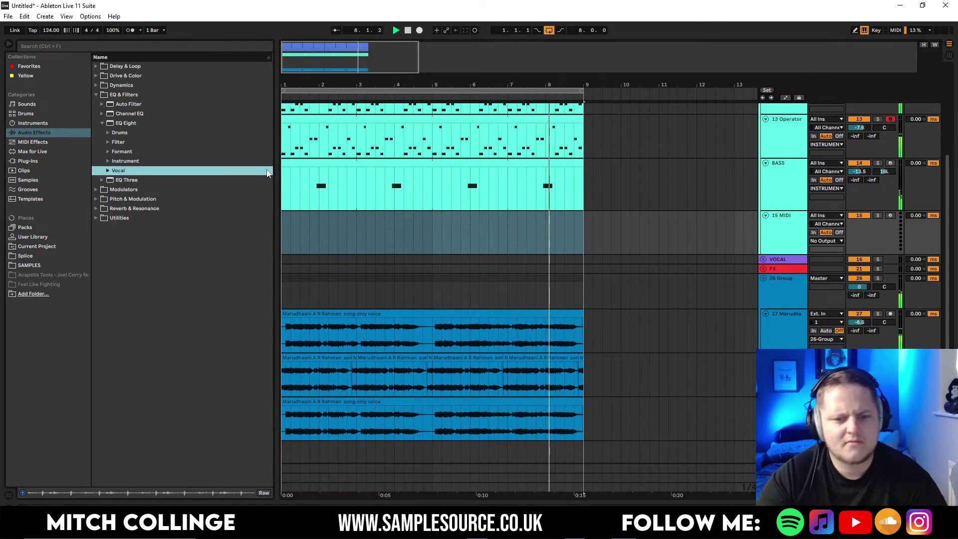
Solo the vocal group and raise its Mix Gel compressor threshold to about -38 dB, then hide the device view
left_click(877, 278)
double_click(780, 289)
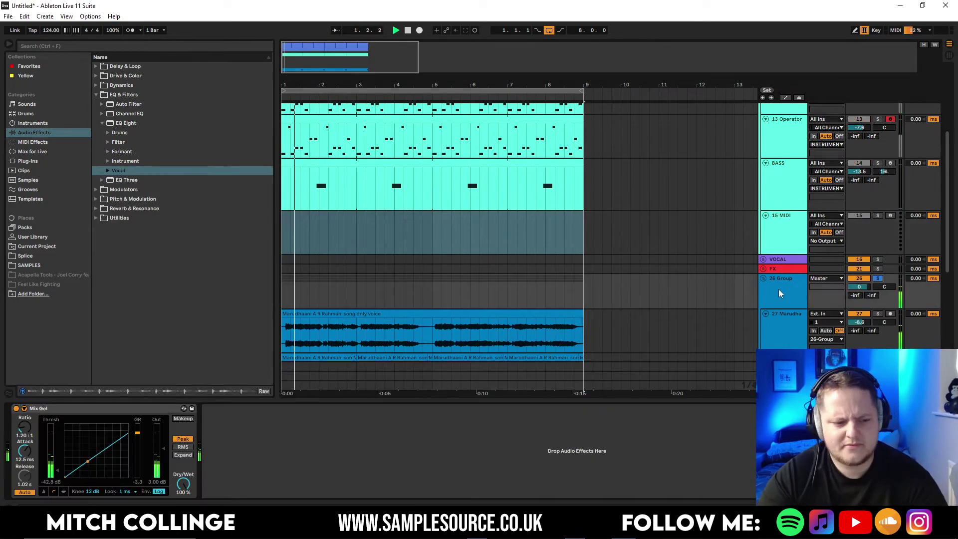
left_click_drag(57, 477, 56, 470)
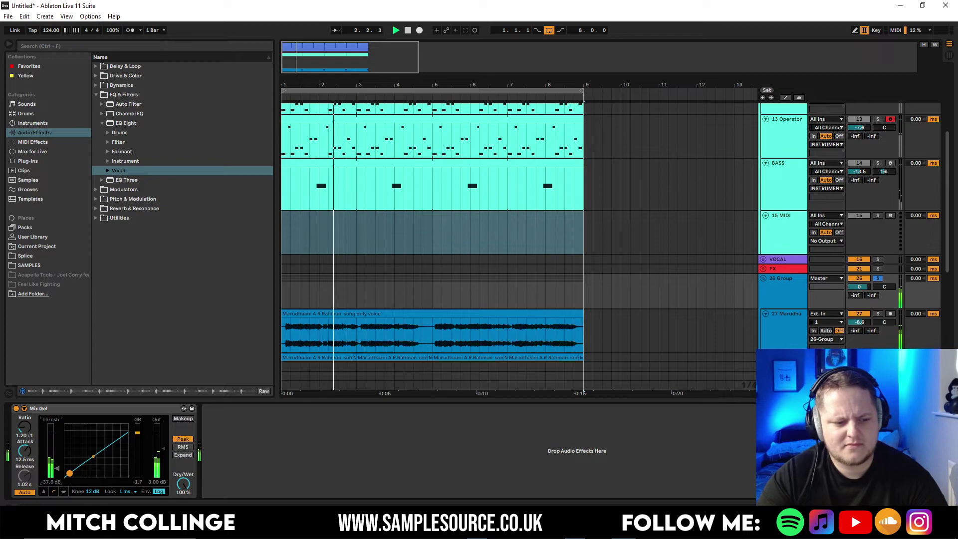
key("space")
left_click(336, 401)
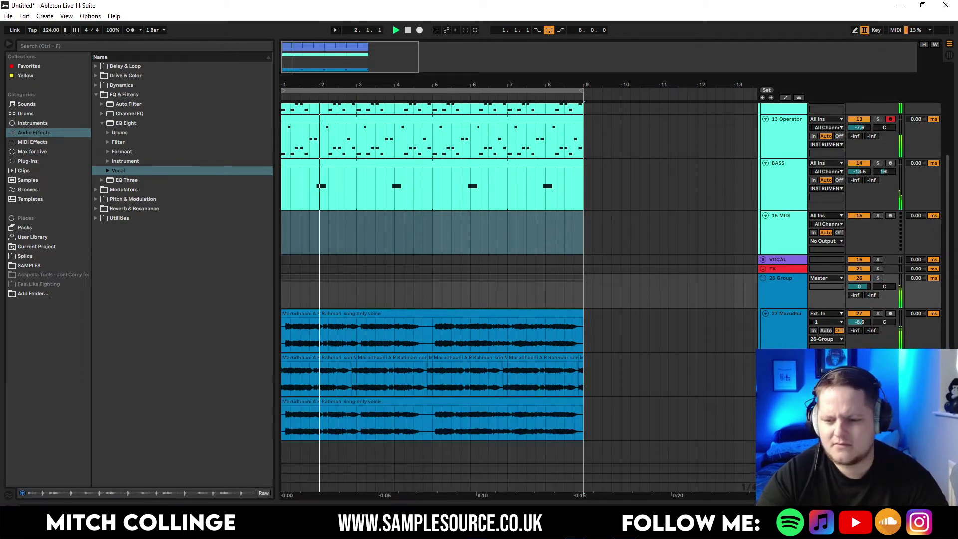
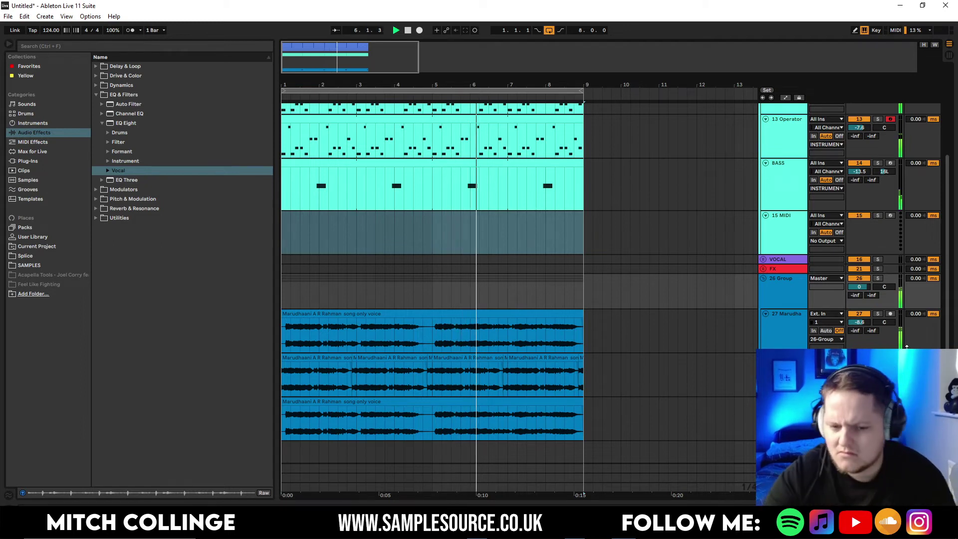
Stop playback and search the SAMPLES folder for "atmosp"
left_click_drag(422, 50, 475, 54)
key("space")
scroll(413, 168, "up", 5)
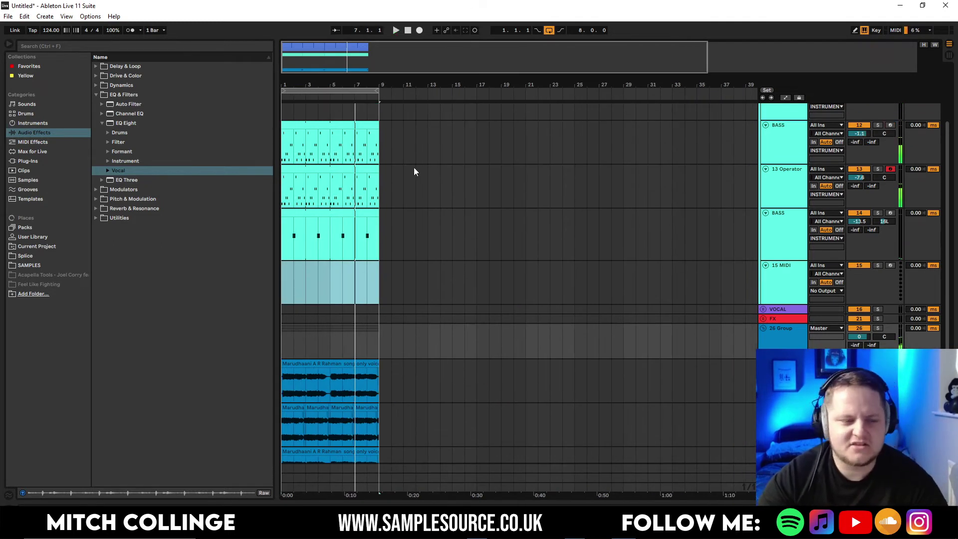
left_click(30, 265)
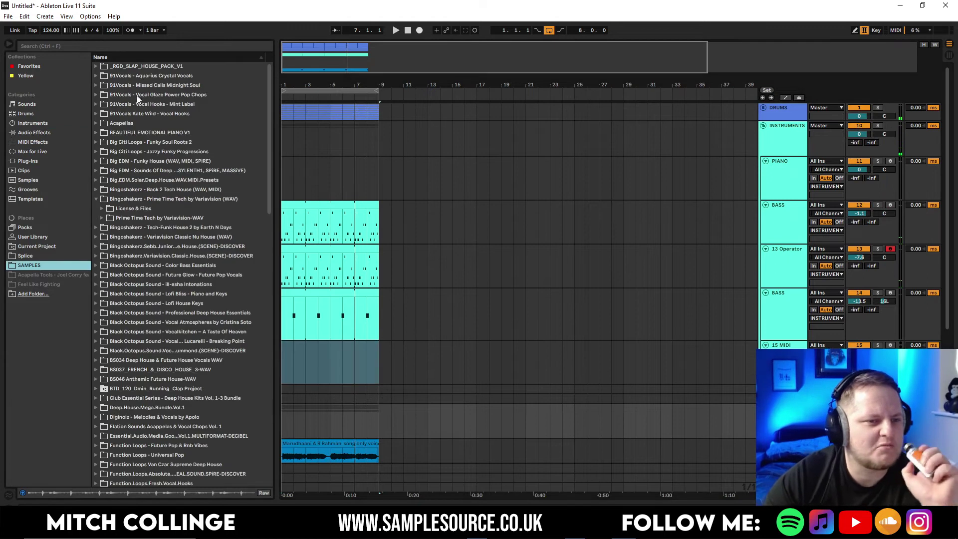
left_click(139, 45)
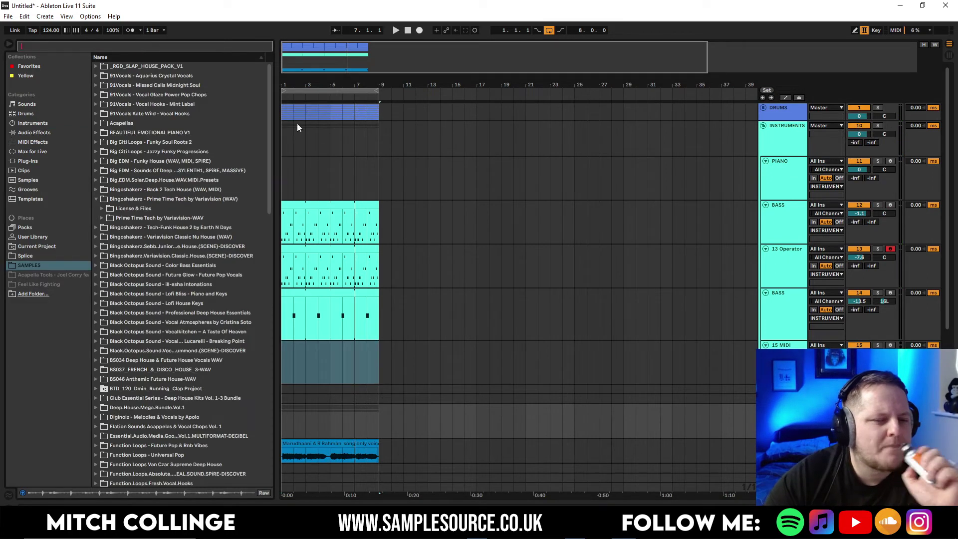
type("at")
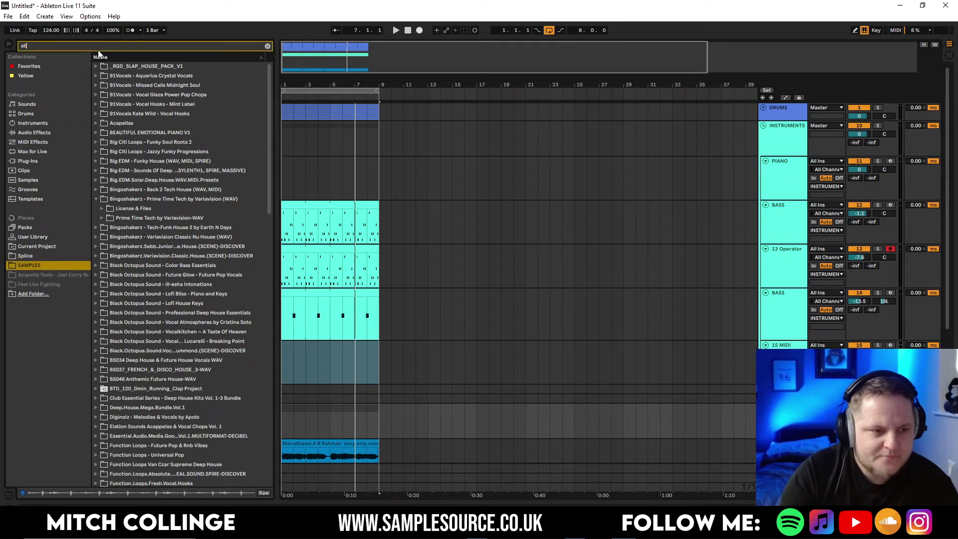
type("mosp")
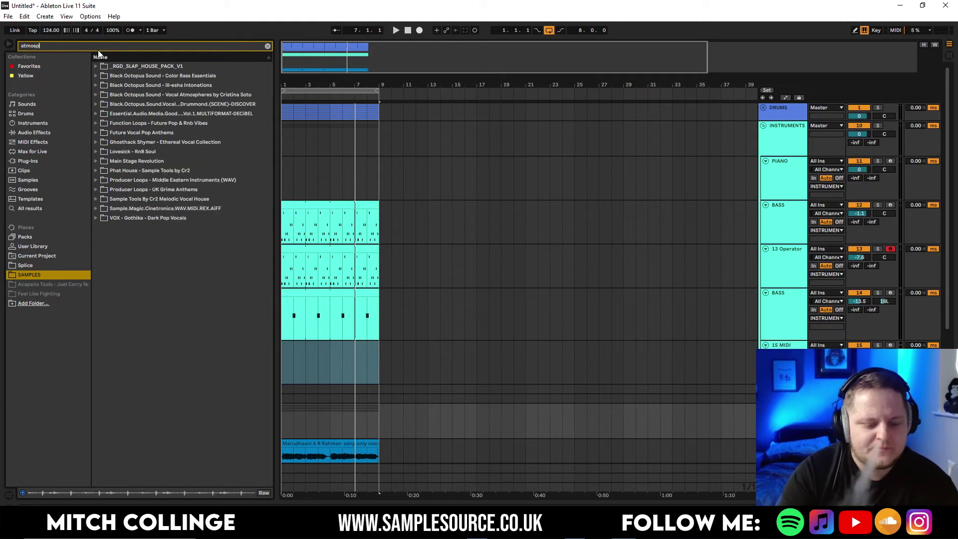
Browse Sample Tools By Cr2 Melodic Vocal House and preview MVH_Synth_Hit_18_Atmospheric_Cm.wav from its one-shots
left_click(97, 142)
left_click(101, 151)
left_click(108, 161)
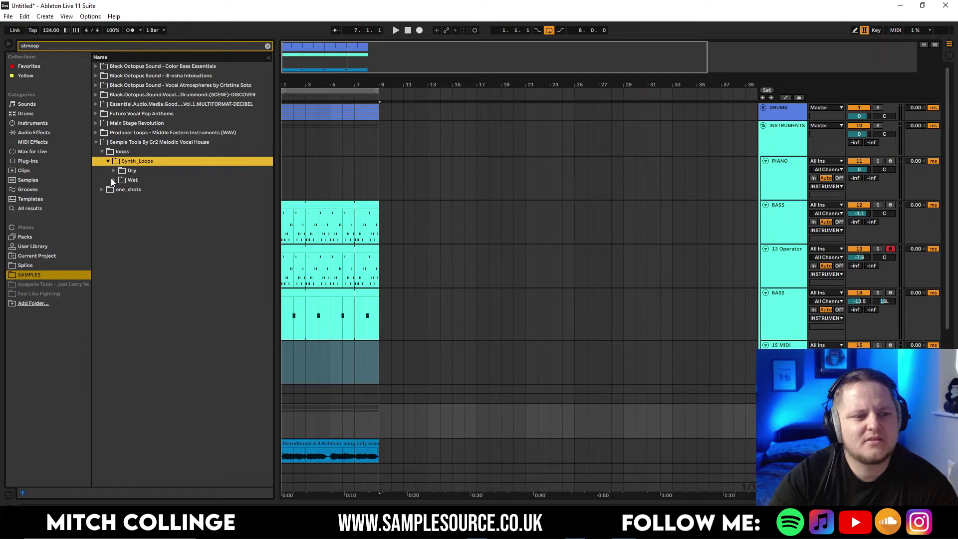
left_click(112, 180)
left_click(112, 208)
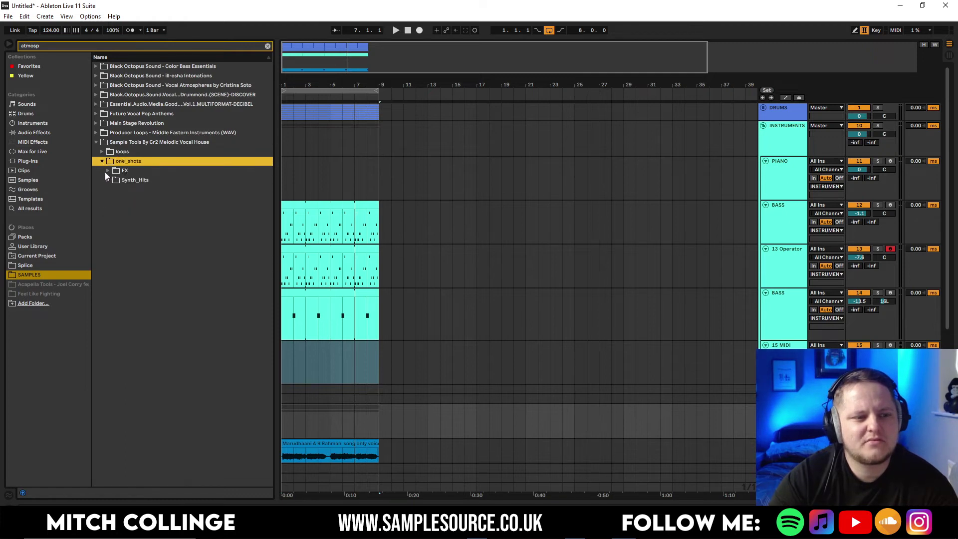
left_click(107, 180)
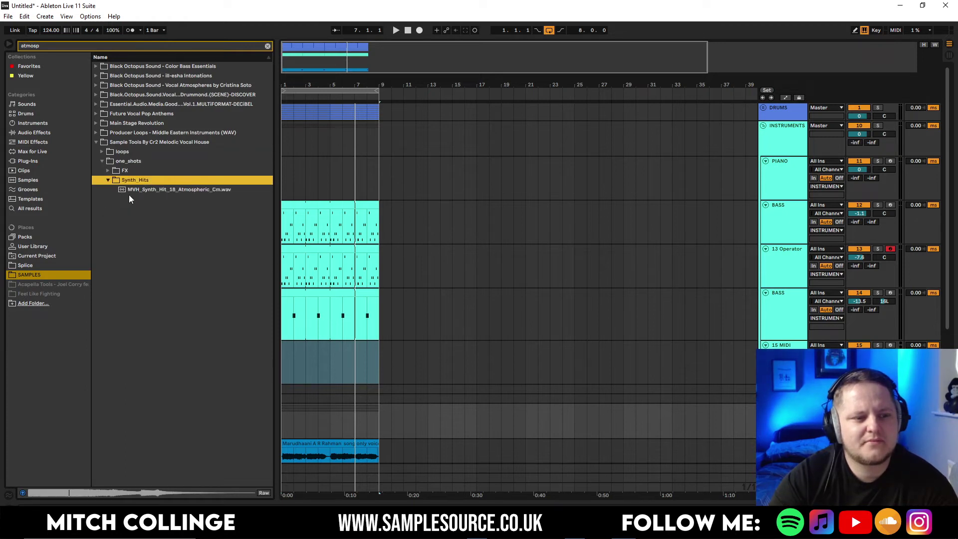
left_click(131, 190)
Check the Future Vocal Pop Anthems kits and open the FX Atmosphere folder of Main Stage Revolution
left_click(96, 114)
left_click(102, 124)
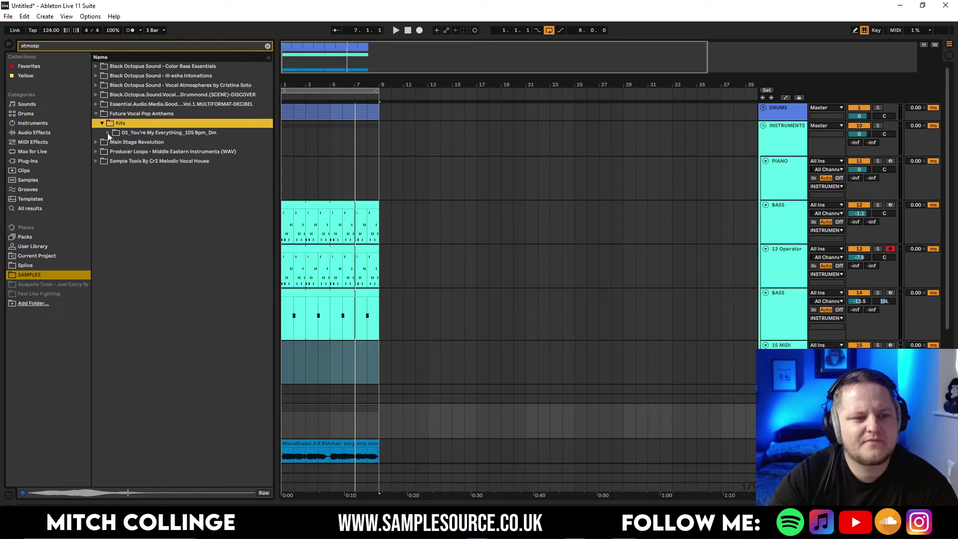
left_click(107, 132)
left_click(95, 143)
left_click(102, 133)
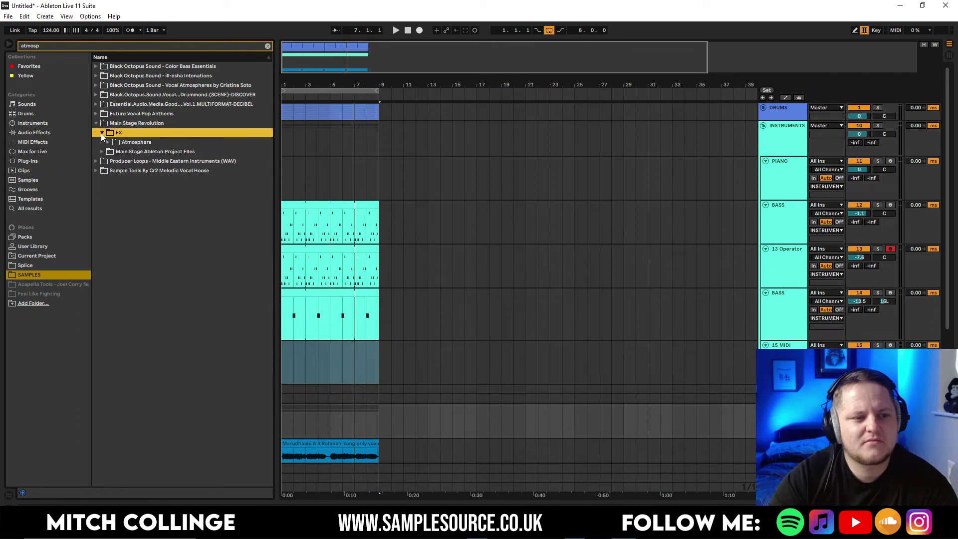
left_click(108, 142)
Preview Evolution Of Sound - Atmosphere 3 and 5, and play the loop from bar 1
left_click(161, 171)
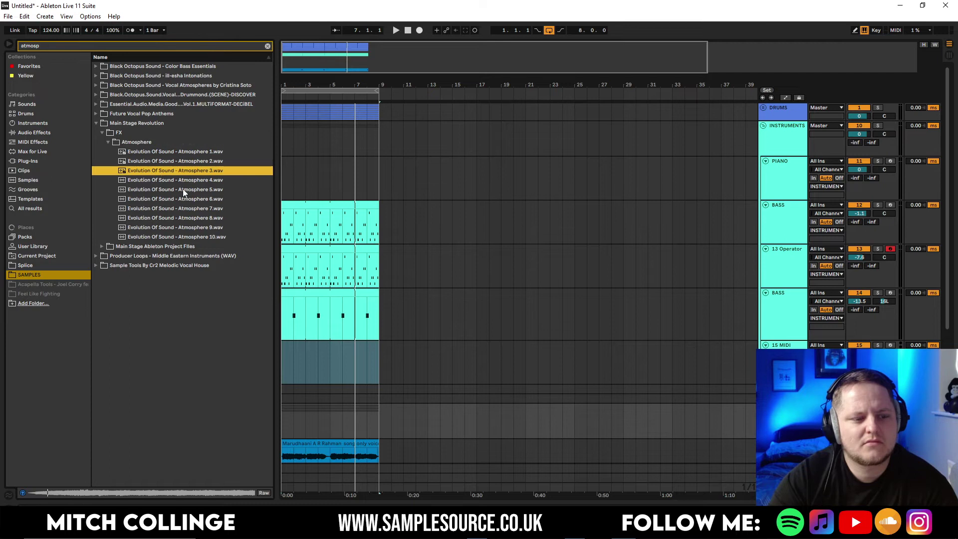
left_click(185, 190)
left_click(180, 172)
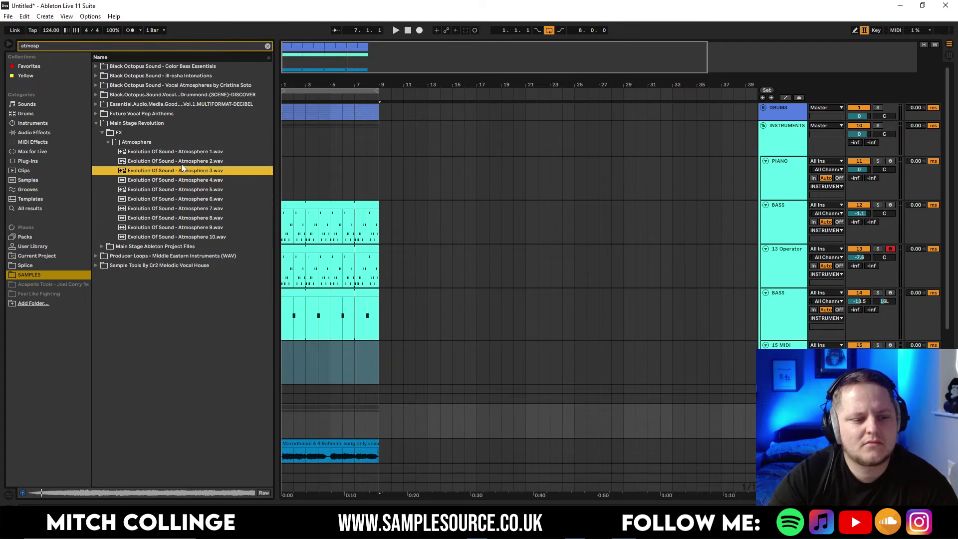
scroll(739, 321, "down", 6)
key("space")
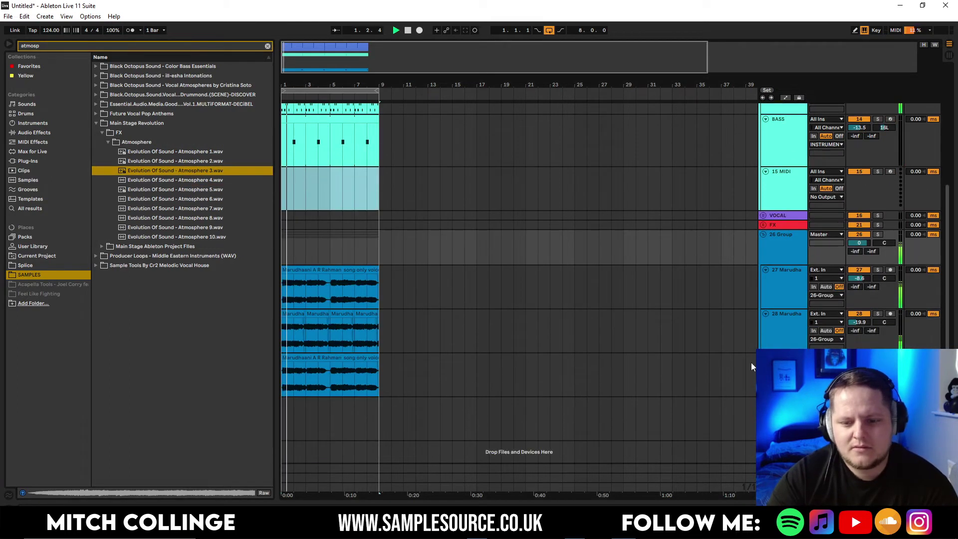
Place Evolution Of Sound - Atmosphere 3 on a new audio track at bar 1 and listen to its opening
left_click_drag(194, 172, 287, 451)
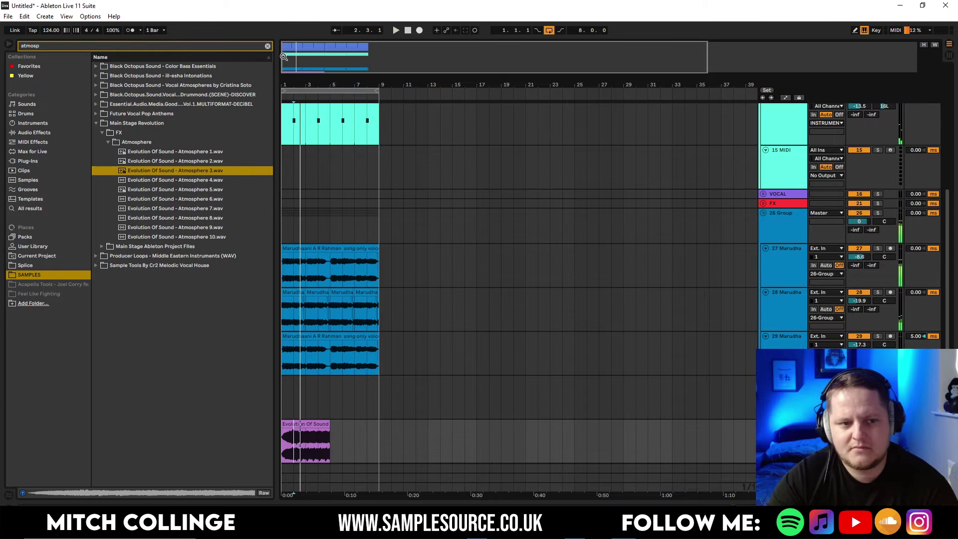
key("space")
left_click_drag(282, 56, 282, 125)
left_click(354, 441)
key("space")
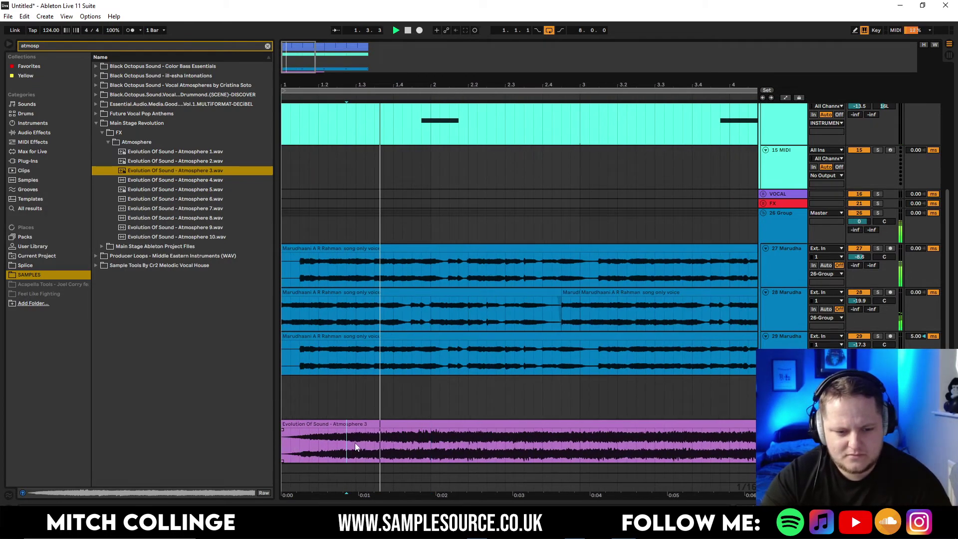
Move the atmosphere clip's half-bar from 1.3 to 2 to bar 1 and delete the rest of the clip
left_click_drag(355, 449, 427, 450)
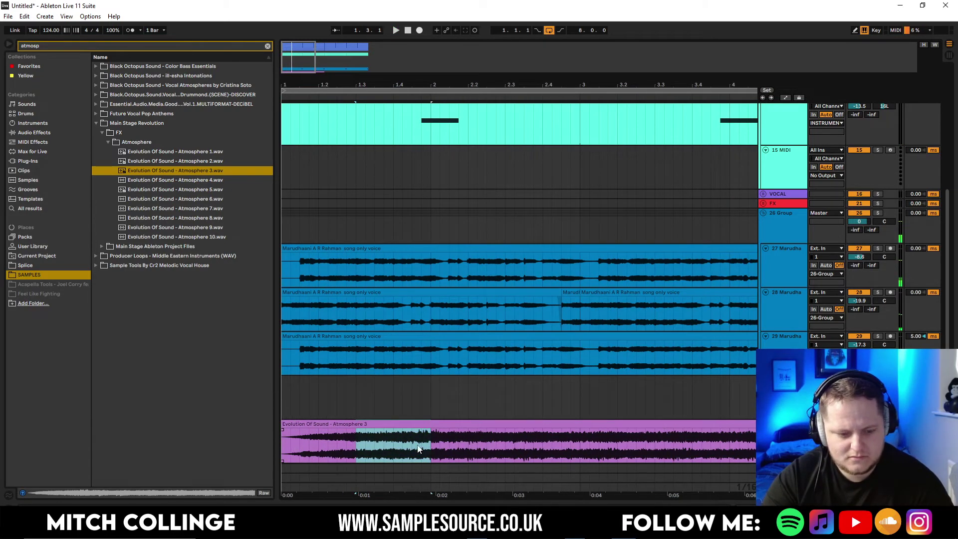
left_click_drag(285, 445, 356, 443)
key("ctrl+e")
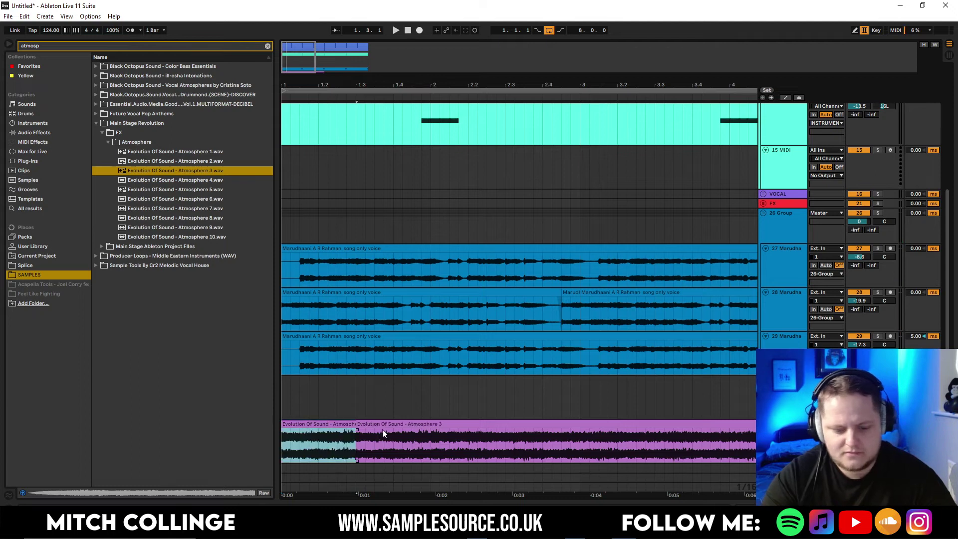
left_click(383, 433)
key("Delete")
Set the half-bar atmosphere clip's warp mode to Complex Pro and listen to it
double_click(342, 426)
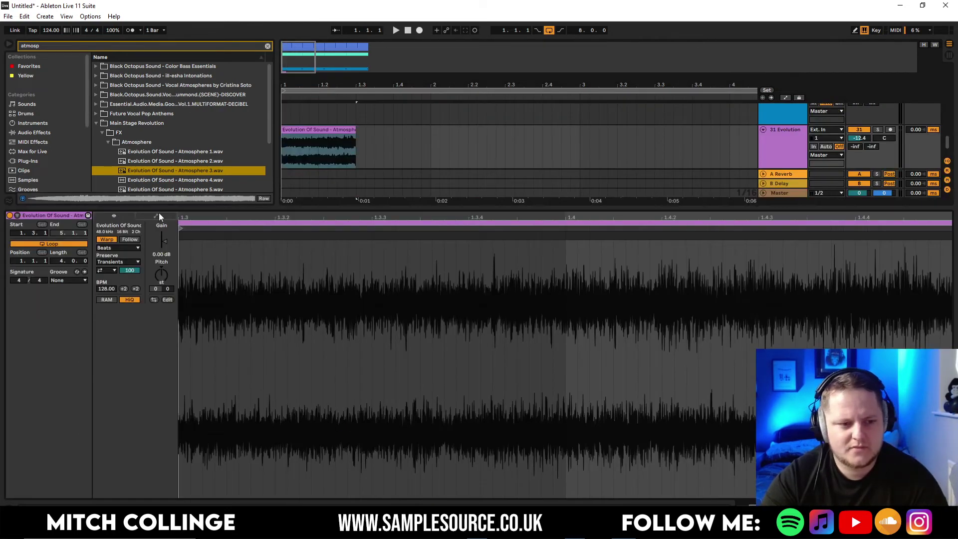
left_click(130, 248)
left_click(130, 301)
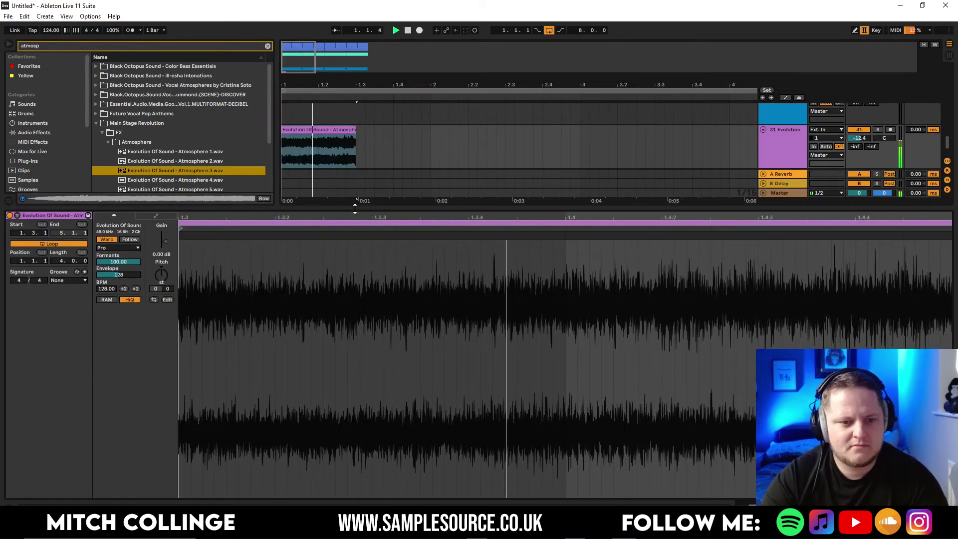
left_click(355, 209)
left_click(349, 402)
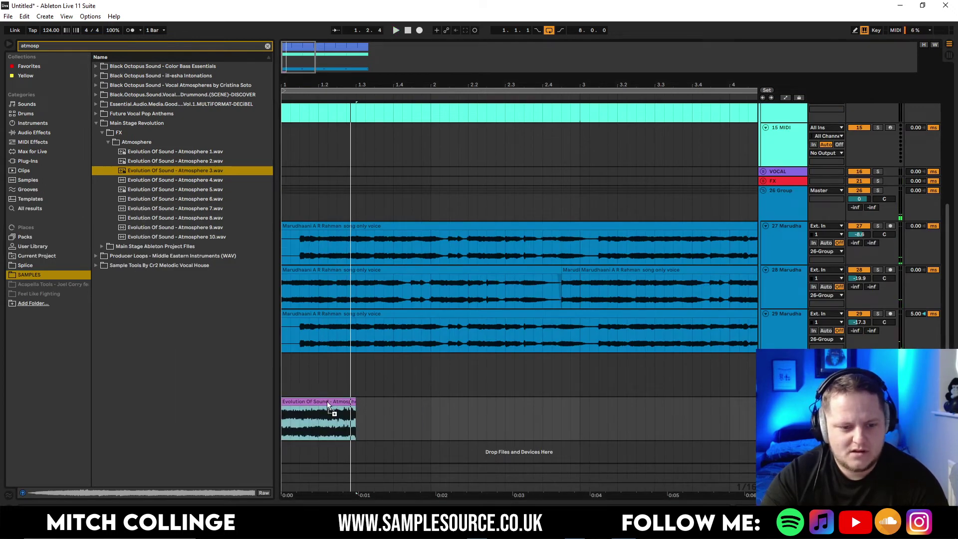
Duplicate the half-bar atmosphere clip to 1.3, consolidate both into a one-bar clip with Complex Pro warping, and listen to it
left_click_drag(328, 401, 385, 404)
key("ctrl+j")
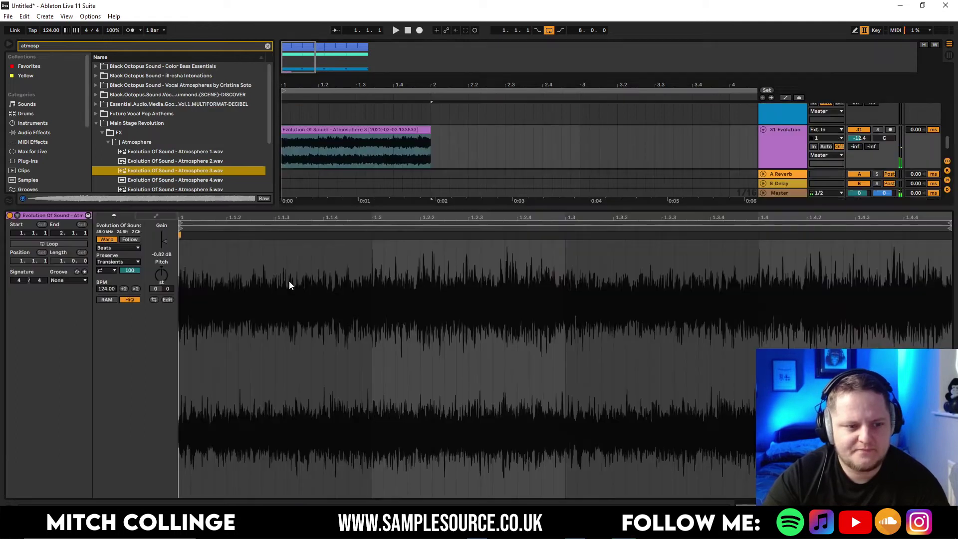
left_click(125, 292)
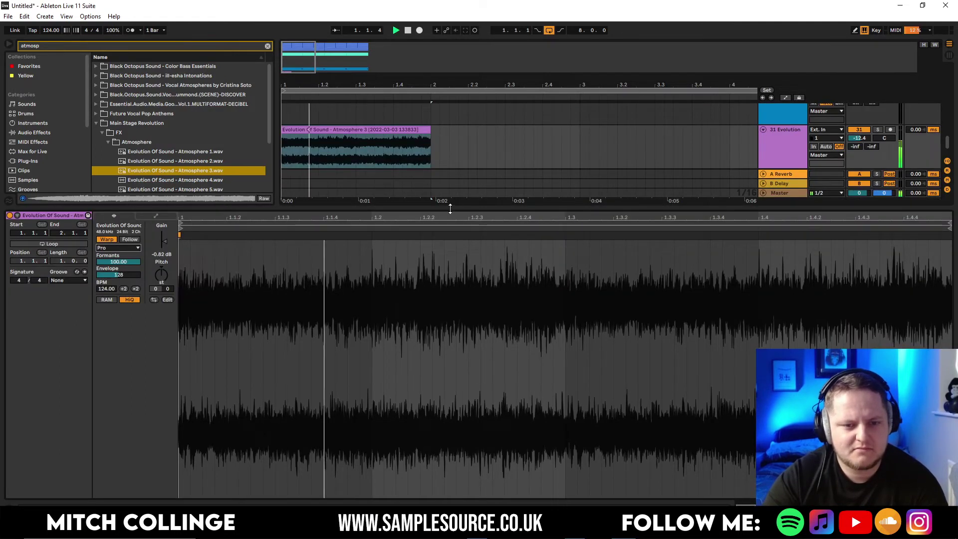
double_click(450, 209)
key("space")
scroll(632, 255, "down", 5)
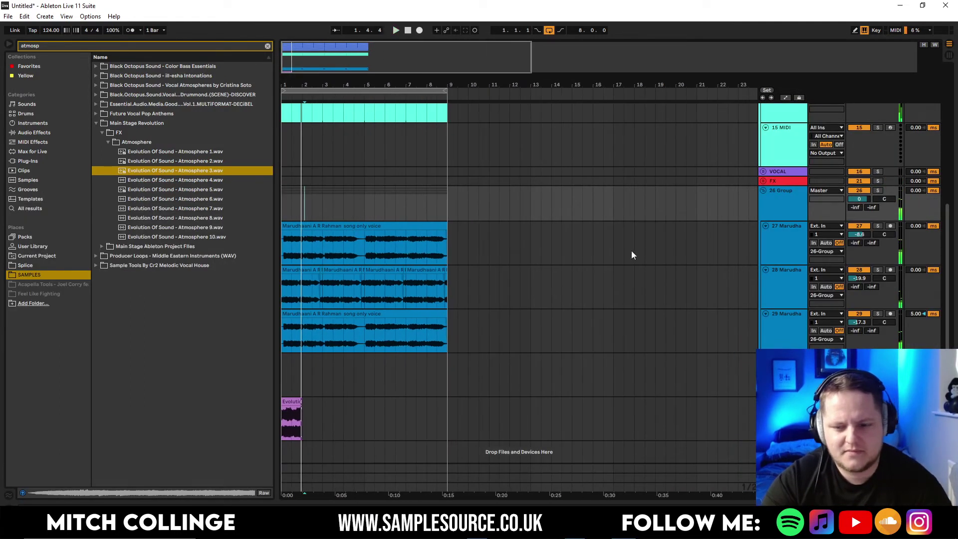
Enable looping on the one-bar atmosphere clip and extend it to bar 9
double_click(298, 401)
left_click(52, 243)
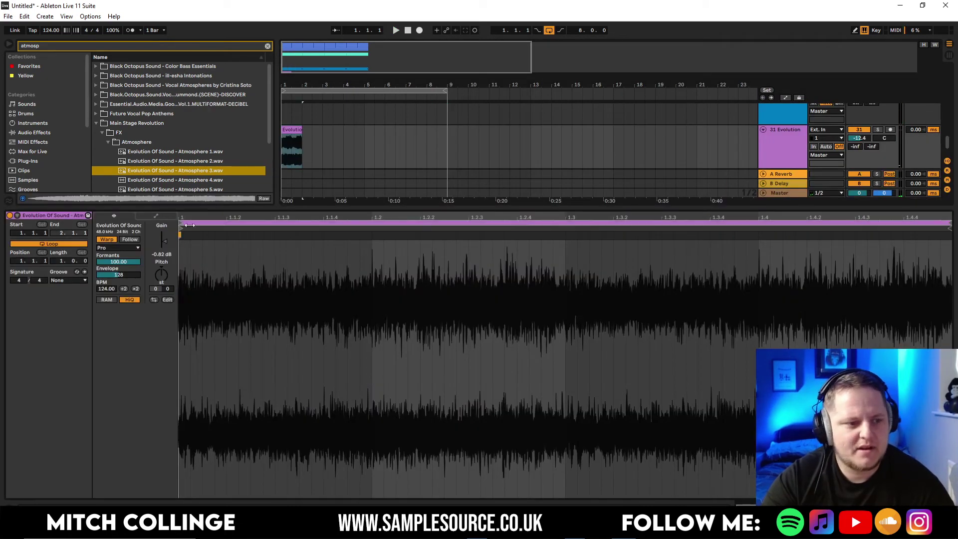
left_click_drag(298, 129, 460, 143)
Copy the KICK-sidechained Compressor from a Marudhaani vocal track to the Evolution track and lower that track's volume to -27.5 dB
scroll(744, 125, "up", 2)
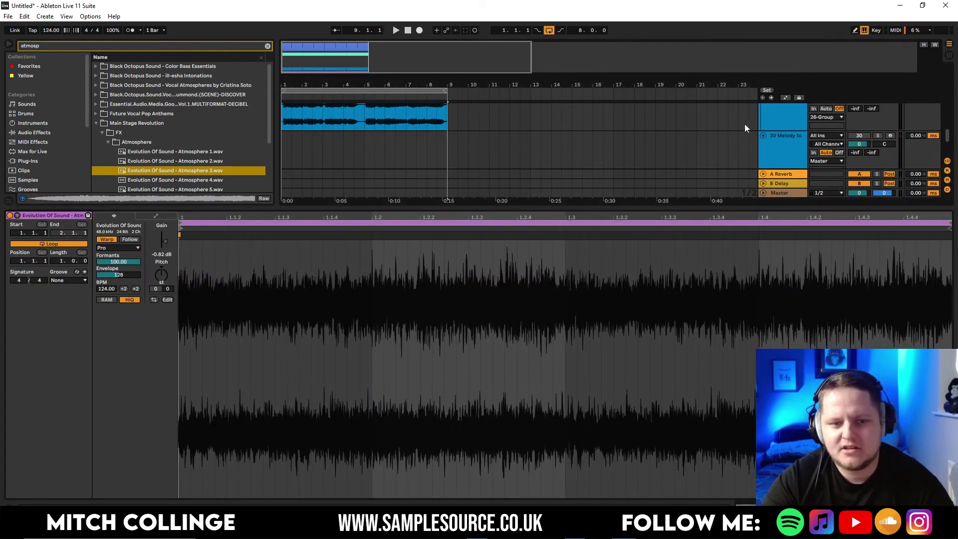
left_click(782, 130)
left_click(788, 115)
scroll(781, 133, "up", 2)
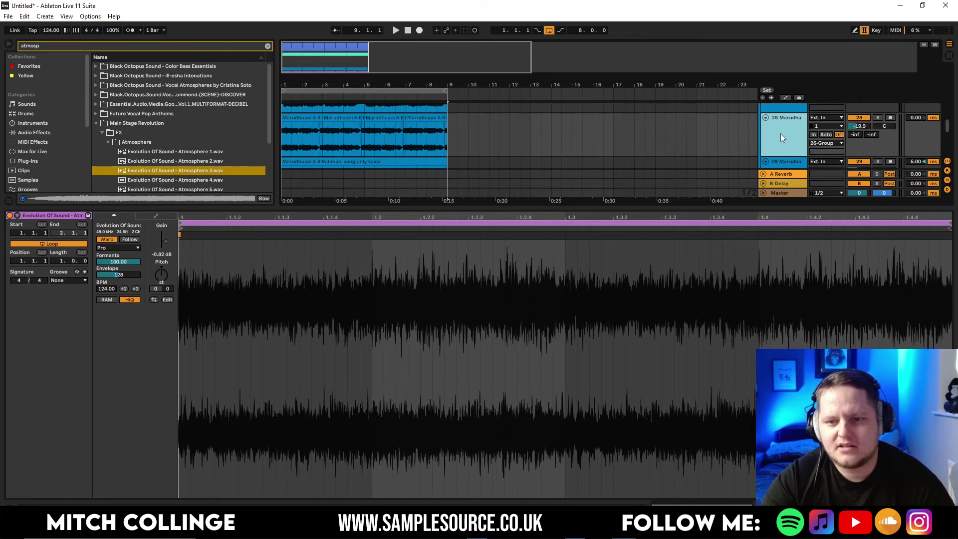
left_click(787, 131)
double_click(780, 134)
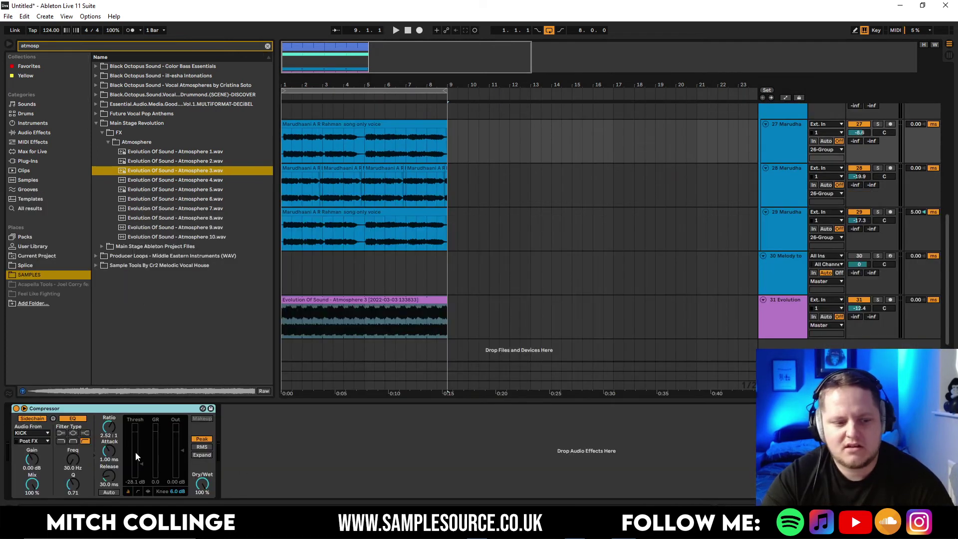
scroll(559, 309, "down", 3)
left_click(775, 314)
left_click(418, 421)
key("ctrl+v")
left_click_drag(867, 310, 867, 340)
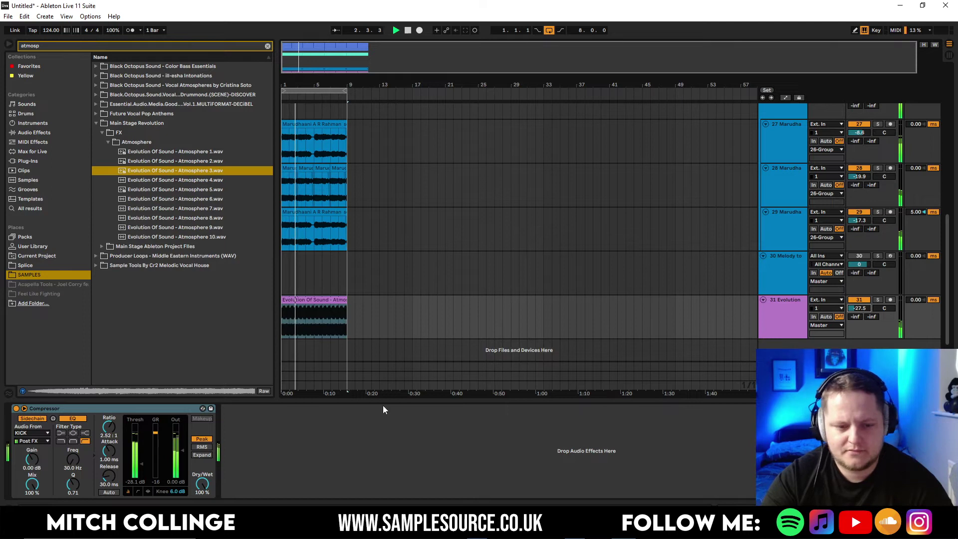
Insert EQ Eight before the Evolution track's Compressor and shape band 1 as a low cut that removes the atmosphere's low end
left_click(48, 132)
left_click(268, 46)
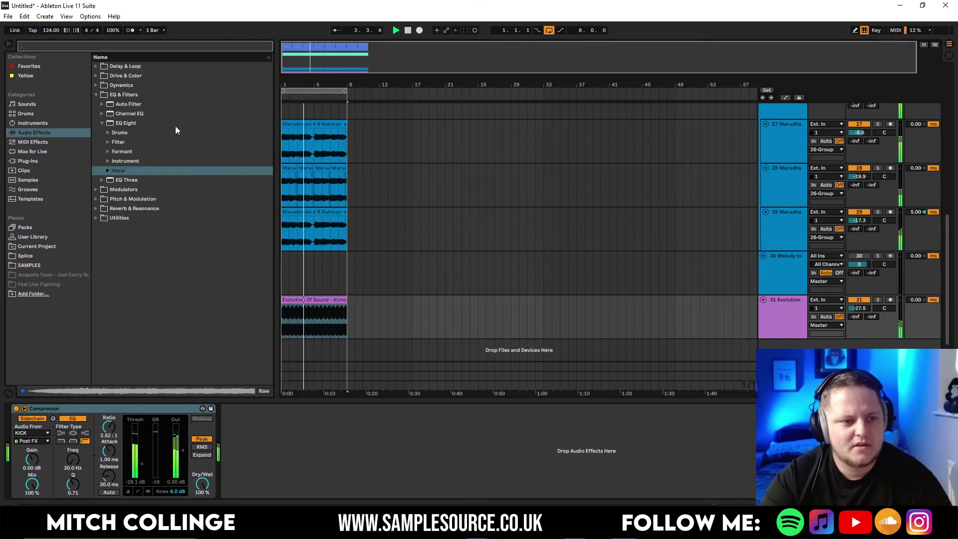
left_click_drag(126, 123, 135, 453)
left_click(48, 486)
left_click(48, 425)
left_click_drag(24, 432, 24, 432)
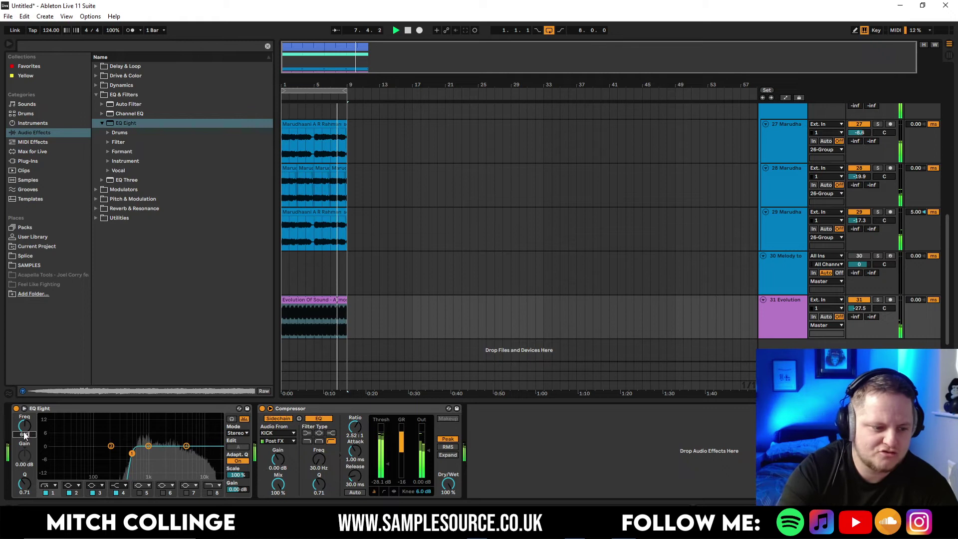
left_click(526, 400)
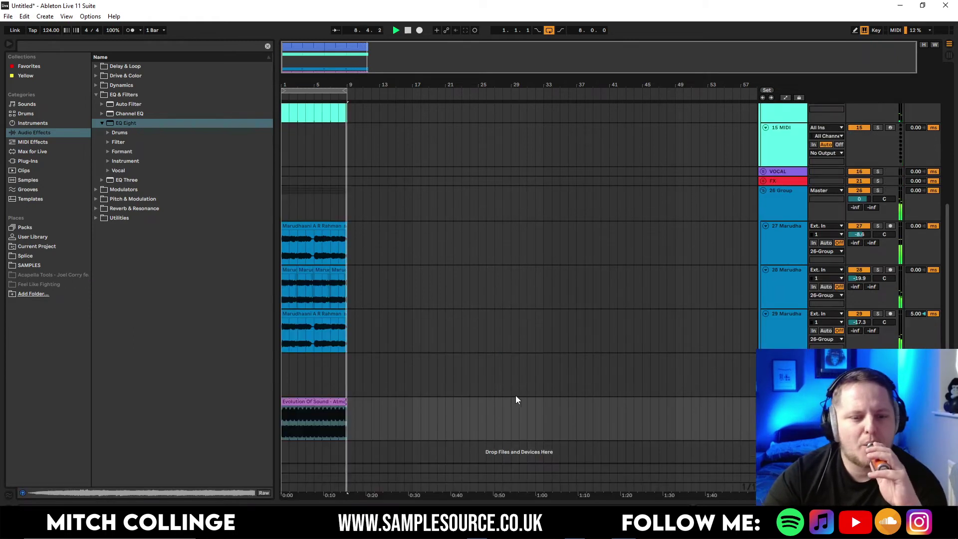
scroll(511, 393, "up", 3)
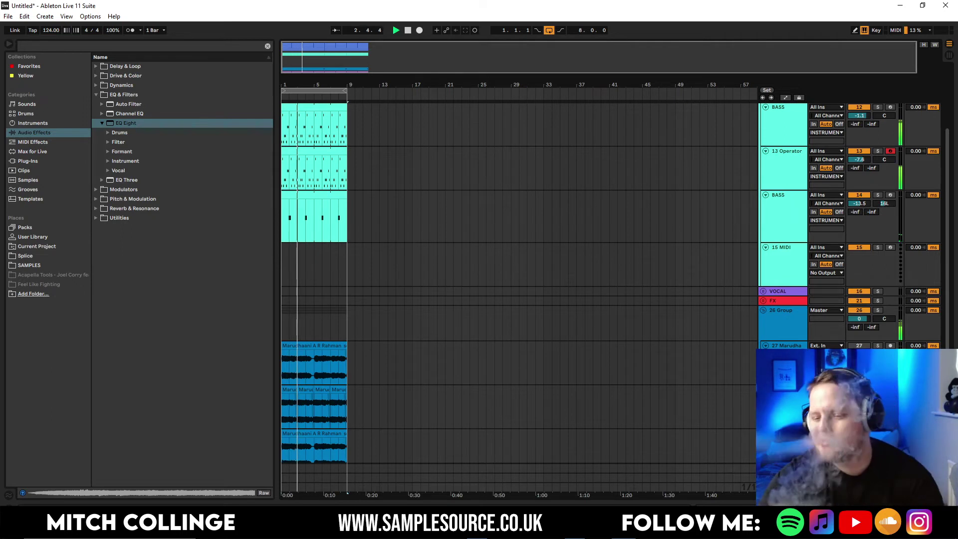
In the EQ Eight on track 29, enable band 8 as a high-cut filter and set its frequency to 2.03 kHz
scroll(357, 322, "down", 3)
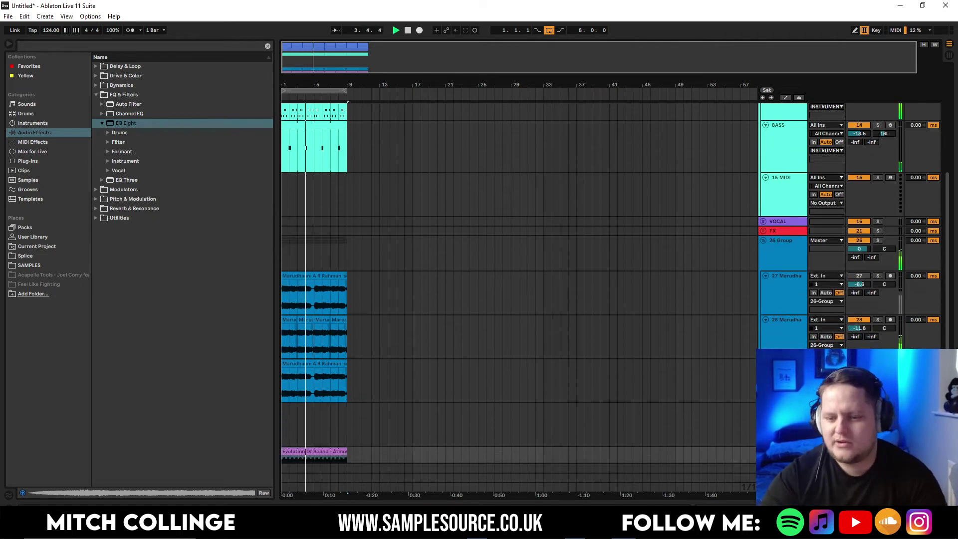
key("space")
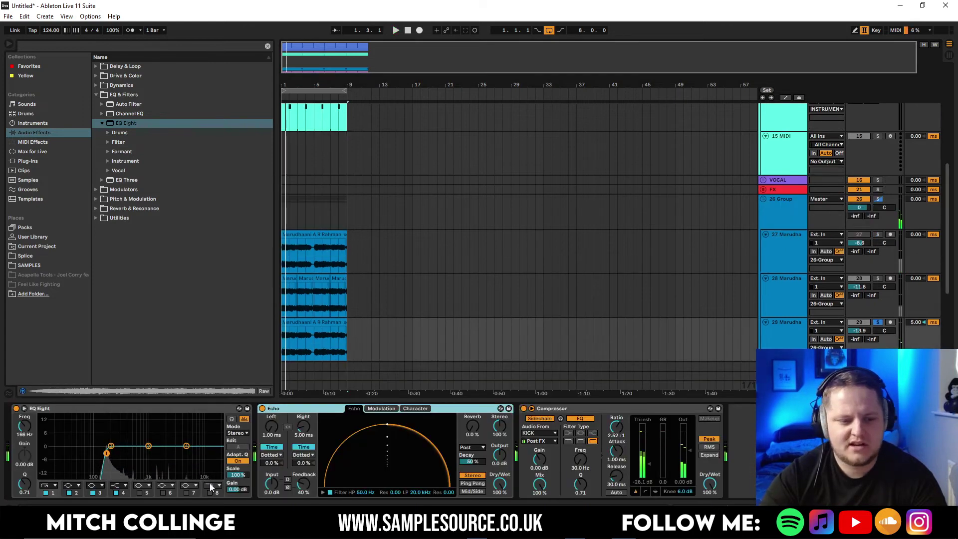
left_click(210, 485)
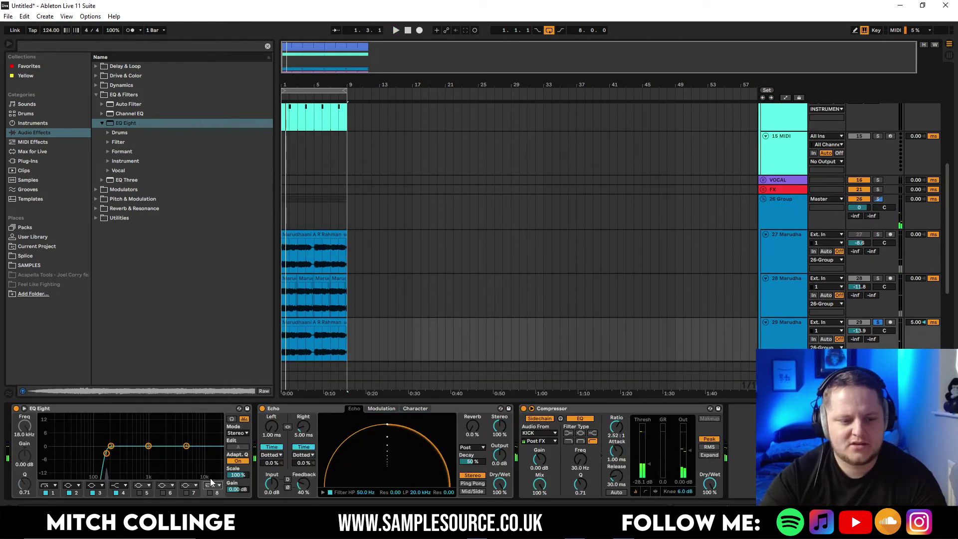
left_click(121, 449)
left_click(210, 493)
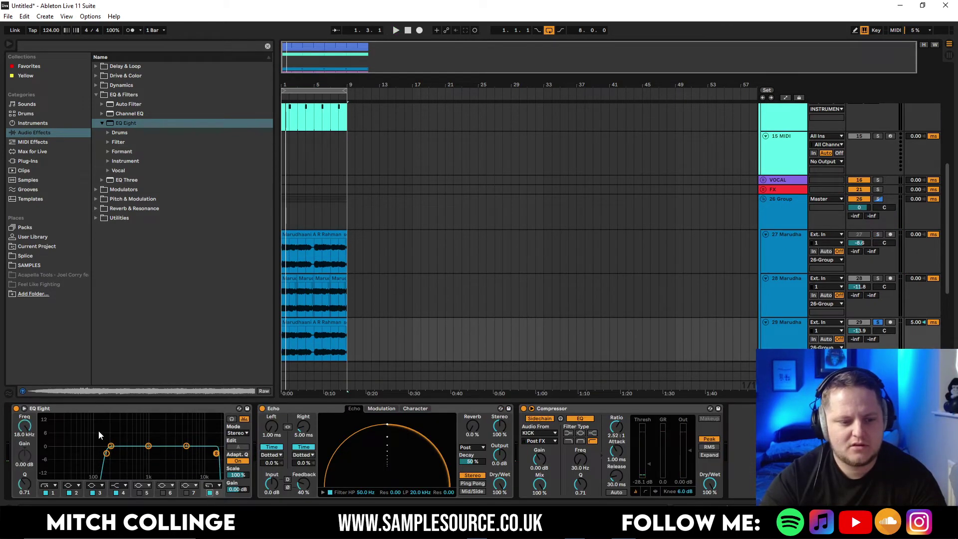
key("space")
left_click_drag(24, 426, 24, 453)
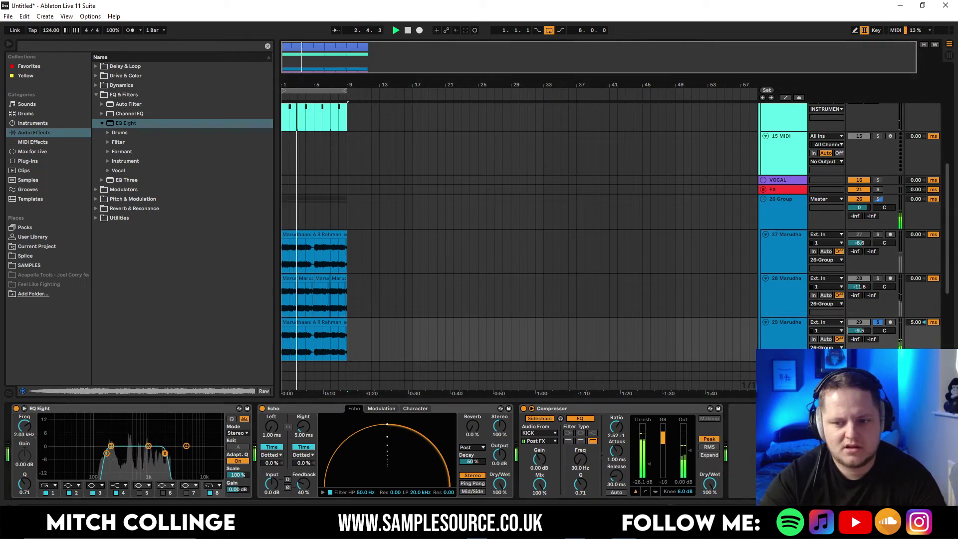
Unsolo track 29 with its volume at -11.7, raise track 28 to -9.8, and hide the device view
left_click(878, 323)
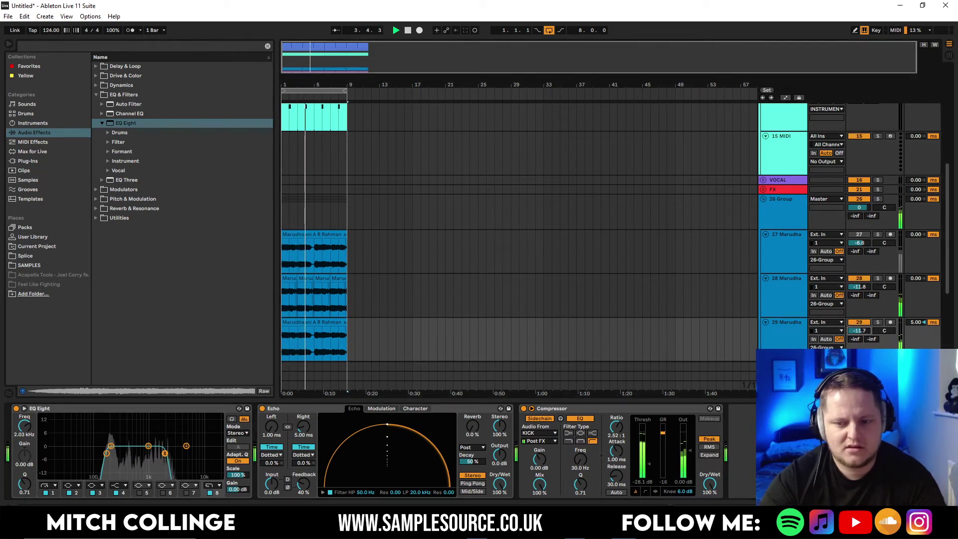
left_click_drag(859, 287, 859, 280)
key("ctrl+alt+l")
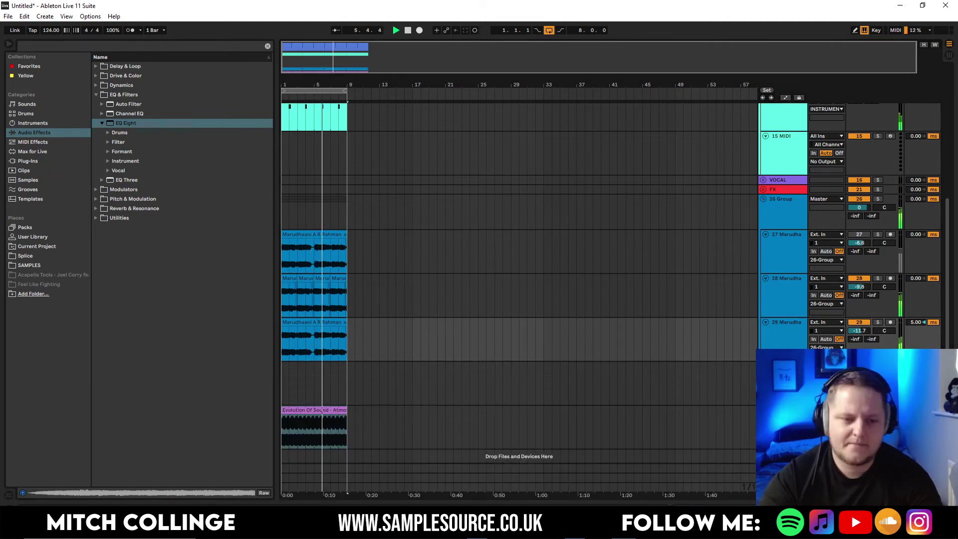
Fold the INSTRUMENTS group and the 26 Group so the arrangement is compact
scroll(379, 145, "up", 6)
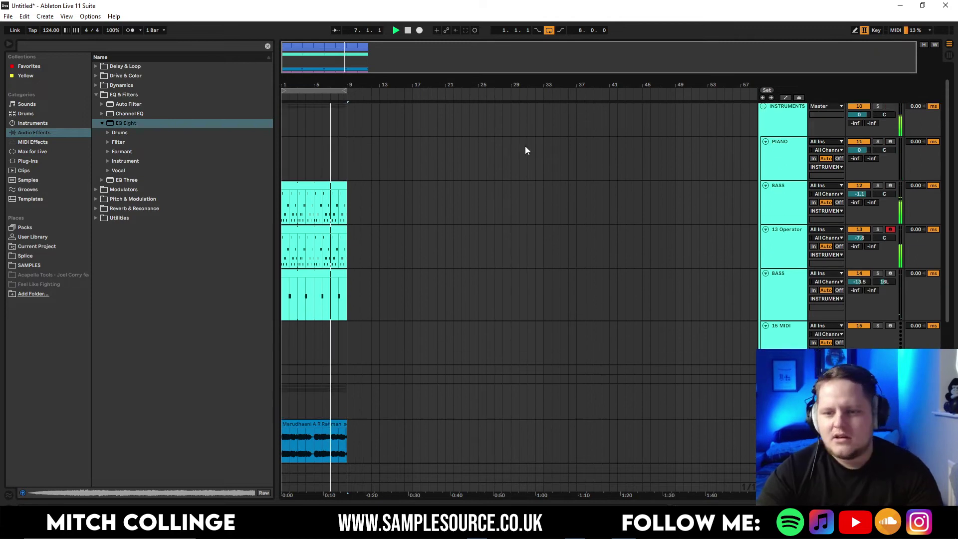
scroll(357, 210, "up", 1)
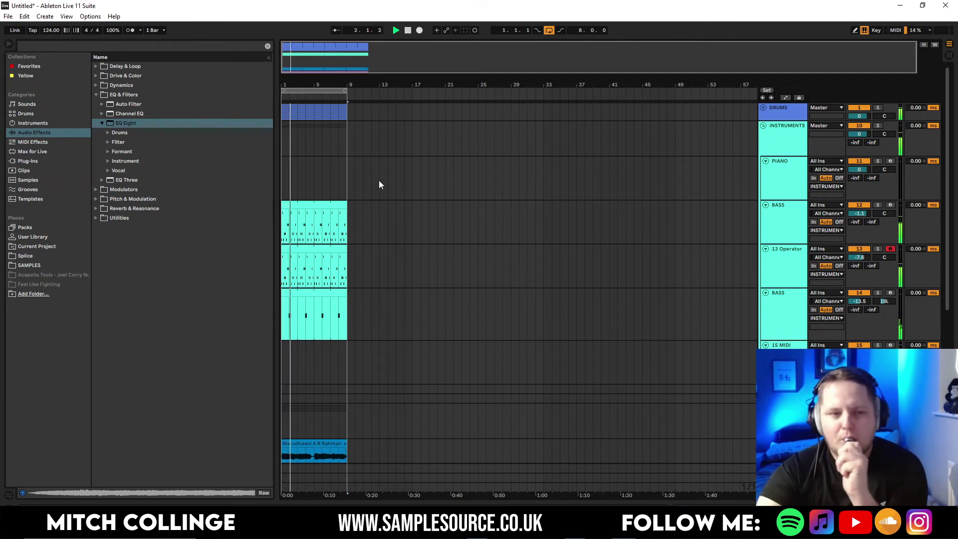
left_click(764, 125)
left_click(763, 154)
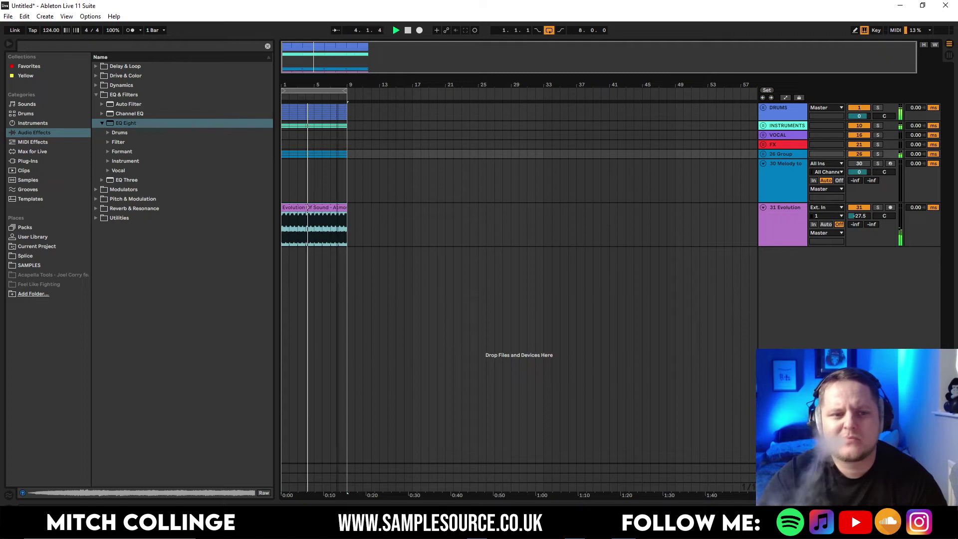
Stop playback and duplicate the eight-bar section of all tracks repeatedly until the arrangement reaches bar 57
key("space")
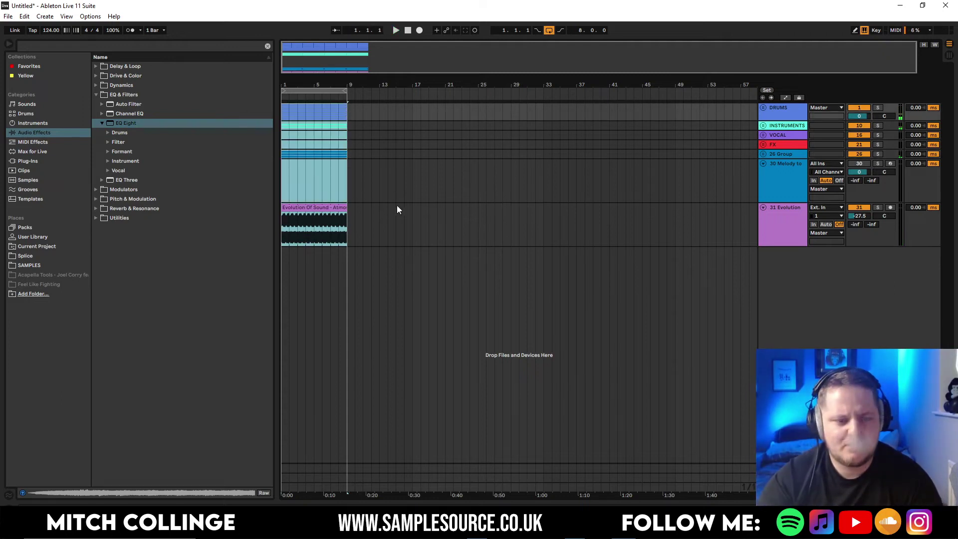
key("ctrl+d")
key("ctrl+d")
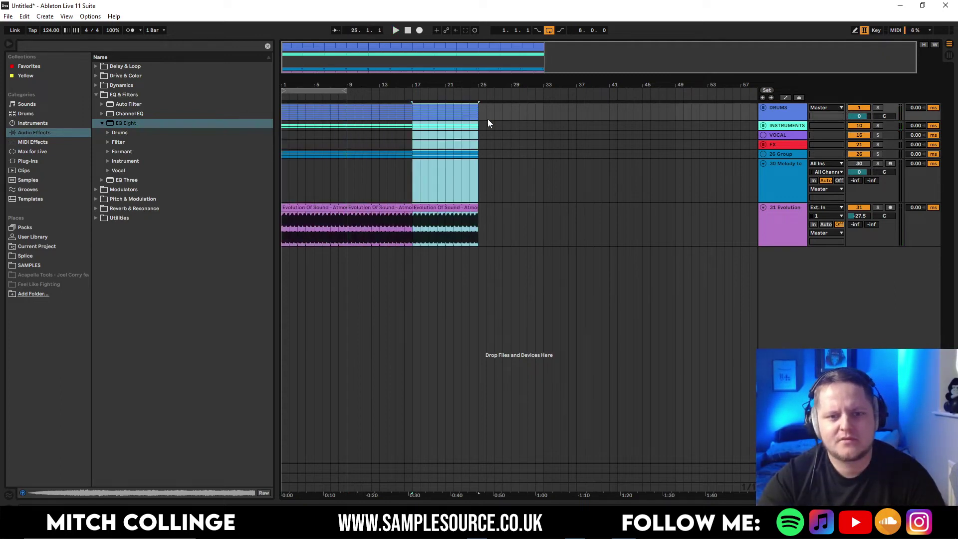
key("ctrl+d")
key("ctrl+d")
key("ctrl+d")
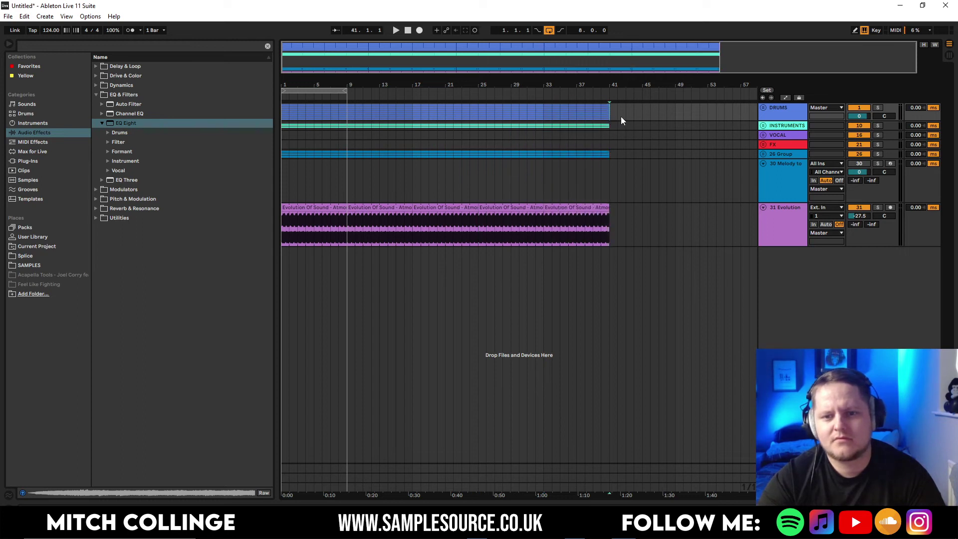
key("ctrl+d")
Unfold the 26 Group and delete the clips on track 27 from the start up to bar 33
left_click(521, 154)
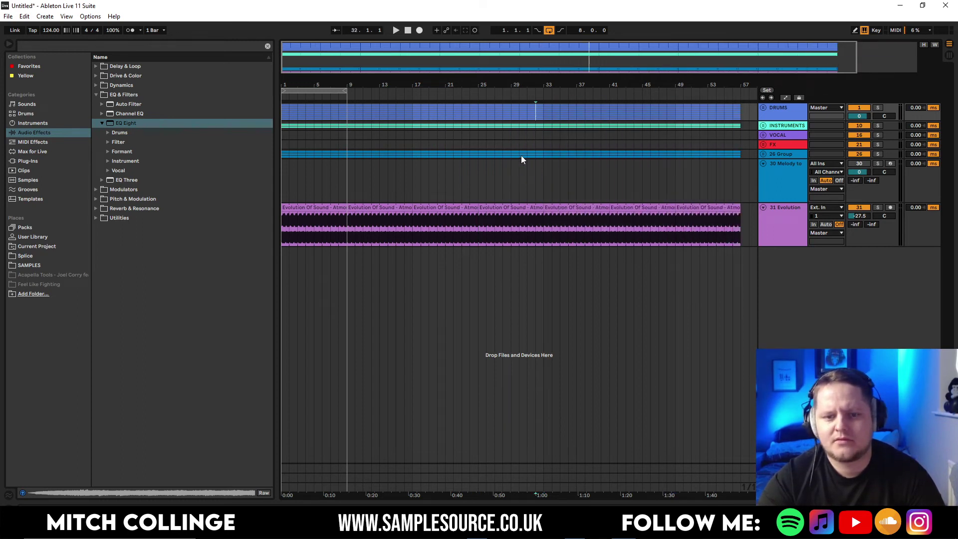
key("space")
left_click(763, 154)
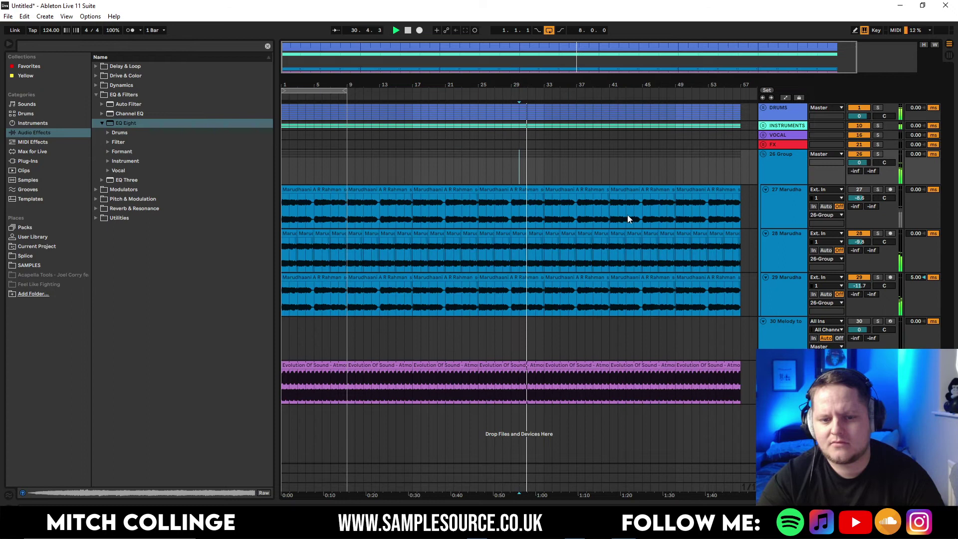
left_click_drag(542, 202, 282, 200)
key("Delete")
Delete the clips on track 28 from about bar 33 to the end, activate track 27 and stop playback
left_click_drag(739, 249, 539, 254)
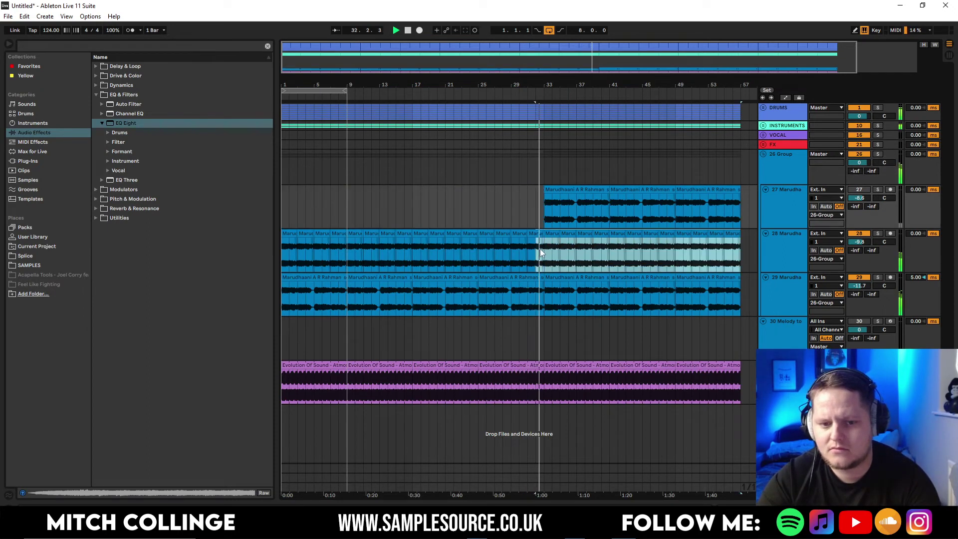
left_click(865, 190)
key("space")
Unfold the DRUMS group and delete the kick clips between bars 33 and 49
left_click(762, 108)
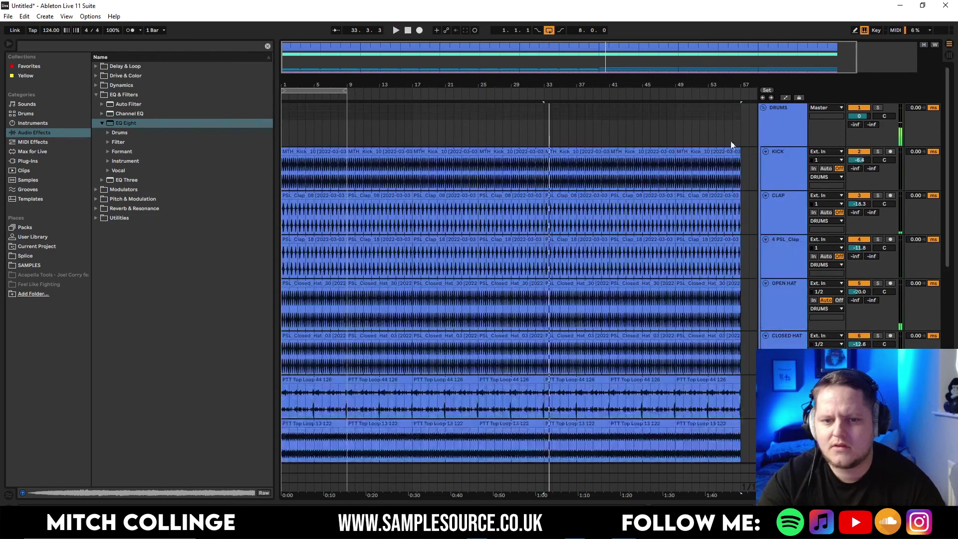
left_click(733, 149)
left_click(583, 150)
key("Delete")
left_click(650, 150)
key("Delete")
left_click(679, 151)
During playback from about bar 31, delete the open hat, closed hat, ride and percussion clips between bars 33 and 49
left_click(524, 114)
key("space")
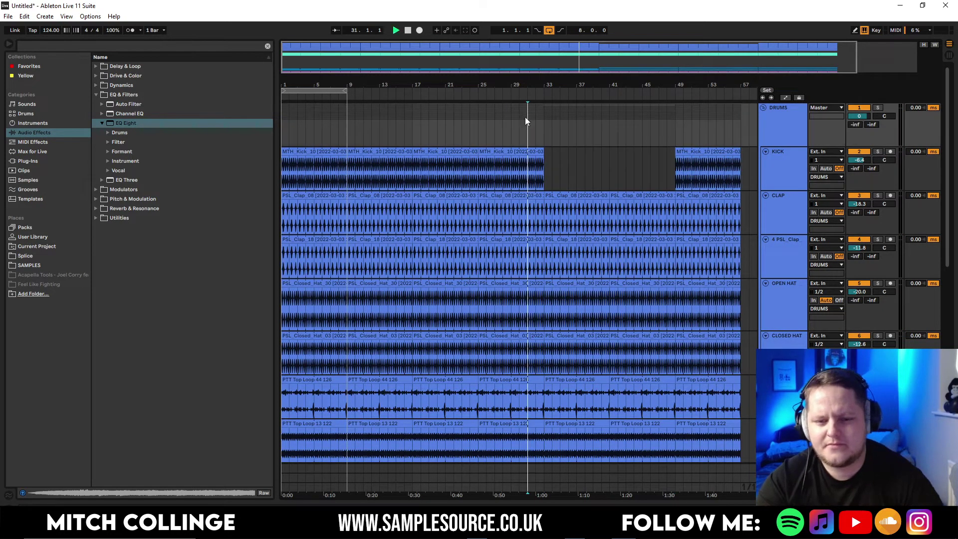
scroll(581, 229, "down", 4)
left_click_drag(617, 367, 542, 301)
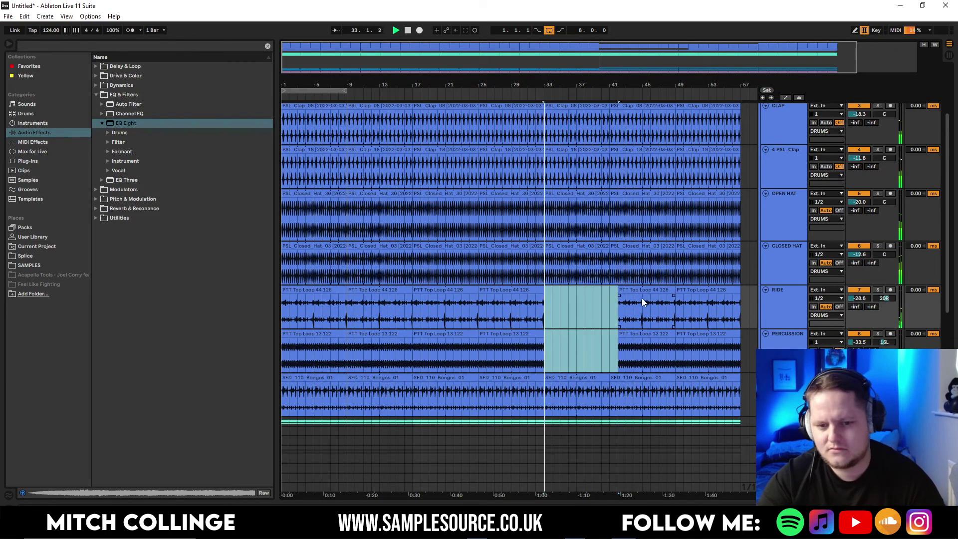
key("Delete")
left_click_drag(618, 272, 542, 209)
key("Delete")
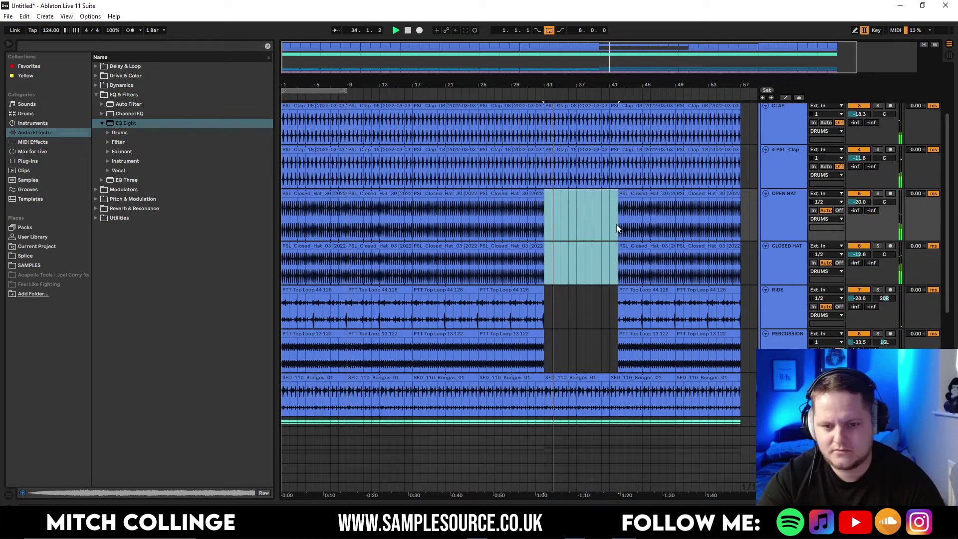
left_click_drag(681, 358, 617, 216)
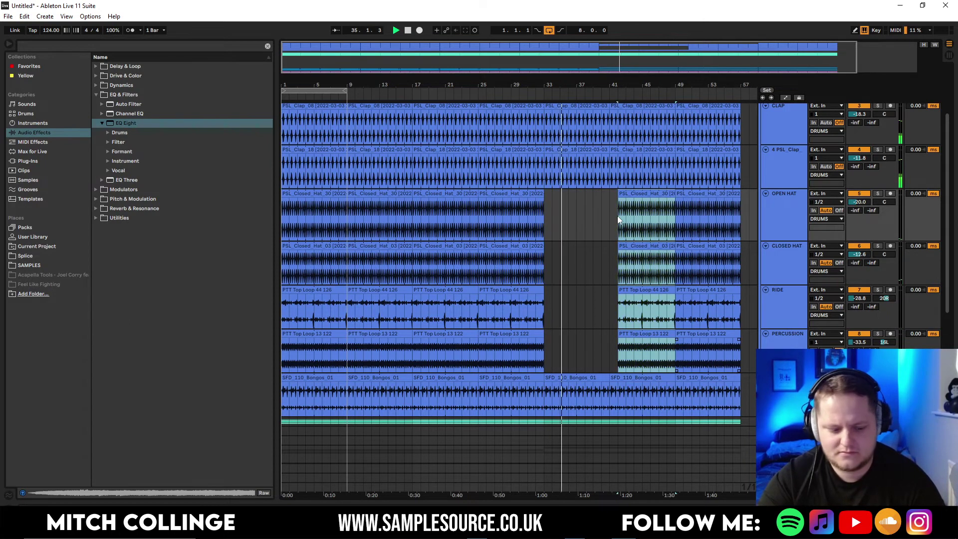
key("Delete")
Delete the MIDI clips on the 13 Operator track between bars 33 and 49
scroll(735, 345, "down", 5)
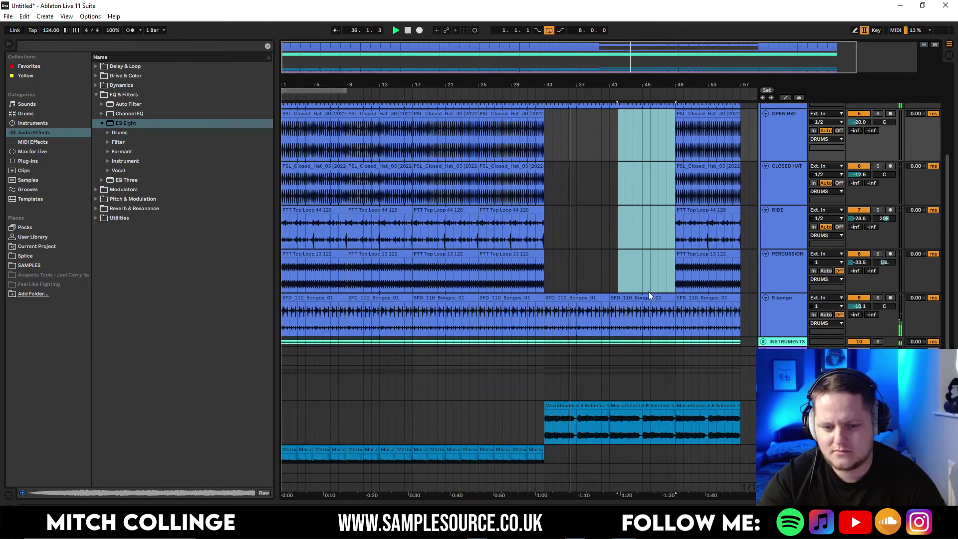
scroll(735, 293, "down", 4)
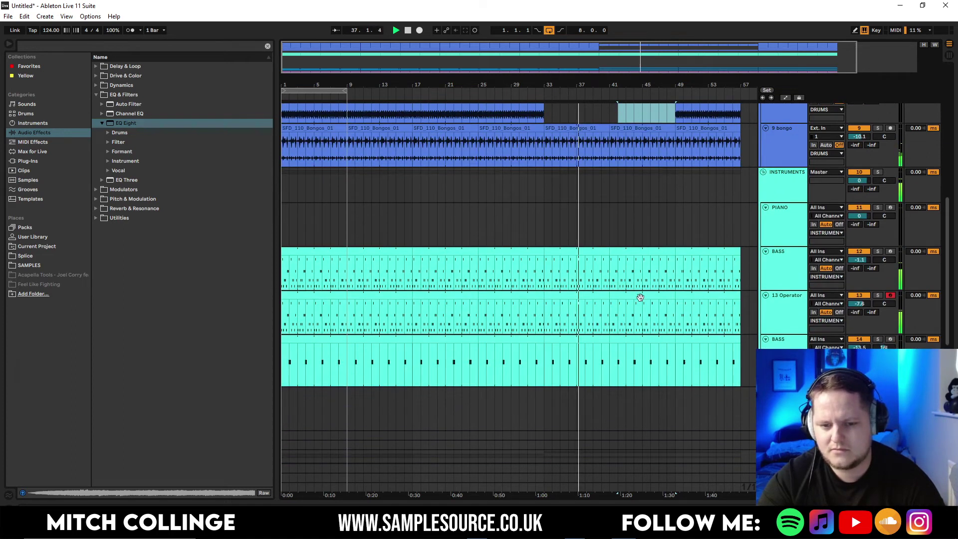
left_click_drag(601, 314, 545, 314)
key("Delete")
left_click_drag(609, 297, 675, 296)
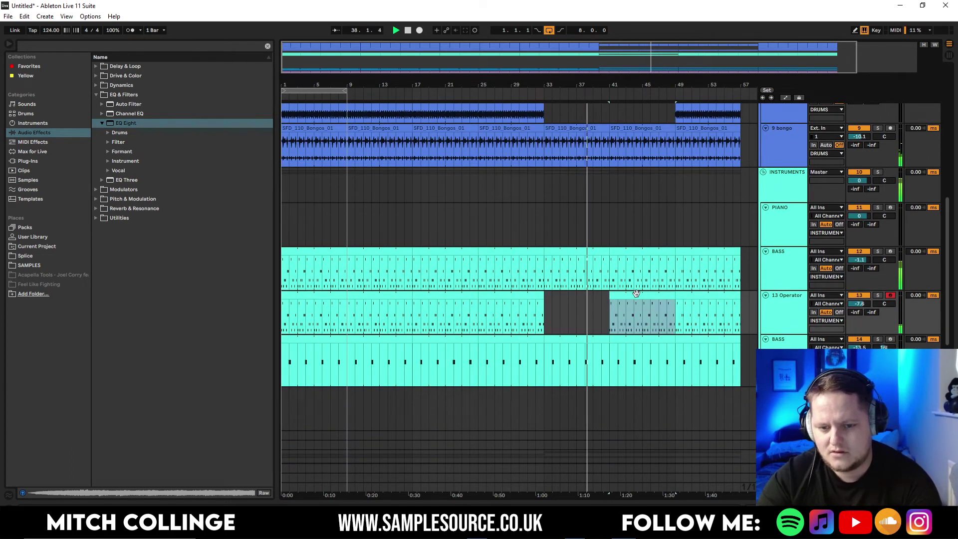
key("Delete")
Extend the open hat clip back from bar 49 to about bar 41, and cut bar 48 out of the open hat and both clap tracks
left_click_drag(605, 58, 596, 102)
scroll(603, 328, "up", 8)
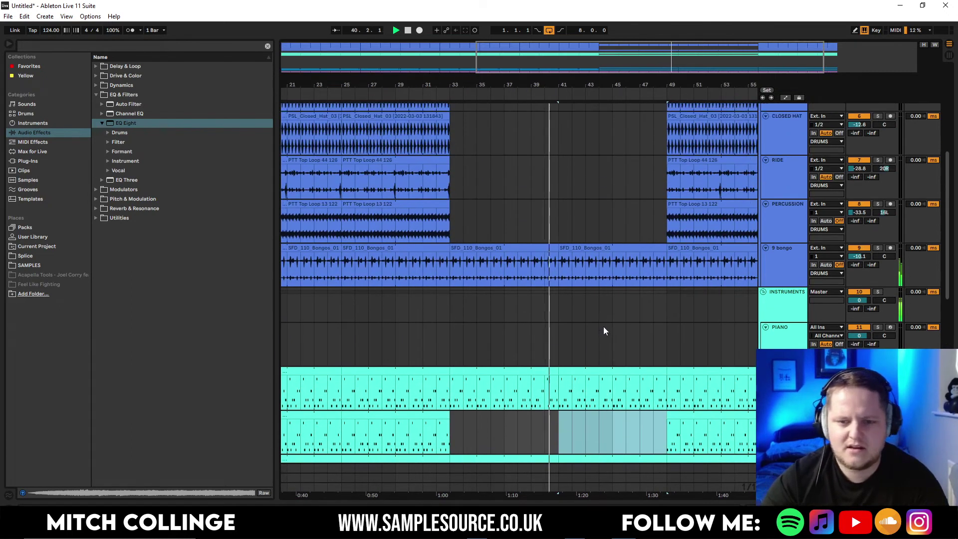
left_click_drag(651, 85, 651, 100)
scroll(695, 206, "down", 10)
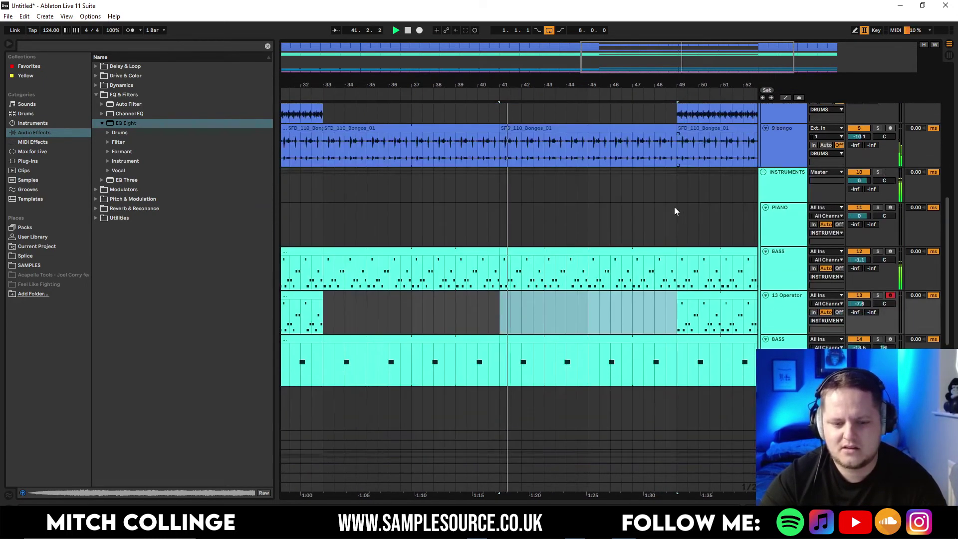
scroll(676, 207, "up", 10)
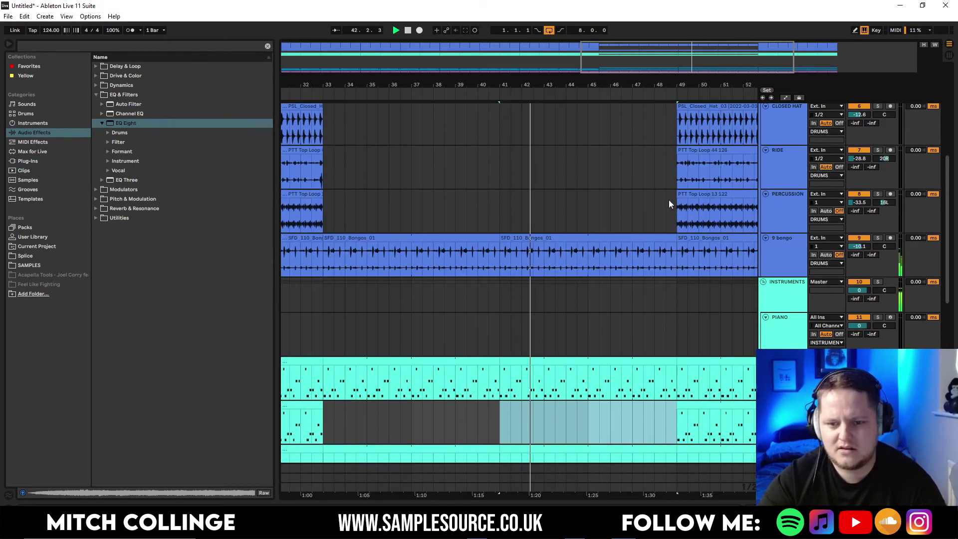
left_click_drag(679, 227, 509, 252)
left_click_drag(676, 257, 649, 160)
key("Delete")
Build a kick fill in bar 48 from short copies of a single kick hit, denser towards bar 49
left_click_drag(676, 85, 437, 135)
scroll(437, 135, "up", 2)
left_click_drag(449, 169, 462, 170)
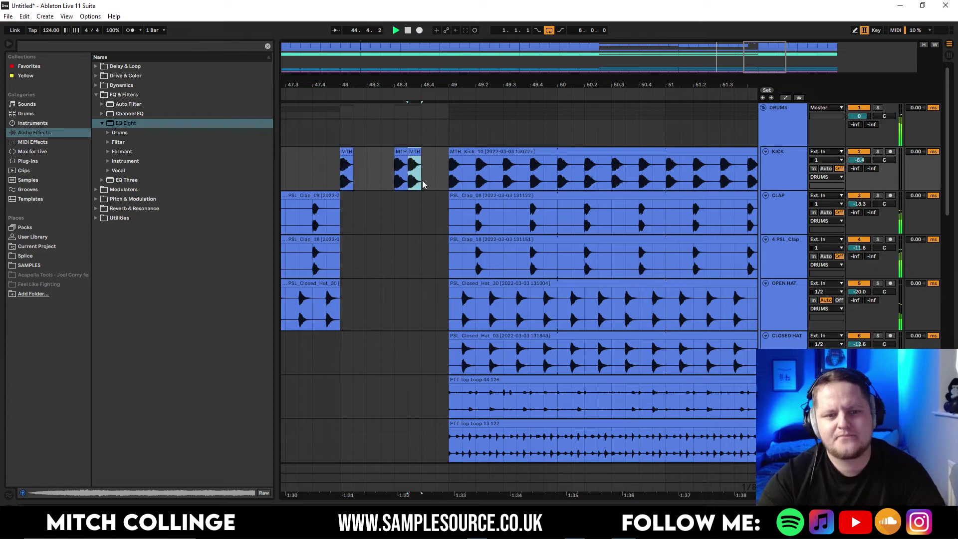
left_click_drag(762, 47, 761, 70)
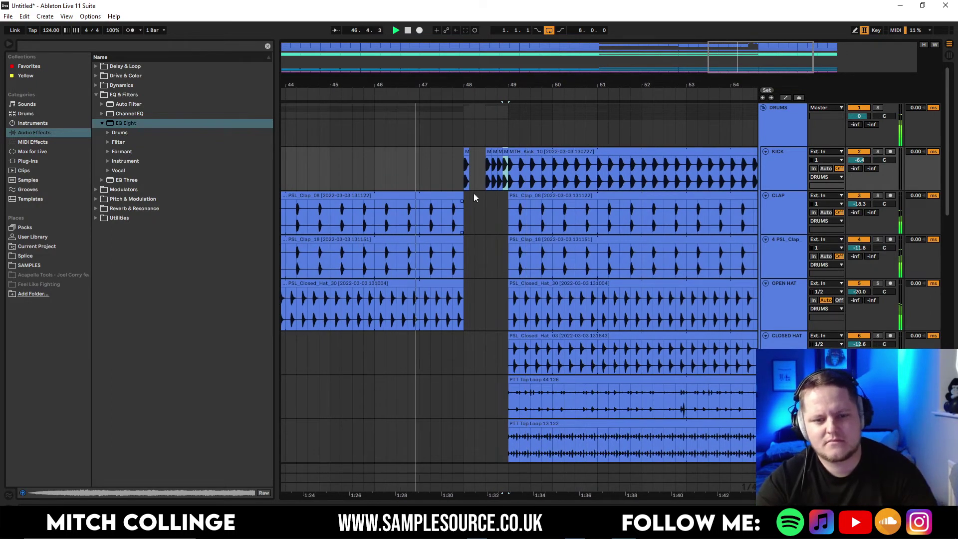
left_click_drag(475, 181, 480, 181)
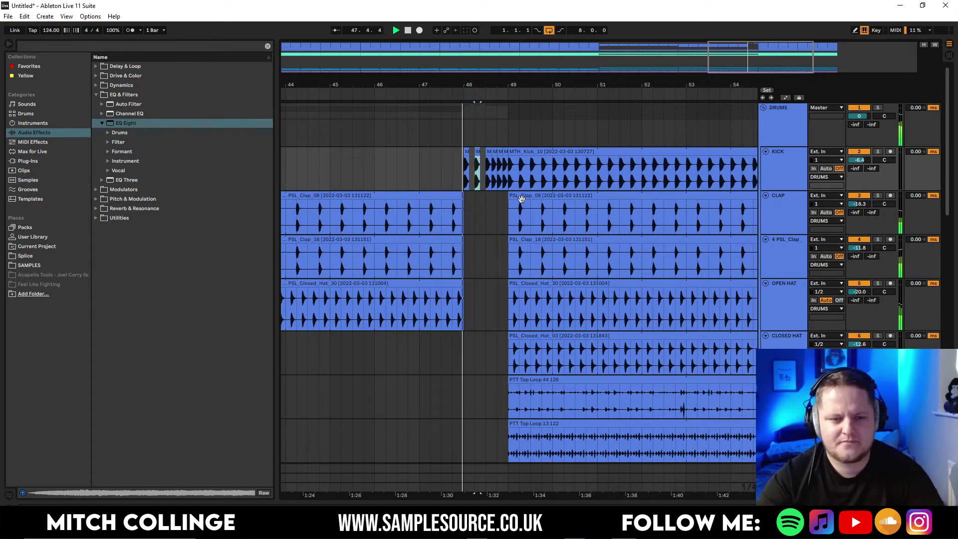
Trim the bongo clip before bar 49 so that it ends at bar 48
scroll(595, 117, "down", 3)
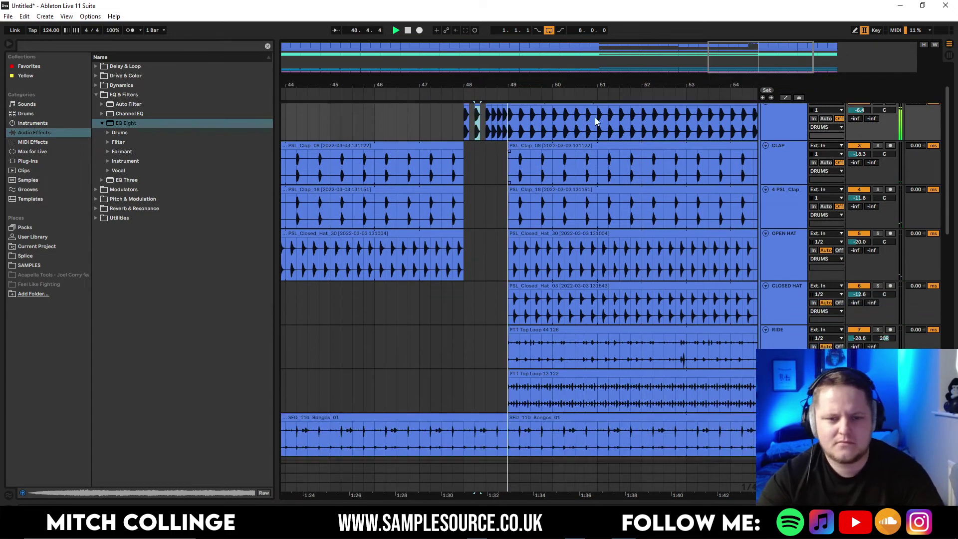
scroll(582, 173, "down", 1)
scroll(524, 220, "down", 6)
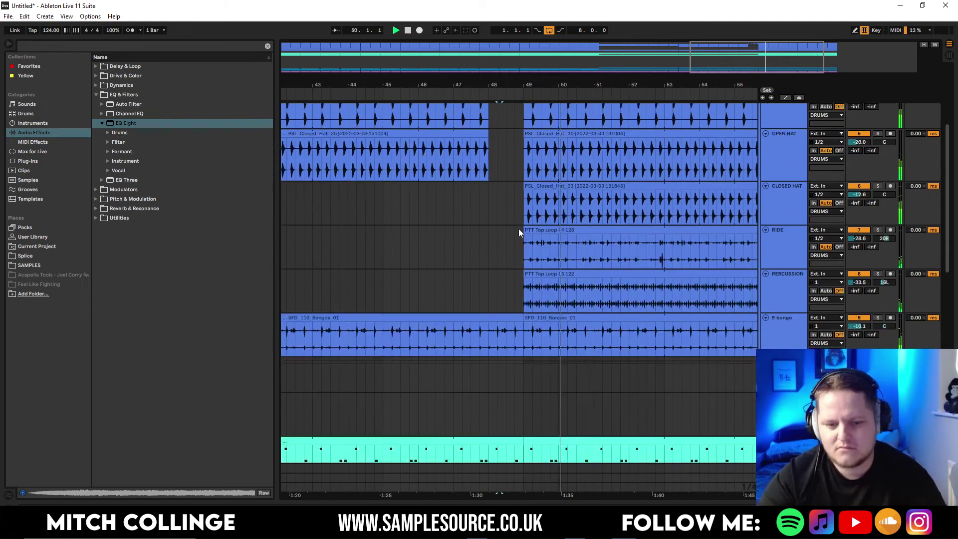
left_click(488, 301)
Trim the Evolution Of Sound atmosphere clip before bar 49 so that it ends at bar 48
scroll(491, 316, "down", 15)
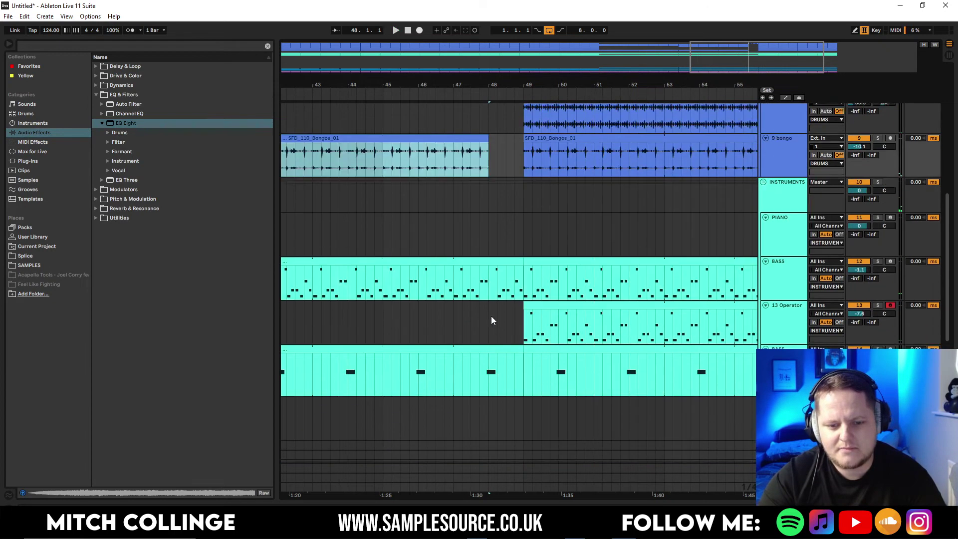
scroll(517, 363, "down", 4)
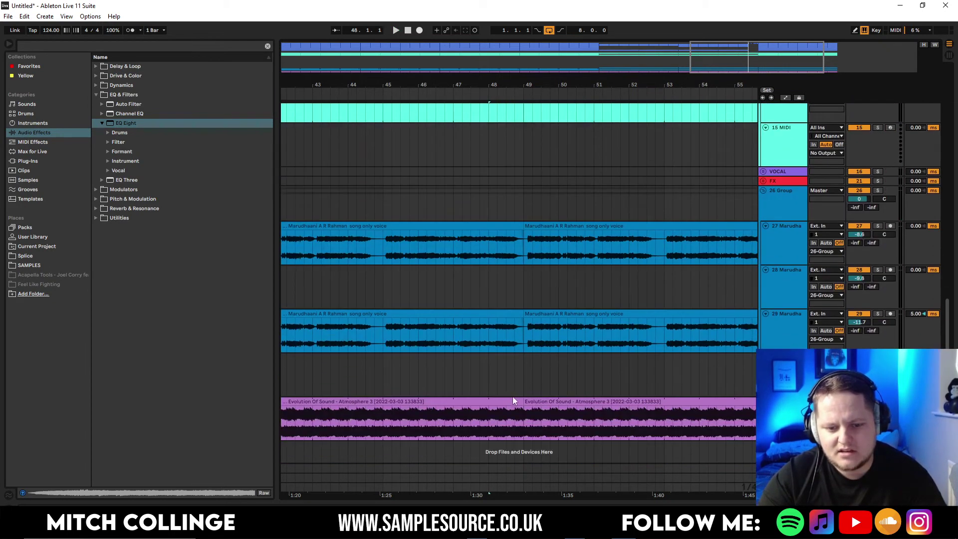
left_click_drag(521, 401, 488, 403)
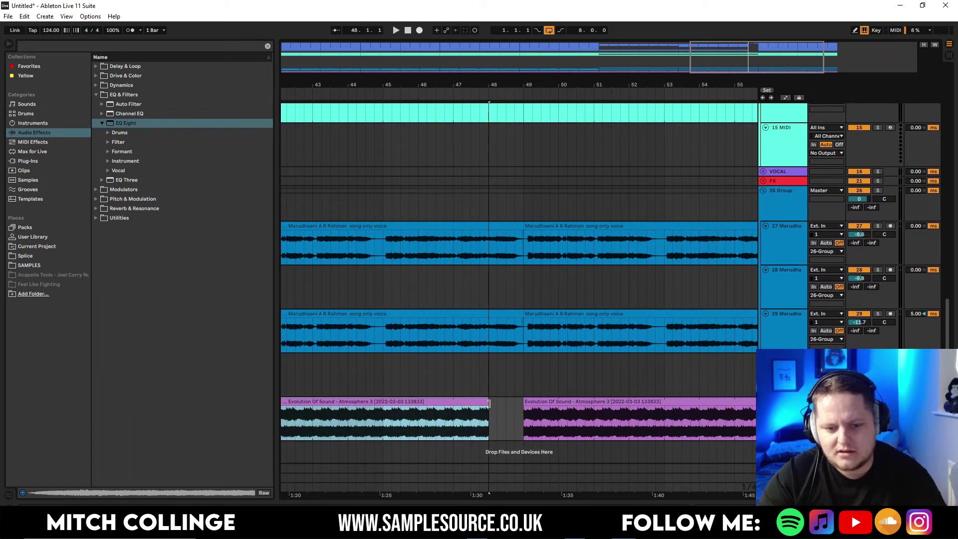
Trim the BASS clip on track 12 before bar 49 so that it ends at bar 48
left_click(401, 367)
key("space")
scroll(474, 274, "up", 10)
left_click_drag(523, 220, 487, 218)
scroll(487, 219, "up", 1)
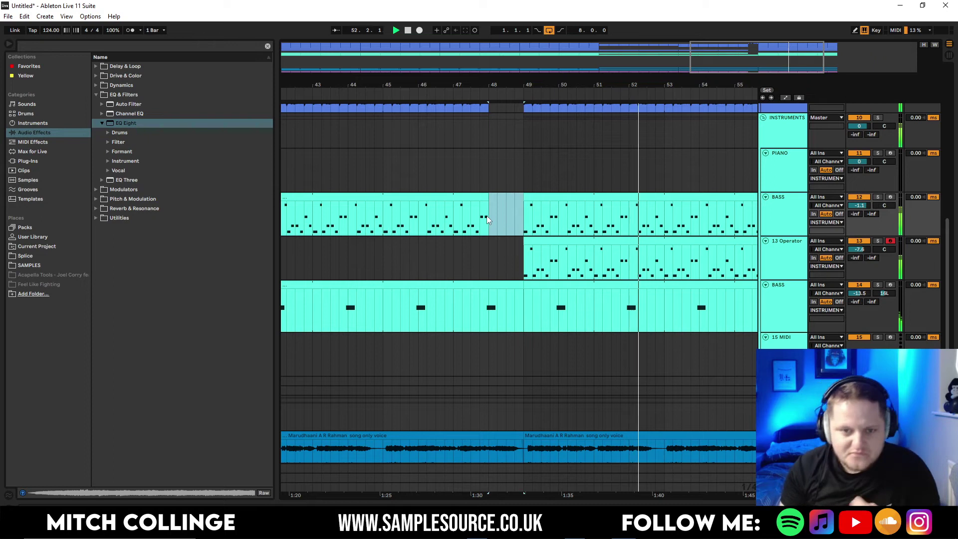
Delete the vocal clip on track 27 from bar 49 to bar 57
scroll(518, 212, "down", 1)
left_click_drag(728, 52, 519, 56)
scroll(561, 256, "down", 6)
left_click(513, 246)
key("Delete")
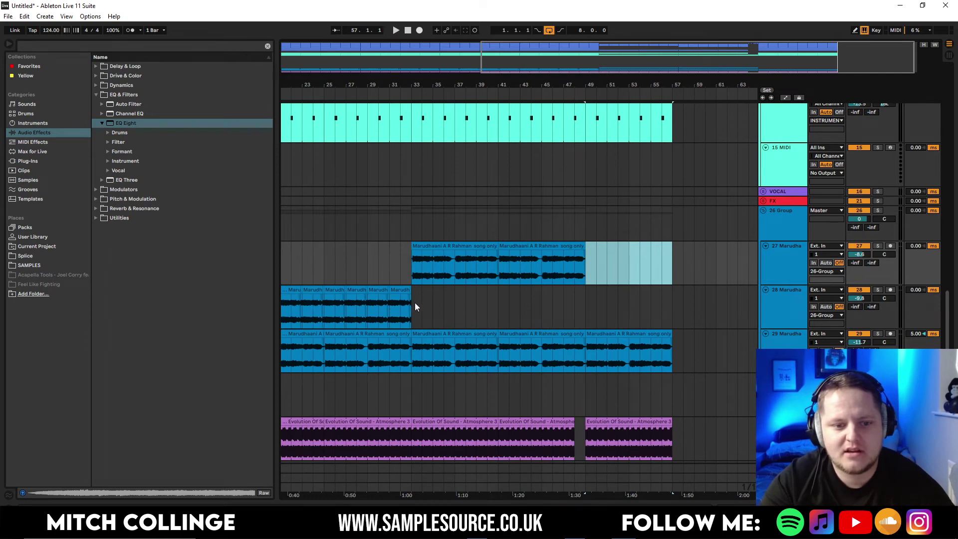
Copy the chopped vocals on track 28 from bars 25–33 to bar 49, and delete track 29's vocal from bar 49 onwards
left_click_drag(415, 306, 324, 307)
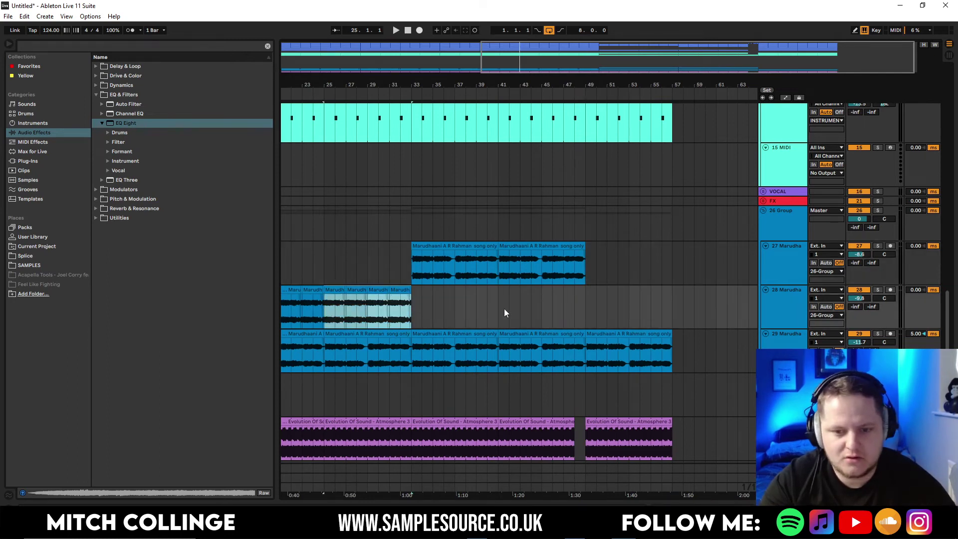
left_click(590, 313)
key("ctrl+v")
left_click(626, 333)
key("Delete")
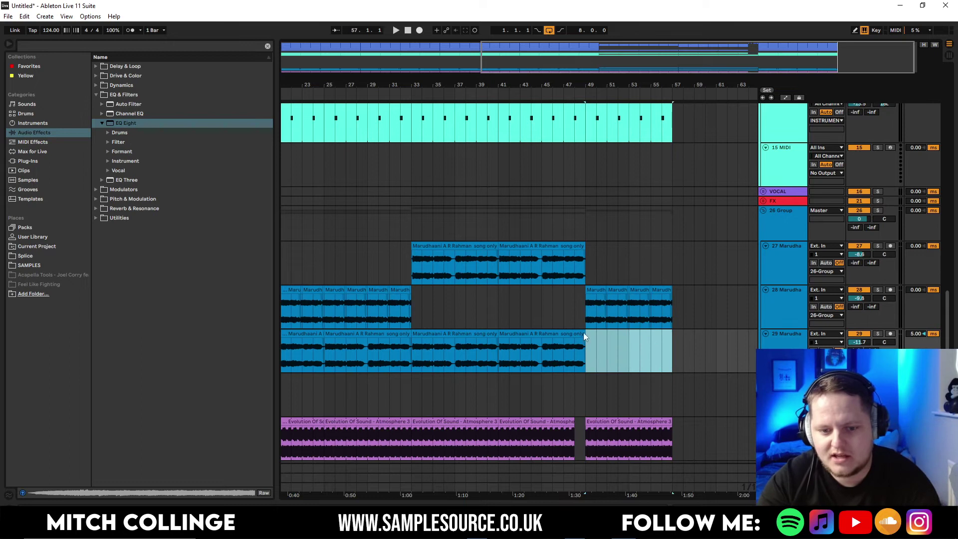
Play from bar 45 across the kick fill into bar 49 and check the drum, instrument and vocal tracks
left_click(543, 313)
key("space")
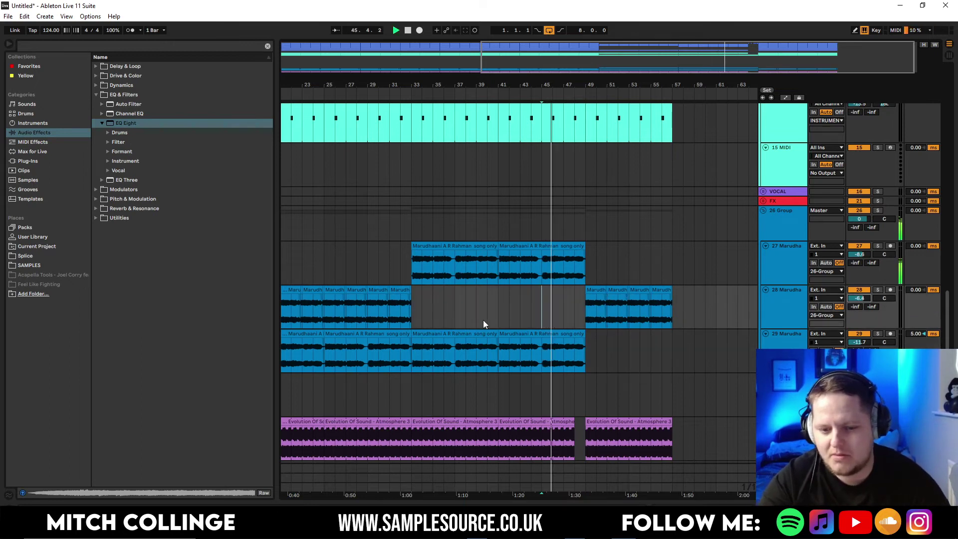
scroll(563, 301, "up", 1)
scroll(564, 297, "up", 10)
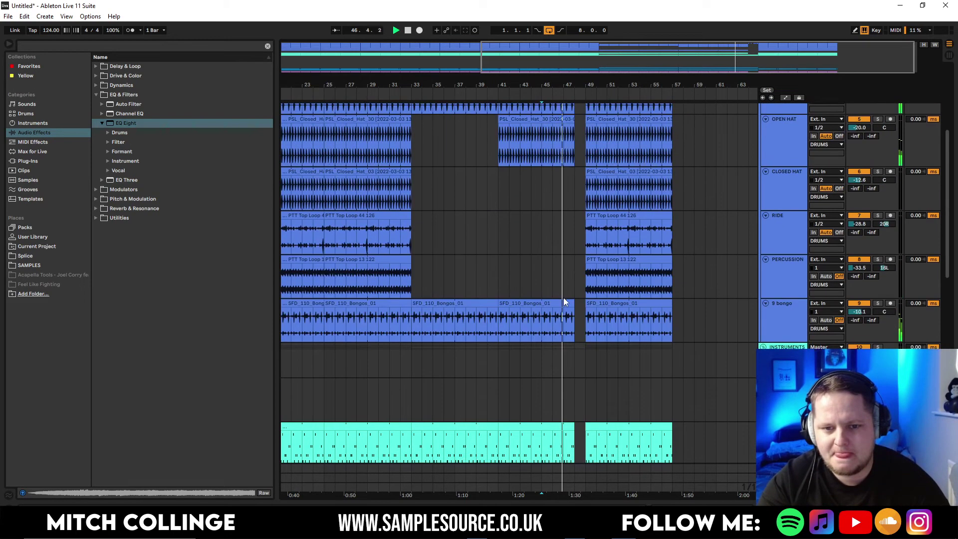
scroll(563, 297, "up", 1)
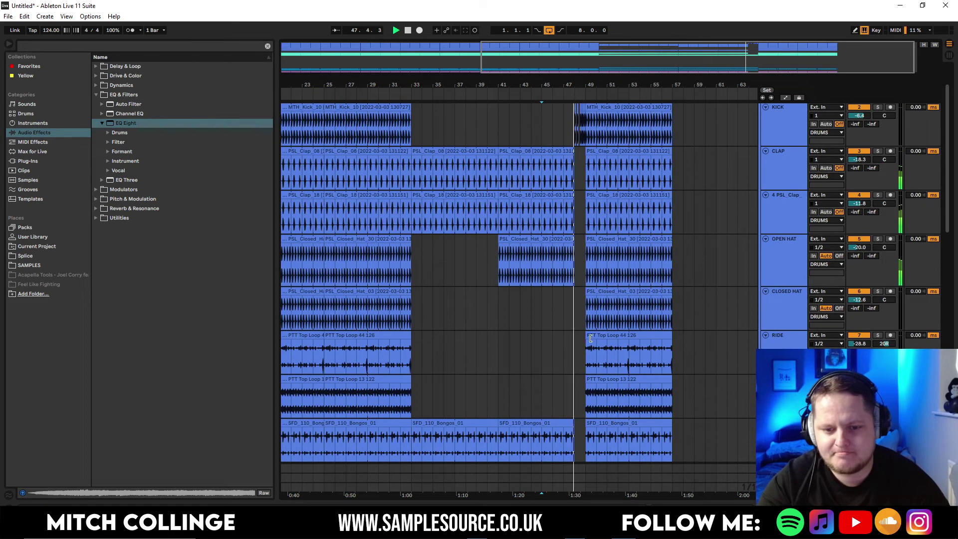
scroll(639, 214, "up", 5, "ctrl")
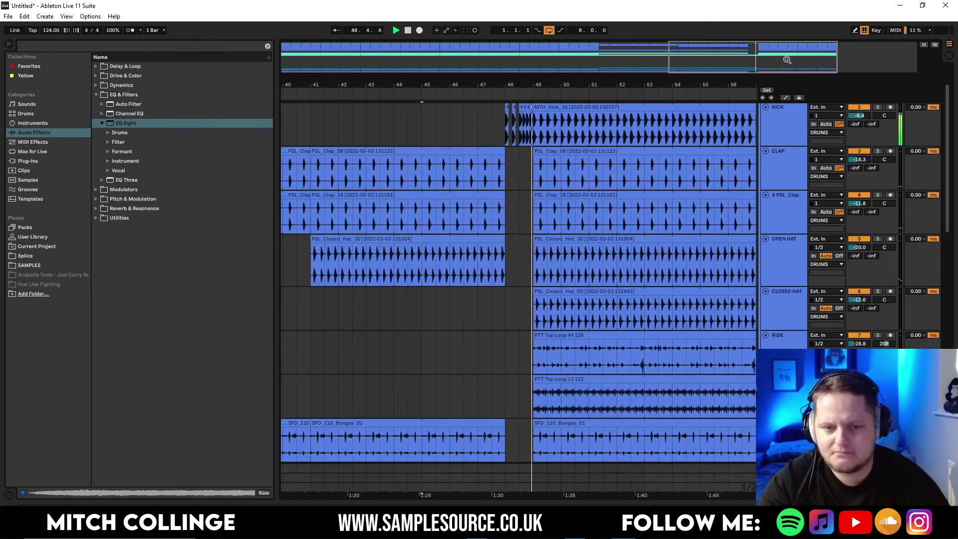
scroll(671, 134, "down", 5)
scroll(670, 137, "down", 10)
scroll(734, 128, "down", 3, "ctrl")
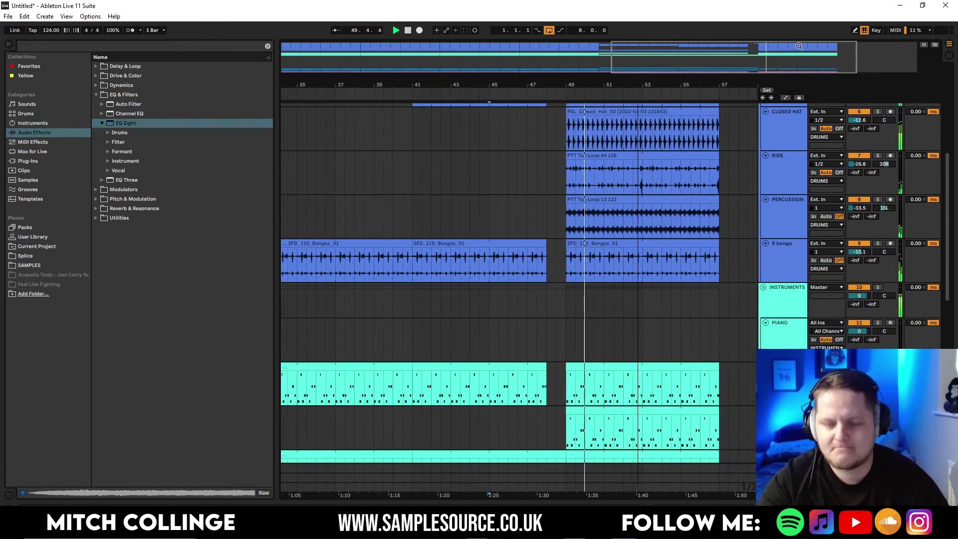
scroll(695, 260, "down", 13)
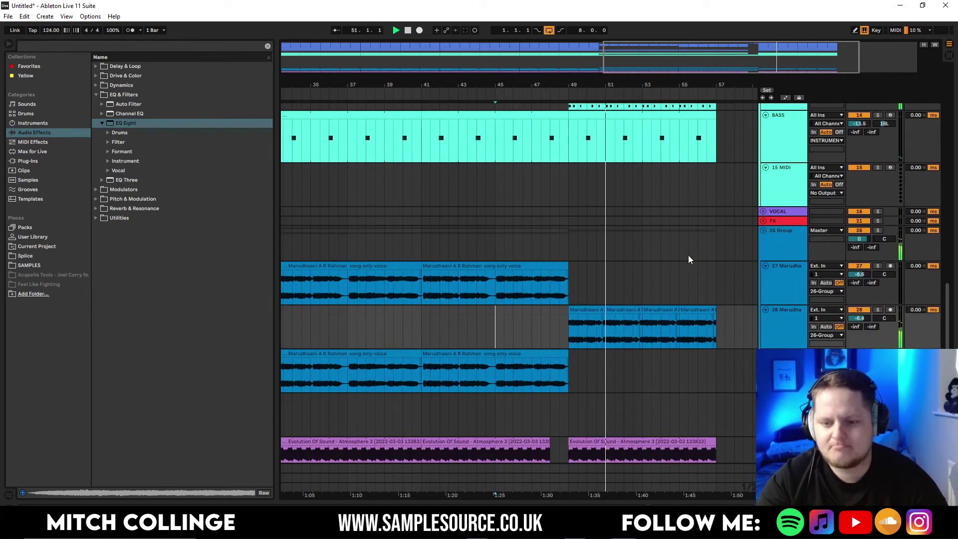
Raise the volume of vocal track 28 to about -4.7 dB and open its effects chain
left_click_drag(859, 318, 859, 313)
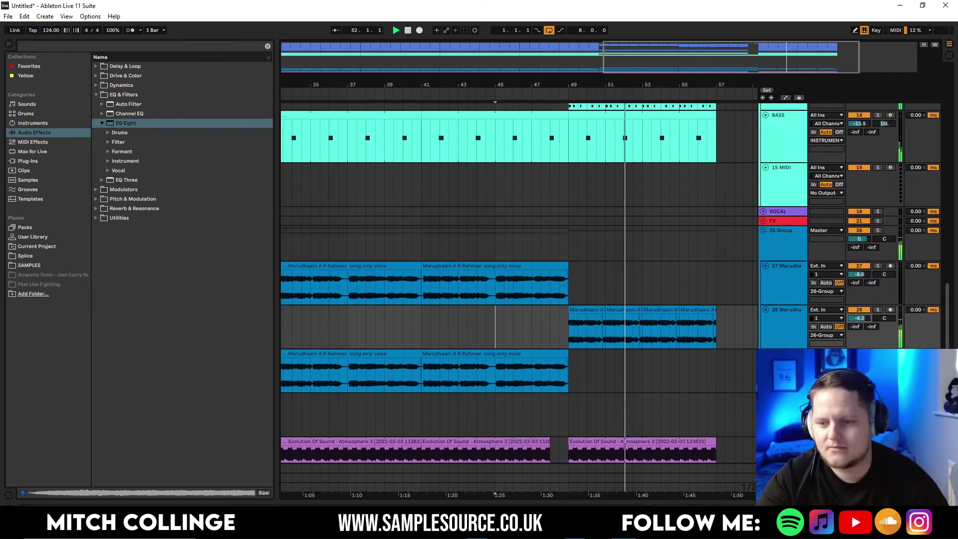
double_click(793, 326)
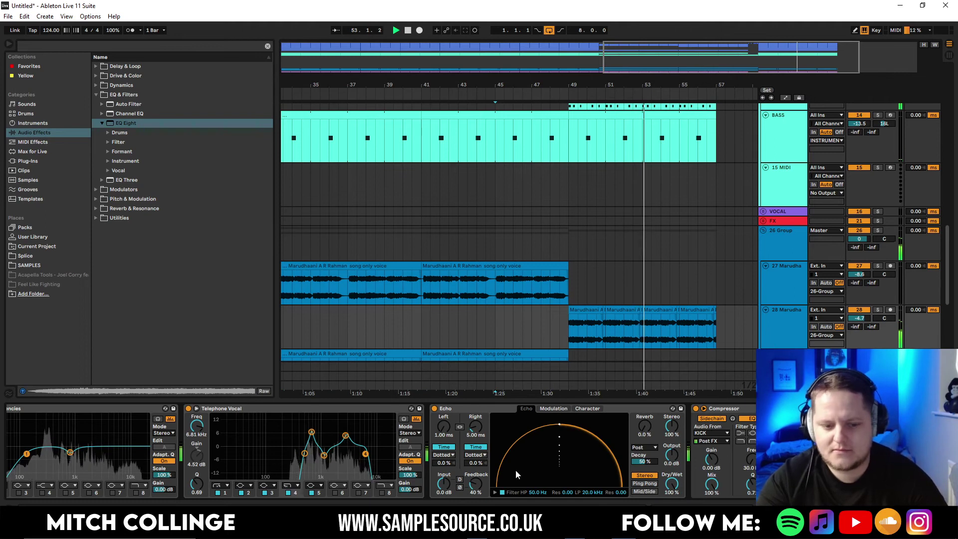
mouse_move(672, 484)
left_mouse_down()
mouse_move(672, 514)
mouse_move(671, 484)
left_mouse_up()
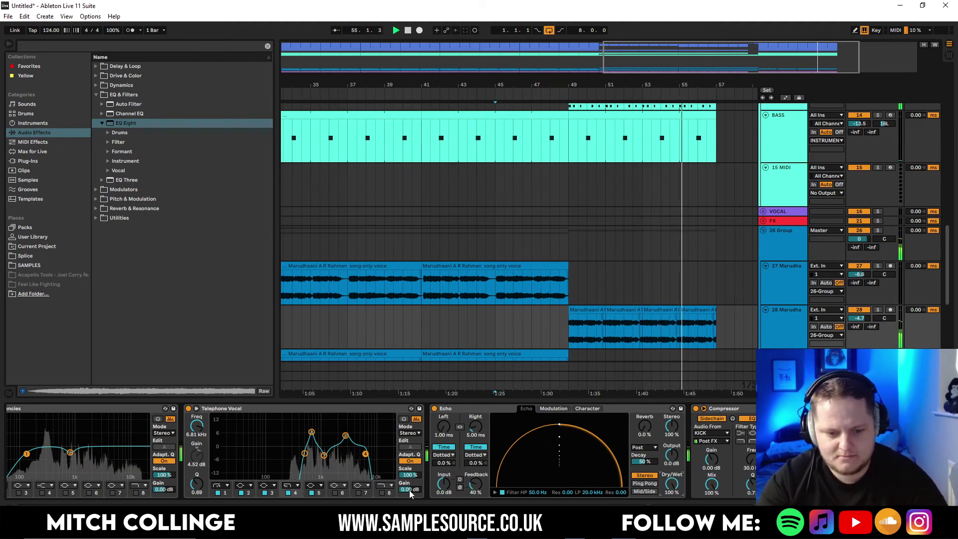
Soften the Telephone Vocal EQ: raise the high cut-off, lower the 653 Hz peak to 0.62 dB and reduce the peak near 3.67 kHz
key("space")
left_click_drag(365, 453, 375, 452)
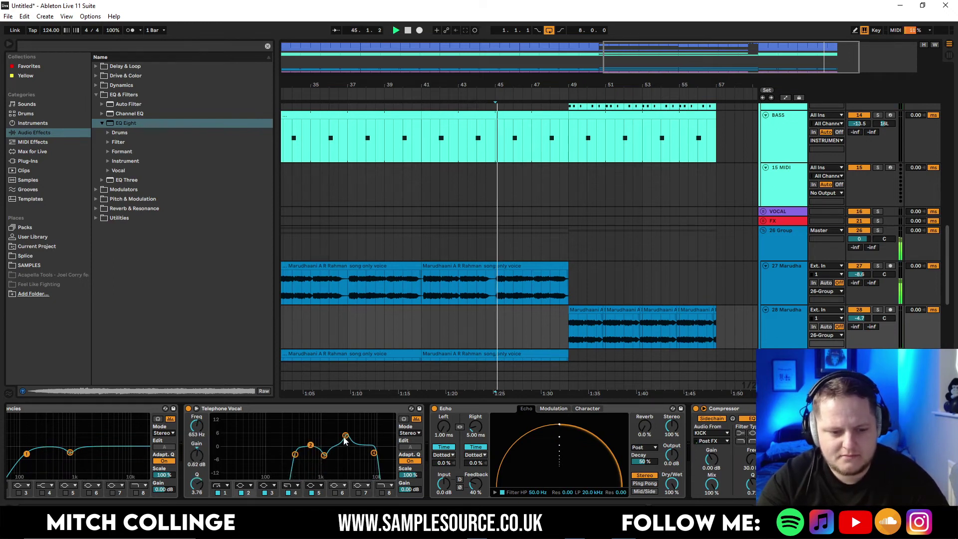
left_click(579, 271)
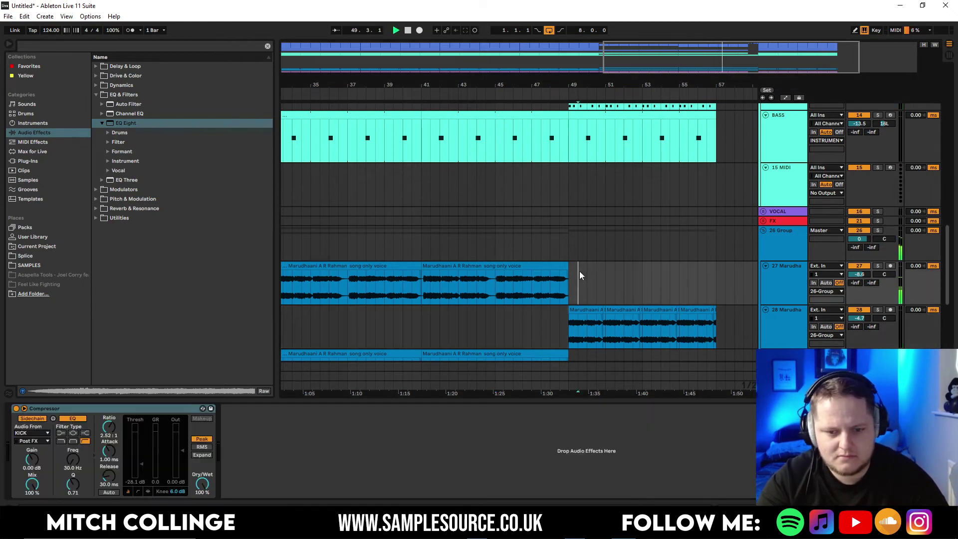
left_click(782, 331)
mouse_move(349, 440)
left_mouse_down()
mouse_move(362, 441)
mouse_move(352, 438)
mouse_move(350, 452)
left_mouse_up()
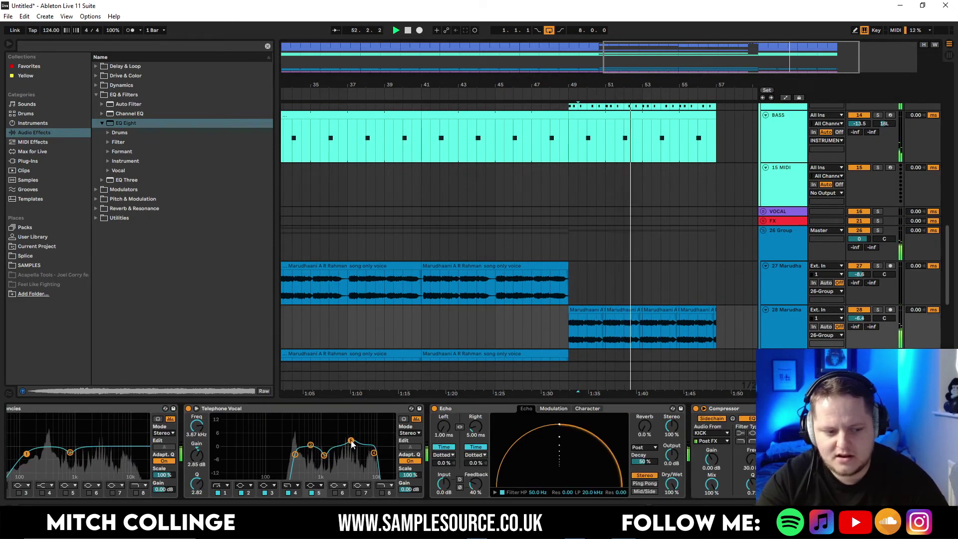
left_click(747, 403)
Stop playback and extend the arrangement loop from bar 1 to a length of 57 bars
scroll(617, 325, "up", 3)
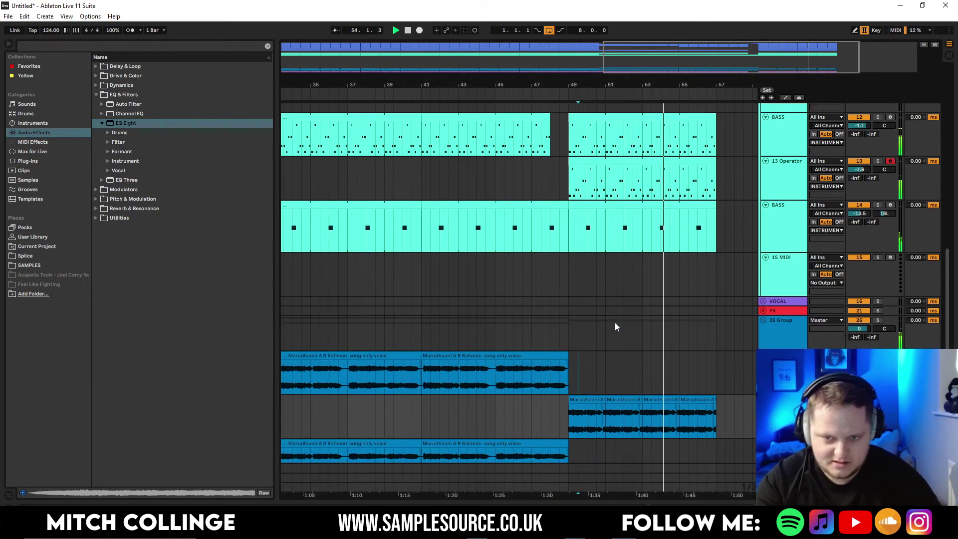
scroll(614, 326, "up", 8)
left_click(545, 256)
key("space")
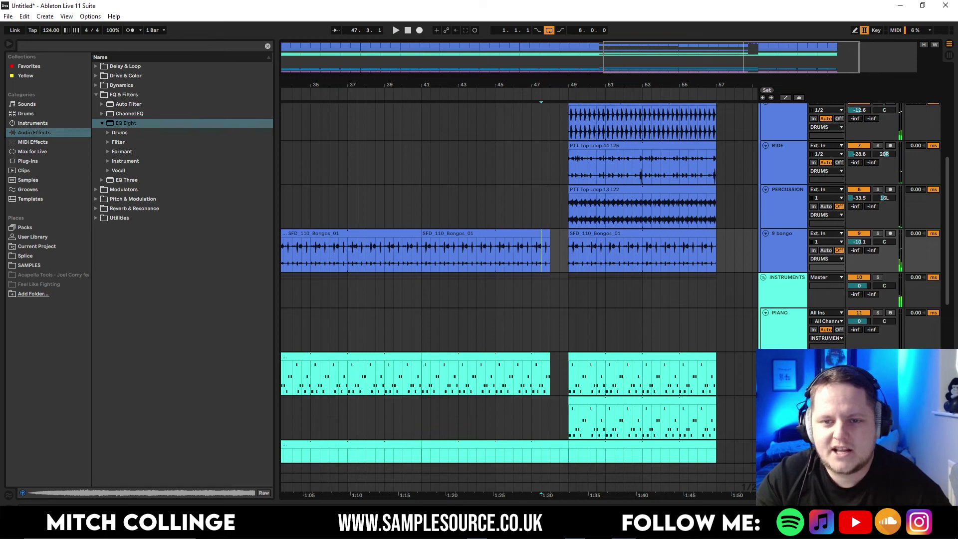
scroll(545, 255, "down", 2)
scroll(675, 175, "up", 8)
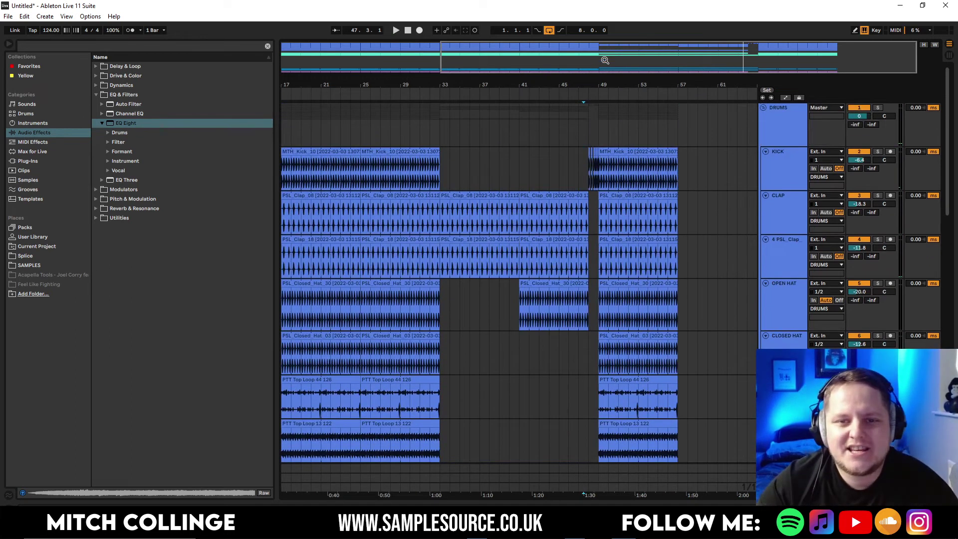
left_click_drag(604, 60, 491, 213)
left_click_drag(371, 91, 702, 126)
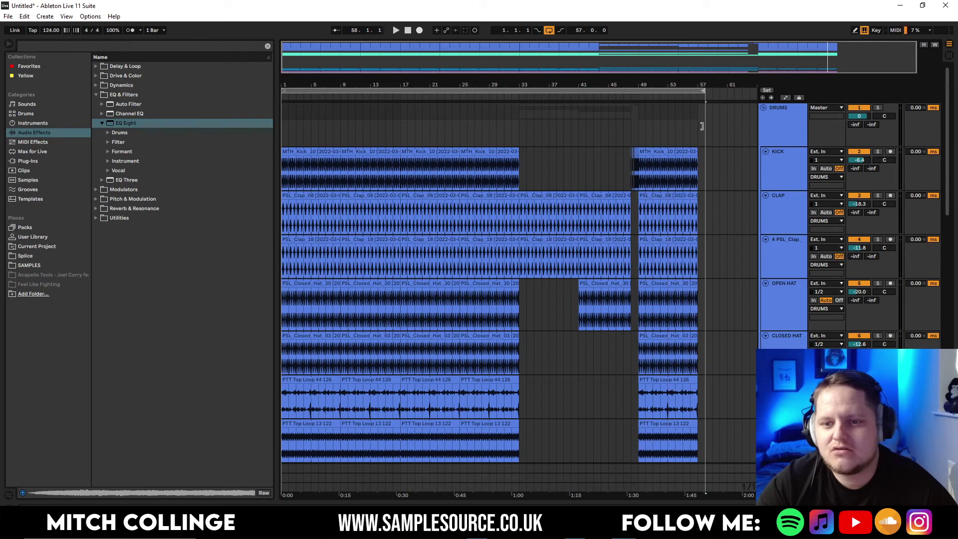
Collapse the DRUMS group and duplicate bars 49–57 of the DRUMS and INSTRUMENTS groups directly after bar 57
left_click(764, 108)
left_click_drag(698, 118, 638, 115)
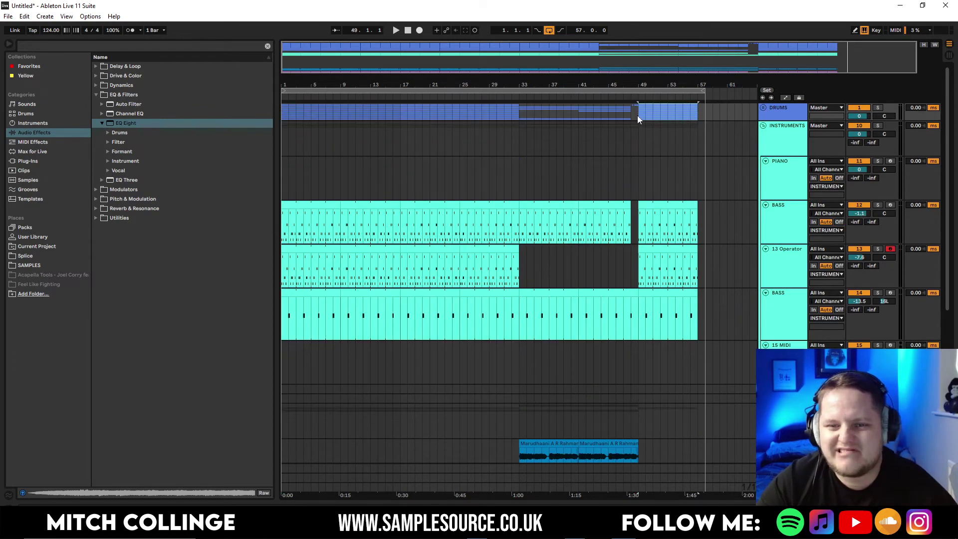
key("ctrl+d")
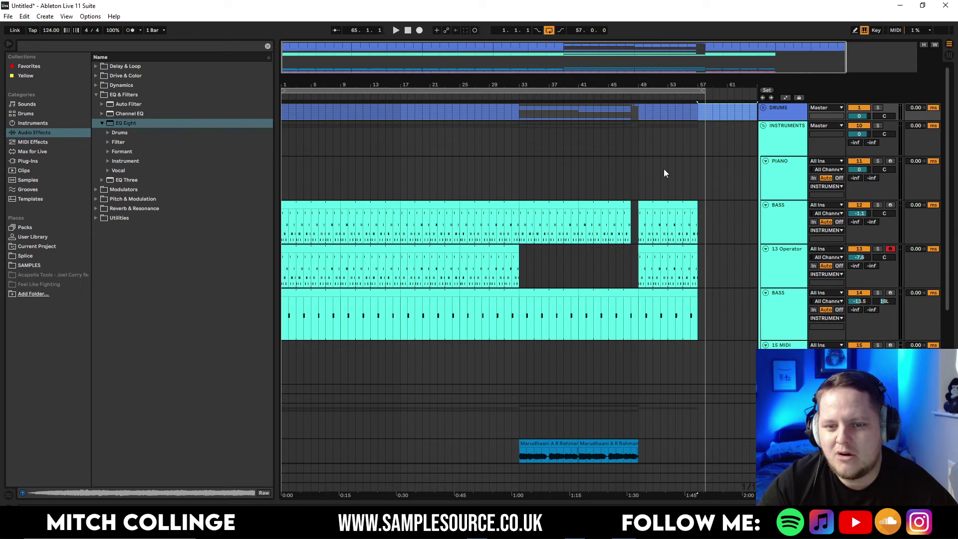
left_click_drag(637, 145, 696, 145)
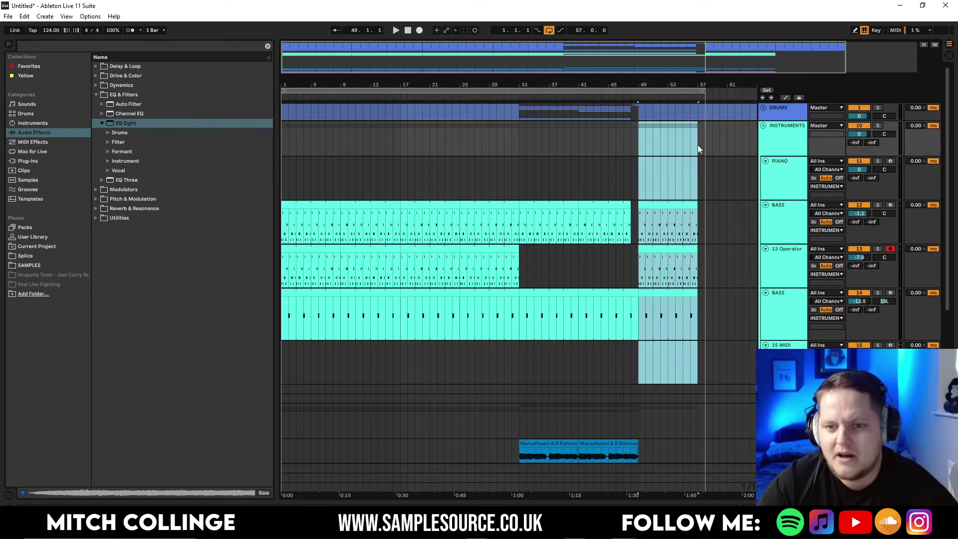
key("ctrl+d")
In the BASS clip on track 14, lengthen the C2 note at bar 48 so that it lasts until bar 49
left_click(619, 142)
scroll(623, 152, "down", 3)
left_click_drag(768, 62, 767, 93)
left_click(549, 179)
mouse_move(574, 215)
left_mouse_down()
mouse_move(550, 212)
mouse_move(573, 214)
left_mouse_up()
left_click(537, 186)
key("space")
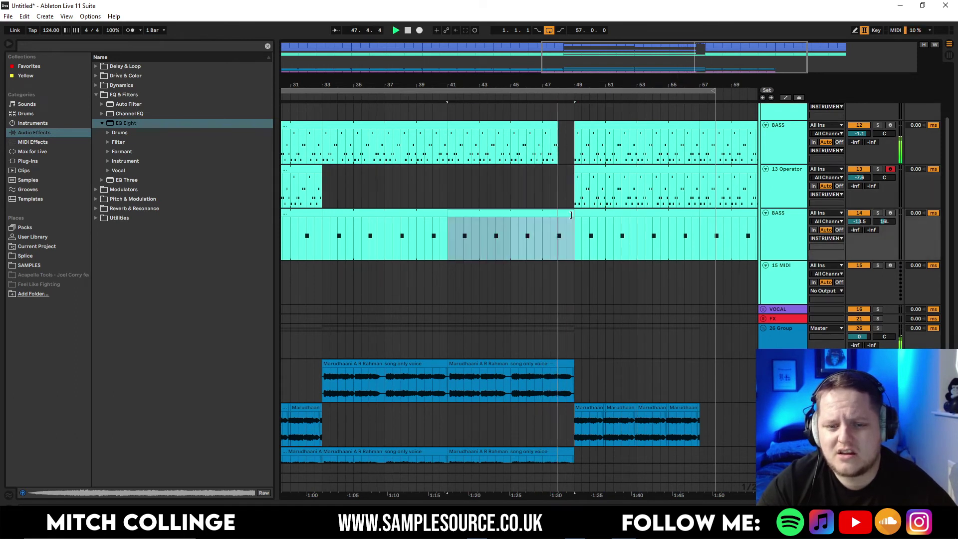
left_click_drag(701, 49, 703, 64)
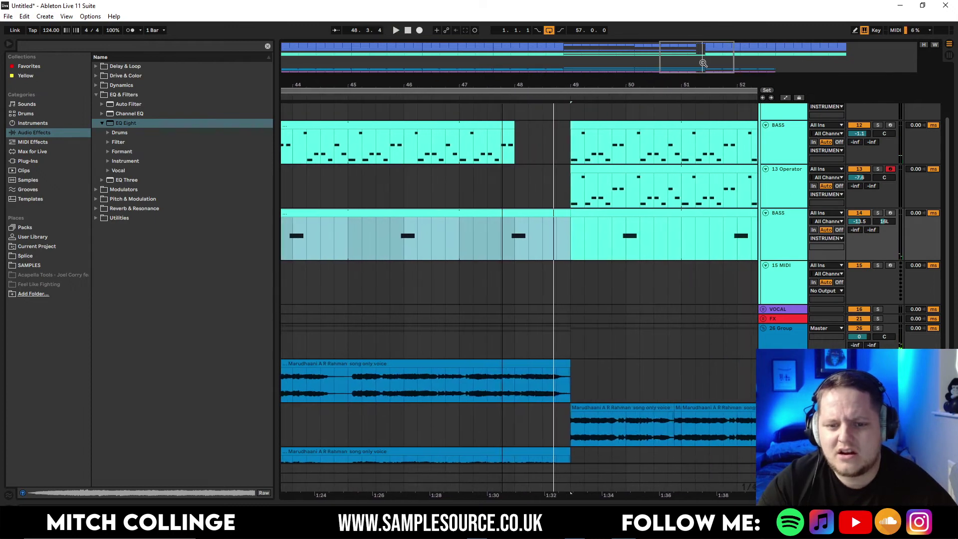
left_click(498, 250)
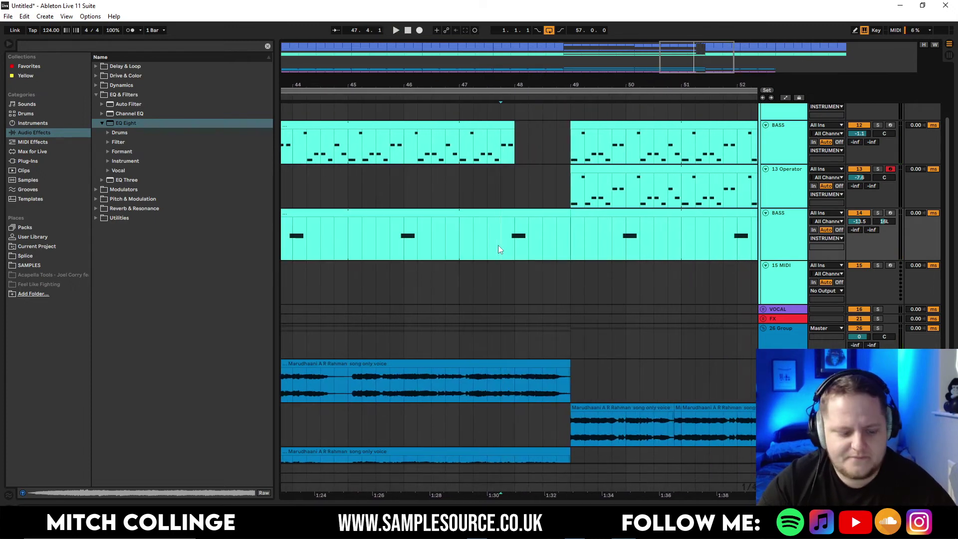
double_click(545, 213)
left_click_drag(480, 307, 950, 310)
key("space")
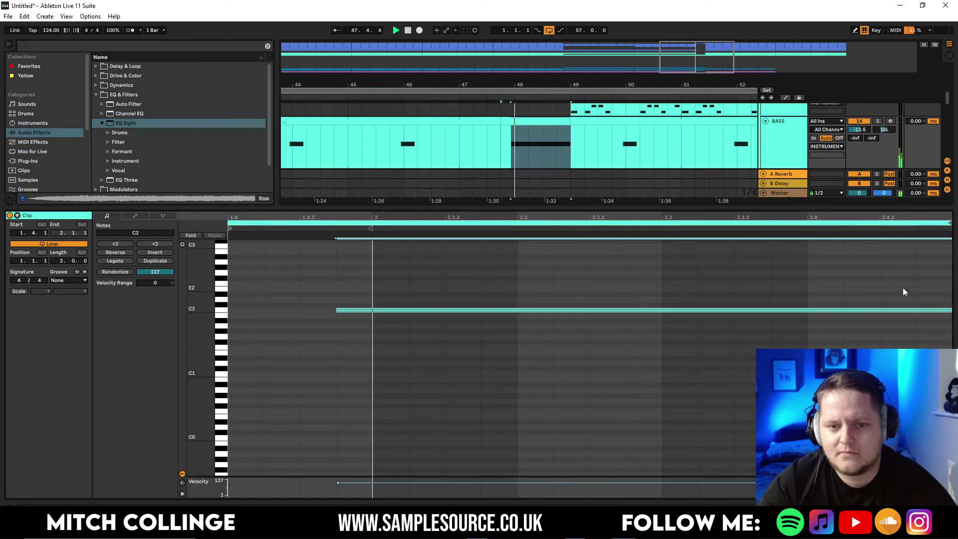
Trim the track 14 BASS clip before bar 49 back to about 48.4 and play the transition
double_click(816, 209)
left_click_drag(570, 121, 556, 122)
left_click(487, 144)
key("space")
key("space")
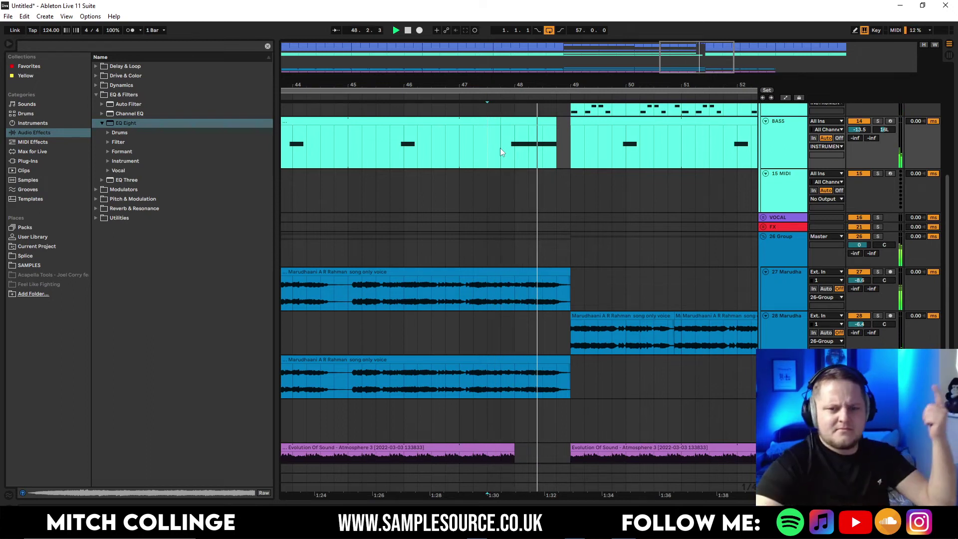
scroll(548, 139, "up", 5)
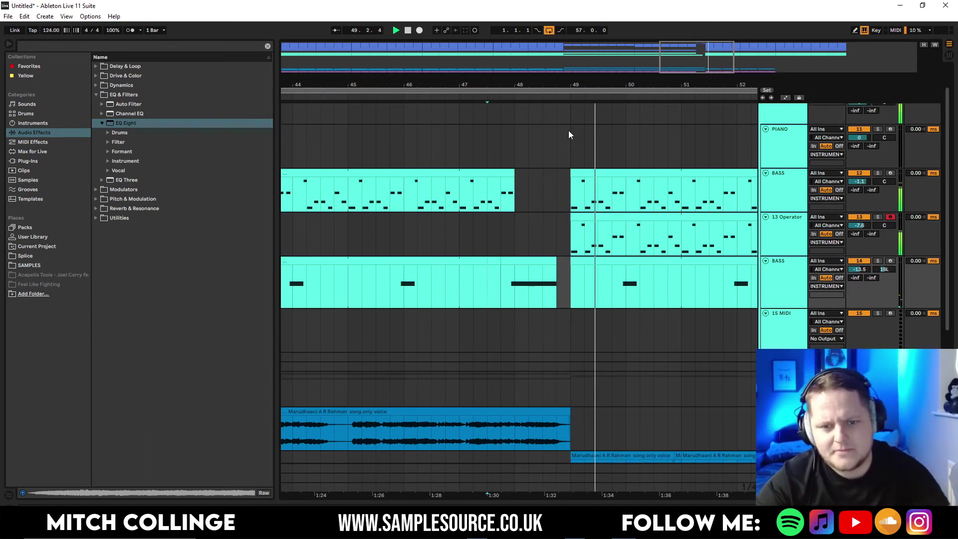
Expand the DRUMS group and extend the percussion and ride loops back from bar 49 into the last beat of bar 48
left_click(763, 108)
left_click_drag(695, 59, 699, 62)
scroll(580, 294, "down", 2)
left_click_drag(582, 342, 530, 354)
left_click(529, 355)
key("space")
left_click_drag(583, 308, 530, 305)
left_click(491, 303)
Try starting the percussion loop at 48.4 as well, play it, and undo the latest loop extensions
left_click_drag(553, 343, 527, 344)
left_click(488, 343)
key("space")
key("ctrl+z")
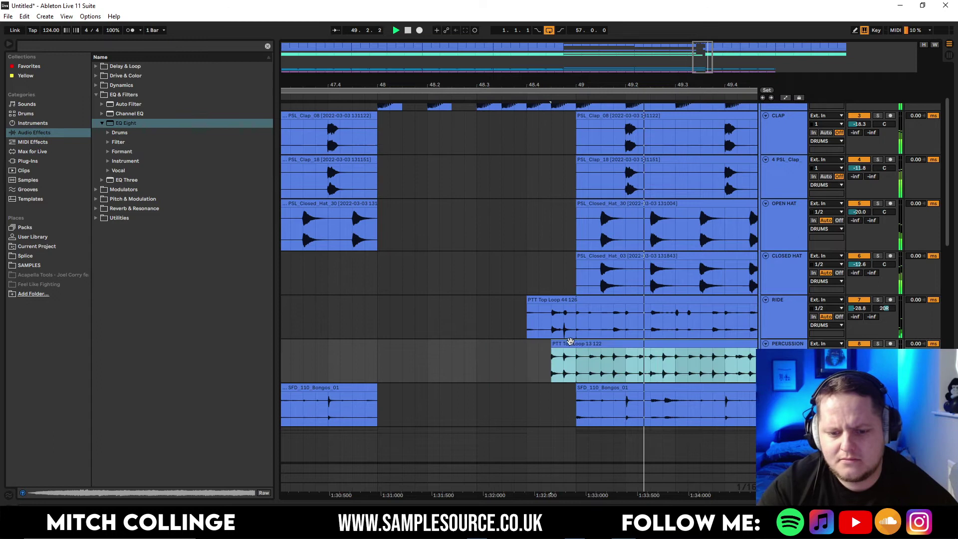
key("ctrl+z")
key("ctrl+z")
Extend the bongo clip after the fill back to 48.4 and play into bar 49
key("space")
left_click_drag(554, 389, 530, 394)
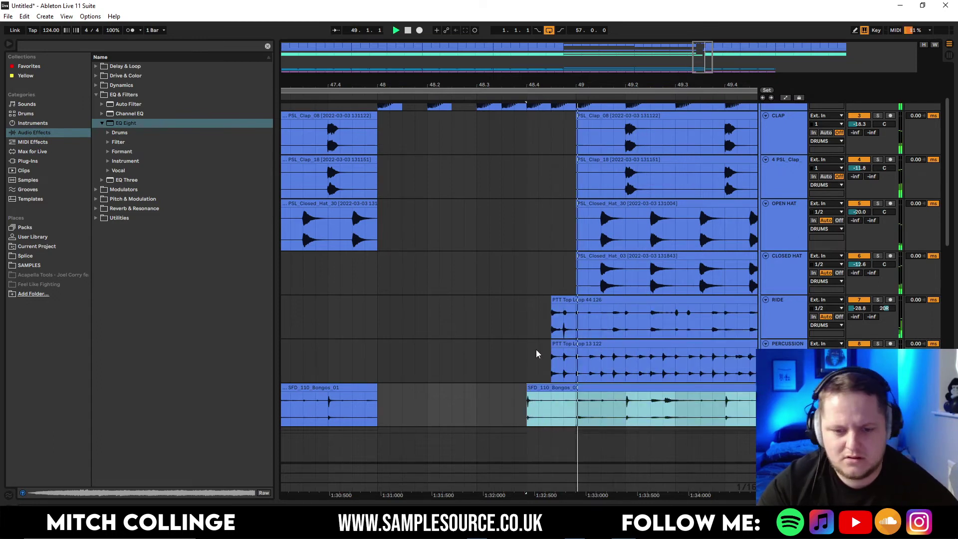
scroll(533, 268, "up", 3)
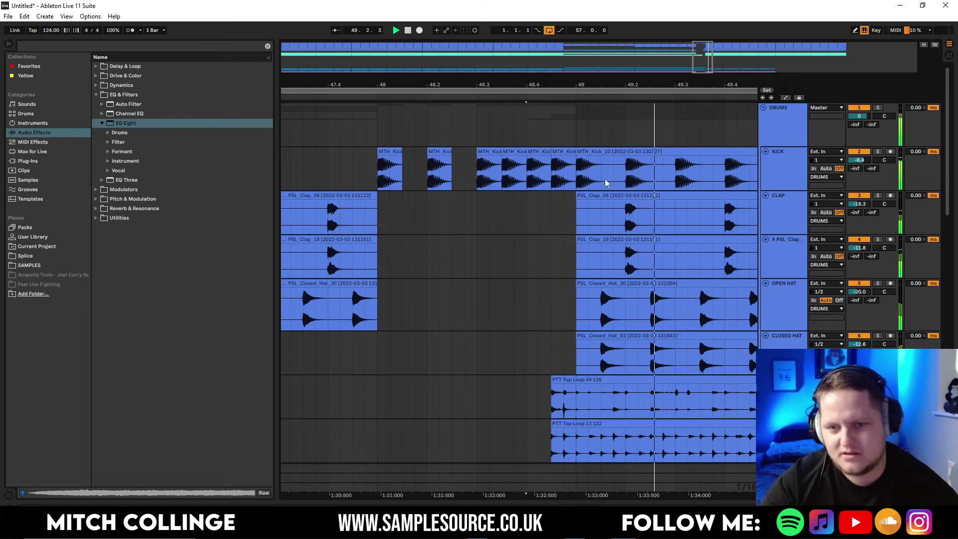
Copy the clap hit at 49.2 on both clap tracks and try pasting it a thirty-second note before bar 49
mouse_move(694, 66)
left_mouse_down()
mouse_move(690, 47)
mouse_move(729, 60)
mouse_move(709, 63)
left_mouse_up()
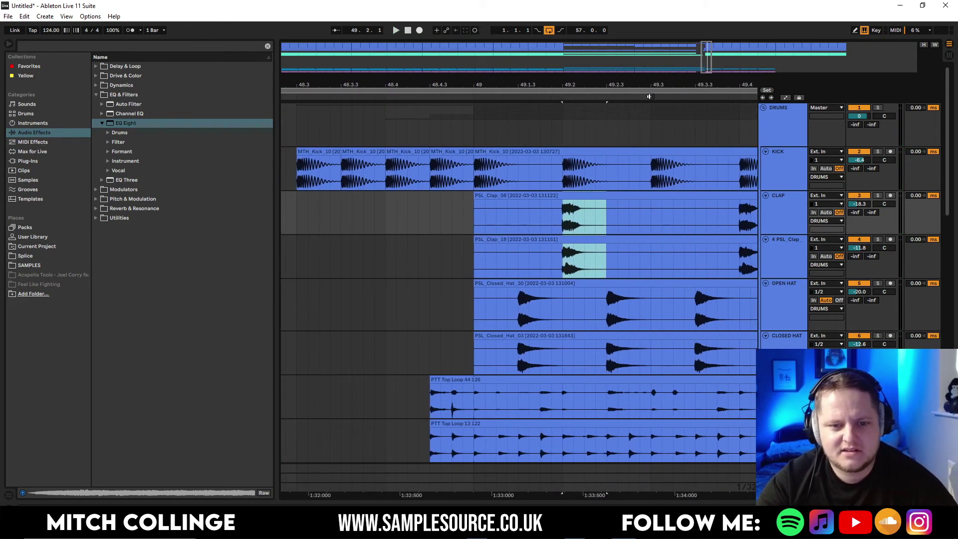
left_click(463, 211)
key("ctrl+v")
left_click(355, 206)
key("space")
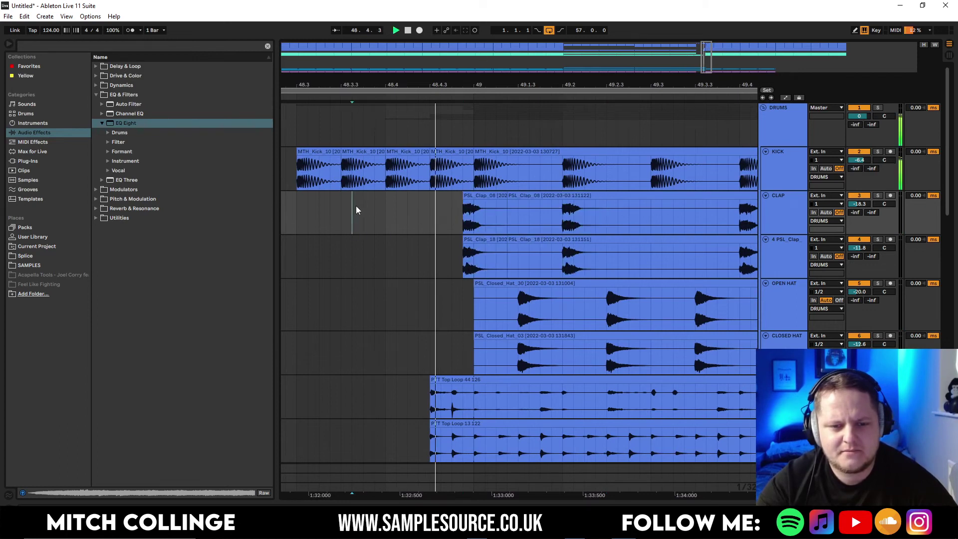
key("space")
key("ctrl+z")
Paste the copied clap hit a sixteenth note before bar 49 on both clap tracks and play the fill
left_click(448, 213)
key("ctrl+v")
left_click(375, 211)
key("space")
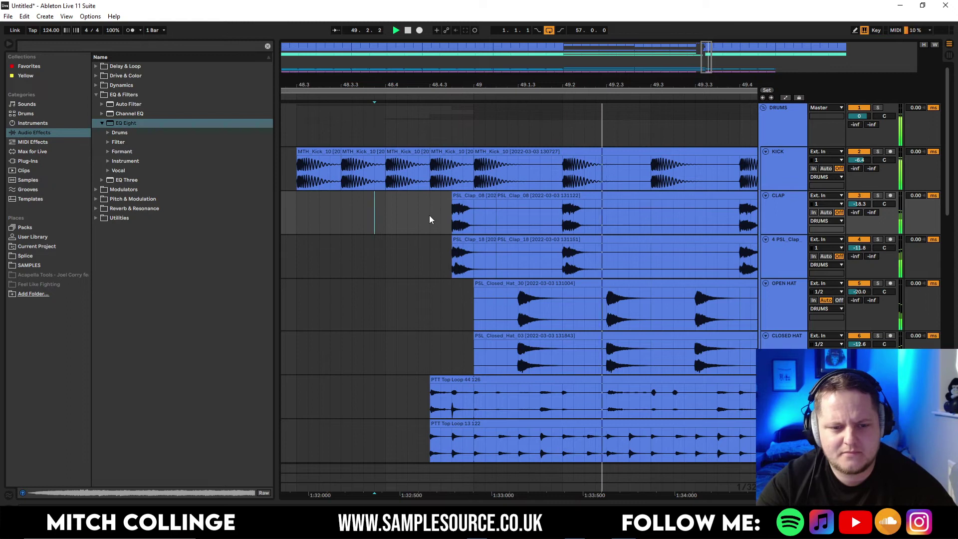
Try pasting a second copied clap hit an eighth note before bar 49 on both clap tracks and play the fill
key("ctrl+v")
left_click(354, 208)
left_click(450, 220)
key("ctrl+v")
left_click(383, 215)
key("space")
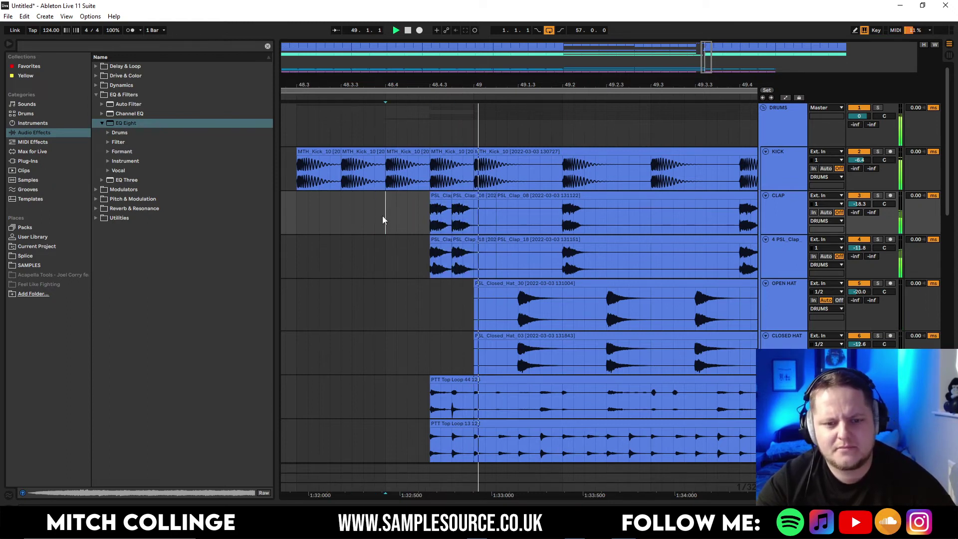
left_click_drag(707, 61, 567, 270)
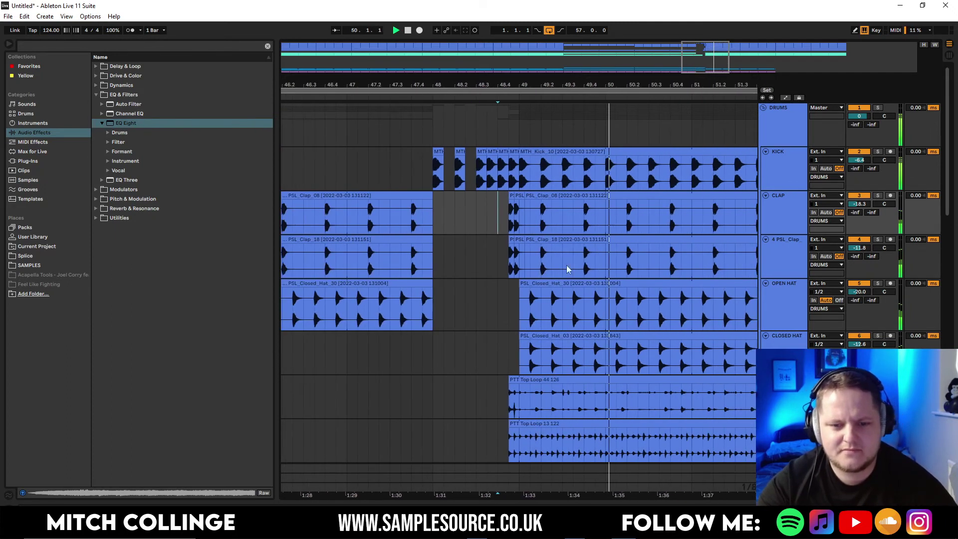
Undo the clap hits pasted before bar 49 on both clap tracks
key("Delete")
left_click(489, 205)
key("space")
key("ctrl+z")
key("ctrl+z")
key("ctrl+z")
key("ctrl+z")
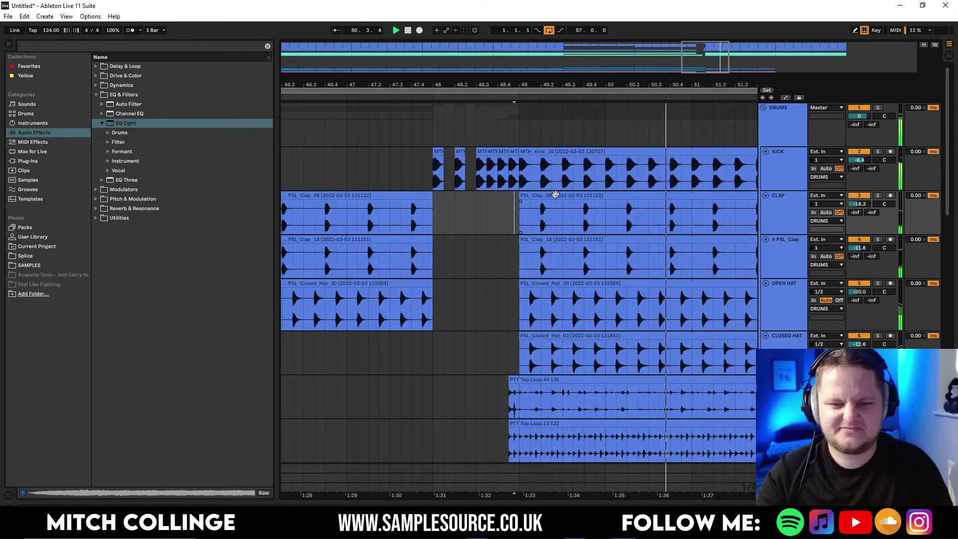
Copy the vocal clip on track 29, the lowest vocal track, and paste it at bar 57
left_click_drag(694, 69, 671, 65)
scroll(600, 236, "down", 15)
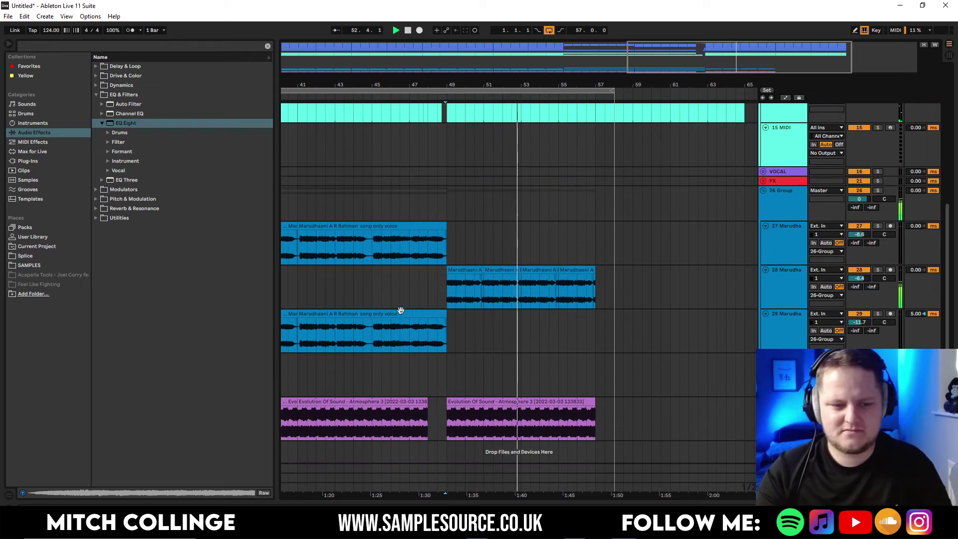
left_click(396, 313)
key("ctrl+c")
left_click(597, 331)
key("ctrl+v")
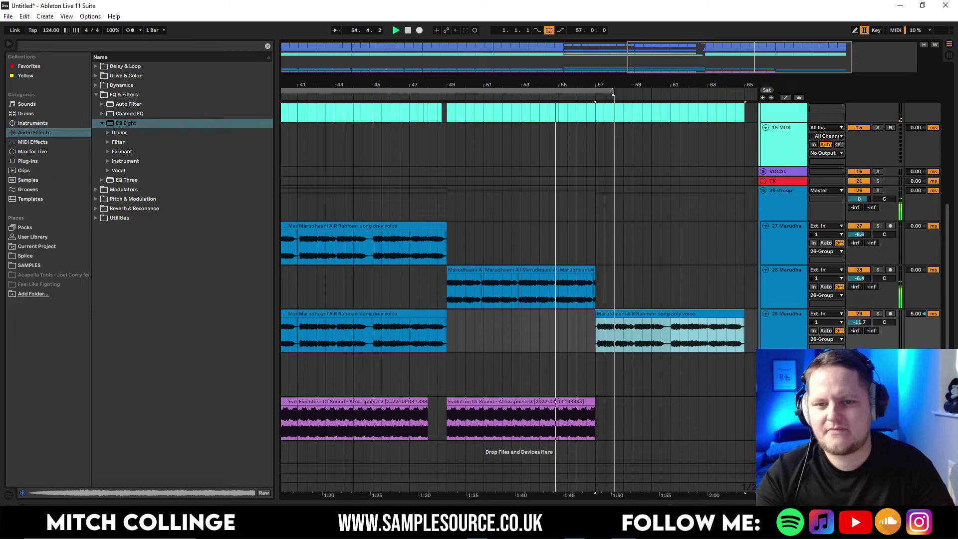
Extend the loop region and the Atmosphere 3 clip that starts at bar 49 to bar 65
left_click_drag(613, 91, 744, 92)
left_click_drag(592, 400, 744, 400)
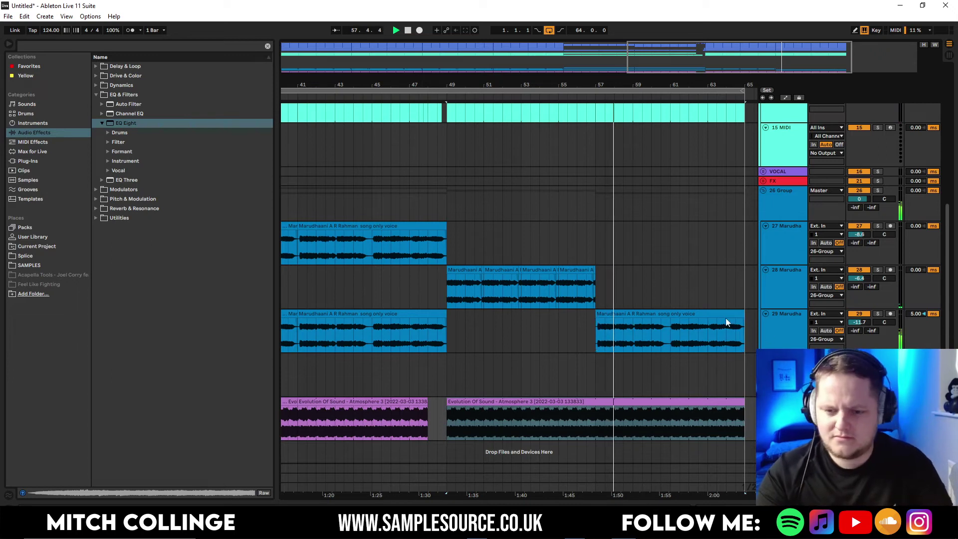
Duplicate the chopped vocal section on track 28 into bars 57 to 65 and play from about bar 46
left_click_drag(597, 301, 442, 304)
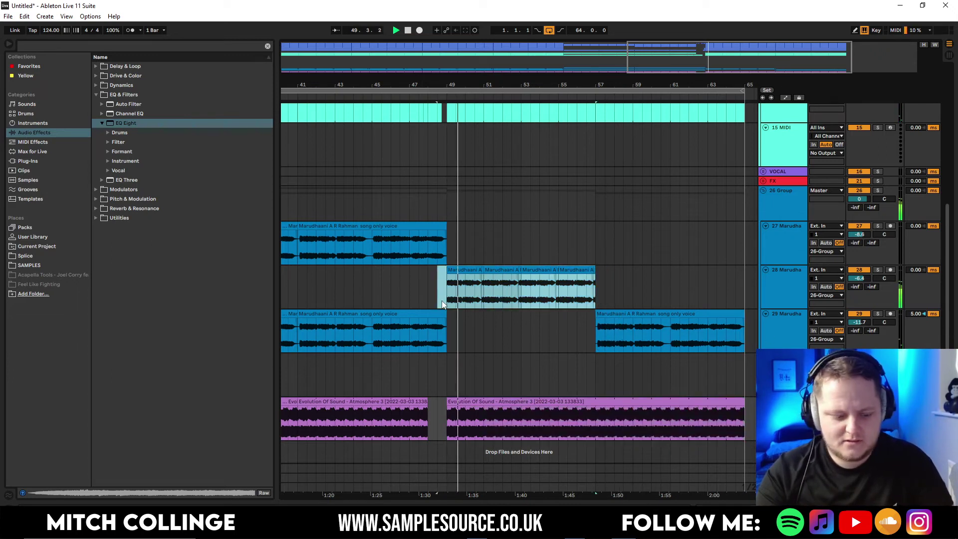
key("ctrl+d")
scroll(582, 237, "up", 4)
left_click(391, 215)
key("space")
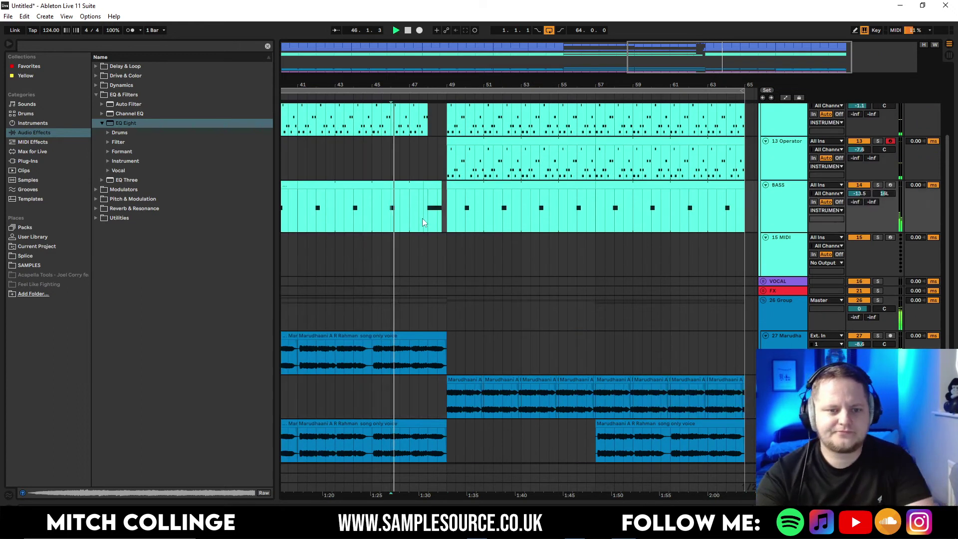
Collapse the INSTRUMENTS group while listening to the transition into bar 49
scroll(422, 218, "up", 4)
left_click(763, 126)
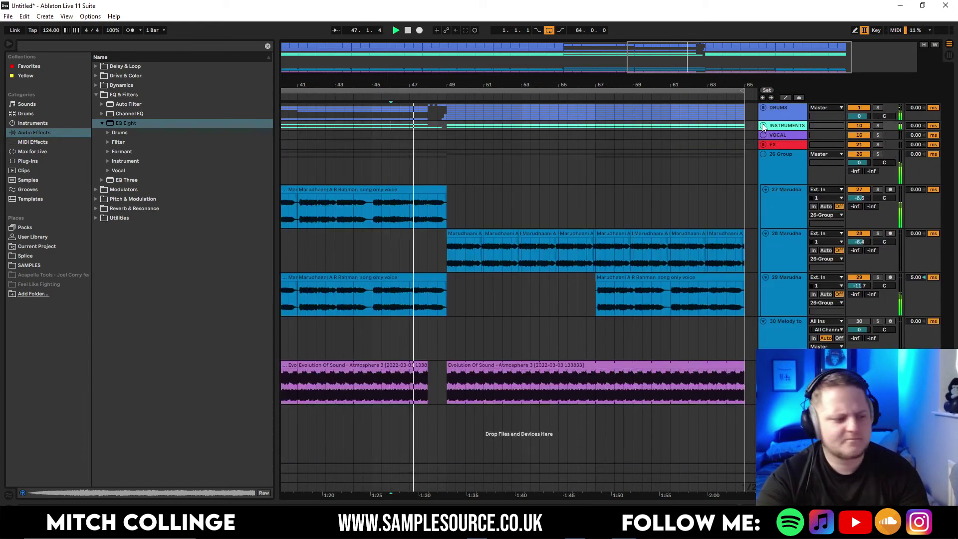
left_click(763, 126)
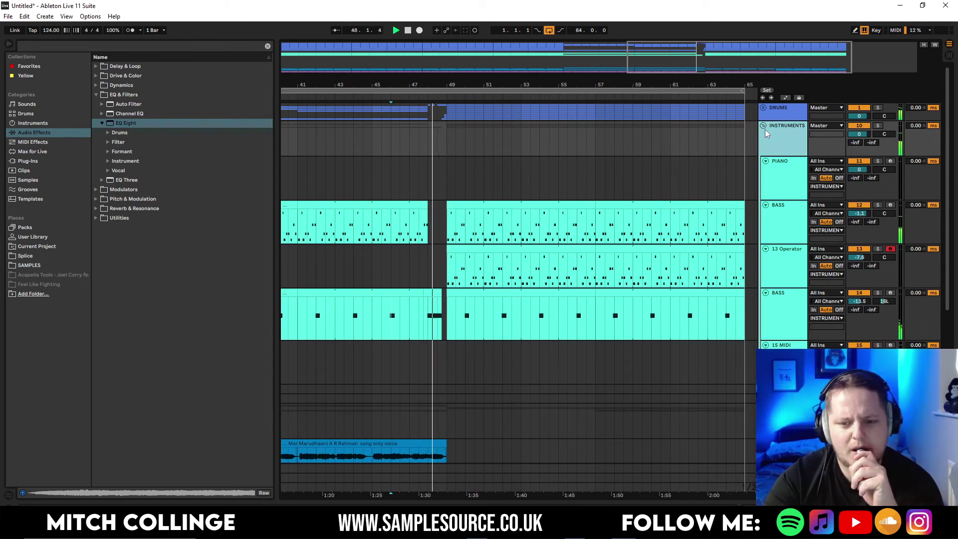
left_click(764, 125)
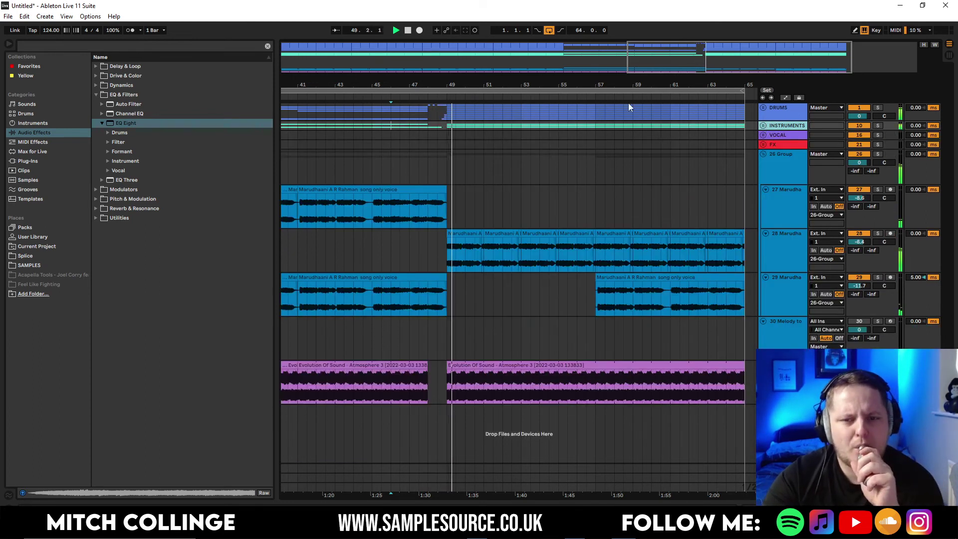
left_click(430, 85)
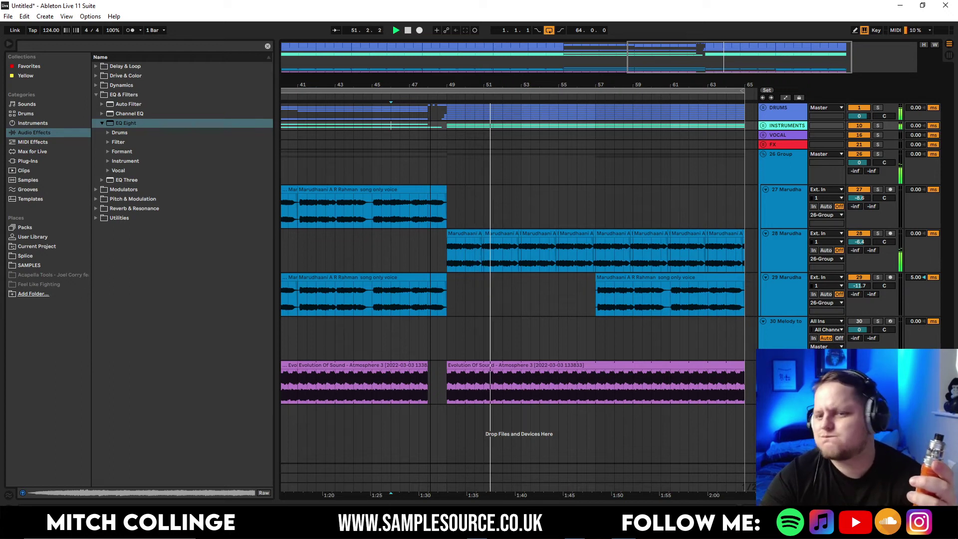
Expand the DRUMS group and insert a new audio track below the bongo track
left_click(763, 108)
scroll(686, 124, "down", 3)
scroll(687, 124, "down", 3)
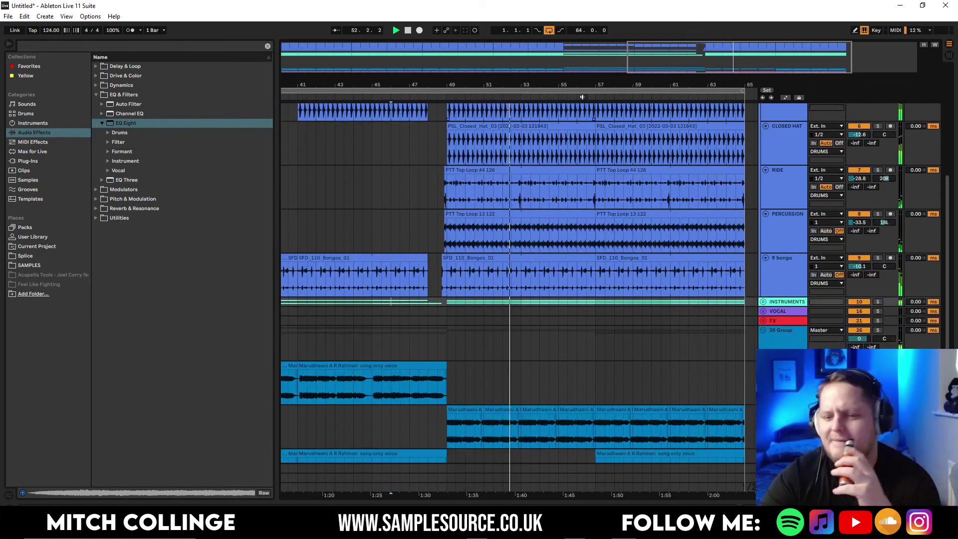
right_click(786, 272)
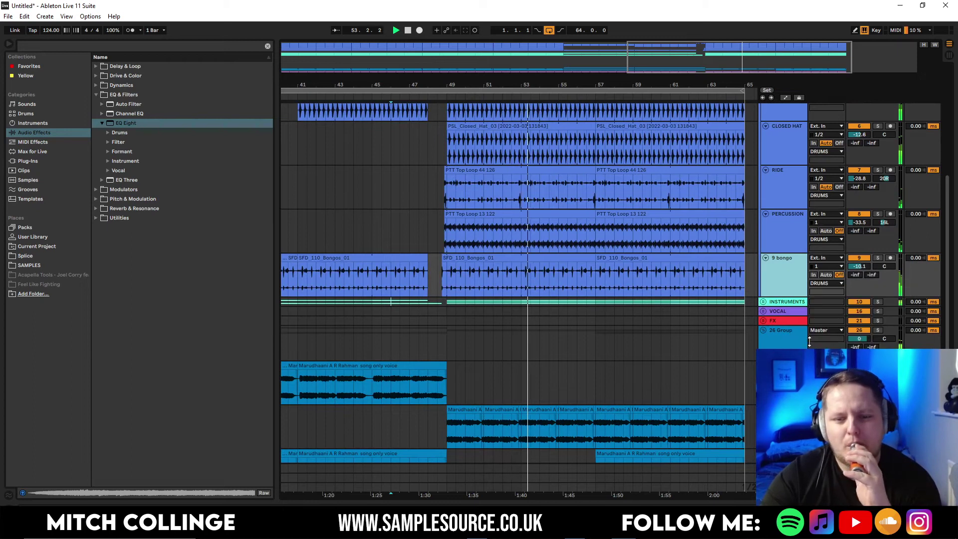
left_click(817, 344)
Search the SAMPLES folder for "ride" and open the Rides folder in the Main Stage Revolution drums
left_click(65, 263)
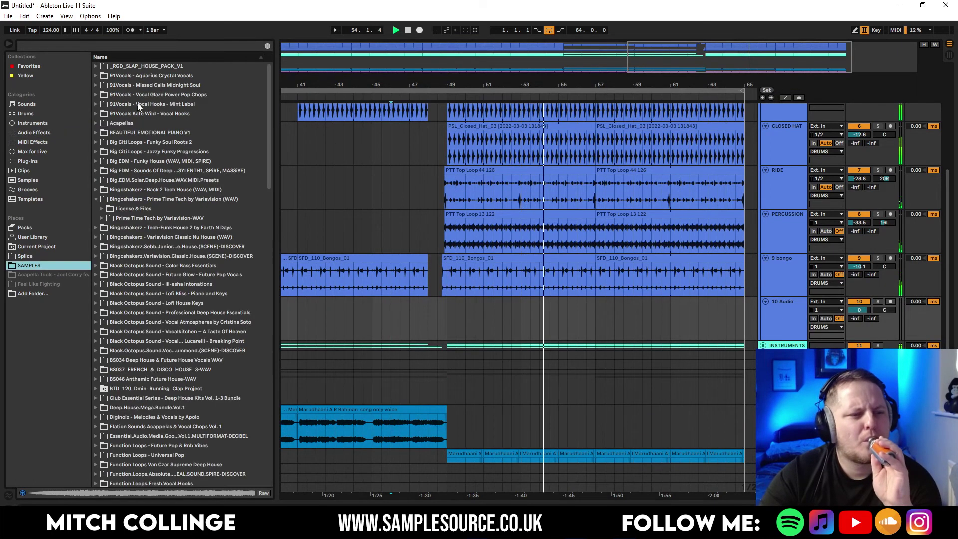
left_click(143, 46)
type("ride")
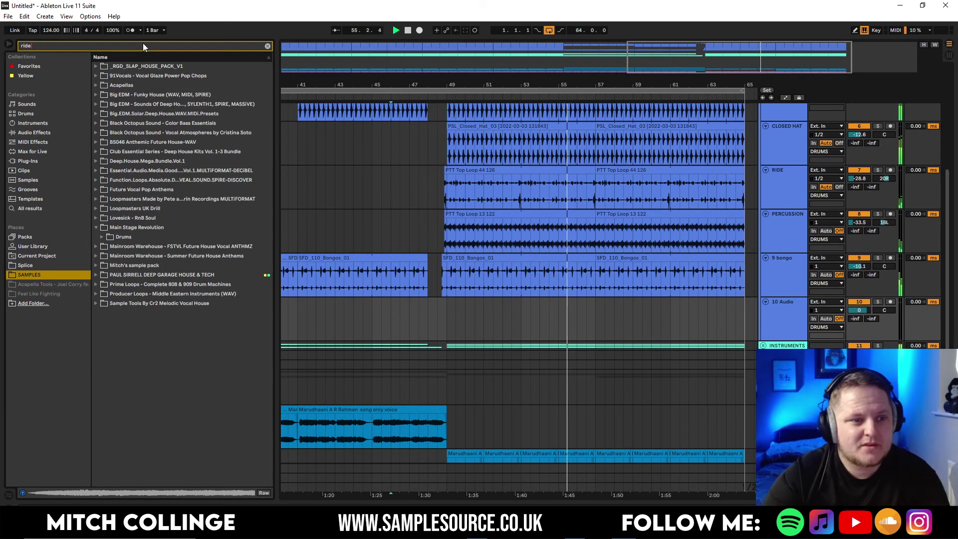
left_click(530, 309)
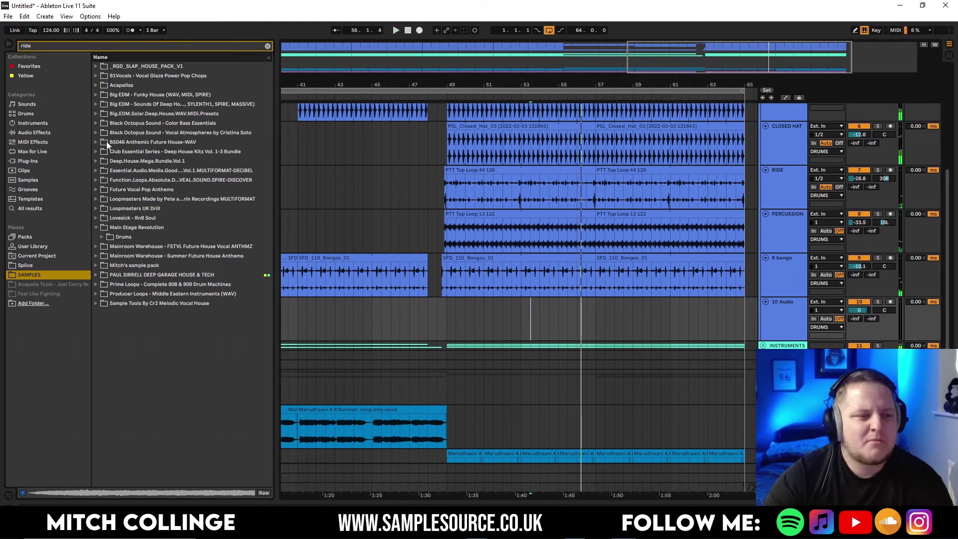
left_click(102, 237)
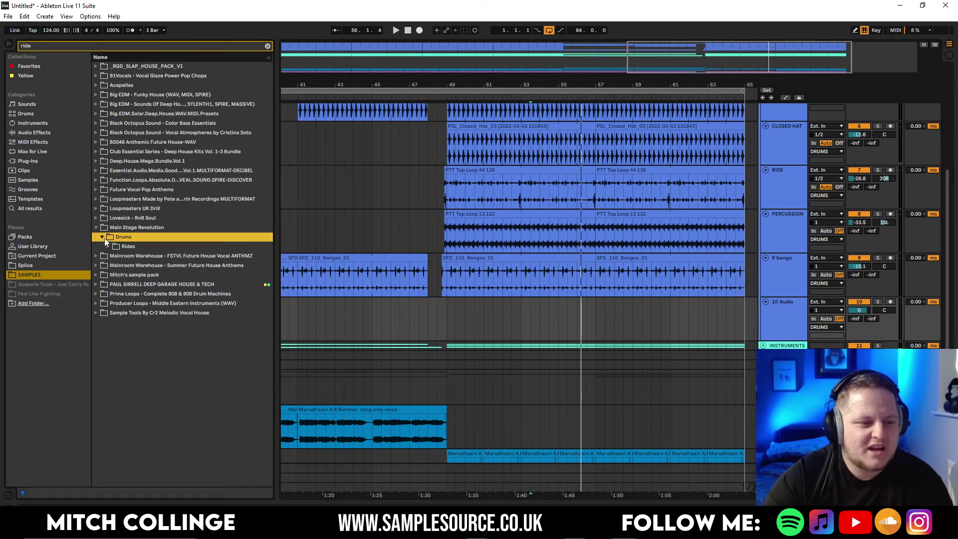
left_click(112, 248)
Audition the ride samples, place Evolution Of Sound - Ride 6 at bar 49 on the new track and lower its volume to -14.0 dB
left_click(156, 265)
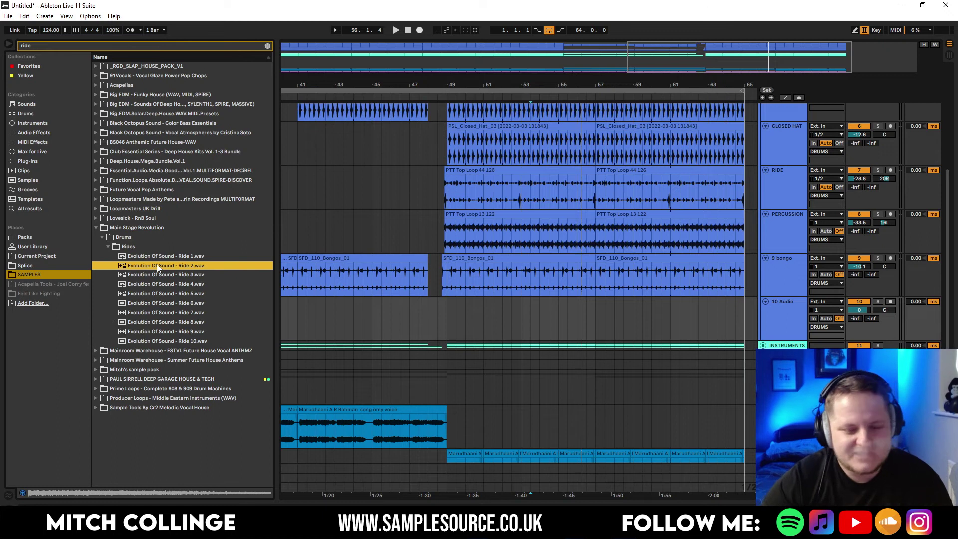
key("Down")
key("Down")
key("Down")
key("Down")
key("Down")
key("Up")
key("Up")
key("Down")
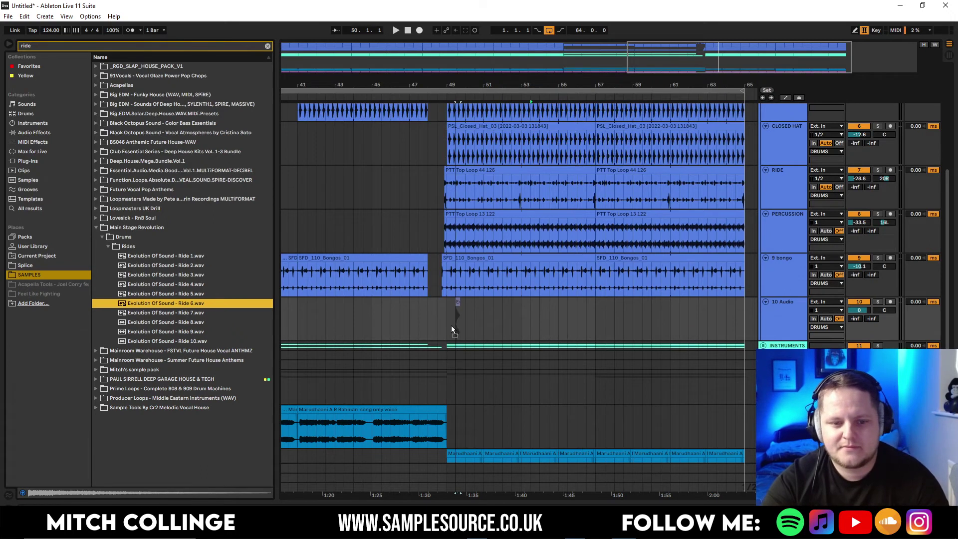
left_click_drag(451, 329, 447, 326)
key("space")
left_click_drag(859, 311, 859, 314)
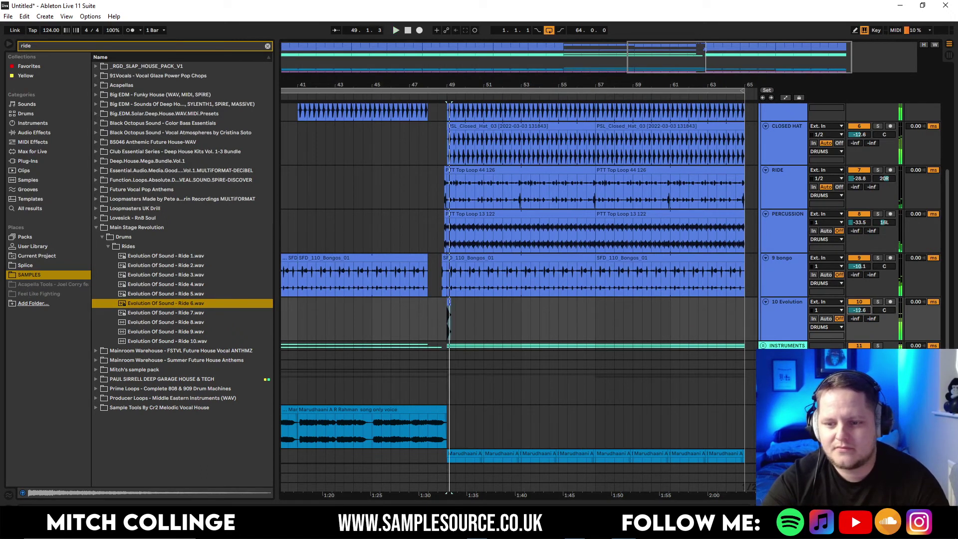
Build four consecutive eighth-note ride hits from bar 49 and lower the ride sample track's volume to -24.4 dB
left_click_drag(447, 85, 425, 195)
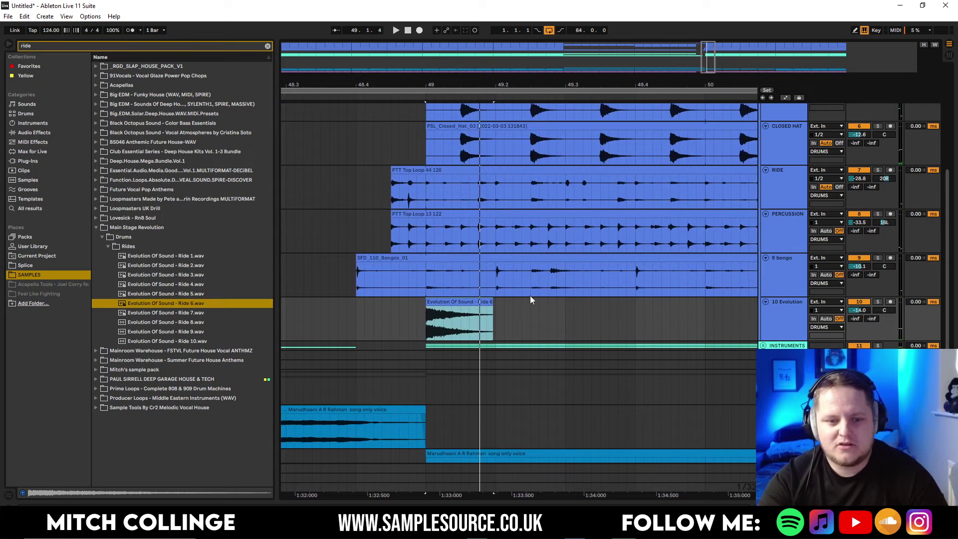
left_click_drag(490, 300, 458, 312)
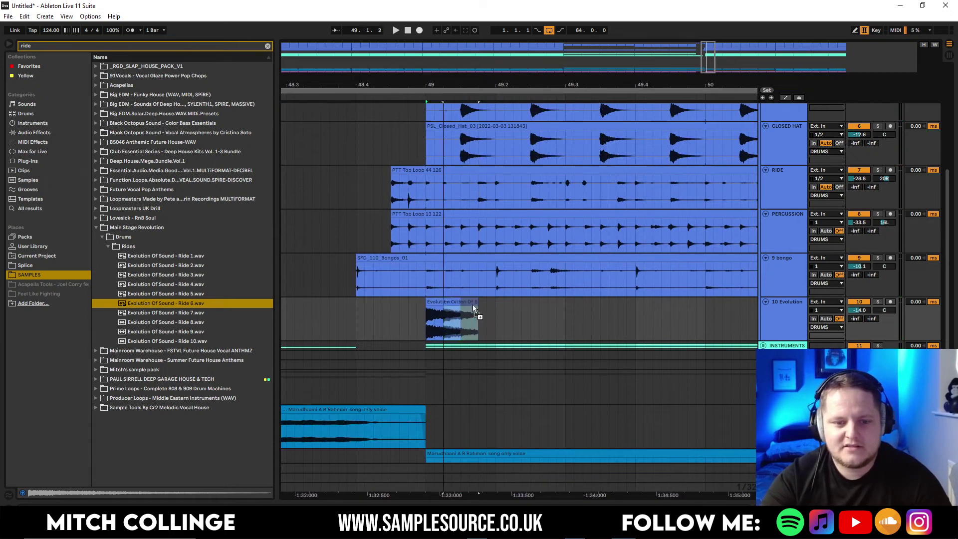
key("ctrl+d")
key("ctrl+d")
key("space")
left_click_drag(853, 311, 853, 324)
Consolidate the four ride hits into one clip and turn on looping for it
left_click_drag(573, 325, 441, 321)
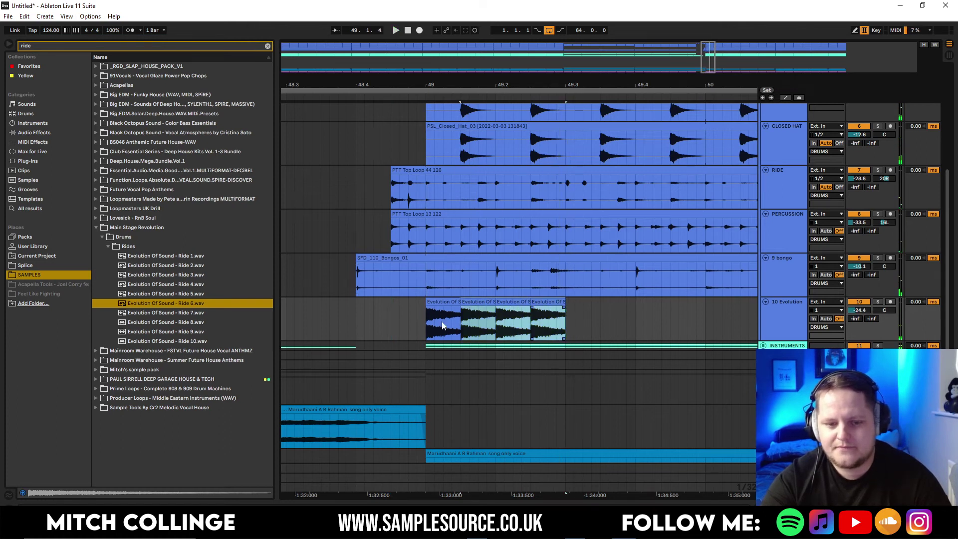
key("ctrl+j")
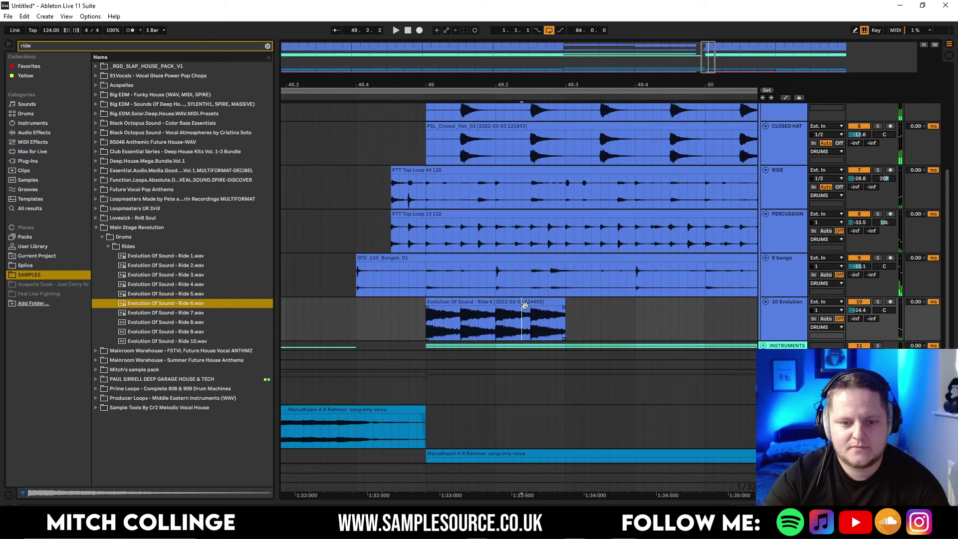
key("shift+Tab")
left_click(74, 244)
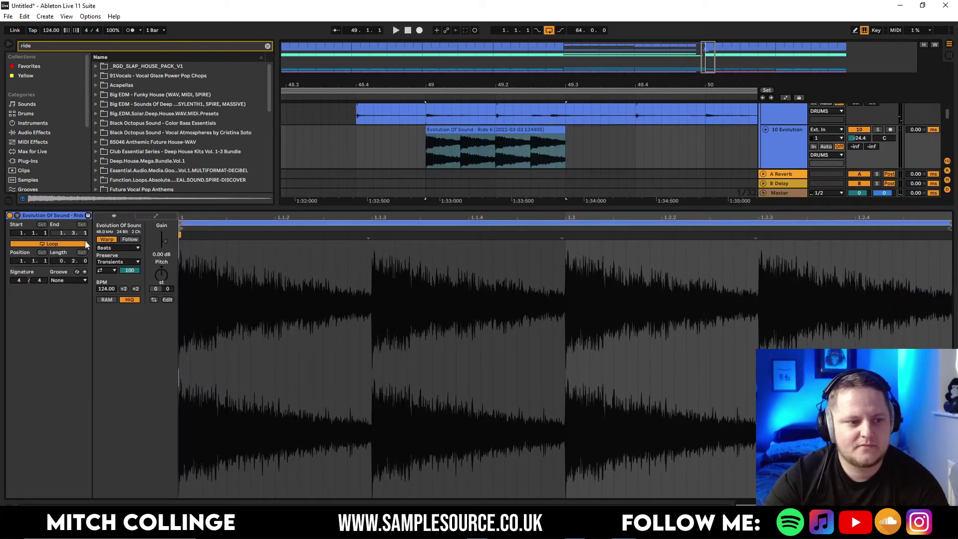
Extend the looped ride clip from bar 49 to bar 57
double_click(311, 208)
left_click_drag(704, 55, 704, 20)
left_click_drag(447, 136, 557, 144)
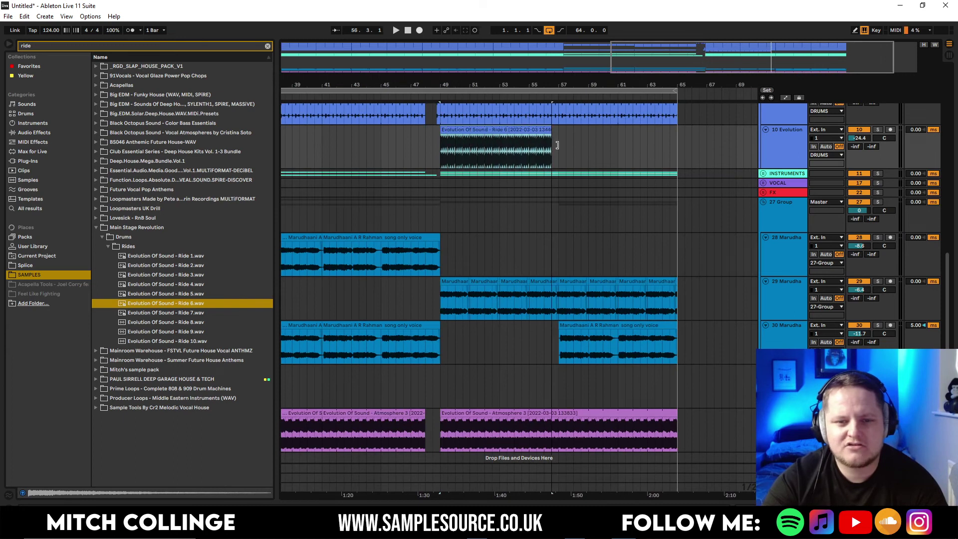
Copy the kick-sidechained Compressor from the INSTRUMENTS group onto the new ride sample track and play the second drop
scroll(443, 156, "up", 3)
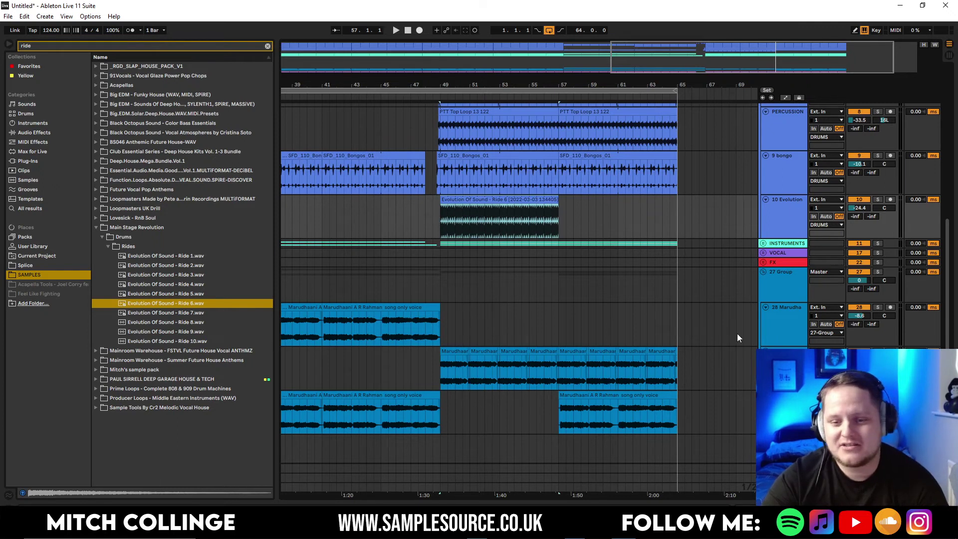
scroll(752, 220, "up", 8)
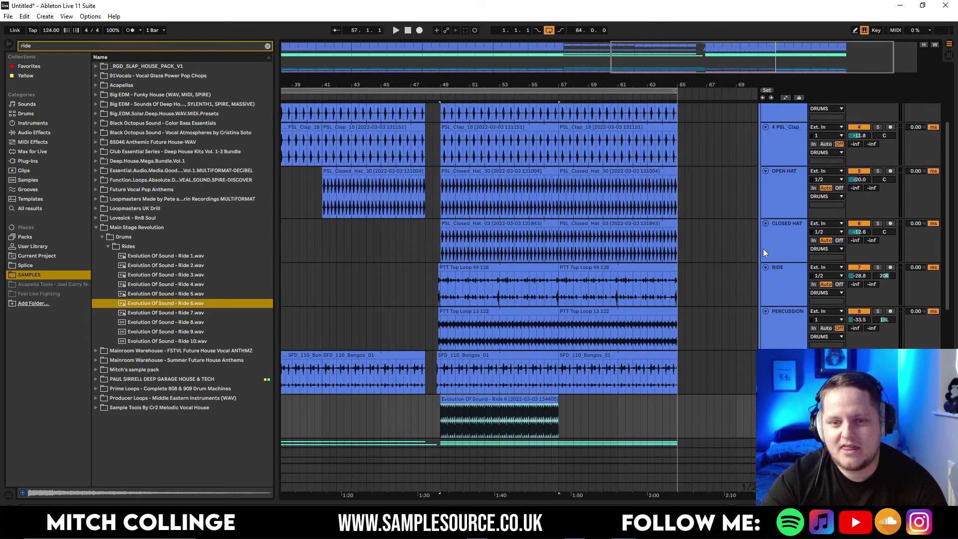
scroll(763, 251, "down", 6)
double_click(781, 303)
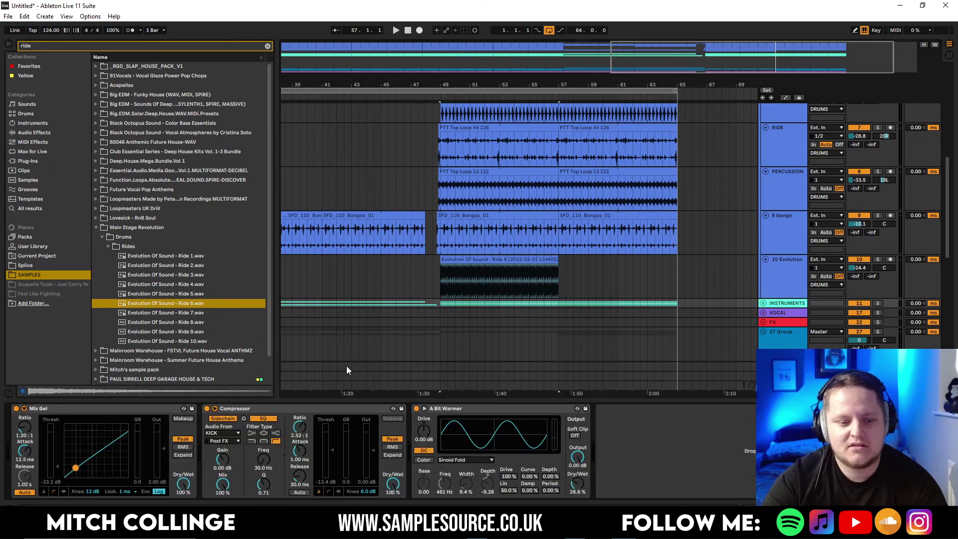
left_click(785, 277)
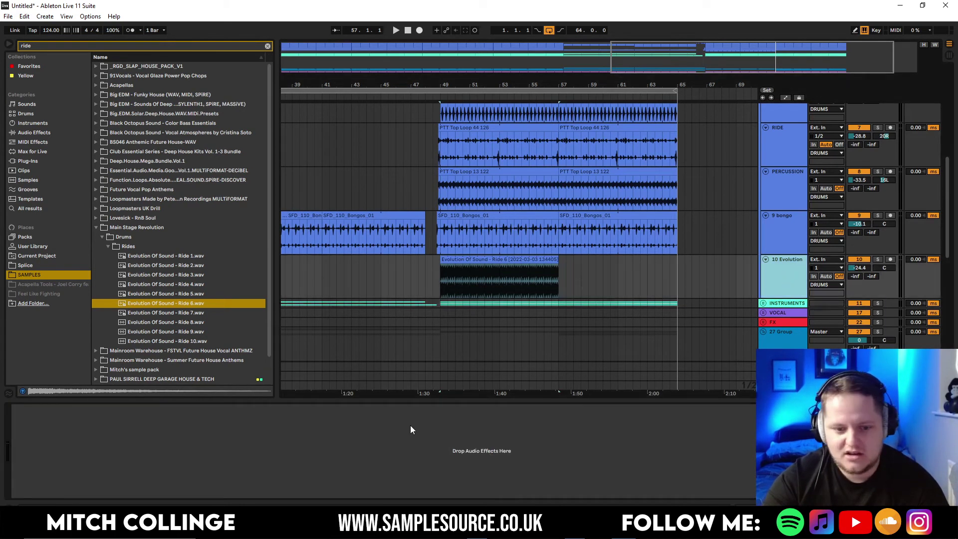
key("ctrl+v")
key("space")
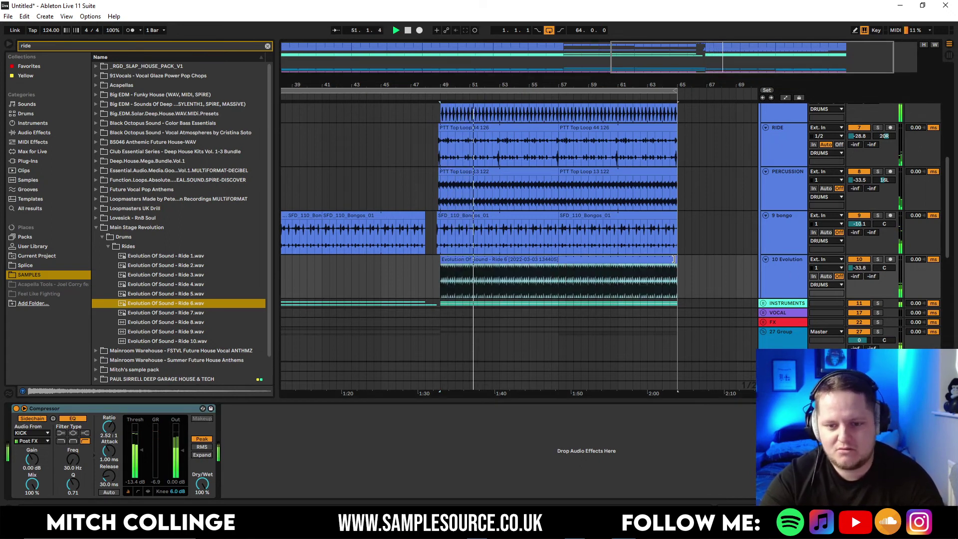
Delete all DRUMS group audio from 52.4 to bar 53 to leave a one-beat gap
scroll(549, 256, "up", 4)
scroll(544, 255, "up", 3)
left_click_drag(486, 84, 455, 118)
left_click_drag(743, 48, 743, 68)
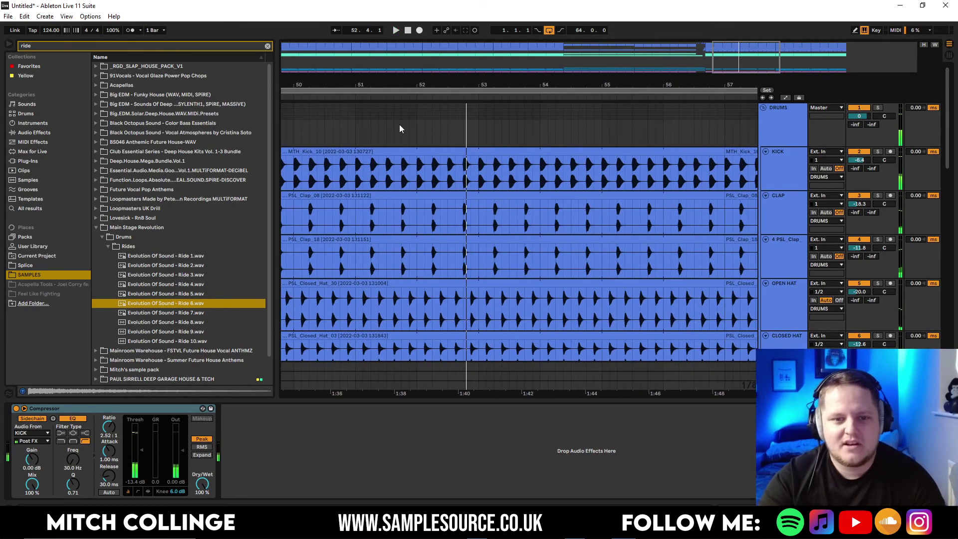
left_click(397, 122)
key("space")
left_click_drag(476, 128, 462, 136)
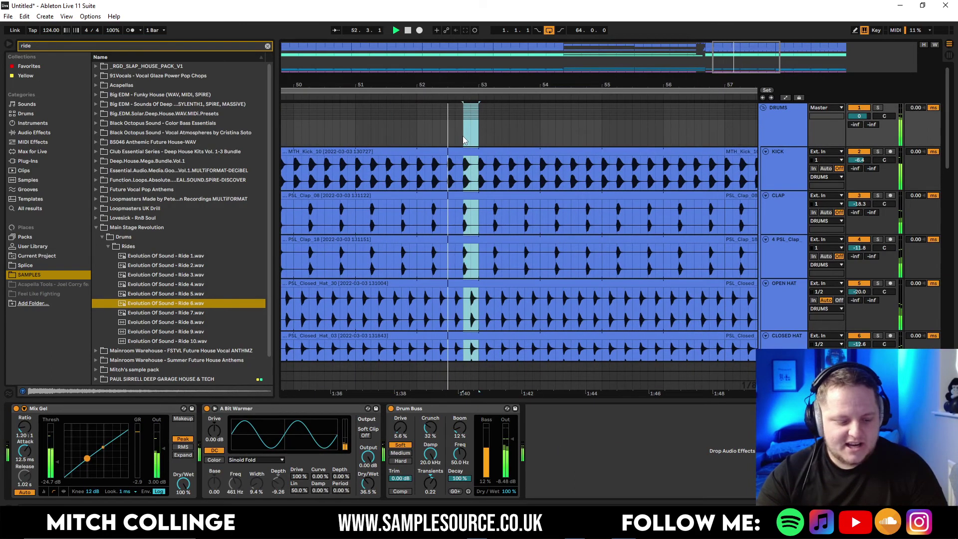
key("Delete")
left_click_drag(746, 58, 746, 72)
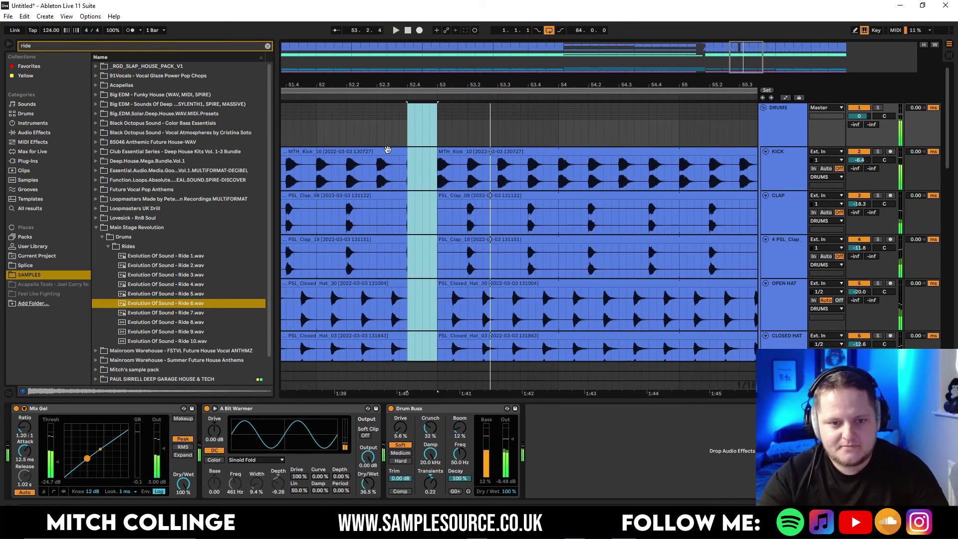
Delete a further quarter beat of DRUMS group audio just before 52.4 to widen the gap, and play the transition
left_click_drag(408, 136, 402, 141)
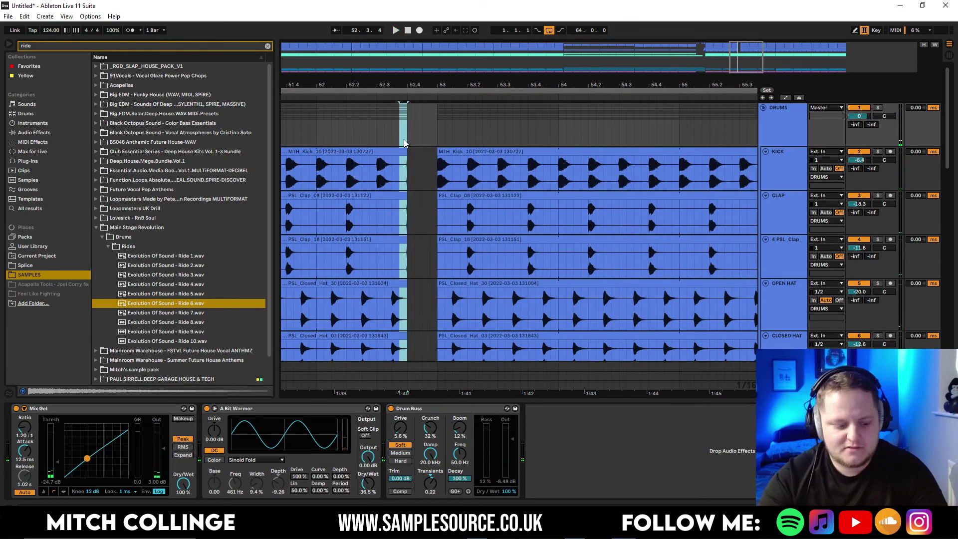
key("Delete")
left_click(368, 112)
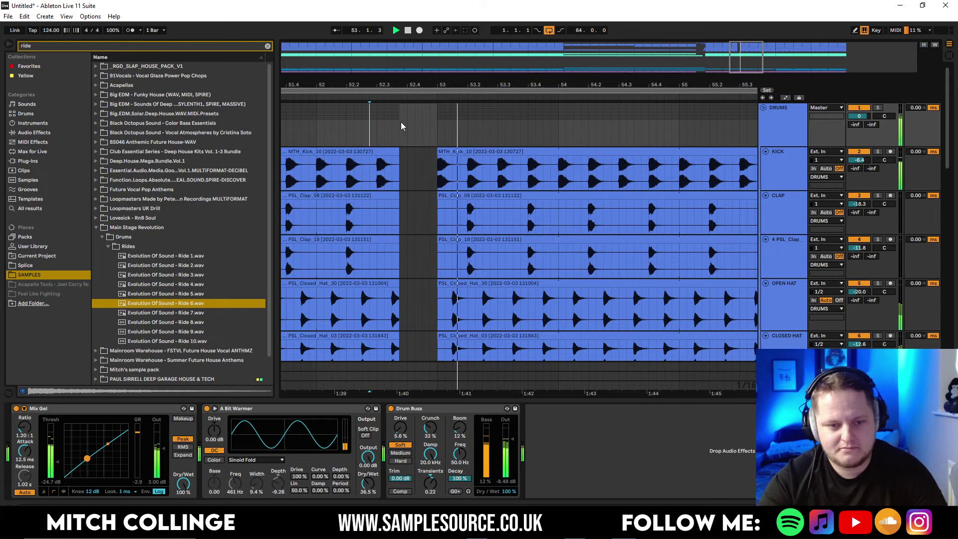
Add a single kick hit half a beat before bar 53 on the KICK track and play the fill
left_click(439, 180)
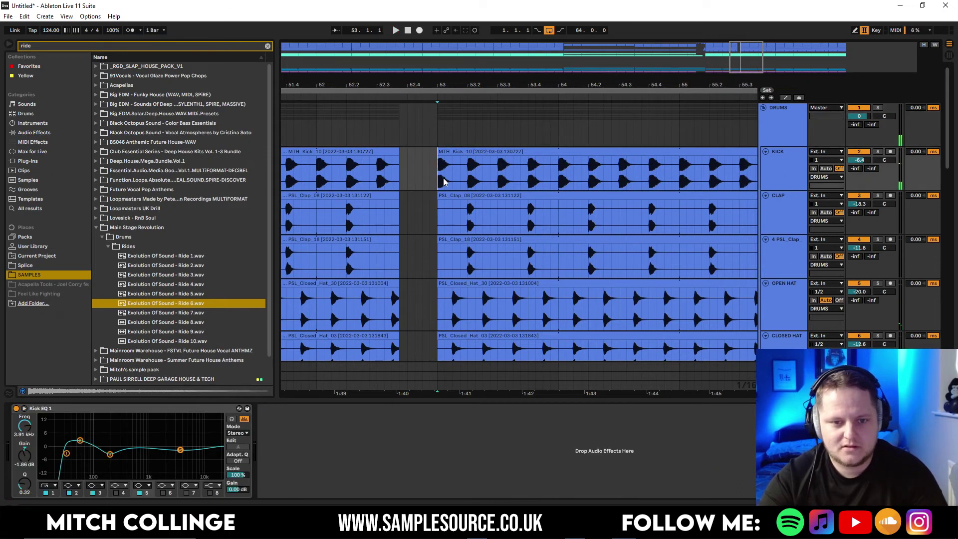
left_click(339, 141)
key("space")
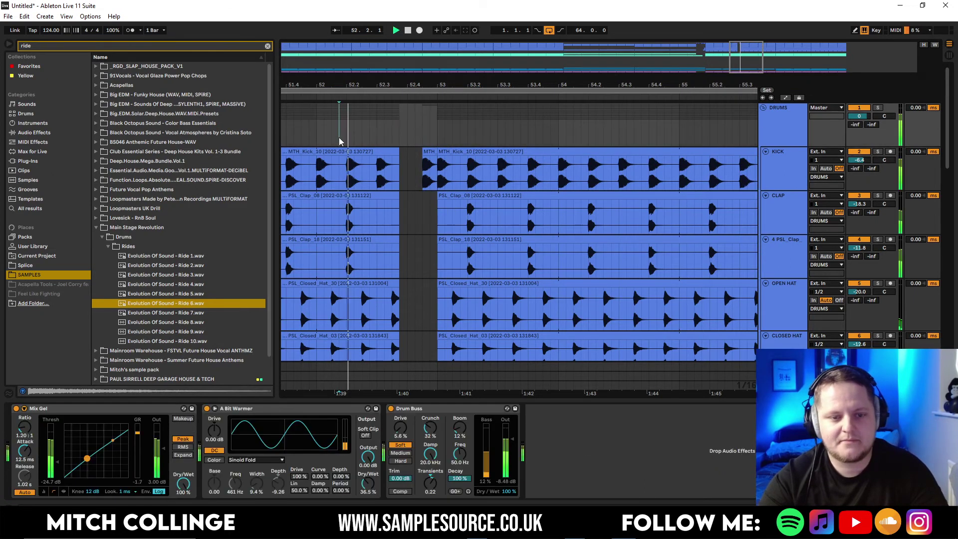
left_click_drag(753, 62, 786, 68)
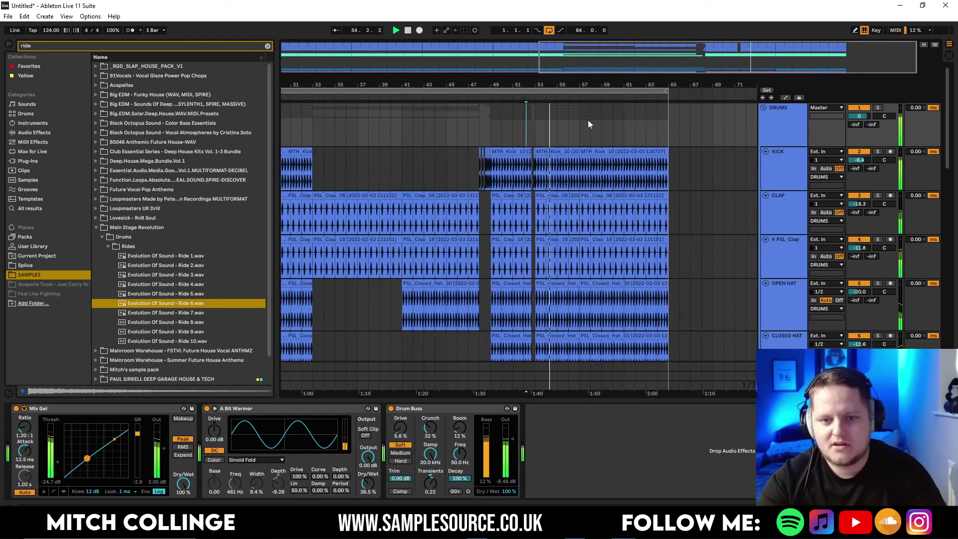
Delete all DRUMS group audio from bar 56 to bar 57 and expand the INSTRUMENTS group to check its clips
left_click_drag(580, 133, 571, 136)
scroll(628, 147, "down", 10)
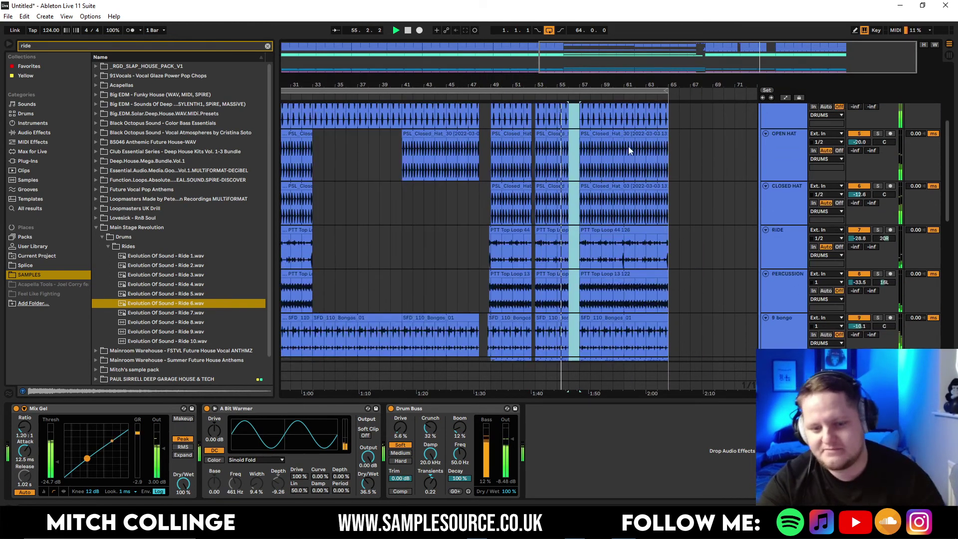
scroll(628, 149, "up", 1)
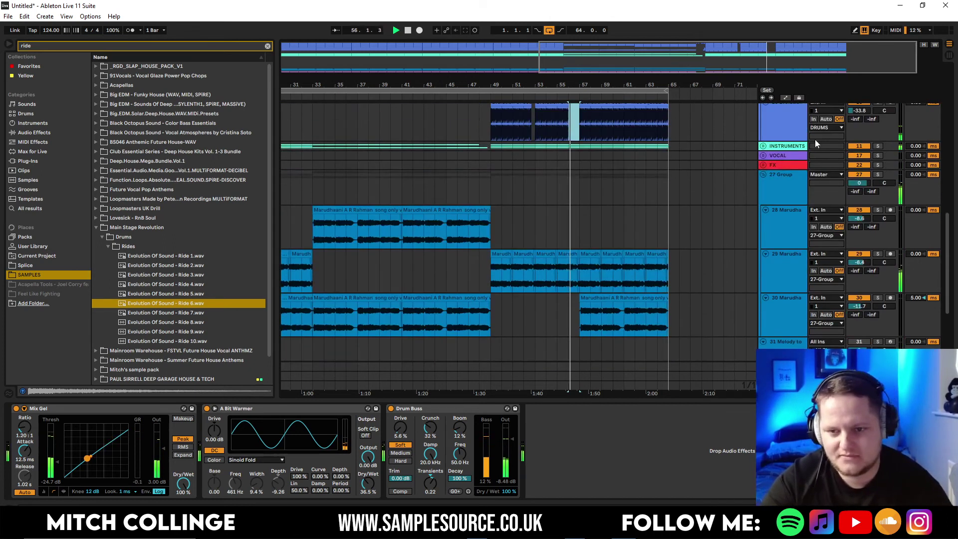
left_click(764, 145)
scroll(683, 167, "down", 4)
scroll(681, 165, "down", 6)
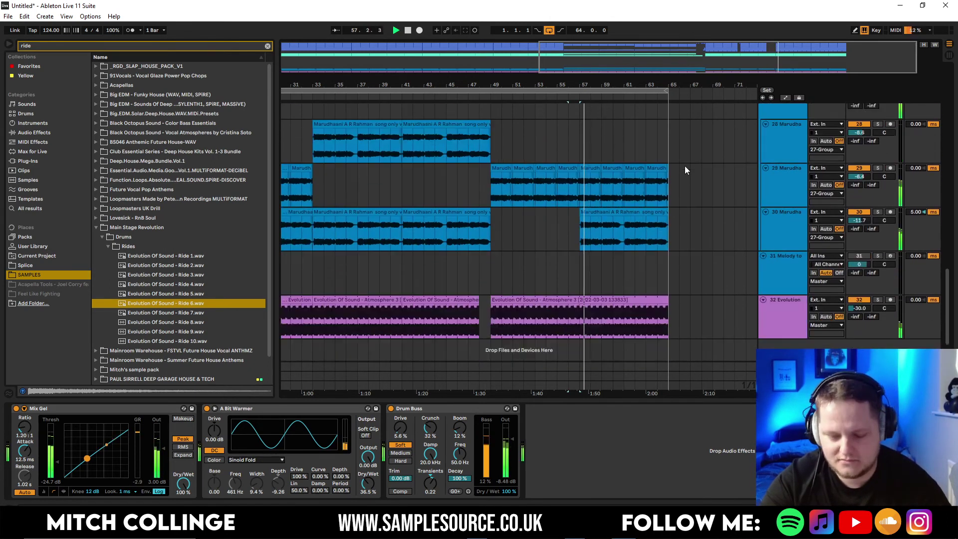
scroll(681, 200, "down", 1)
scroll(660, 236, "up", 12)
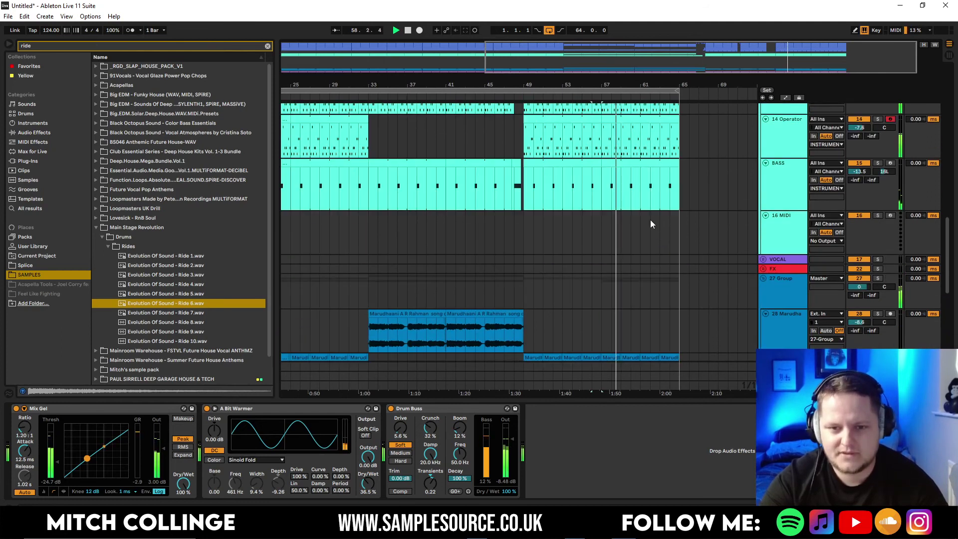
Delete the Evolution ride clips between bars 49 and 56 and play into the second drop
left_click(576, 161)
key("space")
left_click(548, 142)
key("Delete")
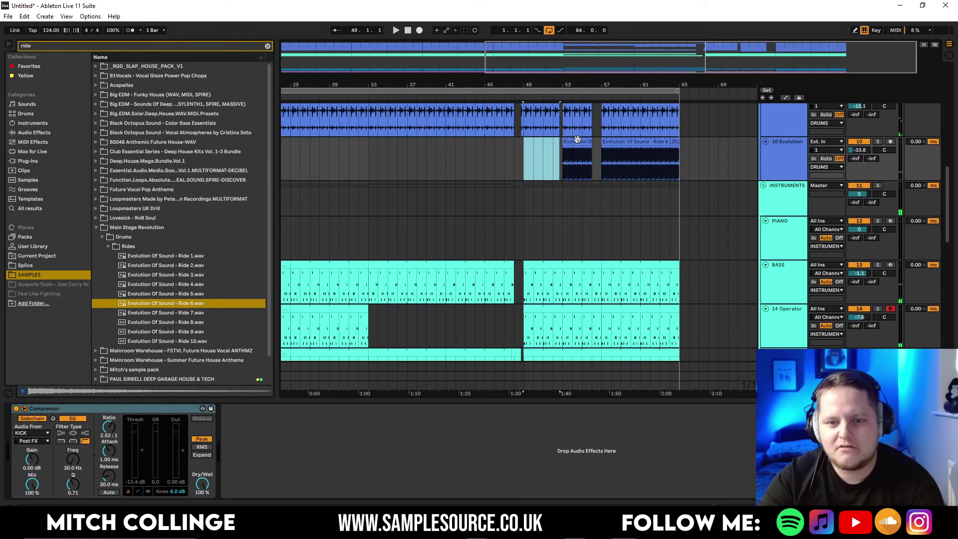
key("space")
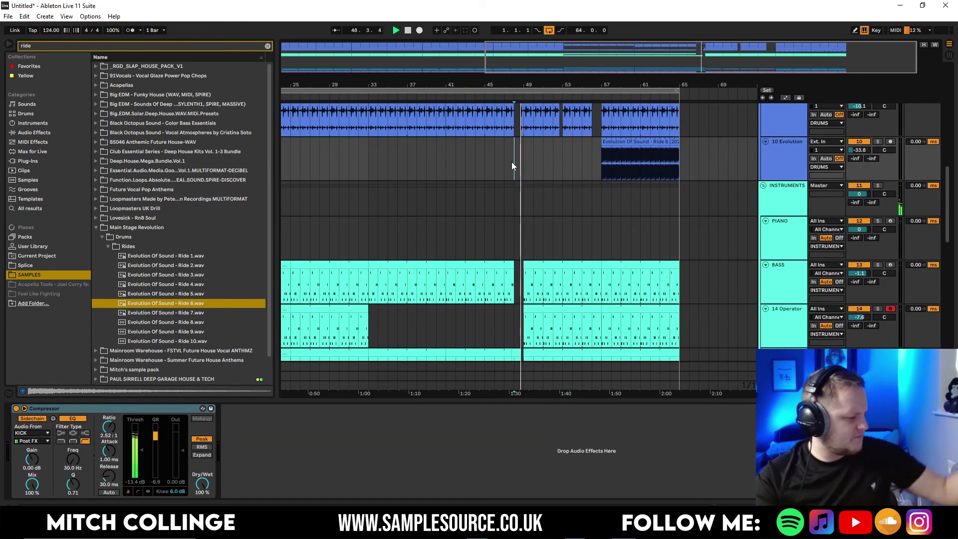
scroll(532, 157, "up", 5)
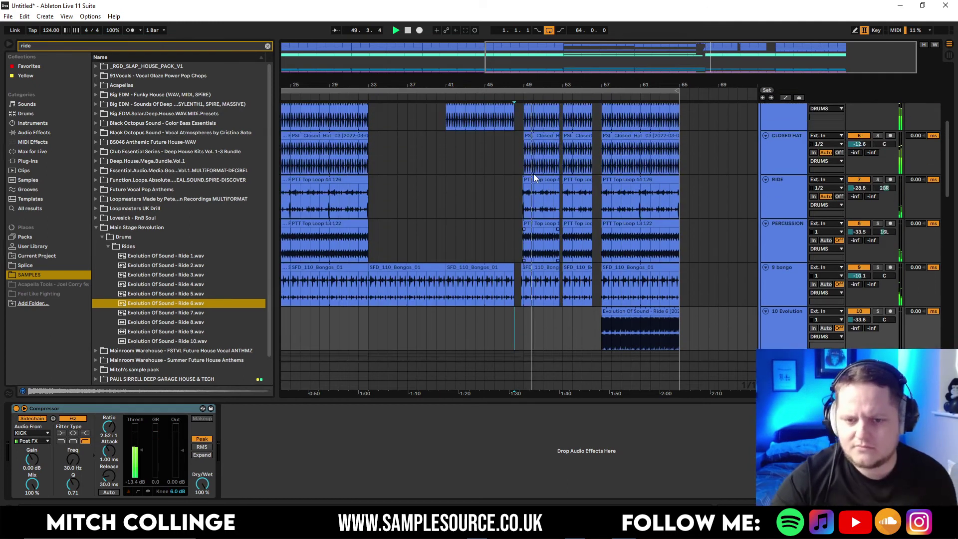
scroll(537, 179, "up", 3)
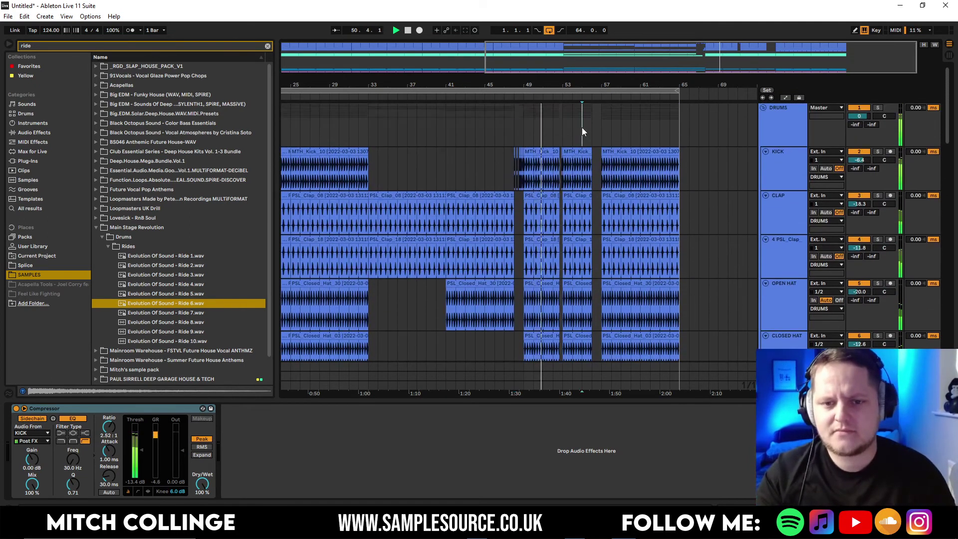
Delete the last quarter beat of DRUMS group audio before bar 56 so the gap starts slightly earlier
left_click(583, 133)
scroll(588, 130, "down", 3)
scroll(594, 124, "up", 4)
left_click_drag(644, 85, 638, 154)
left_click_drag(797, 48, 782, 48)
left_click_drag(399, 133, 399, 161)
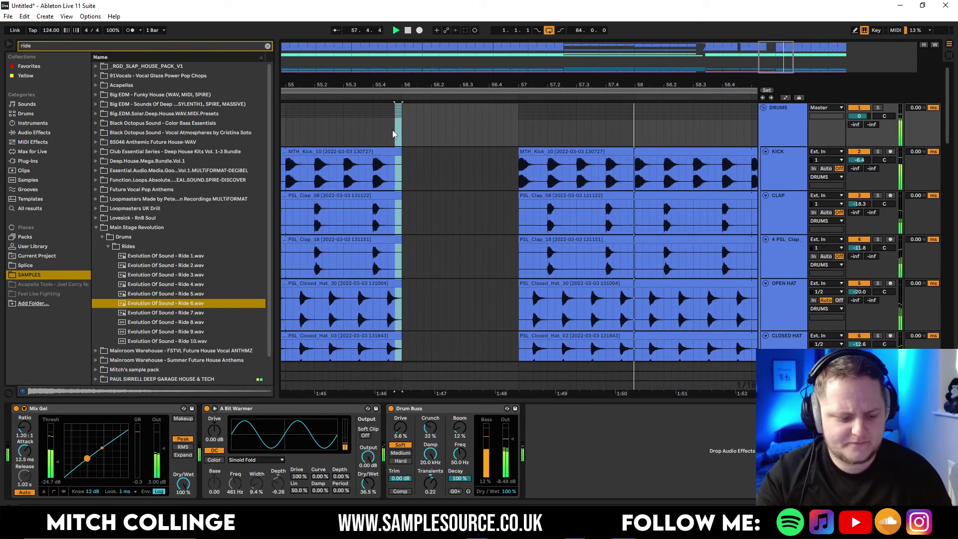
left_click(399, 161)
key("space")
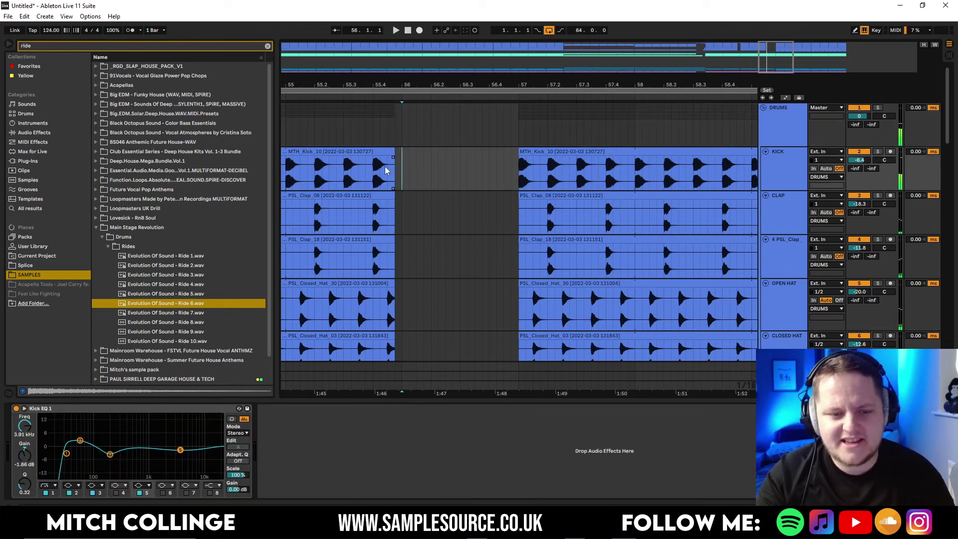
Try extending the KICK clip to bar 56, audition it in solo, and trim it back
left_click_drag(391, 150, 400, 152)
left_click(413, 155)
left_click(378, 172)
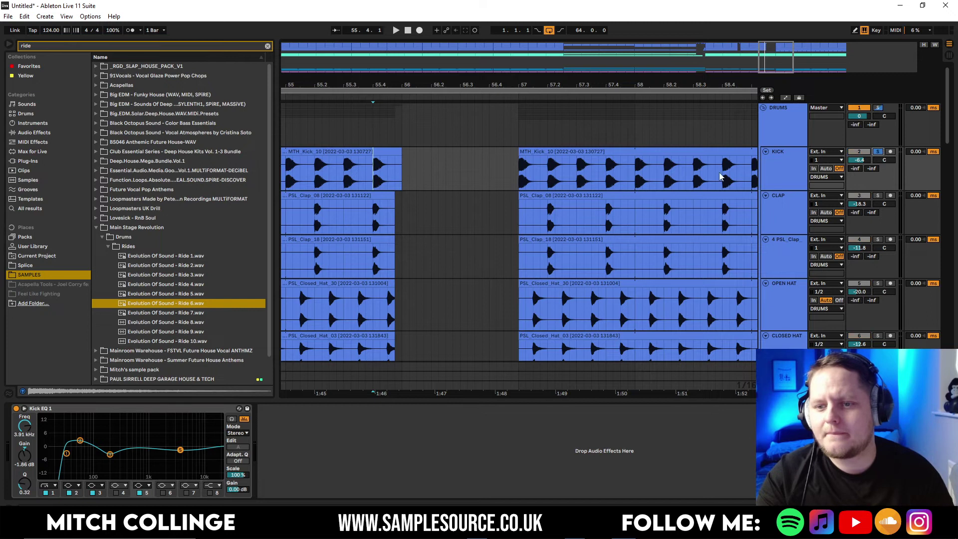
left_click(359, 175)
key("space")
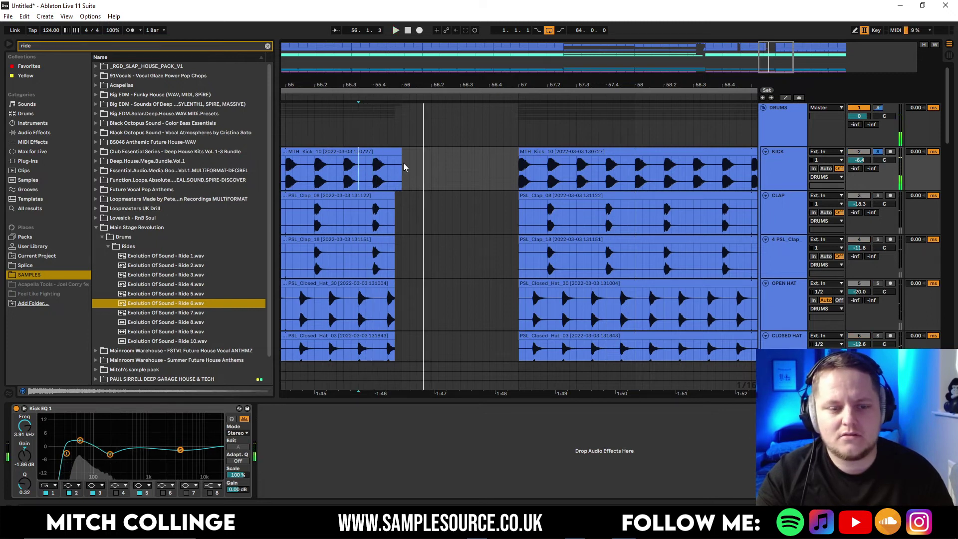
left_click_drag(403, 155, 394, 155)
left_click(374, 133)
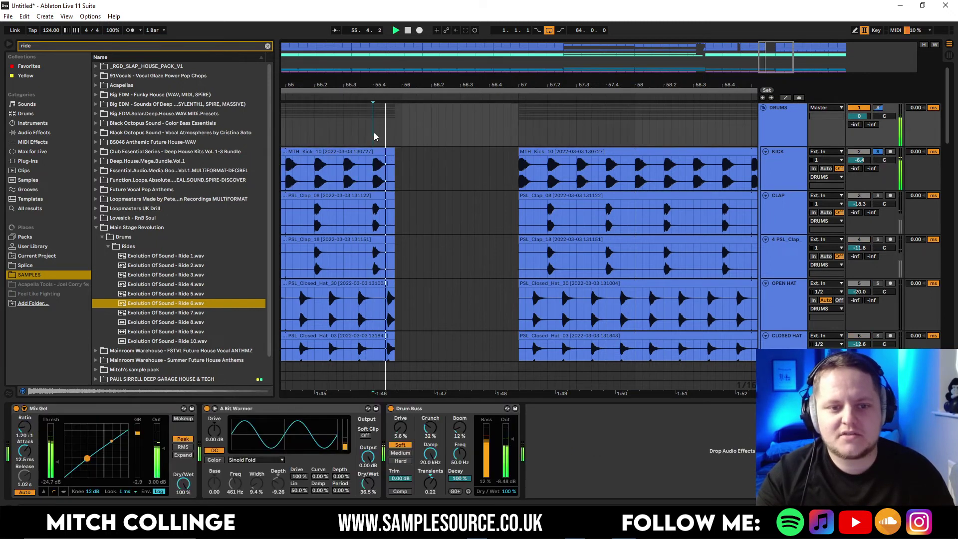
key("space")
Clear the ride search and browse the sample library to the Loopmasters SFD_PERCUSSION_LPS folder while the drop plays
left_click_drag(643, 86, 643, 60)
left_click_drag(643, 392, 763, 464)
scroll(763, 449, "down", 2)
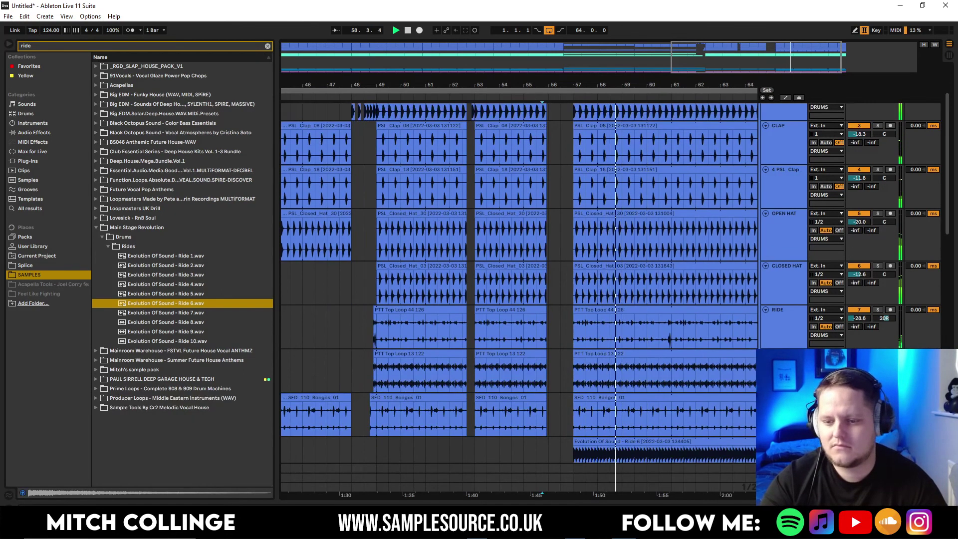
scroll(659, 375, "down", 2)
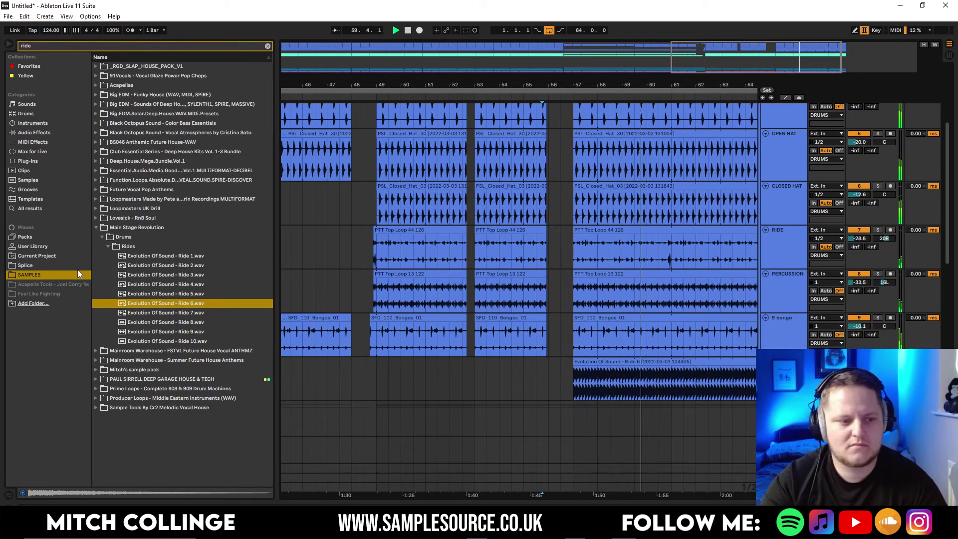
left_click(267, 47)
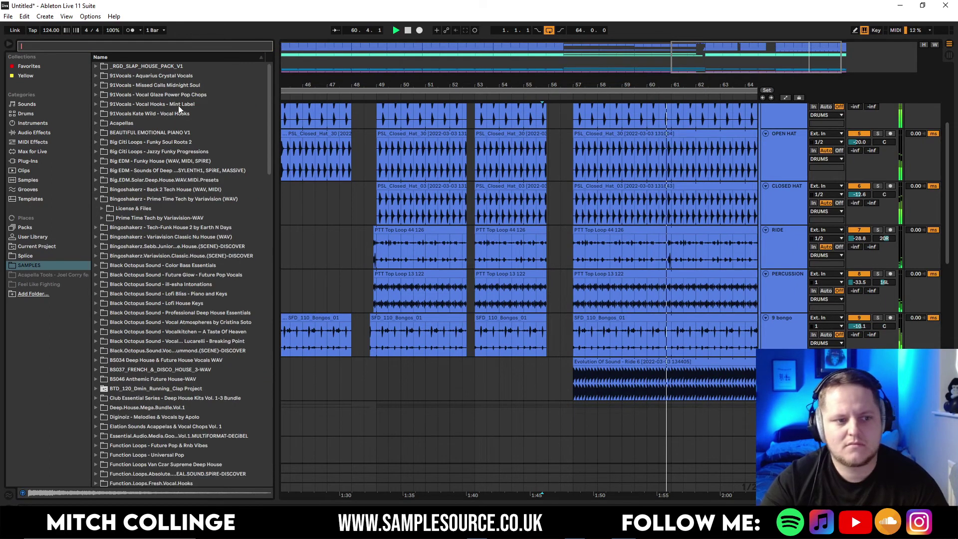
left_click(102, 199)
scroll(103, 208, "down", 8)
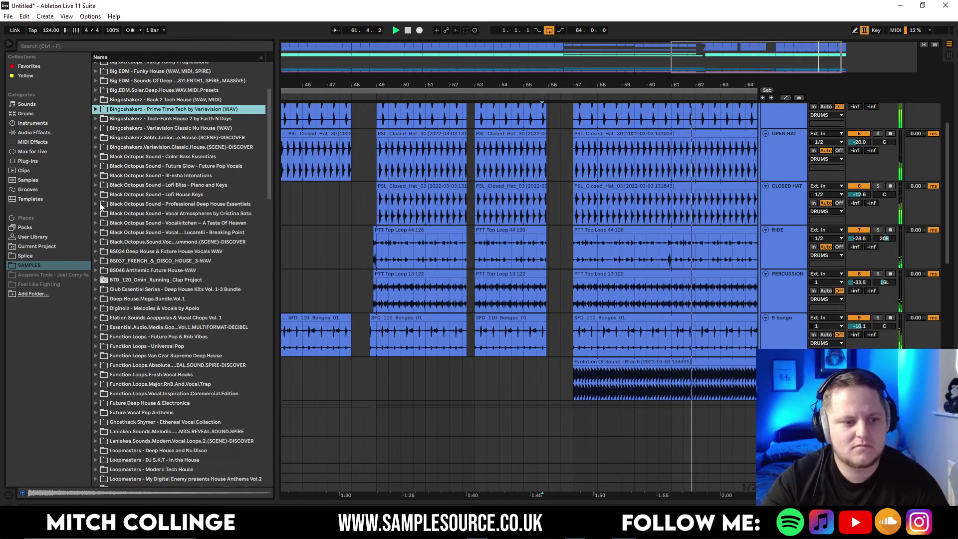
scroll(97, 240, "down", 6)
scroll(661, 331, "down", 8)
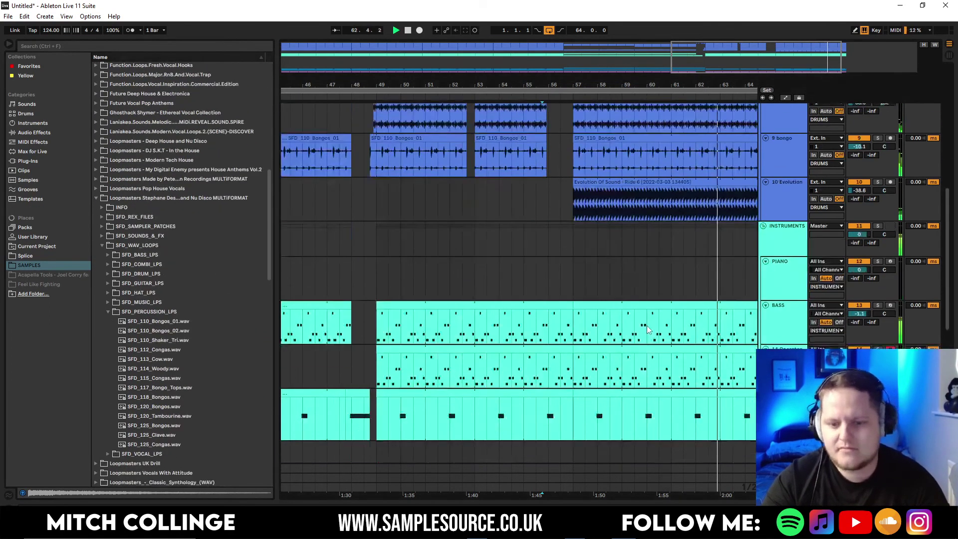
Stop playback and audition the SFD_110_Shaker_Tri, SFD_112_Congas and SFD_113_Cow percussion loops
scroll(649, 327, "down", 4)
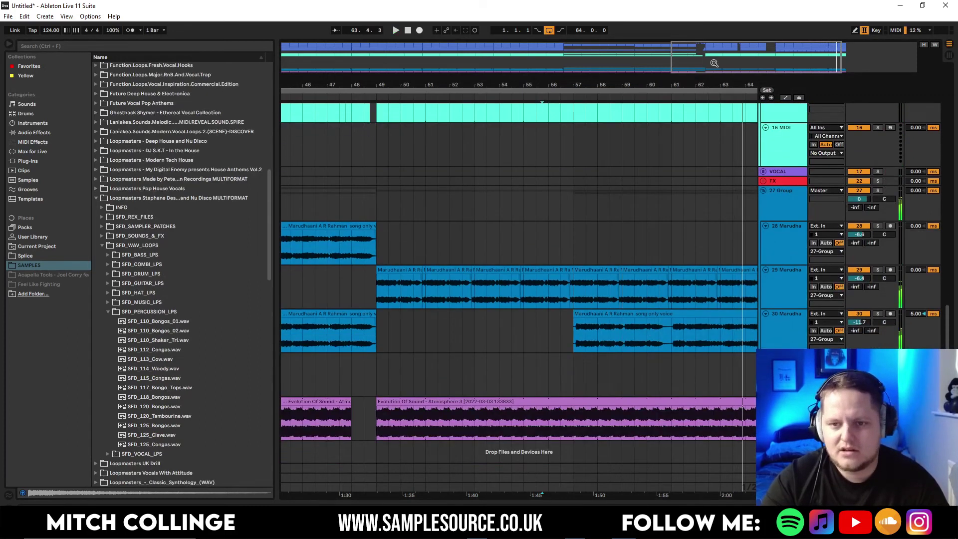
key("space")
left_click_drag(714, 60, 699, 15)
scroll(481, 188, "up", 5)
scroll(229, 240, "down", 2)
left_click(174, 291)
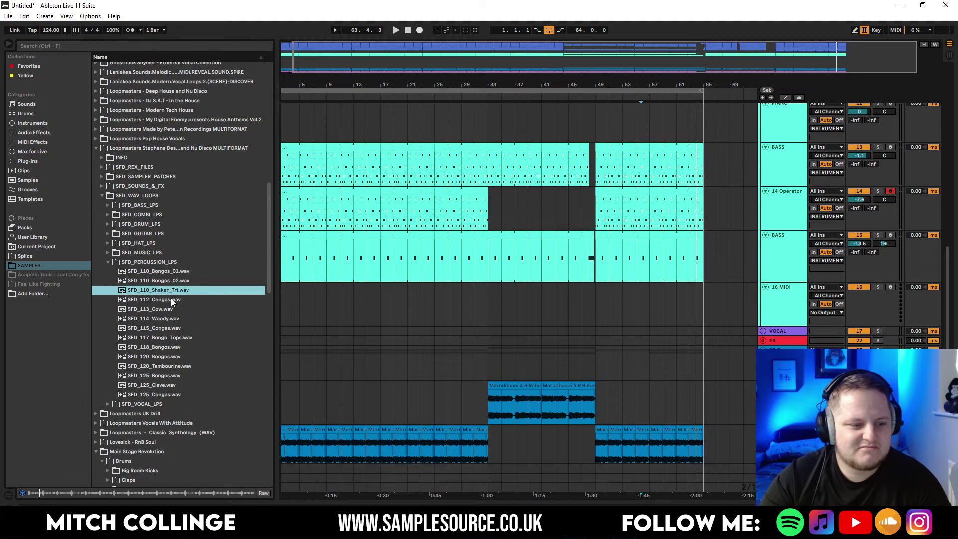
left_click(171, 300)
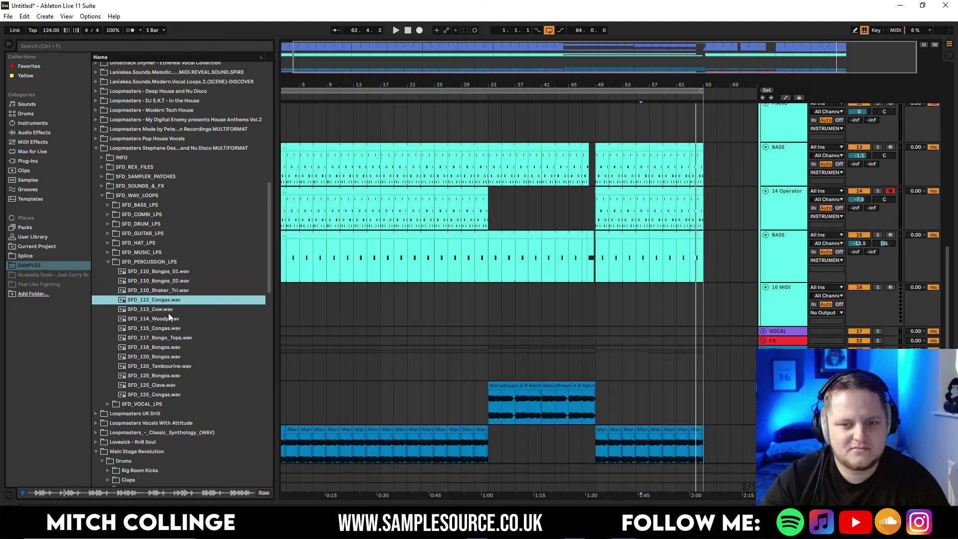
left_click(168, 310)
Insert an audio track at the end of the DRUMS group and place SFD_114_Woody.wav on it at bar 57
scroll(711, 241, "up", 5)
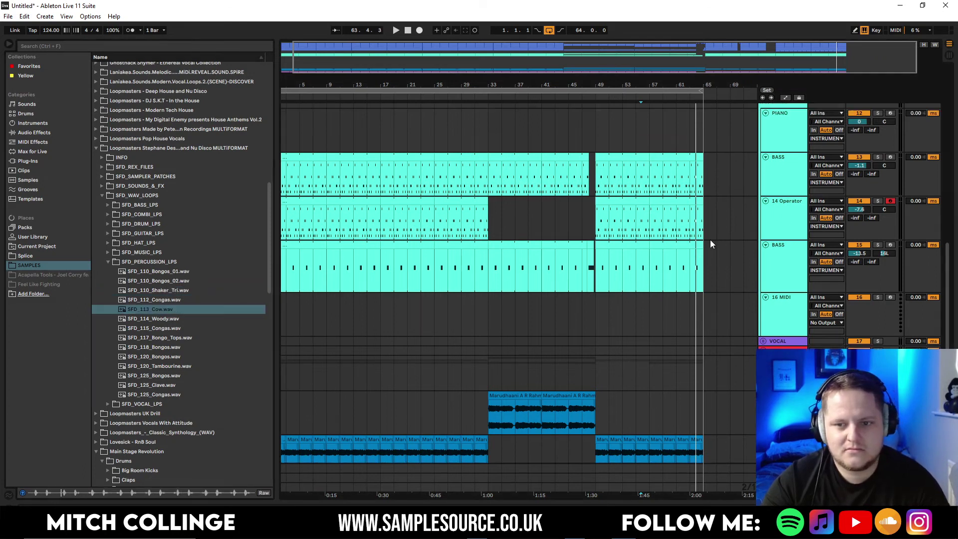
right_click(792, 238)
left_click(832, 284)
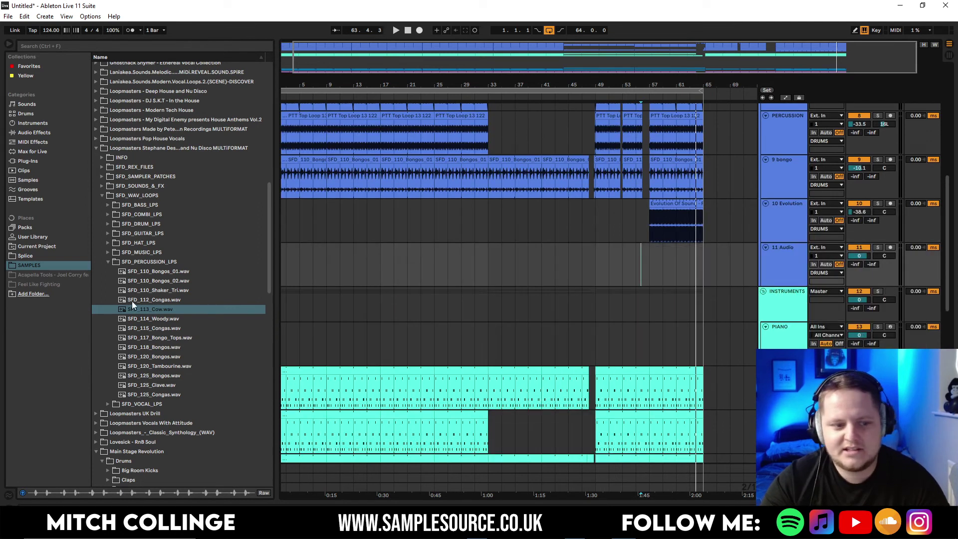
left_click(148, 321)
left_click_drag(152, 319, 653, 264)
Set the Woody track's volume to -14.3 dB during playback and extend its loop to bar 65
key("space")
left_click_drag(859, 256, 859, 256)
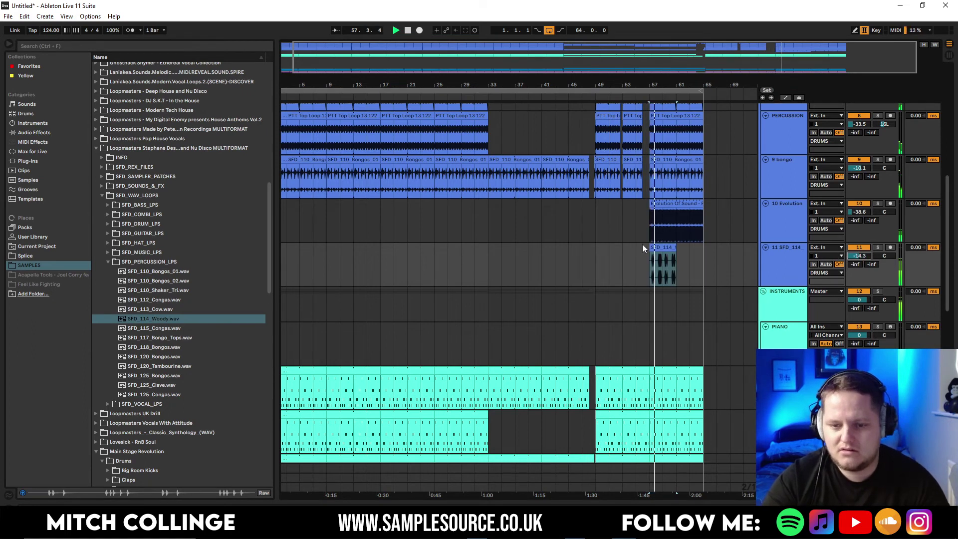
left_click_drag(674, 245, 704, 246)
scroll(704, 247, "up", 5)
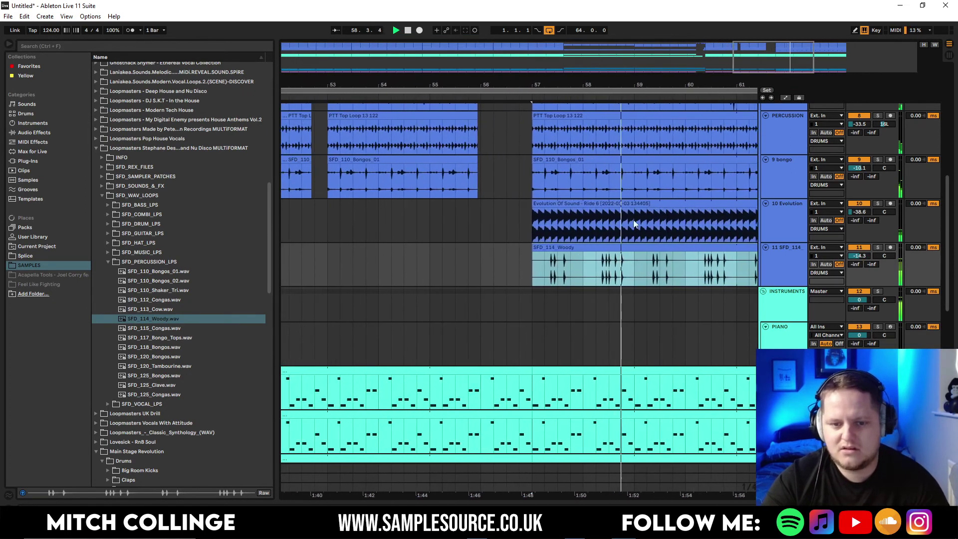
Shift the Woody clip's start two bars earlier to bar 55, split it at bar 56 and delete the first bar
key("space")
left_click_drag(609, 249, 504, 254)
left_click(483, 263)
key("space")
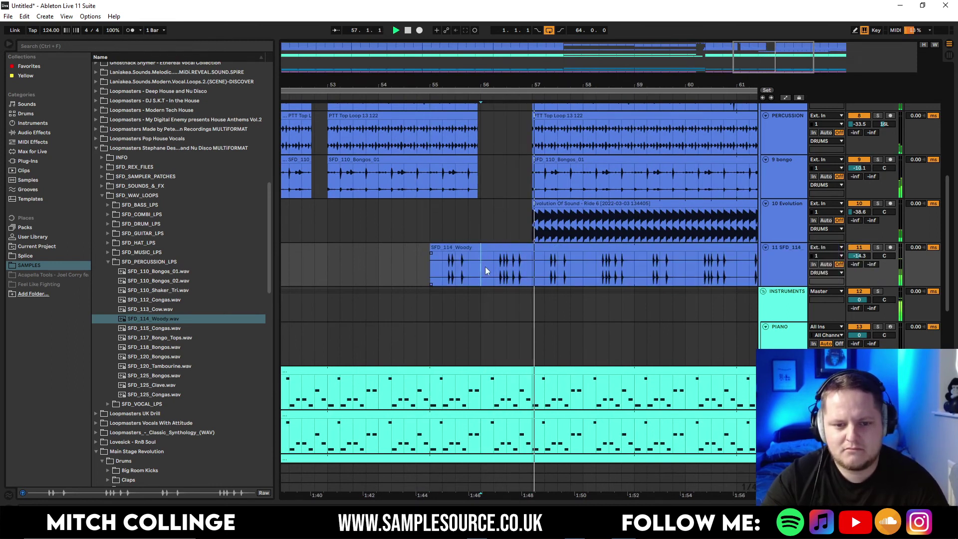
key("ctrl+e")
left_click(466, 247)
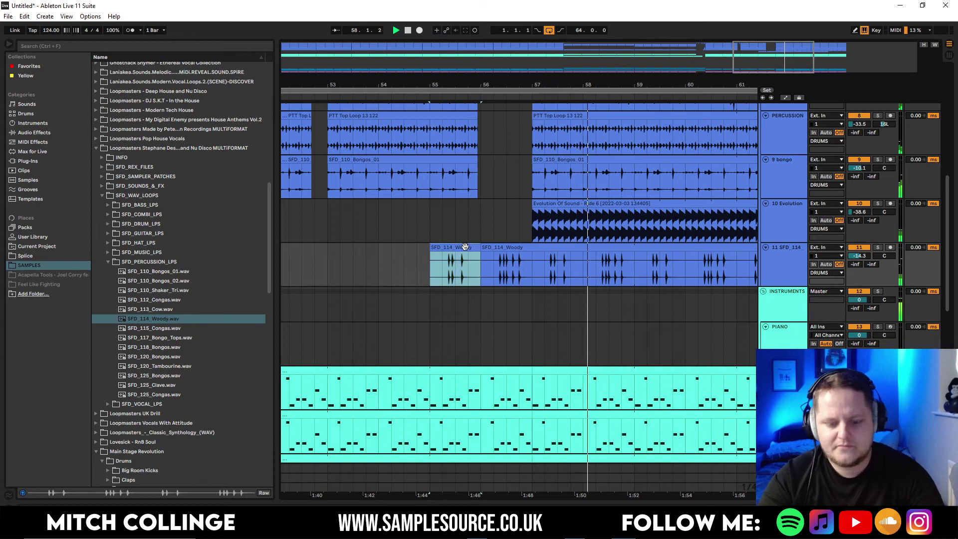
key("Delete")
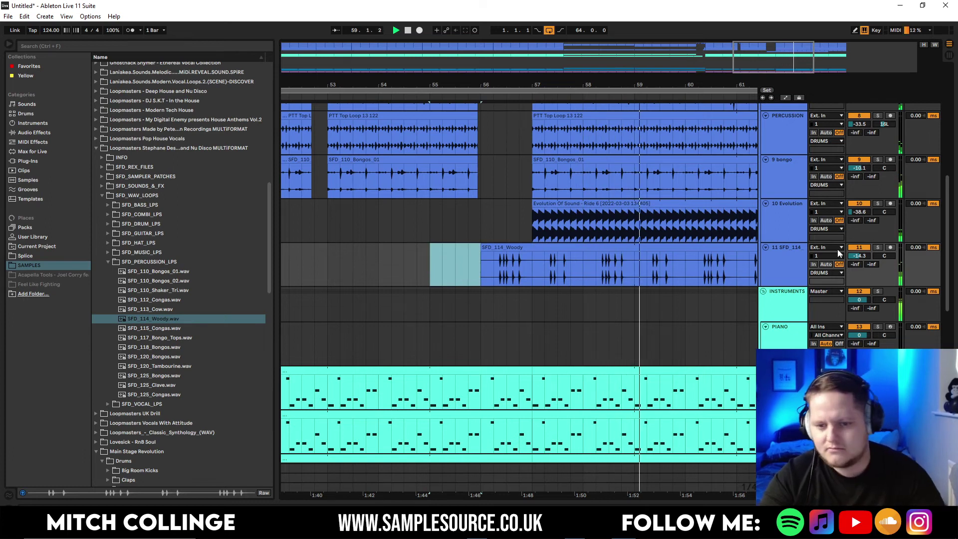
Set the Woody track's volume to -19.0 dB and pan it to 30L
left_click_drag(862, 258, 861, 265)
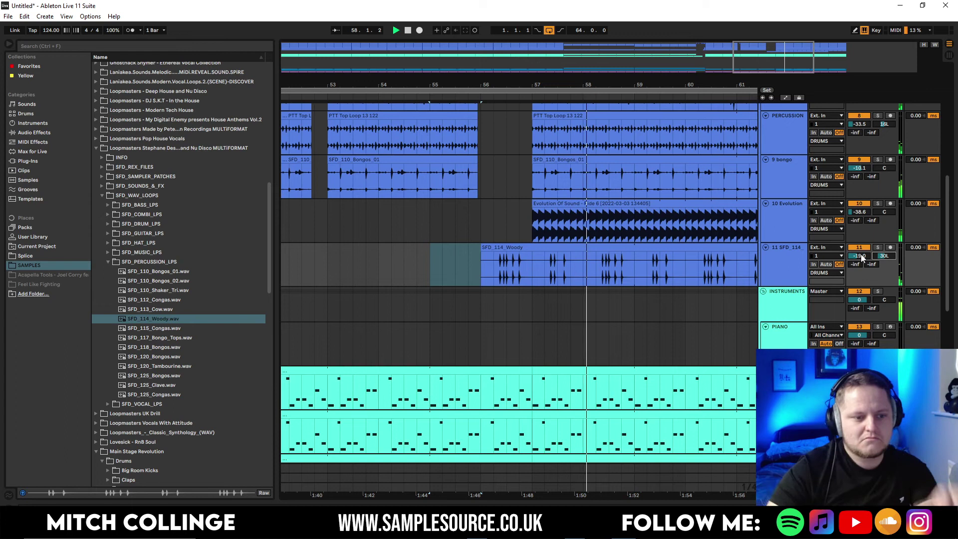
Audition SFD_120 samples, insert an audio track below Woody in the DRUMS group and place SFD_120_Tambourine.wav on it at bar 56
left_click(171, 357)
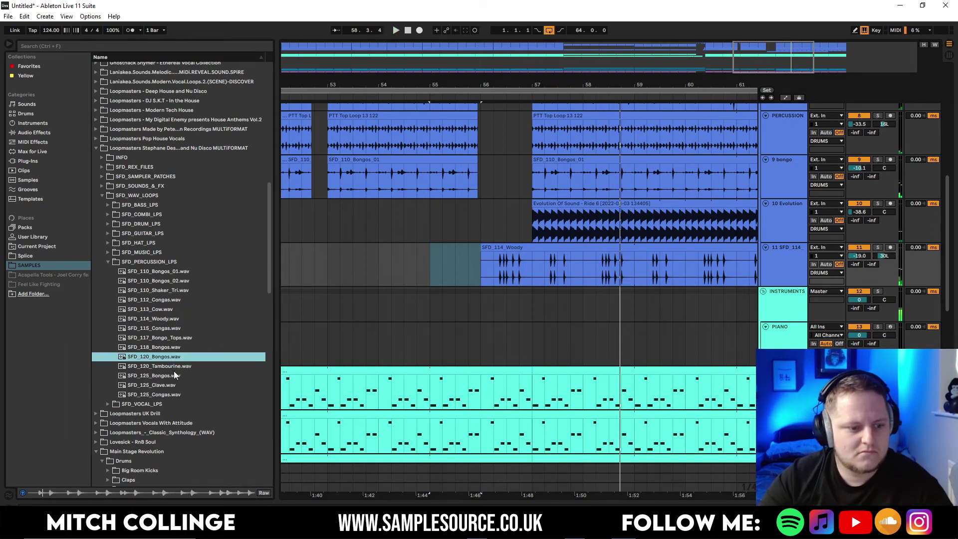
left_click(174, 369)
right_click(778, 261)
left_click(807, 331)
left_click_drag(196, 368, 486, 318)
key("space")
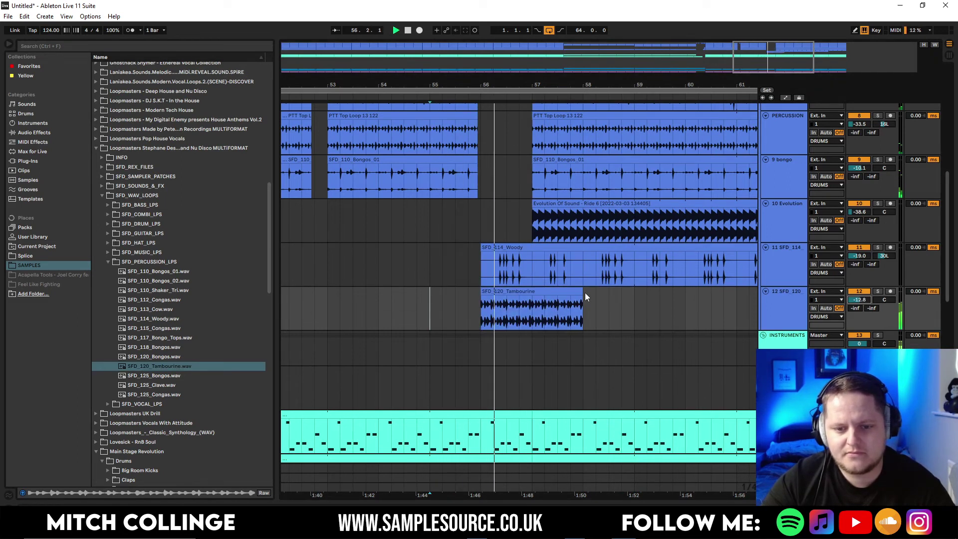
Extend the Tambourine loop slightly past bar 65 and set its track volume to -32.3 dB
left_click_drag(584, 293, 955, 288)
double_click(665, 52)
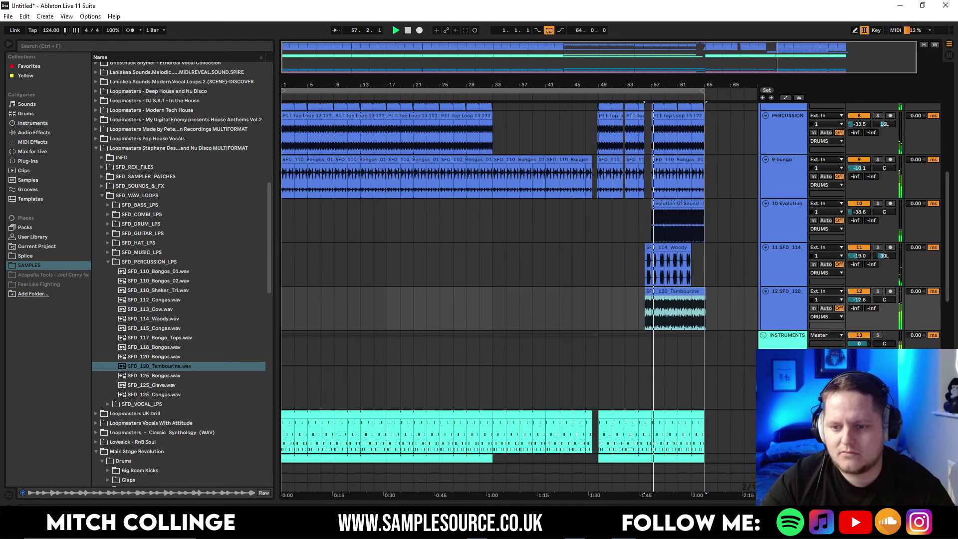
left_click_drag(859, 299, 859, 324)
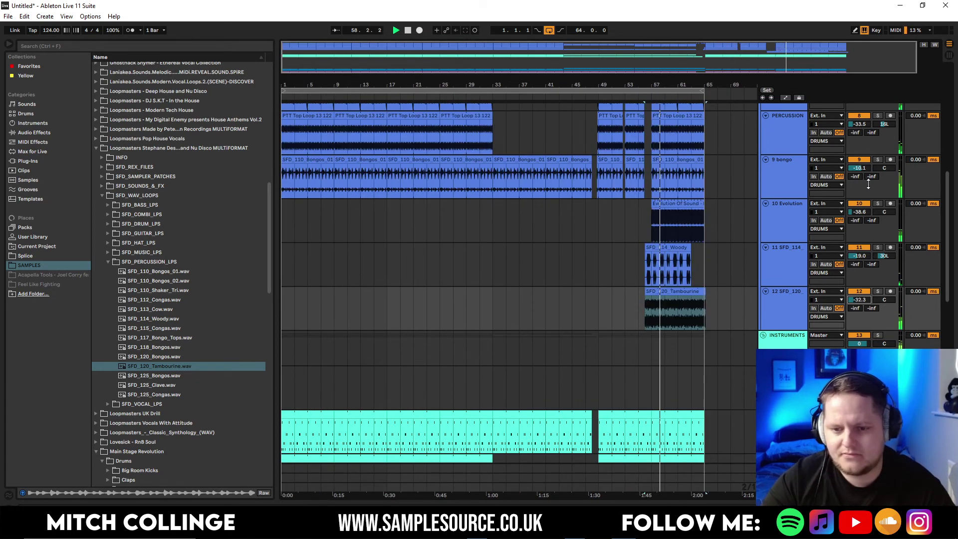
Pan the Evolution ride to 24R, Woody to 16L and Tambourine to 28L, and trim the Tambourine clip's end to bar 65
left_click_drag(860, 59, 882, 97)
left_click_drag(883, 212, 884, 199)
key("space")
key("space")
left_click_drag(891, 303, 891, 319)
left_click_drag(886, 301, 886, 298)
left_click(885, 213)
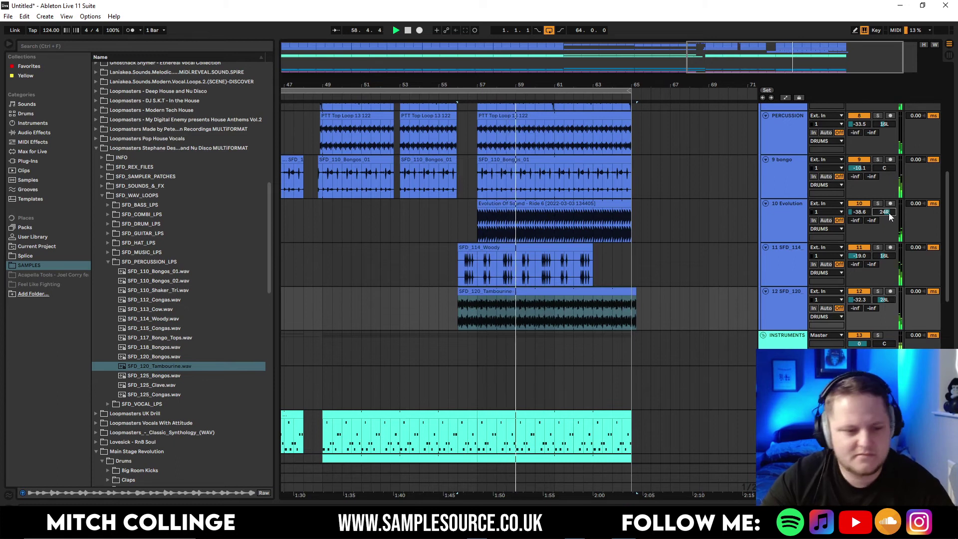
left_click_drag(635, 291, 631, 291)
Cut bar 56 out of the clips on the track 15 BASS and the Operator track
left_click_drag(640, 84, 688, 57)
scroll(610, 300, "down", 3)
scroll(609, 300, "down", 1)
key("space")
left_click_drag(811, 51, 788, 68)
left_click(592, 210)
key("space")
left_click_drag(637, 343, 598, 352)
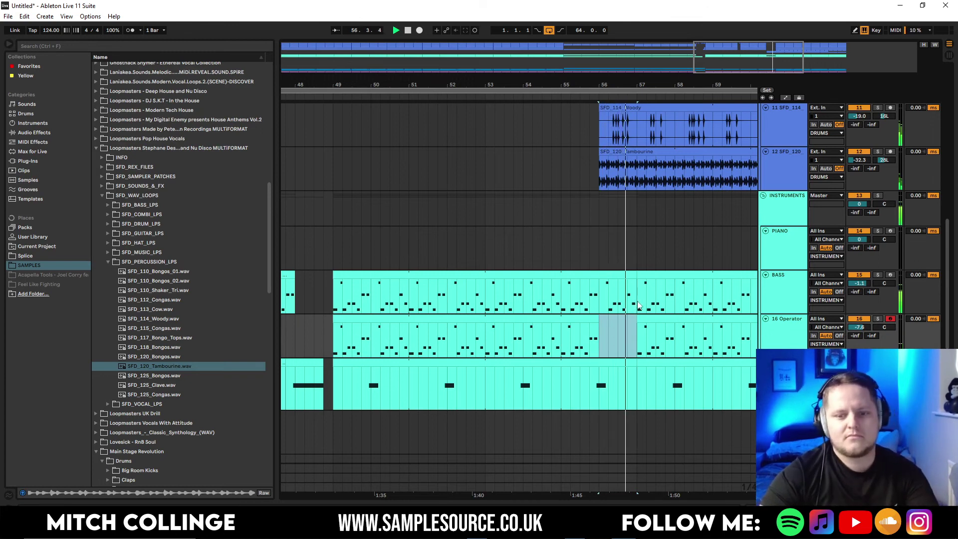
key("Delete")
left_click_drag(638, 304, 598, 303)
key("Delete")
left_click(586, 304)
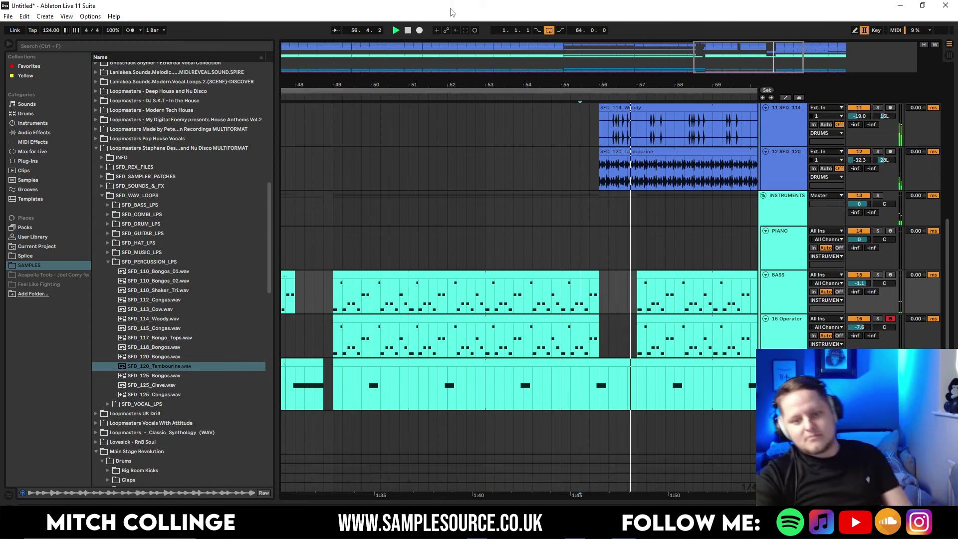
Trim the start of the Tambourine clip to bar 57 and play from bar 56
key("space")
left_click_drag(599, 151, 637, 151)
left_click(595, 155)
key("space")
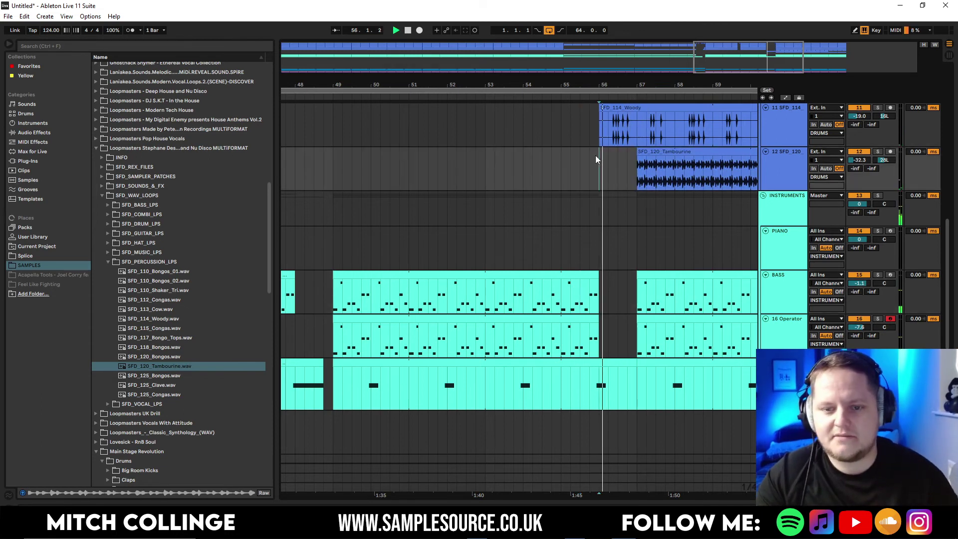
Delete bar 56 from the track 31 vocal and extend the start of the track 32 vocal back to bar 56
scroll(626, 310, "down", 3)
scroll(625, 331, "down", 5)
left_click(562, 270)
key("space")
key("space")
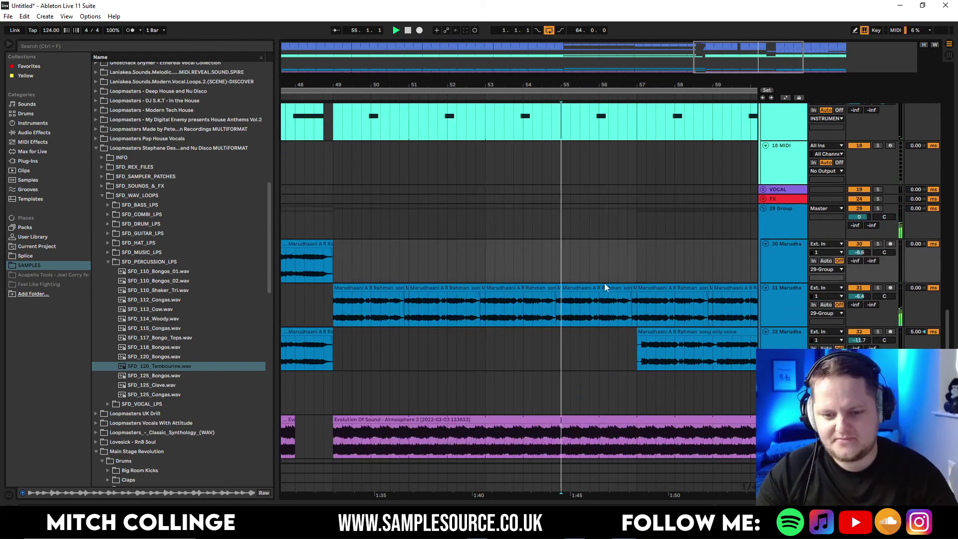
left_click_drag(638, 309, 599, 315)
key("Delete")
left_click_drag(638, 339, 597, 342)
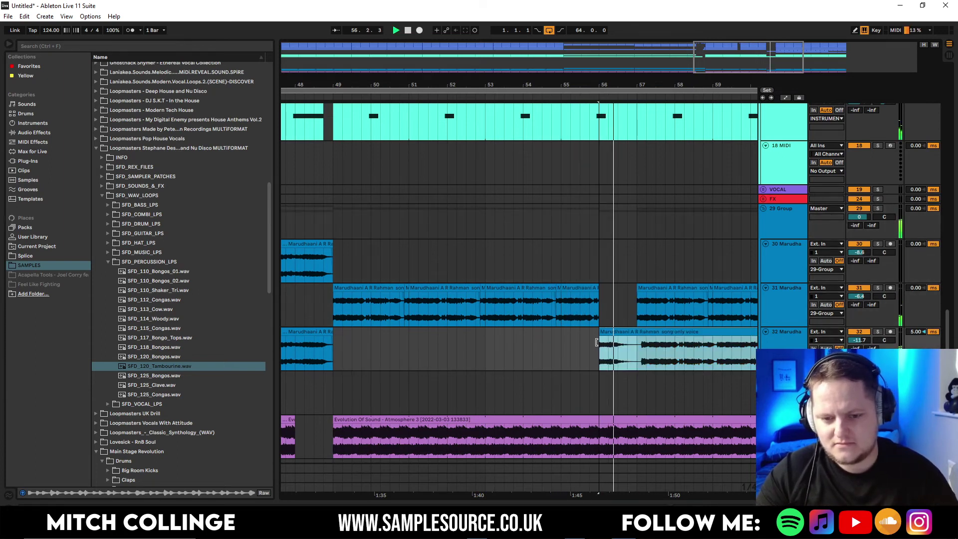
key("space")
Try starting the track 32 vocal one beat before bar 56, with the track 31 vocal ending at the same point
left_click_drag(596, 342, 593, 339)
key("space")
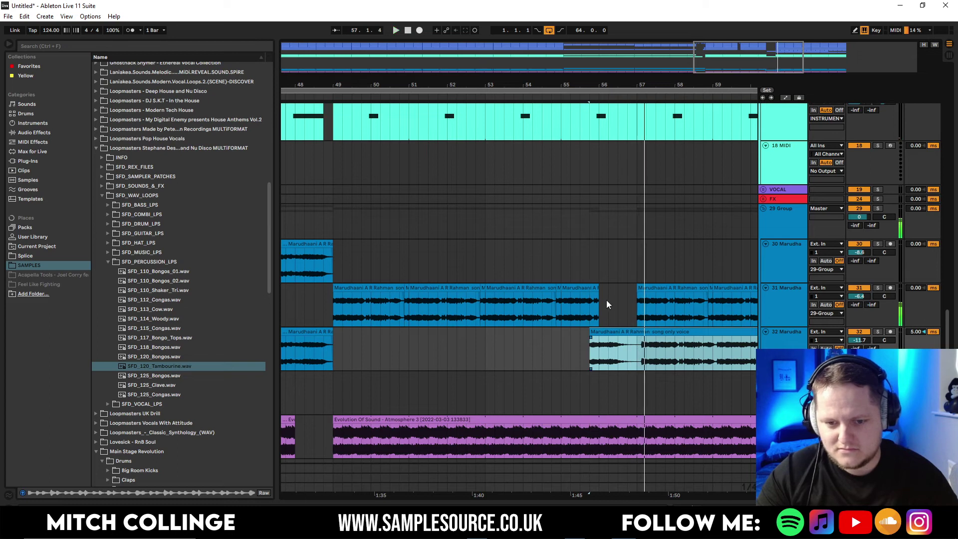
left_click_drag(597, 291, 589, 291)
left_click(567, 260)
key("space")
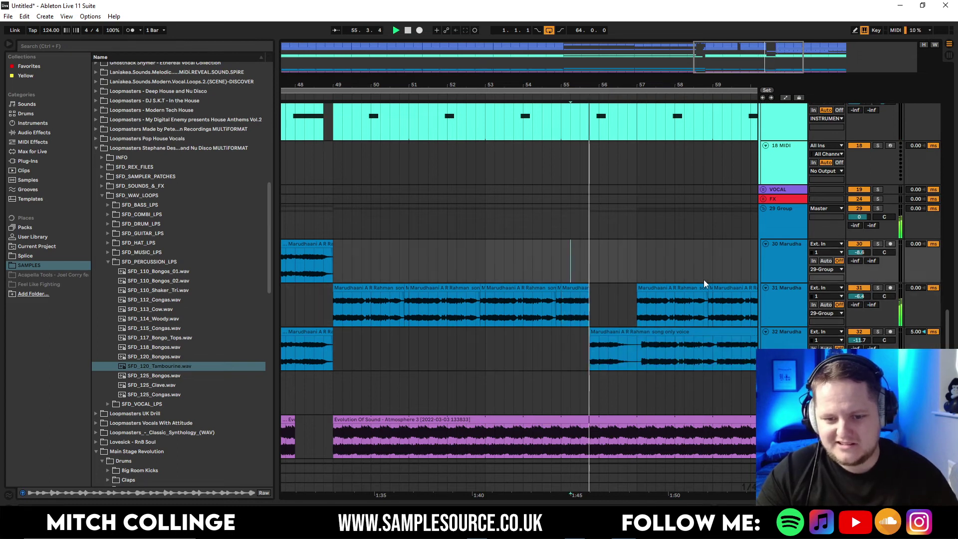
left_click_drag(591, 352, 628, 362)
Extend the track 30 vocal from bar 49 to bar 57 and delete bars 49 to 56, leaving only bar 56
left_click_drag(332, 252, 705, 272)
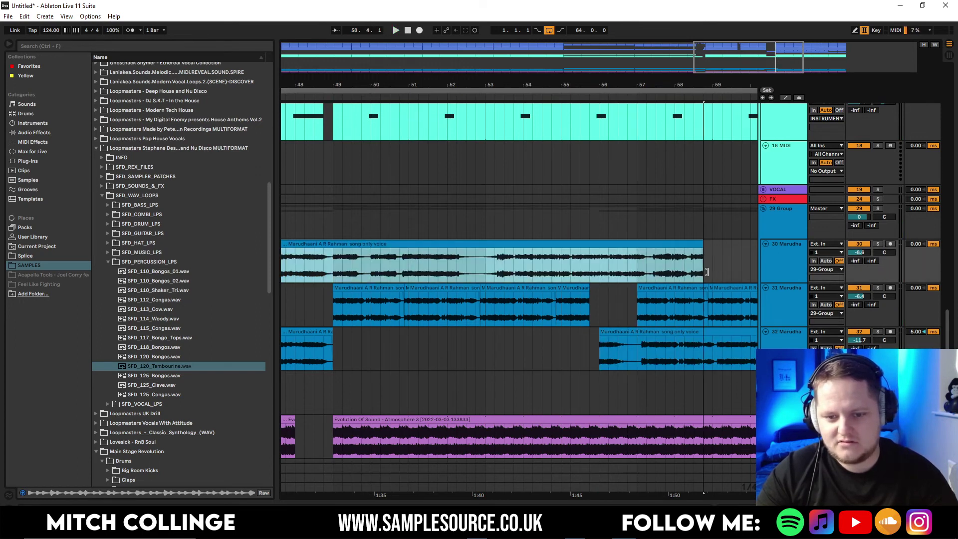
left_click(599, 299)
key("space")
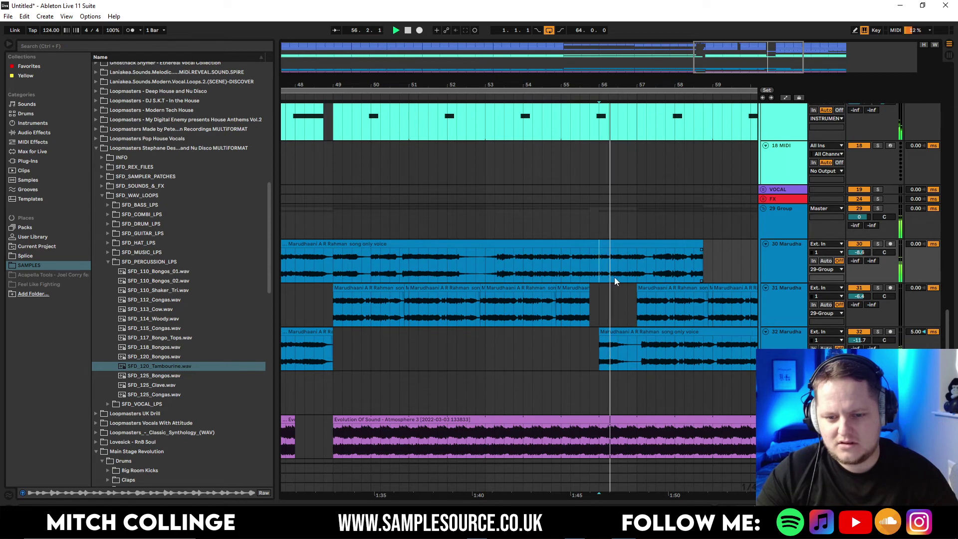
left_click_drag(702, 249, 316, 273)
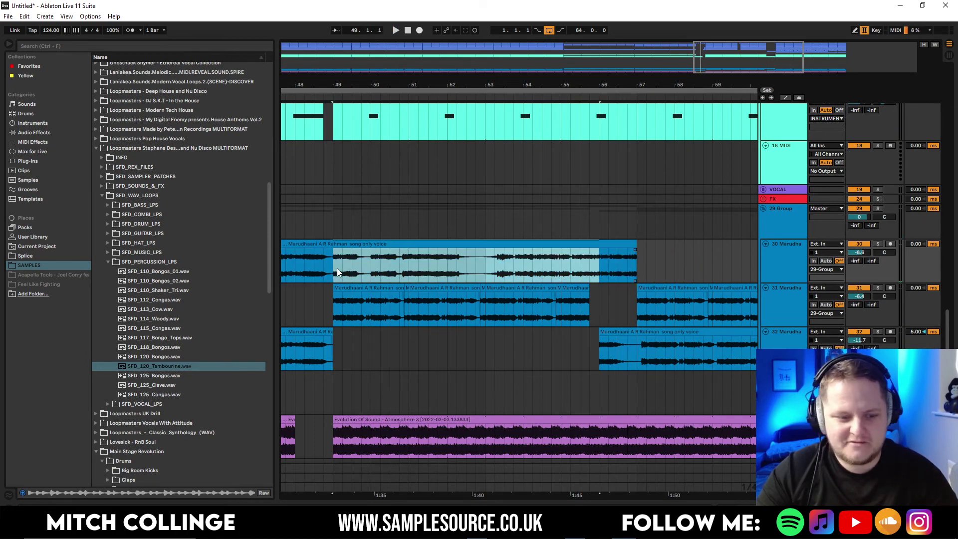
key("Delete")
Extend the track 31 vocal's end back to bar 56 and lengthen the track 30 vocal snippet to one beat past bar 57
left_click(517, 198)
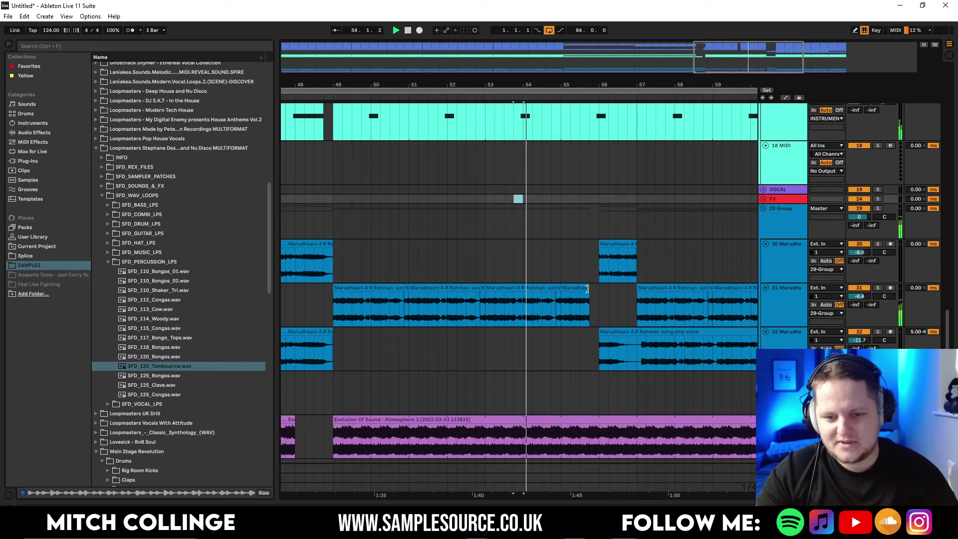
left_click_drag(588, 290, 598, 290)
left_click(577, 270)
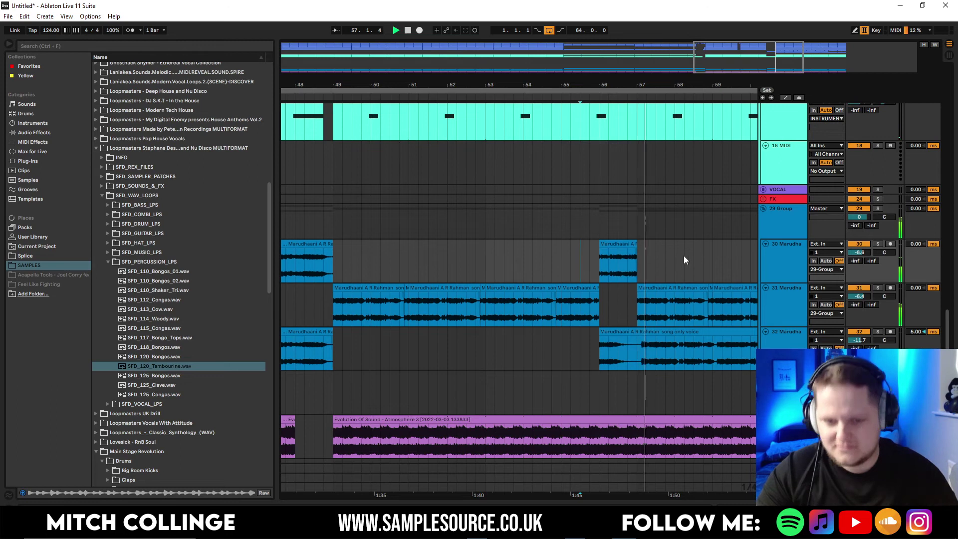
mouse_move(636, 246)
left_mouse_down()
mouse_move(683, 246)
mouse_move(647, 249)
left_mouse_up()
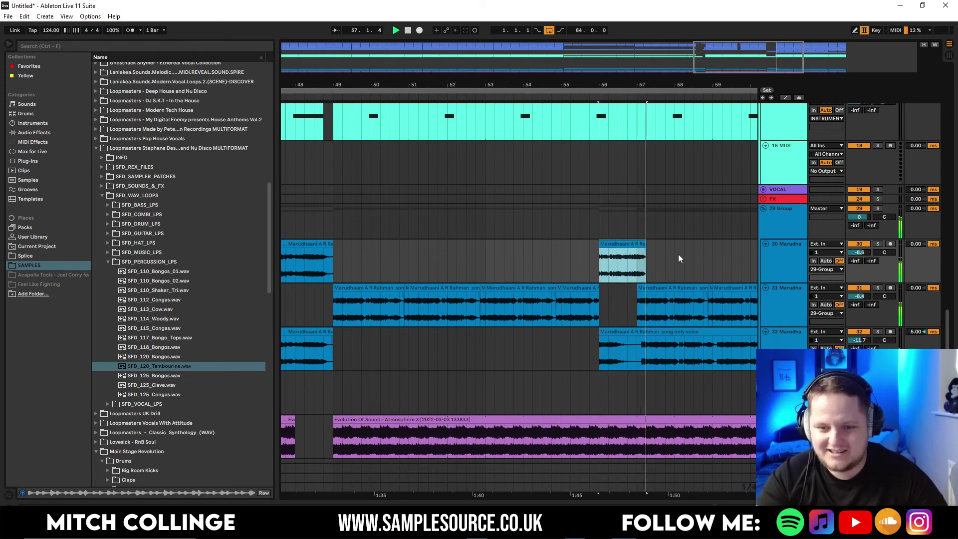
left_click_drag(793, 65, 795, 97)
key("space")
key("space")
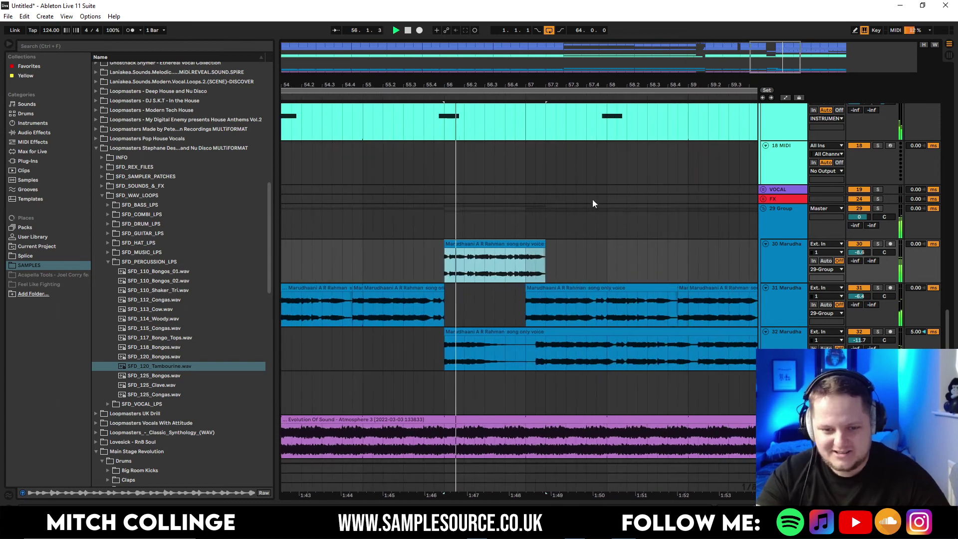
Try removing the track 31 vocal clip that starts at bar 57
left_click(567, 289)
key("Delete")
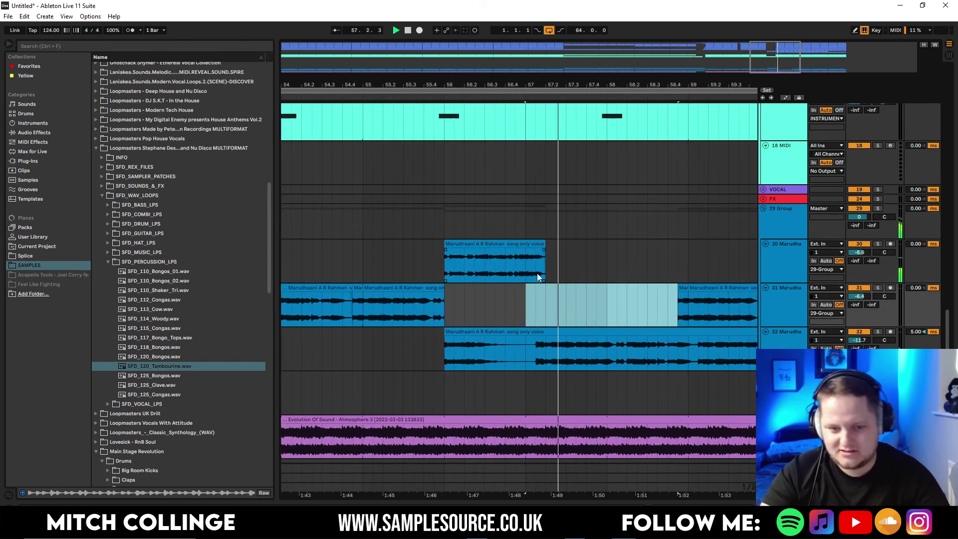
key("ctrl+z")
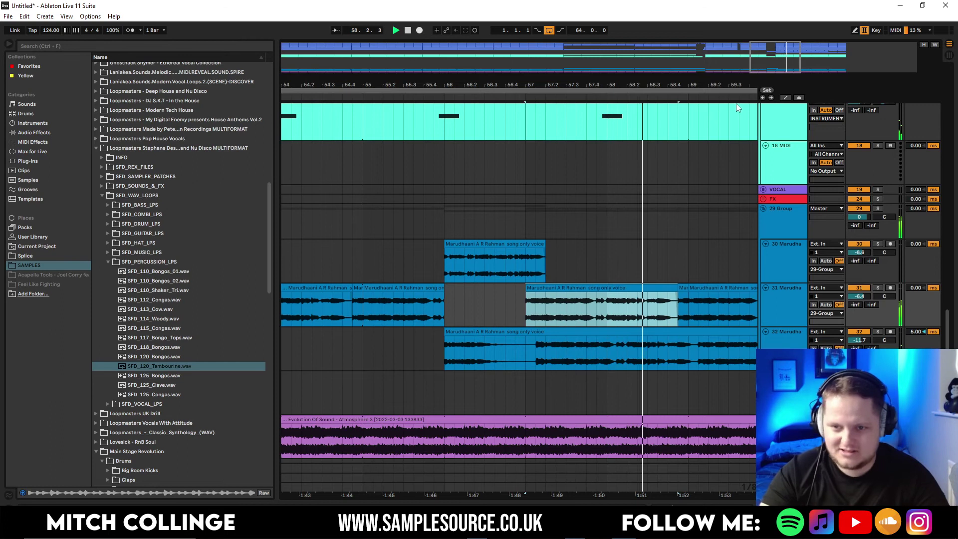
Play back the vocal break, copy the one-beat end of the track 30 snippet at bar 57 and paste it at bars 58, 59 and 60
left_click_drag(771, 72, 770, 67)
key("space")
scroll(429, 194, "down", 1)
left_click(446, 193)
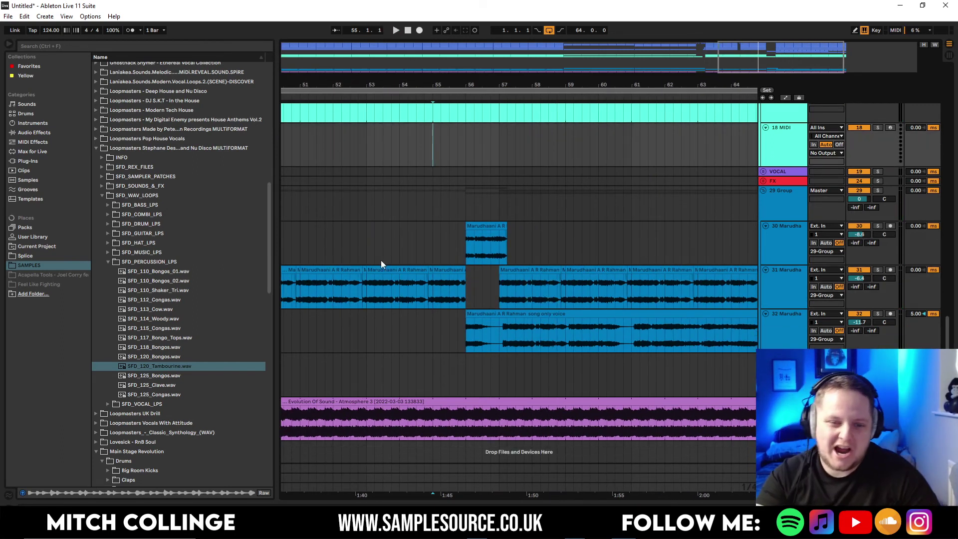
left_click(422, 172)
key("space")
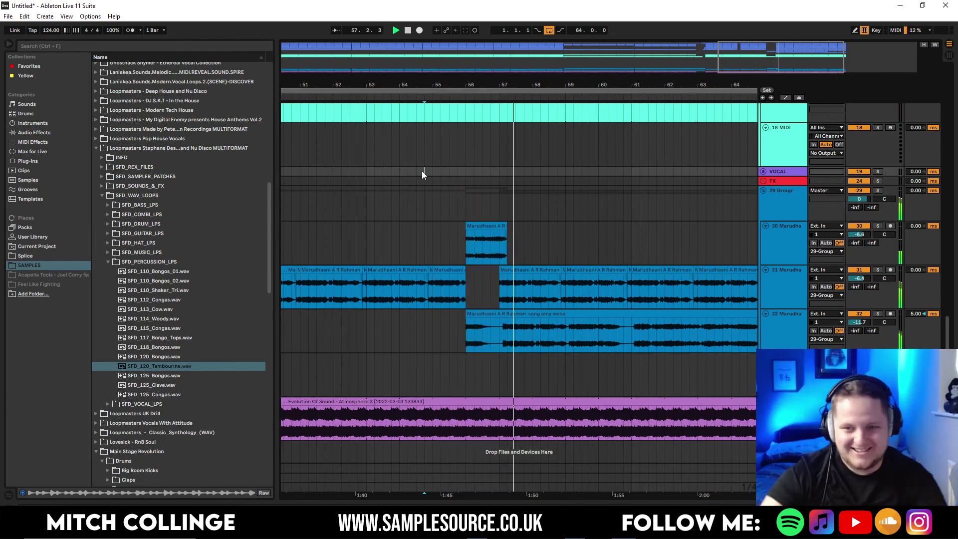
left_click(499, 256)
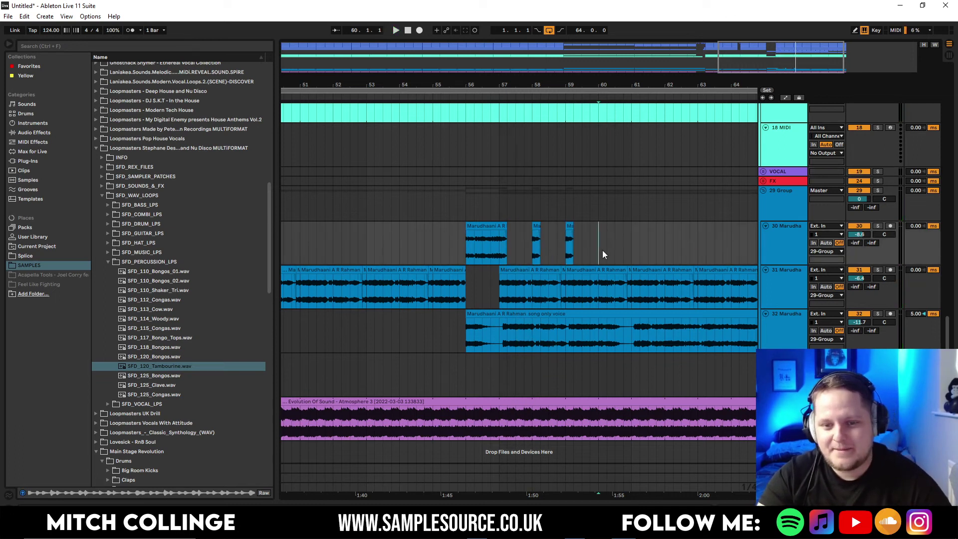
left_click(491, 201)
key("space")
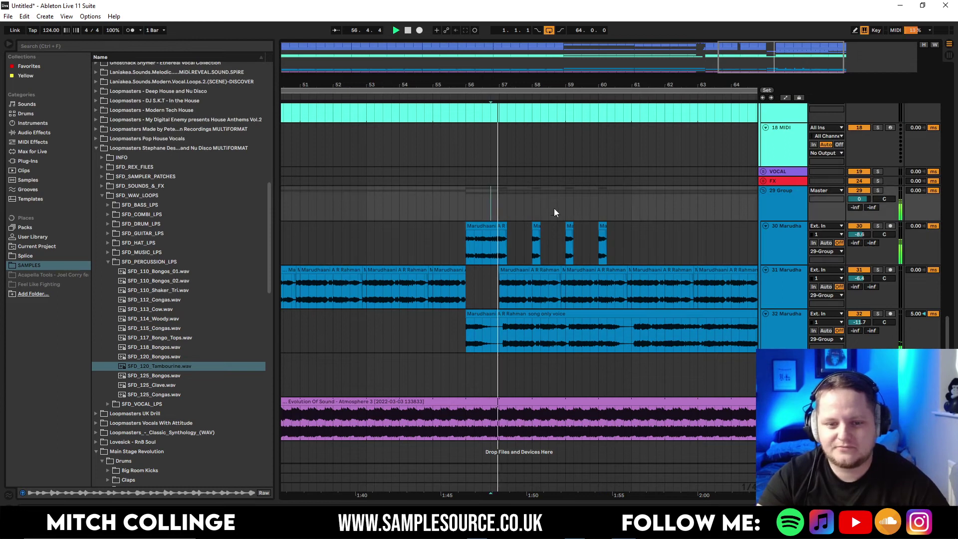
Paste the one-beat vocal snippet on track 30 at bars 61, 62, 63 and 64
left_click(632, 252)
key("ctrl+v")
mouse_move(631, 85)
left_mouse_down()
mouse_move(584, 70)
mouse_move(542, 75)
mouse_move(564, 84)
left_mouse_up()
left_click(595, 257)
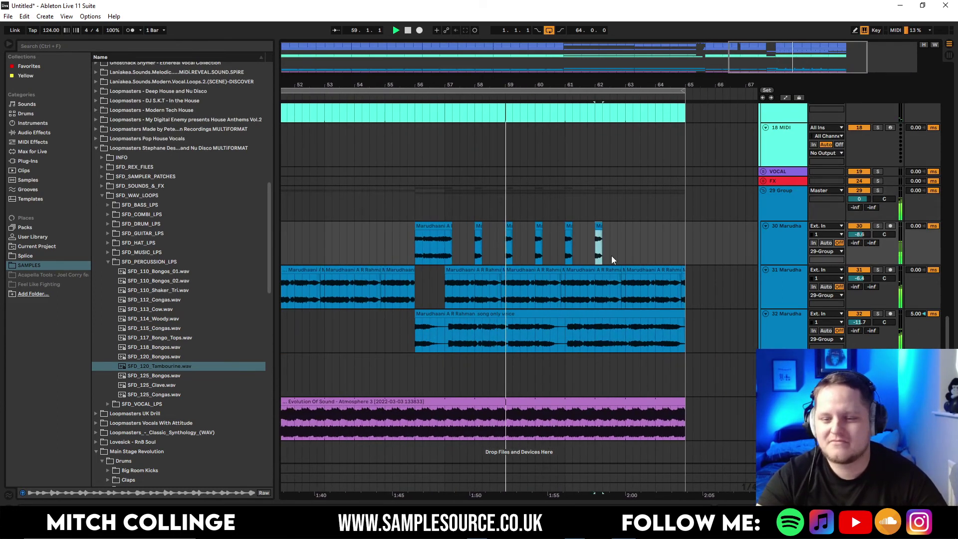
key("ctrl+v")
key("ctrl+v")
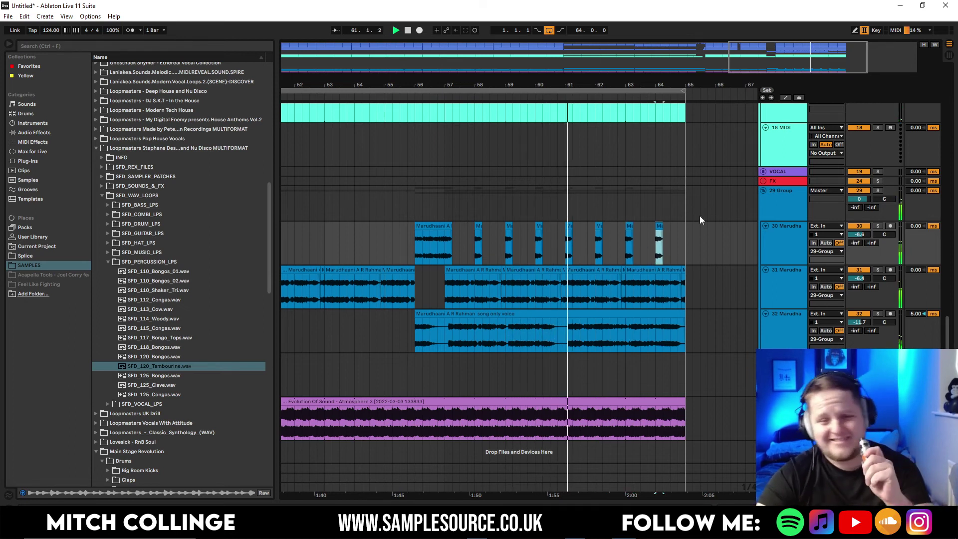
Insert an audio track below the bongo track and place SFD_125_Congas.wav on it from bar 33 to bar 49
left_click_drag(664, 85, 649, 56)
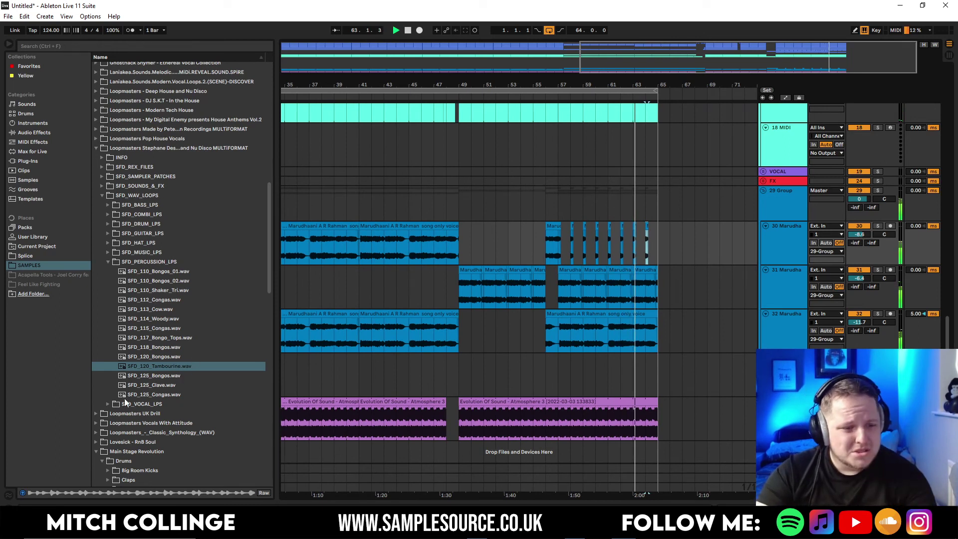
left_click(147, 395)
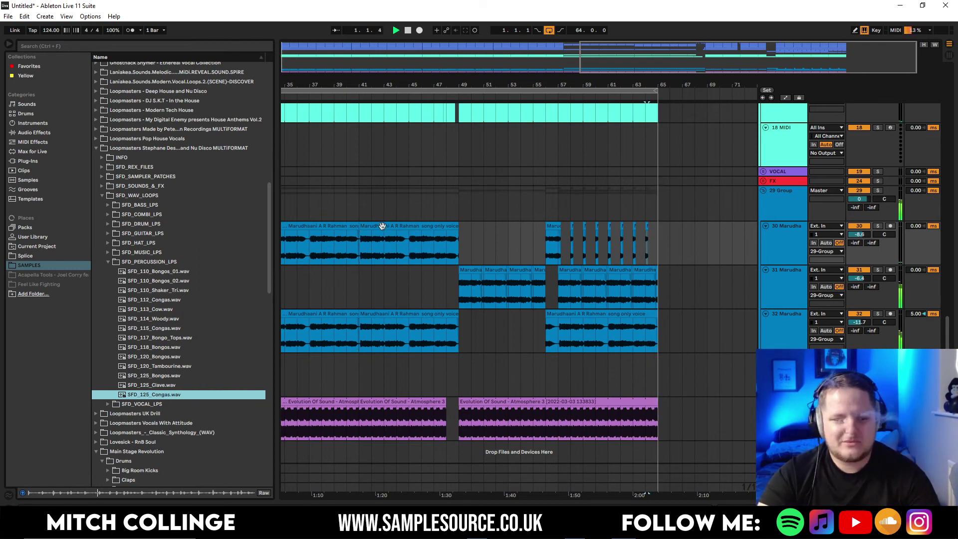
double_click(691, 57)
left_click(491, 146)
key("space")
key("space")
scroll(673, 160, "up", 10)
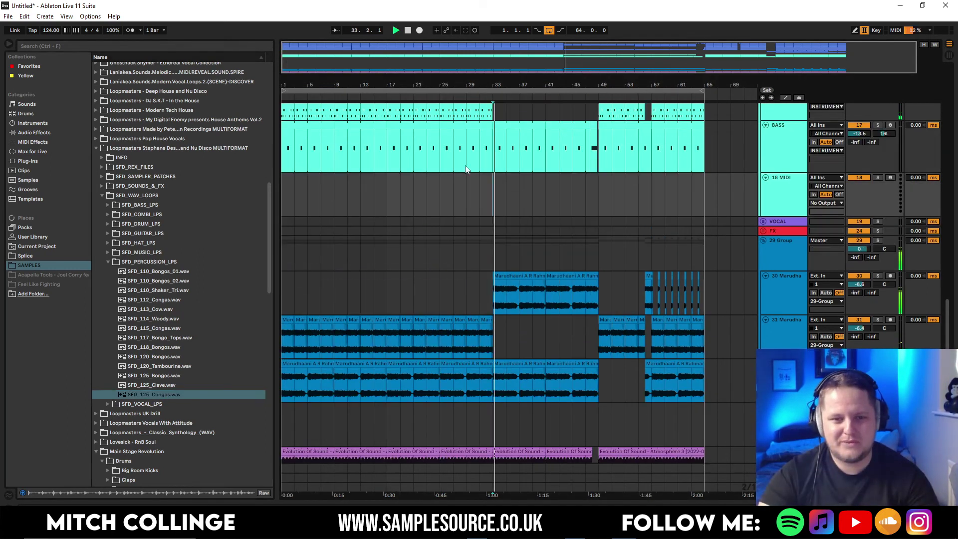
scroll(673, 159, "up", 4)
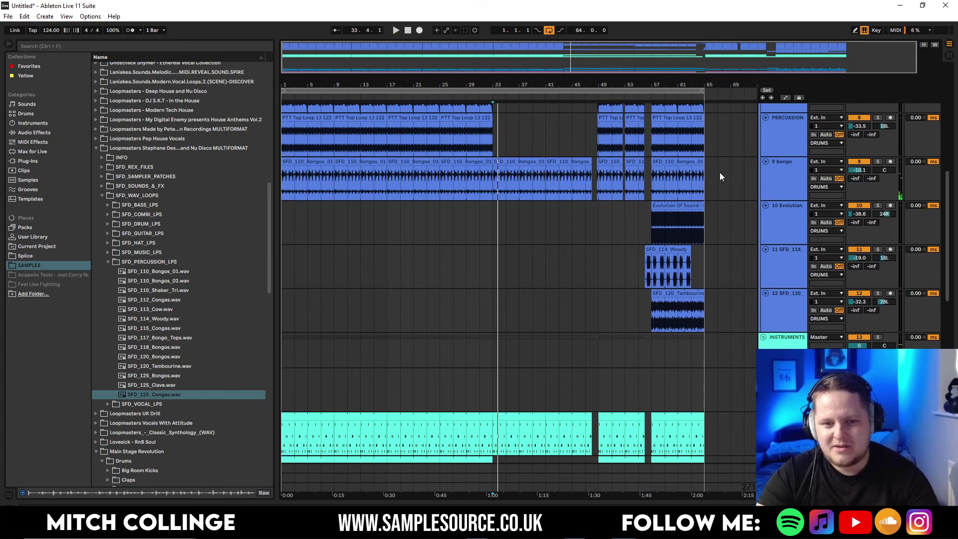
right_click(778, 189)
left_click(806, 256)
mouse_move(230, 394)
left_mouse_down()
mouse_move(339, 345)
mouse_move(491, 232)
left_mouse_up()
Set the Congas track's volume to -14.3 dB and delete the bongo clip between bars 33 and 41
key("space")
left_click_drag(859, 221, 859, 237)
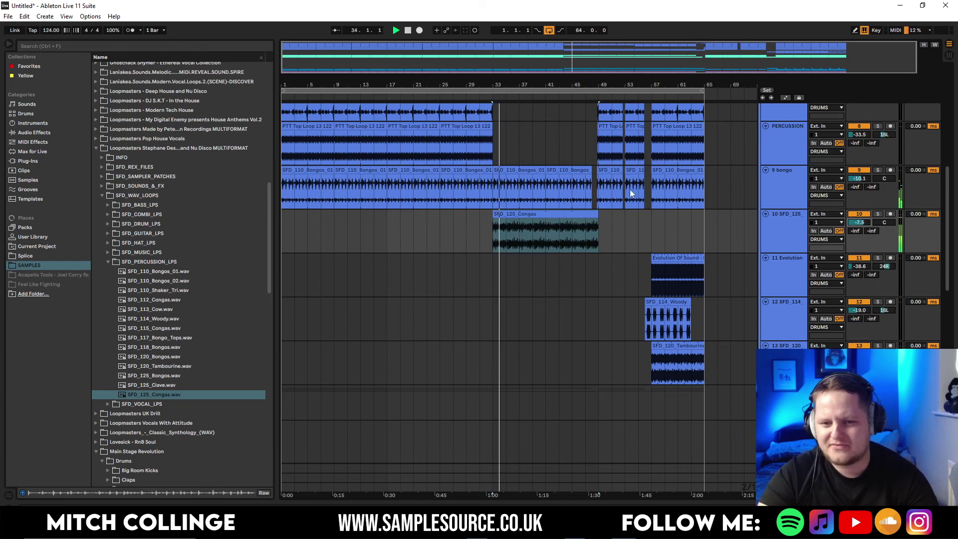
left_click(544, 175)
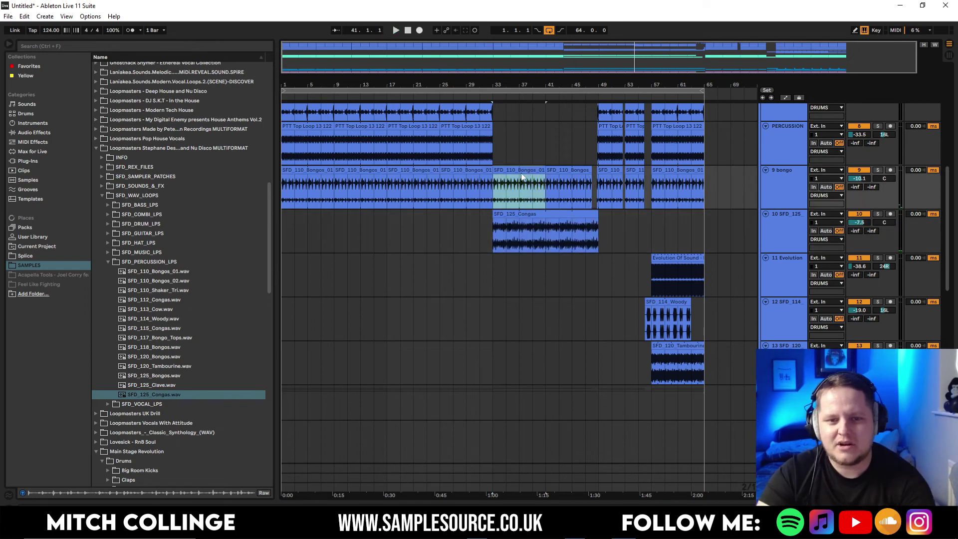
key("space")
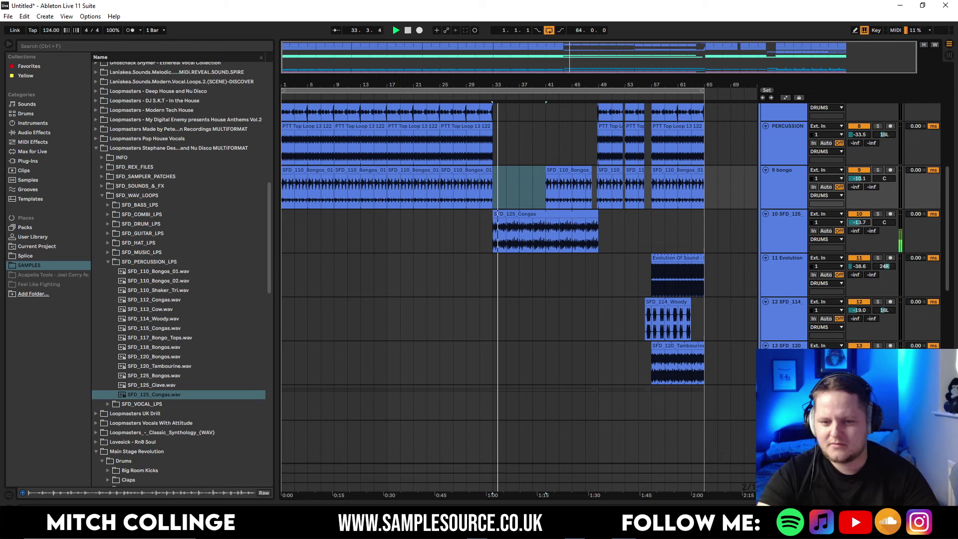
Copy the tambourine loop to bars 33–48 and the Woody loop to bar 40, extending the Woody copy to bar 49
left_click_drag(675, 355, 591, 355)
left_click_drag(658, 307, 537, 315)
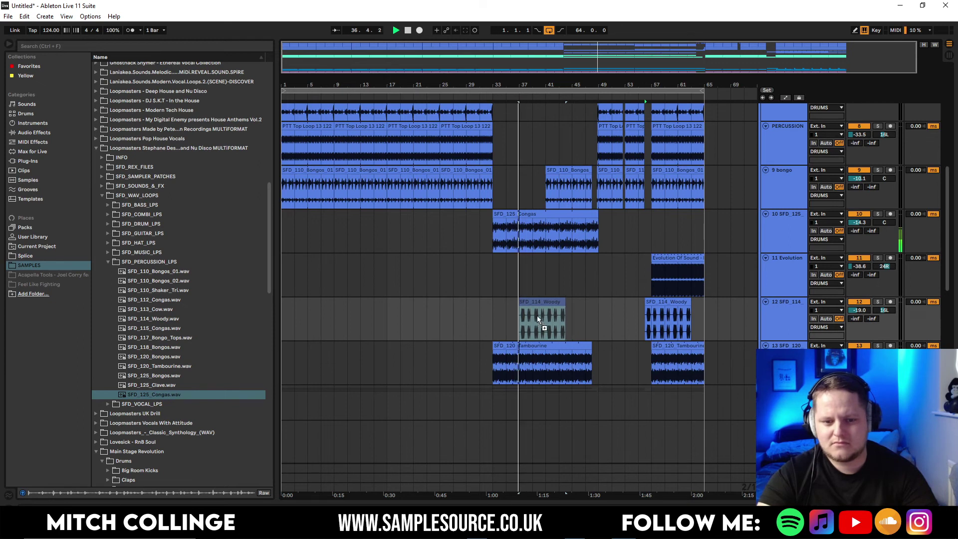
key("ctrl+z")
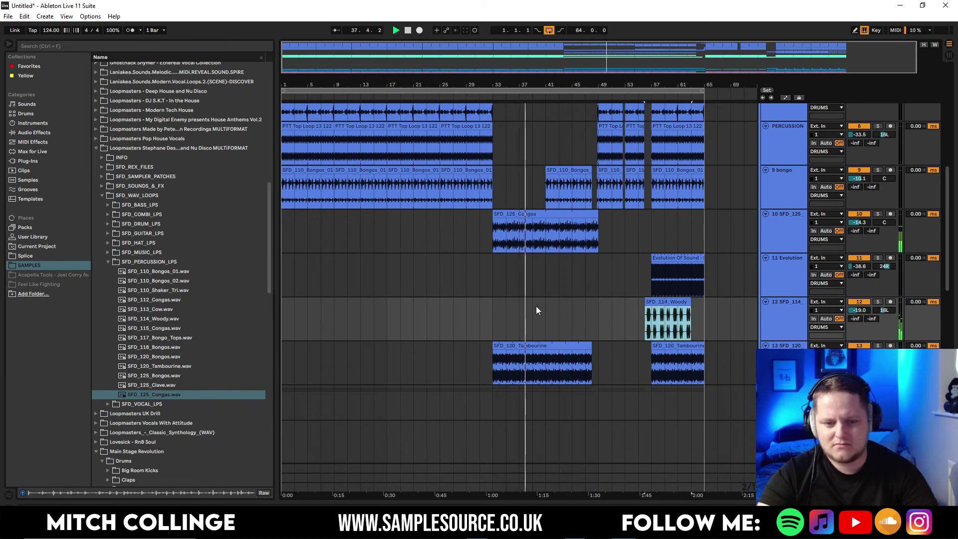
left_click_drag(668, 304, 564, 307)
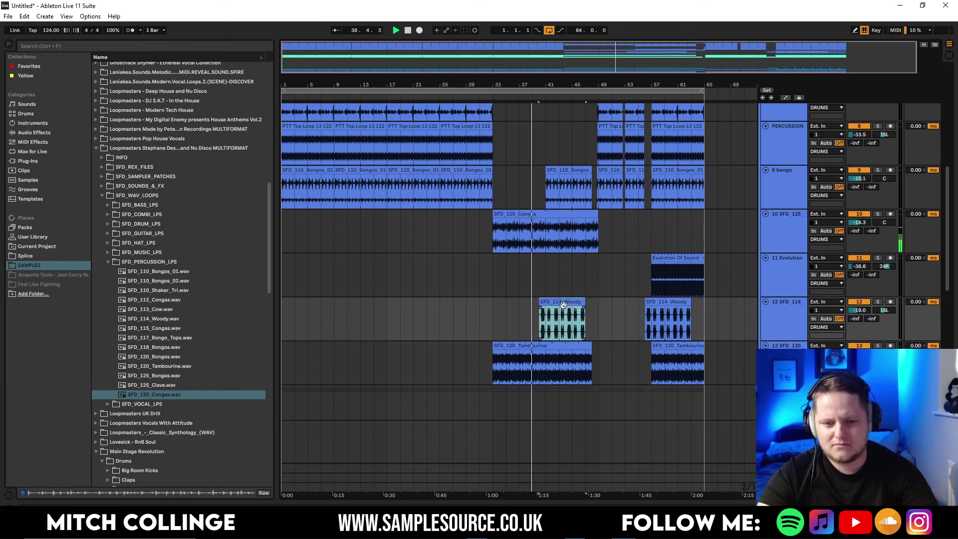
left_click_drag(714, 64, 710, 98)
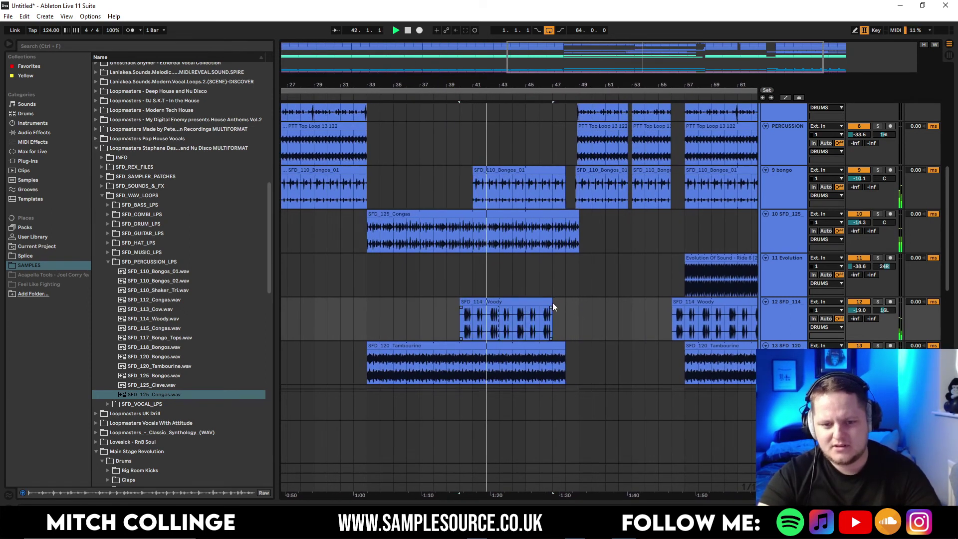
left_click_drag(552, 302, 579, 302)
left_click(564, 279)
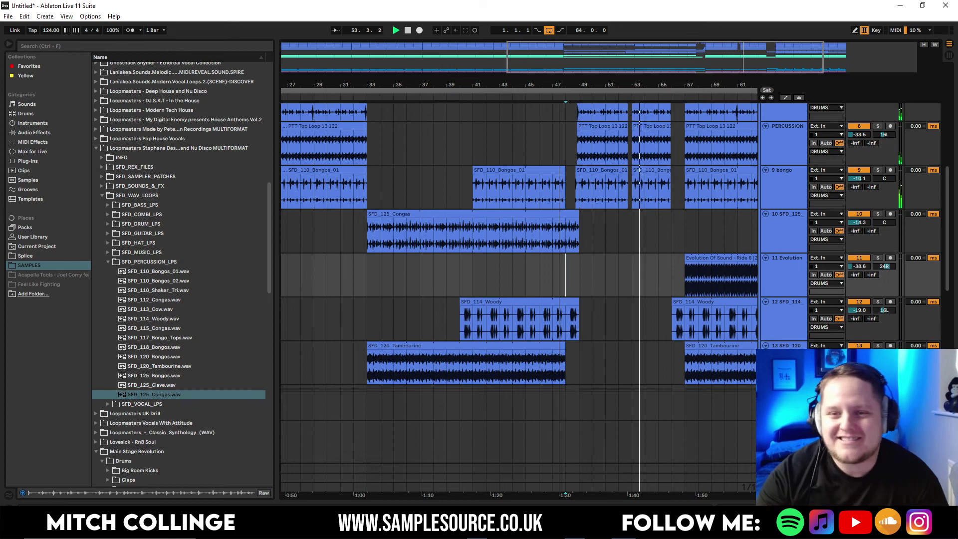
Play back the second drop and review its drum, instrument and vocal tracks up to bar 65
double_click(662, 87)
scroll(726, 142, "up", 10)
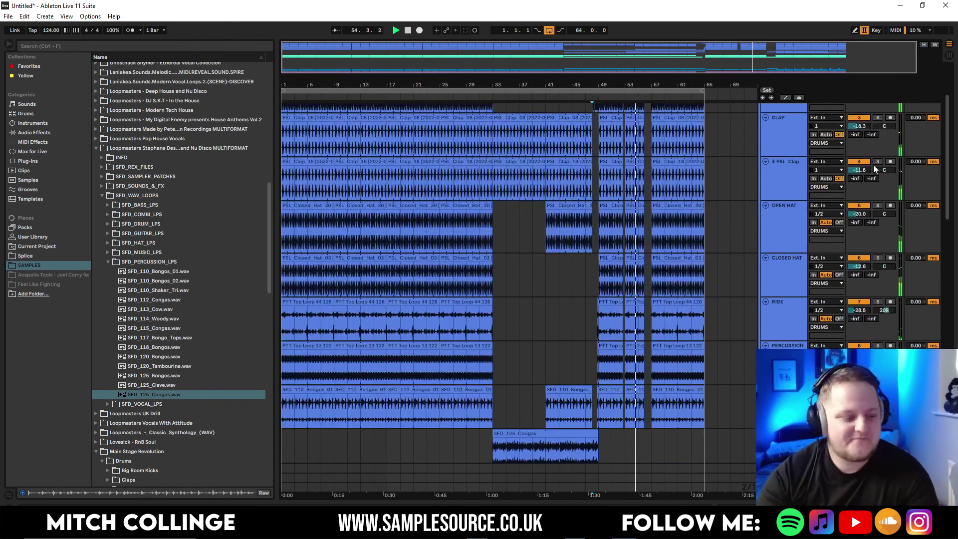
scroll(875, 159, "up", 2)
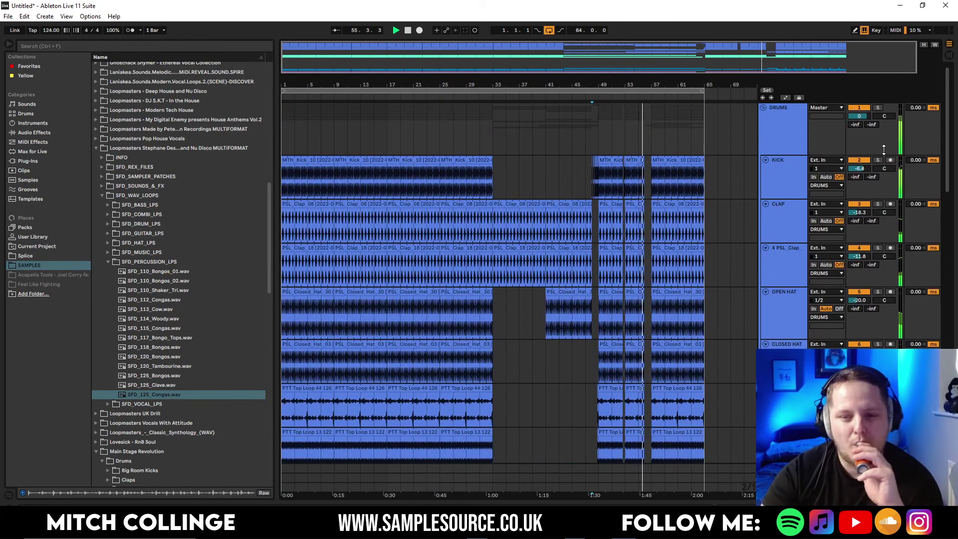
left_click_drag(658, 86, 587, 132)
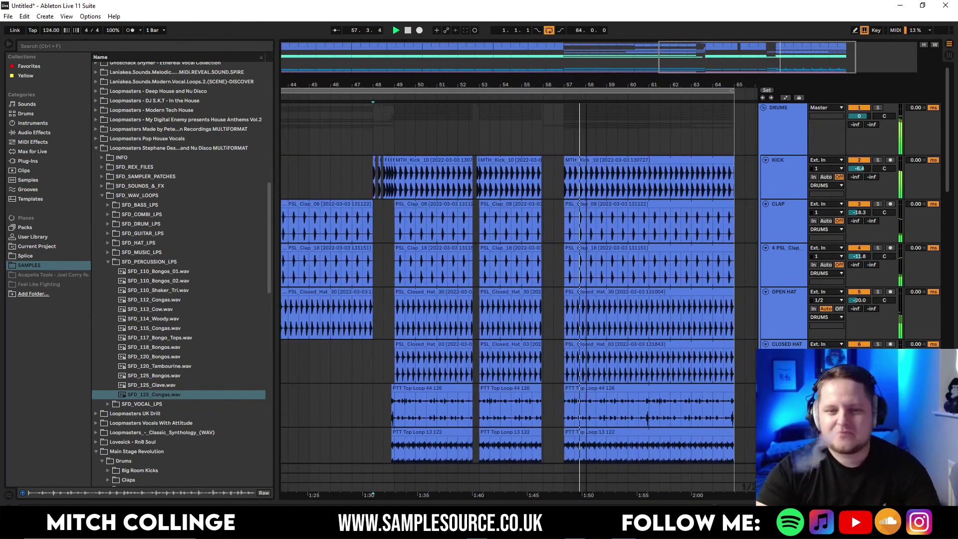
scroll(627, 202, "down", 10)
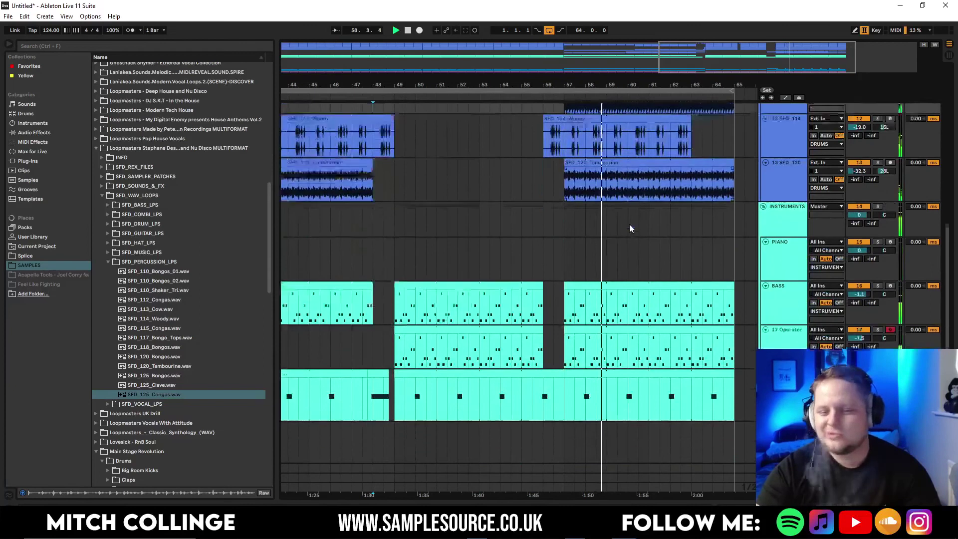
scroll(630, 228, "down", 5)
left_click(557, 345)
key("space")
key("space")
Try to shift the one-beat vocal snippet at bar 58 on track 31 slightly earlier
mouse_move(738, 60)
left_mouse_down()
mouse_move(739, 98)
mouse_move(779, 109)
left_mouse_up()
left_click_drag(438, 335, 443, 343)
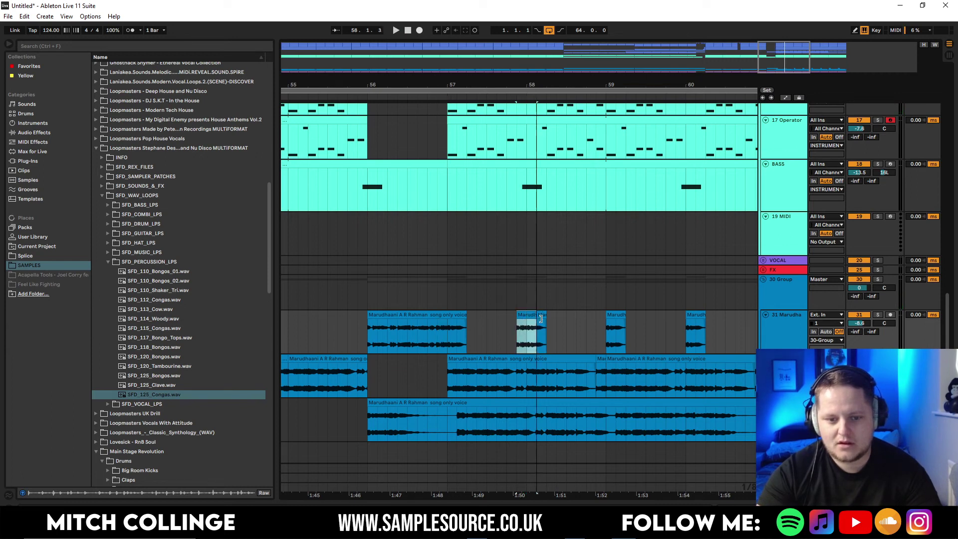
left_click_drag(532, 317, 539, 322)
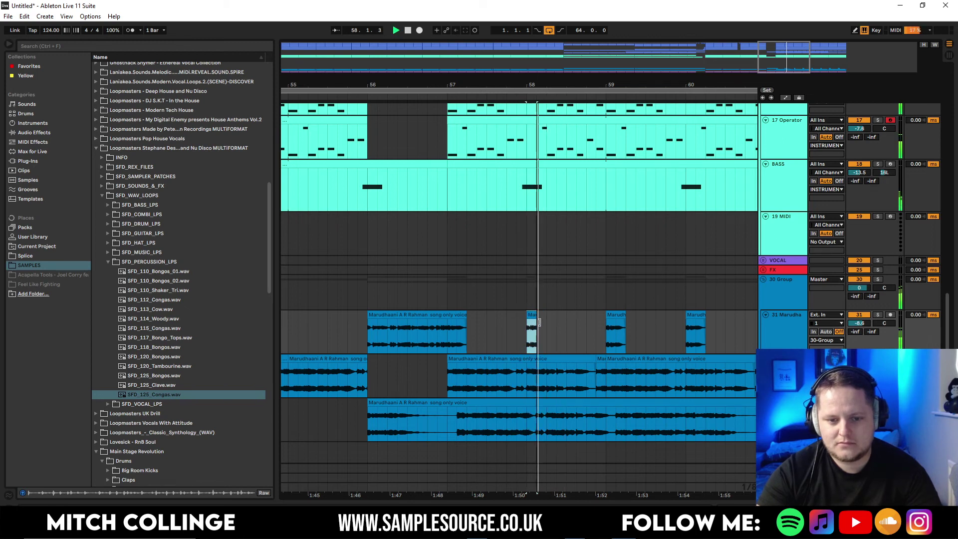
left_click(617, 317)
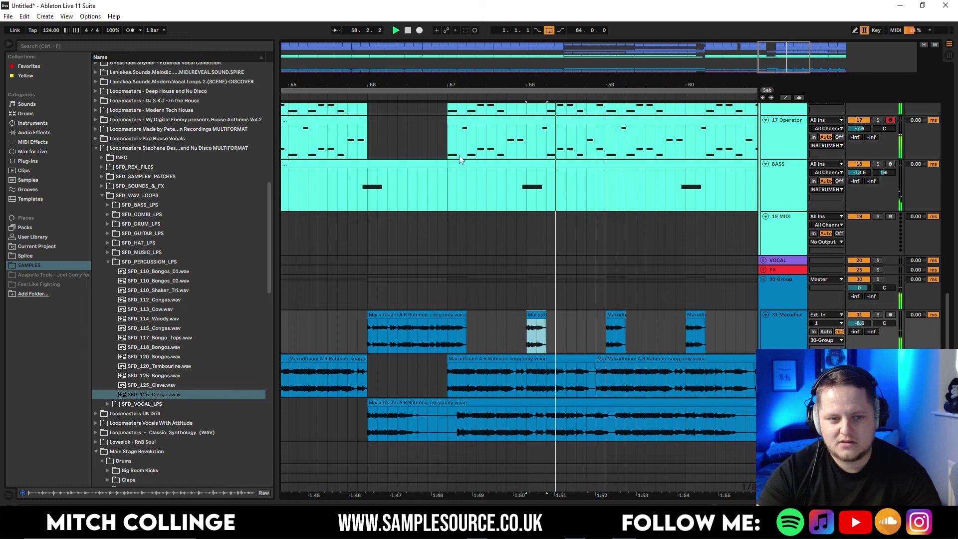
Play the second drop around bar 56 and copy the sustained note before bar 49 on bass track 18 into bar 56
mouse_move(790, 63)
left_mouse_down()
mouse_move(797, 30)
mouse_move(827, 67)
left_mouse_up()
left_click(513, 197)
key("space")
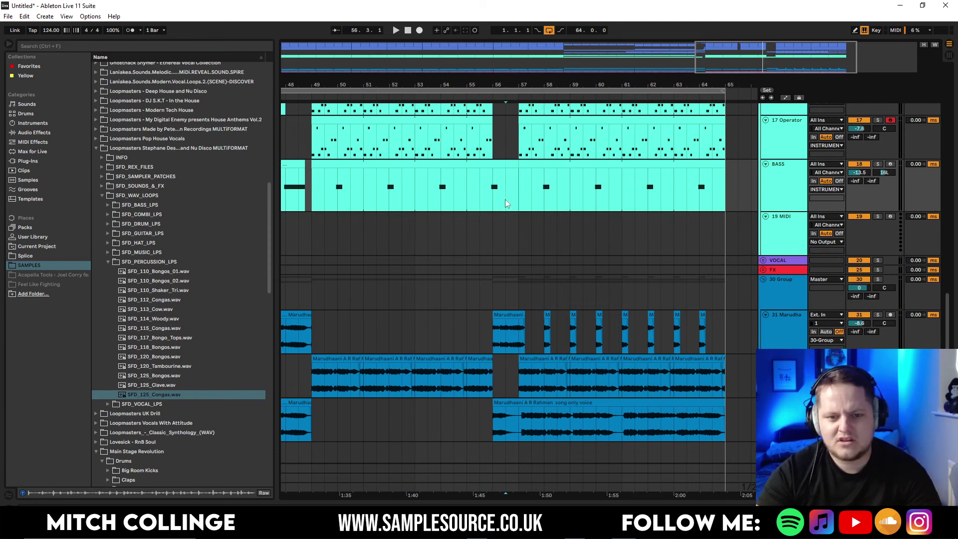
key("Right")
key("space")
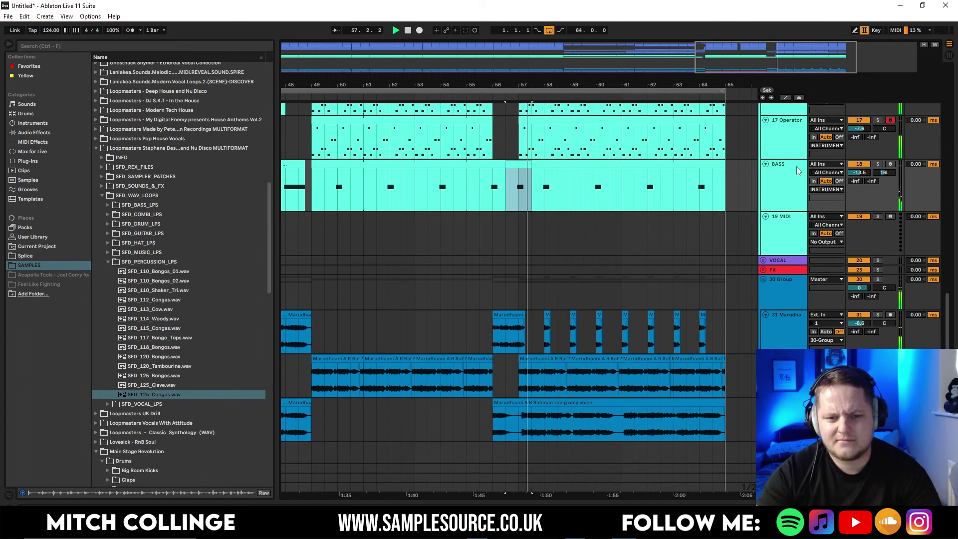
key("plus")
left_click_drag(717, 60, 717, 48)
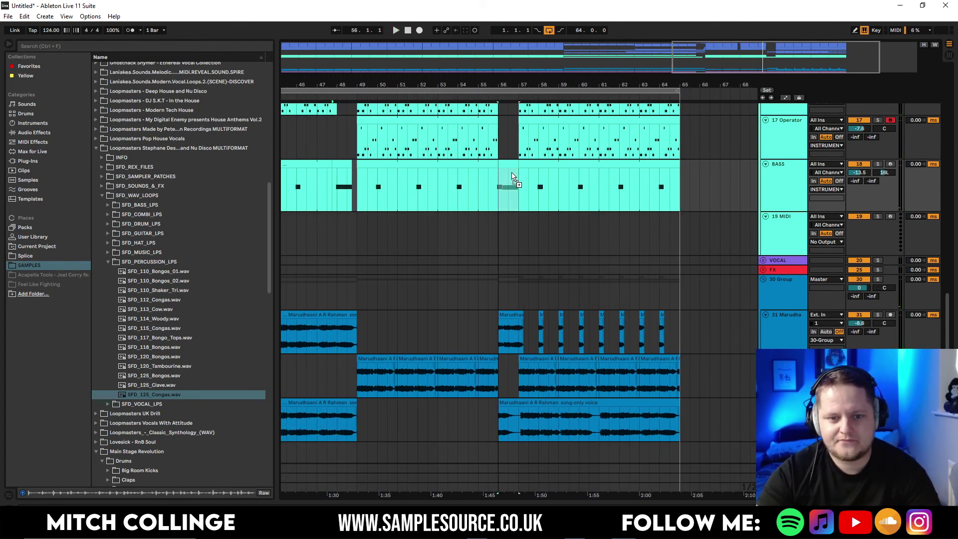
Play back the copied bass note and extend it to fill bar 56 up to bar 57
left_click(484, 197)
key("space")
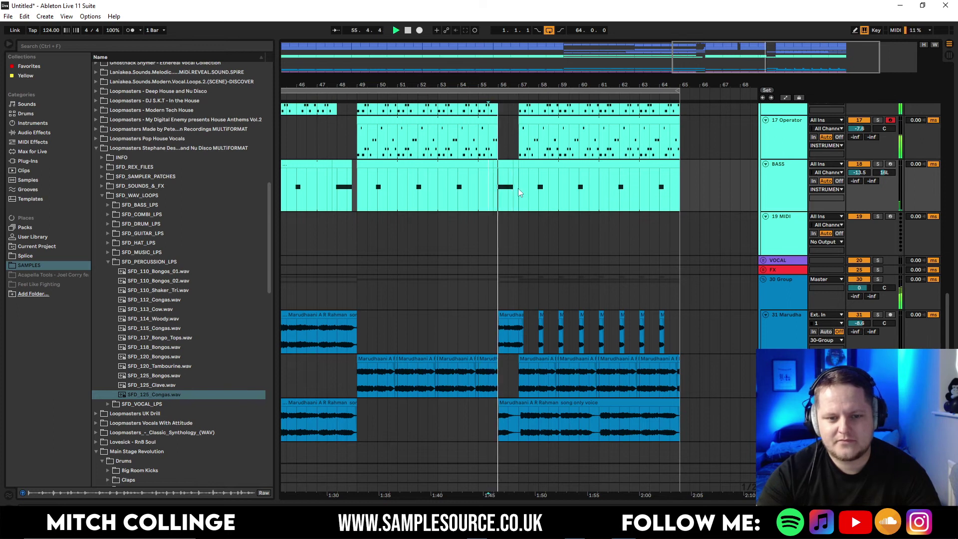
left_click_drag(512, 166, 518, 167)
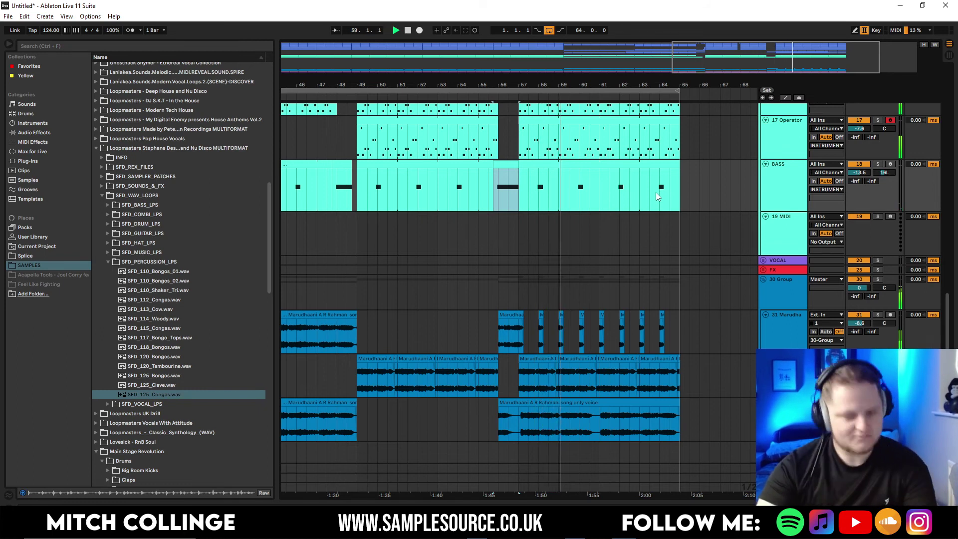
Review the drum, percussion and instrument tracks across the breakdown and second drop while playing the arrangement
scroll(685, 199, "up", 10)
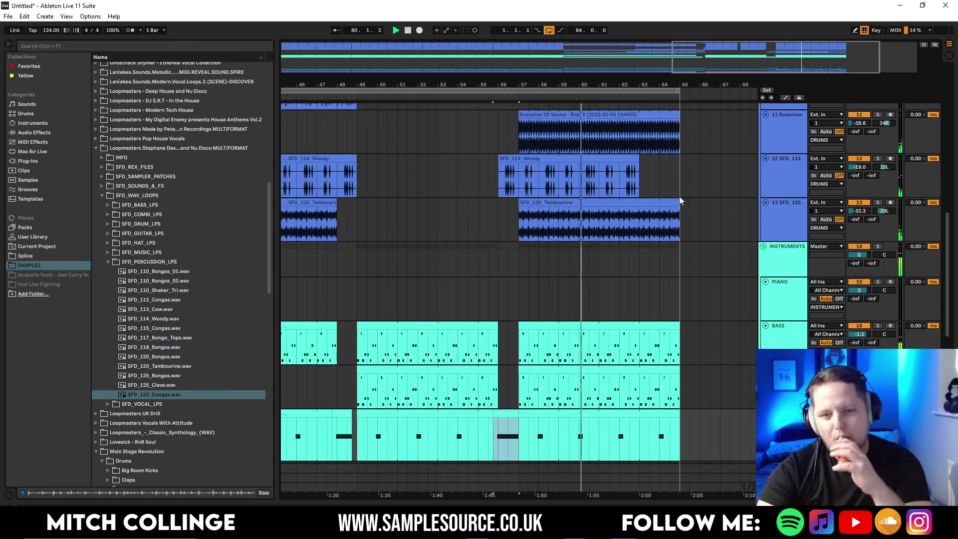
scroll(681, 200, "up", 3)
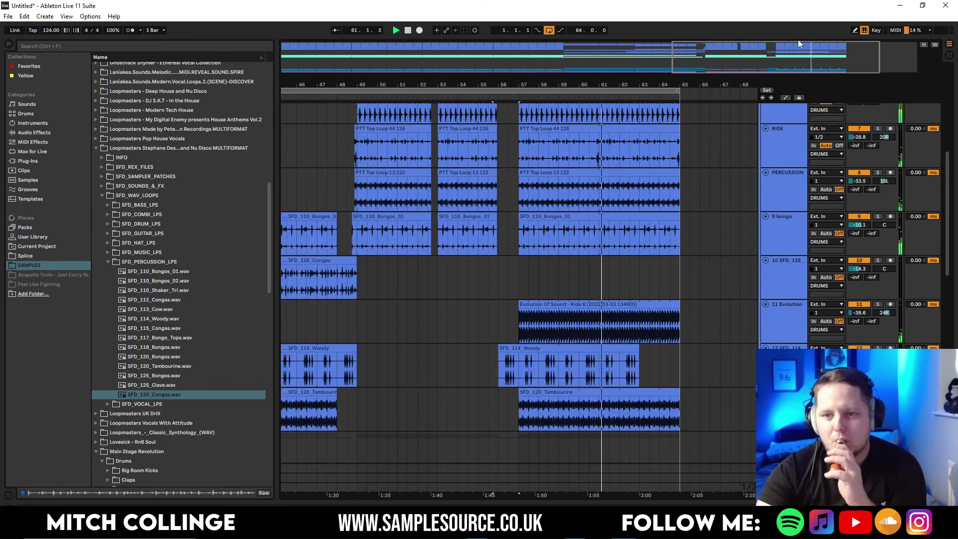
left_click_drag(798, 49, 778, 25)
left_click(475, 269)
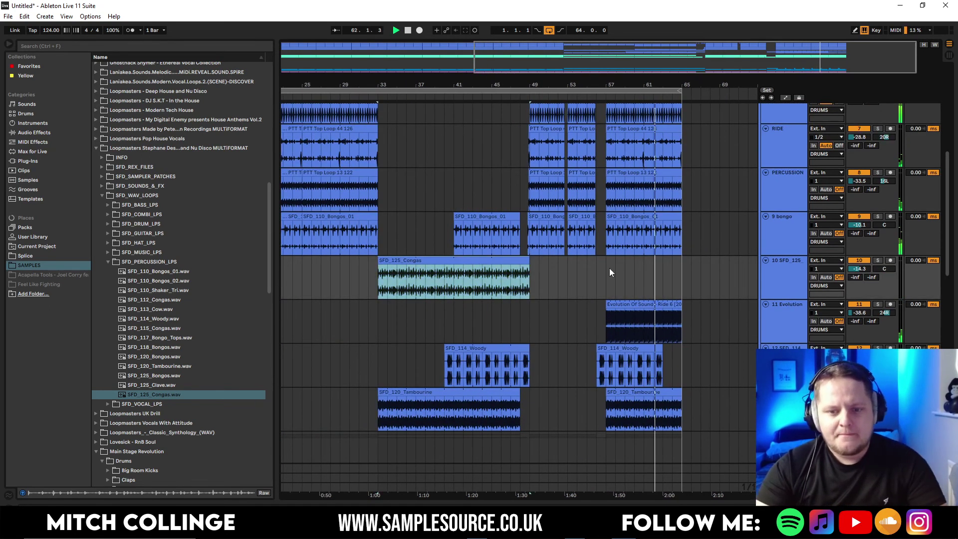
scroll(624, 254, "up", 5)
scroll(645, 242, "down", 5)
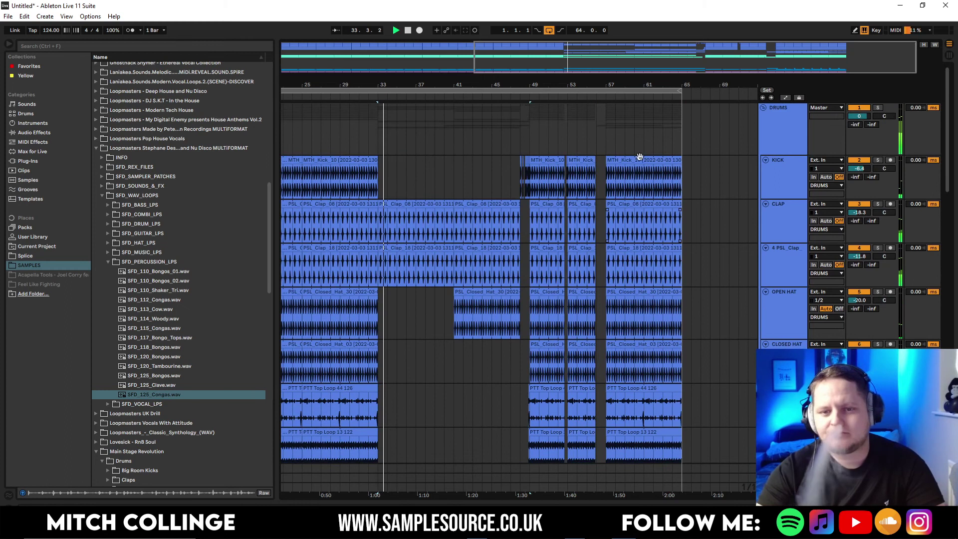
scroll(649, 284, "down", 10)
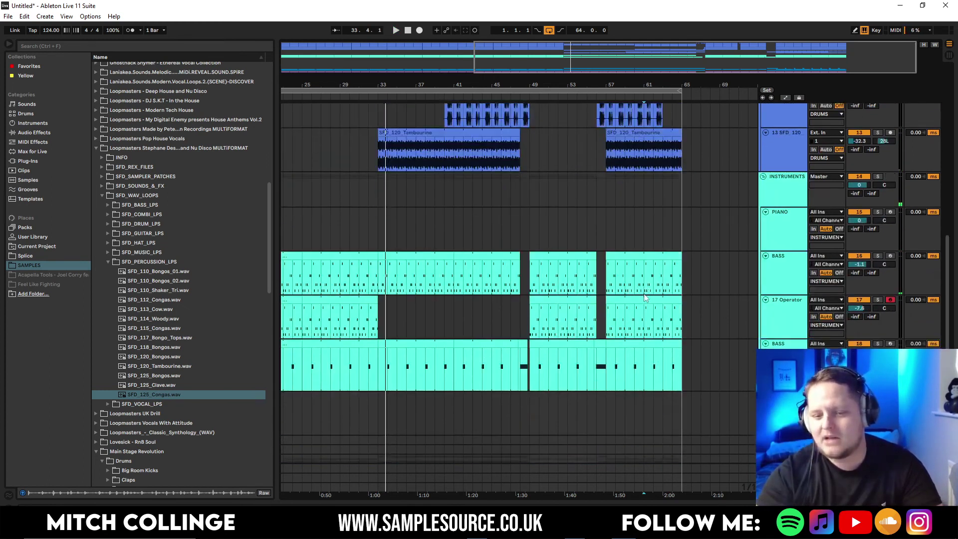
Play the vocal break from bar 56 and open its clip on track 31 for warp editing
left_click_drag(777, 63, 778, 141)
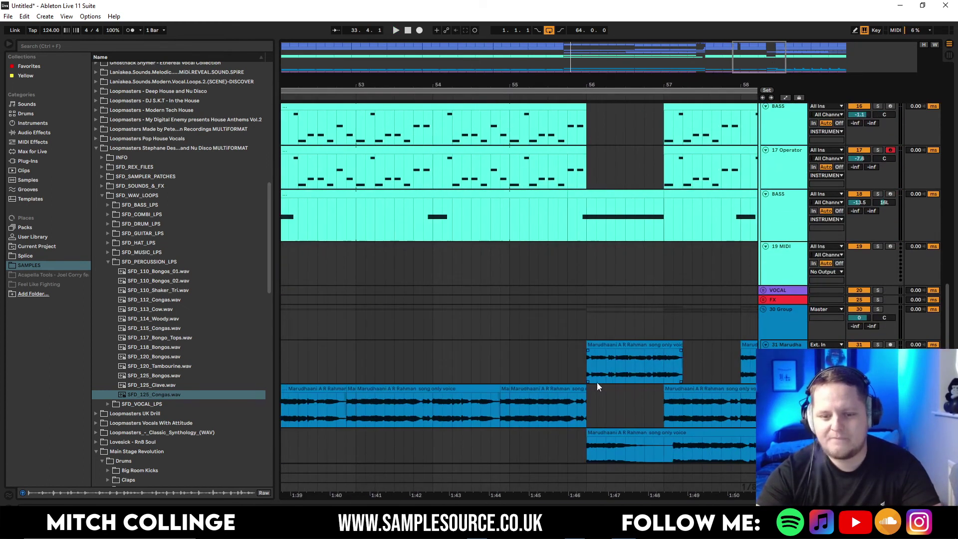
left_click(590, 366)
key("space")
left_click(632, 344)
double_click(632, 344)
key("space")
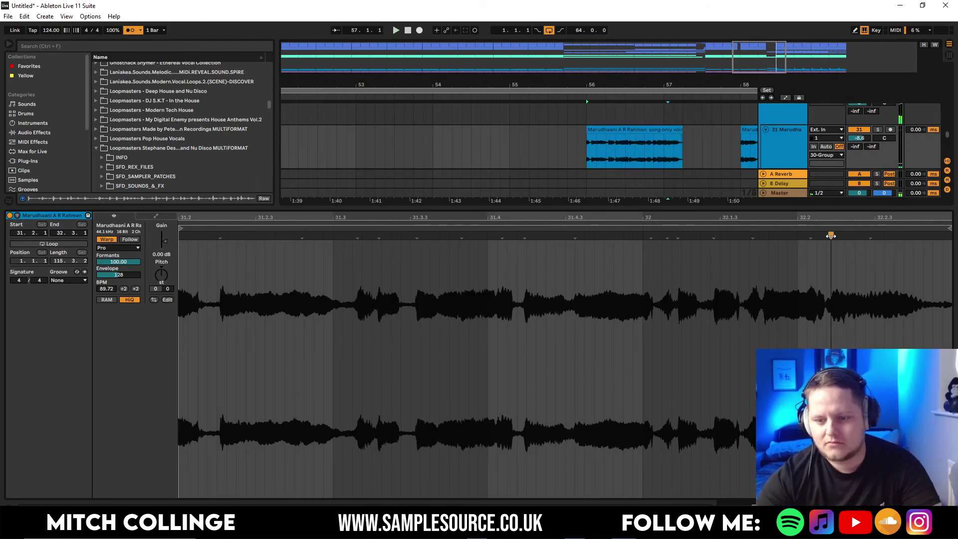
Move the warp marker just after 32.2 in the vocal clip slightly earlier and play back the timing
left_click_drag(831, 236, 835, 236)
key("space")
key("ctrl+z")
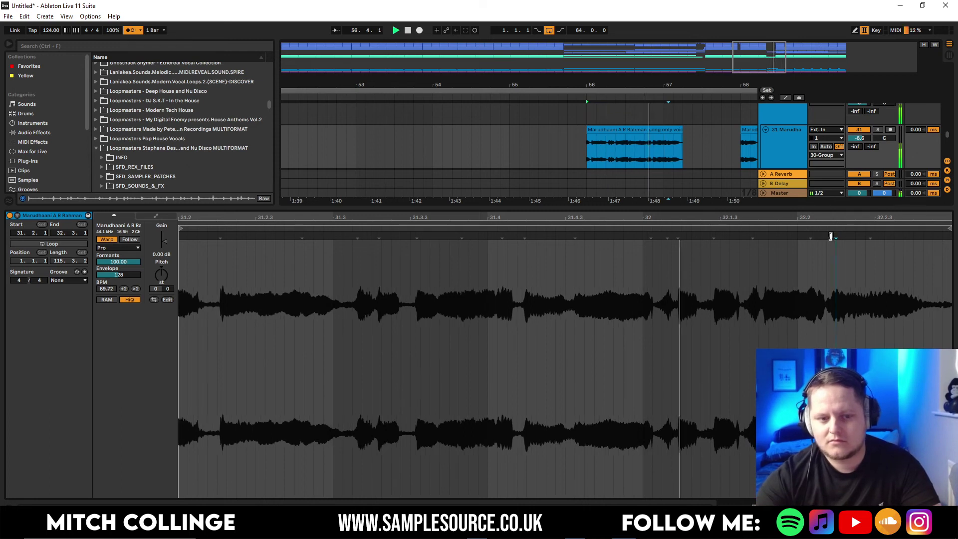
left_click_drag(831, 235, 826, 235)
key("space")
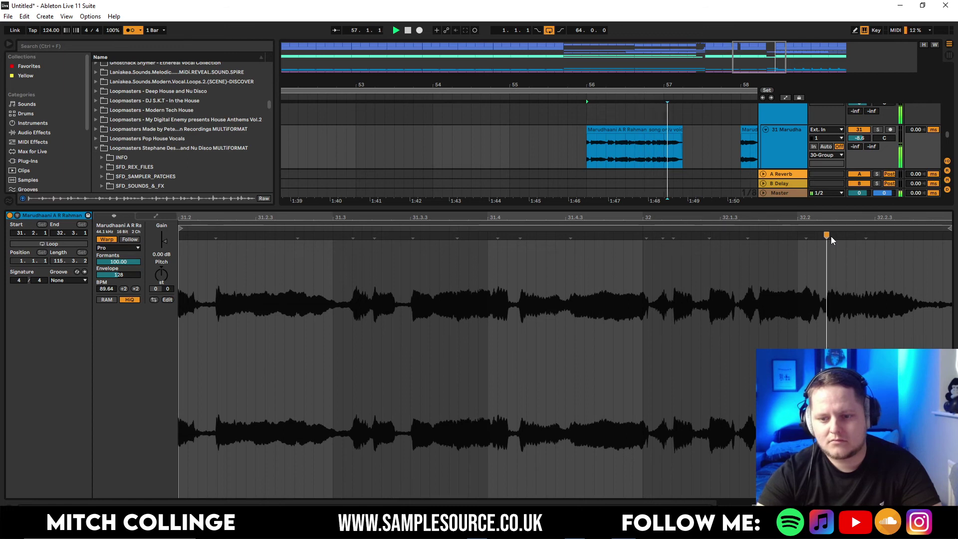
Copy the rewarped one-beat vocal ending at bar 57 and paste it over the track 31 snippets through bar 61
left_click_drag(774, 60, 783, 59)
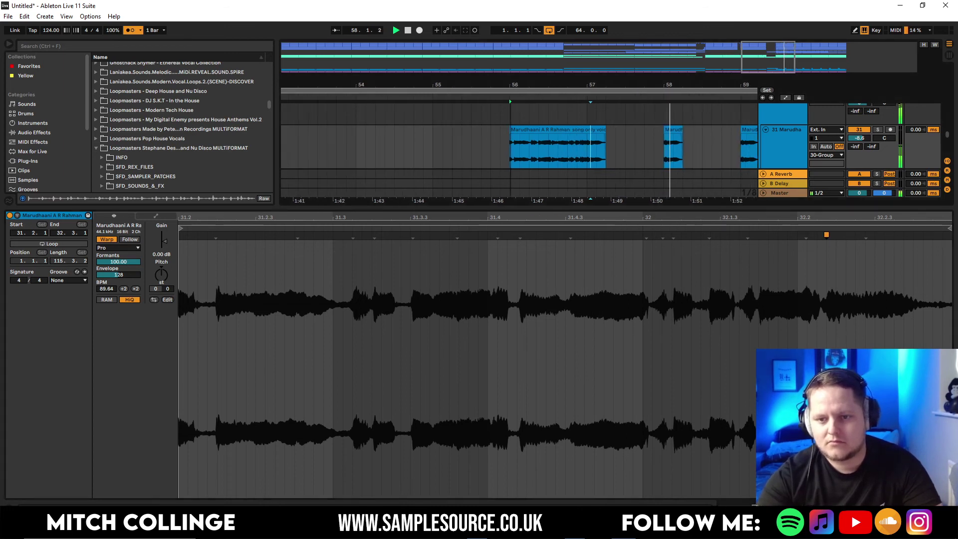
key("space")
left_click_drag(585, 156, 604, 161)
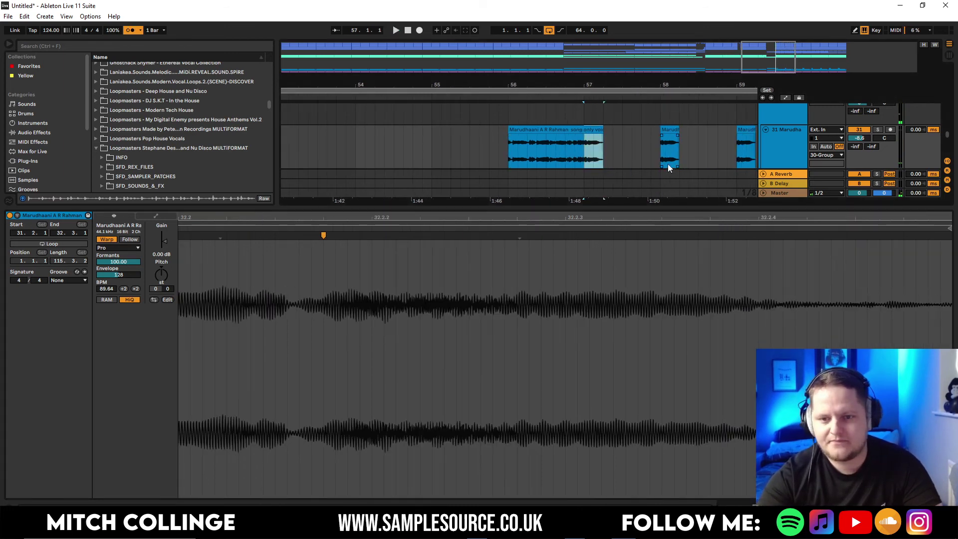
left_click(738, 153)
key("ctrl+v")
key("minus")
key("minus")
key("minus")
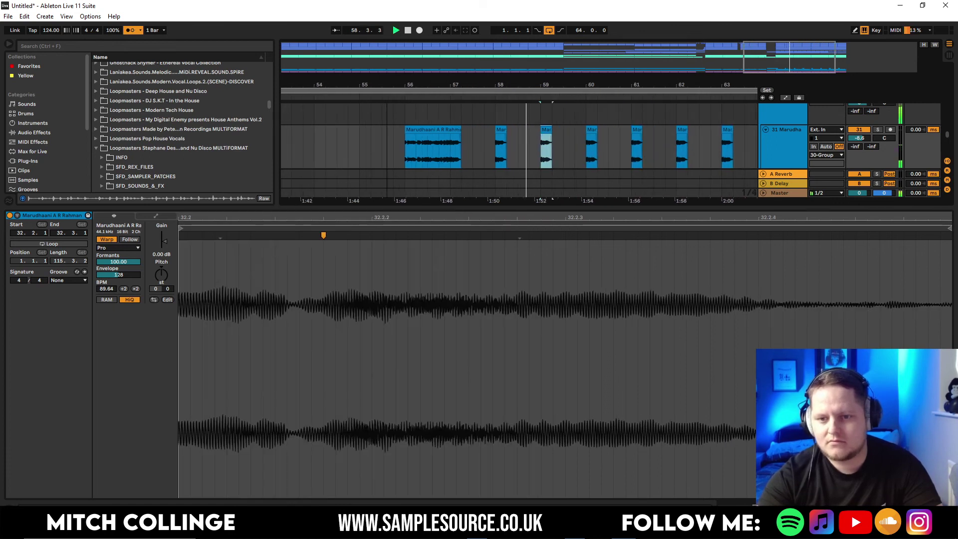
left_click(566, 151)
key("ctrl+v")
left_click(648, 151)
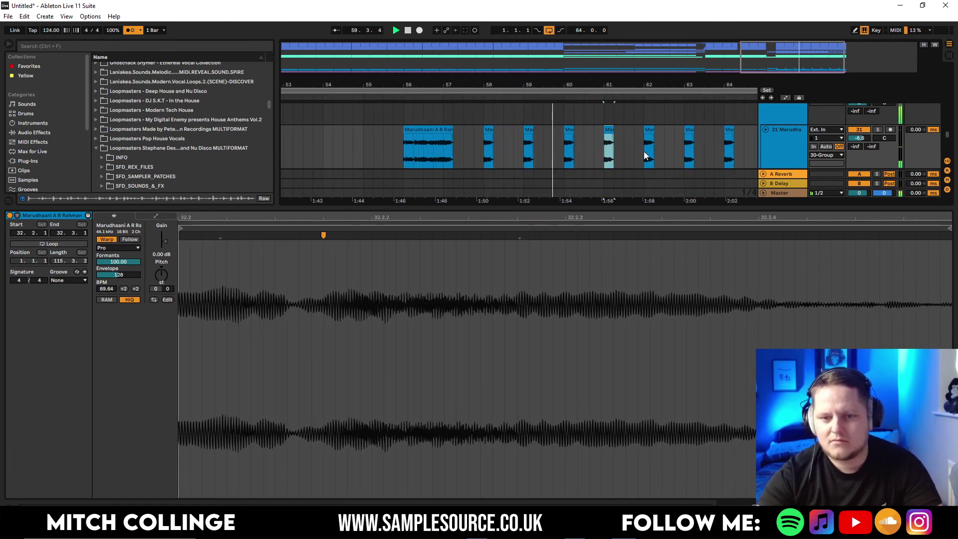
Lengthen the bar 61 vocal snippet back into bar 60, copy the track 31 section from bar 57 and paste it at bar 61
left_click_drag(605, 131, 438, 146)
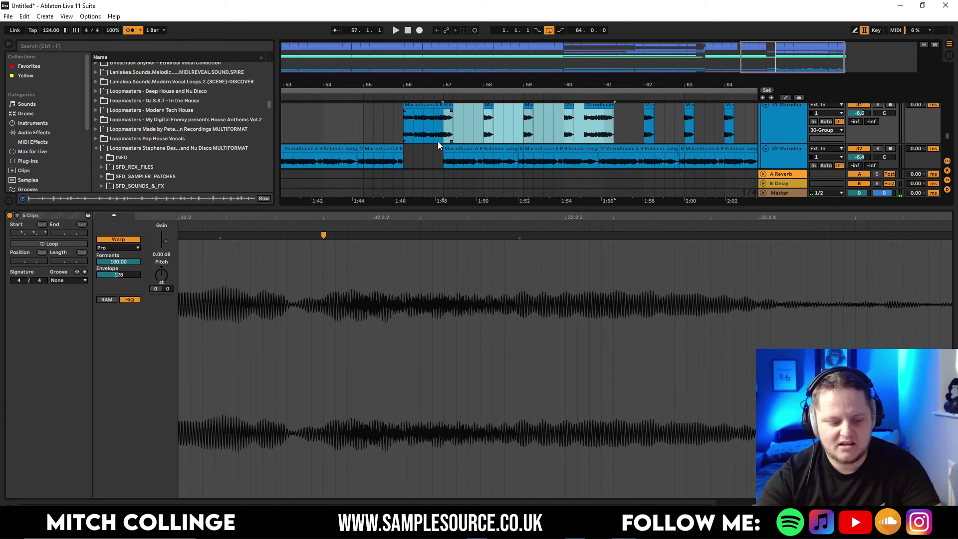
left_click(605, 132)
key("ctrl+v")
left_click_drag(797, 68, 796, 53)
double_click(679, 207)
Show the full arrangement and collapse the INSTRUMENTS group and the vocal 30 Group
scroll(480, 174, "up", 6)
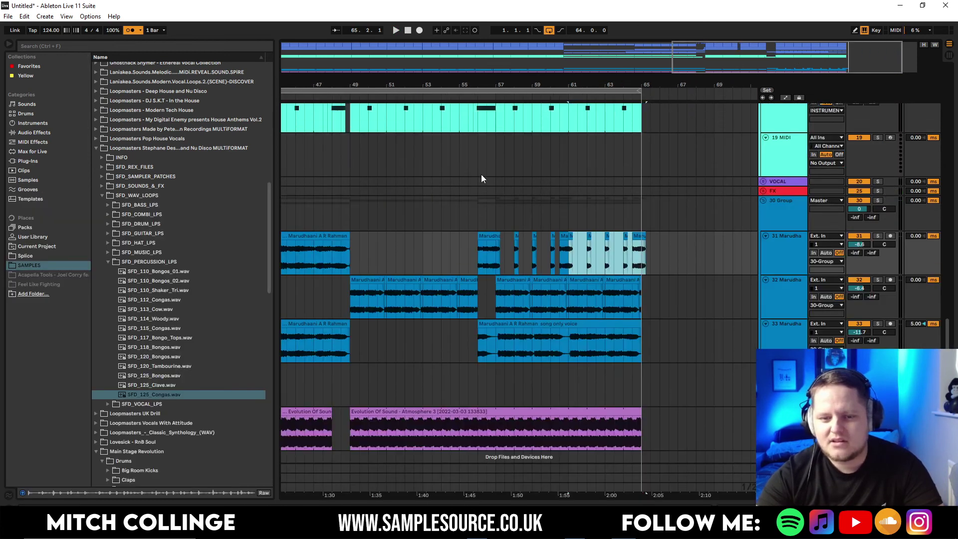
double_click(479, 59)
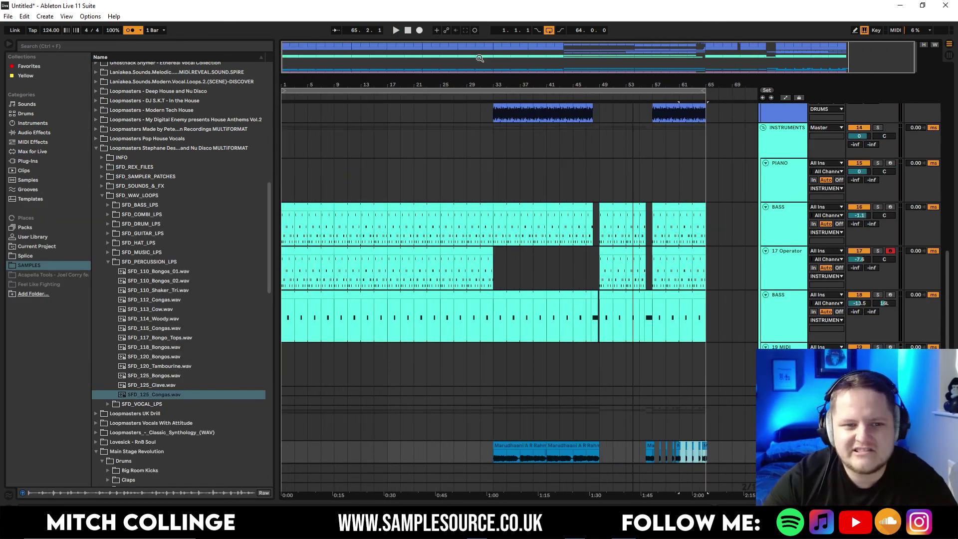
left_click(454, 135)
left_click(763, 127)
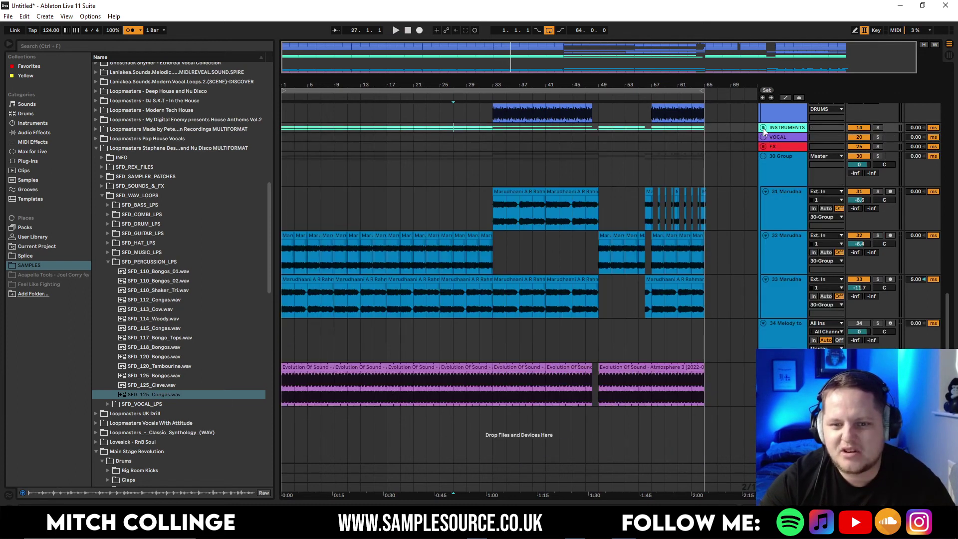
left_click(764, 157)
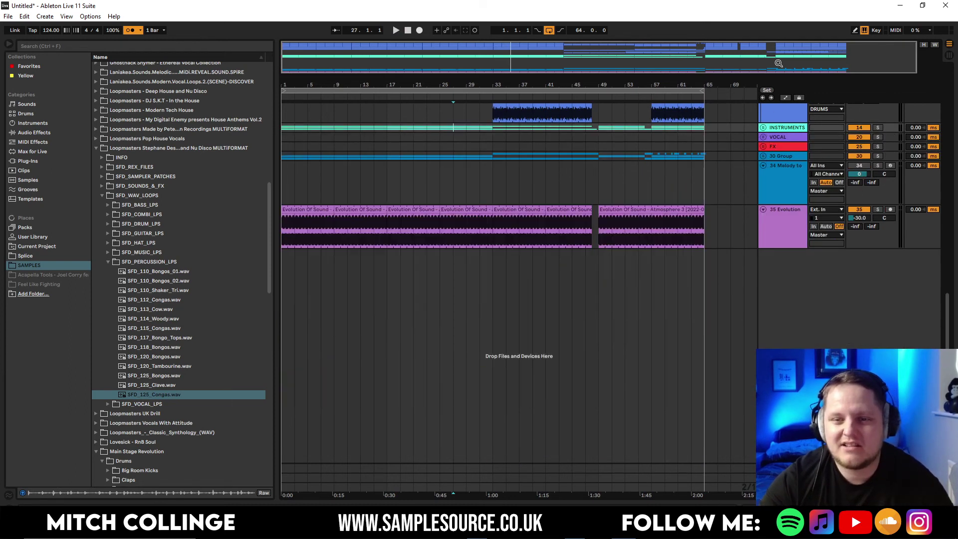
Collapse the DRUMS group, delete all its drums over the last two beats of bar 16 and play back the gap
scroll(772, 139, "up", 3)
scroll(771, 139, "up", 10)
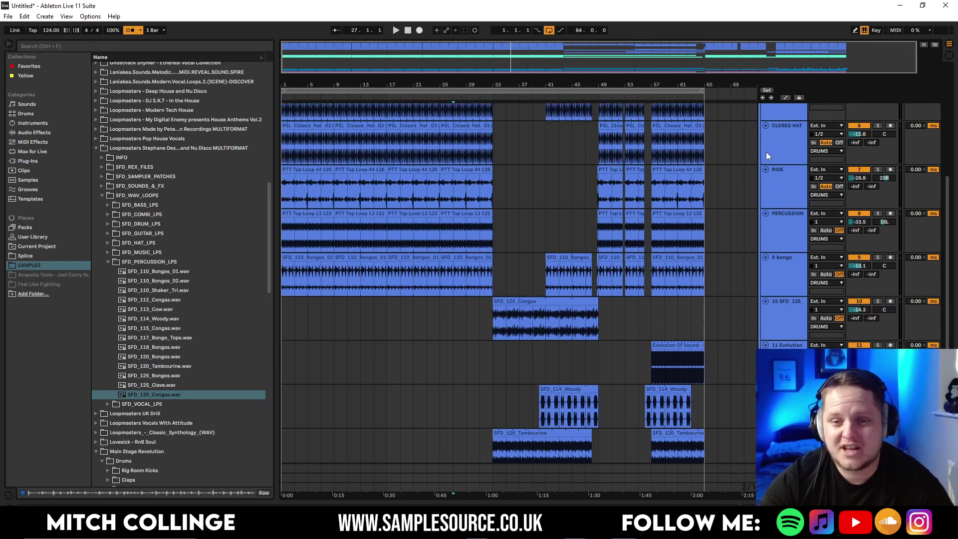
left_click(763, 107)
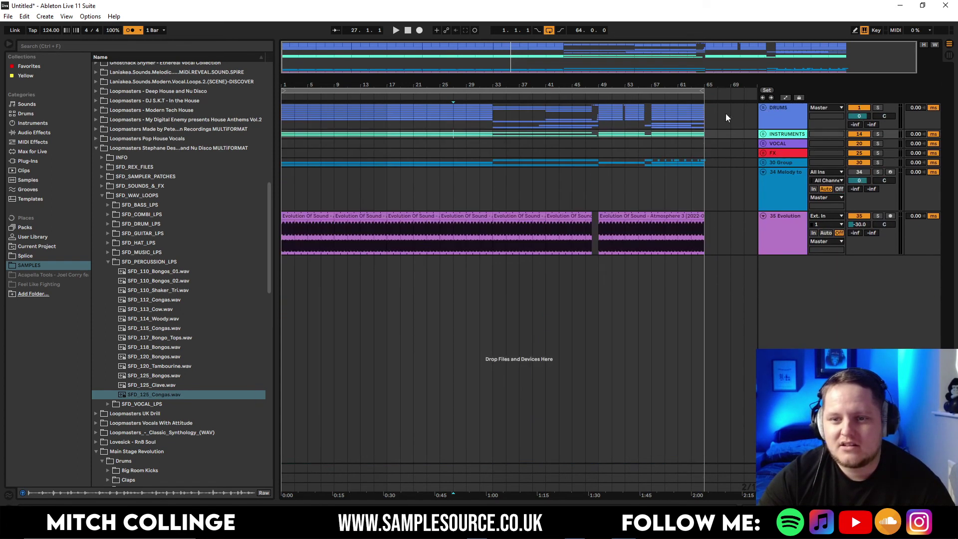
left_click(333, 119)
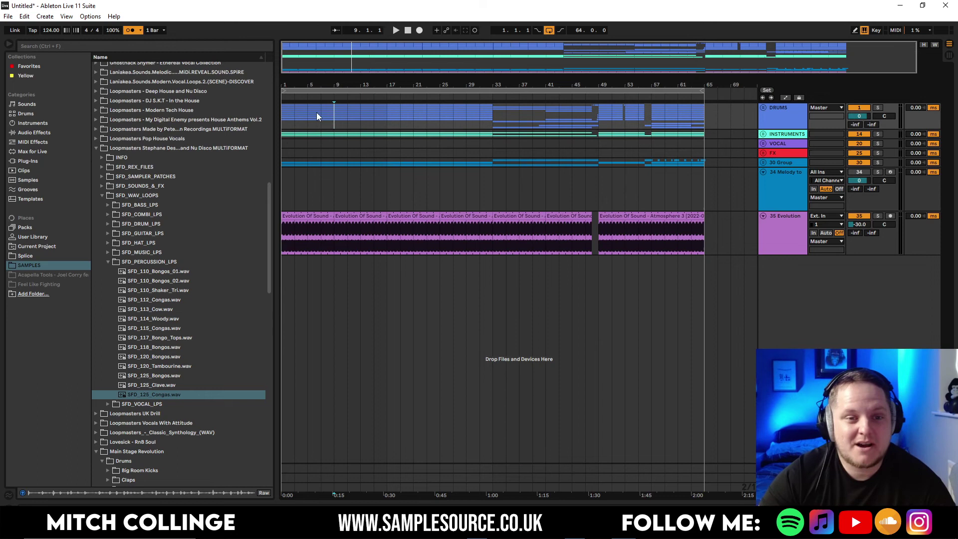
left_click_drag(342, 46, 389, 124)
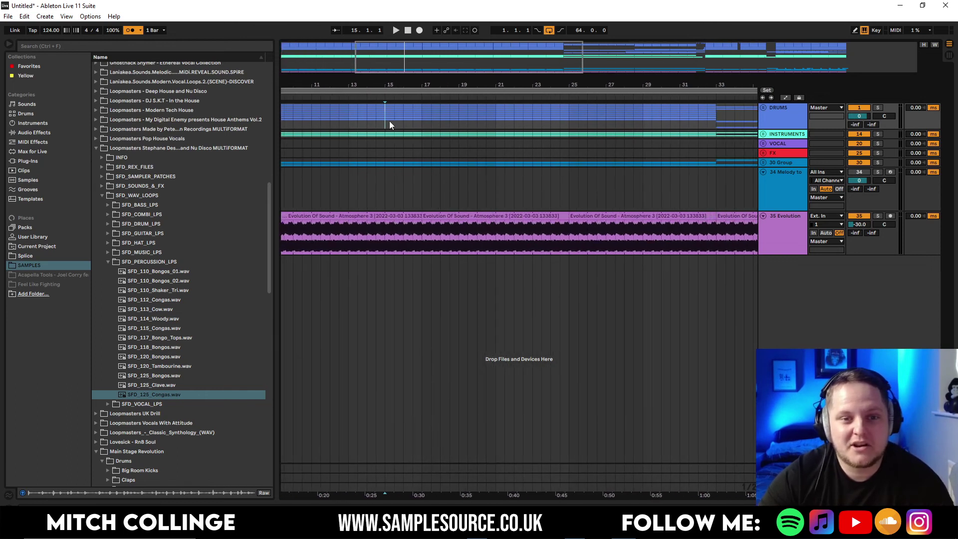
key("Delete")
left_click(389, 118)
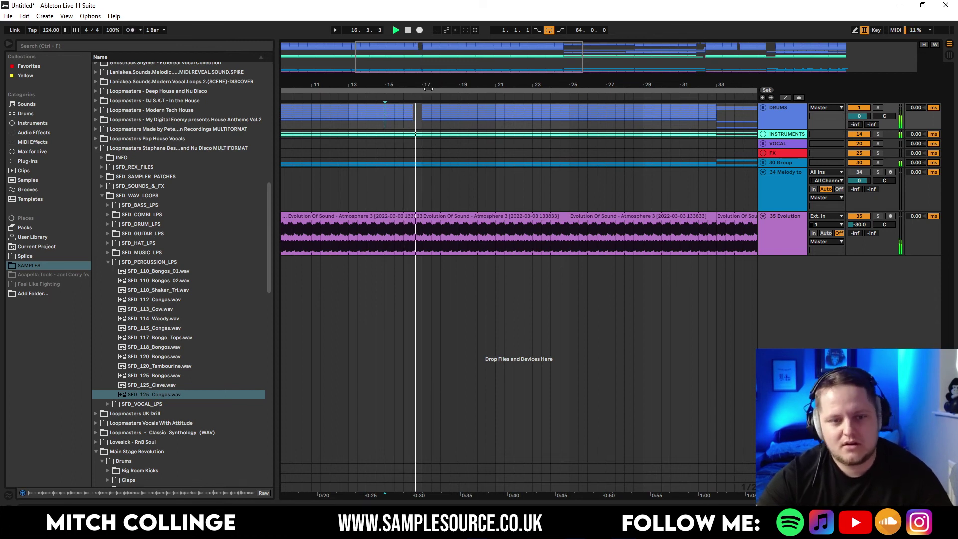
left_click_drag(415, 83, 416, 73)
key("space")
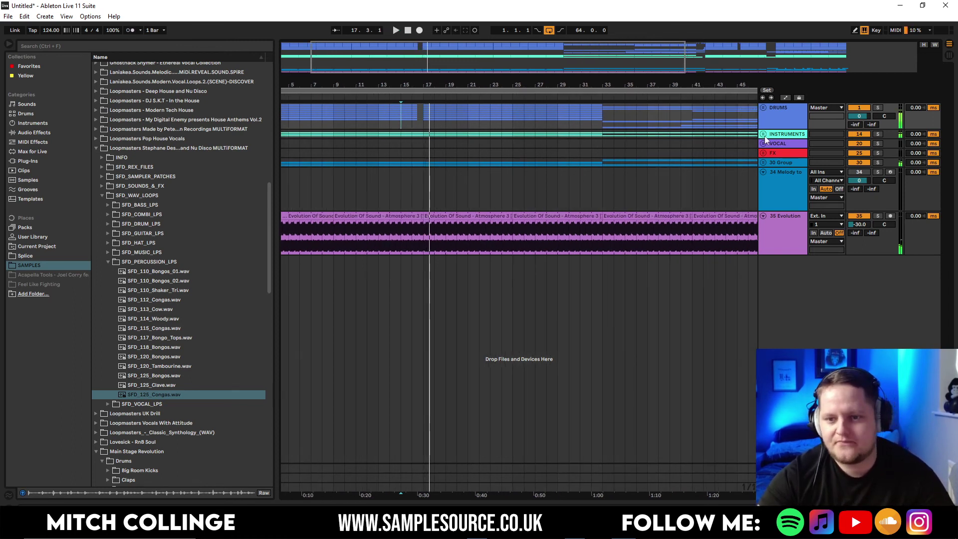
Expand the INSTRUMENTS group, delete the 17 Operator part from bars 1 to 16 and play into bar 17
left_click(763, 134)
scroll(473, 264, "down", 2)
scroll(518, 185, "down", 3)
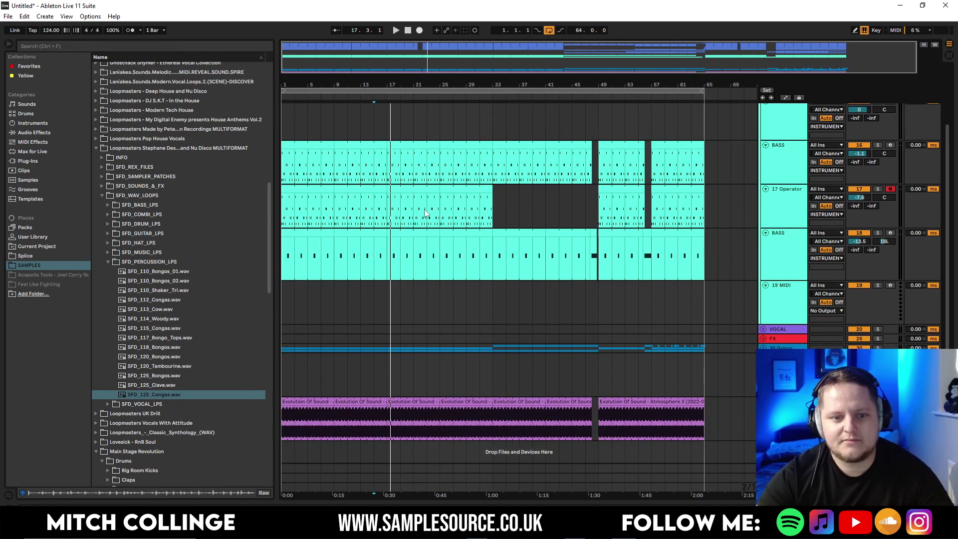
left_click_drag(387, 210, 186, 215)
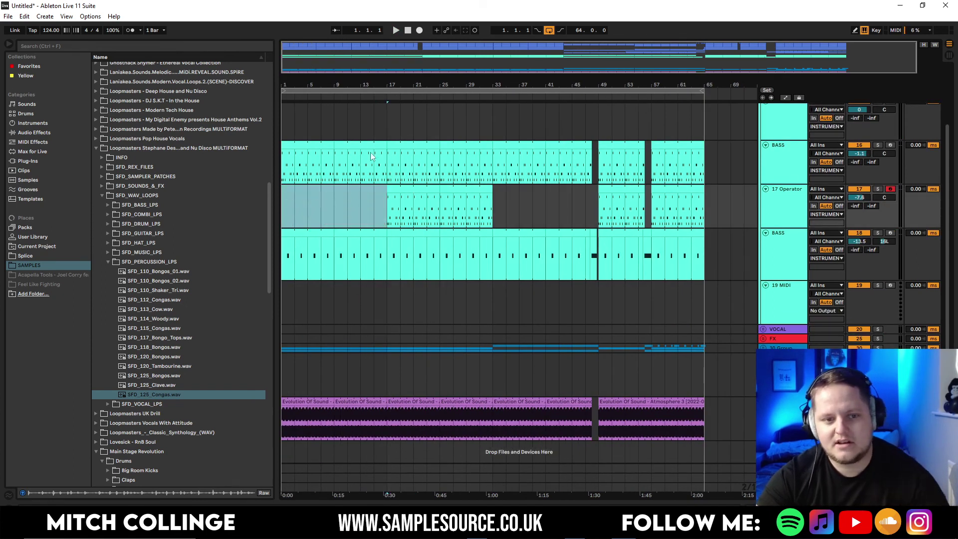
left_click(378, 121)
key("space")
mouse_move(336, 85)
left_mouse_down()
mouse_move(337, 117)
mouse_move(282, 114)
mouse_move(280, 96)
mouse_move(305, 94)
mouse_move(307, 130)
mouse_move(274, 131)
mouse_move(299, 102)
left_mouse_up()
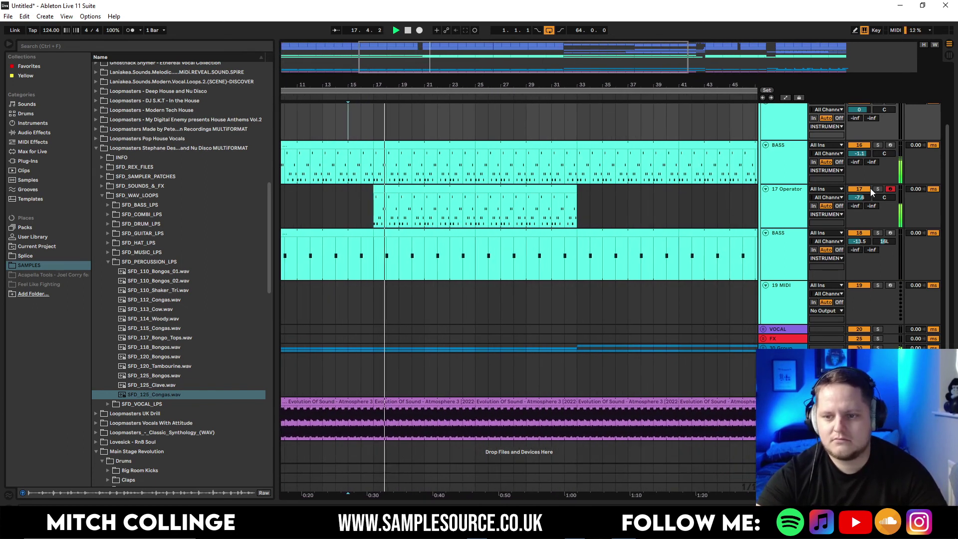
Inspect the INSTRUMENTS group's effect devices during playback and close the device view again
scroll(876, 181, "up", 2)
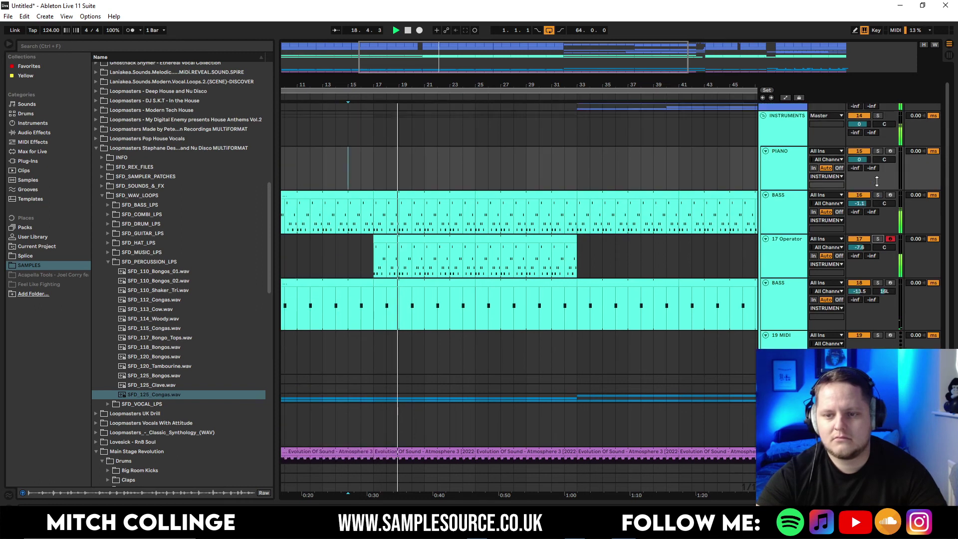
scroll(877, 181, "up", 1)
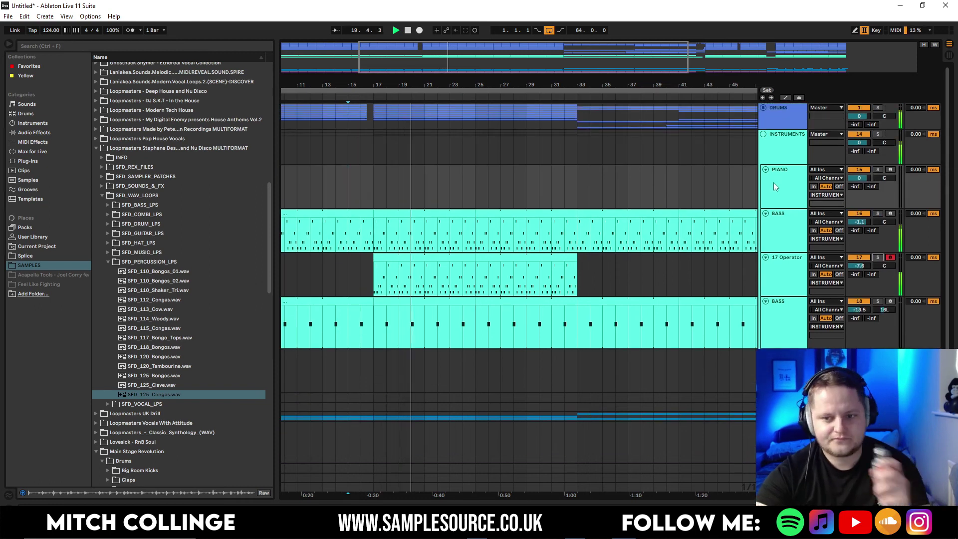
double_click(780, 147)
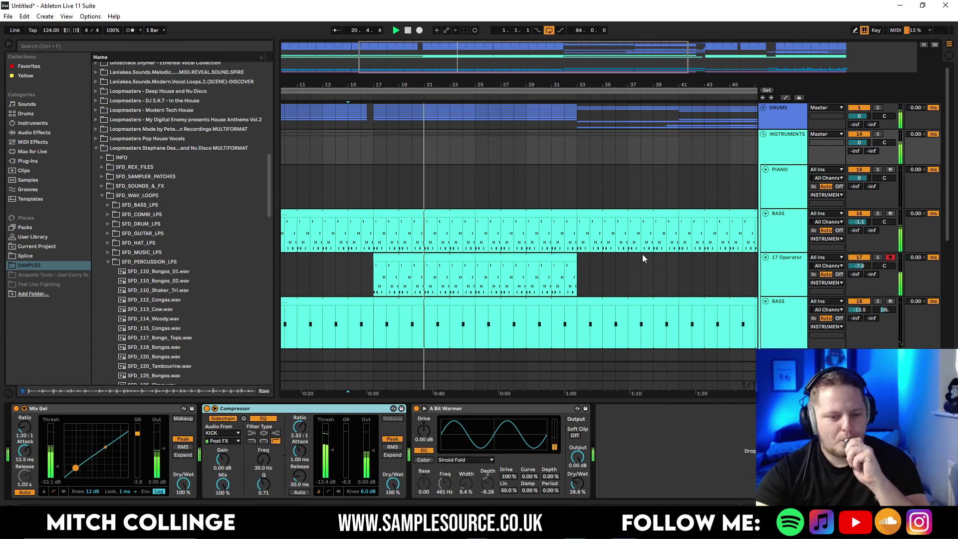
double_click(612, 399)
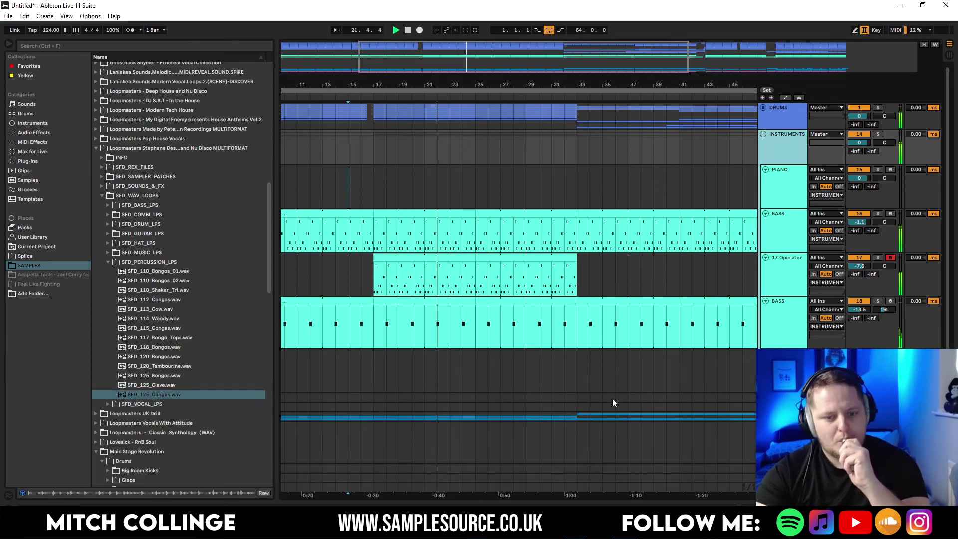
Expand the 30 Group, copy the bar 33 vocal clip on track 31 to bar 1 and duplicate it through bar 16
scroll(454, 224, "down", 3)
scroll(505, 289, "down", 6)
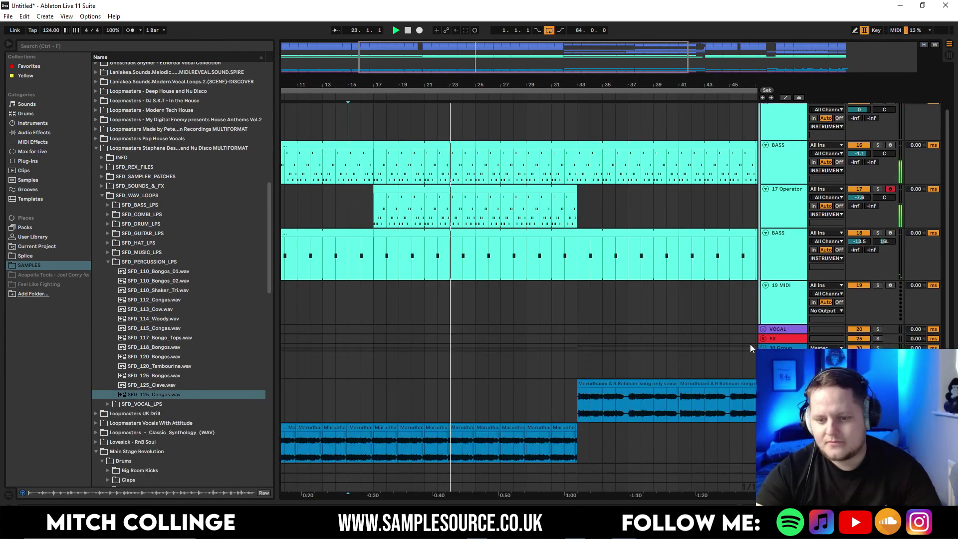
left_click_drag(461, 65, 469, 57)
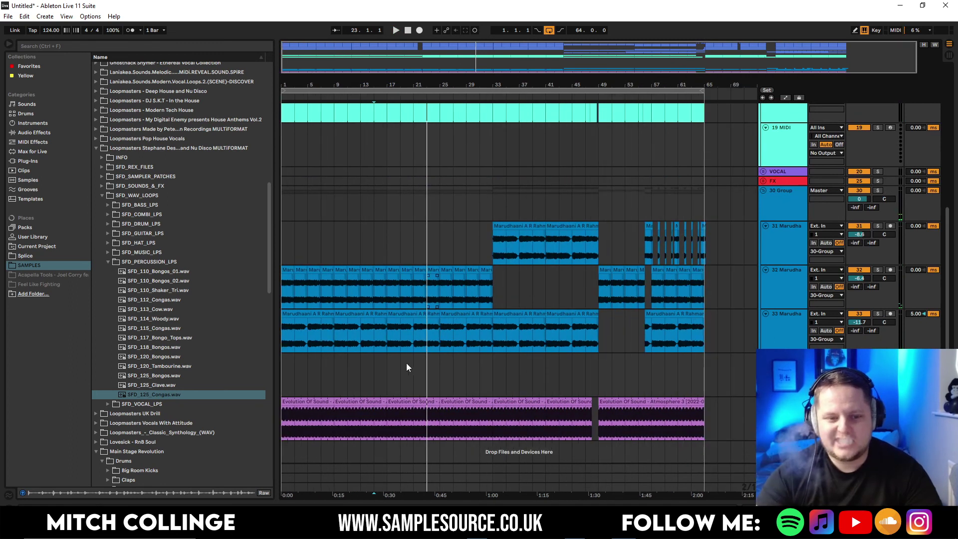
left_click(400, 334)
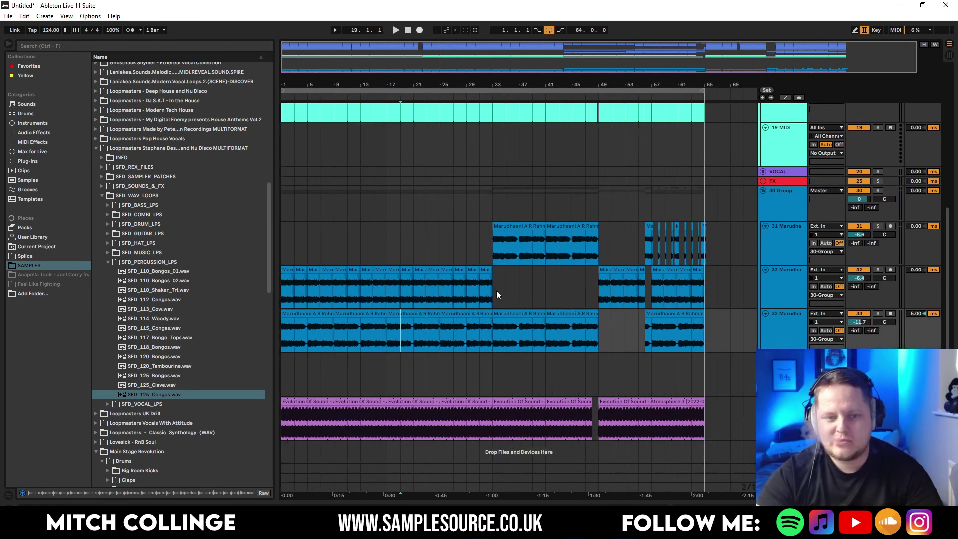
left_click(522, 227)
left_click_drag(530, 226, 291, 236)
key("ctrl+d")
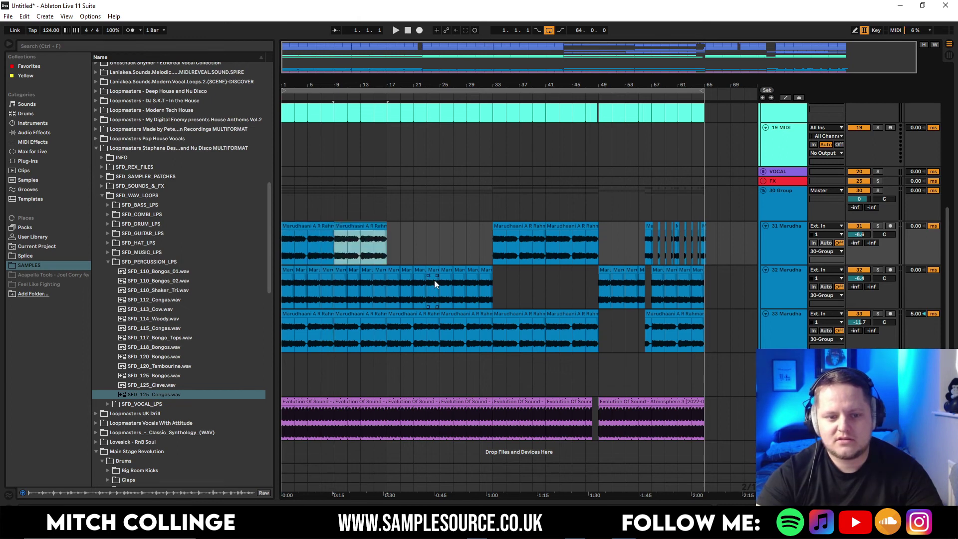
Delete the track 32 vocals from bars 1 to 16 and the track 33 vocals from bars 17 to 32
left_click_drag(389, 283, 171, 280)
key("Delete")
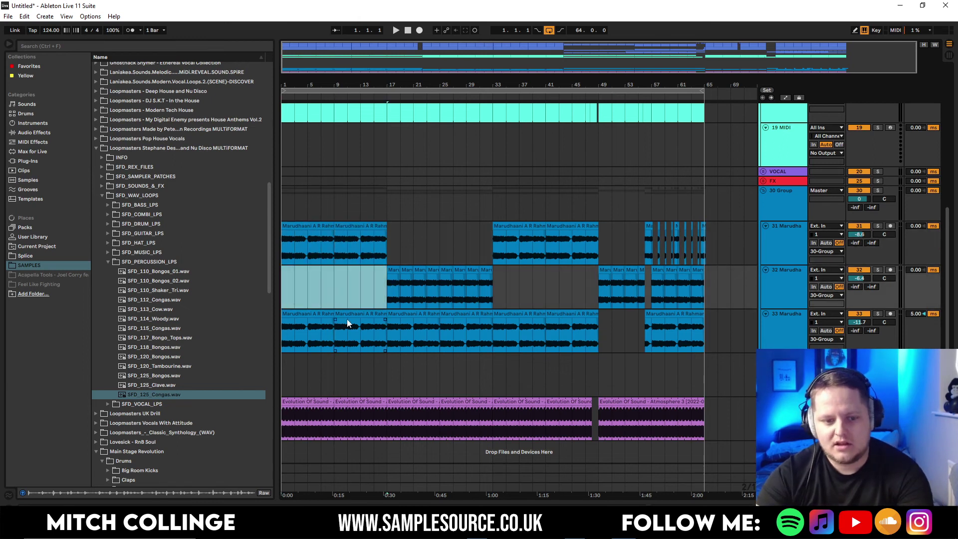
left_click_drag(493, 331, 391, 339)
key("Delete")
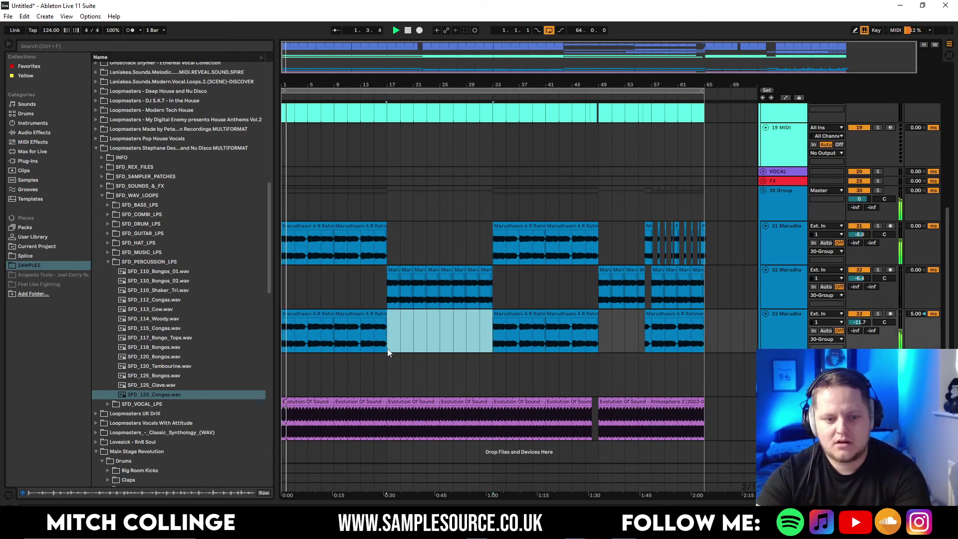
Expand the DRUMS group, delete the KICK clips from bars 1 to 16 and play the intro from bar 1
scroll(339, 235, "up", 4)
scroll(324, 187, "up", 3)
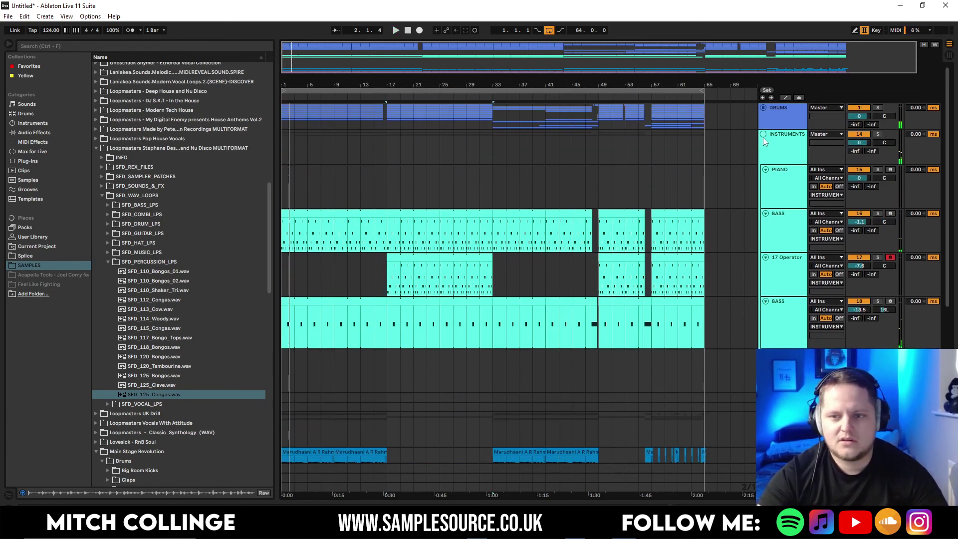
left_click(762, 109)
left_click(325, 161)
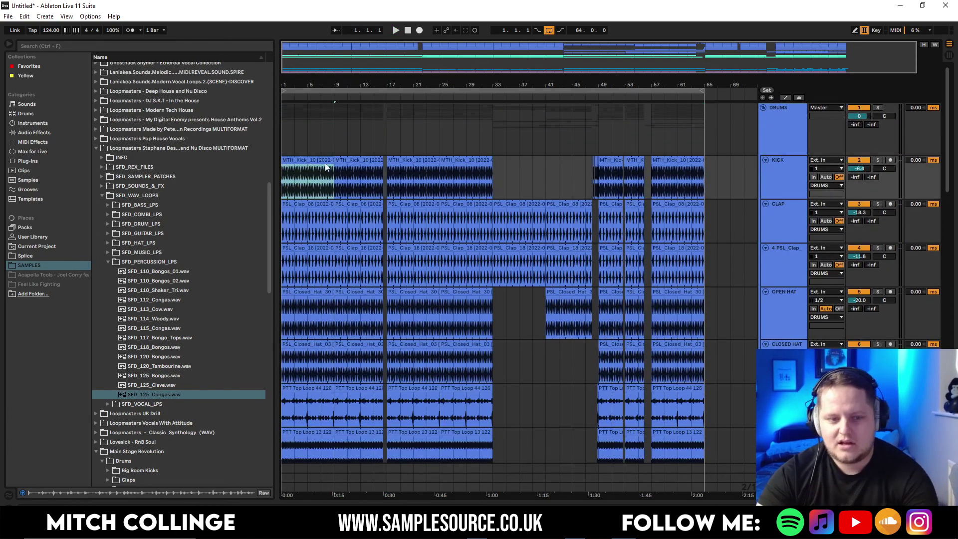
key("Delete")
left_click(343, 169)
key("Delete")
left_click_drag(298, 67, 265, 70)
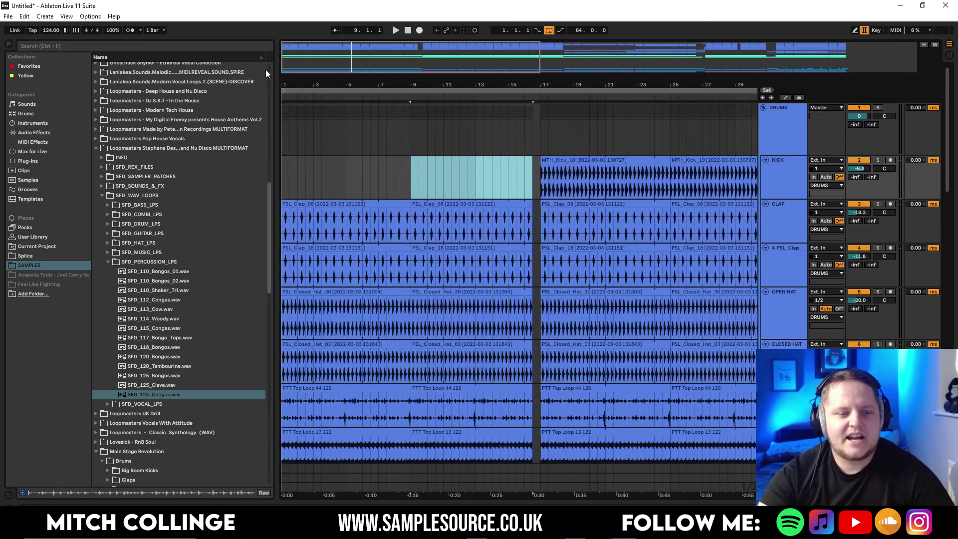
left_click(289, 129)
key("space")
Delete the PERCUSSION and RIDE loops from bars 1 to 16 and play the intro from bar 1
scroll(289, 130, "down", 2)
left_click(473, 363)
key("Delete")
left_click(396, 368)
left_click(392, 363)
key("Delete")
left_click(397, 315)
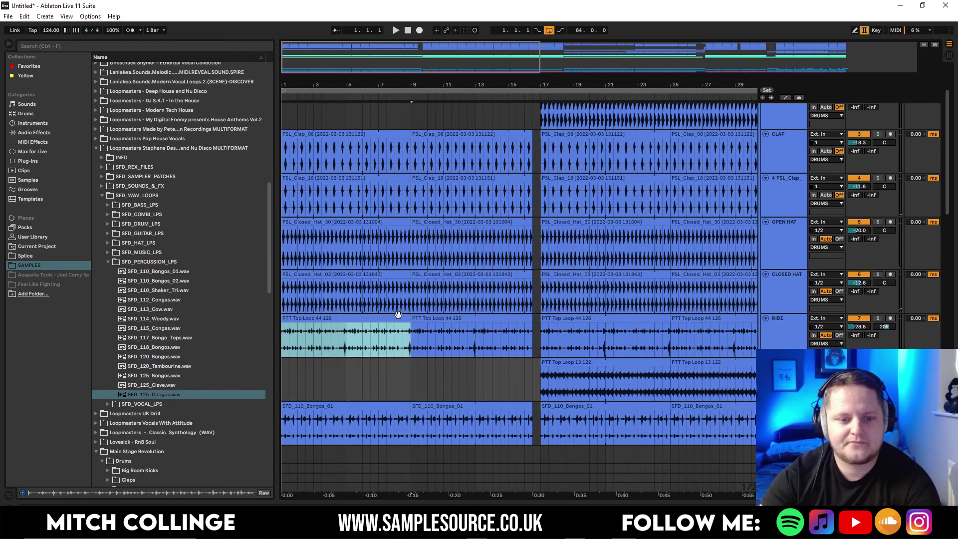
key("Delete")
left_click(433, 318)
key("Delete")
left_click(306, 275)
key("space")
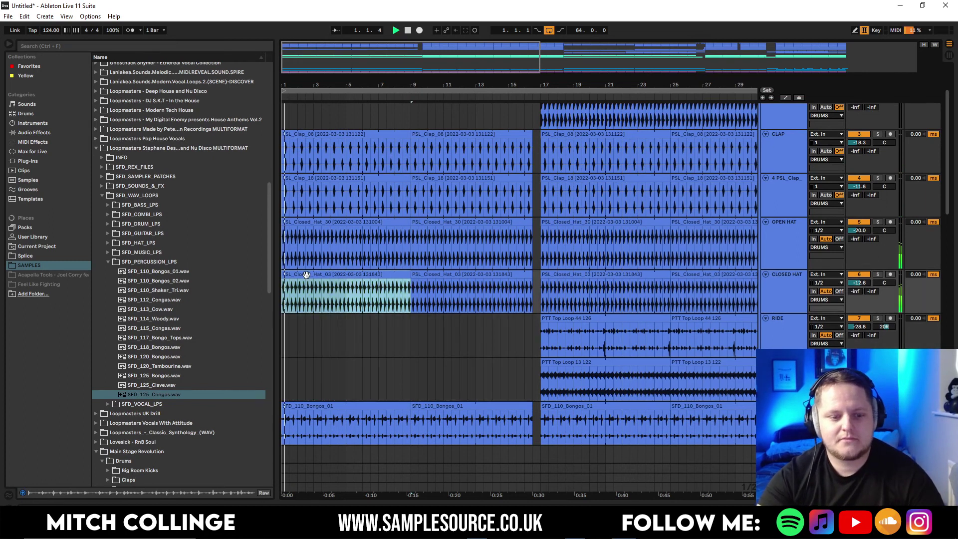
Place short kick hits on the KICK track across the last two beats of bar 16 and play the fill into bar 17
left_click_drag(366, 78, 367, 56)
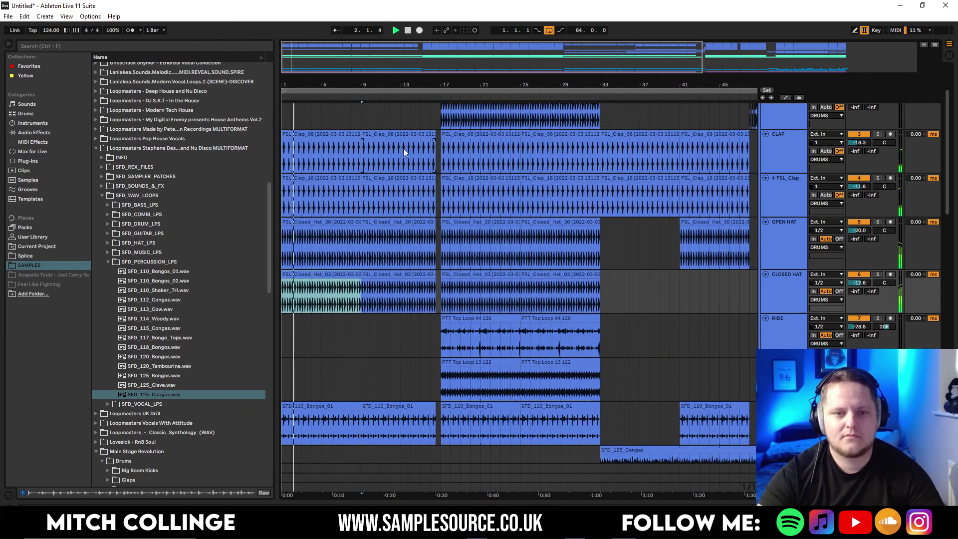
scroll(406, 167, "up", 3)
left_click(420, 151)
left_click_drag(686, 43, 453, 50)
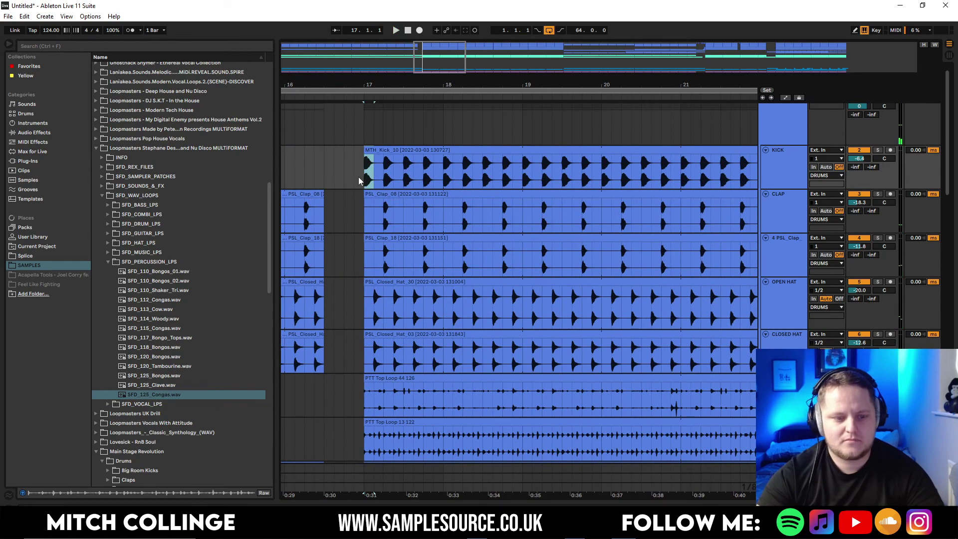
key("ctrl+v")
left_click(298, 168)
key("space")
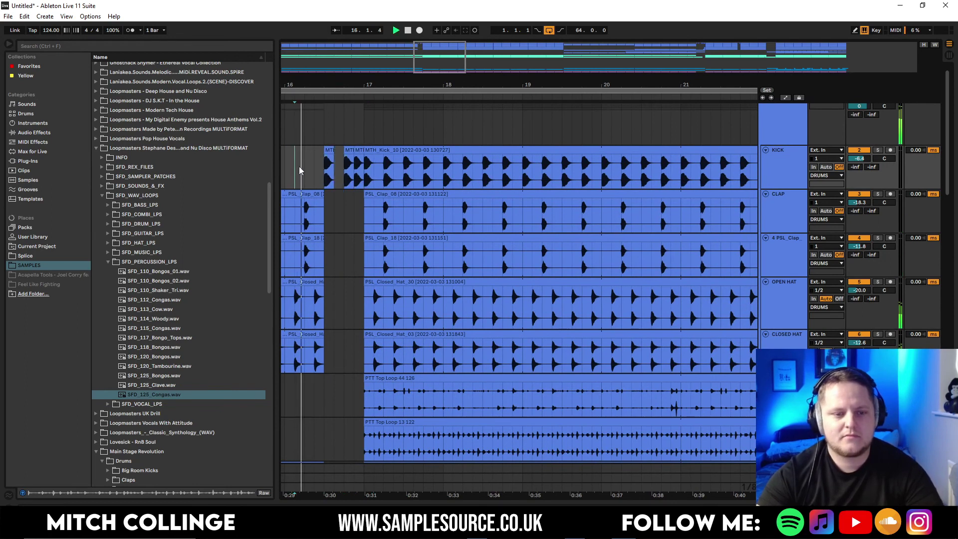
Listen to the section from bar 17 while reviewing the drum, instrument and vocal tracks
left_click_drag(429, 85, 379, 39)
scroll(491, 218, "down", 5)
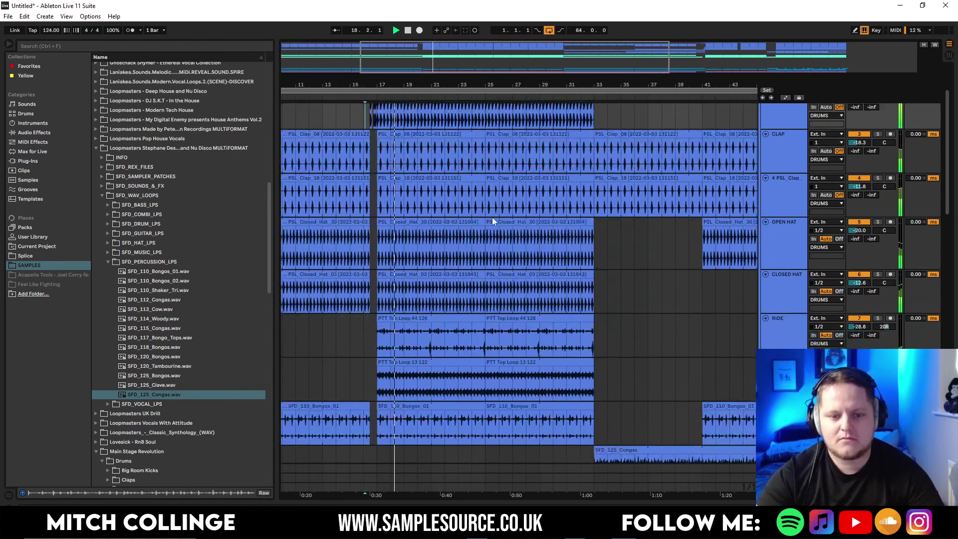
scroll(489, 223, "down", 11)
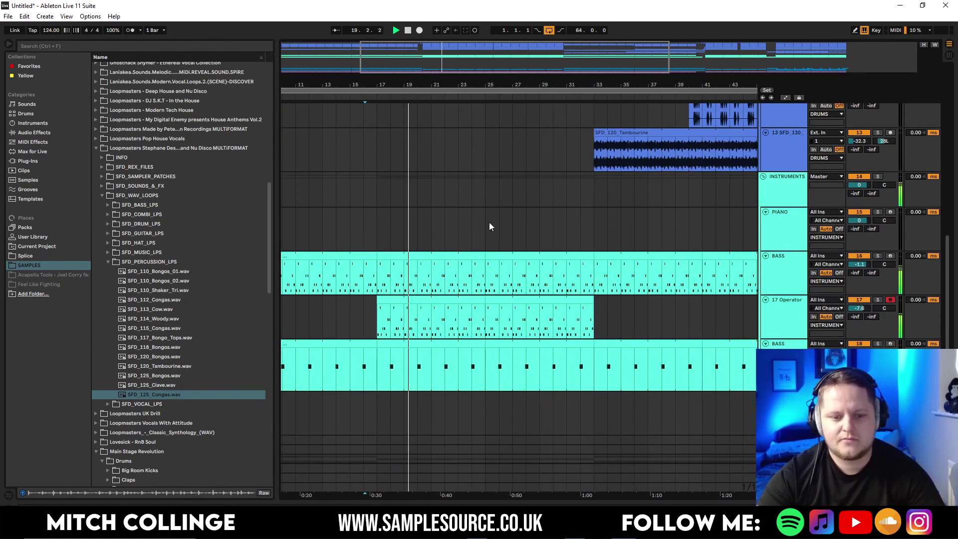
left_click_drag(485, 60, 480, 56)
scroll(442, 159, "down", 4)
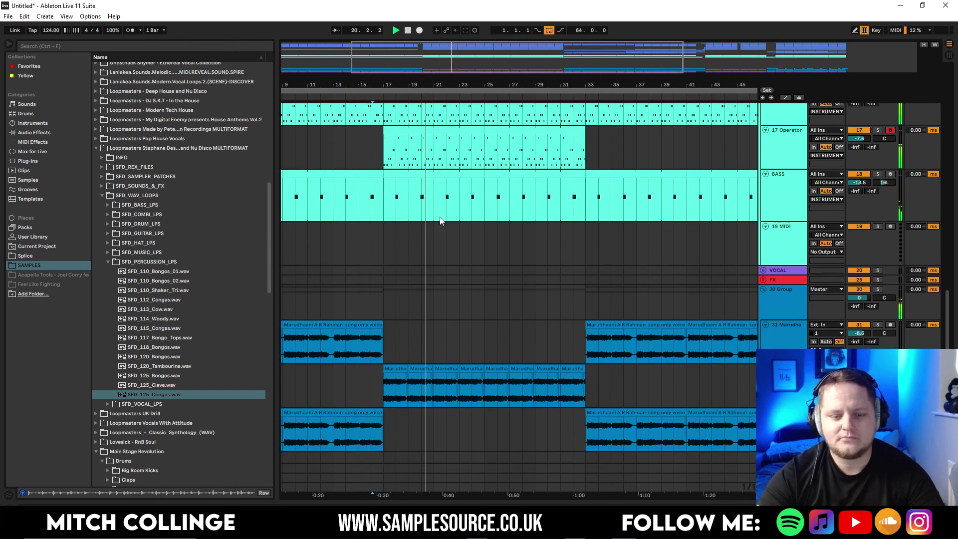
scroll(441, 159, "up", 6)
scroll(441, 159, "up", 12)
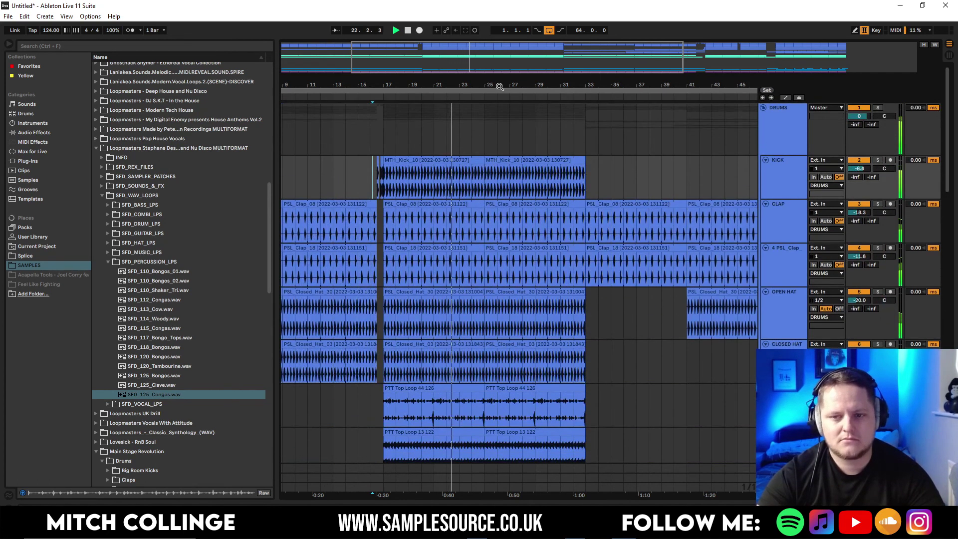
Duplicate the KICK track and delete the copied kick clips, including the bar 16 fill, from the duplicate
left_click(782, 177)
key("ctrl+d")
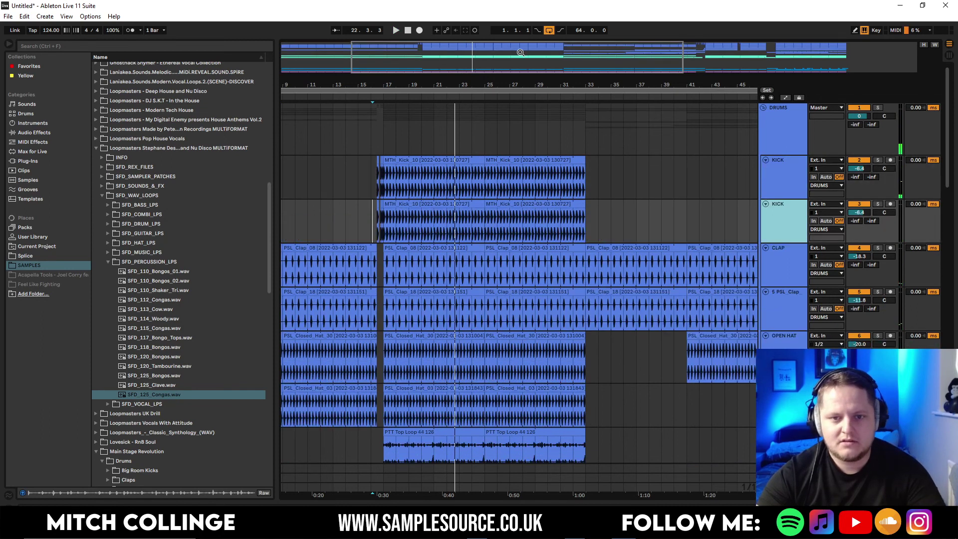
scroll(495, 197, "down", 4)
left_click_drag(494, 216, 390, 229)
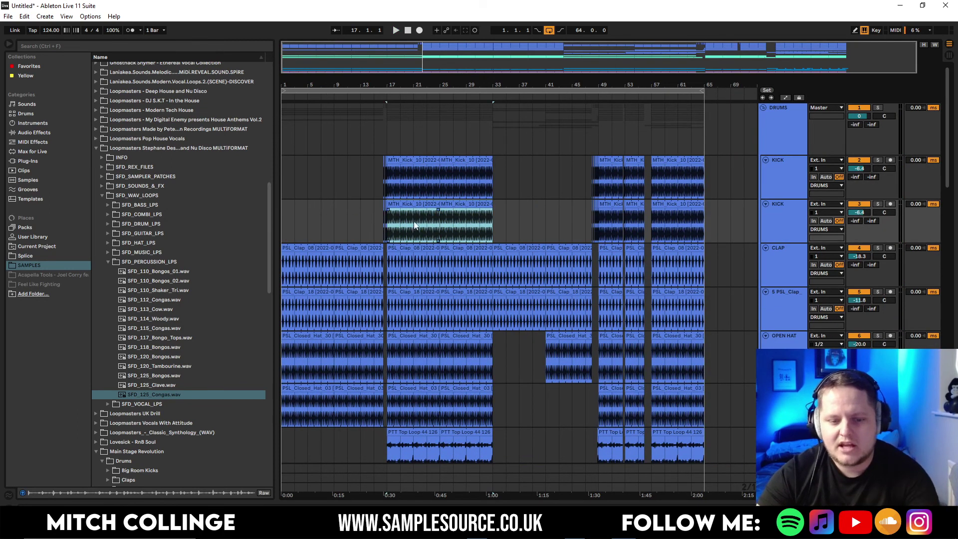
key("Delete")
left_click_drag(699, 184, 584, 190)
key("Delete")
left_click_drag(387, 85, 420, 186)
left_click_drag(442, 217, 404, 217)
key("Delete")
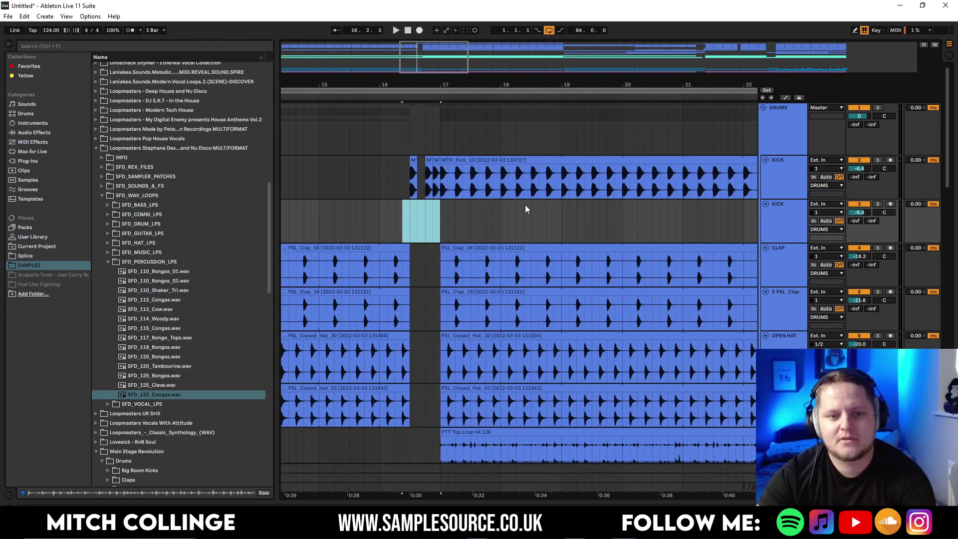
Set band 1 of the KICK track's Kick EQ 1 to 147 Hz and play back the filtered kick
double_click(793, 178)
mouse_move(67, 452)
left_mouse_down()
mouse_move(93, 449)
mouse_move(93, 438)
mouse_move(105, 449)
left_mouse_up()
key("space")
left_click_drag(632, 80, 598, 30)
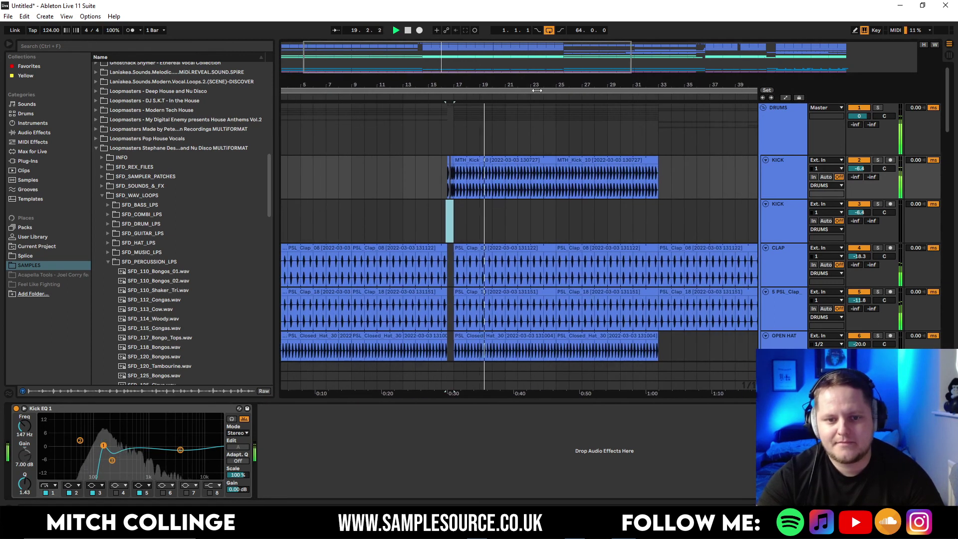
Set the sidechain source of the INSTRUMENTS group's Compressor to the second KICK track
double_click(637, 399)
scroll(630, 361, "down", 2)
scroll(780, 160, "down", 9)
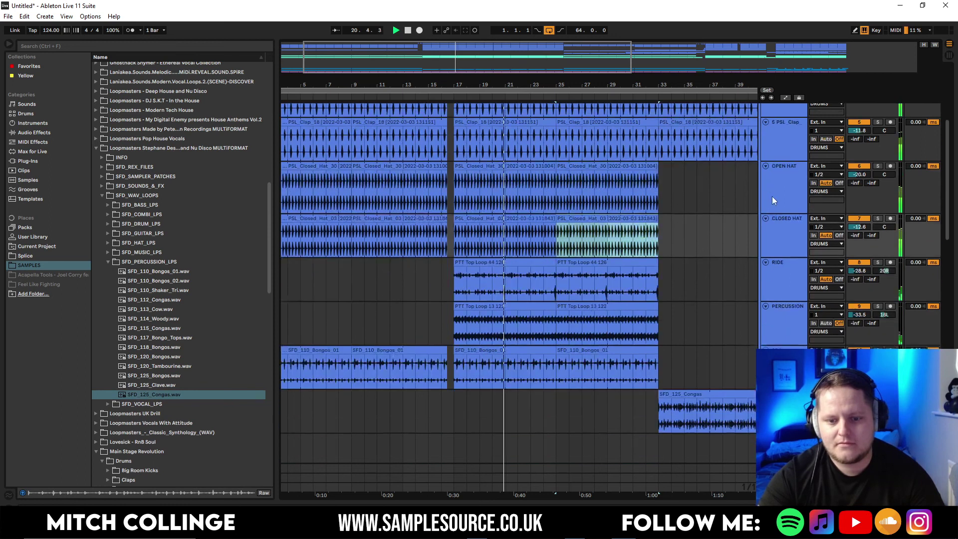
double_click(778, 353)
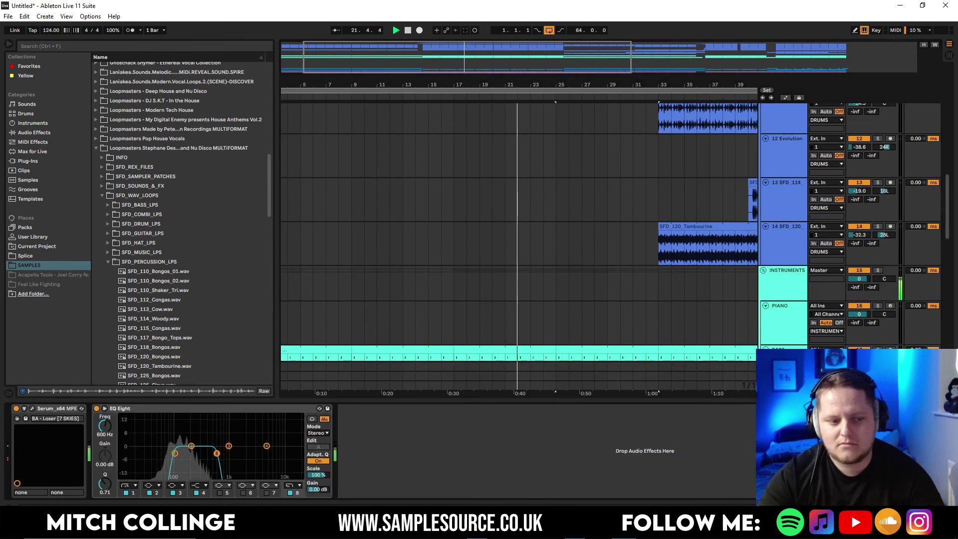
left_click(782, 286)
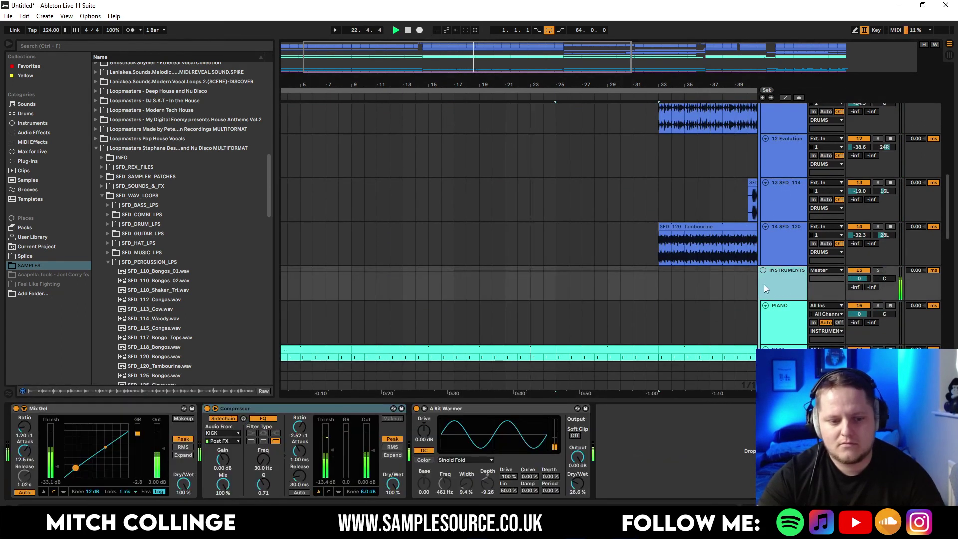
left_click(222, 432)
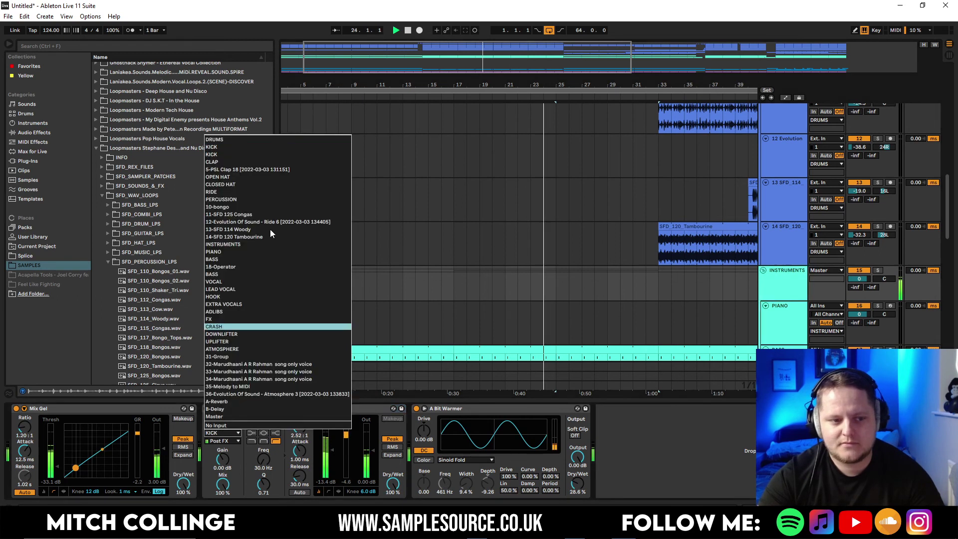
left_click(226, 155)
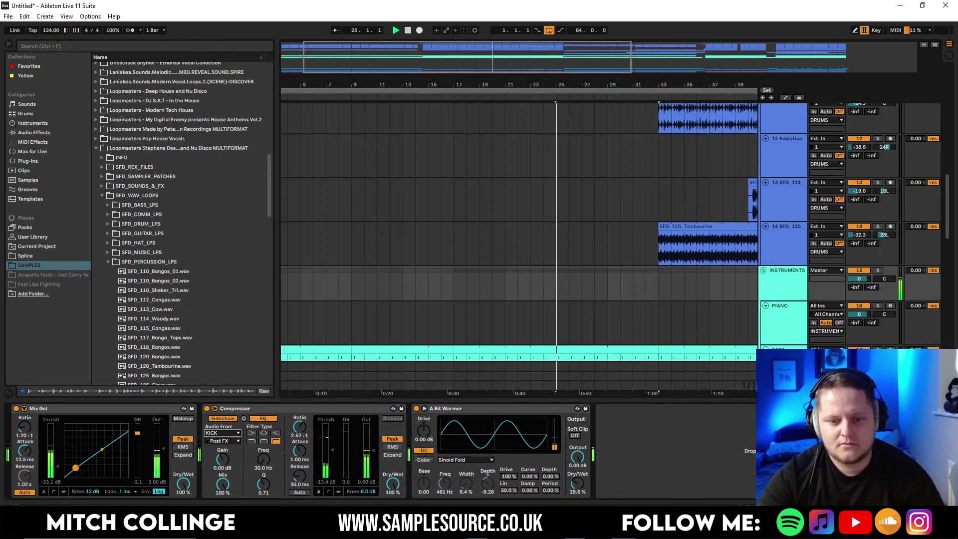
Play the end of the section before bar 33 and delete bars 31 to 33 of the 18 Operator part
left_click(690, 401)
mouse_move(619, 85)
left_mouse_down()
mouse_move(524, 74)
mouse_move(508, 87)
left_mouse_up()
left_click(558, 296)
key("space")
key("space")
left_click(509, 324)
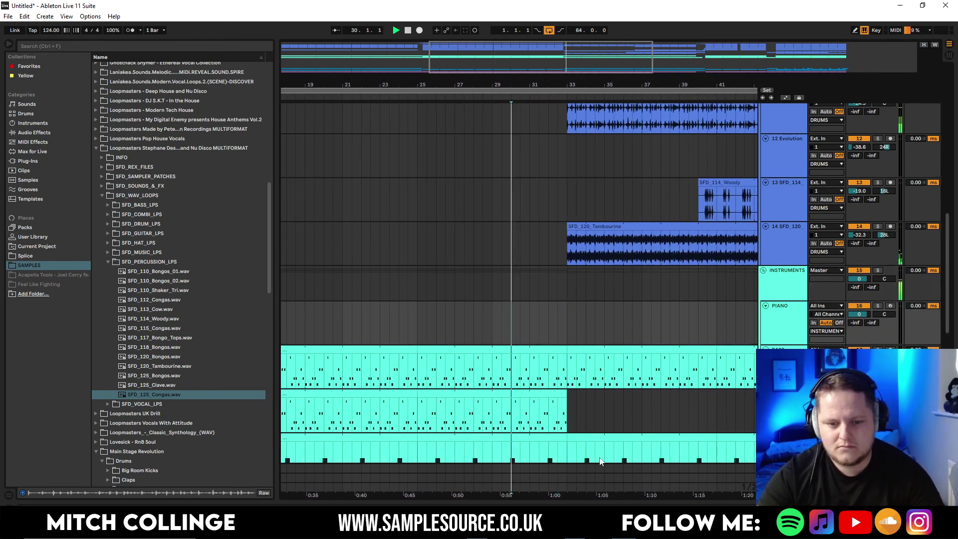
left_click_drag(561, 417, 533, 412)
Delete all drum clips between bars 31 and 33 and play the gap through into the vocal section
scroll(513, 285, "up", 5)
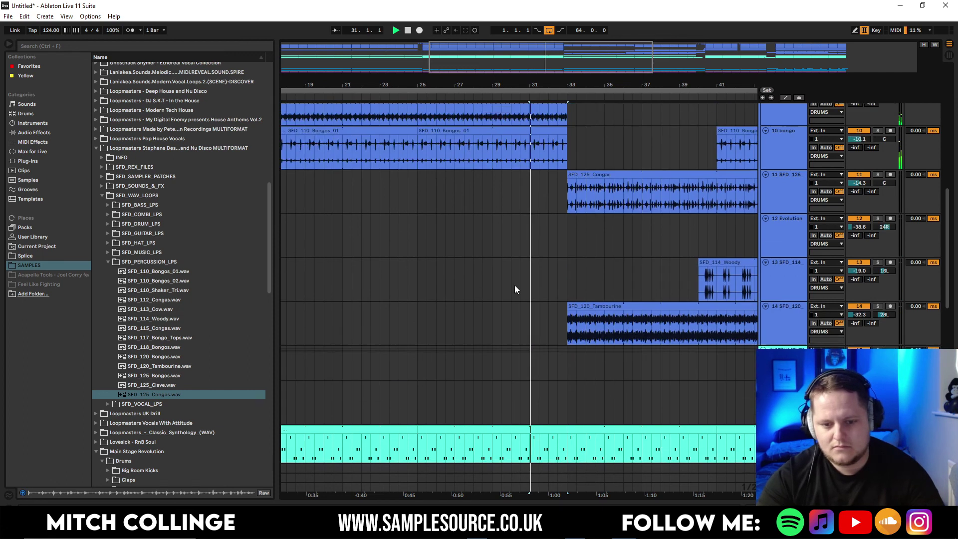
scroll(512, 283, "up", 6)
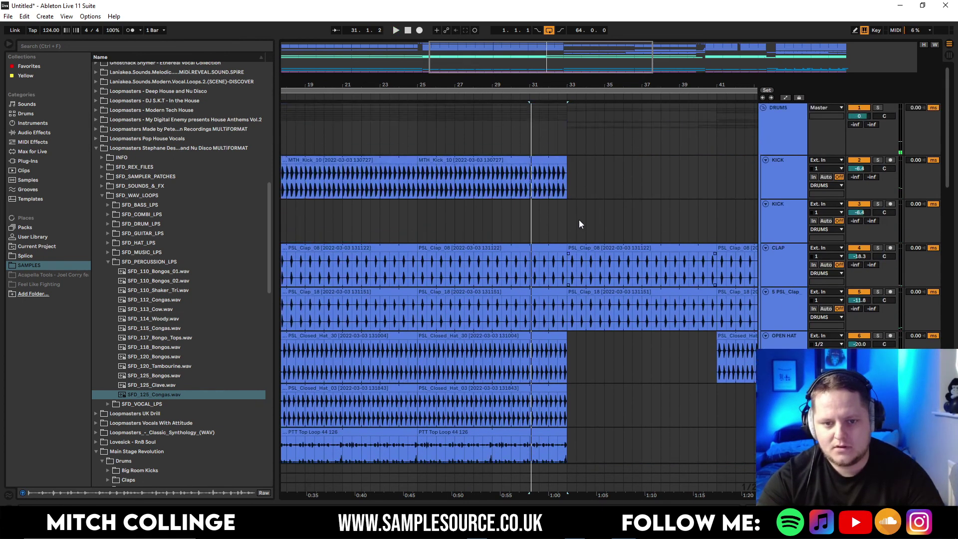
left_click_drag(567, 160, 530, 146)
left_click(520, 145)
key("space")
scroll(576, 167, "down", 8)
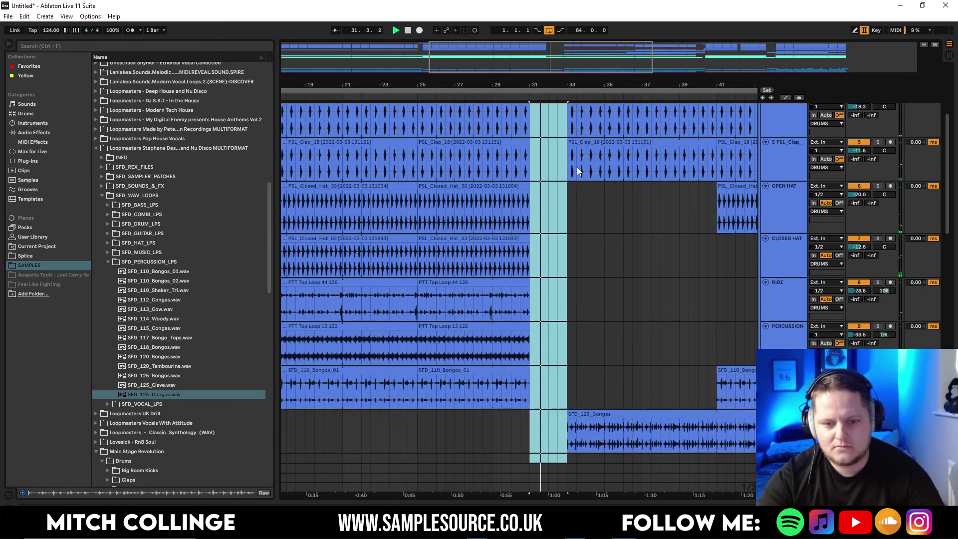
scroll(579, 171, "down", 15)
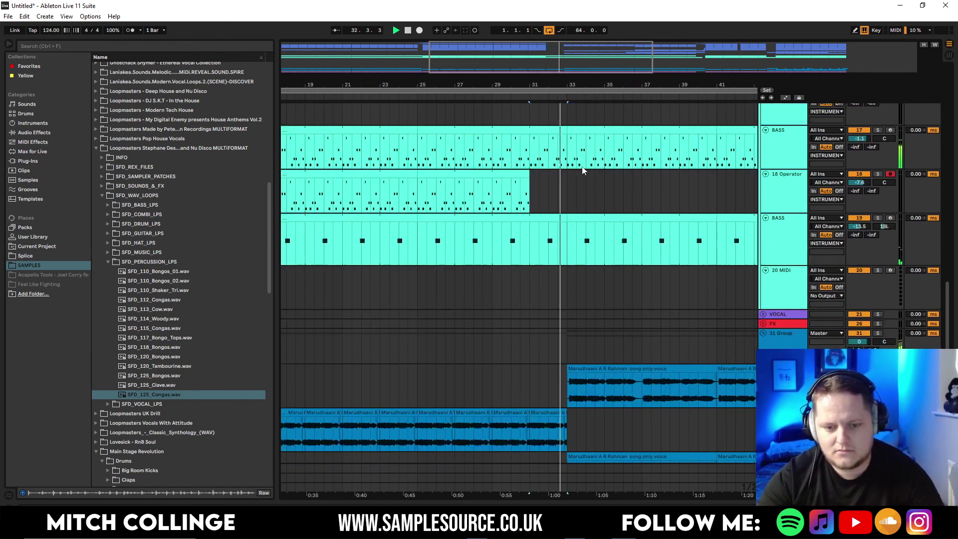
mouse_move(479, 65)
left_mouse_down()
mouse_move(499, 115)
mouse_move(490, 65)
left_mouse_up()
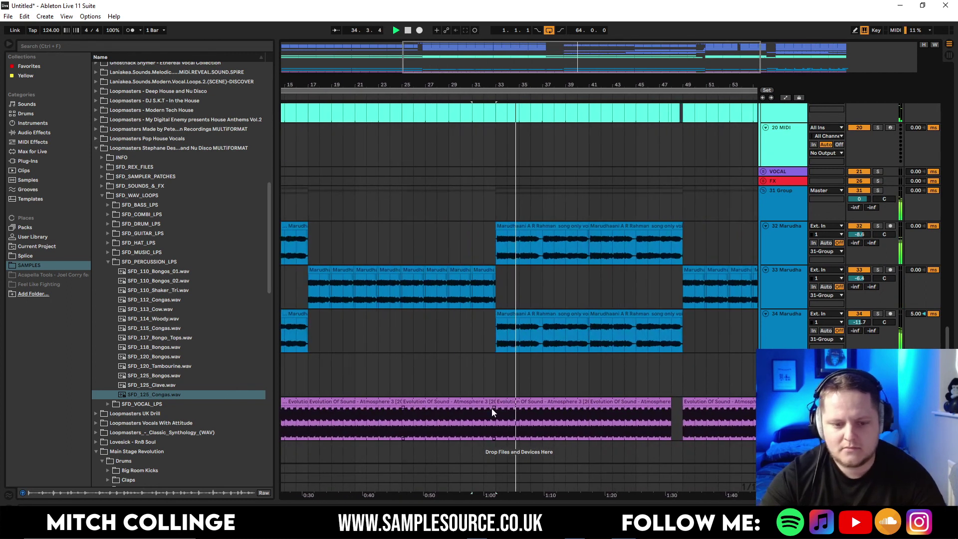
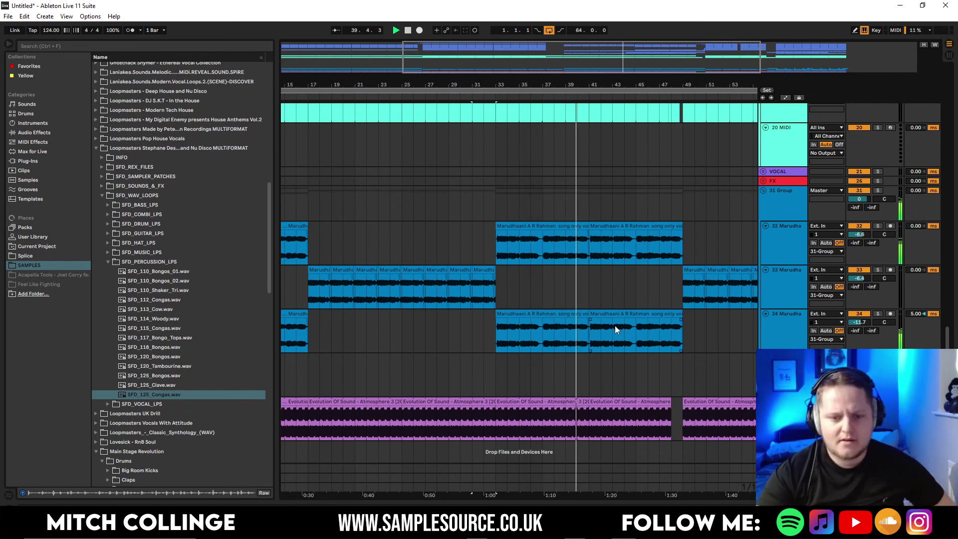
left_click(949, 56)
left_click(949, 45)
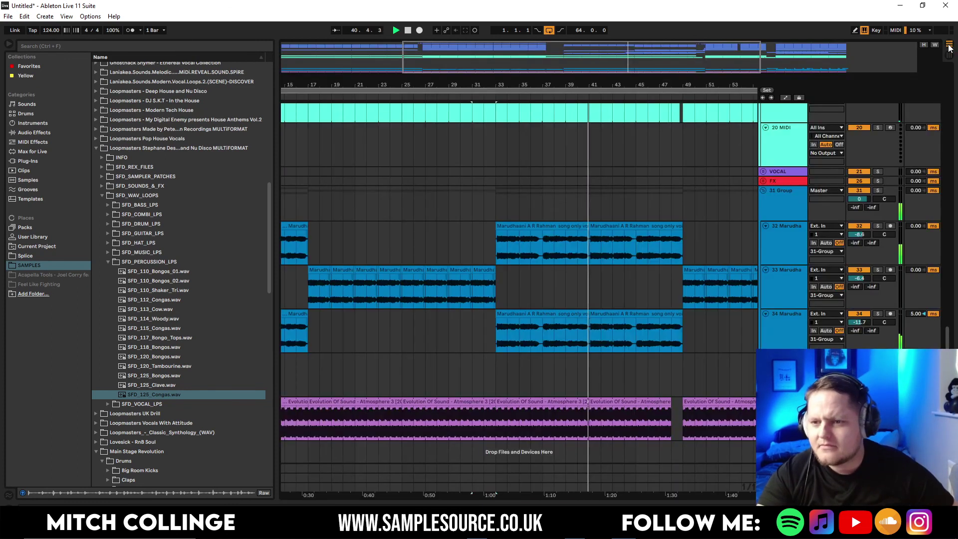
Pan the bongo track to 7R and the SFD_125 Congas track to 5L during playback
scroll(642, 225, "up", 5)
scroll(642, 226, "up", 8)
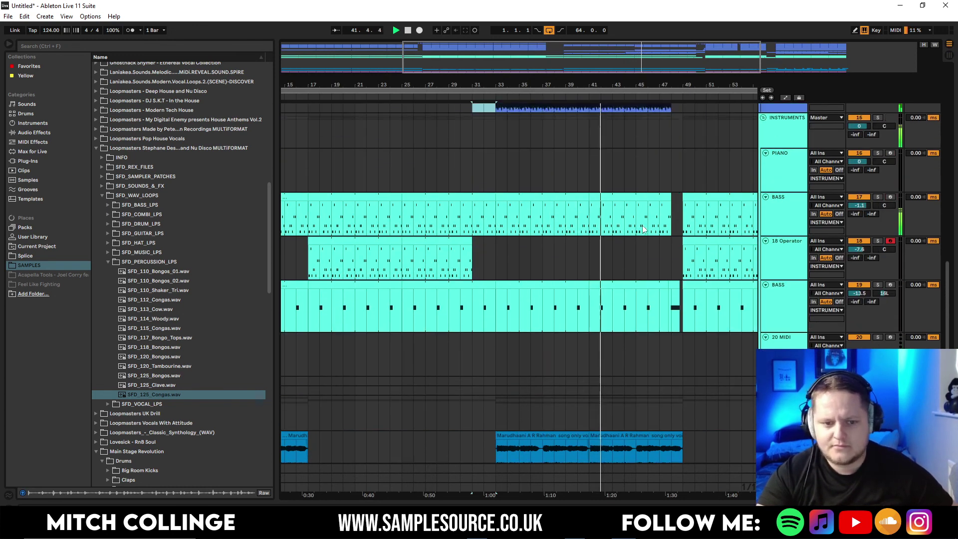
scroll(642, 225, "up", 8)
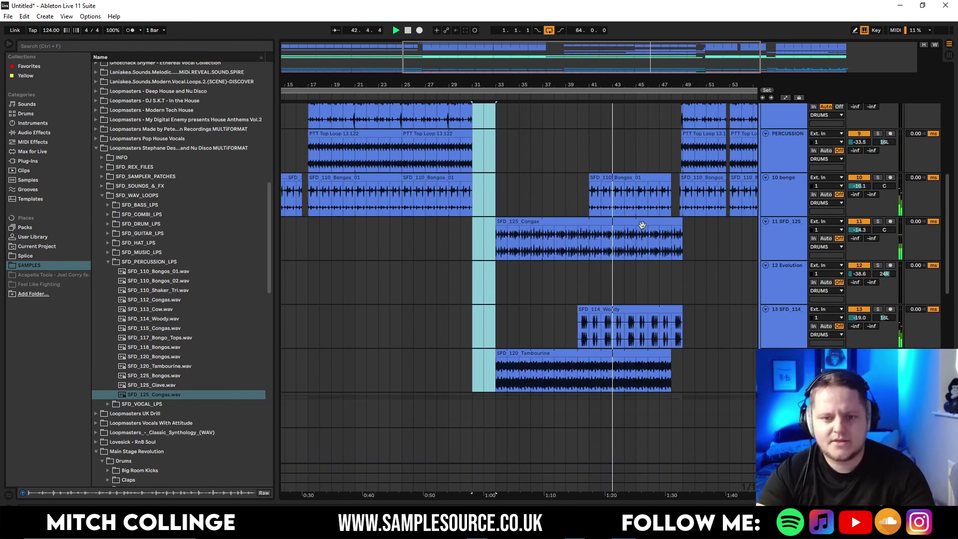
scroll(642, 225, "down", 5)
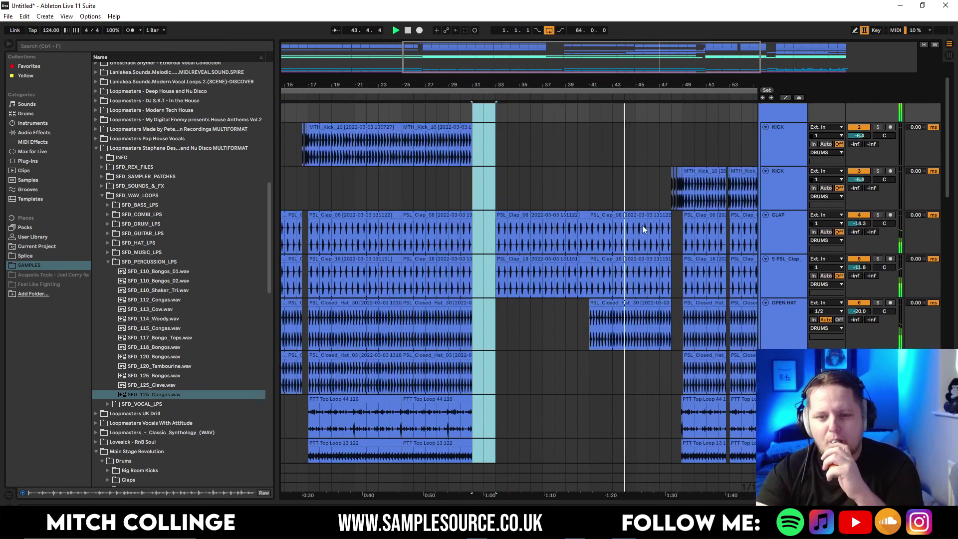
scroll(637, 242, "down", 4)
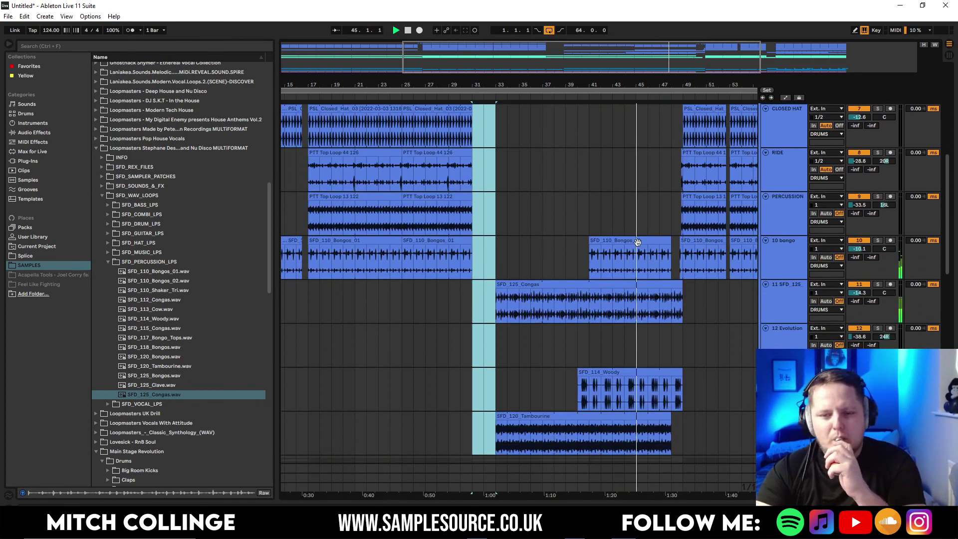
left_click(881, 254)
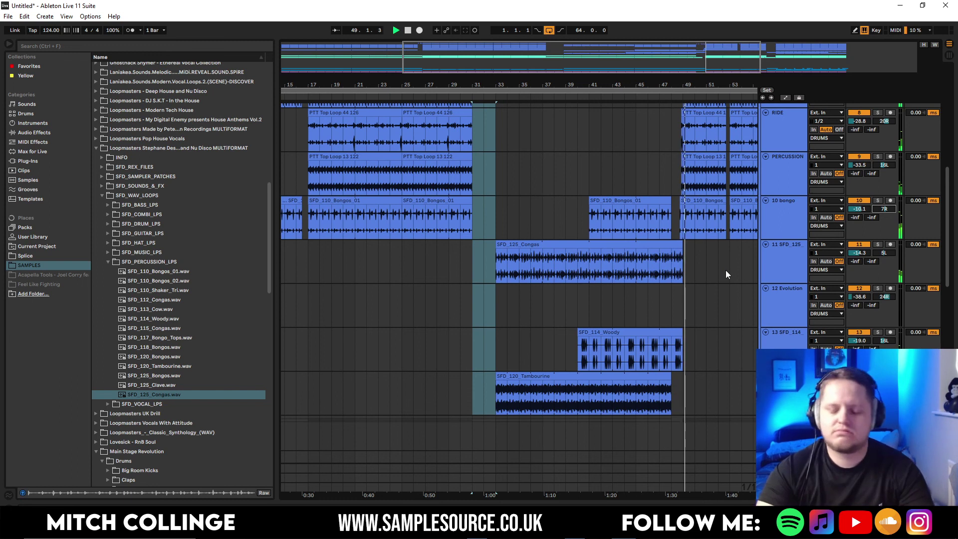
Group the two KICK tracks inside DRUMS and name the group KICK
scroll(509, 255, "down", 10)
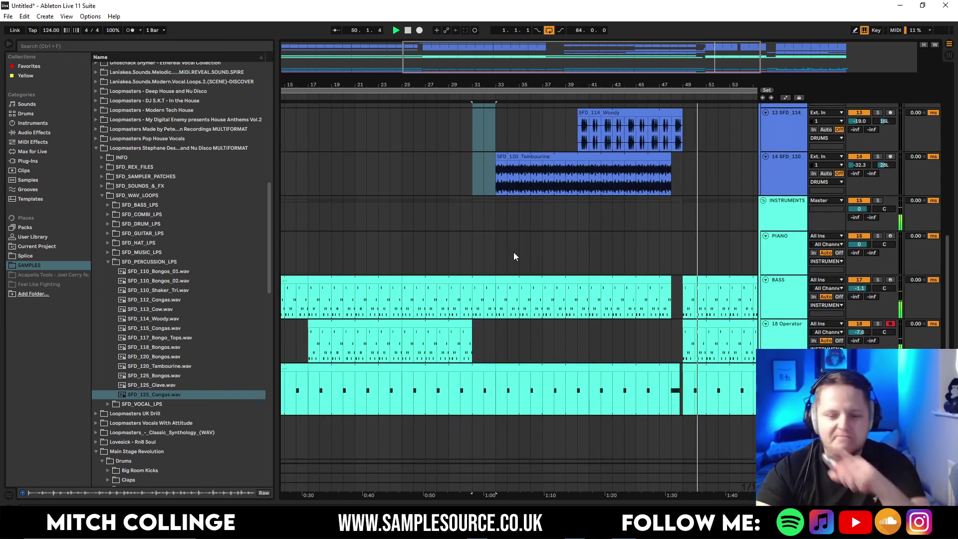
left_click_drag(661, 74, 661, 40)
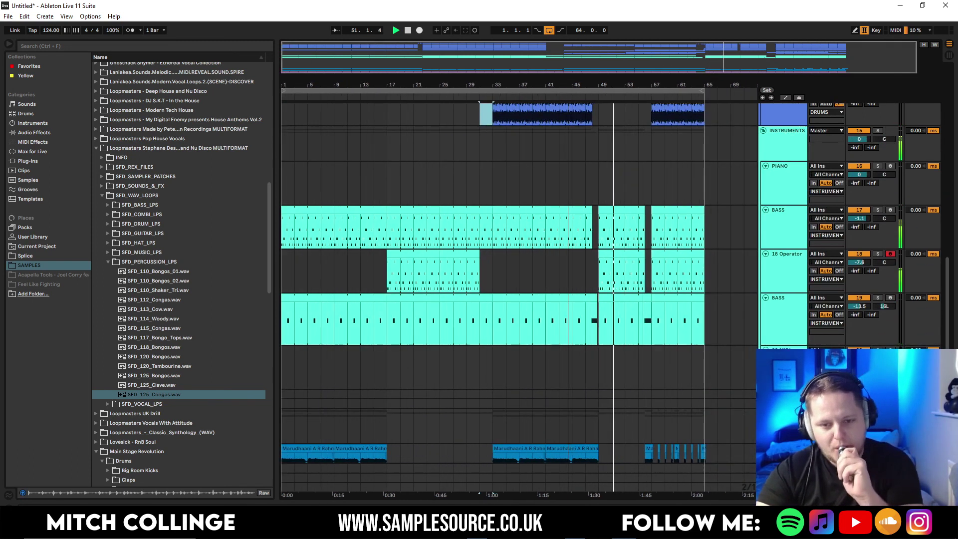
scroll(534, 233, "up", 6)
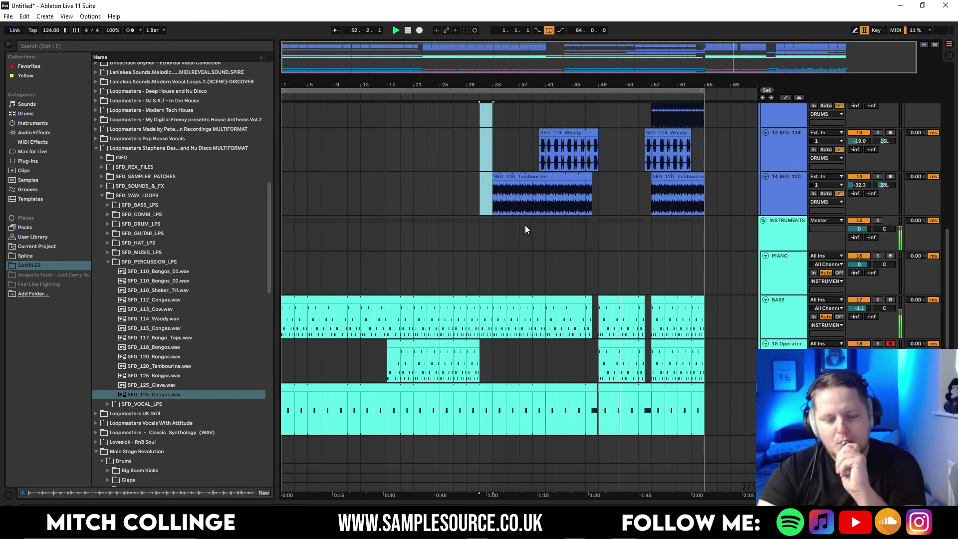
scroll(525, 222, "up", 7)
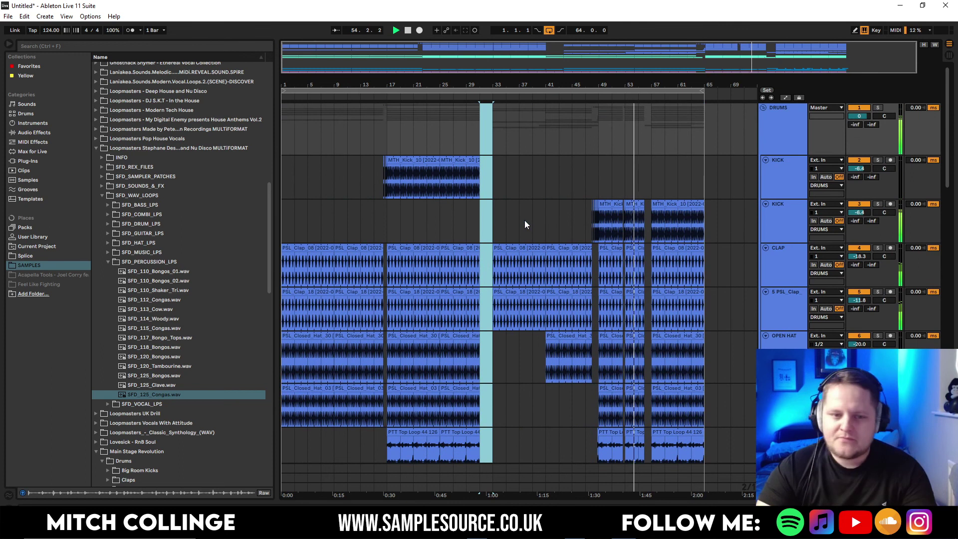
left_click(783, 178)
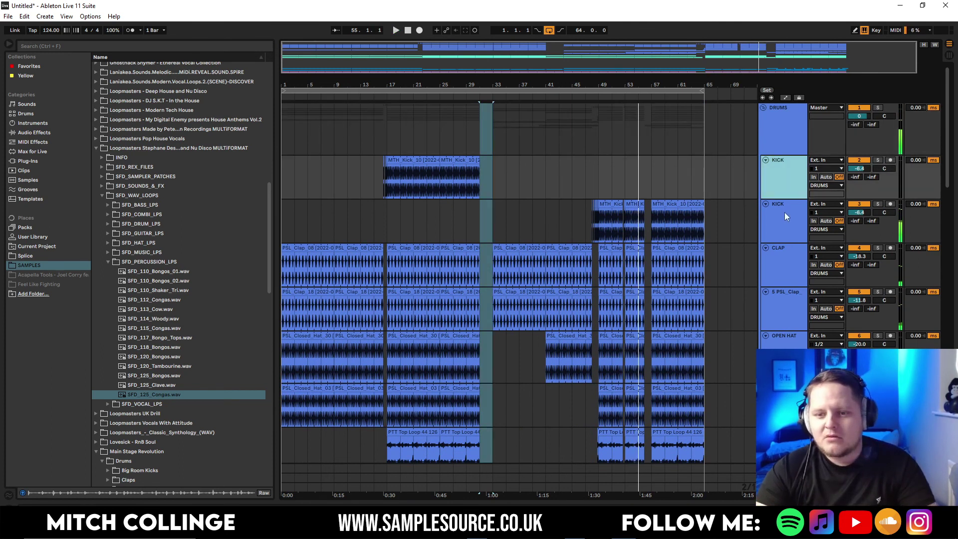
left_click(783, 212, "shift")
key("ctrl+g")
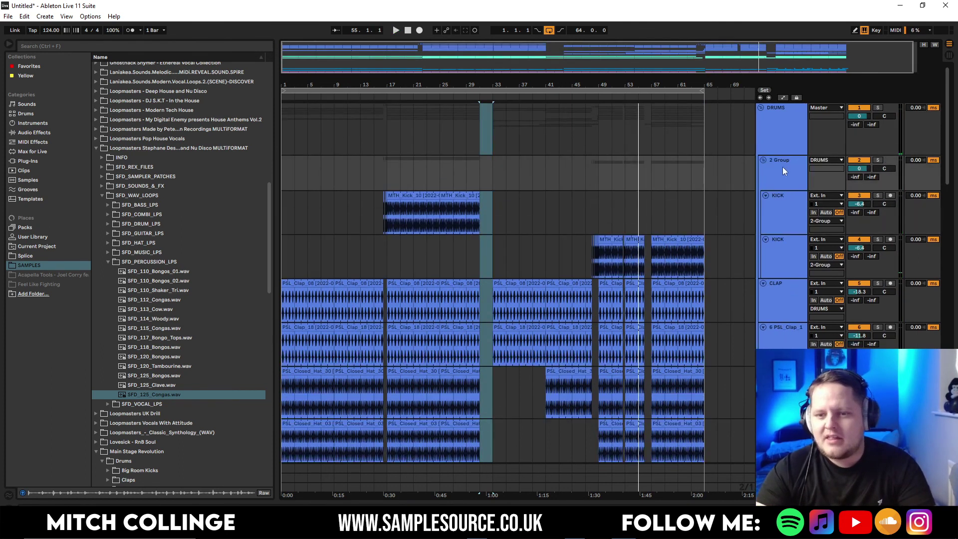
right_click(780, 161)
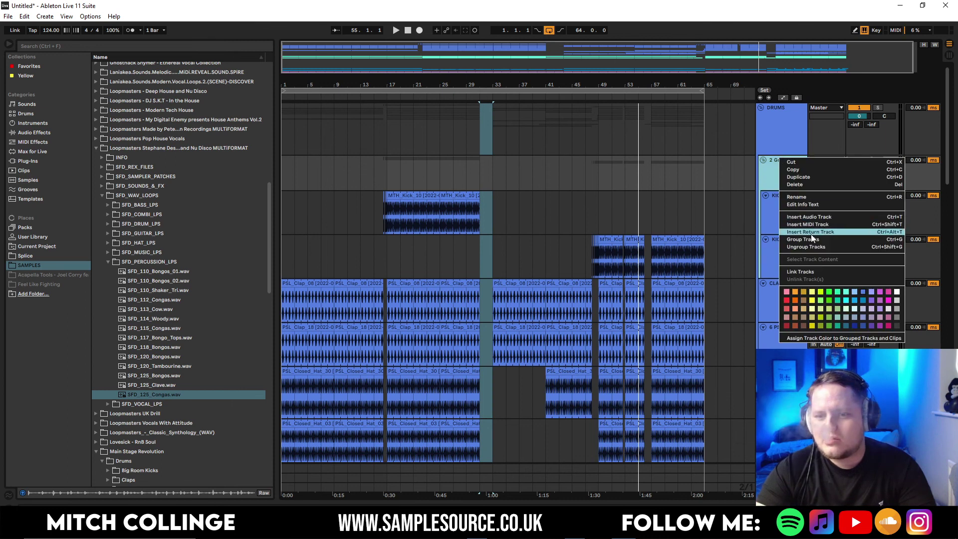
left_click(808, 198)
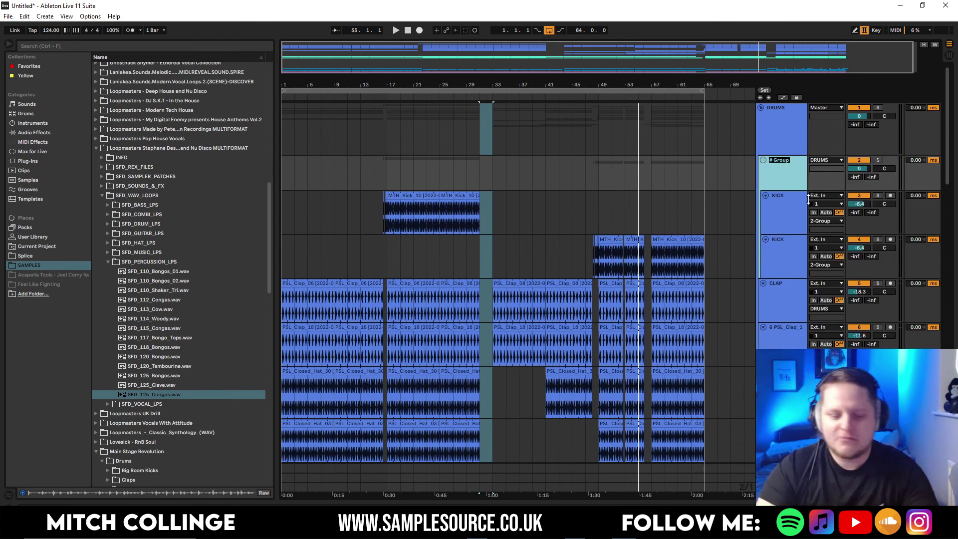
type("KICK")
key("Return")
Set the INSTRUMENTS group's Compressor sidechain source to the KICK group and play from bar 49
scroll(823, 240, "down", 2)
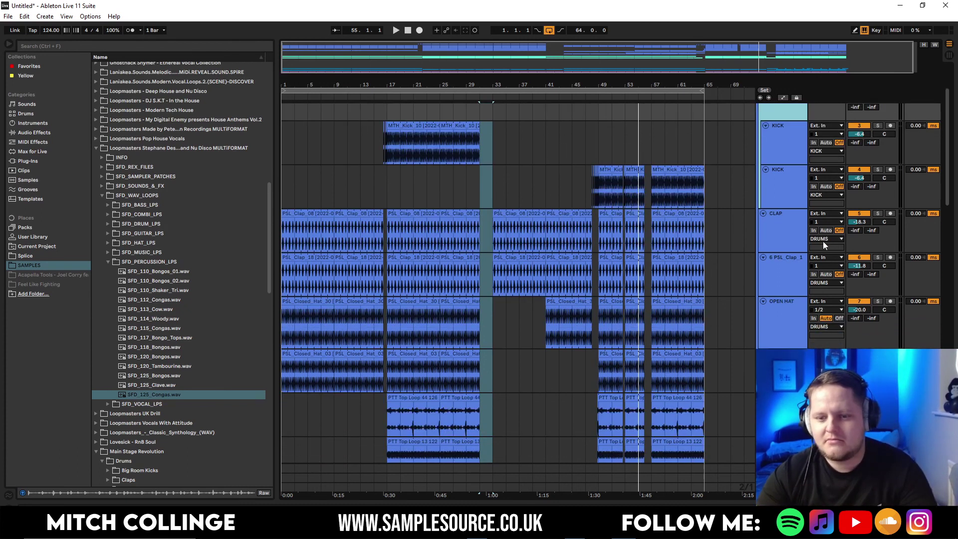
scroll(824, 245, "down", 12)
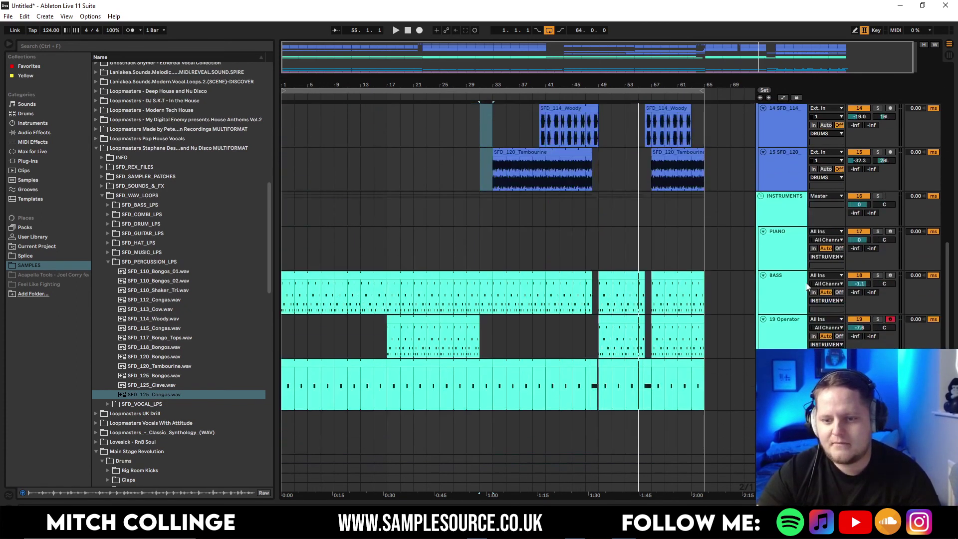
double_click(780, 198)
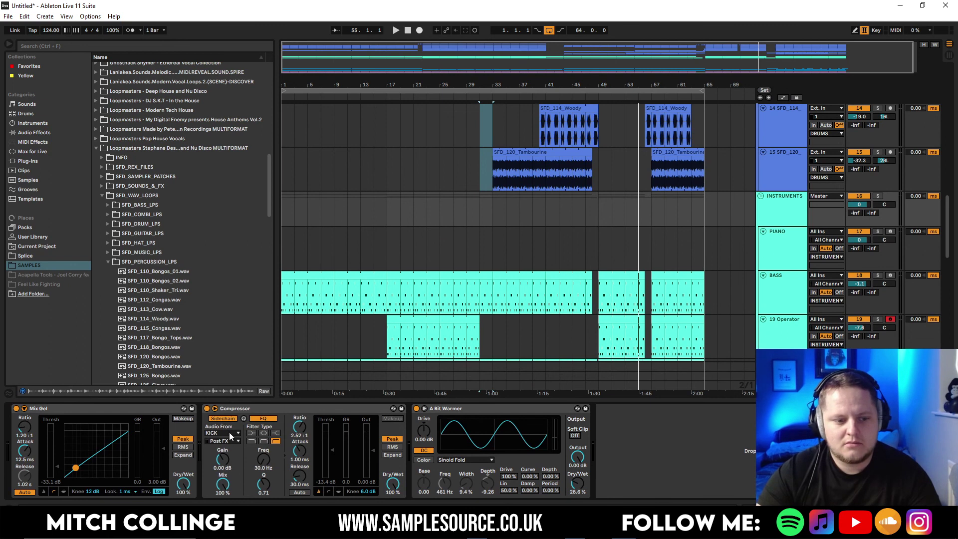
left_click(231, 436)
left_click(215, 144)
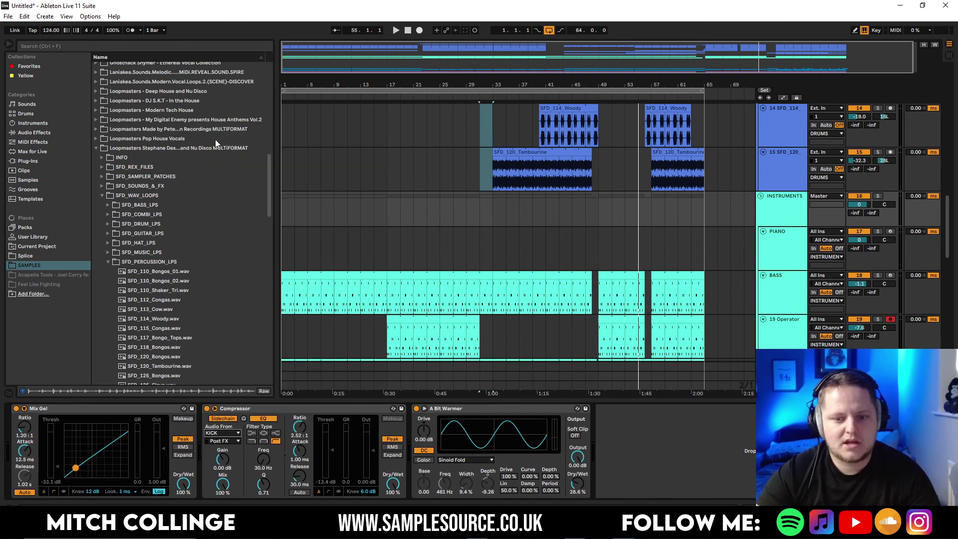
left_click(597, 252)
key("space")
Paste the vocal track's Compressor onto the 32 Group and set its sidechain source to the KICK group
scroll(779, 332, "down", 3)
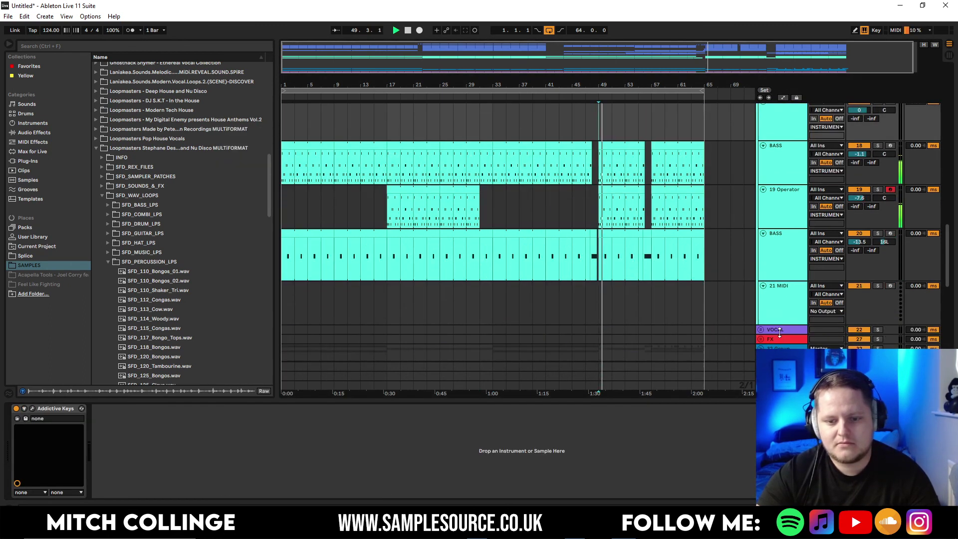
scroll(780, 331, "down", 5)
key("space")
left_click(789, 178)
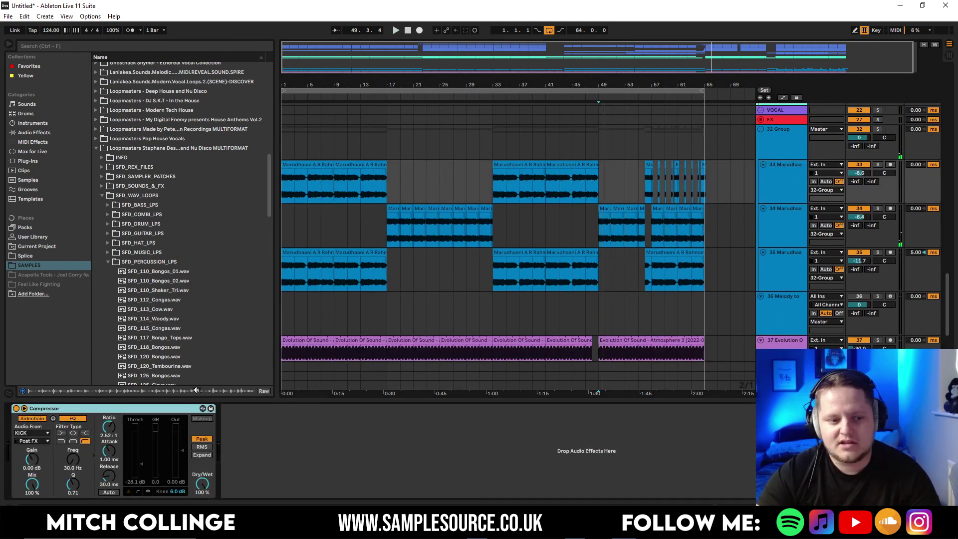
left_click(793, 151)
left_click(567, 495)
key("ctrl+v")
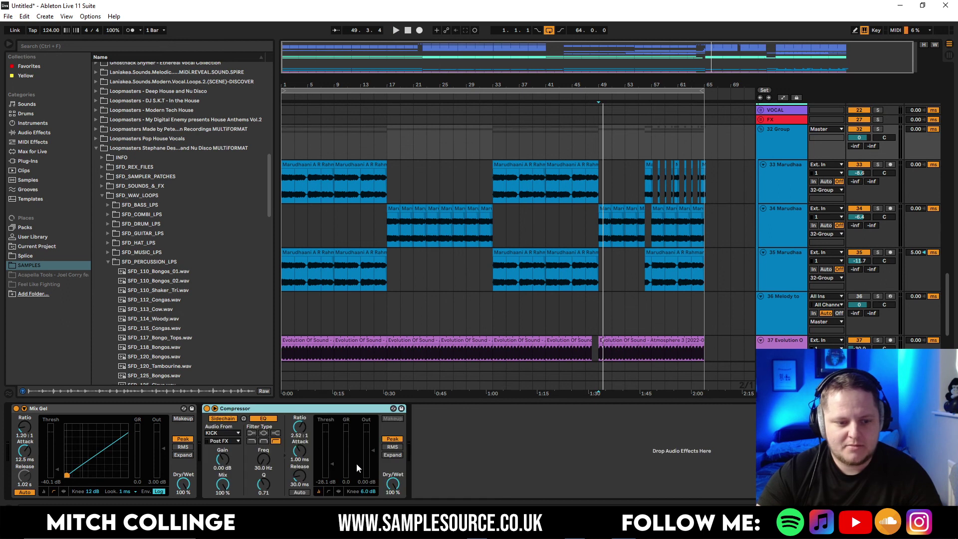
left_click(223, 433)
left_click(228, 140)
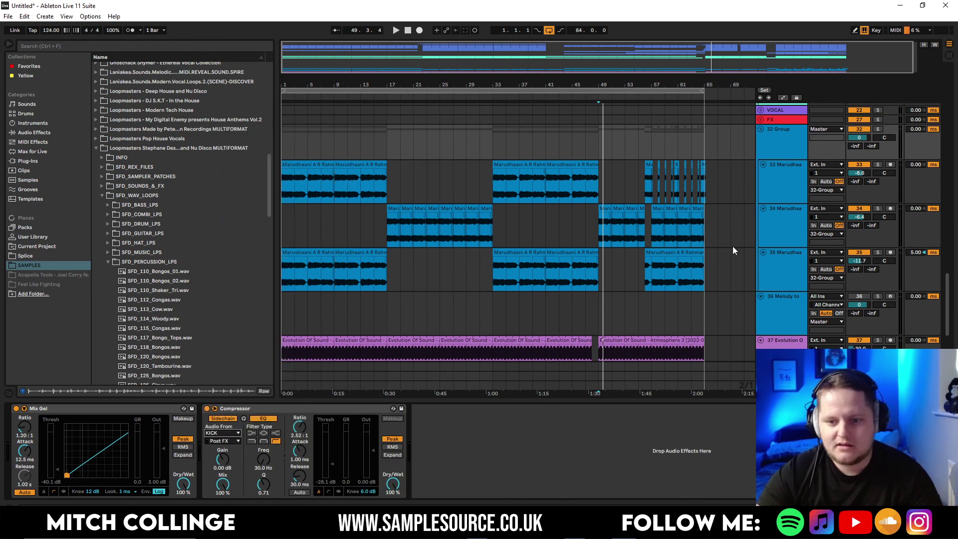
Set the Evolution Of Sound atmosphere track's Compressor sidechain source to the KICK group
scroll(793, 335, "down", 2)
left_click(793, 339)
left_click(278, 433)
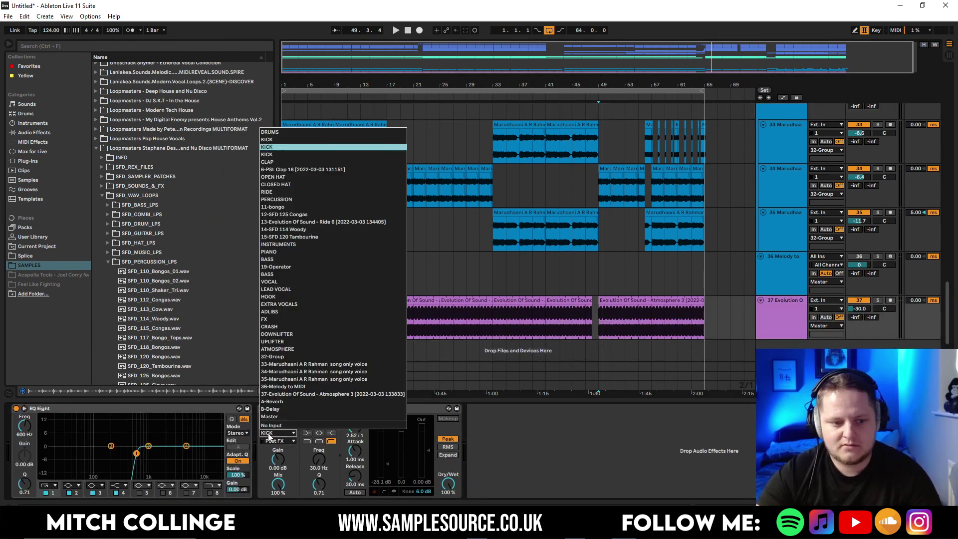
left_click(279, 143)
Remove the individual Compressors from vocal tracks 34 and 35 inside the 32 Group
scroll(777, 194, "up", 1)
left_click(779, 191)
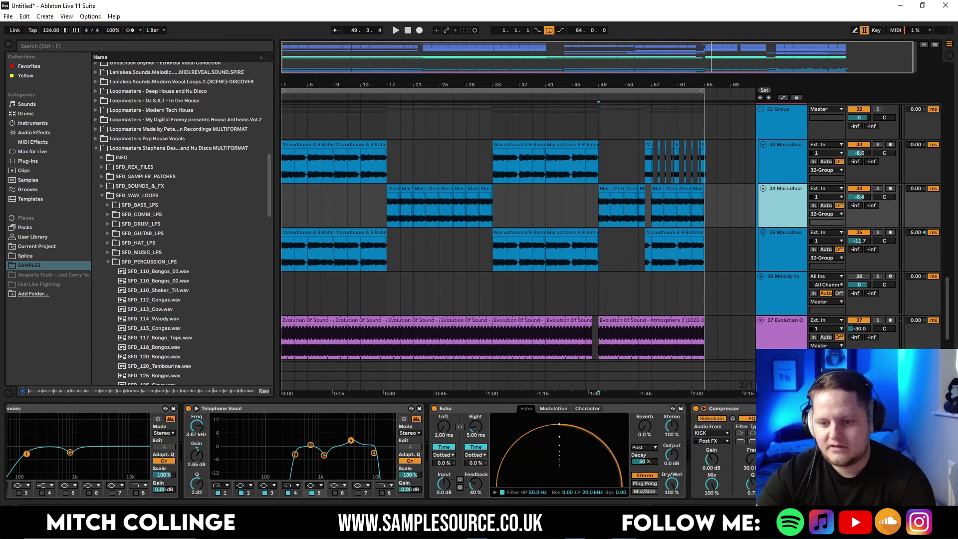
left_click(780, 268)
left_click(682, 409)
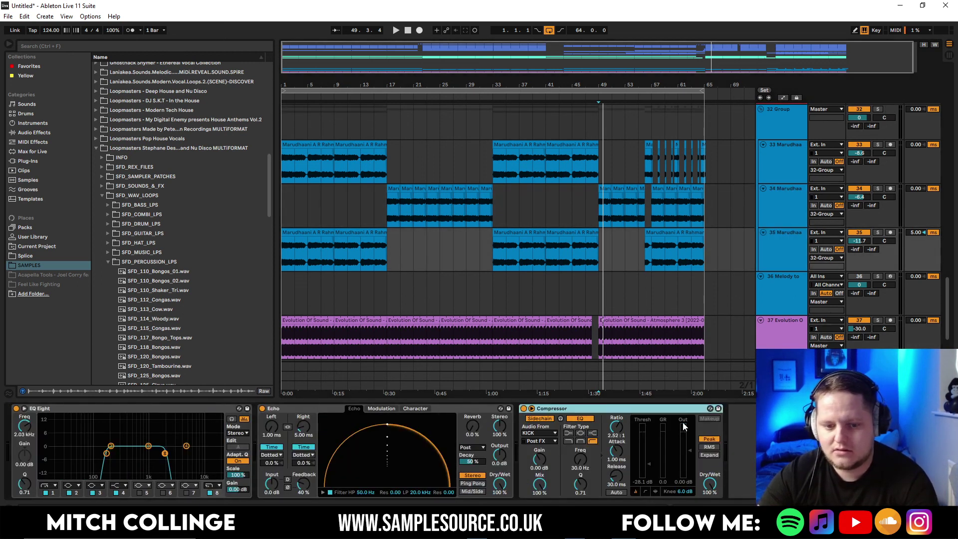
key("Delete")
Play from bar 49 to check the 32 Group's sidechain compression, hide the device view and look over the whole arrangement
key("space")
left_click(784, 204)
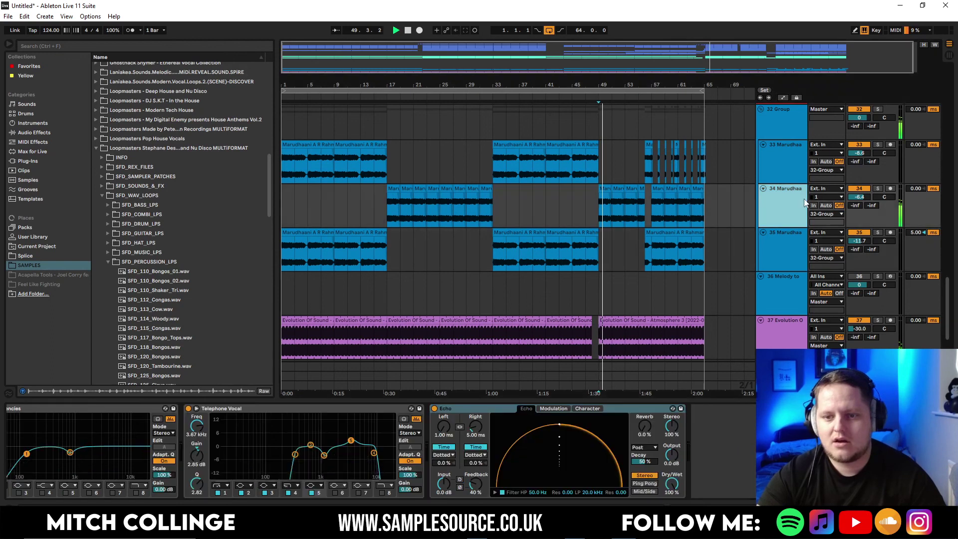
left_click(784, 127)
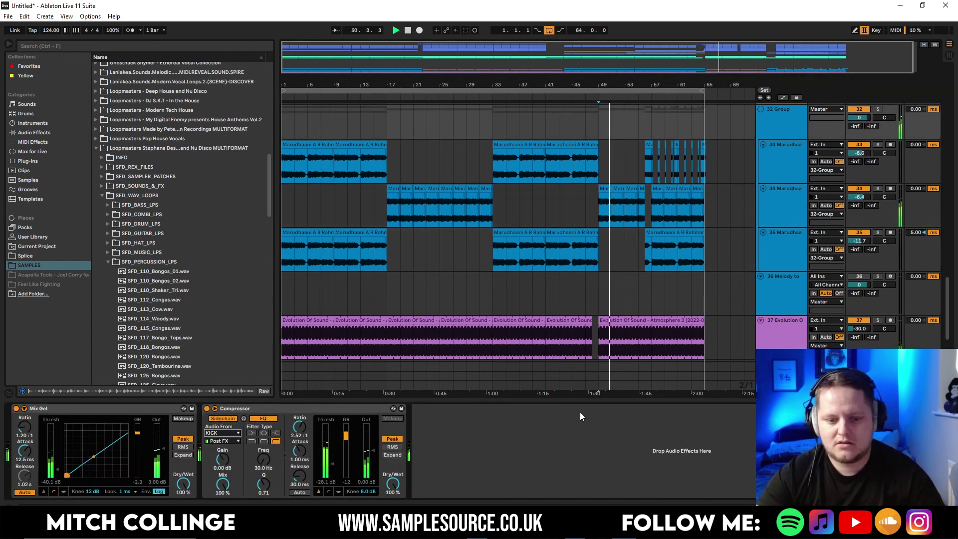
left_click(590, 400)
scroll(585, 395, "up", 2)
scroll(583, 394, "up", 10)
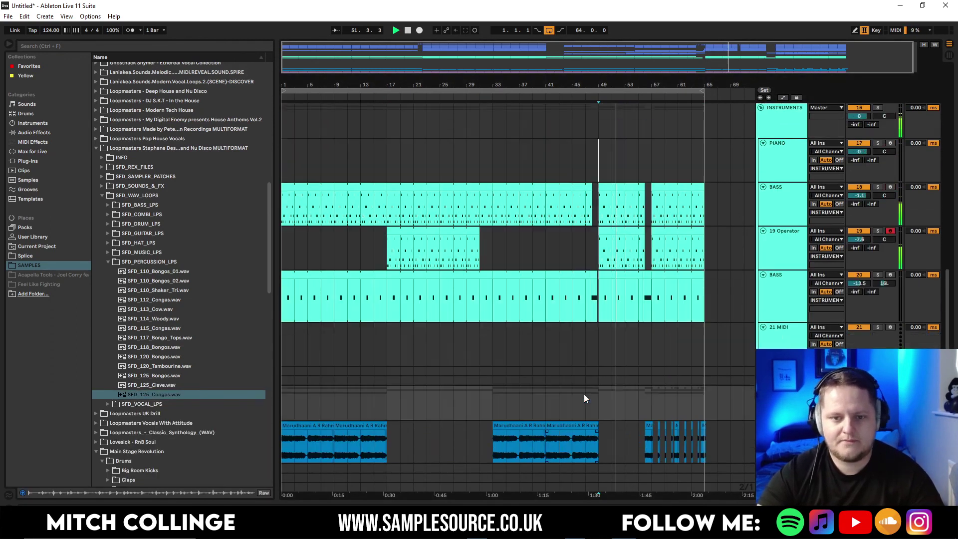
scroll(585, 394, "up", 5)
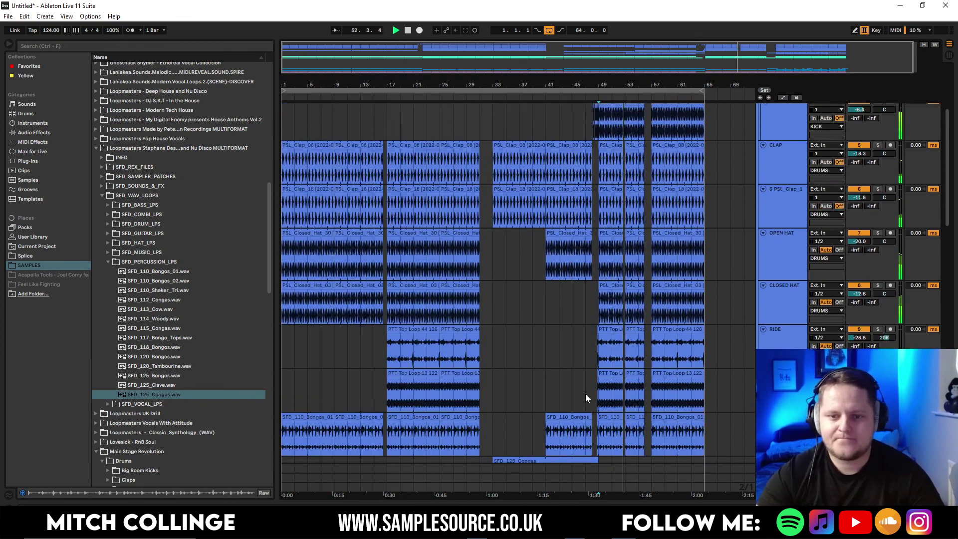
mouse_move(720, 56)
left_mouse_down()
mouse_move(719, 77)
mouse_move(657, 135)
mouse_move(570, 136)
mouse_move(532, 119)
mouse_move(588, 50)
mouse_move(581, 61)
mouse_move(589, 52)
mouse_move(709, 46)
left_mouse_up()
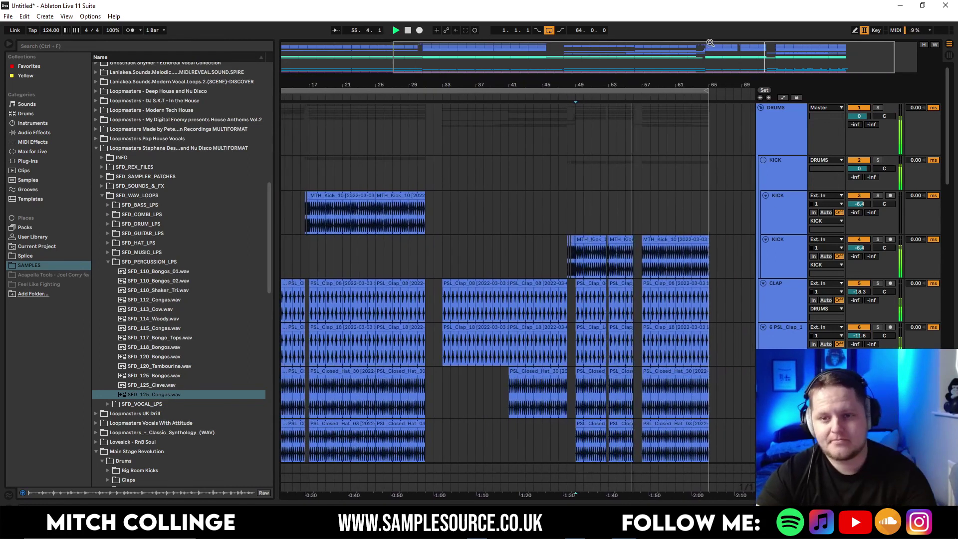
double_click(709, 46)
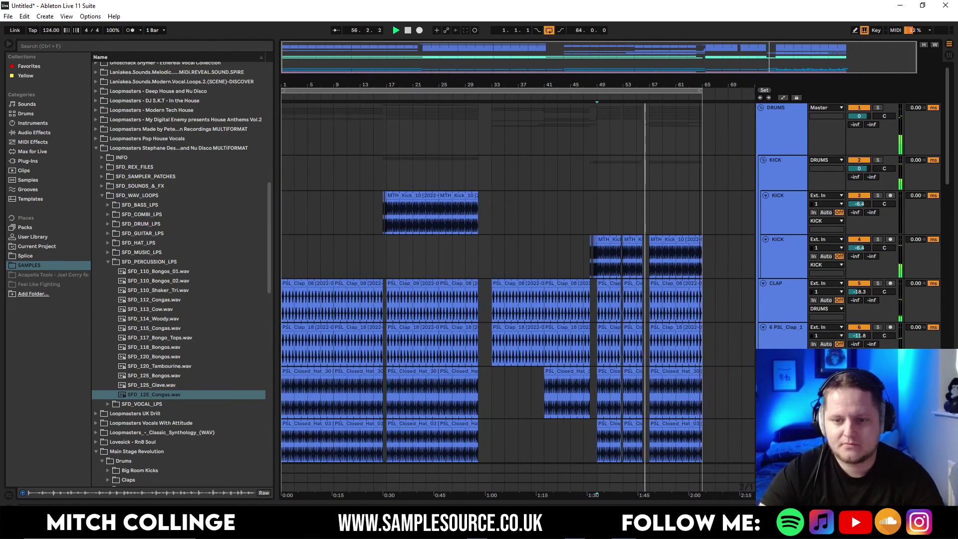
Fold the DRUMS, INSTRUMENTS and 32 Group groups and delete the empty Melody to MIDI track
left_click(761, 108)
left_click(760, 134)
left_click(760, 162)
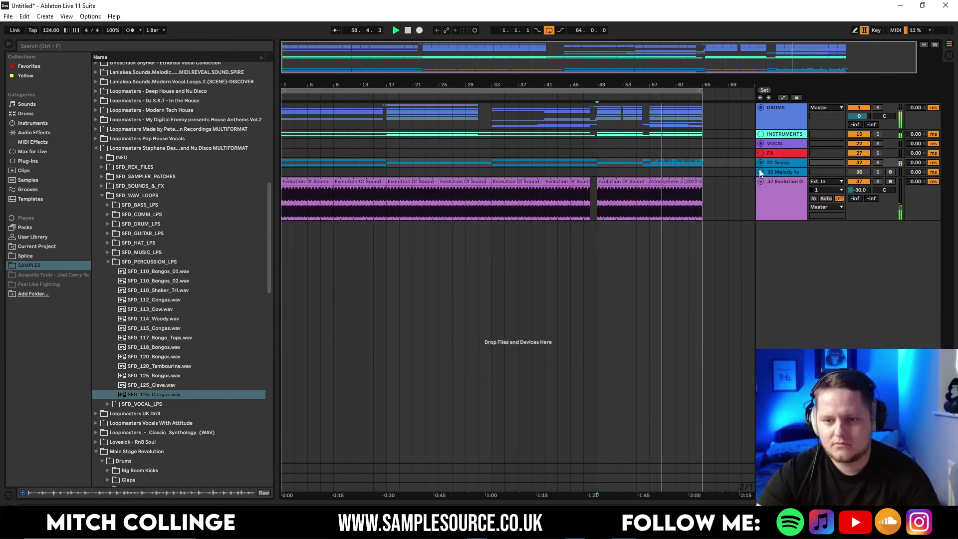
left_click(773, 173)
key("Delete")
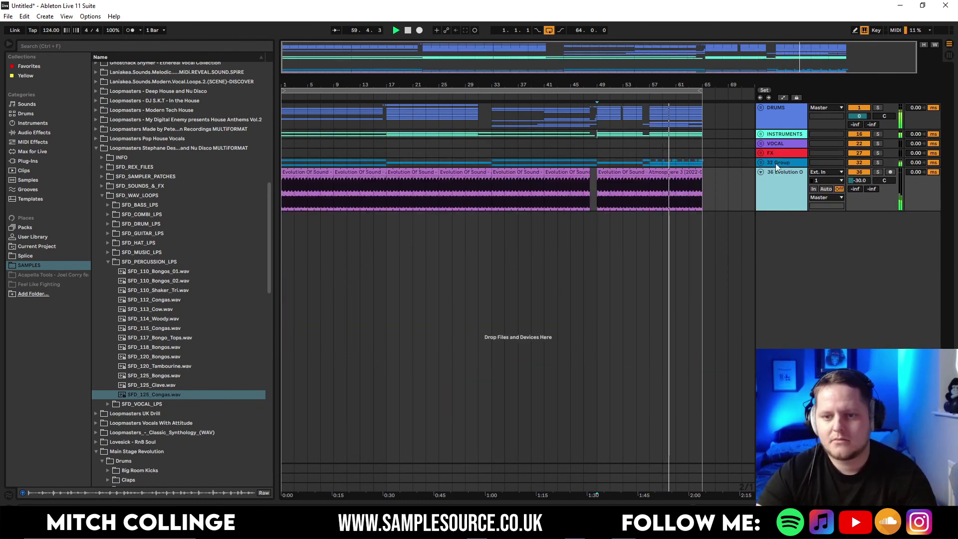
left_click(775, 154)
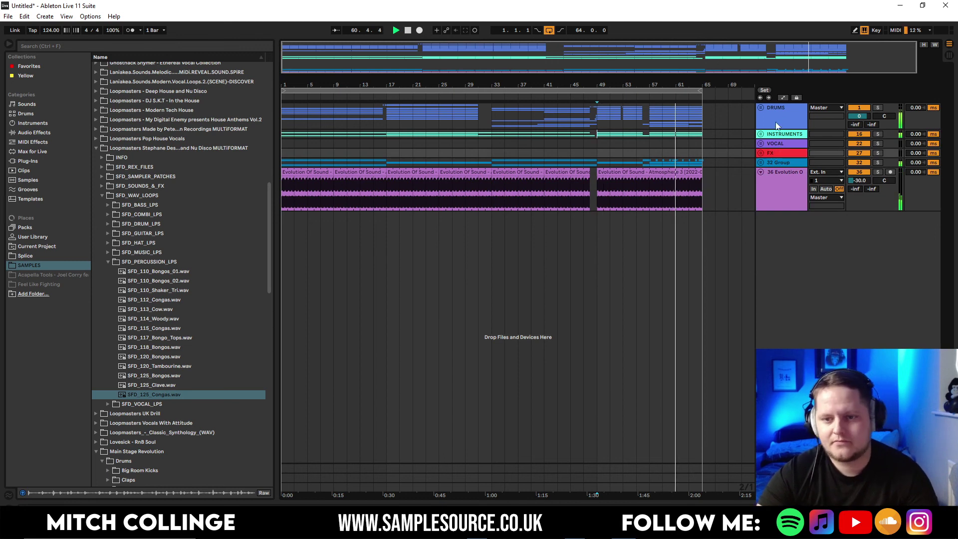
Unfold the INSTRUMENTS group and delete its PIANO track and the unused 21 MIDI track, stopping playback
left_click(760, 134)
scroll(772, 144, "down", 1)
left_click(794, 164)
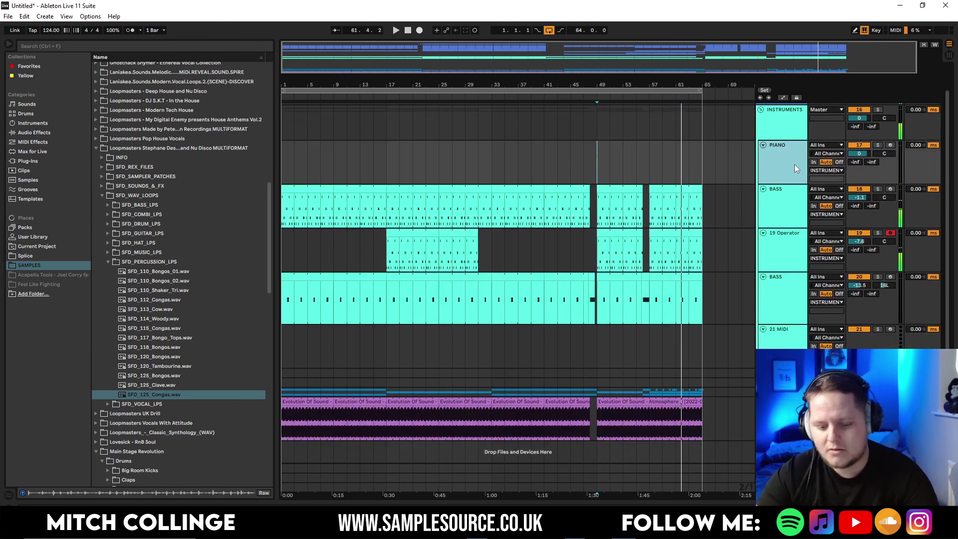
key("Delete")
left_click(792, 318)
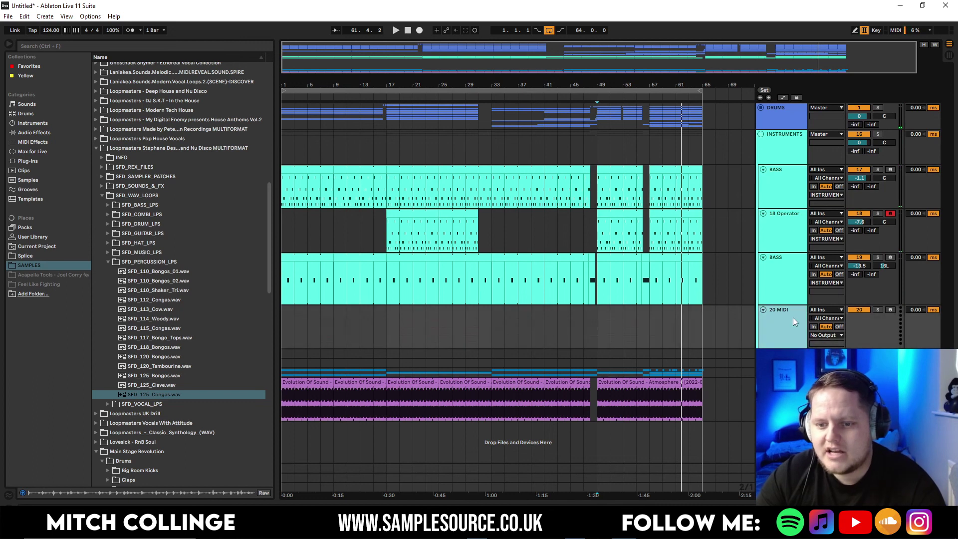
key("Delete")
Inspect the tracks inside the VOCAL and FX groups, fold both again and collapse the Loopmasters Stephane Des… sample folder
left_click(760, 319)
scroll(770, 289, "down", 2)
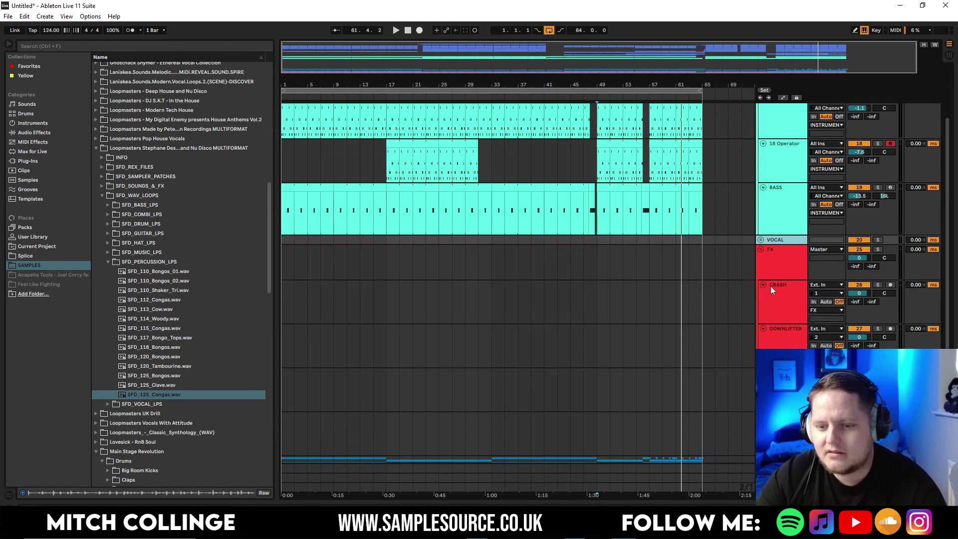
left_click(761, 249)
left_click(761, 309)
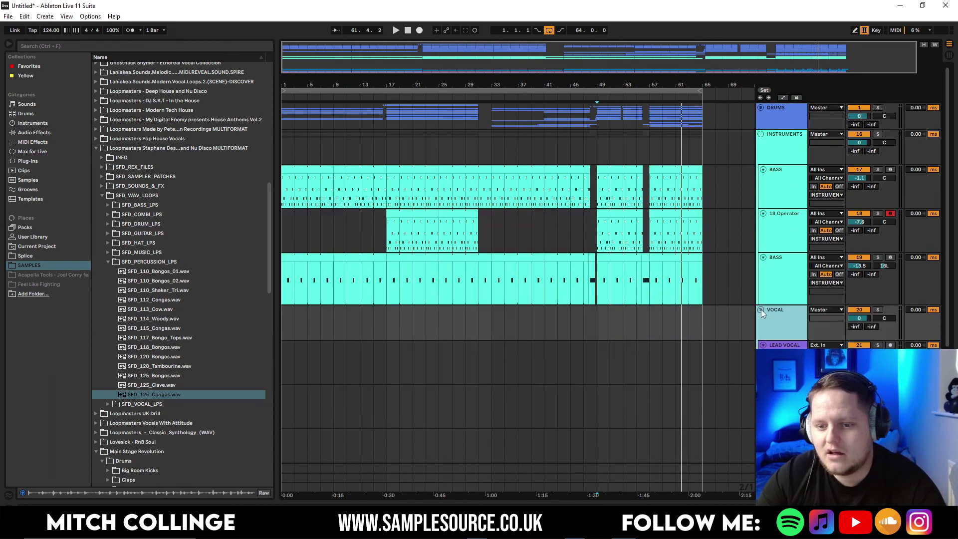
scroll(779, 285, "down", 3)
left_click(761, 171)
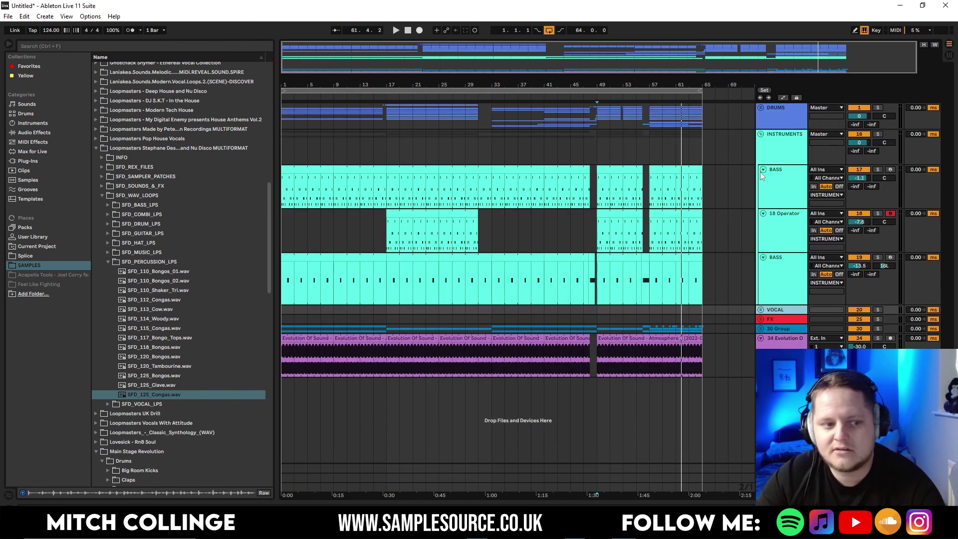
left_click(100, 151)
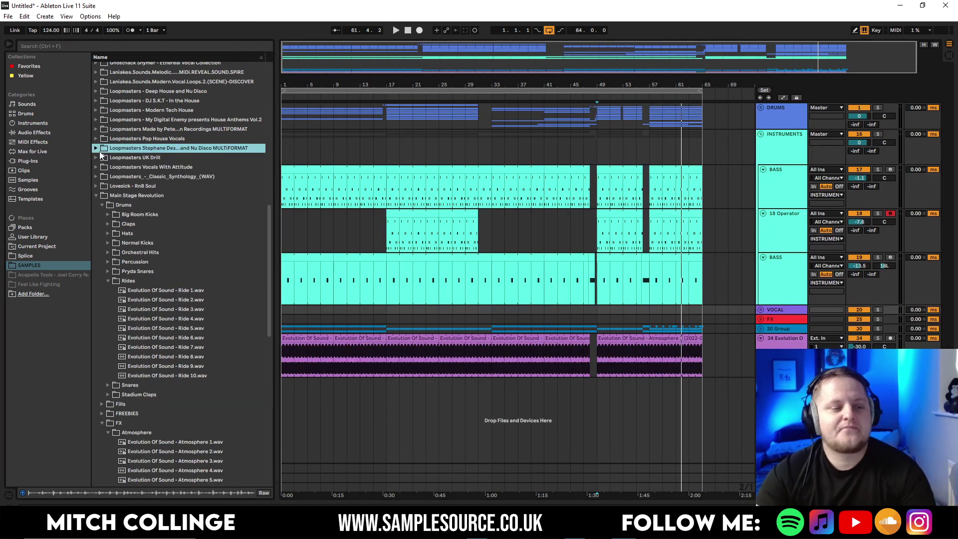